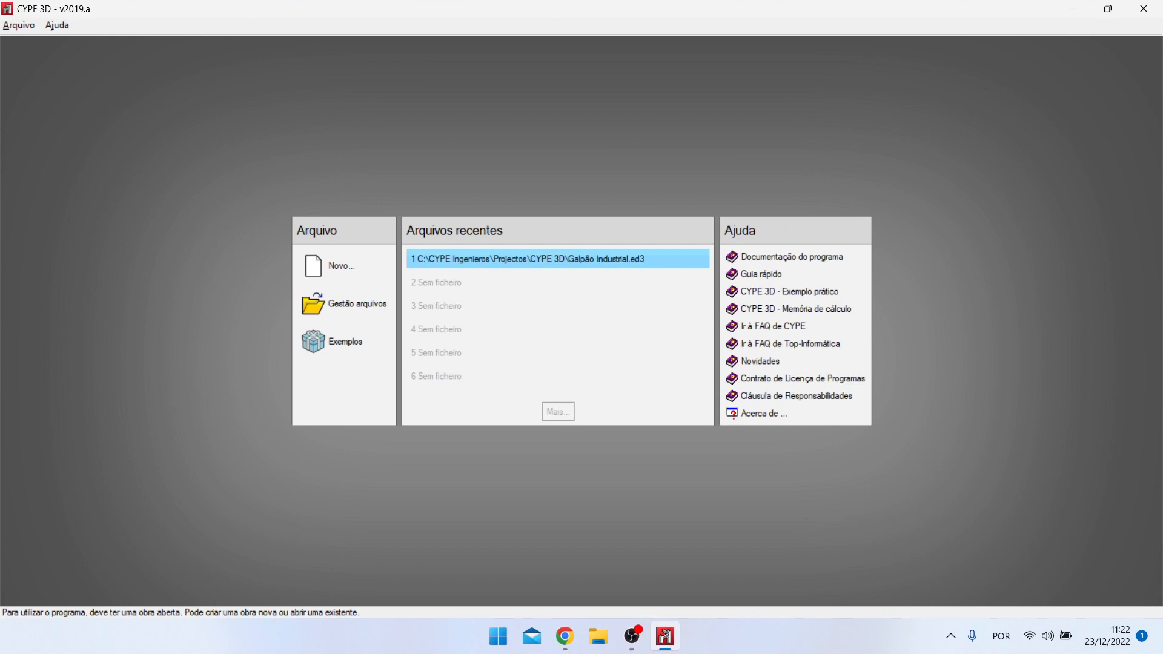
Step: Open the recent project Galpão Industrial.ed3 and display the whole structure in a 3D isometric view
click(496, 260)
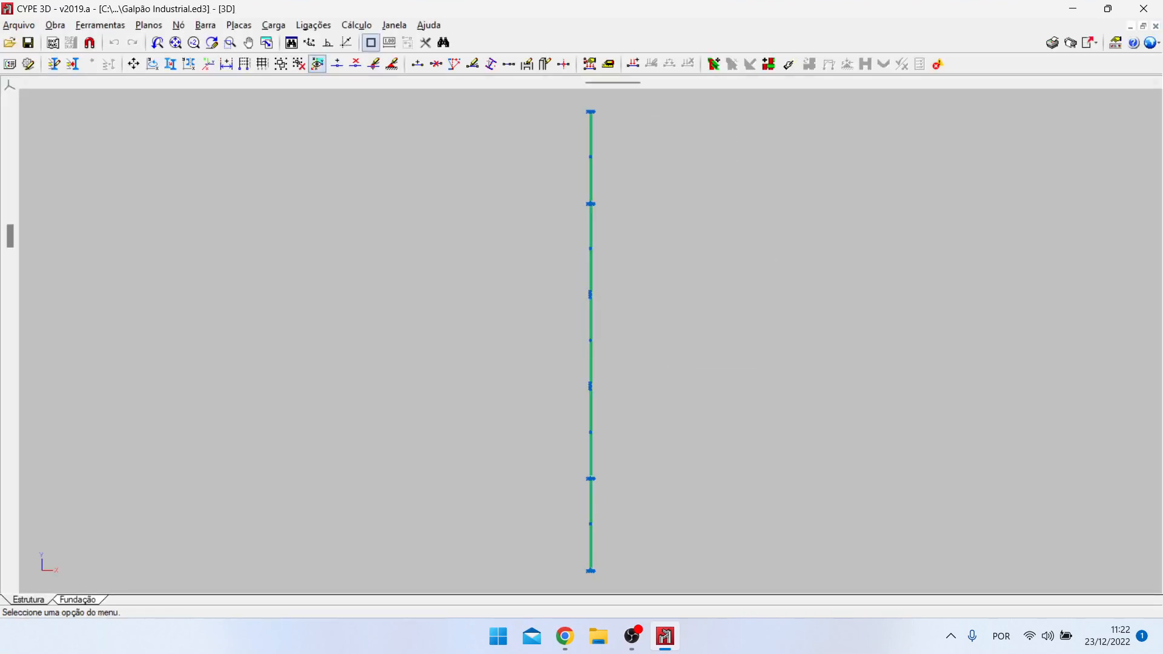
click(394, 25)
click(428, 242)
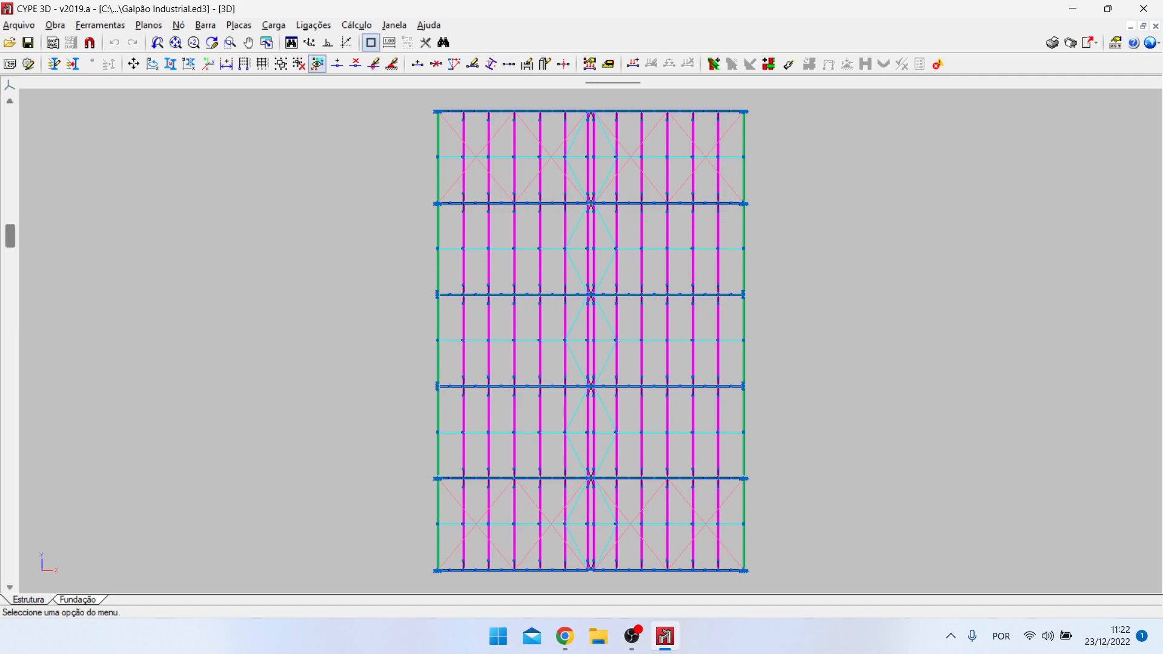
click(10, 85)
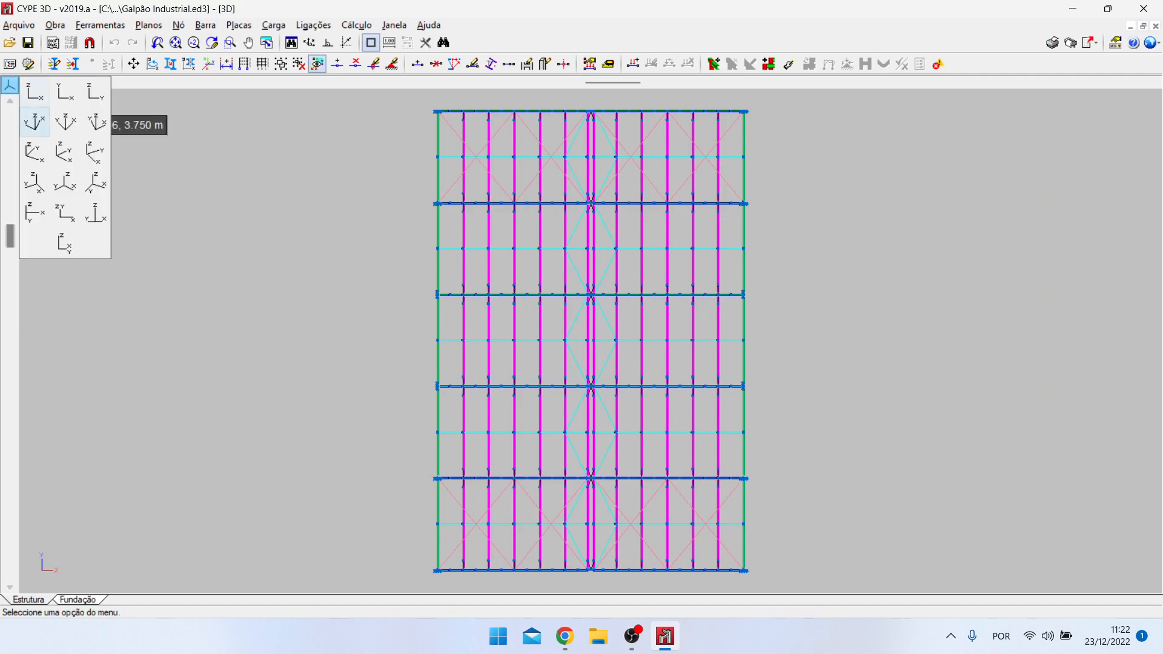
click(64, 122)
scroll(754, 492, up, 5)
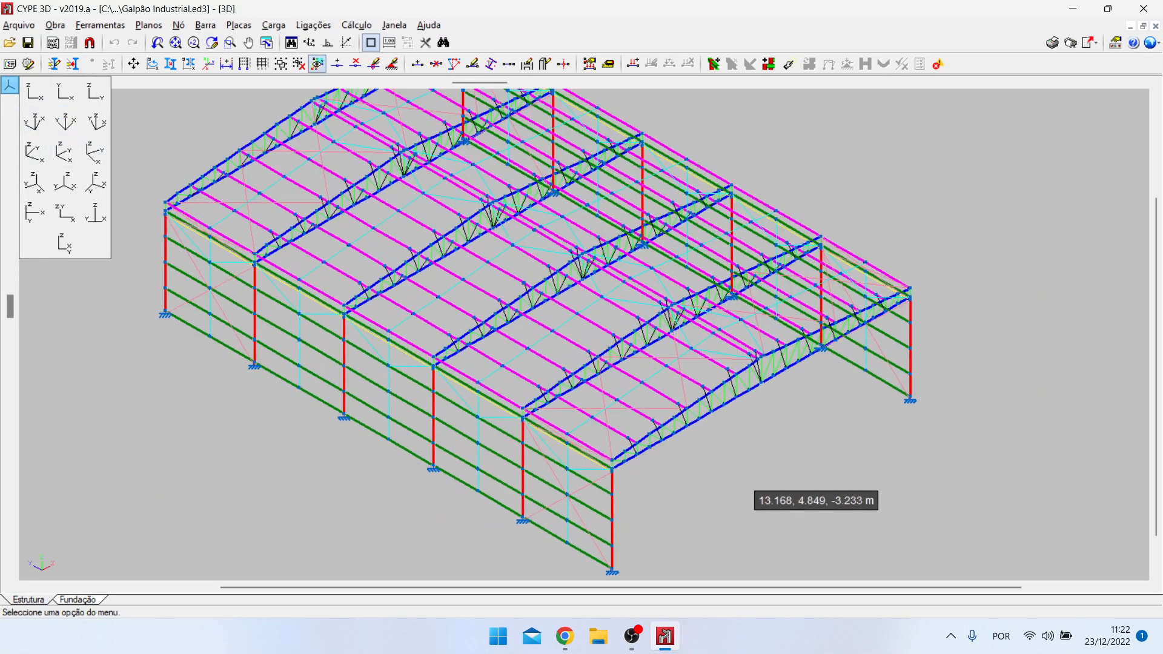
Step: Examine the overall warehouse frame, including its columns, roof trusses, roof purlins and side purlins
scroll(715, 494, down, 5)
scroll(749, 527, up, 6)
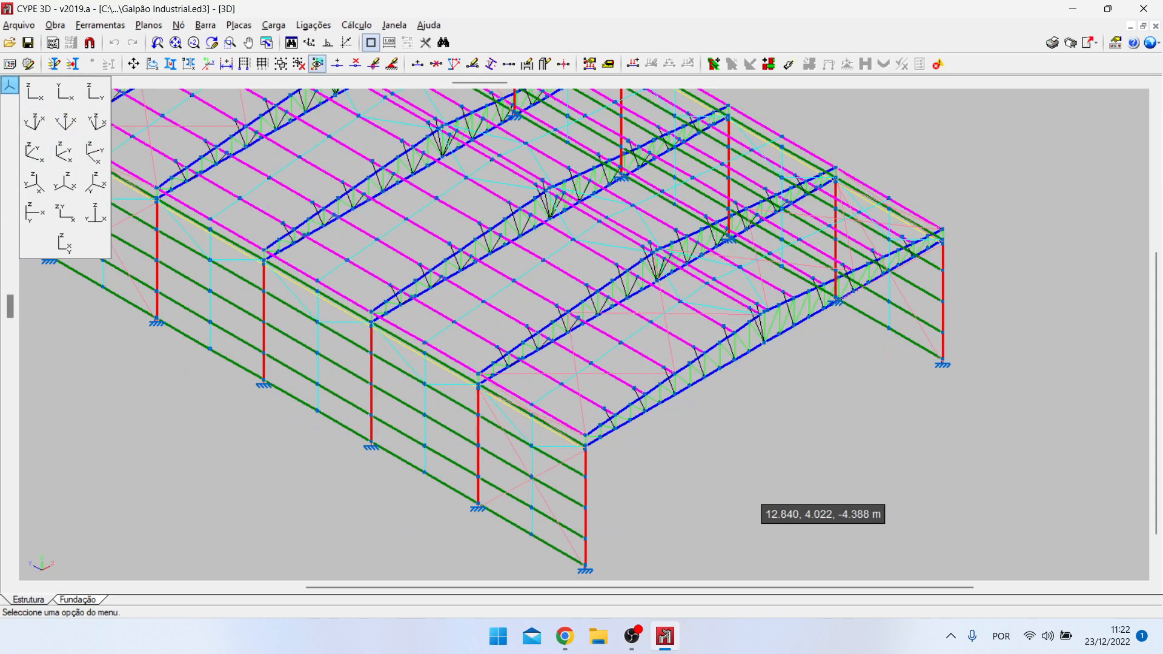
scroll(755, 518, down, 5)
scroll(800, 442, up, 3)
scroll(721, 527, down, 5)
scroll(655, 545, up, 5)
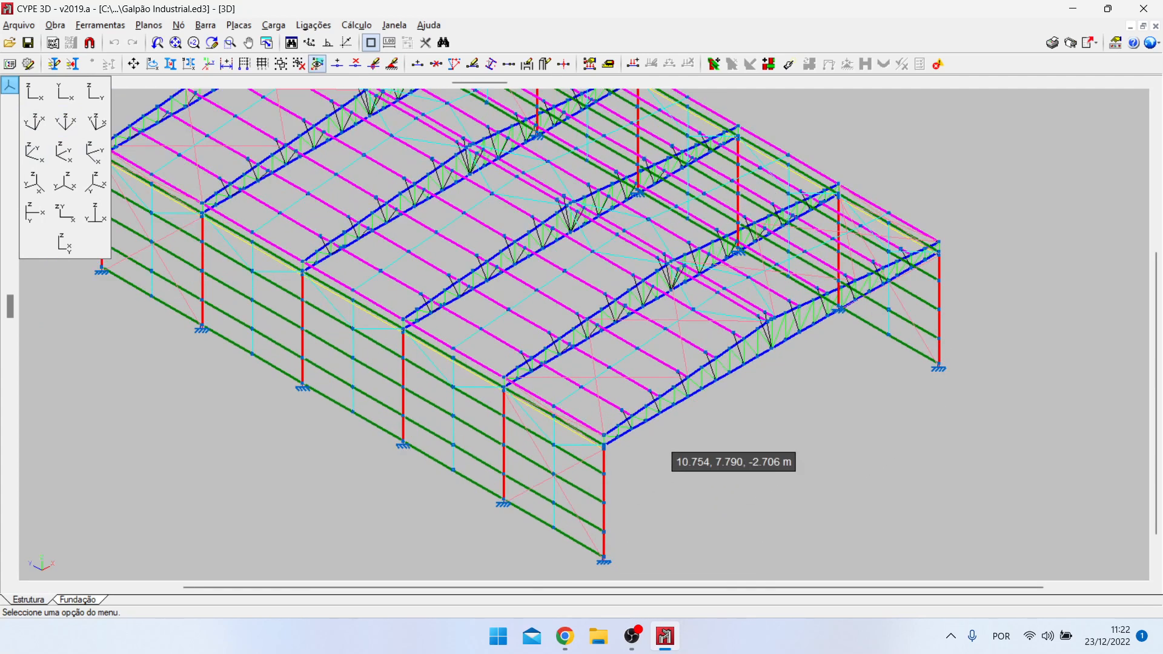
scroll(945, 484, down, 5)
scroll(424, 364, up, 5)
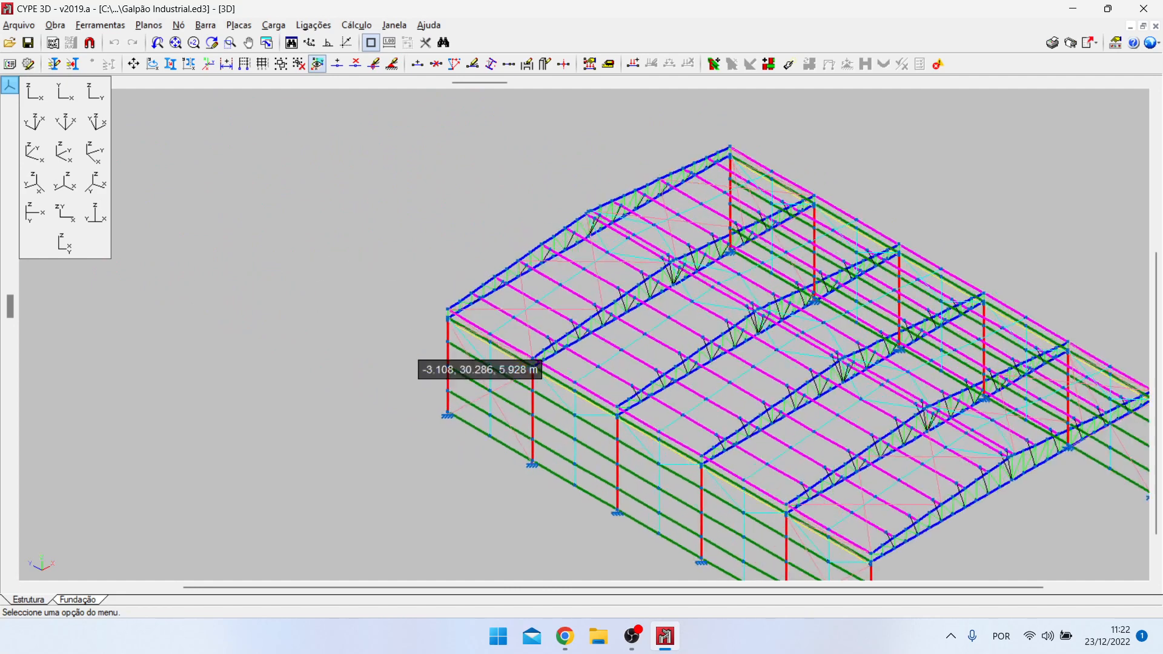
scroll(845, 261, down, 5)
scroll(637, 473, up, 5)
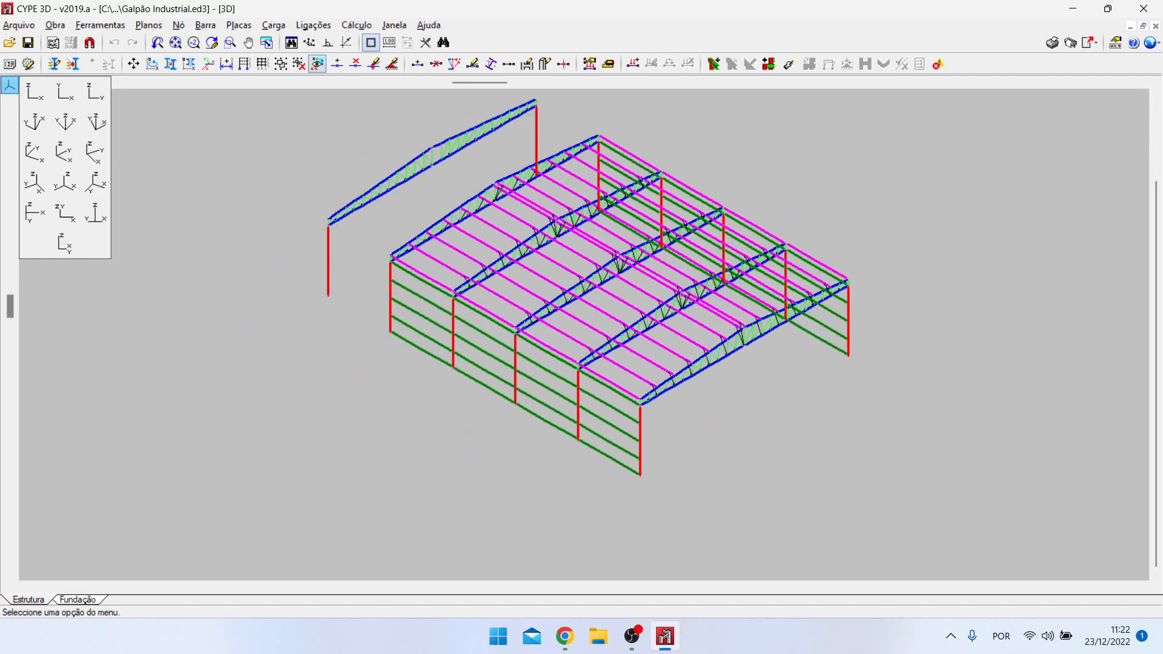
scroll(631, 494, down, 5)
scroll(637, 506, up, 5)
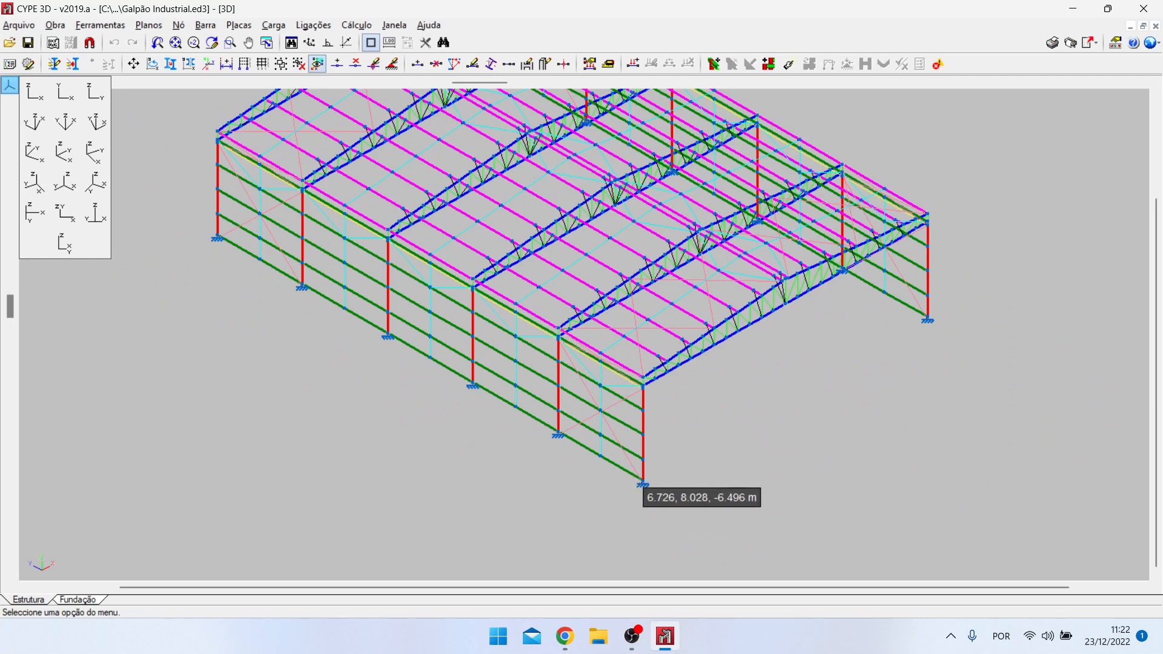
scroll(634, 521, down, 5)
scroll(627, 527, up, 5)
scroll(633, 512, down, 2)
scroll(633, 512, up, 3)
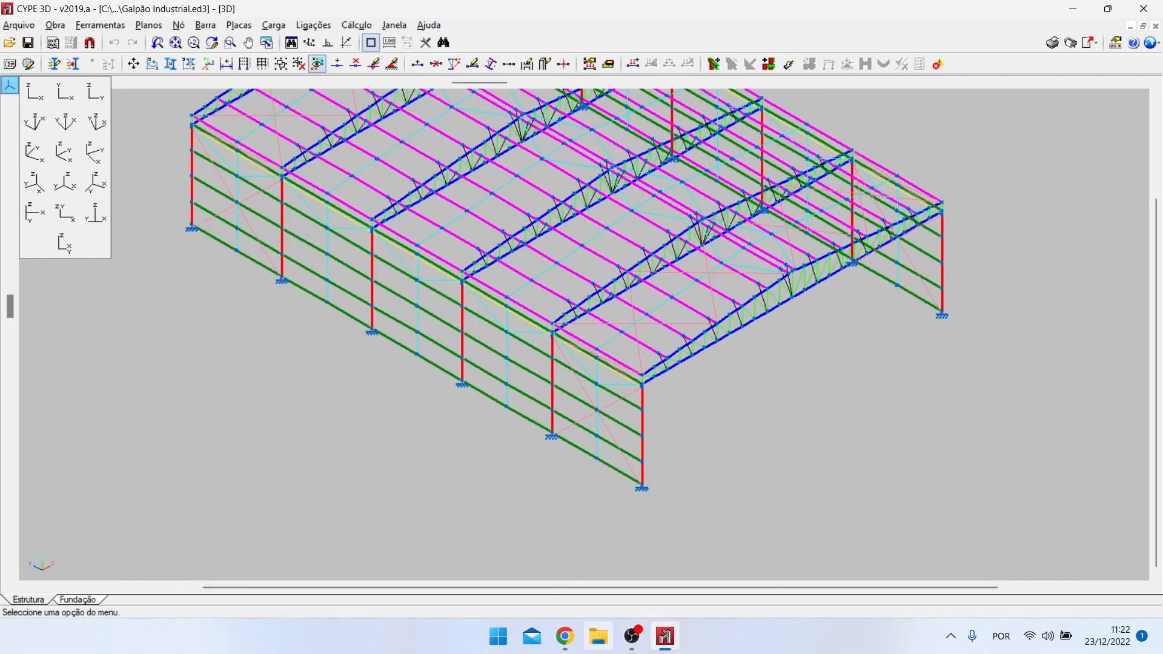
scroll(633, 389, down, 2)
scroll(633, 389, up, 1)
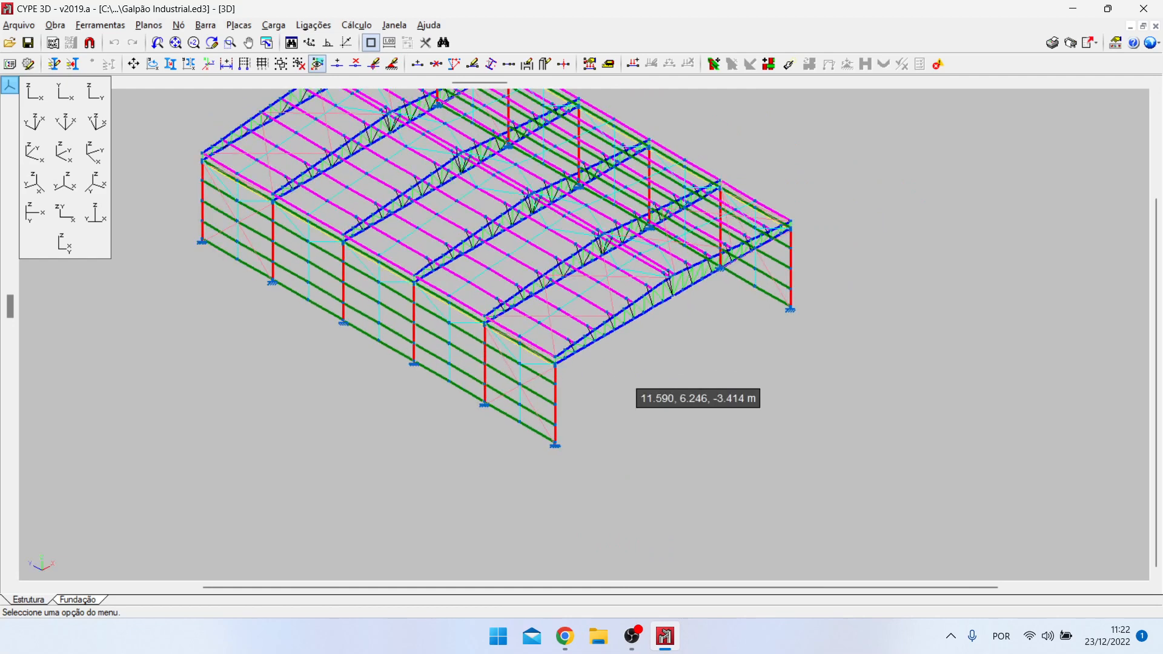
scroll(481, 507, up, 3)
scroll(843, 528, down, 2)
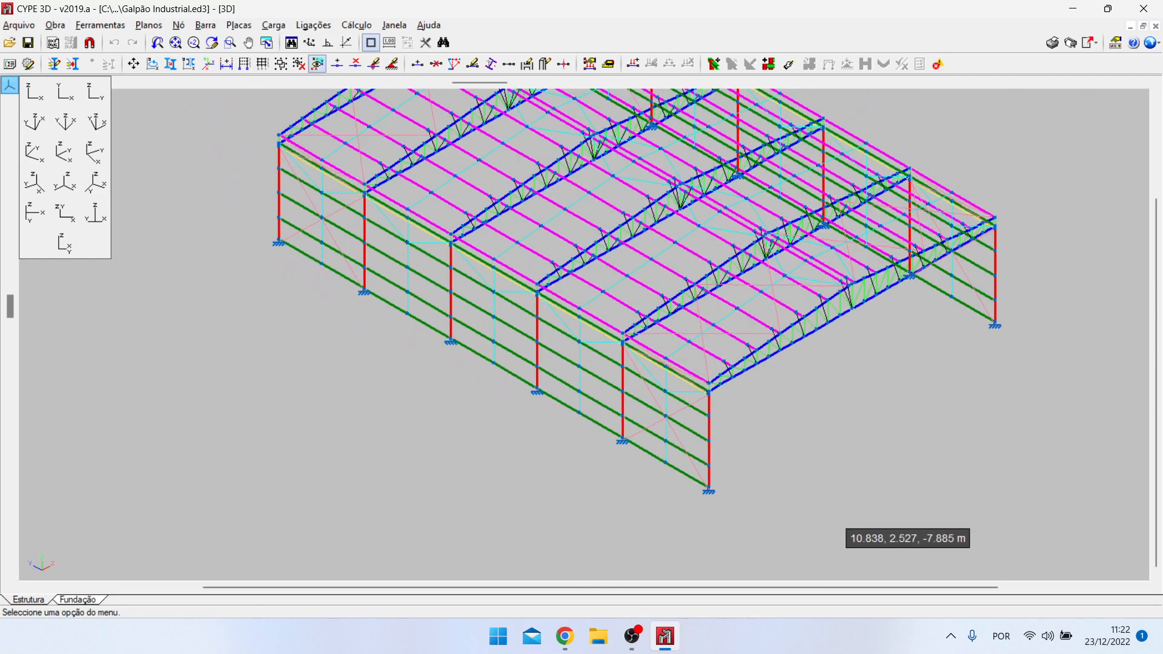
Step: Examine the side purlins, bracing and column bases at the front corner of the warehouse
scroll(606, 485, up, 2)
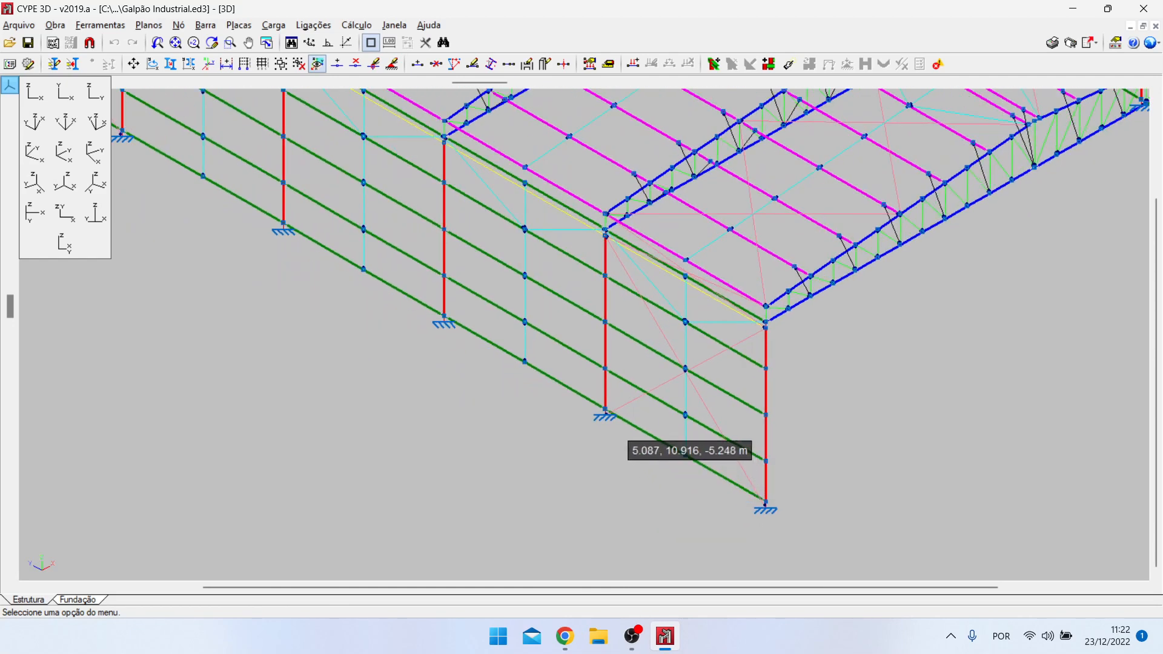
scroll(766, 503, up, 5)
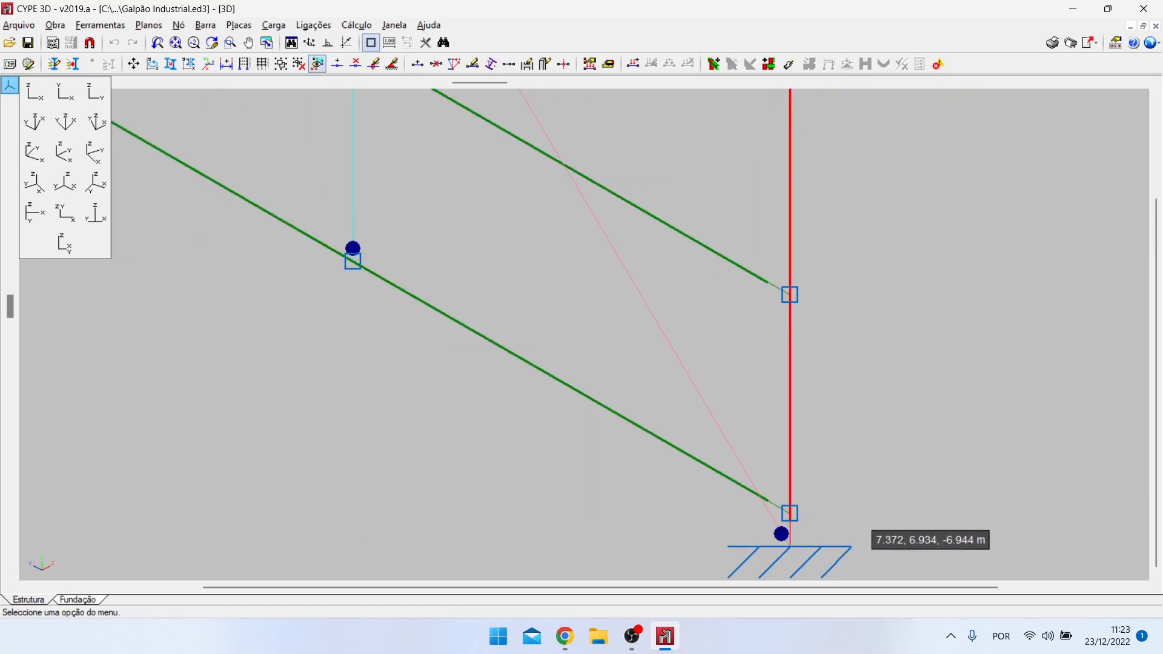
scroll(860, 541, down, 3)
scroll(861, 540, down, 3)
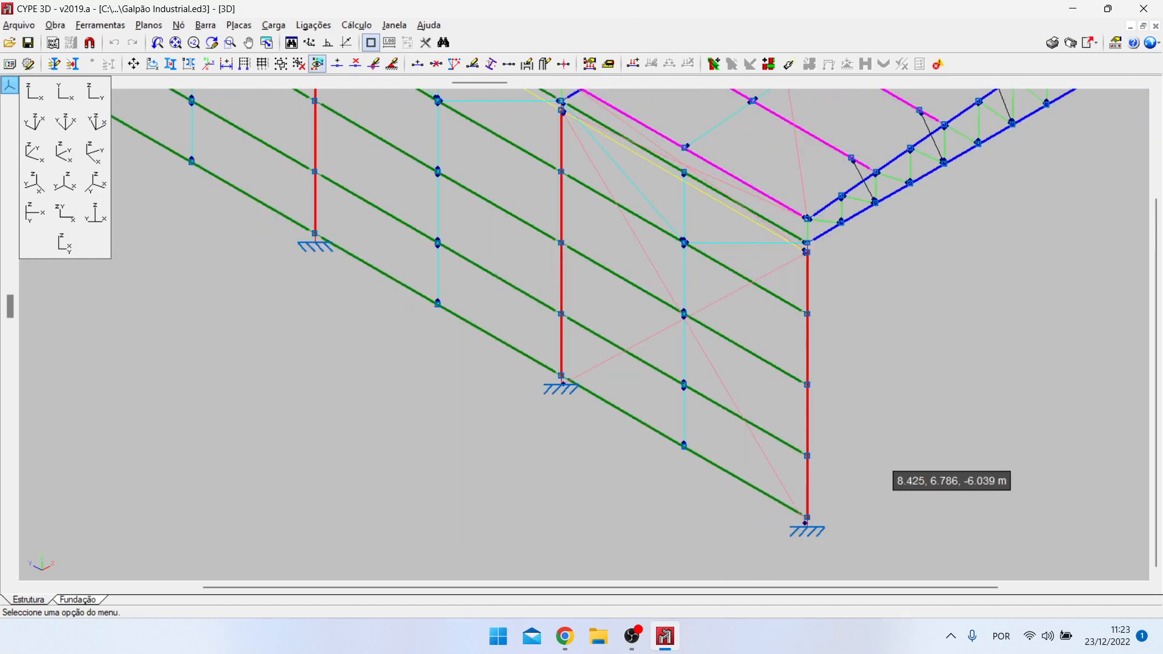
scroll(878, 452, up, 2)
scroll(559, 487, down, 3)
scroll(746, 367, up, 3)
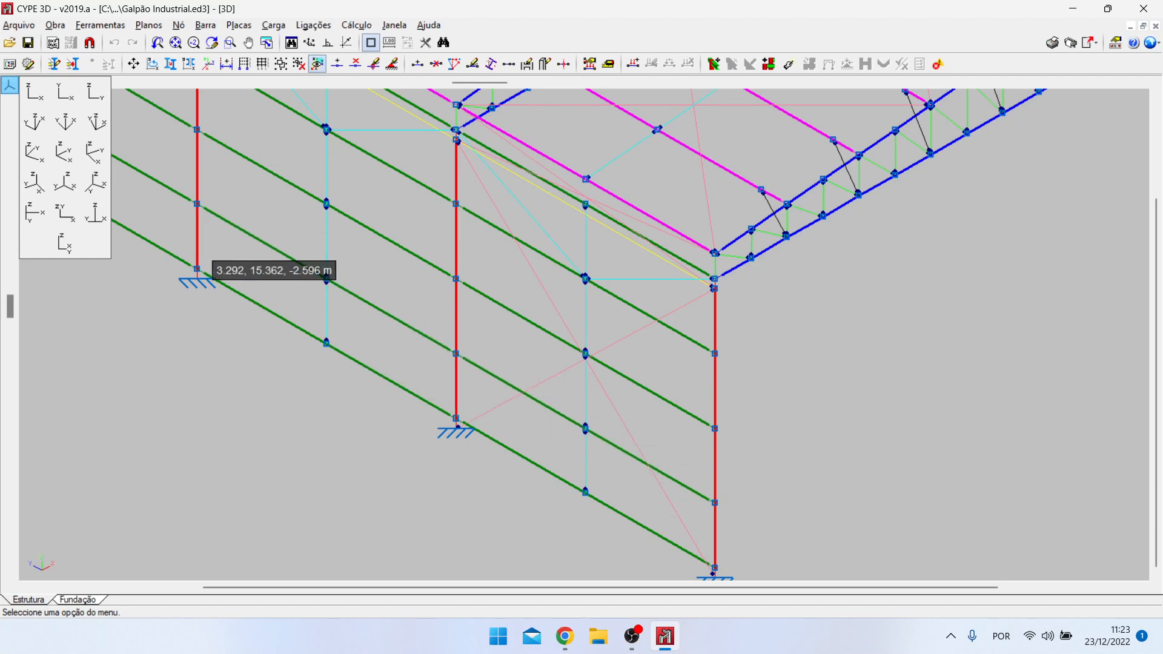
scroll(694, 503, down, 3)
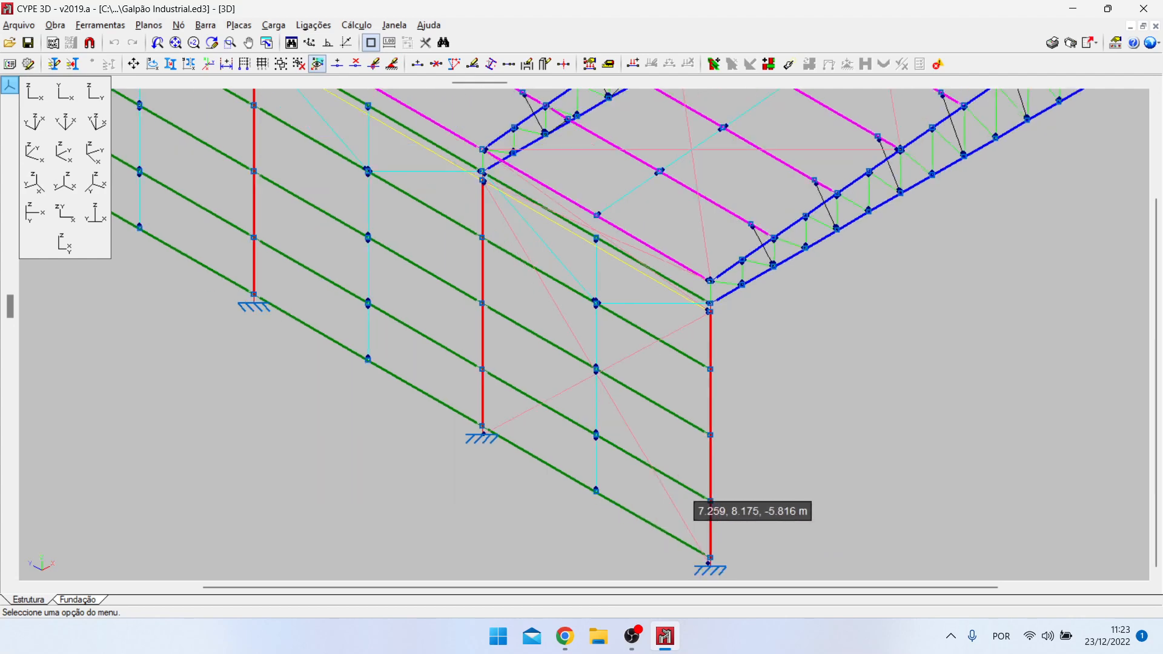
scroll(667, 526, up, 2)
scroll(636, 506, up, 2)
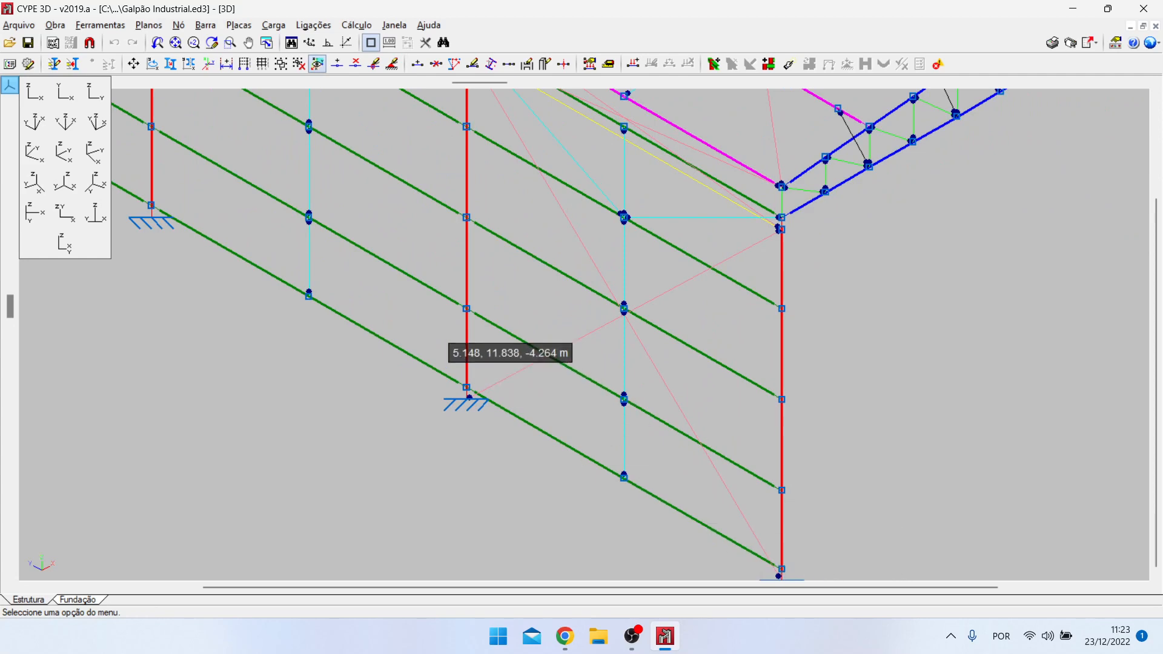
scroll(773, 534, down, 4)
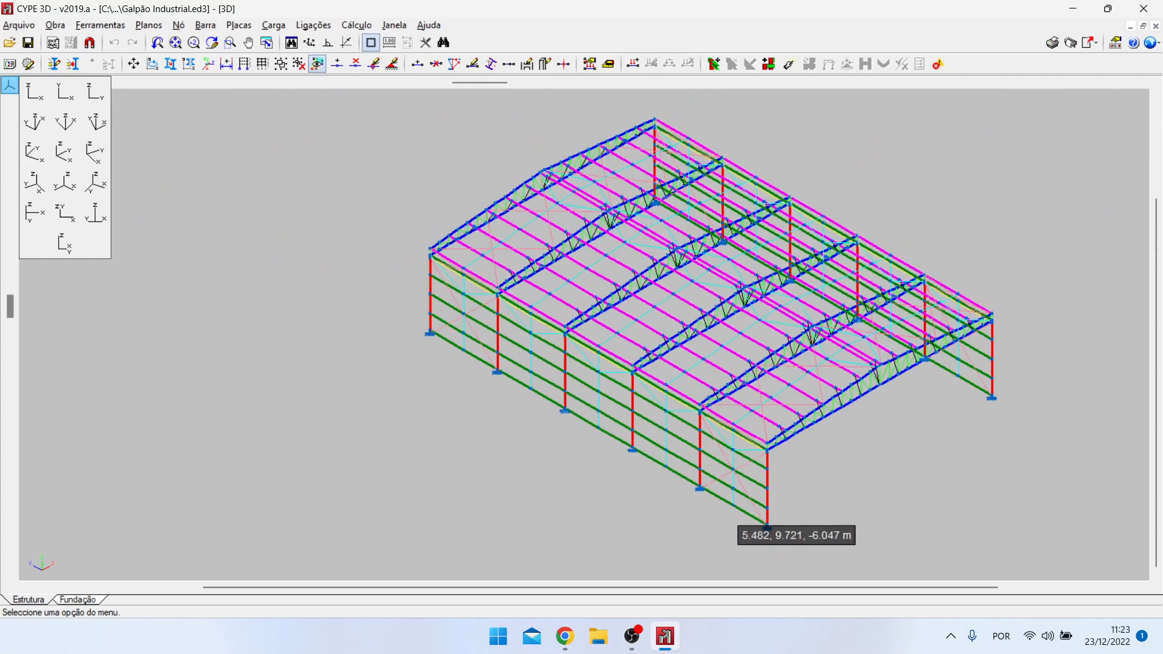
scroll(485, 303, up, 3)
scroll(606, 437, down, 3)
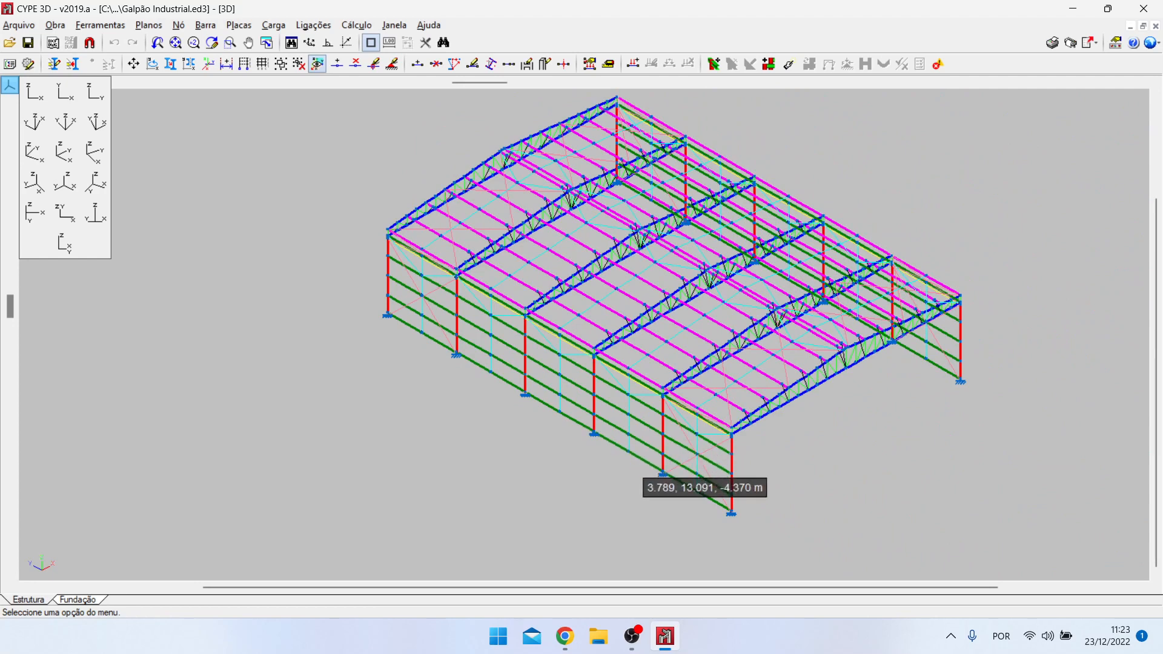
scroll(641, 476, down, 2)
scroll(703, 495, up, 3)
scroll(552, 503, up, 3)
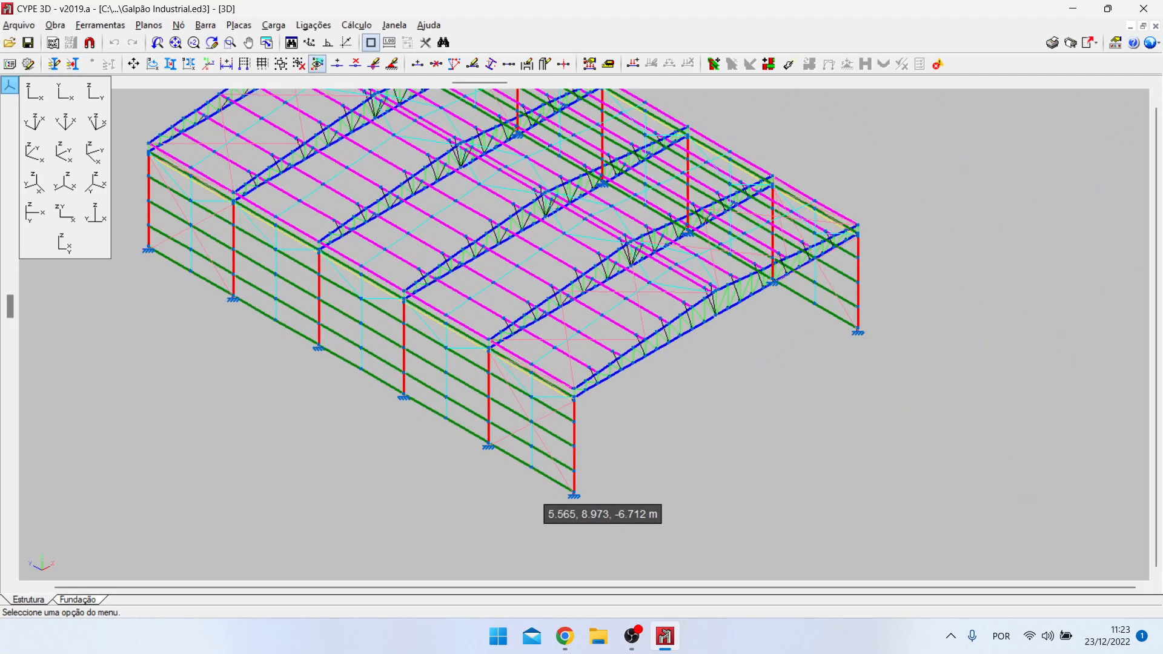
scroll(526, 489, up, 3)
scroll(588, 492, down, 3)
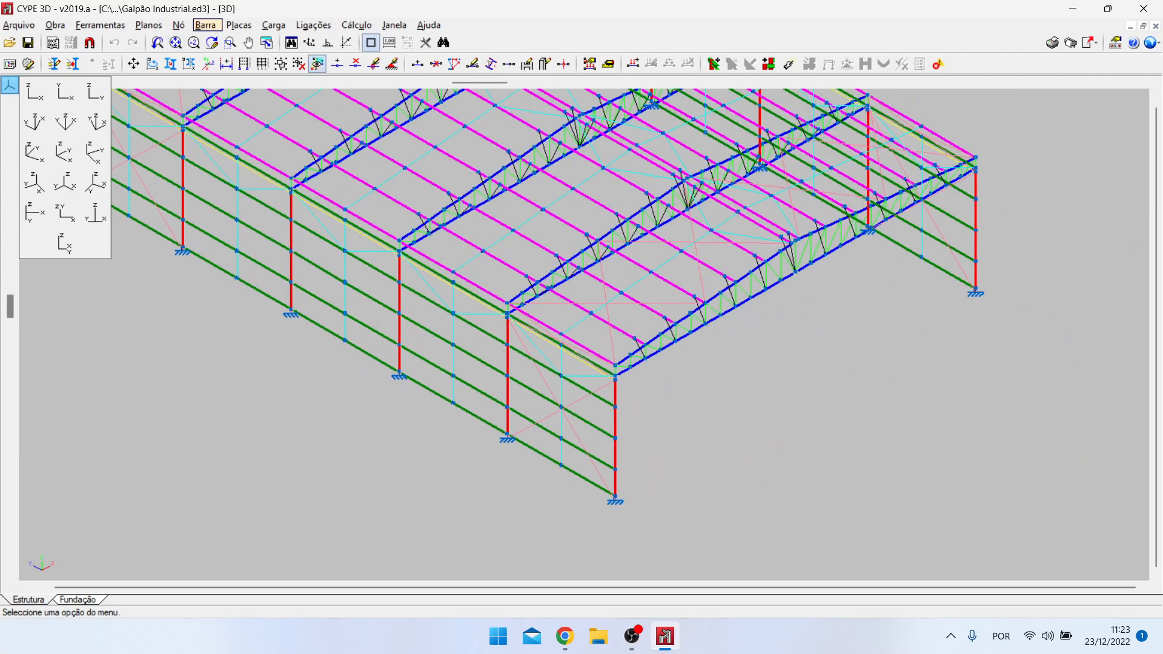
Step: Hide every layer except Terça Lateral in the layer manager and make Terça Lateral the active layer
click(206, 26)
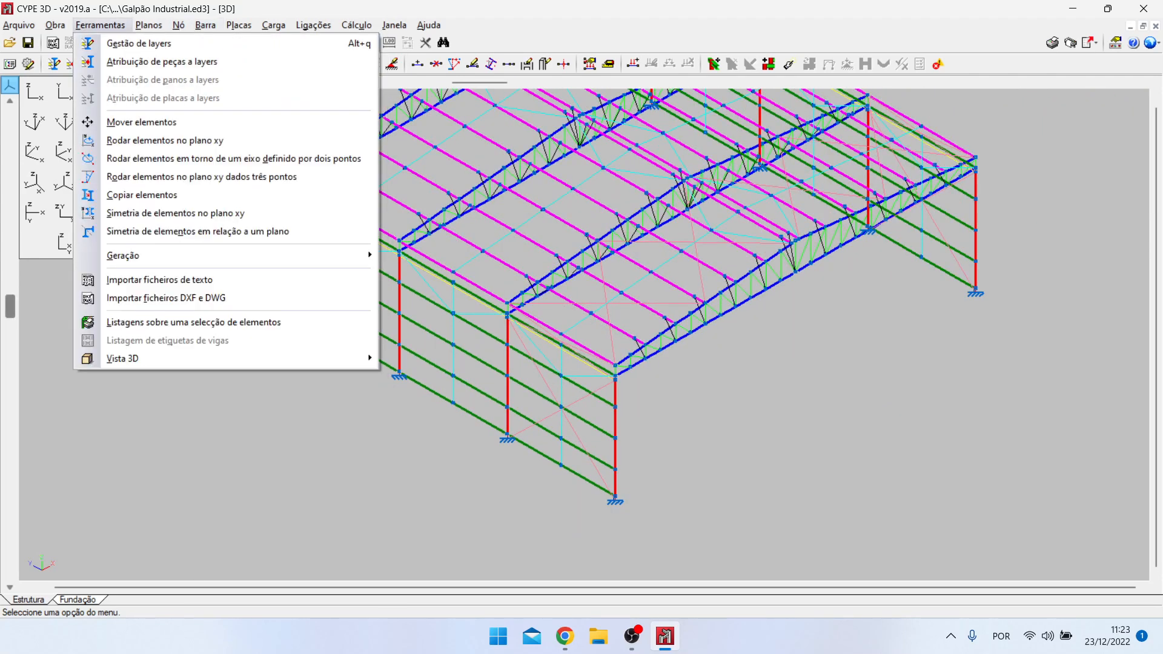
click(115, 43)
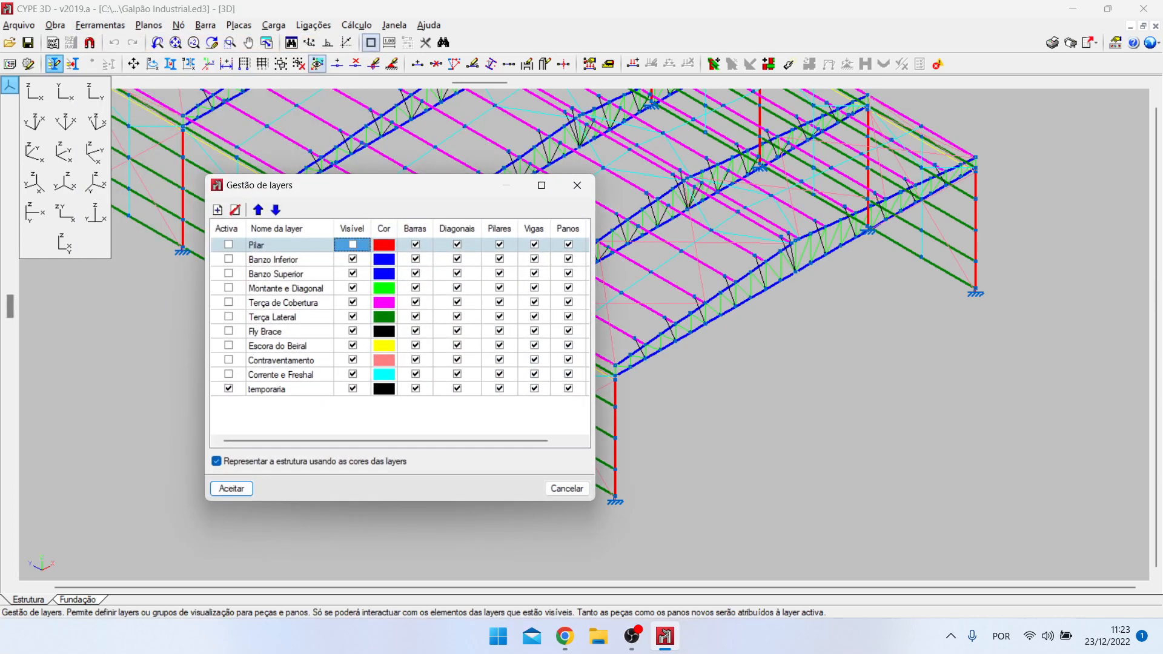
click(352, 259)
click(353, 274)
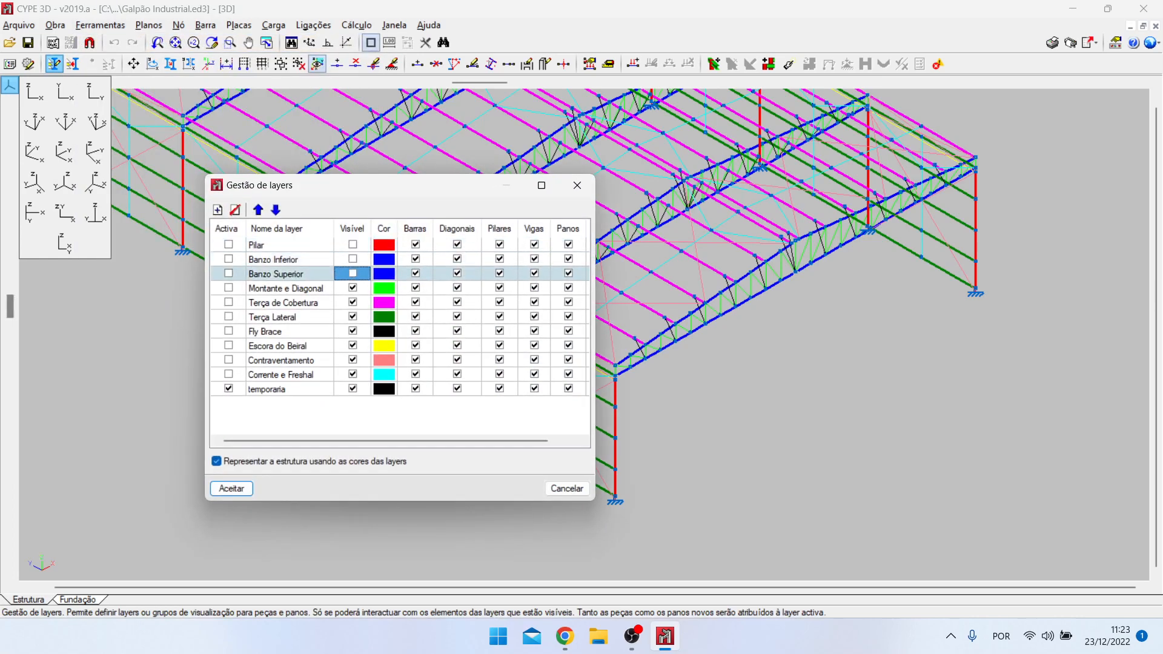
click(353, 288)
click(353, 302)
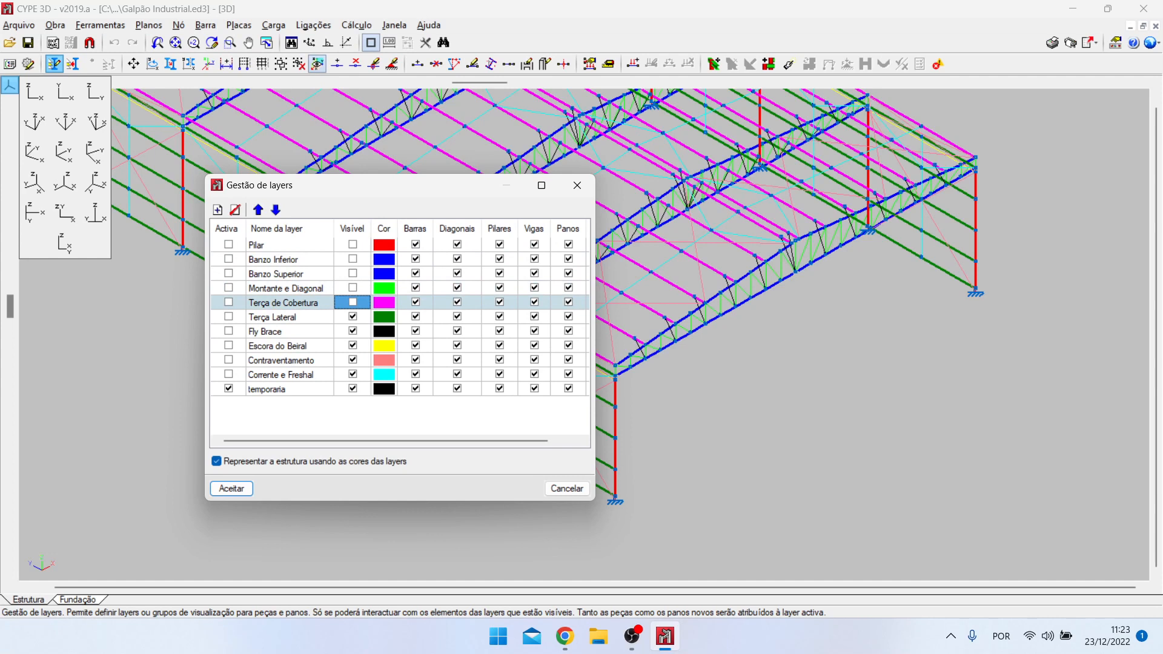
click(352, 332)
click(352, 346)
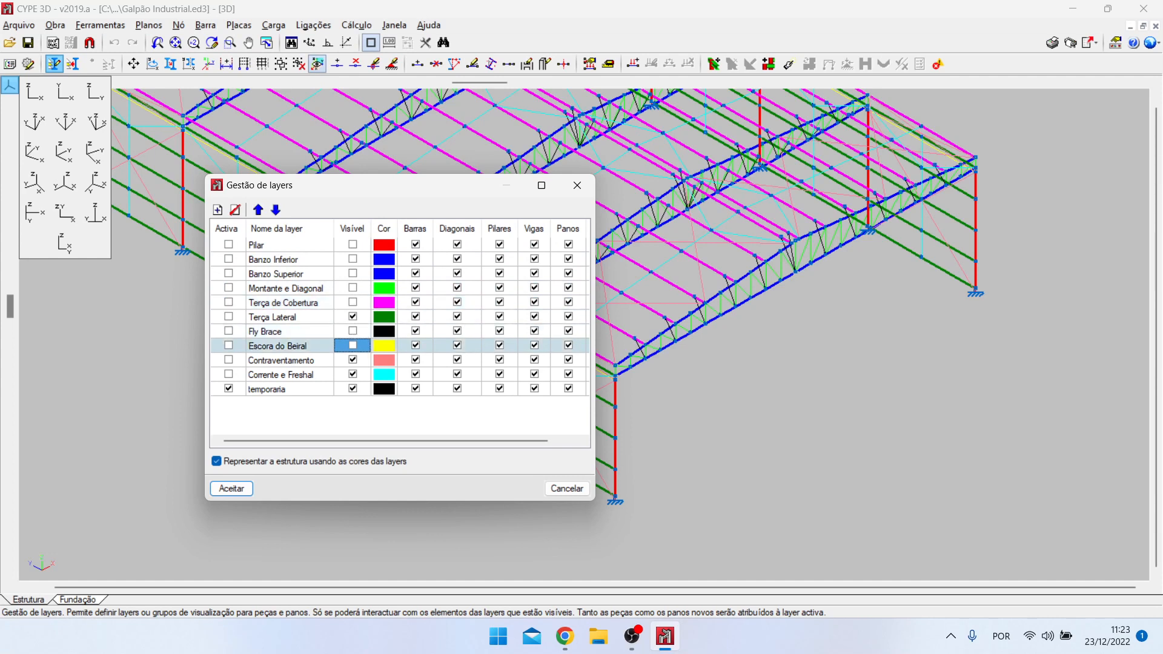
click(353, 360)
click(353, 374)
click(353, 389)
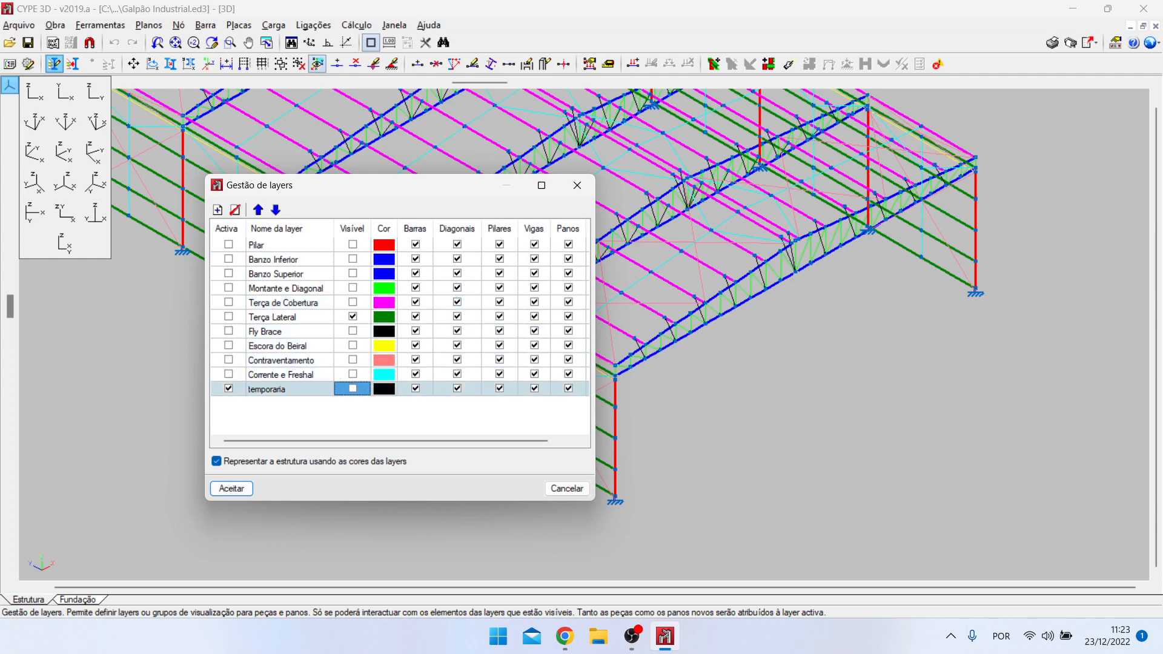
click(228, 317)
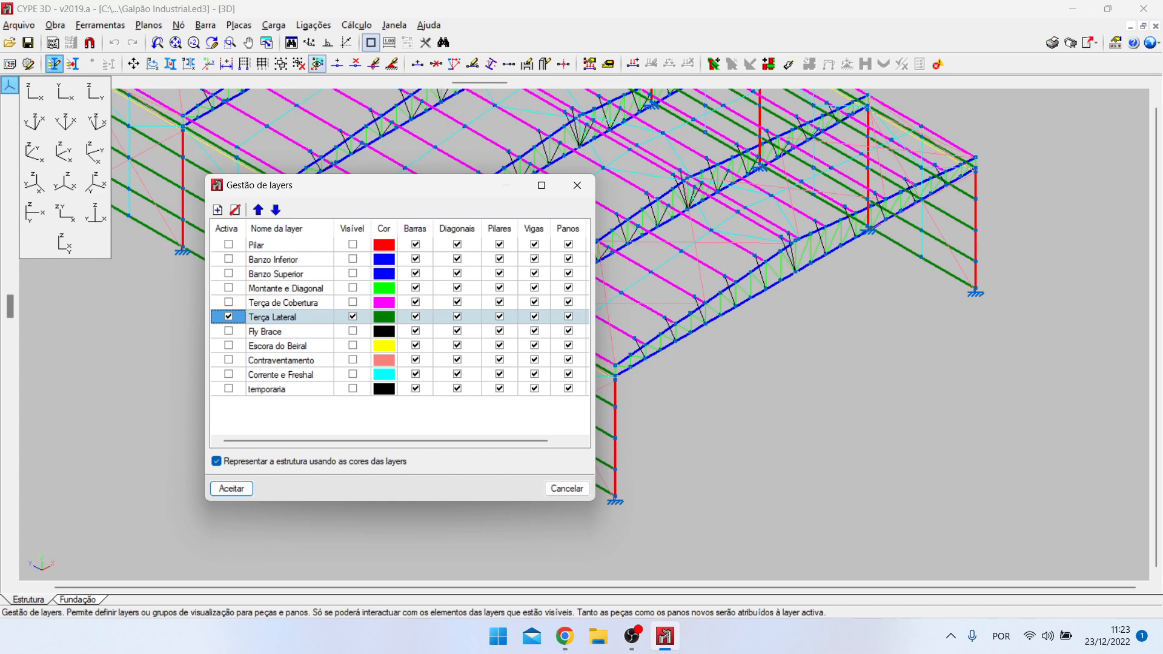
click(231, 489)
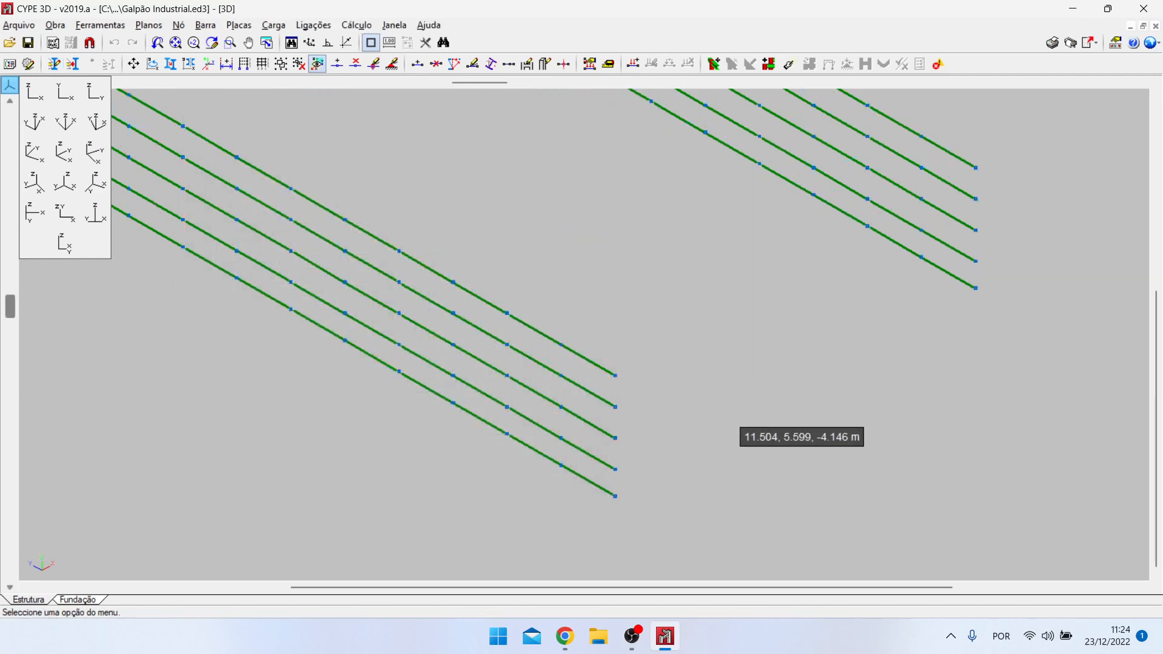
Step: Switch to the YZ side view and frame the side purlins
scroll(756, 467, down, 4)
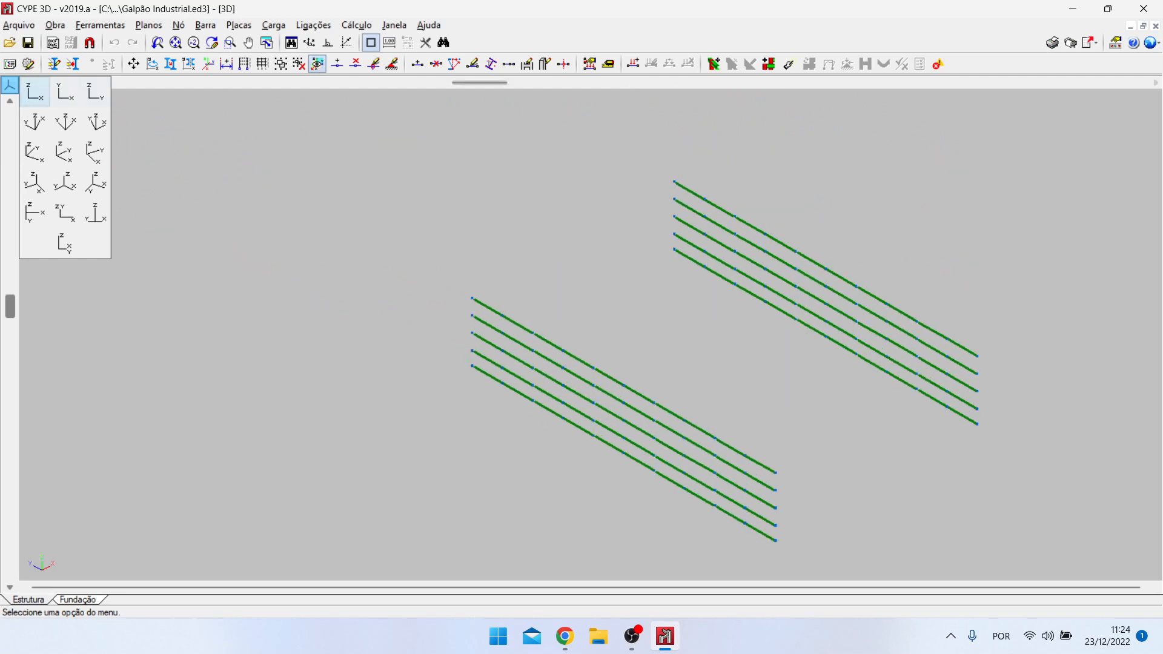
click(65, 92)
click(95, 92)
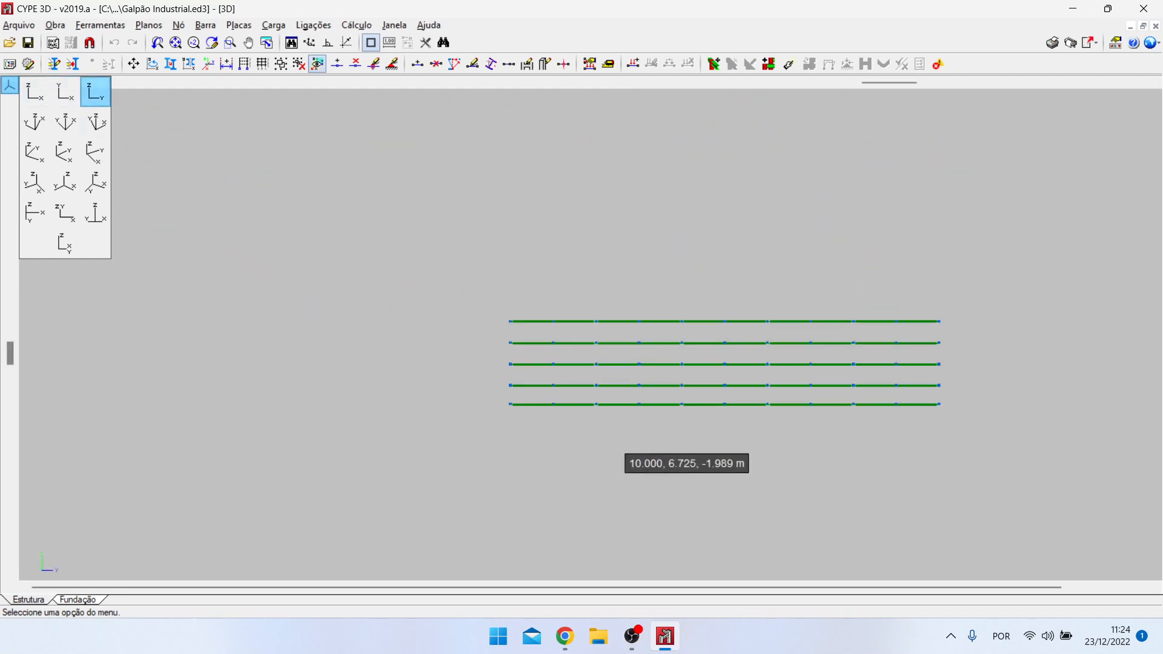
scroll(606, 431, up, 2)
scroll(712, 494, down, 1)
scroll(497, 411, up, 1)
scroll(865, 431, down, 2)
scroll(913, 440, up, 1)
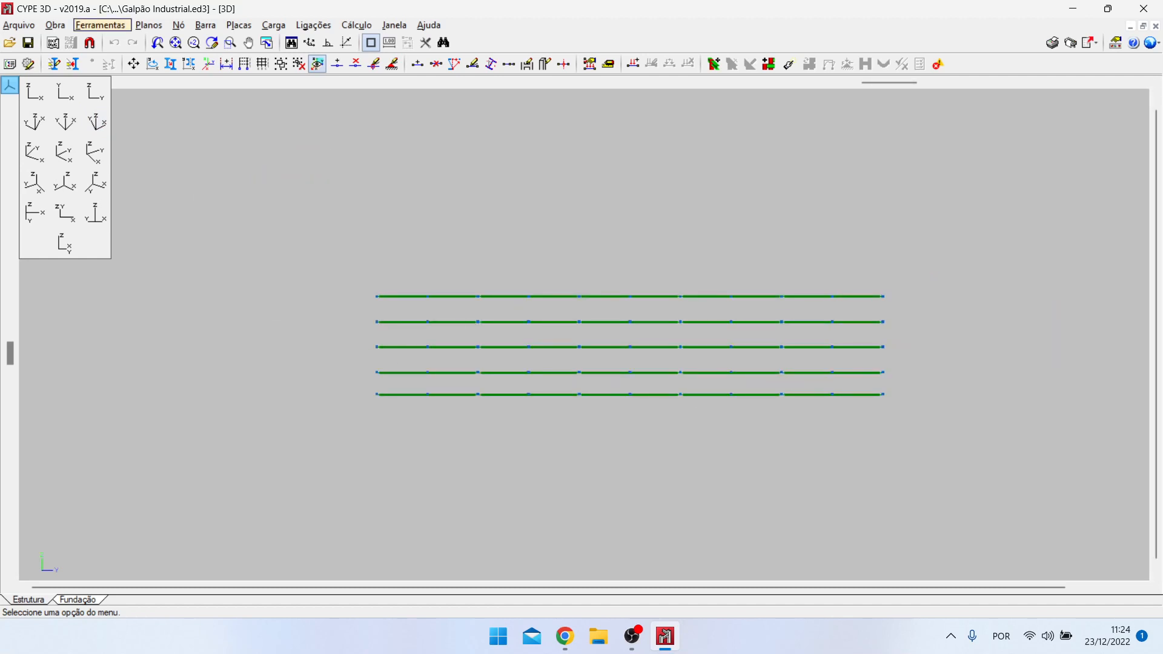
Step: Delete the lowest row of side purlin bars along the full length of the warehouse
click(205, 25)
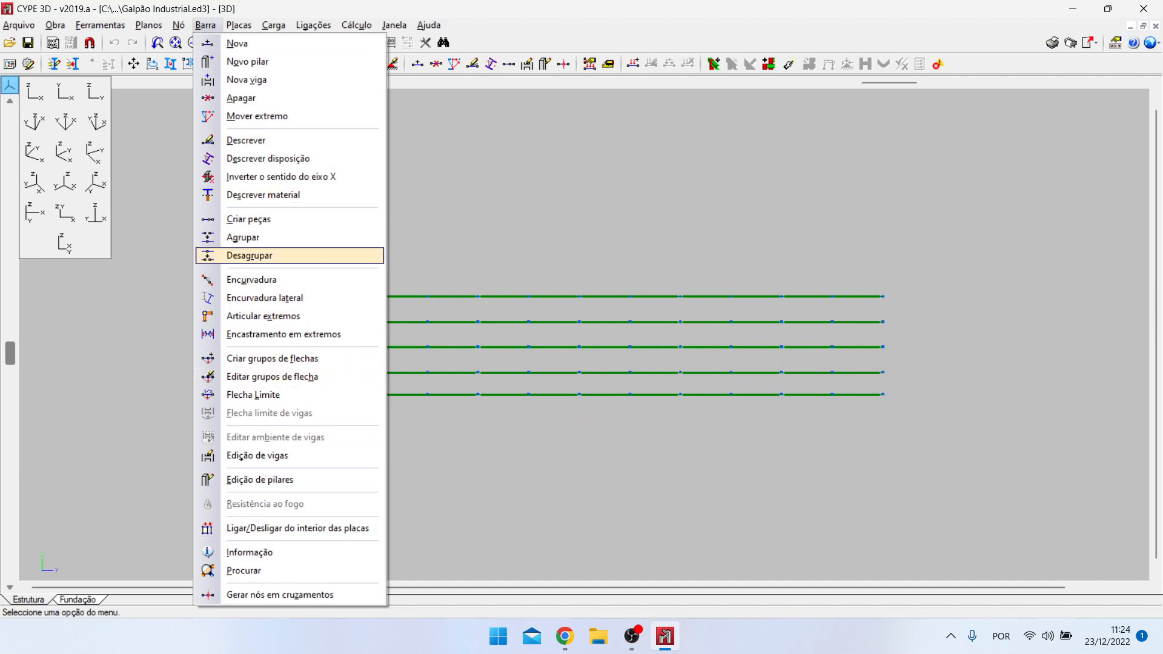
key(Up)
key(Up)
key(Up)
key(Up)
key(Up)
key(Up)
key(Up)
key(Return)
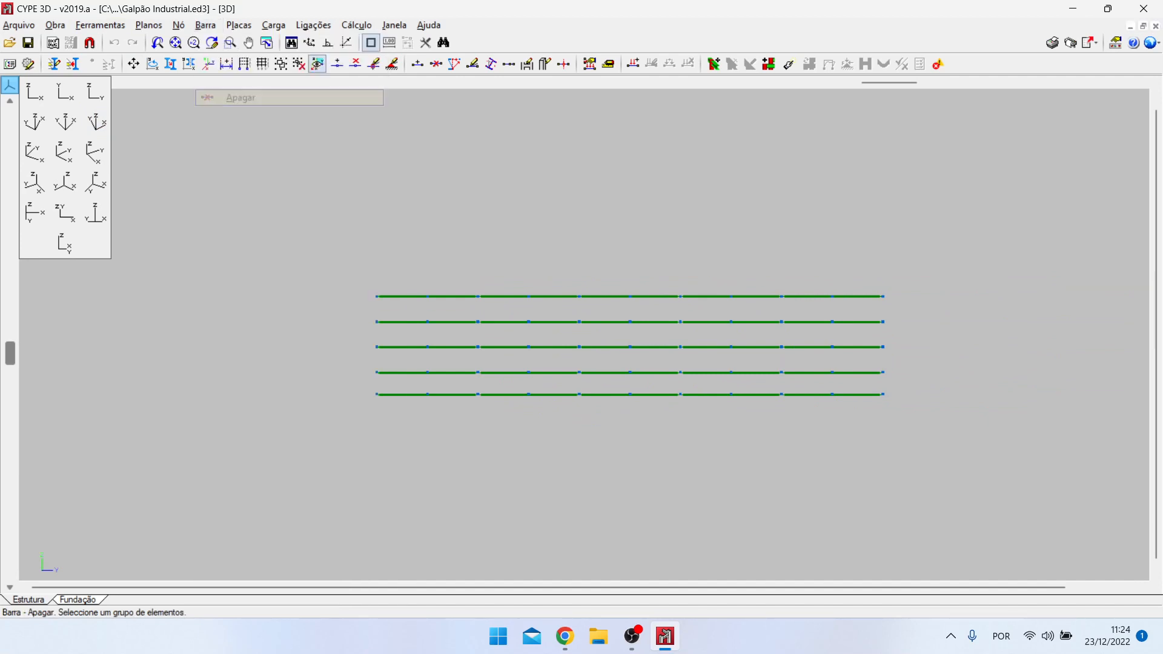
drag(345, 380, 1112, 495)
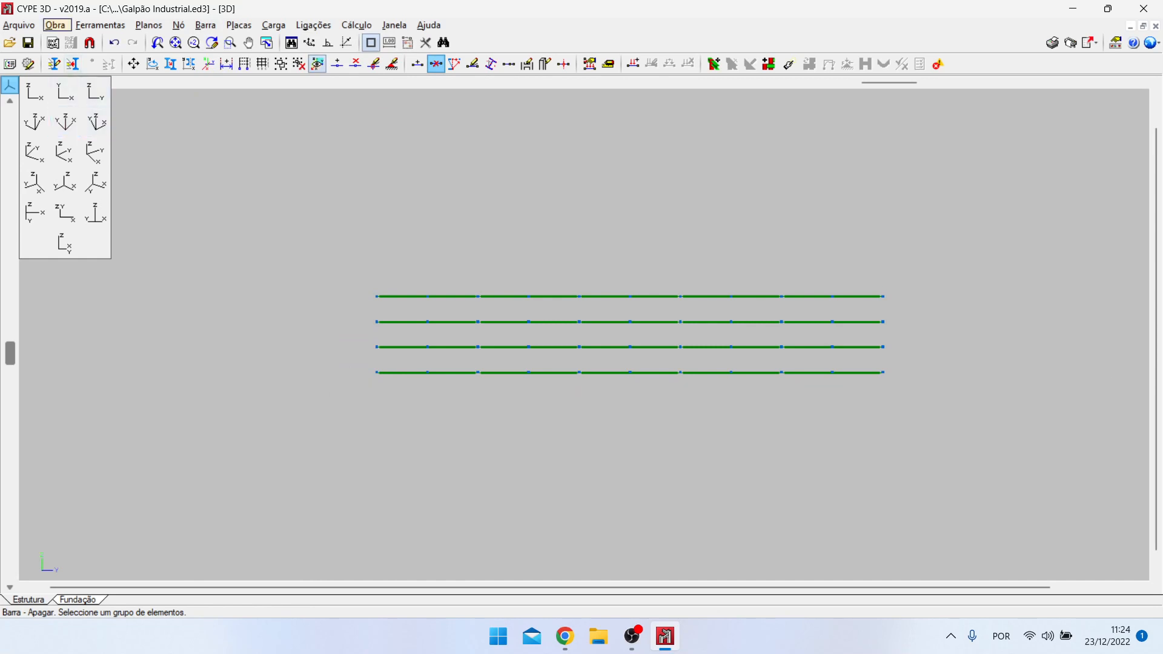
Step: Make all the hidden layers visible again, from Banzo Inferior to temporaria, in the layer manager
click(102, 25)
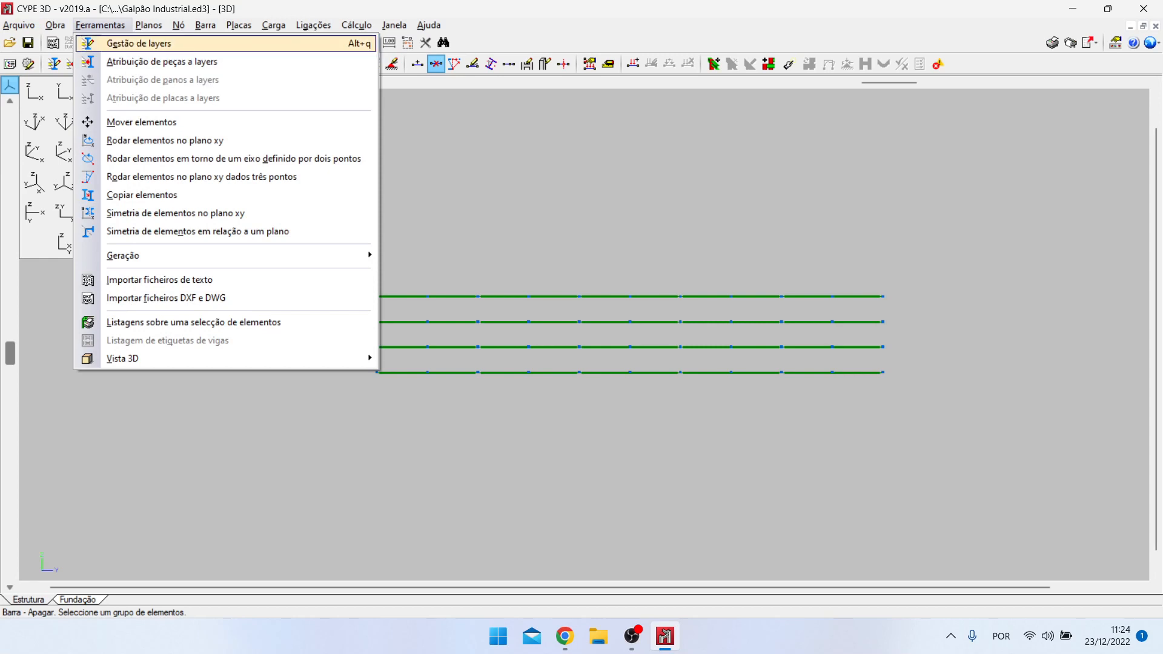
click(139, 43)
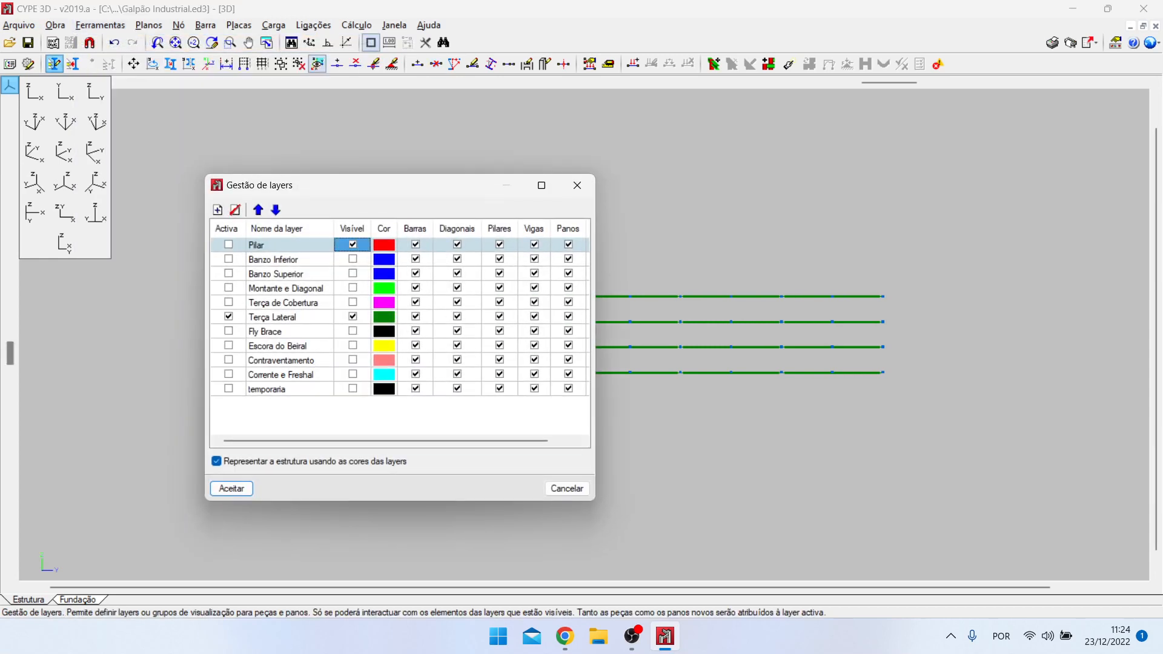
click(352, 259)
click(352, 273)
click(353, 289)
click(353, 302)
click(353, 332)
click(353, 360)
click(353, 346)
click(353, 375)
click(353, 389)
click(232, 489)
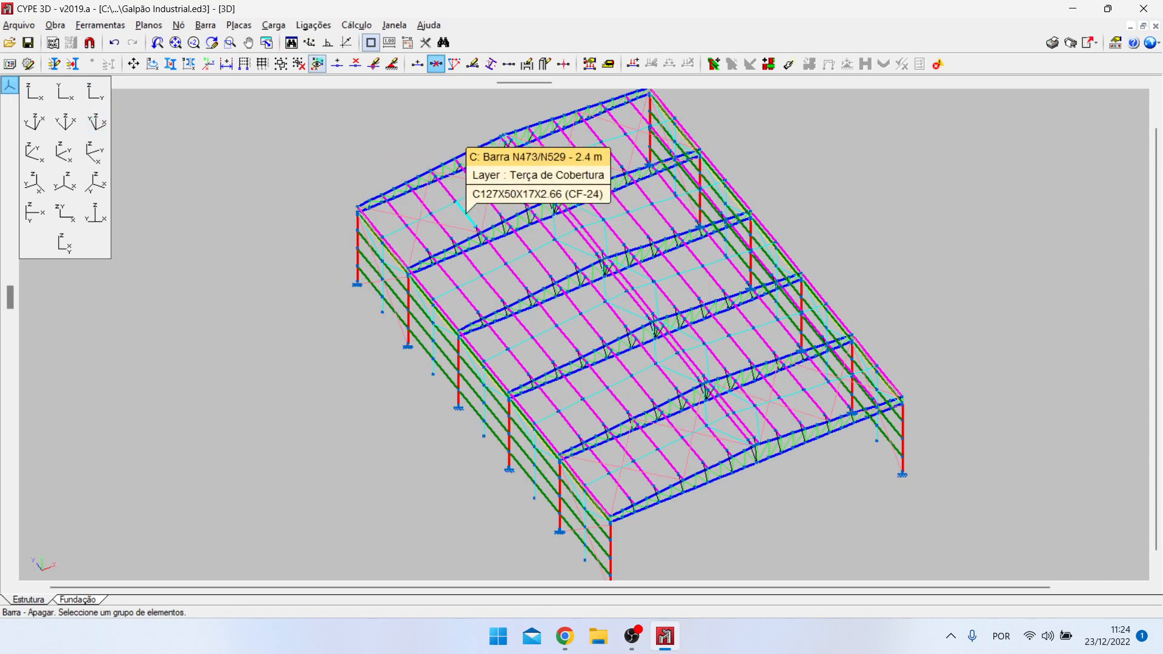
Step: Open the 3D view of the complete structure and look closely at the front corner column and side purlins
click(100, 25)
mouse_move(121, 358)
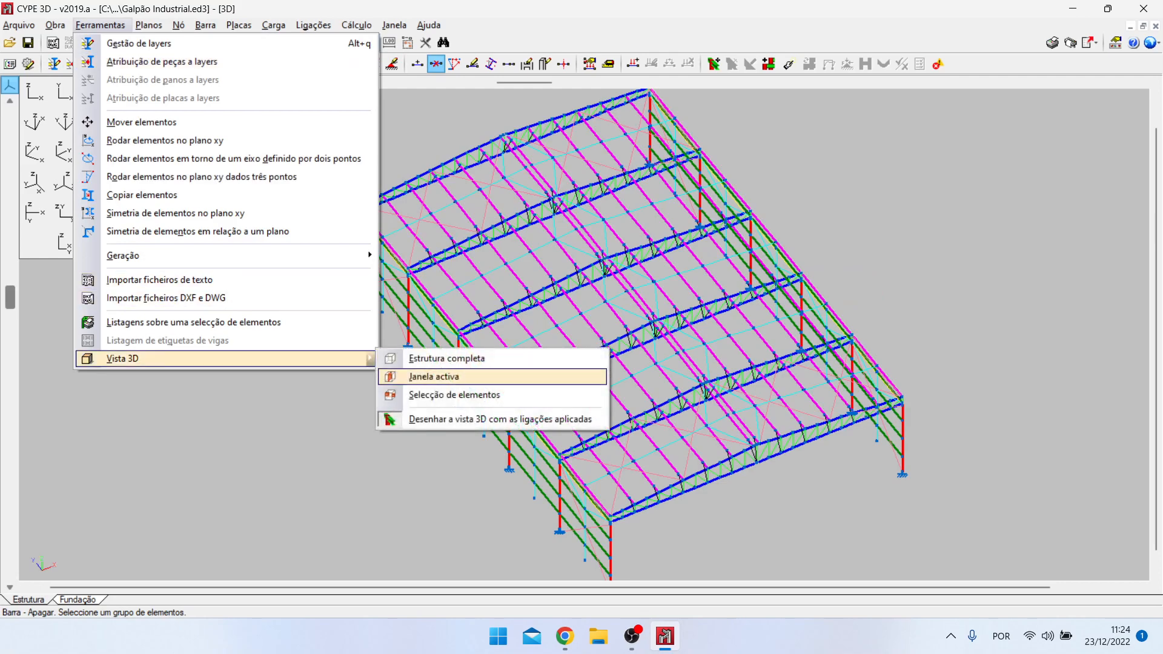
click(424, 357)
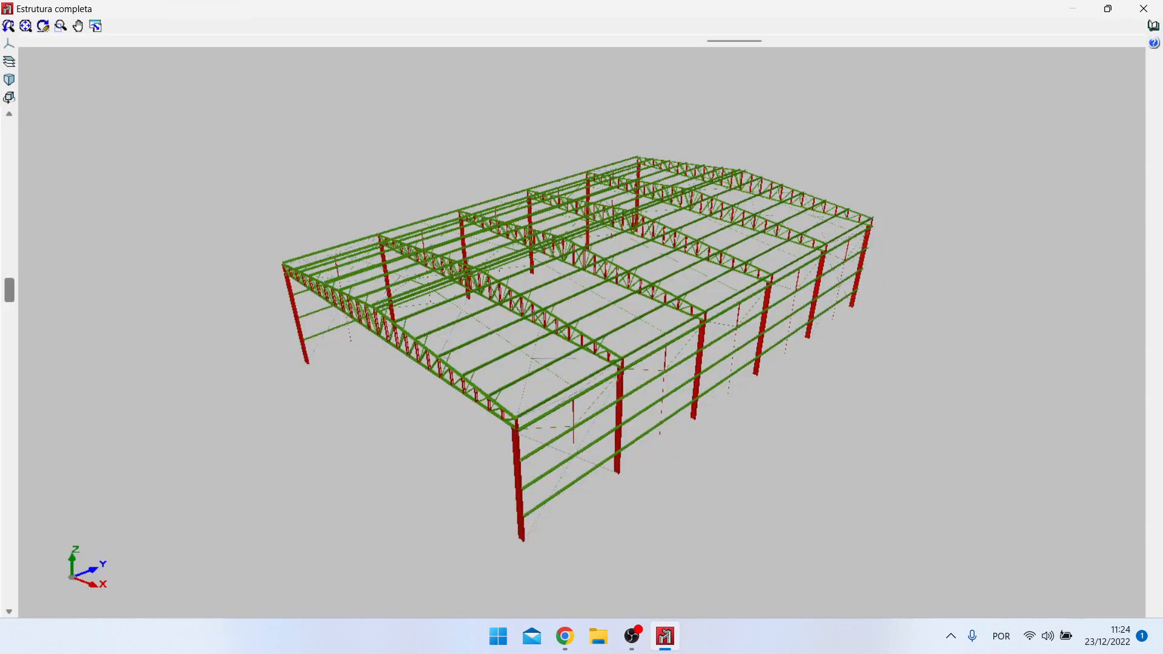
drag(521, 340, 533, 286)
scroll(546, 286, up, 5)
scroll(582, 333, down, 2)
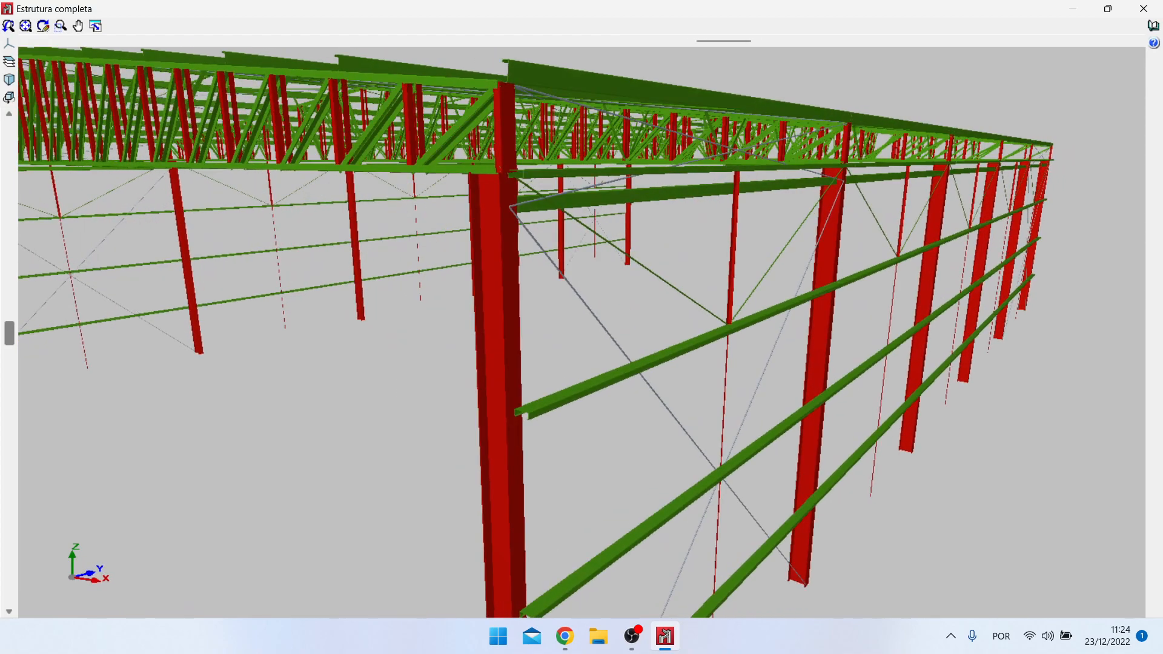
Step: Examine the side walls around the column bases, where the lowest purlin row was removed, from the corner and the side
drag(582, 332, 643, 327)
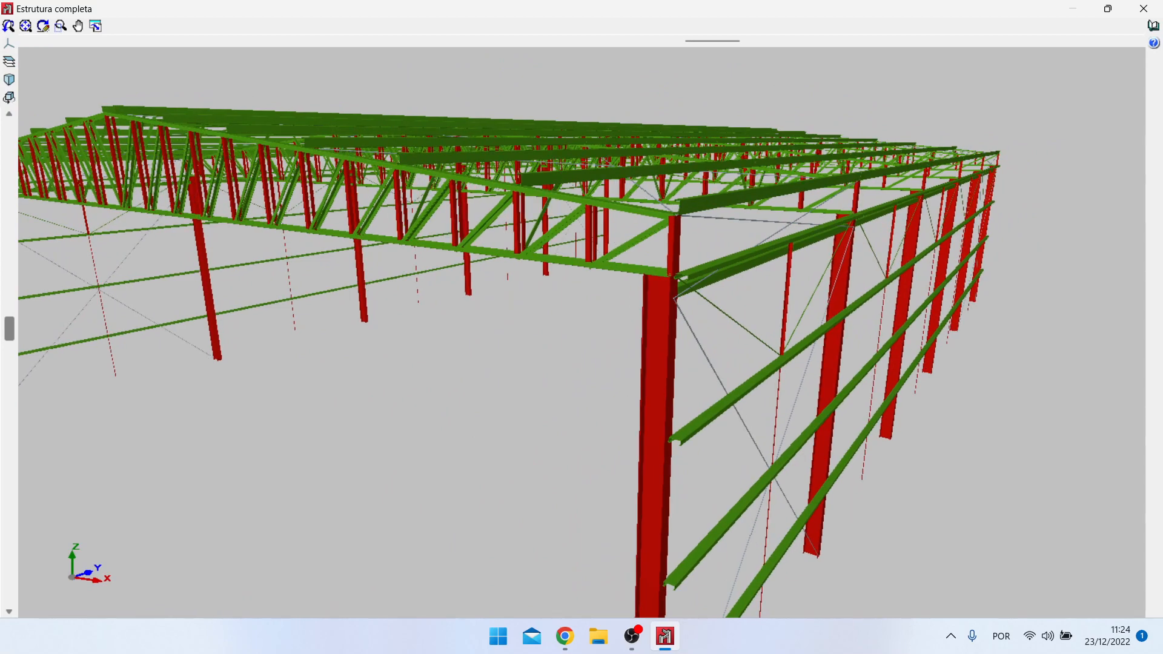
scroll(581, 332, up, 3)
scroll(582, 332, down, 4)
drag(582, 332, 563, 316)
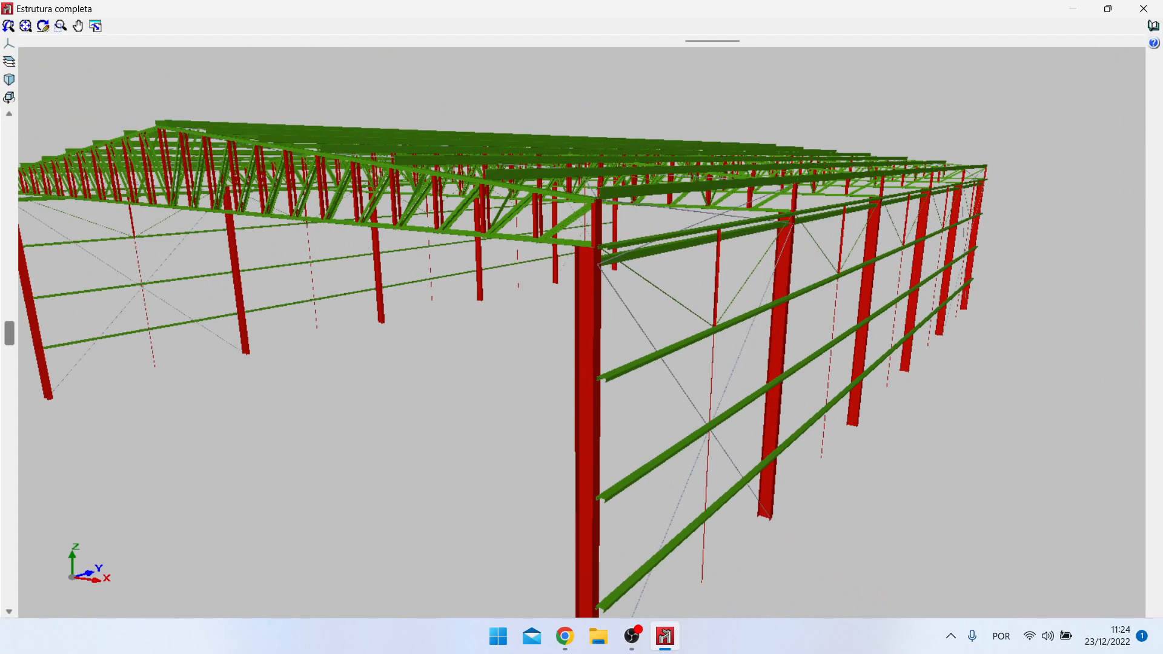
scroll(582, 333, up, 3)
scroll(582, 333, down, 4)
mouse_move(581, 333)
mouse_down()
mouse_move(479, 332)
mouse_move(582, 343)
mouse_move(564, 342)
mouse_up()
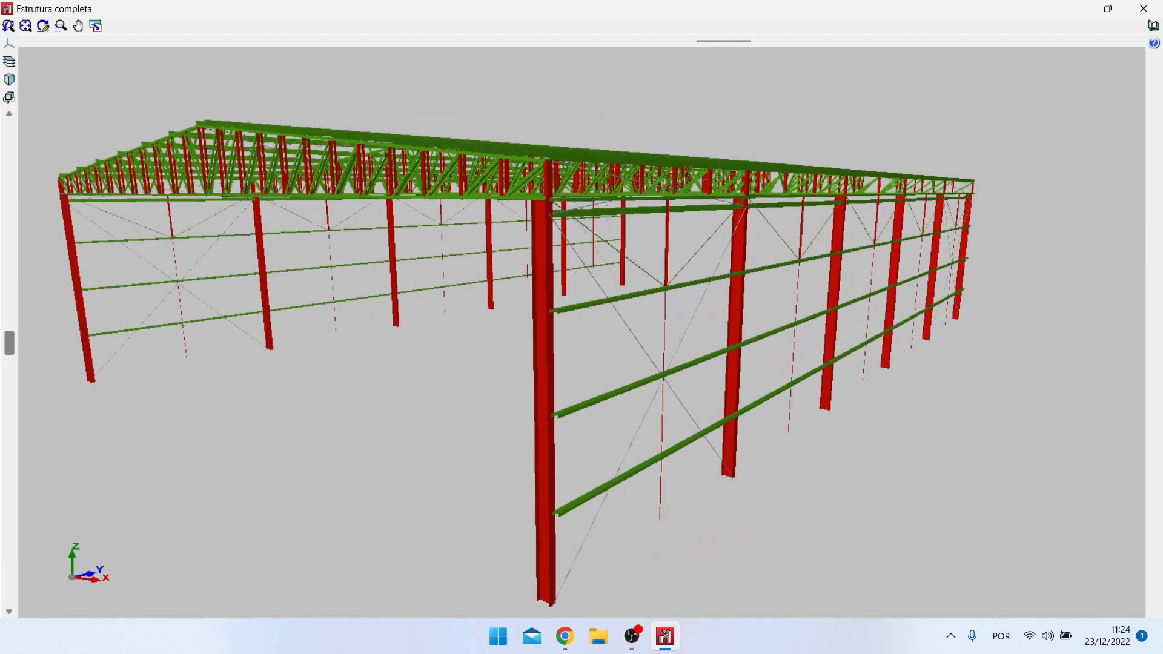
scroll(582, 333, down, 1)
scroll(582, 333, up, 4)
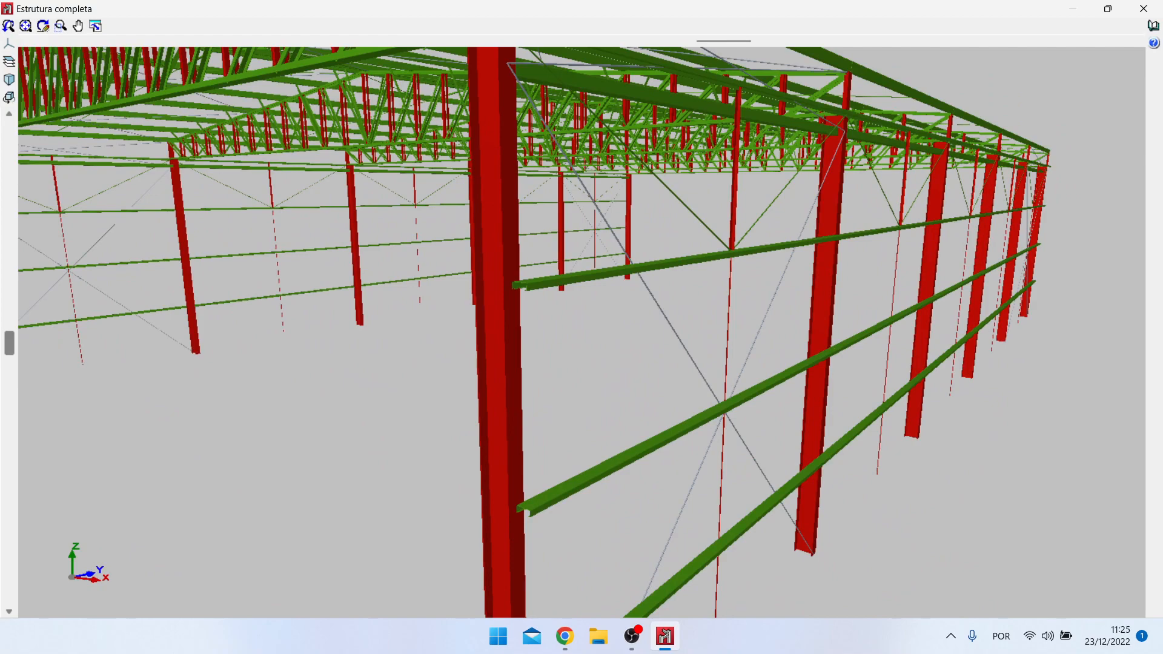
scroll(582, 333, down, 2)
drag(582, 333, 499, 282)
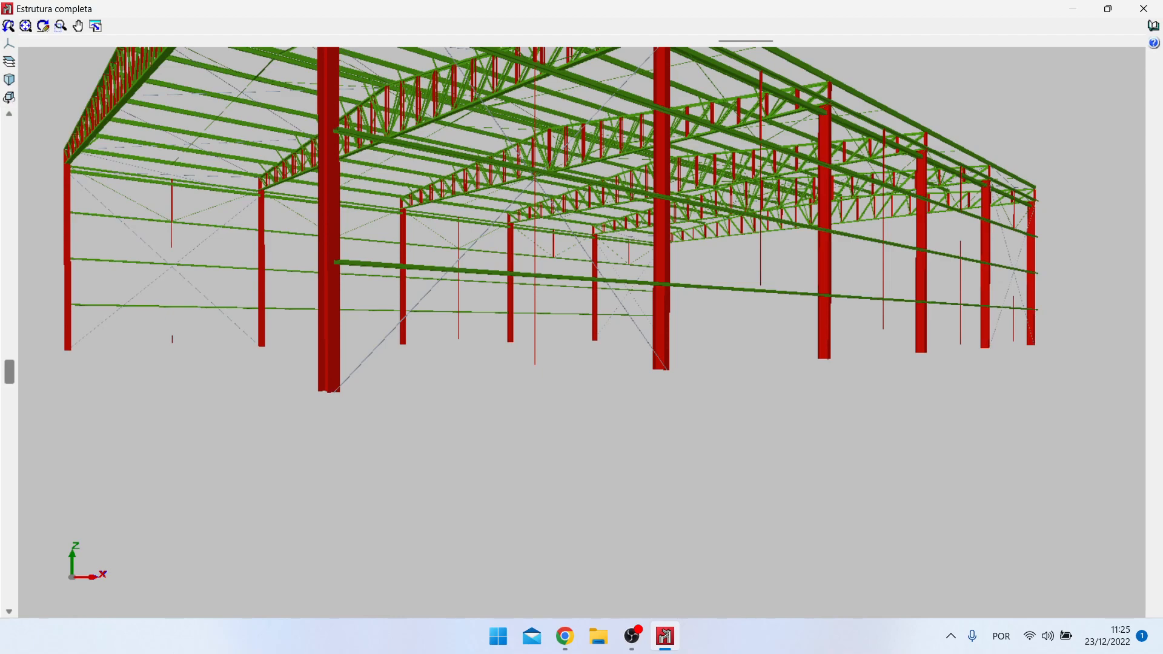
mouse_move(624, 327)
middle_down()
mouse_move(532, 337)
mouse_move(699, 335)
mouse_move(637, 333)
middle_up()
scroll(582, 332, down, 1)
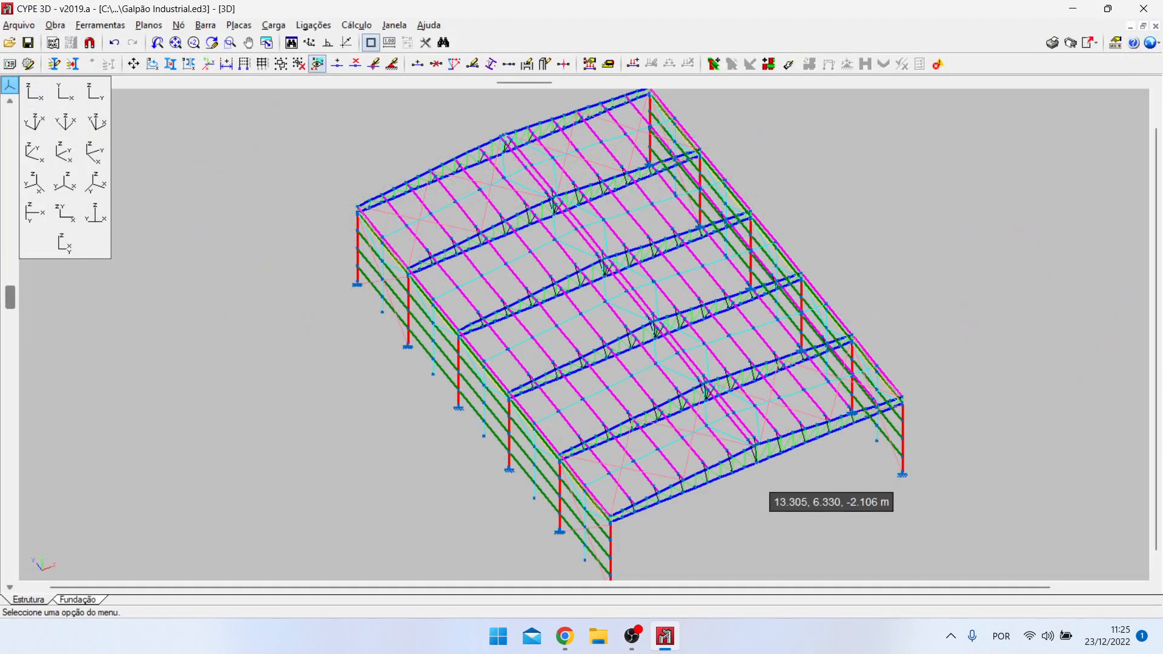
middle_drag(767, 491, 618, 466)
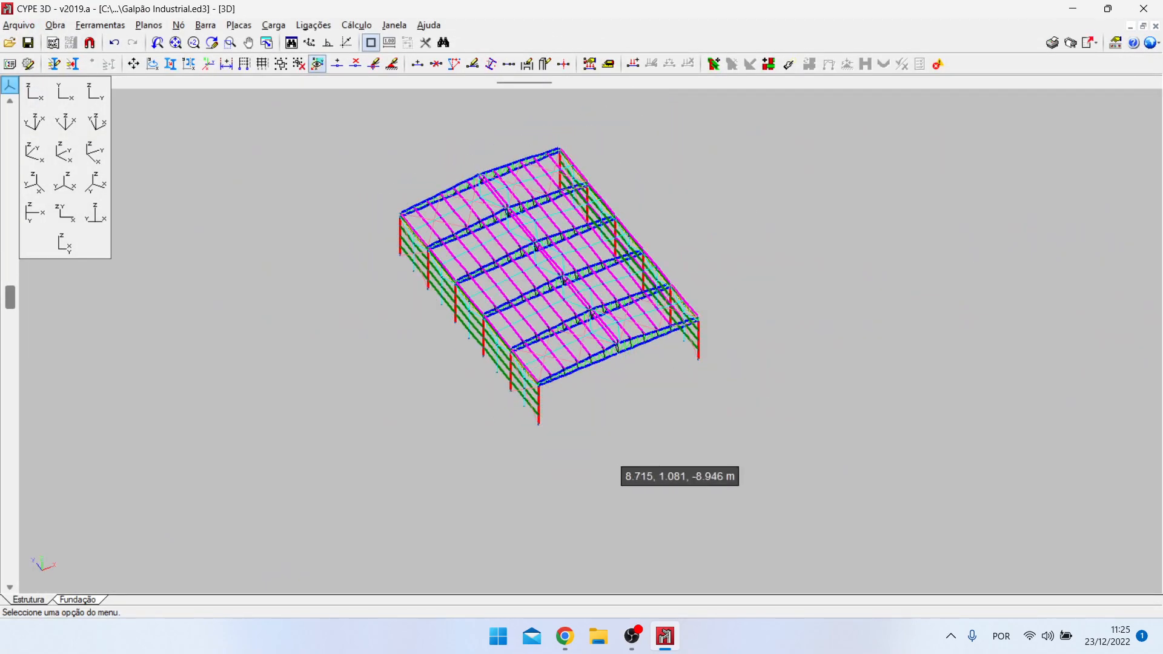
scroll(619, 465, up, 4)
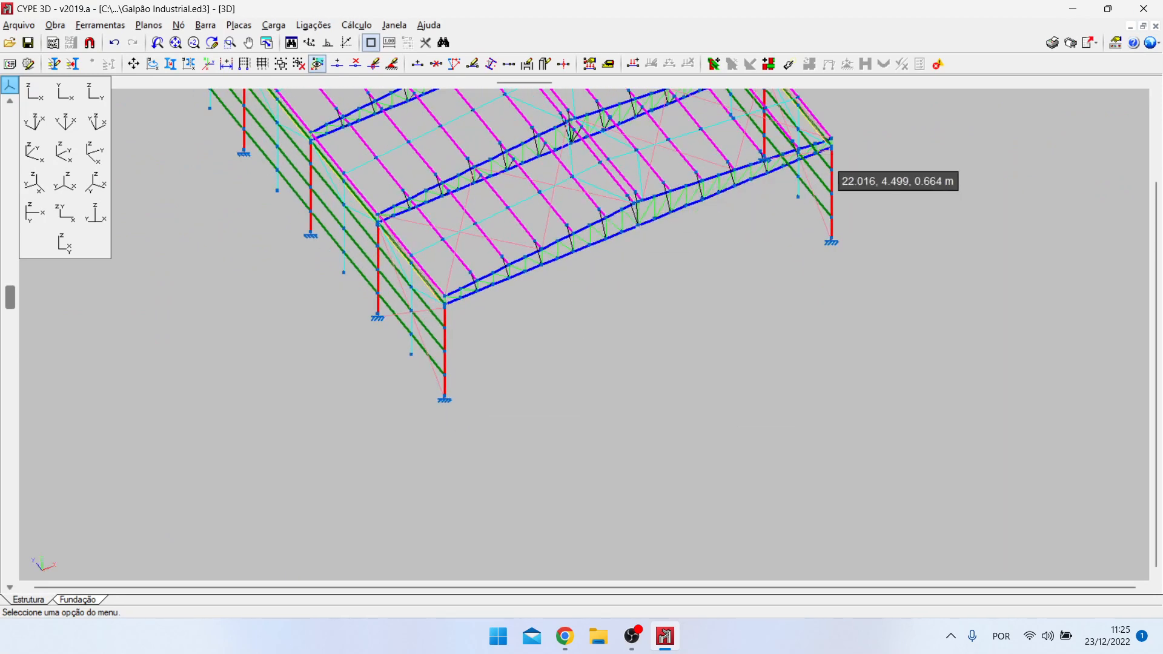
scroll(770, 415, down, 5)
scroll(903, 303, up, 3)
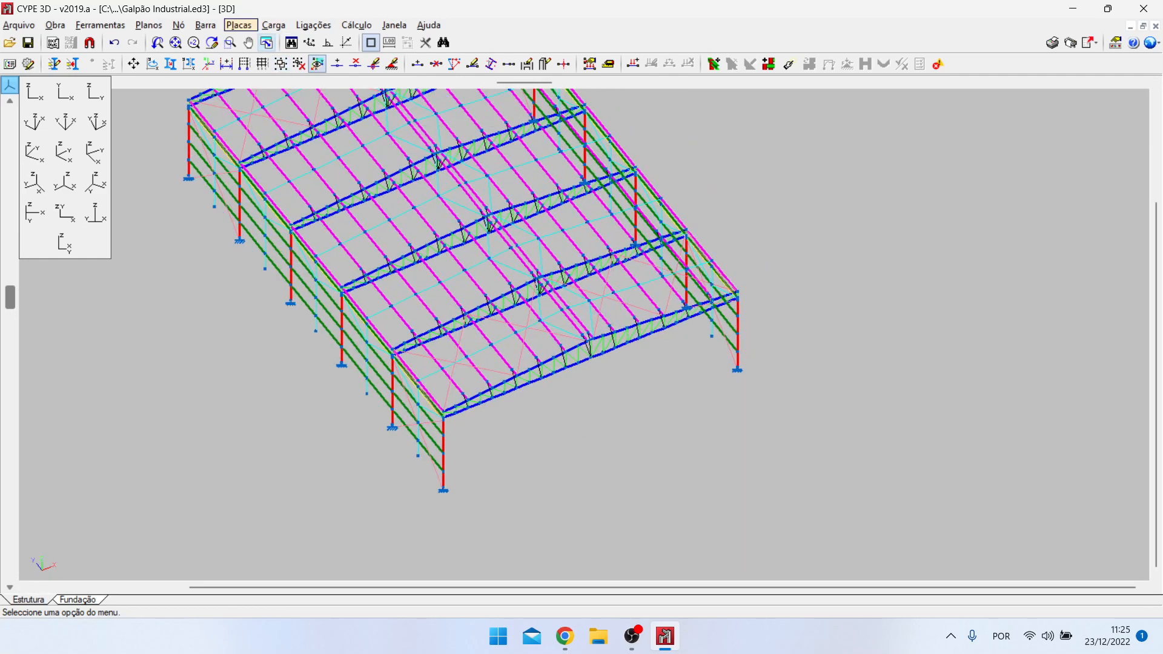
click(394, 25)
click(418, 43)
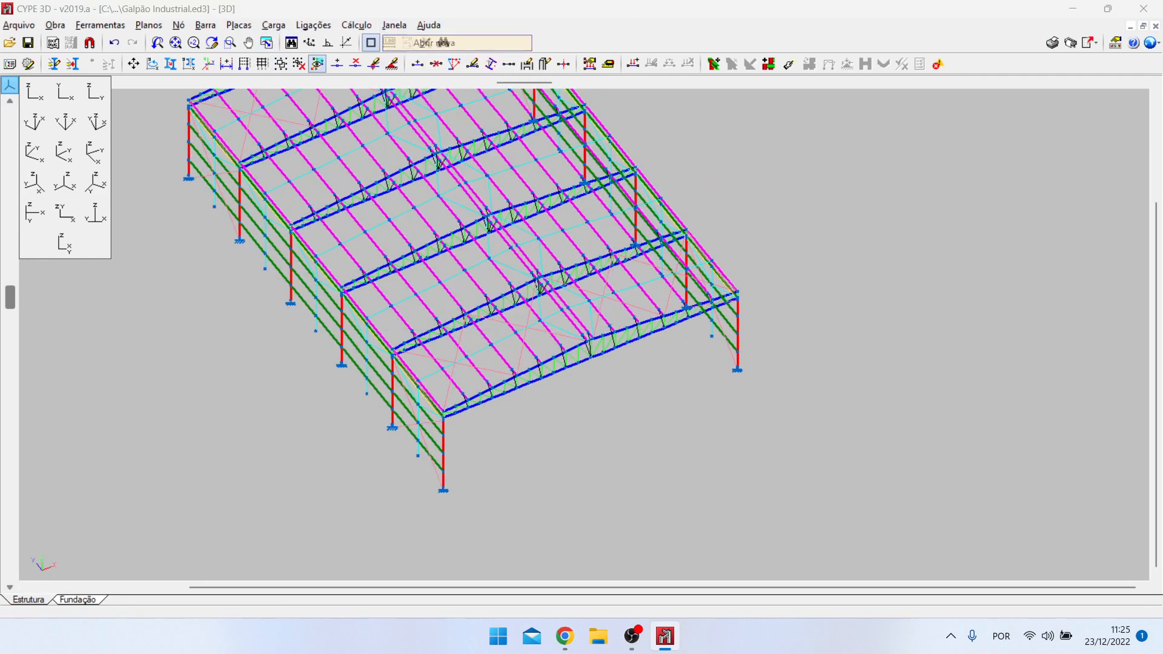
click(526, 258)
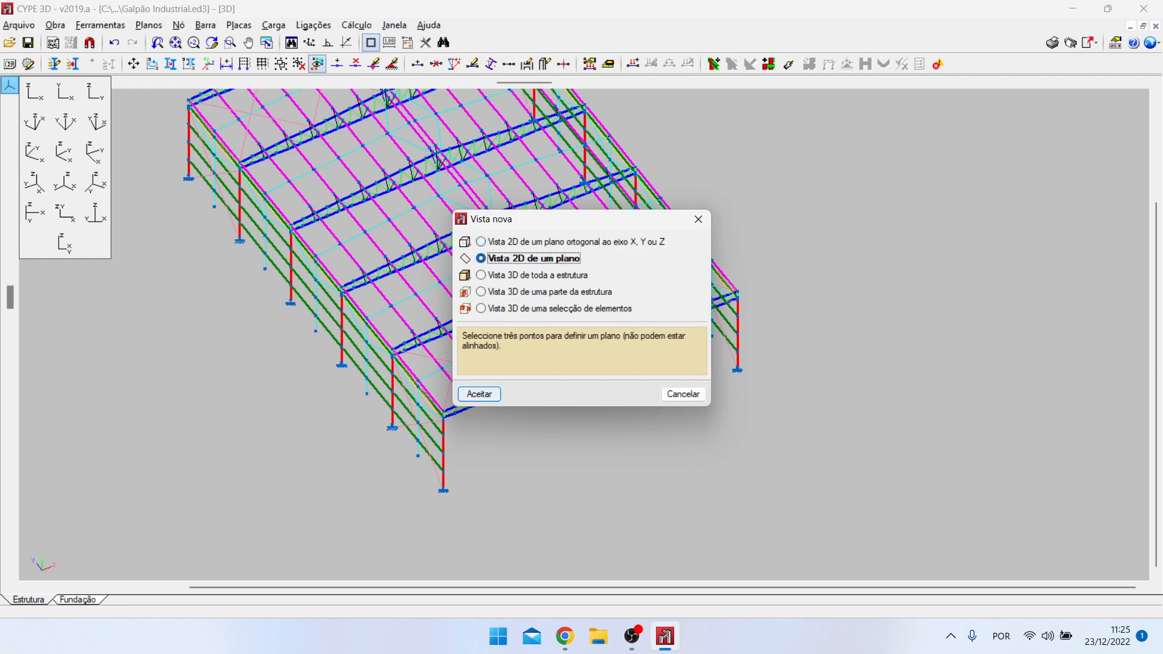
key(Return)
scroll(736, 378, up, 5)
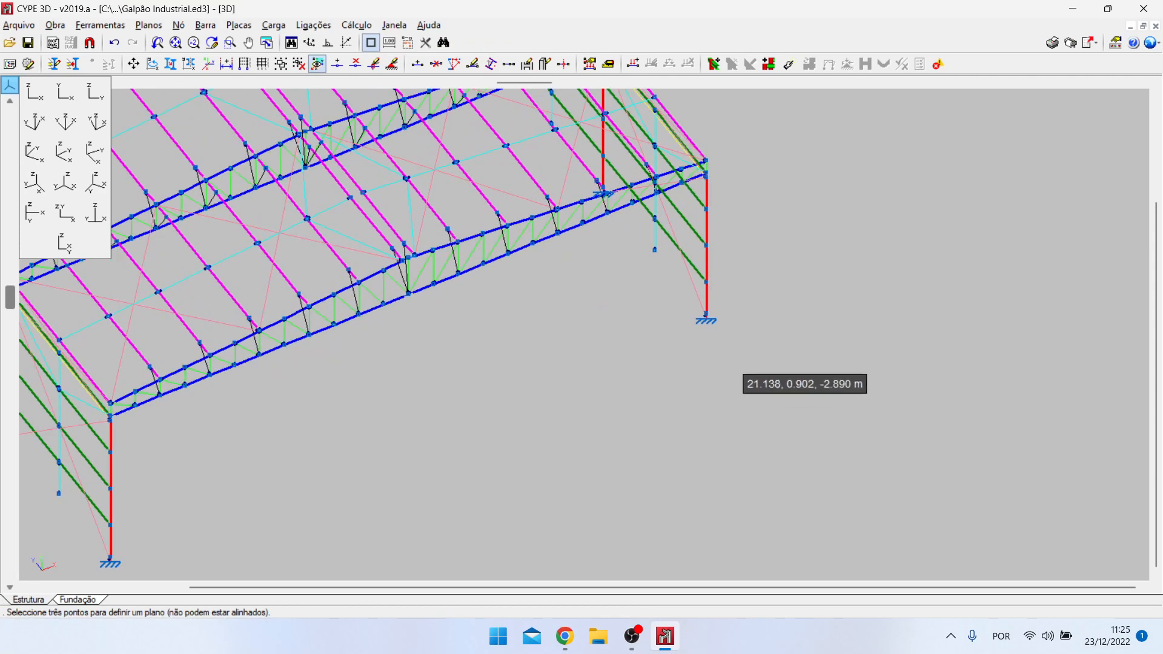
scroll(690, 289, up, 4)
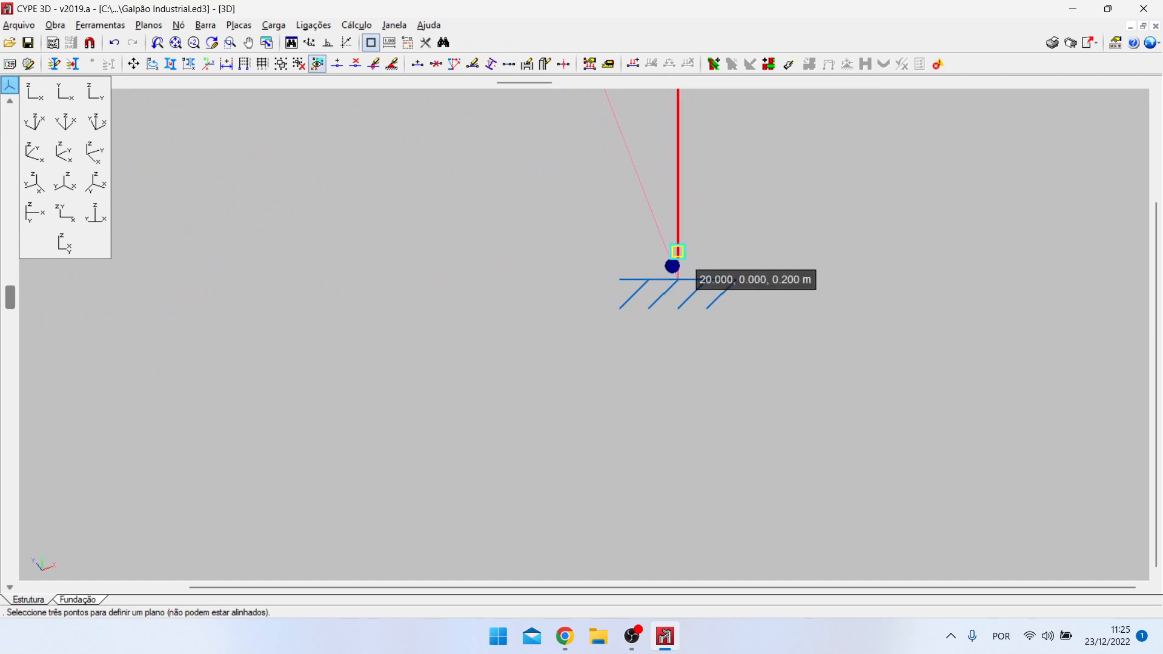
scroll(860, 308, down, 8)
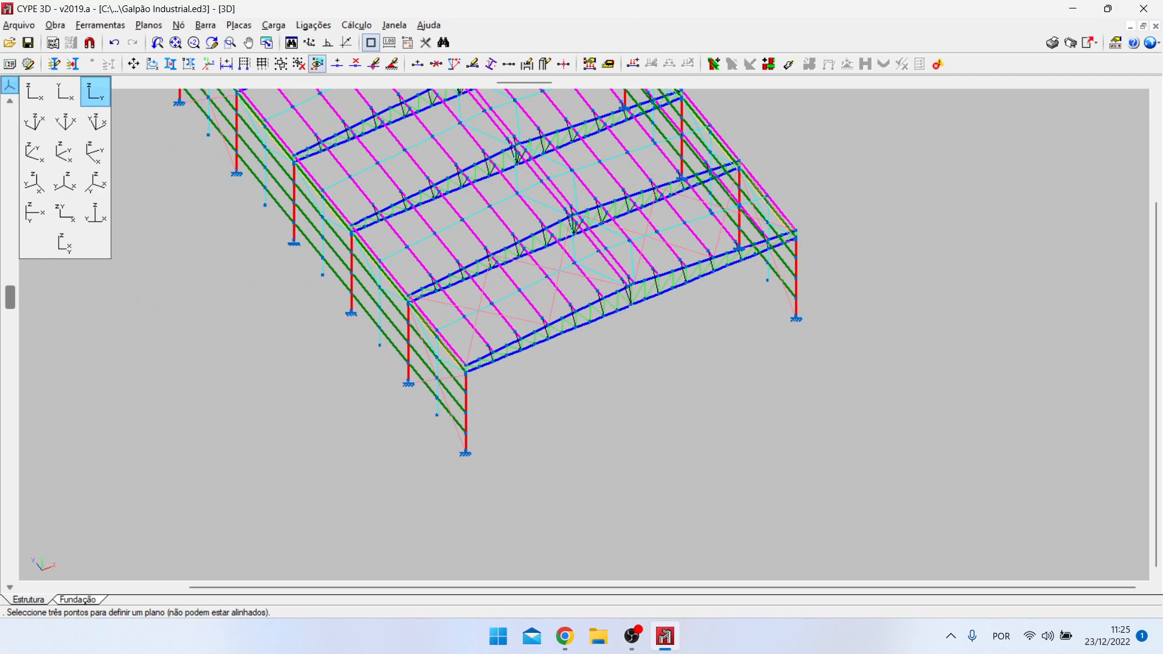
Step: Switch to the YZ side view and frame the base of the end column
click(95, 93)
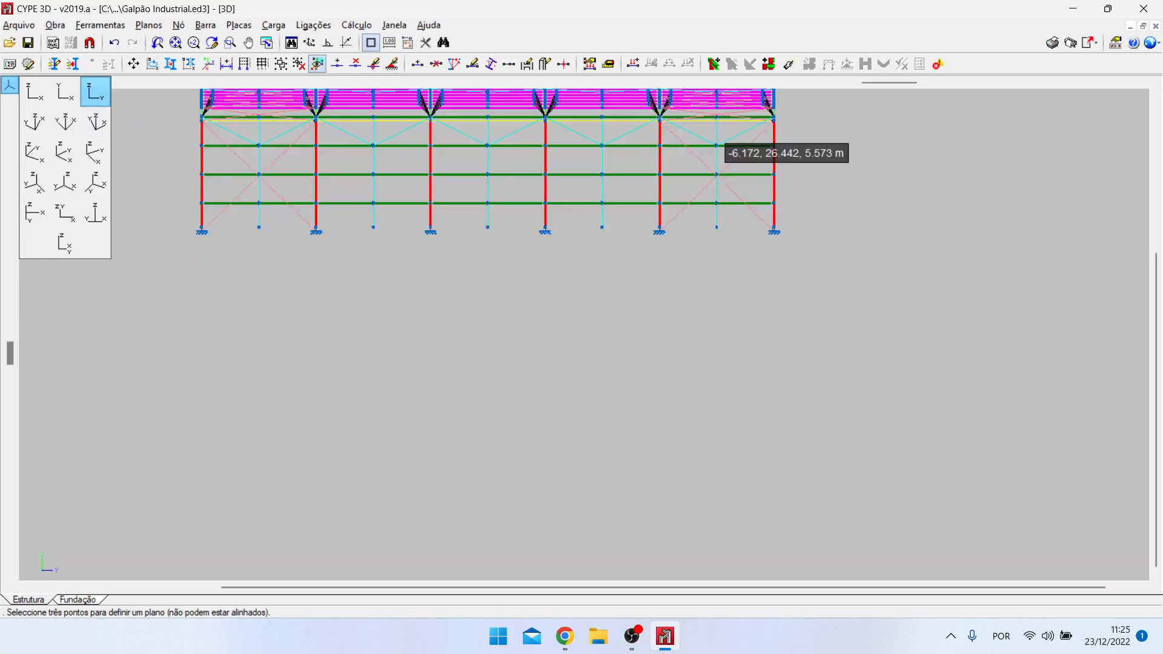
scroll(397, 406, down, 3)
scroll(633, 261, up, 6)
scroll(634, 248, up, 3)
Step: Delete the whole row of leftover nodes just above the column supports, window-selecting them in the side view and checking the selection in 3D
click(178, 26)
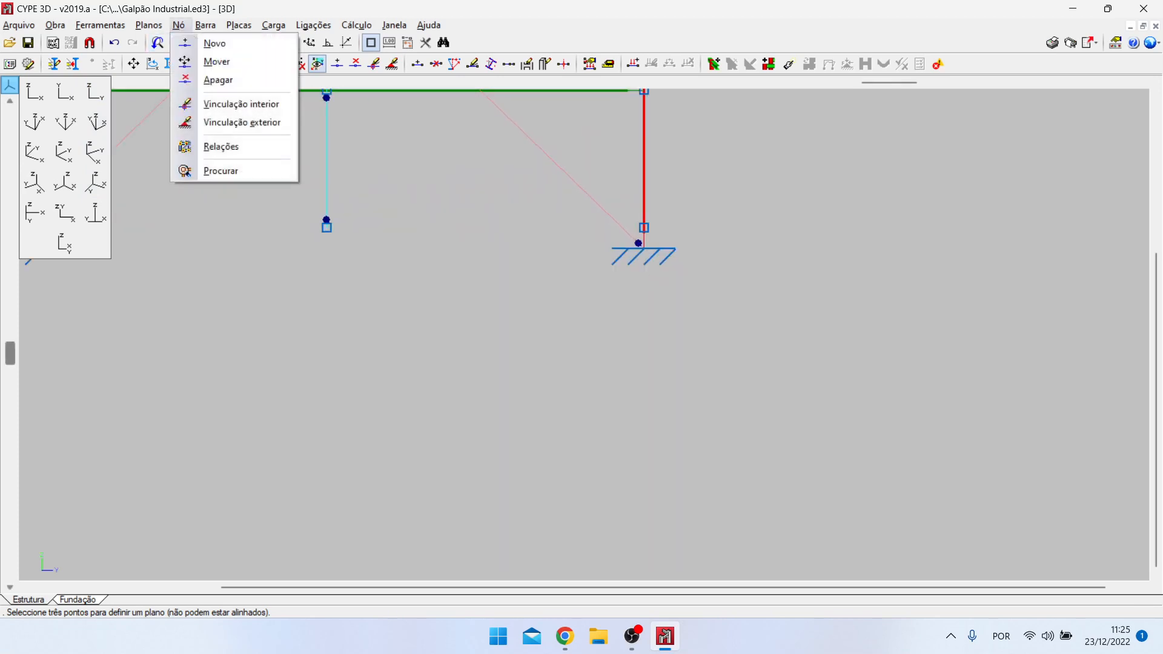
click(220, 80)
scroll(676, 233, up, 1)
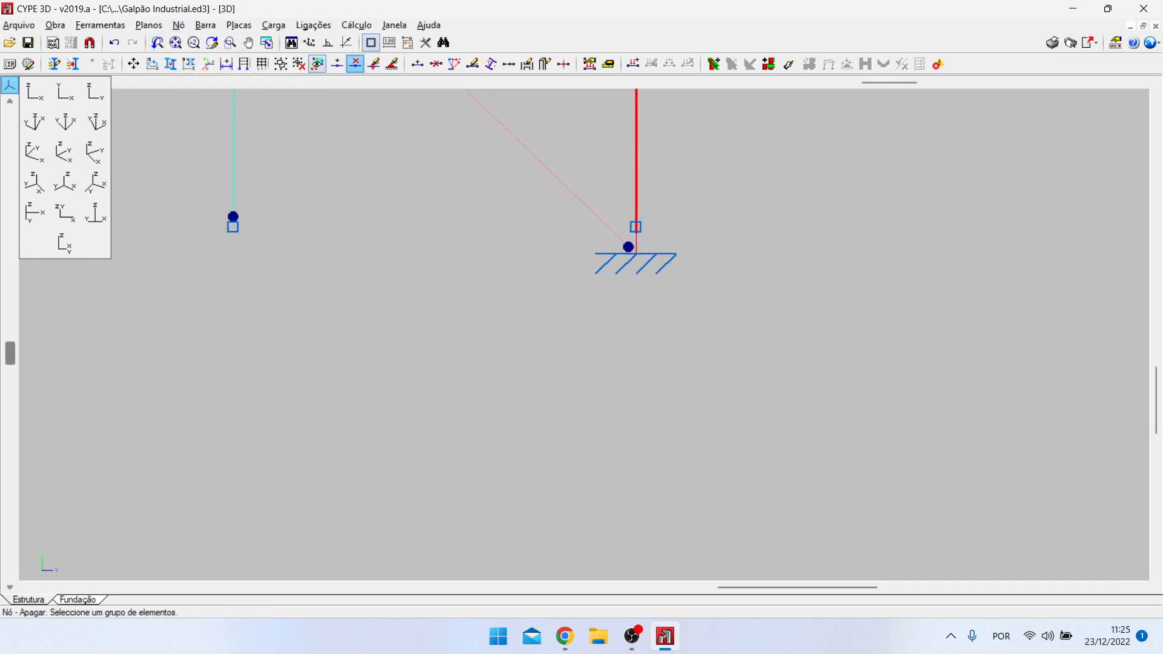
scroll(656, 238, up, 1)
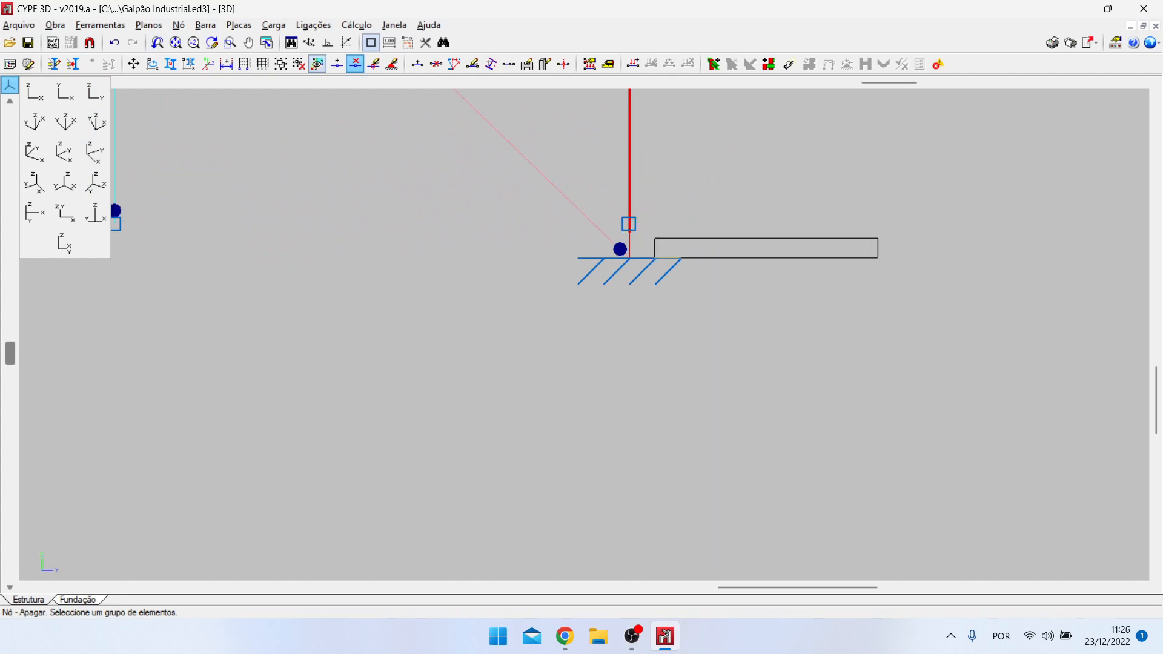
scroll(910, 253, down, 3)
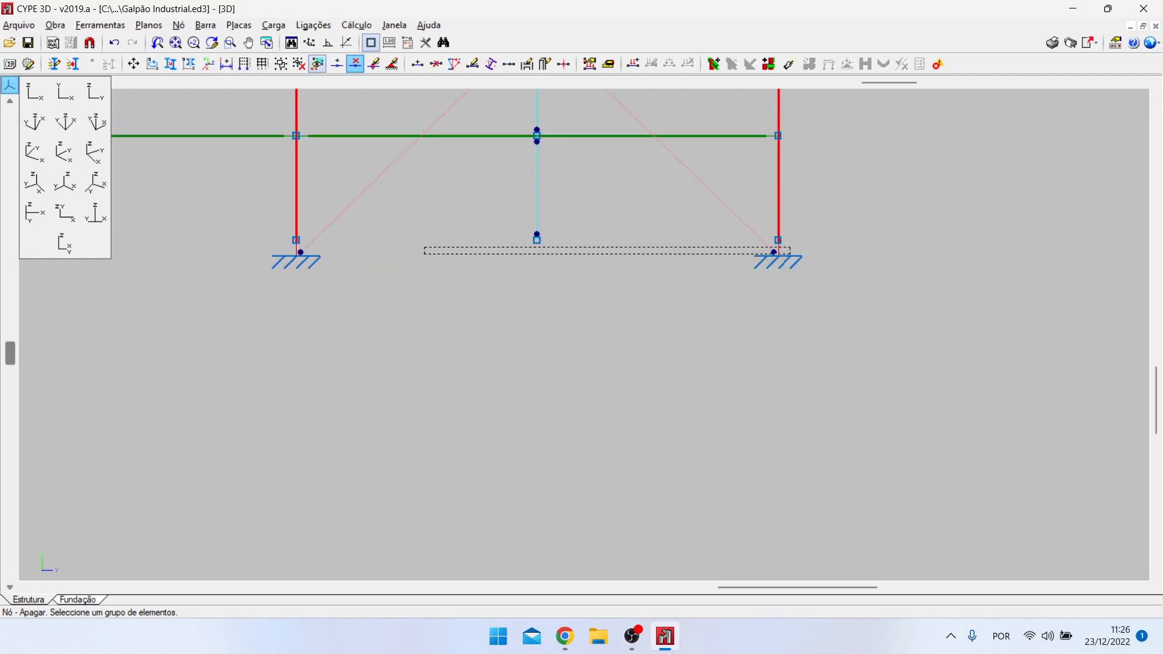
scroll(476, 239, up, 2)
scroll(480, 260, down, 5)
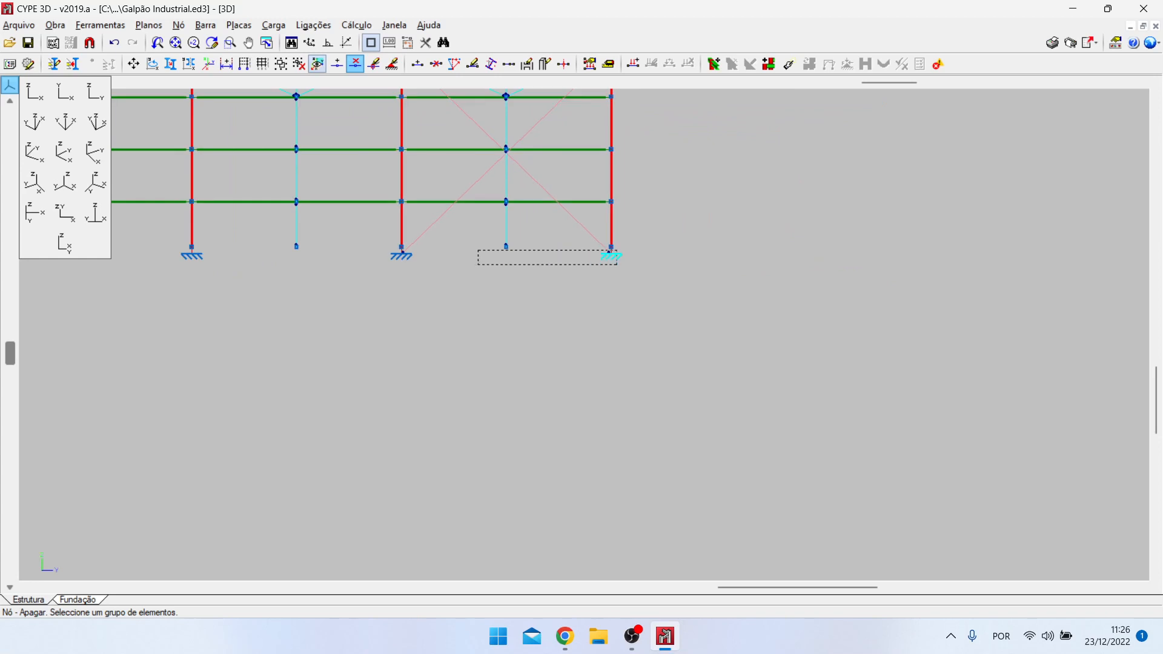
scroll(480, 246, up, 2)
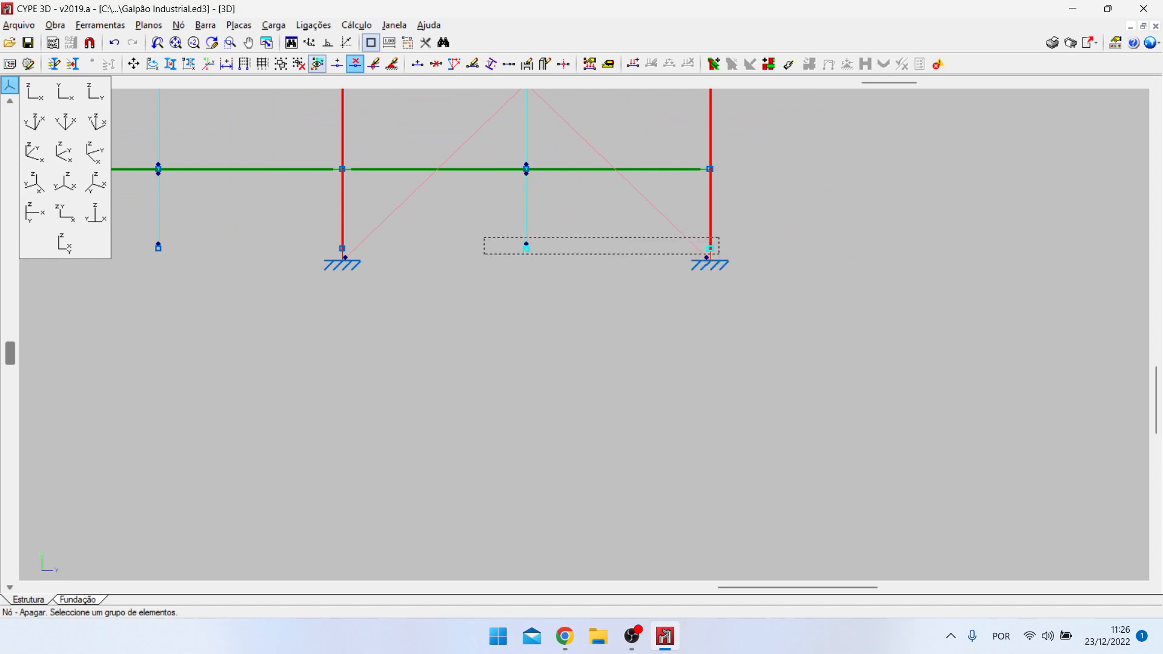
scroll(715, 248, up, 3)
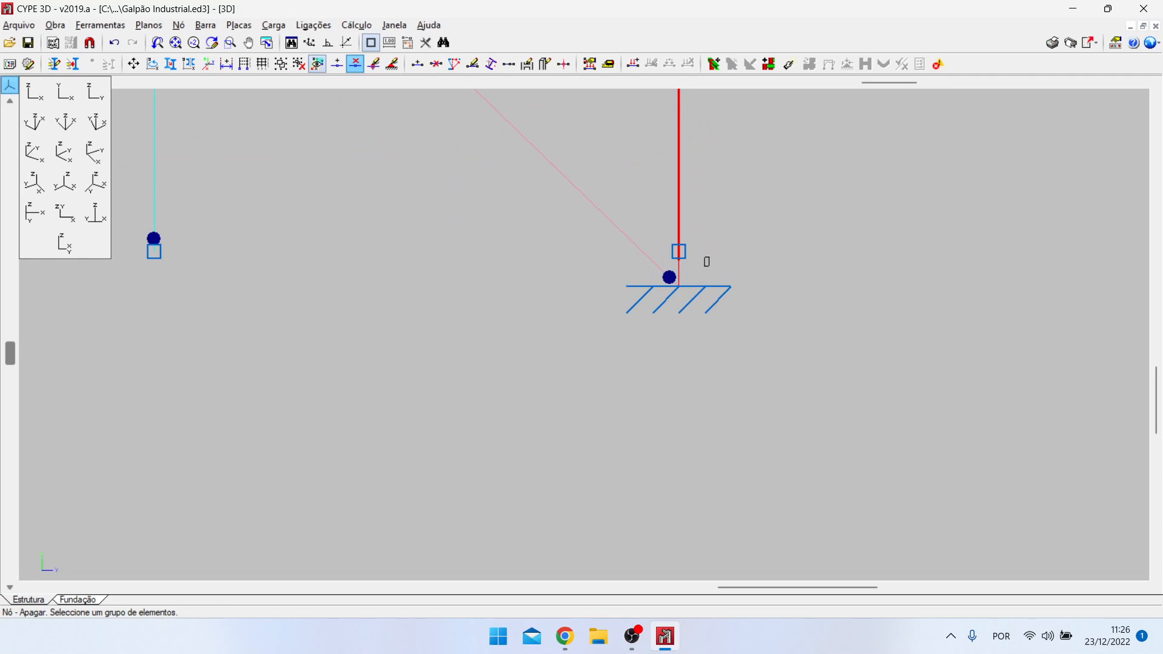
scroll(937, 295, down, 9)
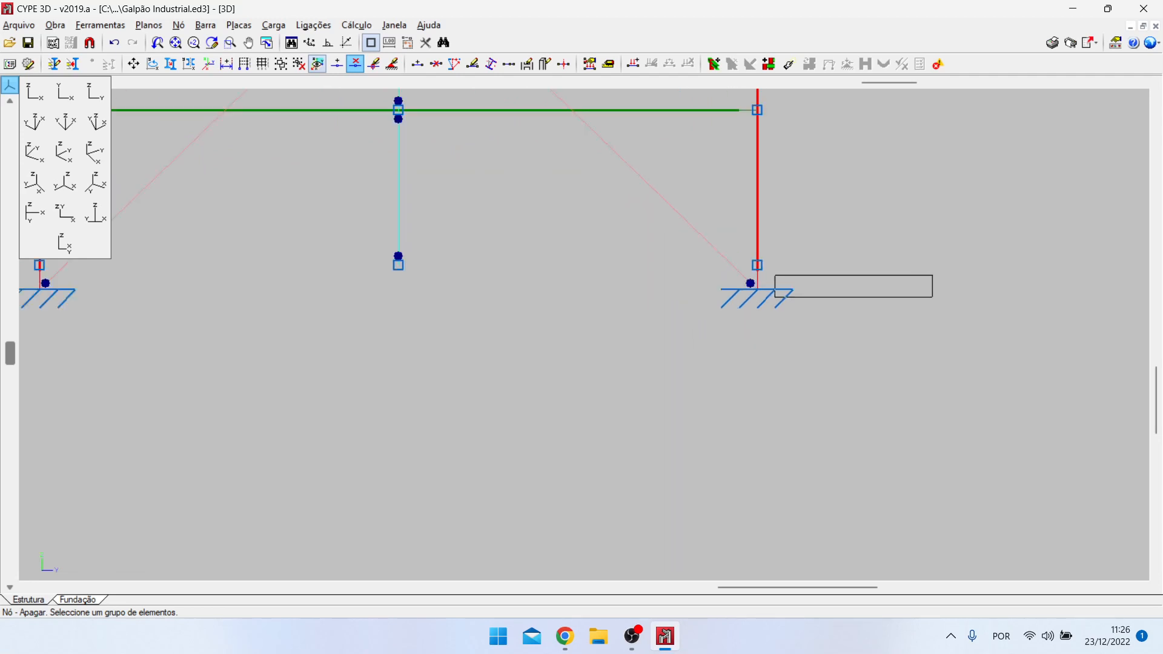
scroll(930, 297, up, 3)
scroll(885, 283, up, 5)
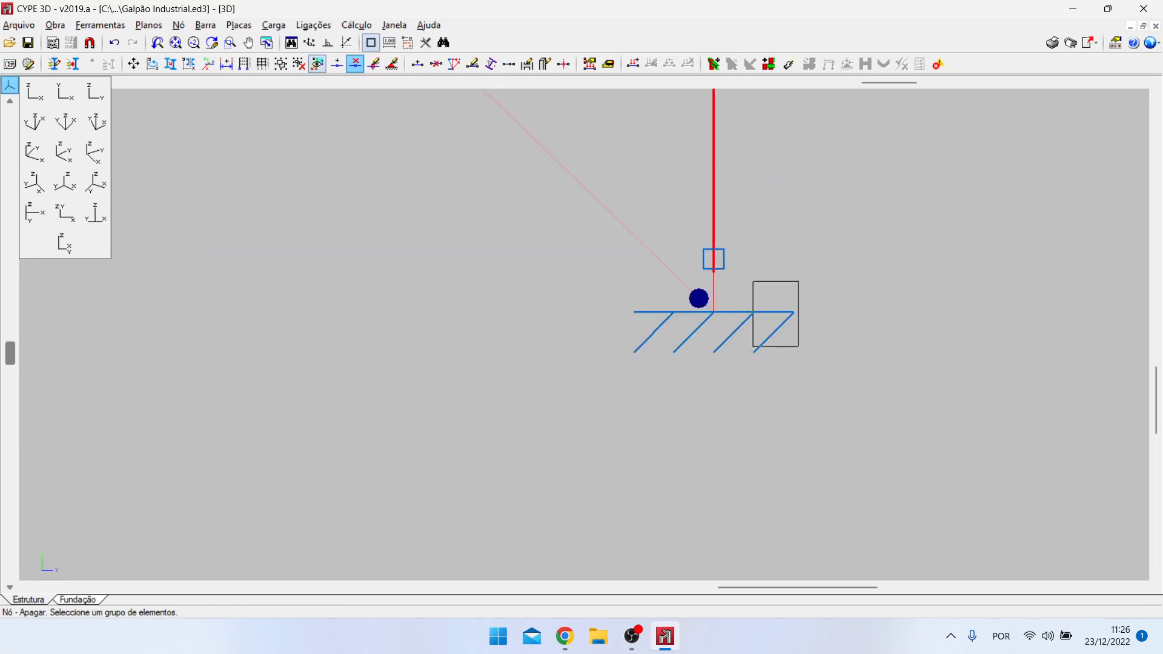
scroll(966, 379, down, 3)
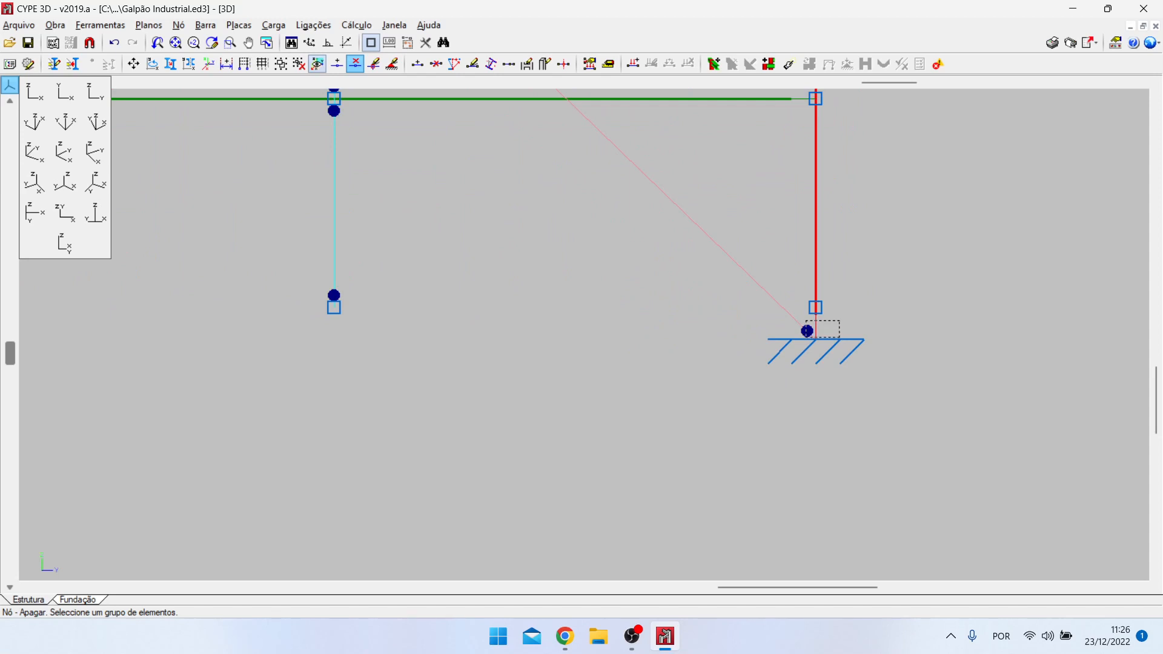
scroll(1121, 391, down, 3)
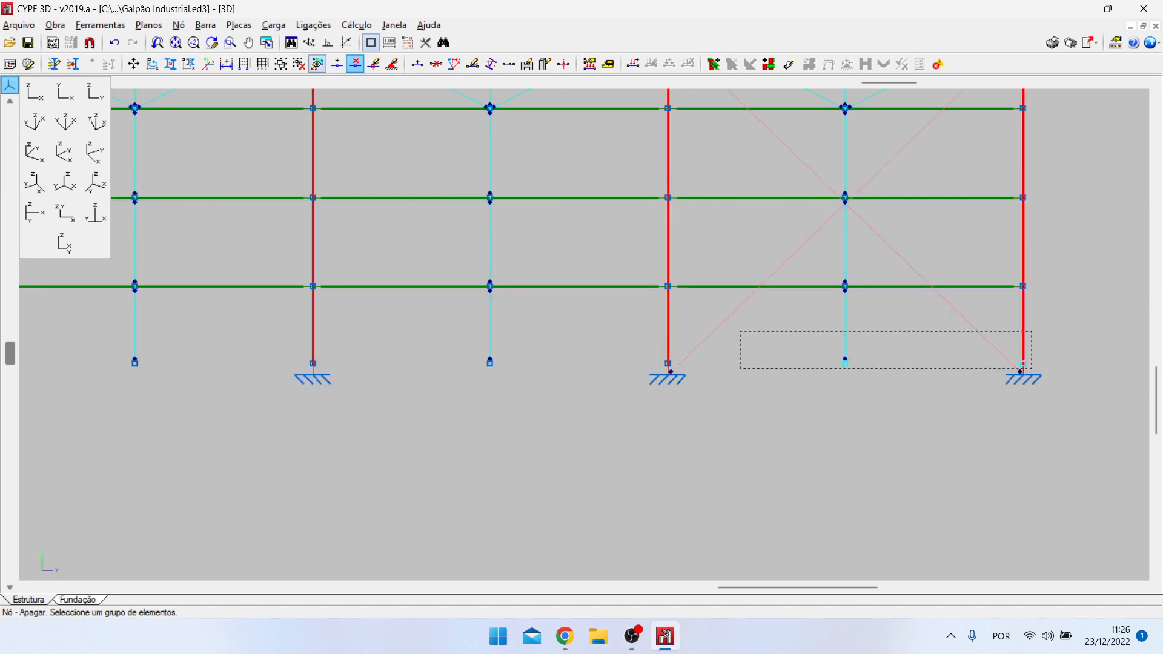
scroll(797, 369, down, 5)
scroll(902, 370, down, 1)
scroll(902, 371, down, 1)
scroll(904, 369, up, 4)
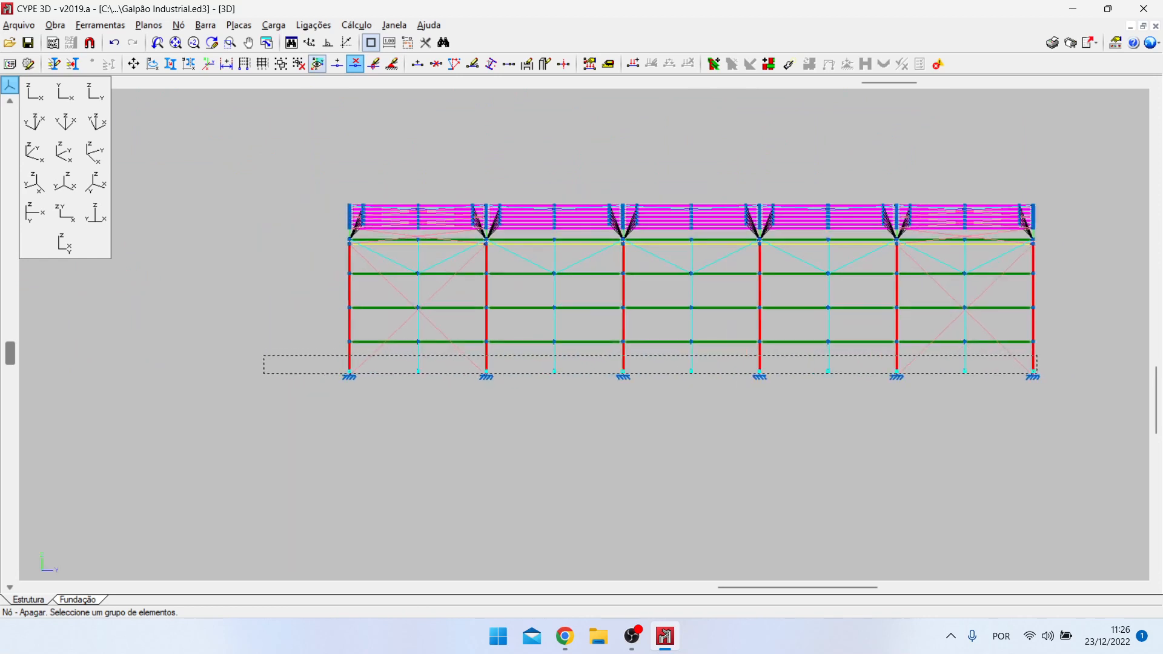
scroll(385, 371, up, 1)
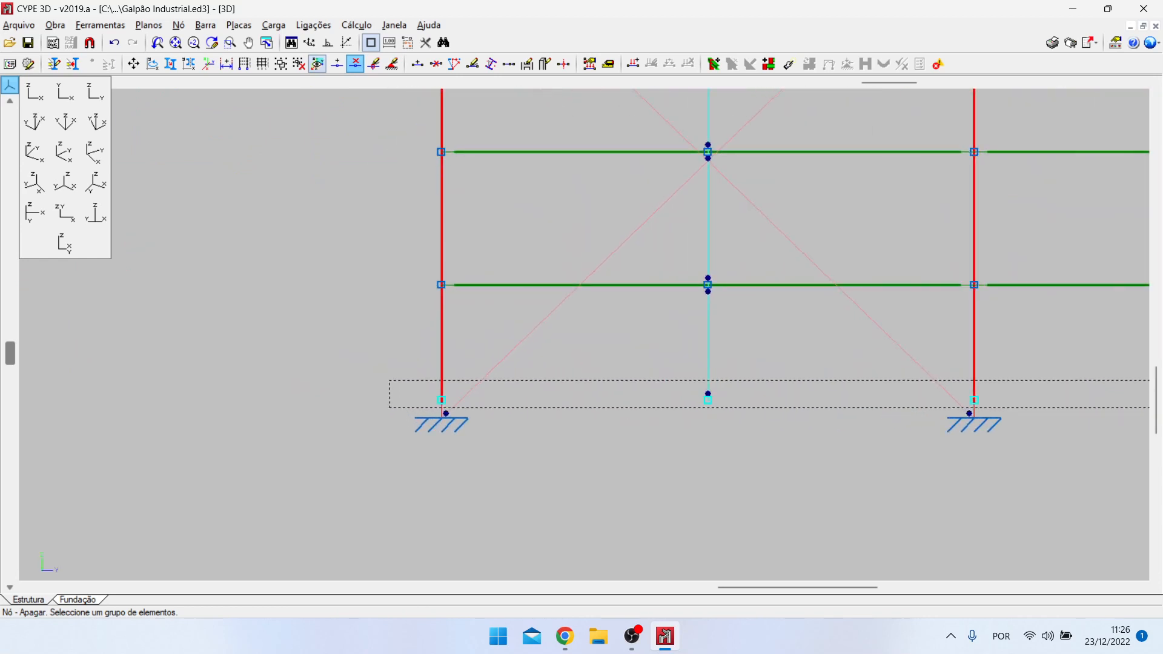
scroll(312, 367, down, 2)
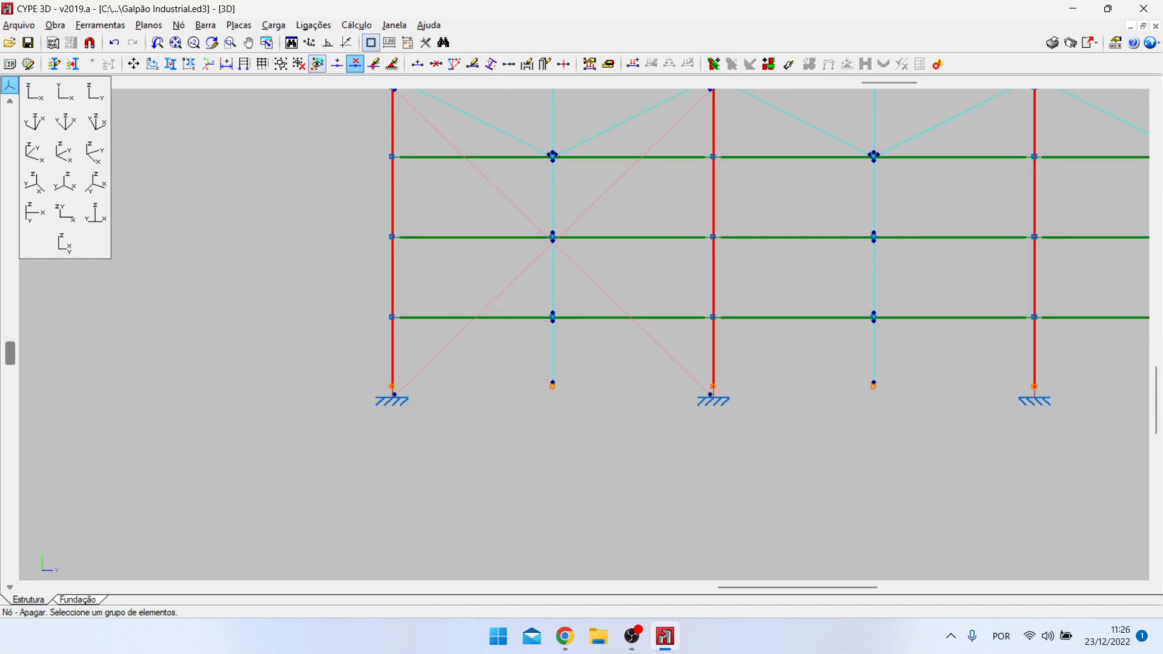
scroll(300, 382, down, 1)
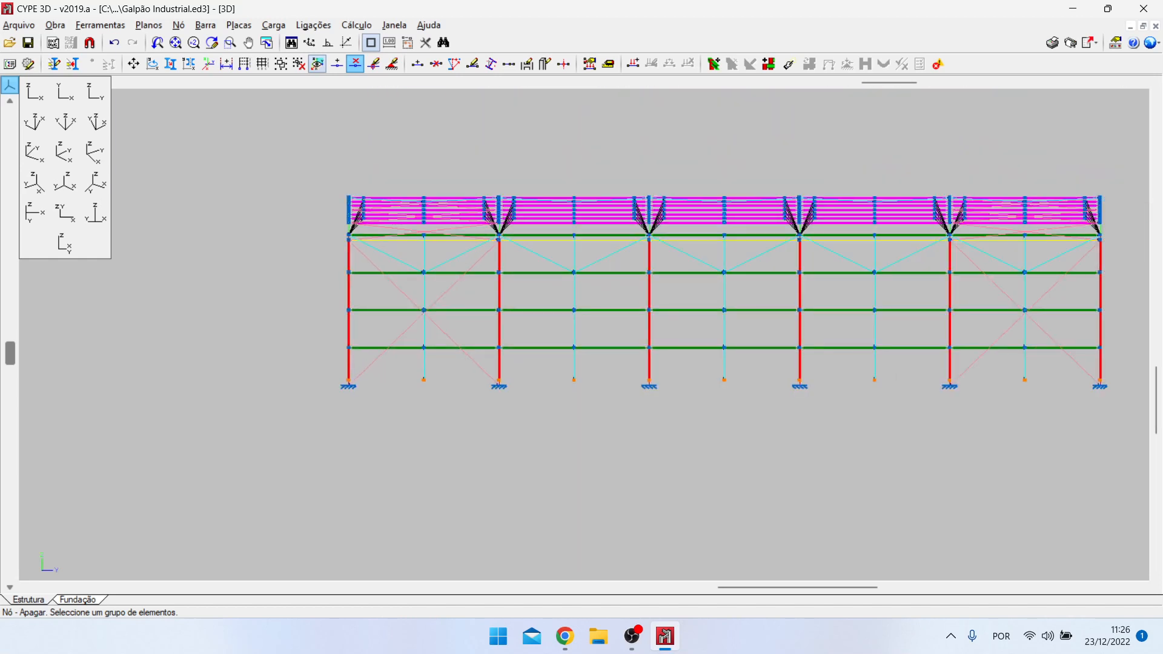
click(95, 122)
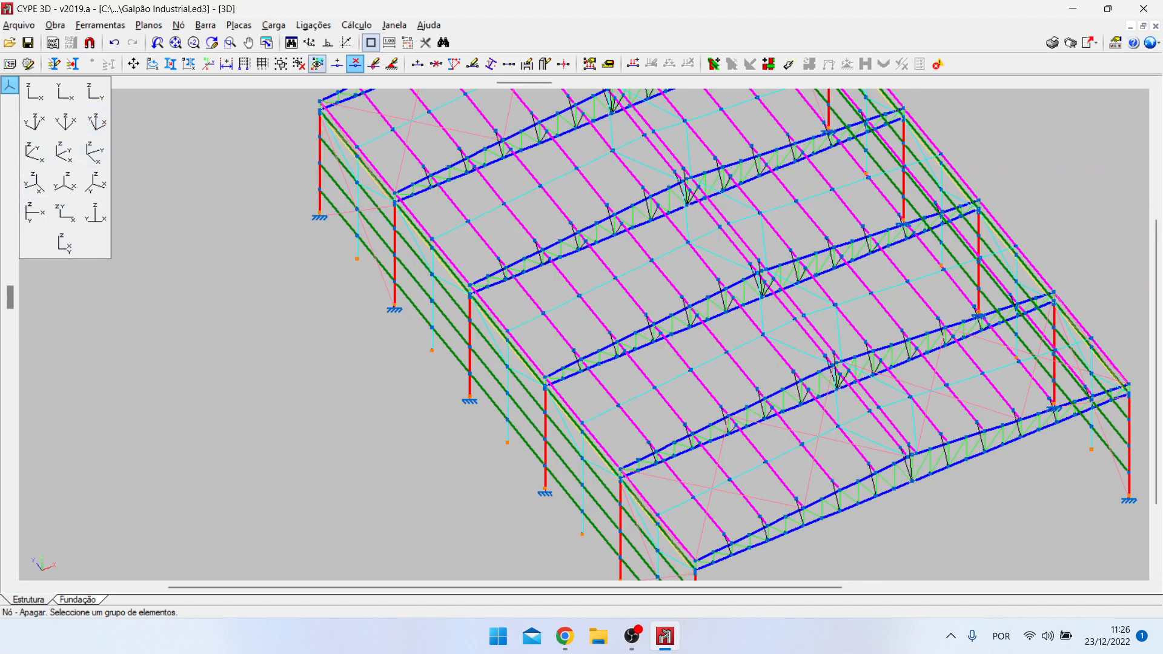
scroll(230, 261, down, 4)
scroll(1021, 436, up, 12)
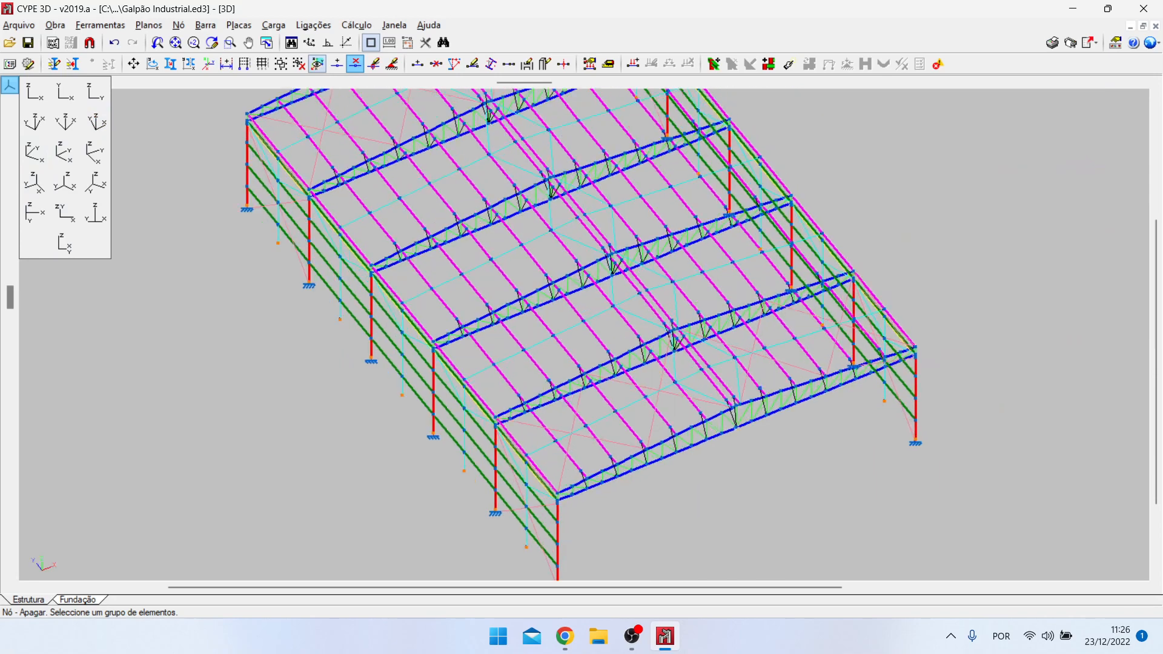
scroll(548, 429, down, 3)
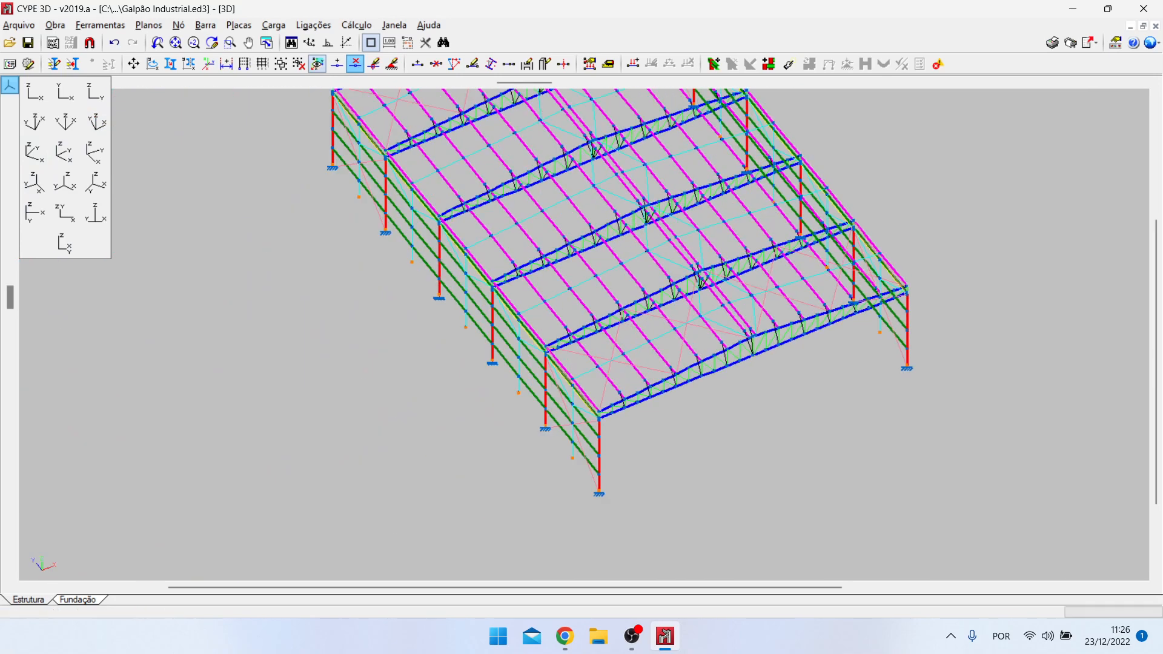
Step: Examine the column bases and lower side-wall ends on both sides of the warehouse in 3D, from a slightly rotated viewpoint
scroll(548, 429, up, 3)
scroll(549, 429, up, 4)
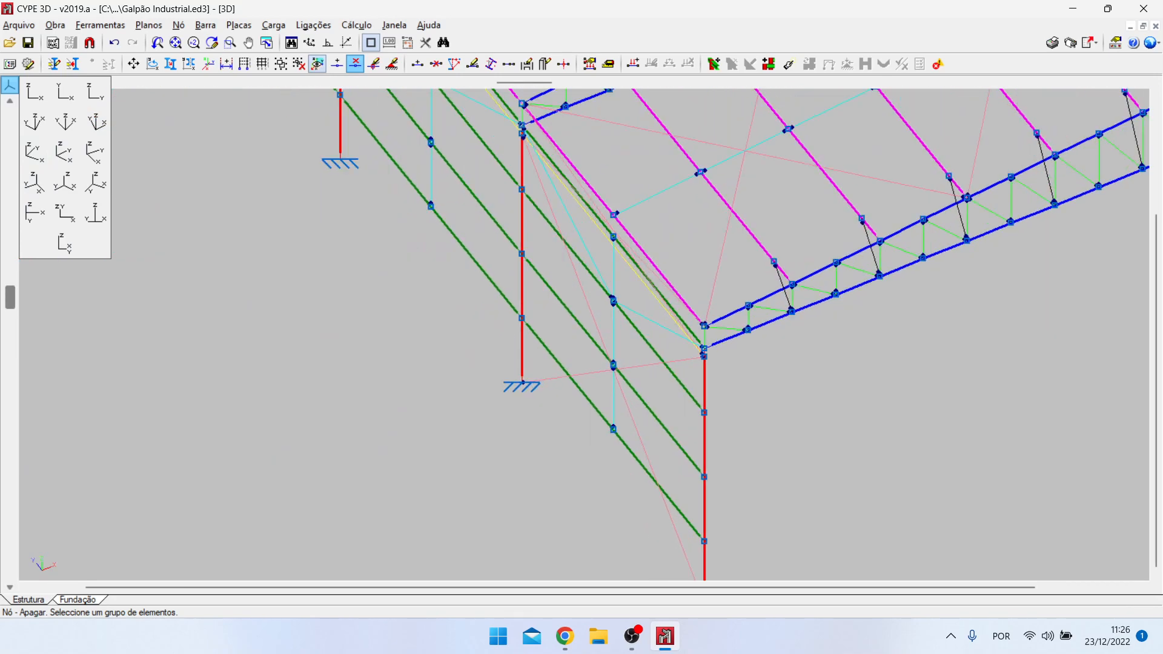
scroll(782, 480, down, 3)
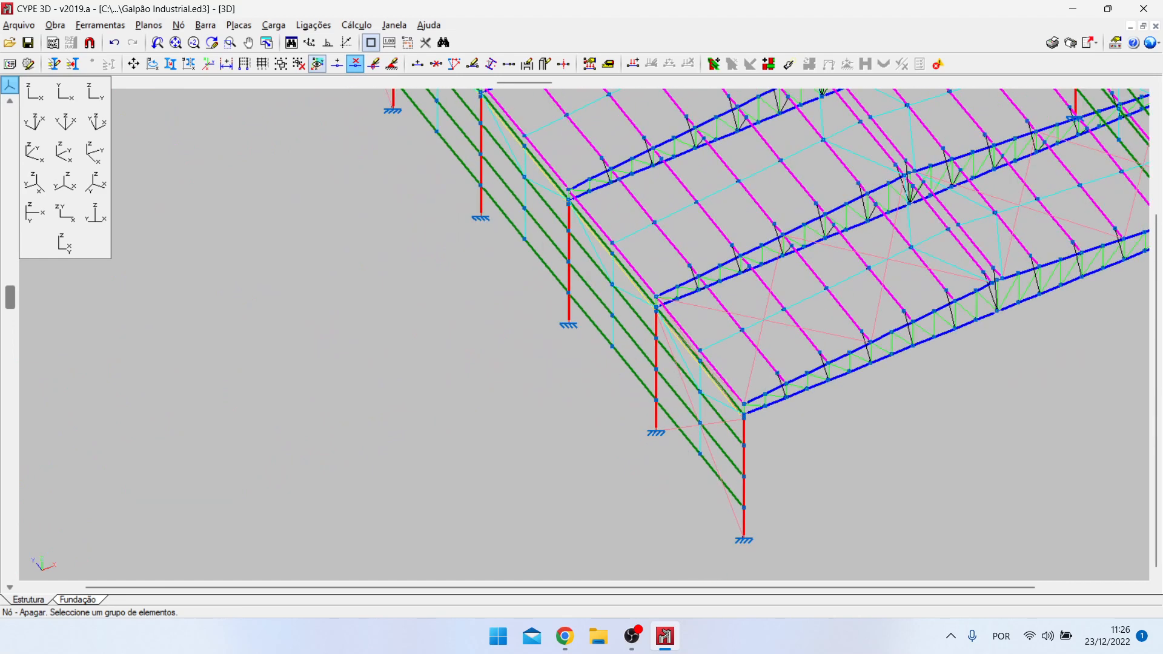
scroll(744, 539, up, 3)
scroll(744, 539, down, 3)
scroll(764, 315, down, 3)
scroll(1042, 379, up, 3)
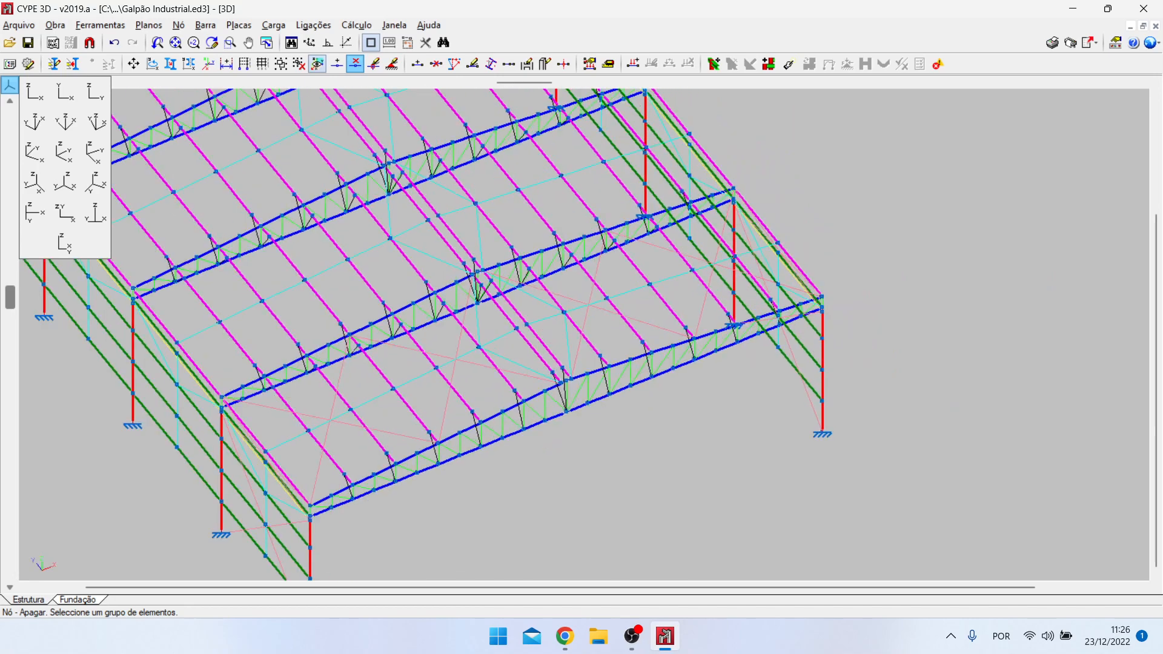
mouse_move(524, 82)
mouse_down()
mouse_move(887, 82)
mouse_move(537, 83)
mouse_up()
scroll(568, 290, down, 3)
scroll(539, 478, up, 4)
scroll(464, 470, down, 2)
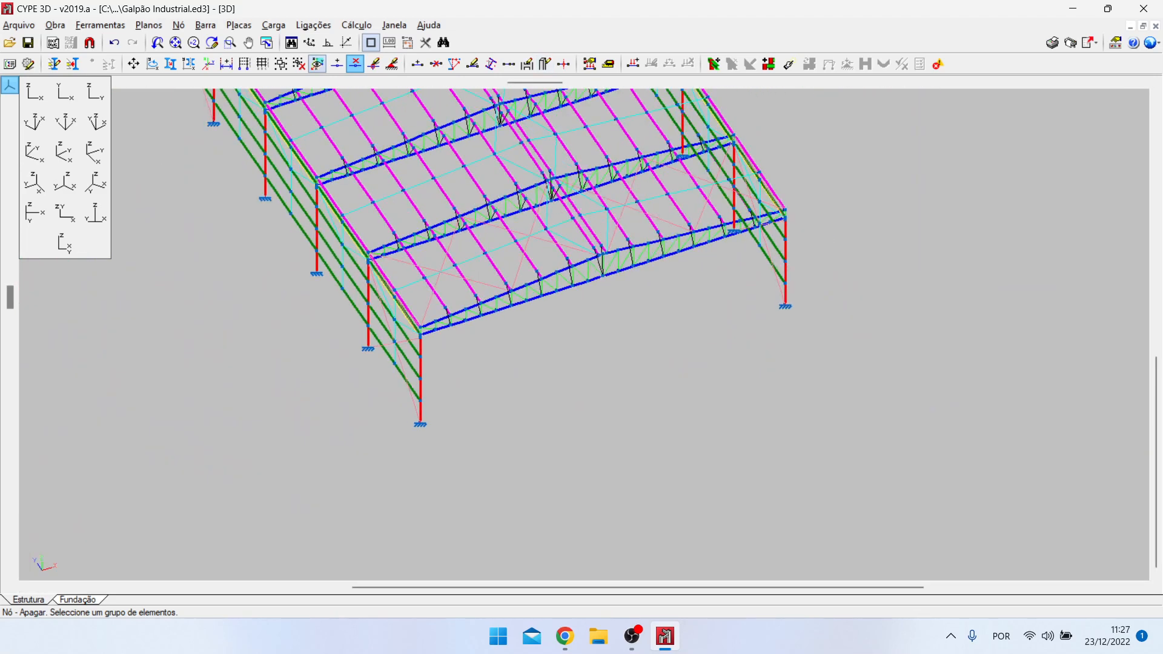
scroll(660, 209, up, 2)
Step: Create a 2D plane view titled Vista Frontal from three points on the front frame: one column's base, its truss-end node and the opposite upper corner node
click(394, 25)
click(430, 43)
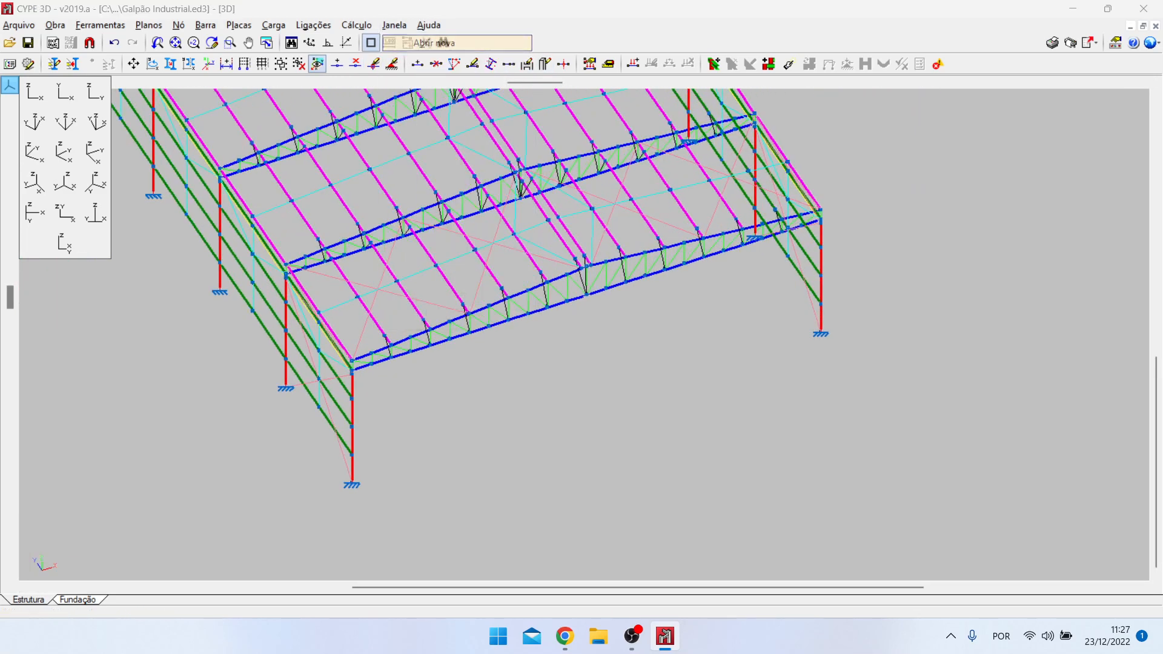
key(Return)
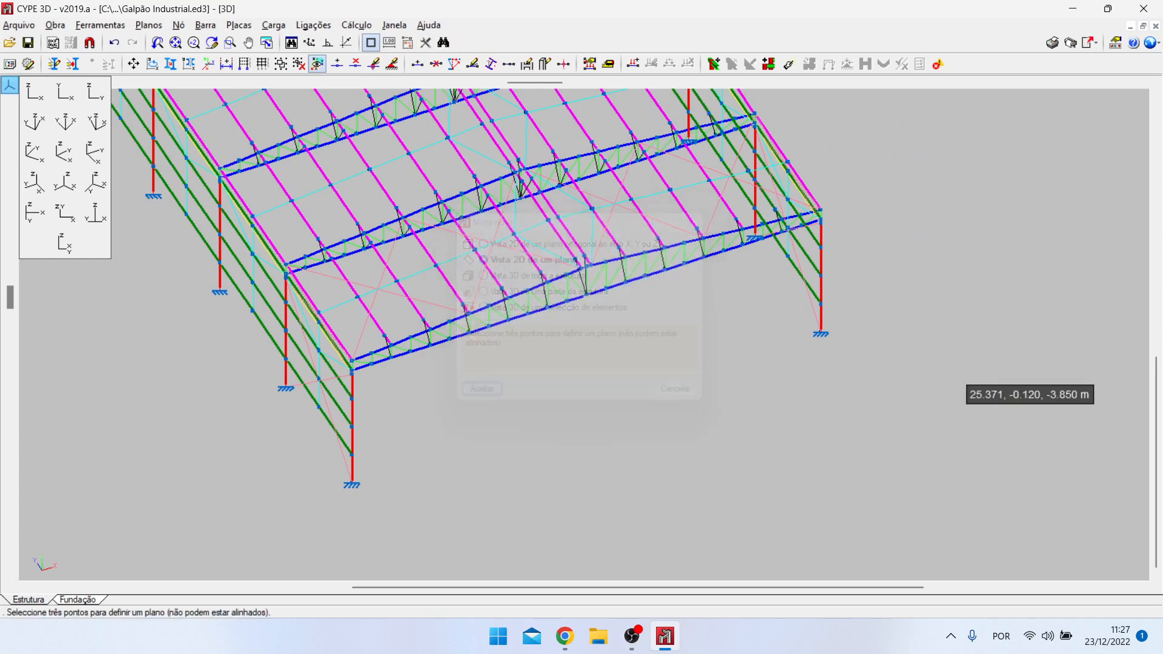
scroll(766, 340, up, 5)
scroll(707, 301, down, 5)
scroll(721, 242, up, 5)
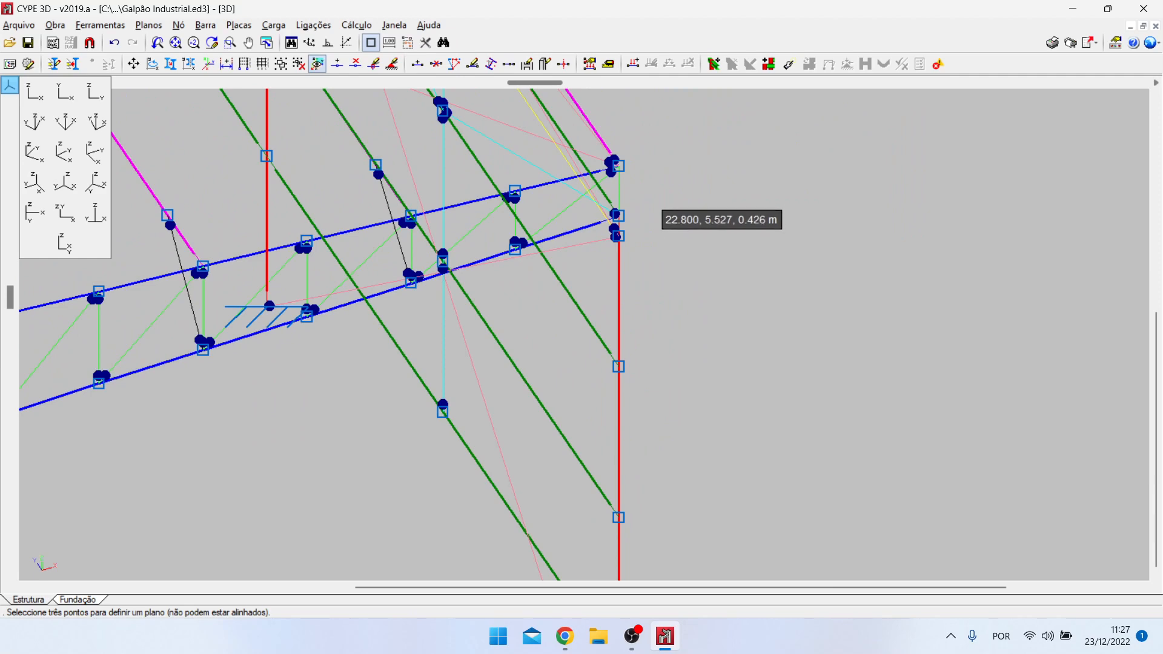
scroll(615, 165, down, 1)
scroll(1006, 303, down, 4)
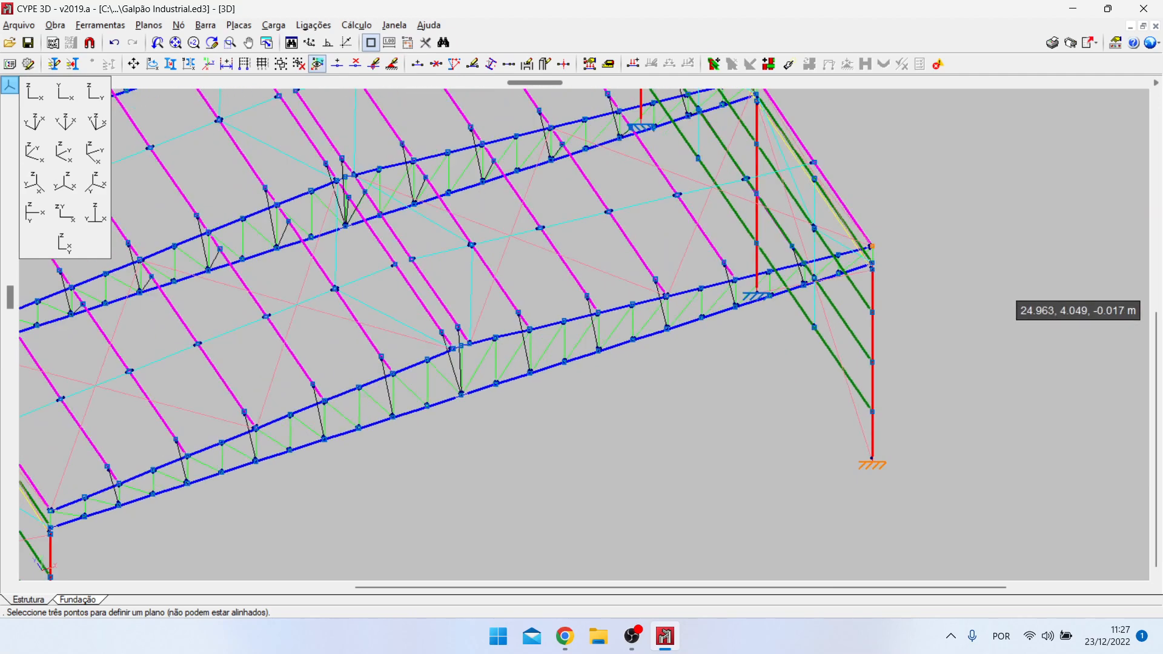
scroll(353, 451, up, 3)
scroll(353, 449, up, 1)
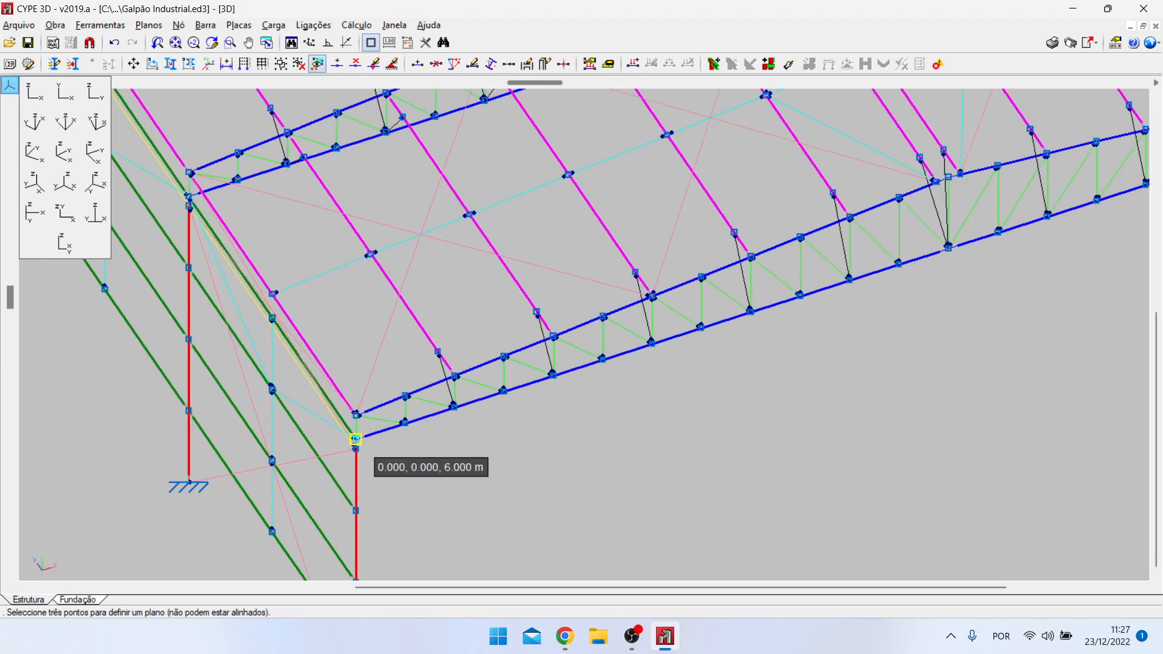
click(355, 416)
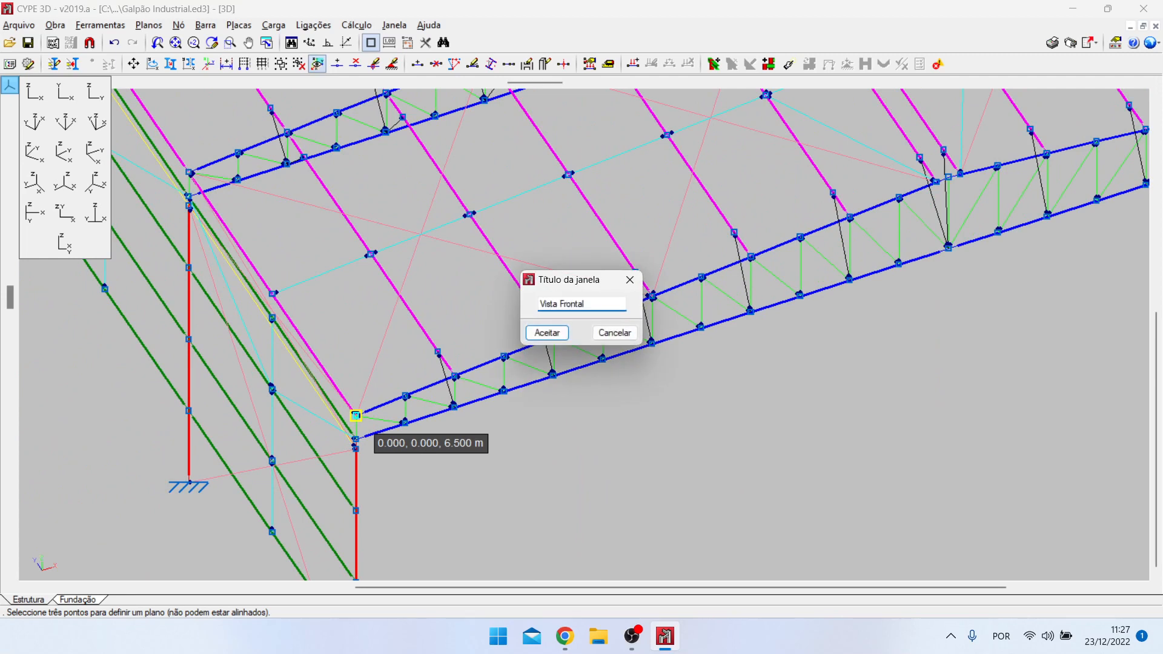
click(545, 332)
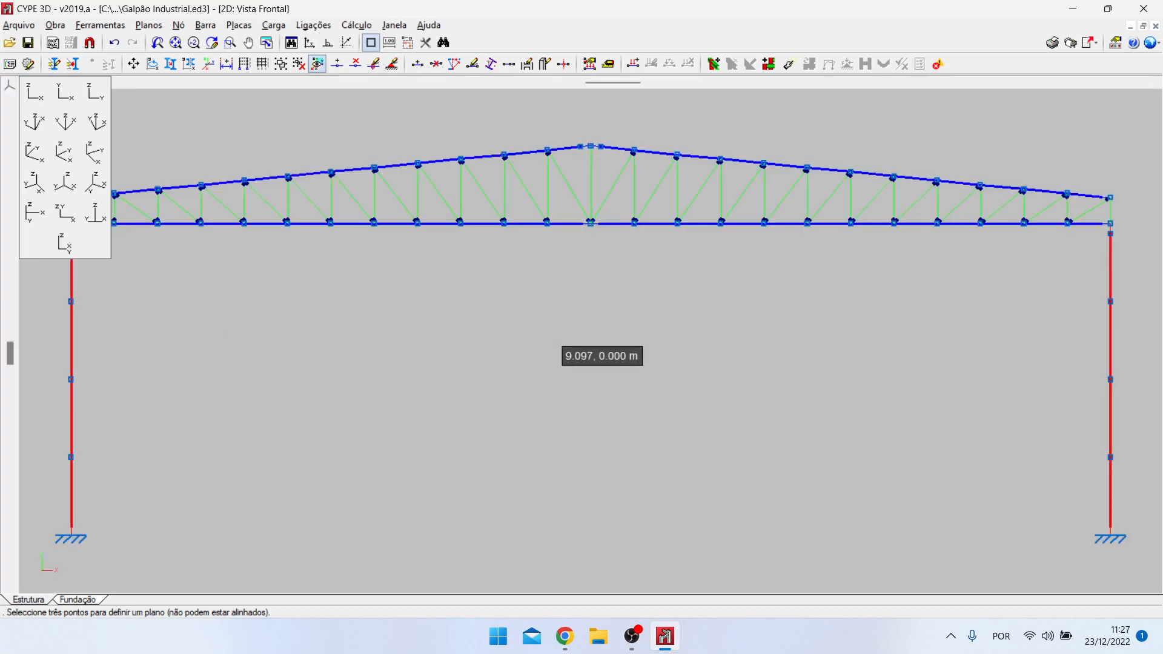
Step: Look over the complete front portal frame, from column supports to truss ridge, in the Vista Frontal view
scroll(563, 346, down, 2)
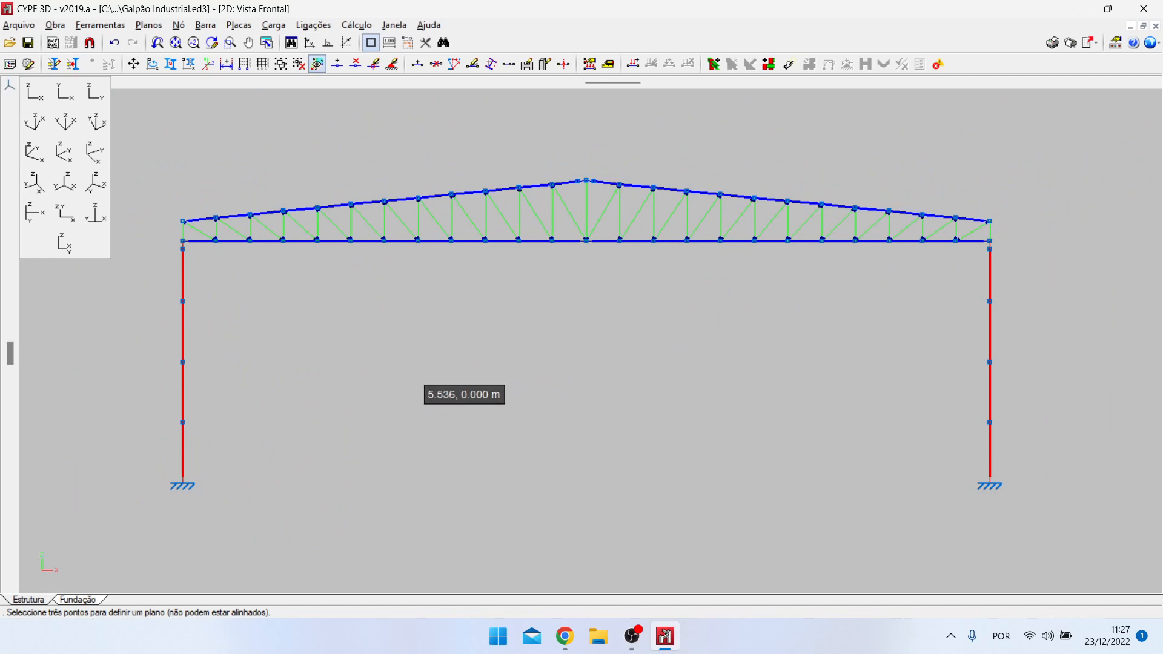
scroll(424, 369, down, 2)
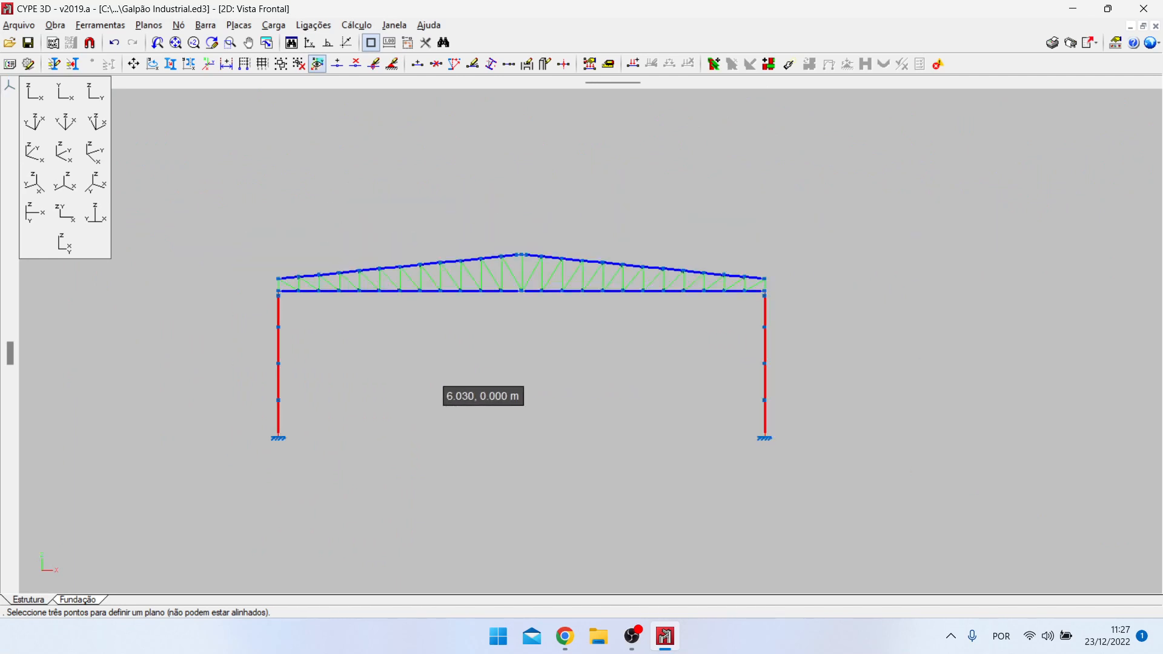
scroll(425, 366, up, 2)
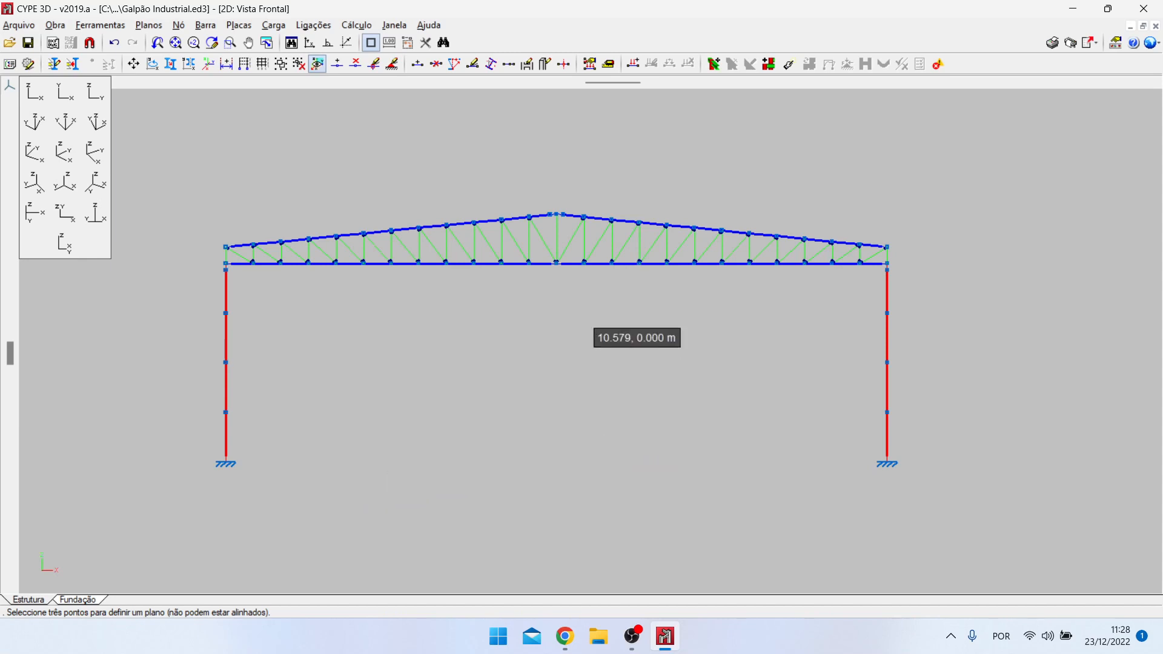
scroll(615, 393, up, 1)
scroll(666, 435, down, 3)
scroll(554, 397, up, 1)
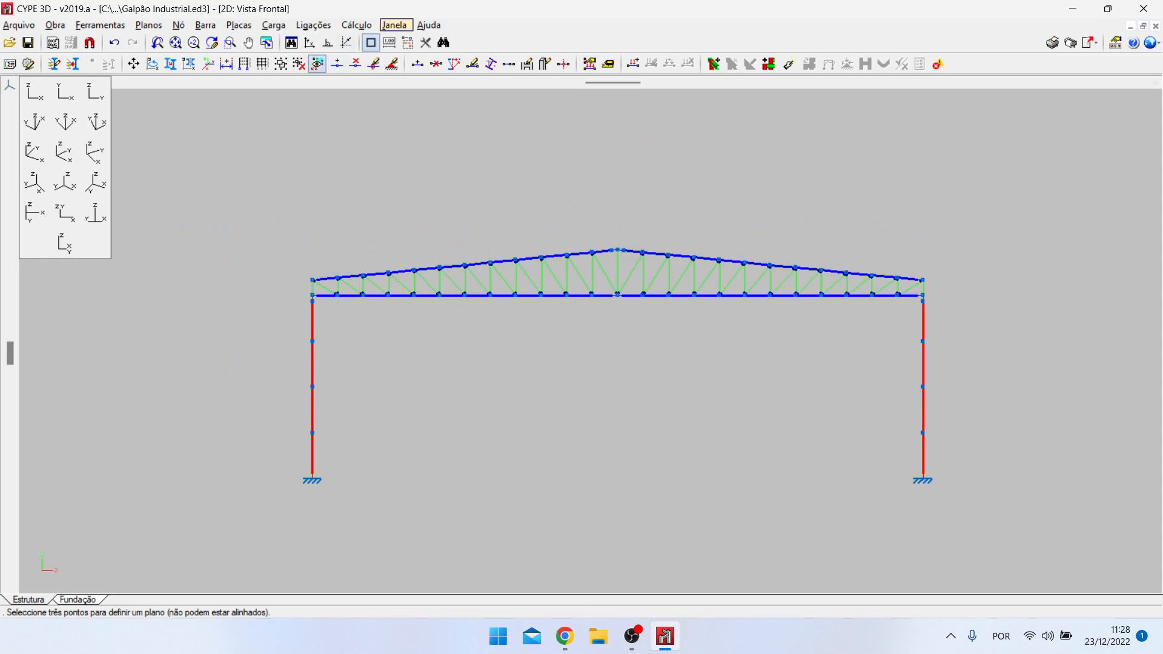
Step: Return to the 3D view of the complete structure and frame the front portal and its corner columns
click(393, 25)
click(422, 243)
scroll(387, 497, down, 3)
scroll(630, 418, up, 2)
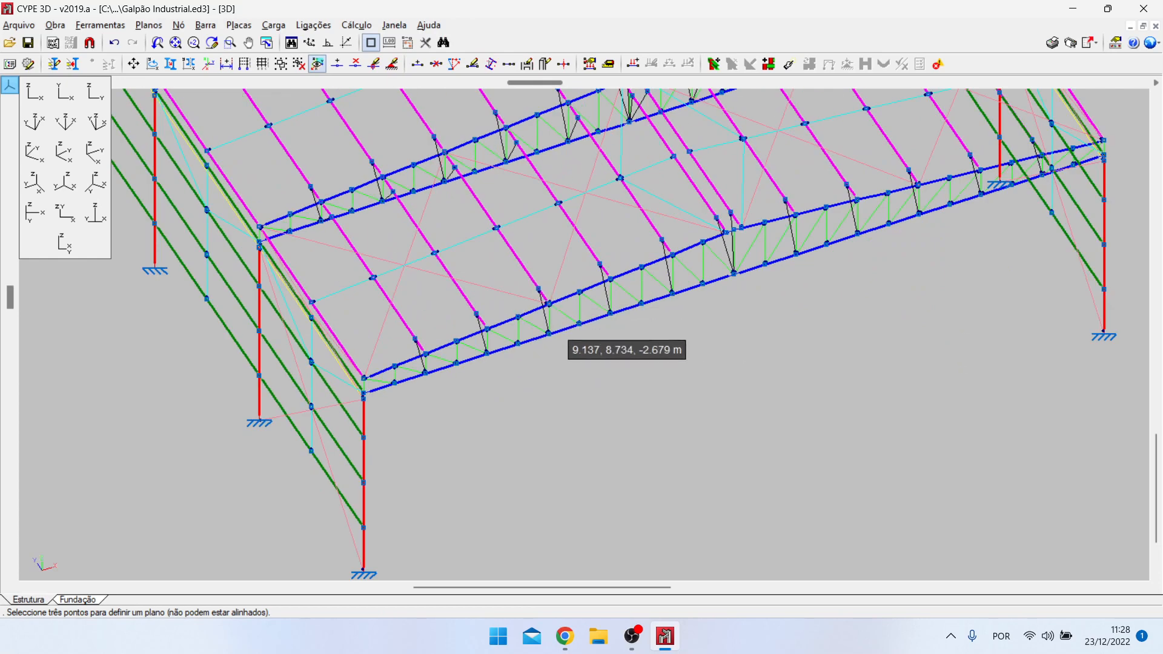
scroll(286, 485, down, 2)
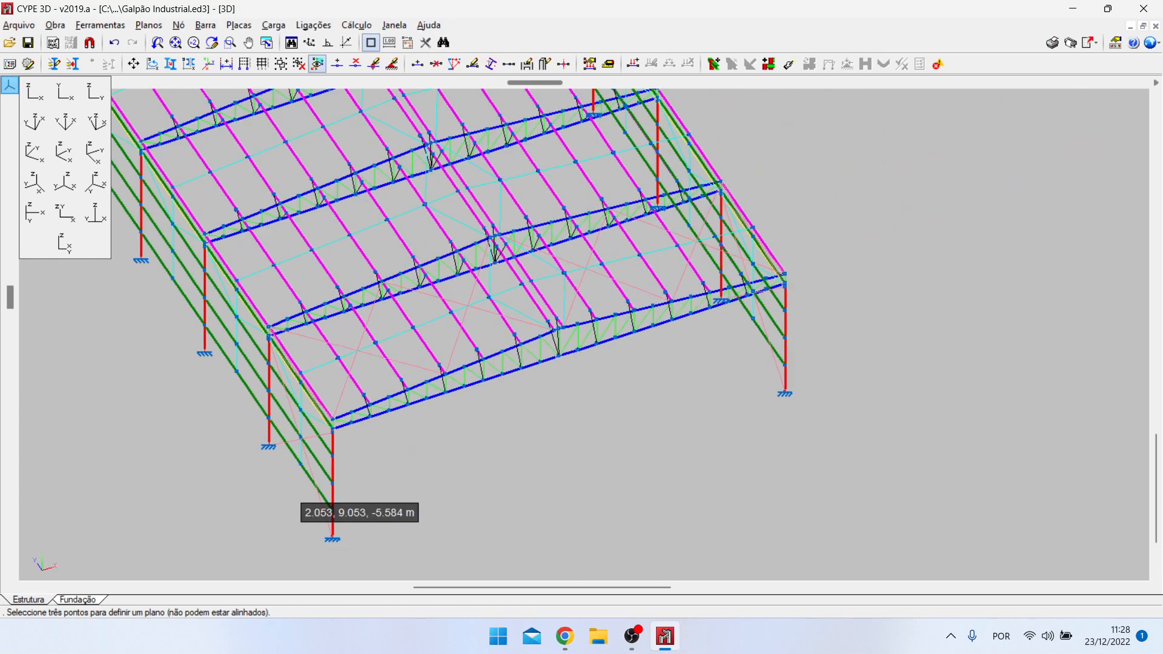
Step: Add a new layer named Pilar Frontal to the model's layer list
scroll(397, 473, up, 2)
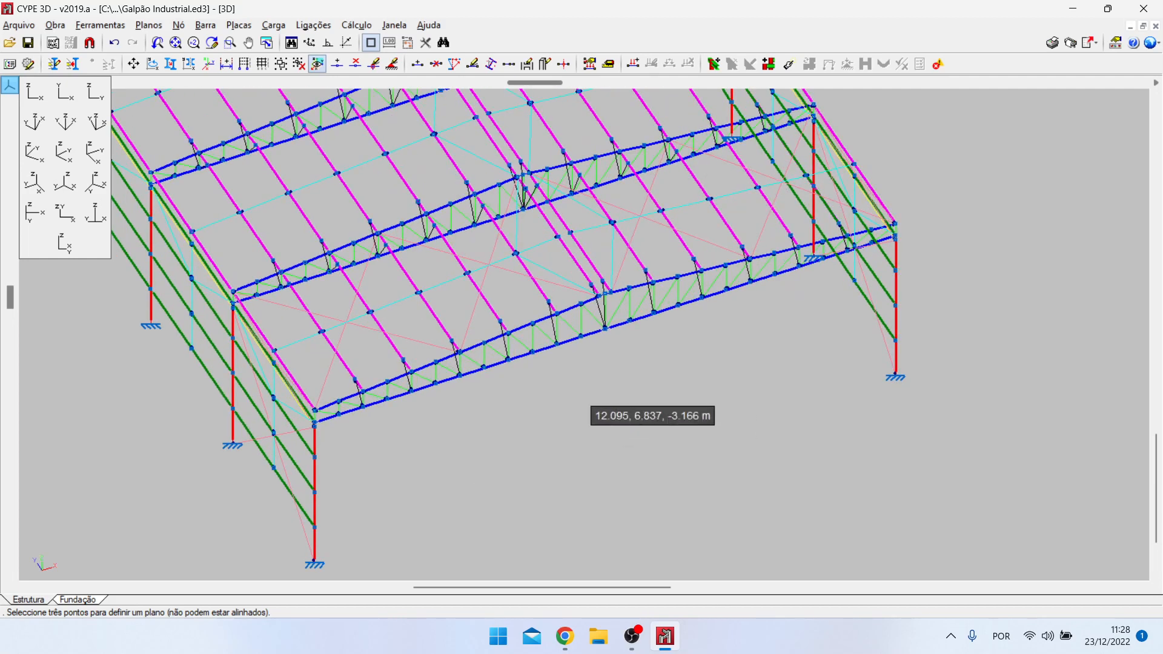
scroll(515, 264, down, 1)
click(206, 25)
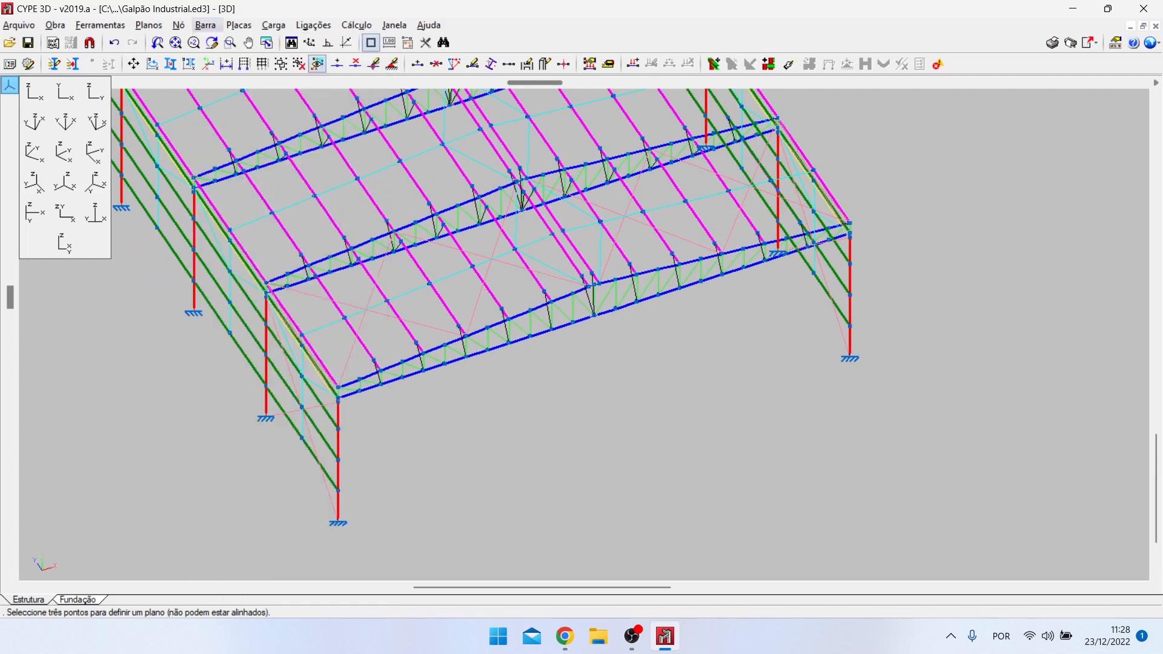
mouse_move(101, 25)
click(130, 43)
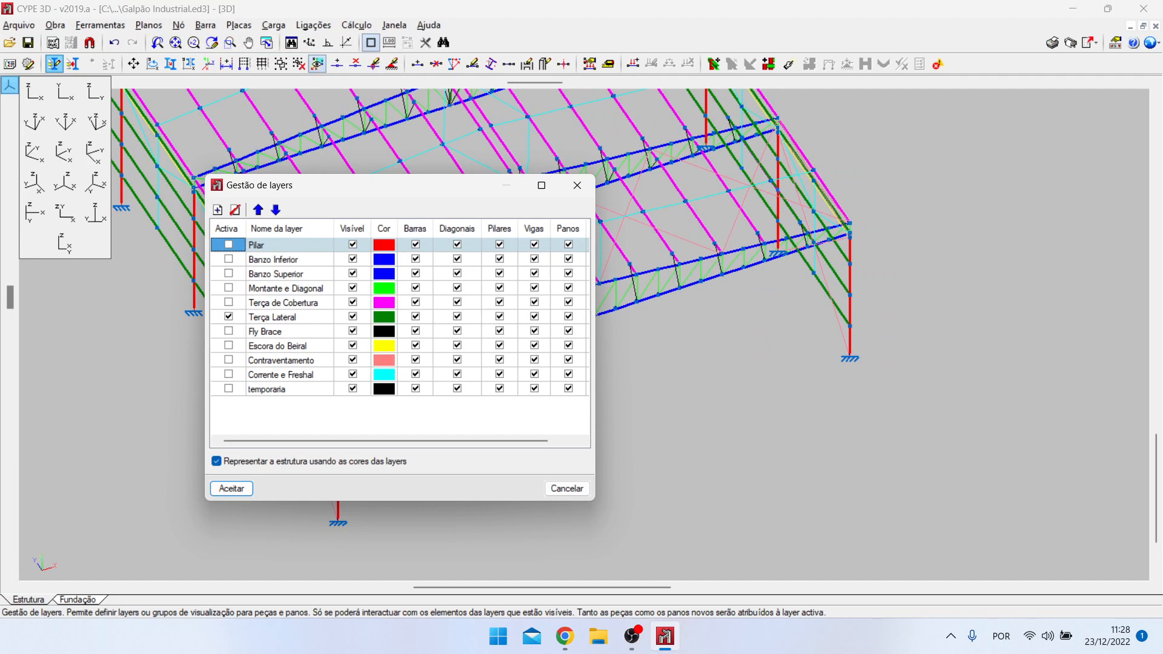
click(217, 209)
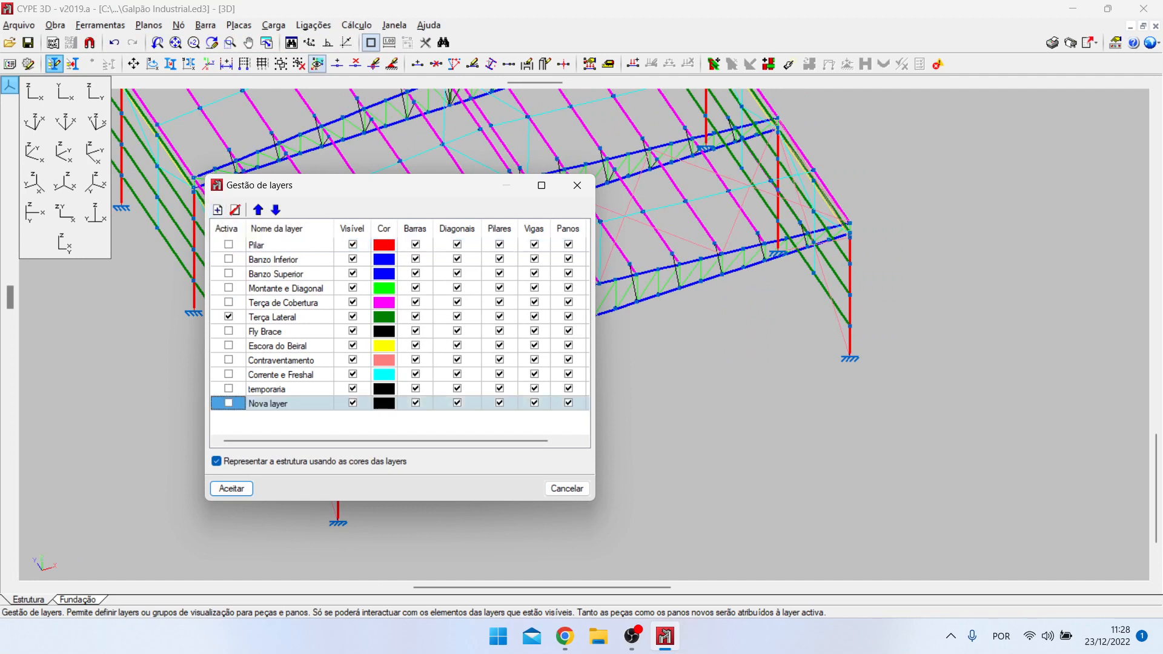
right_click(284, 404)
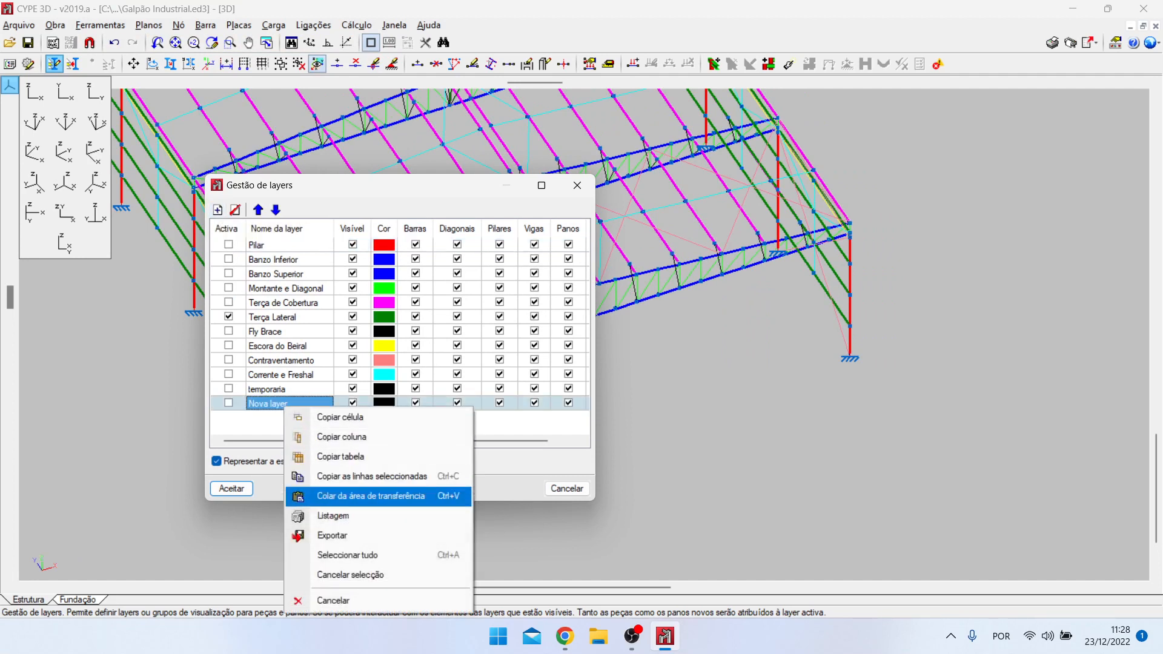
click(333, 601)
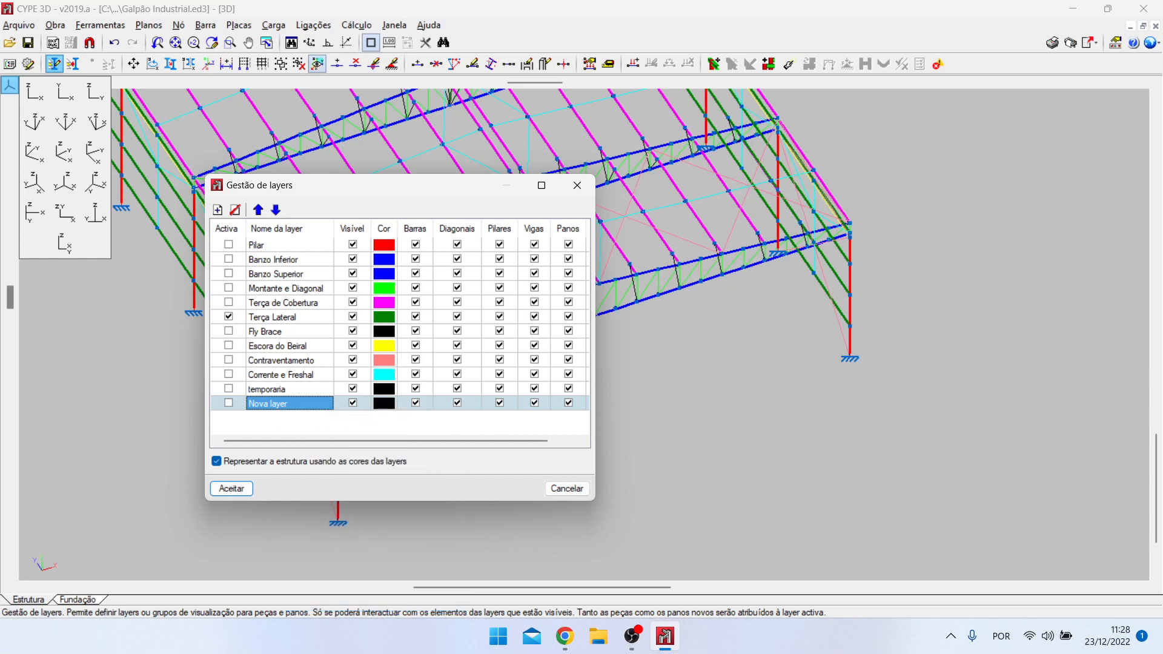
right_click(276, 401)
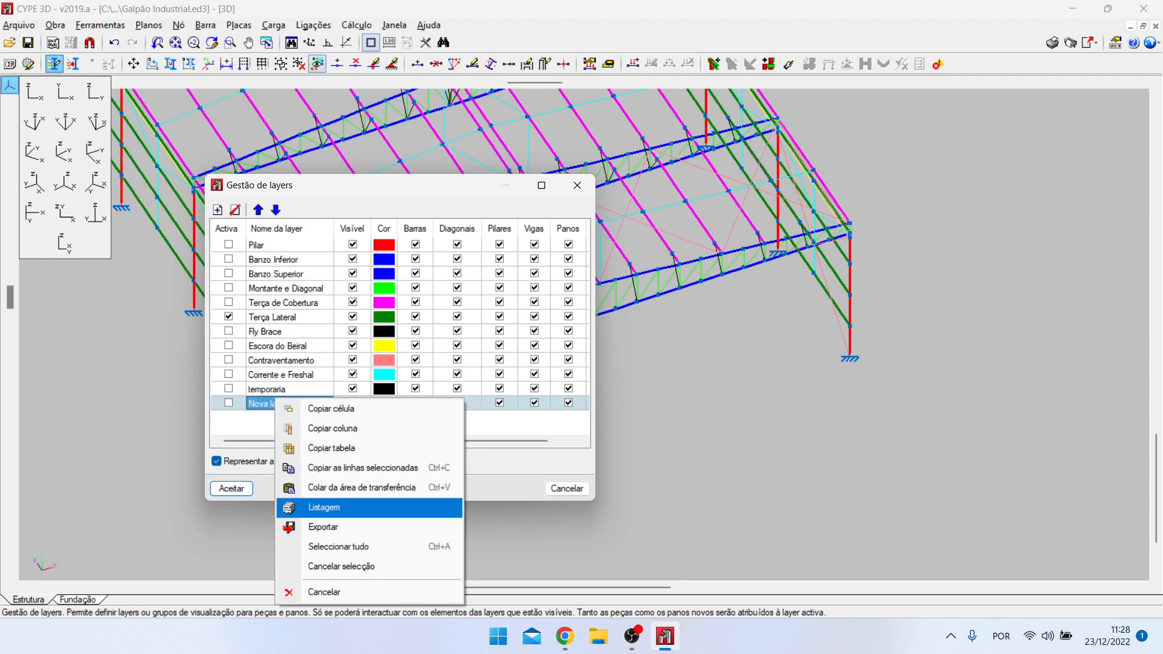
click(260, 426)
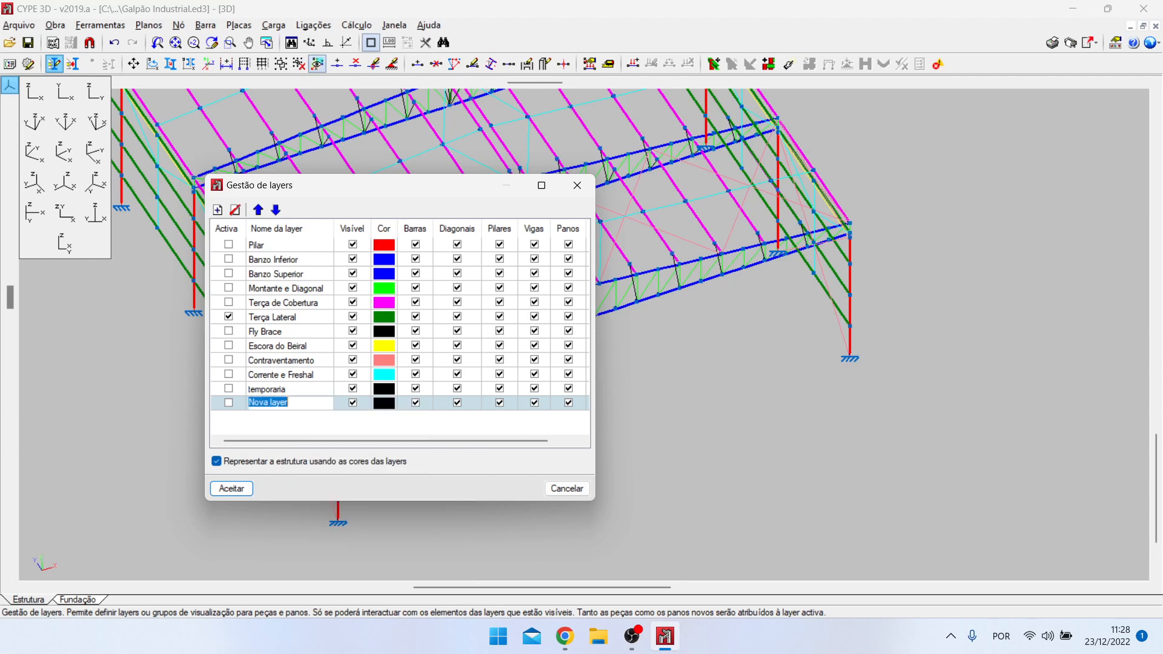
drag(427, 192, 918, 219)
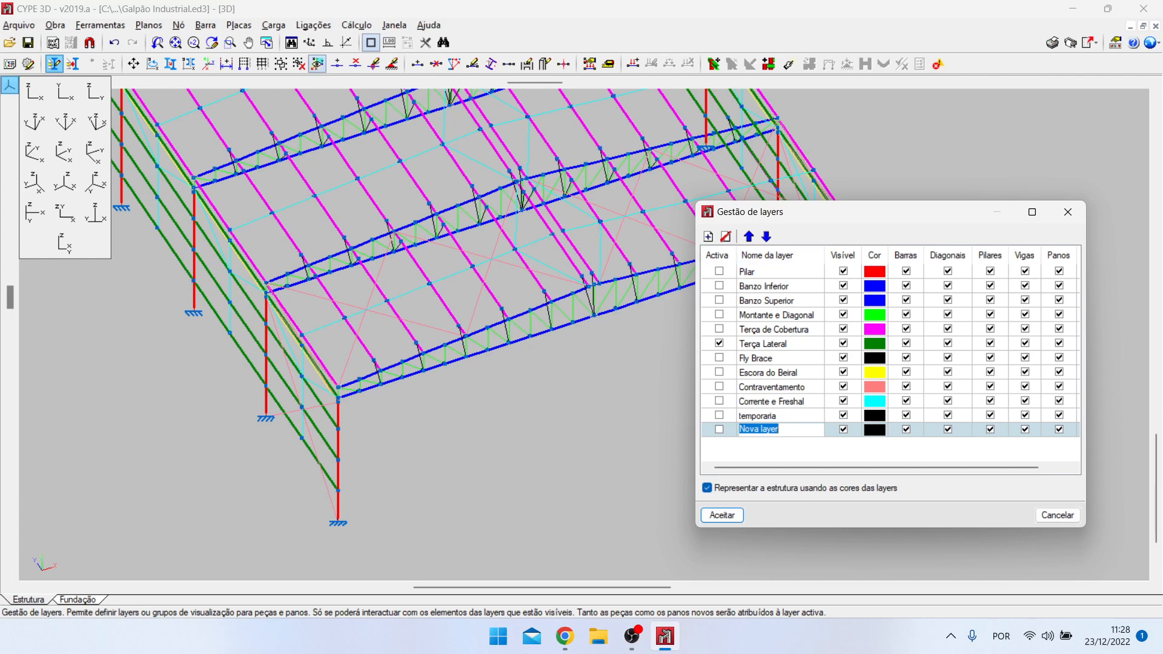
drag(918, 214, 849, 202)
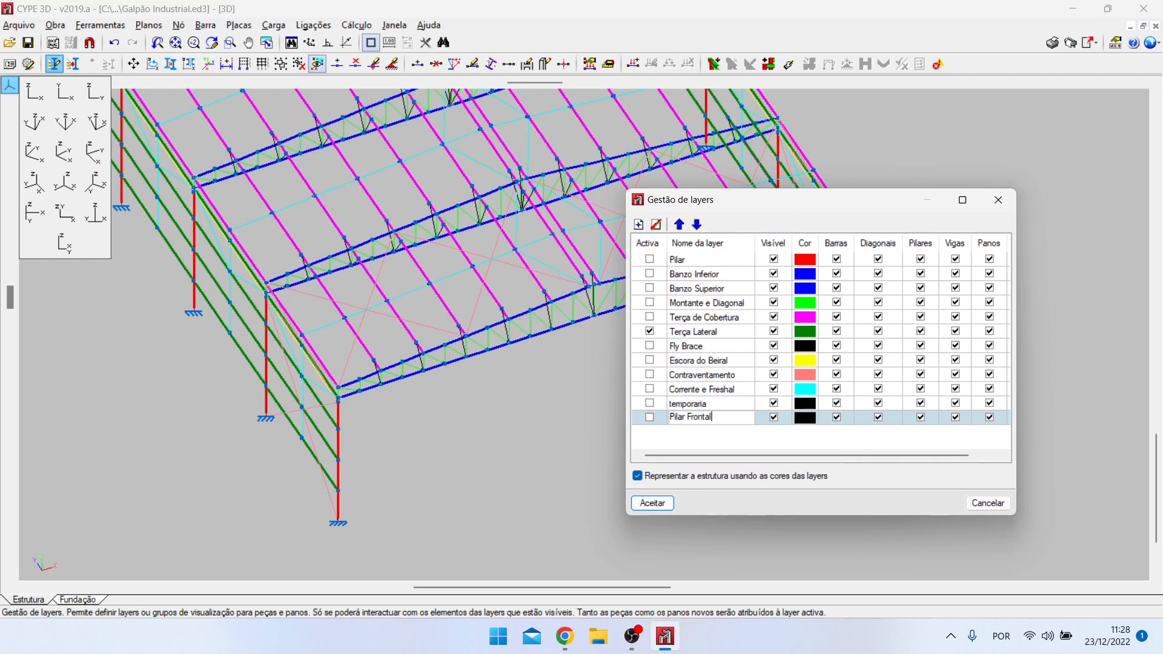
Step: Colour the Pilar Frontal layer green, make it the active layer and accept the layer settings
click(806, 418)
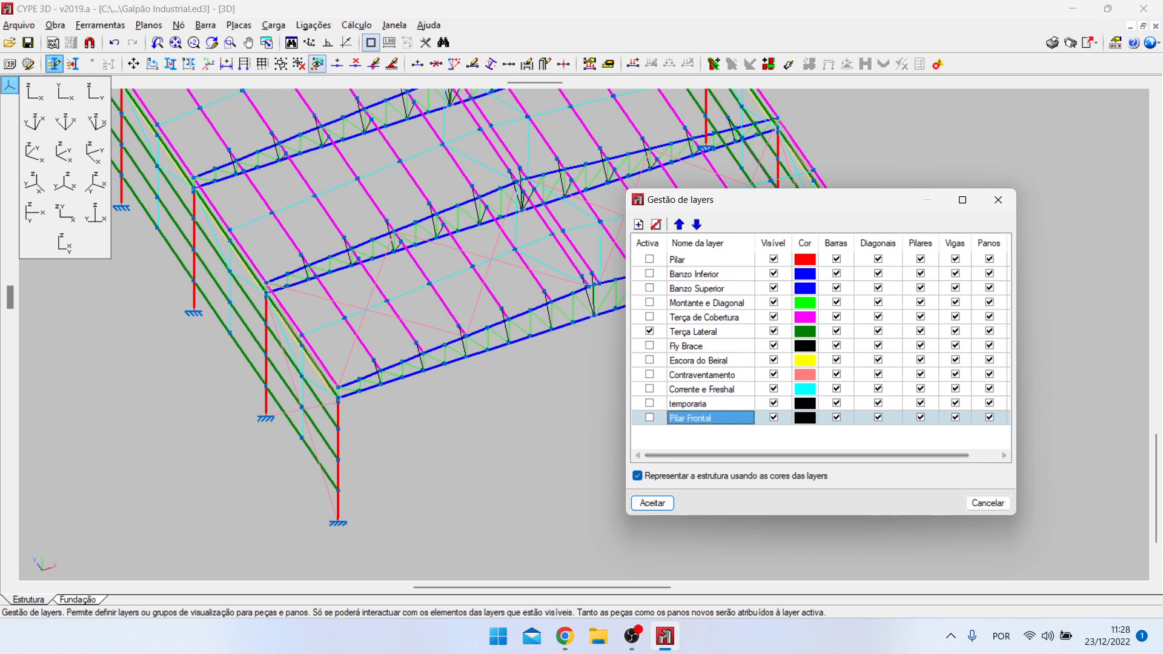
click(805, 418)
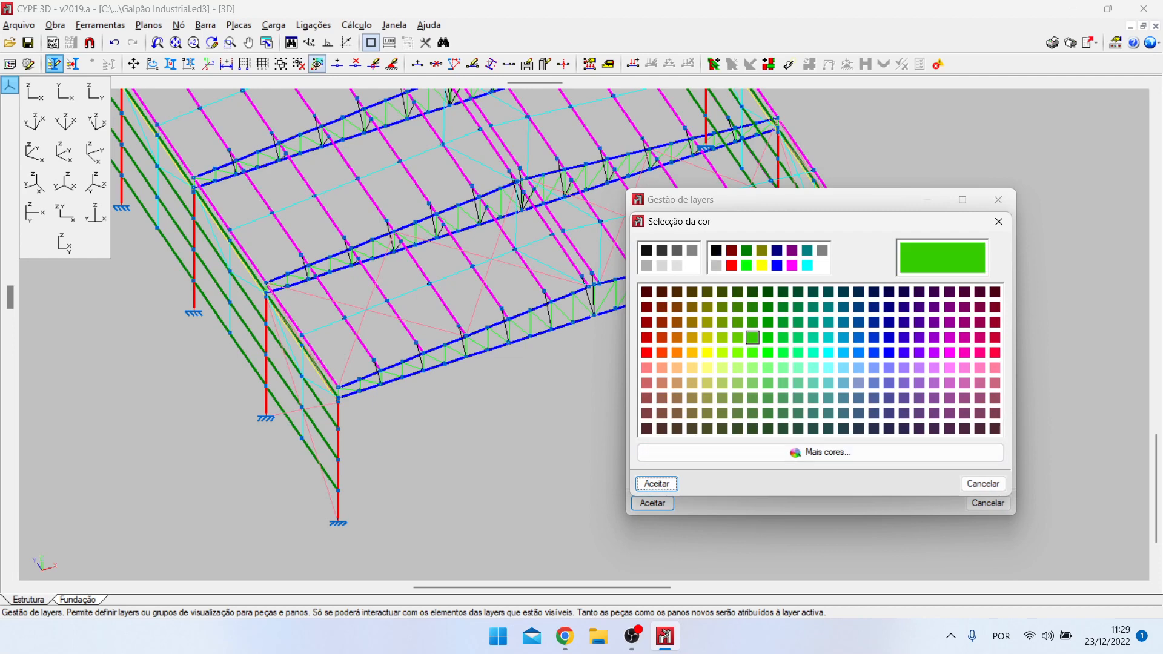
key(Return)
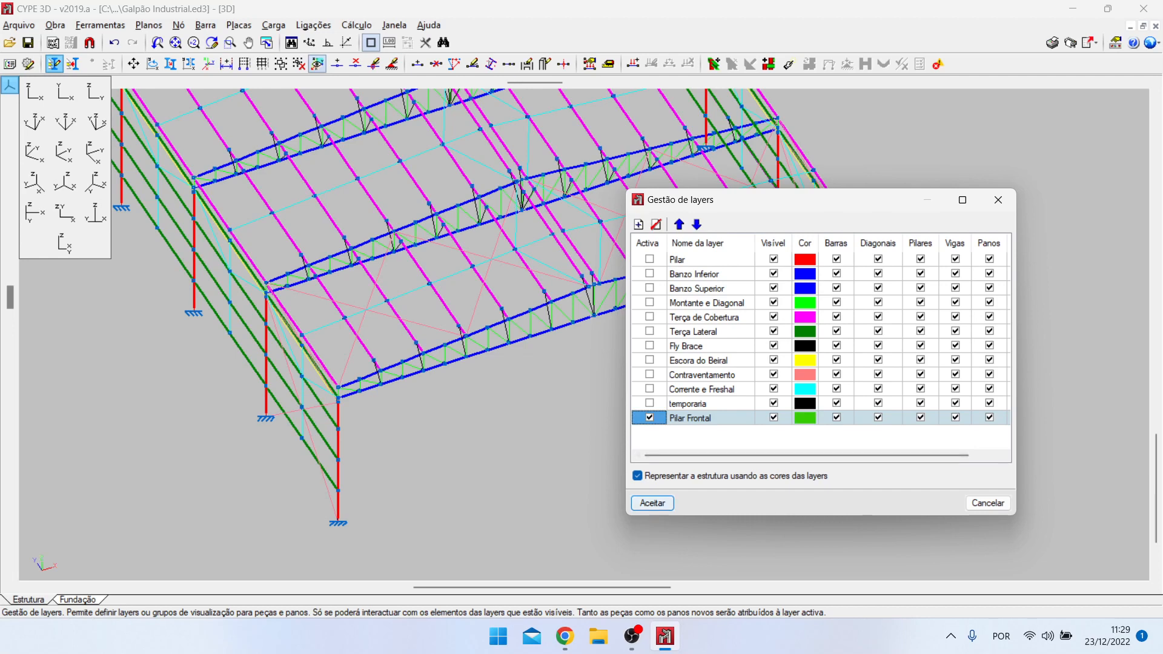
key(Return)
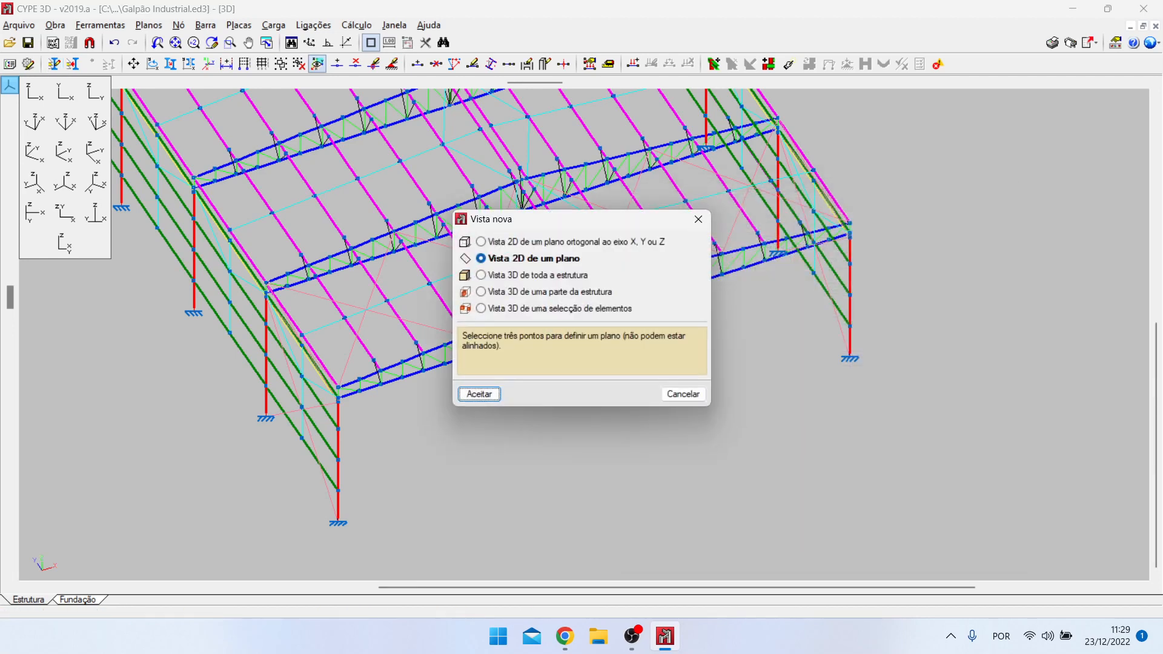
click(699, 219)
click(206, 25)
mouse_move(239, 25)
click(267, 43)
click(797, 133)
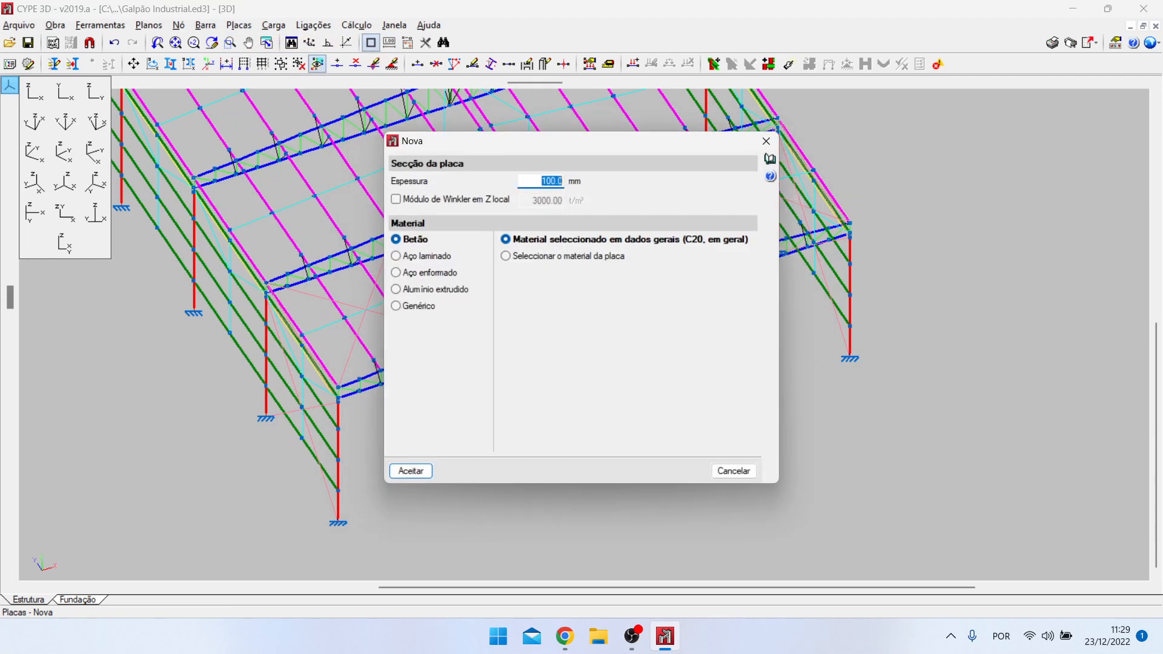
key(Escape)
Step: Try to draw a new bar straight down from the front truss's lower-chord node at (5, 0, 6)
click(206, 26)
click(230, 42)
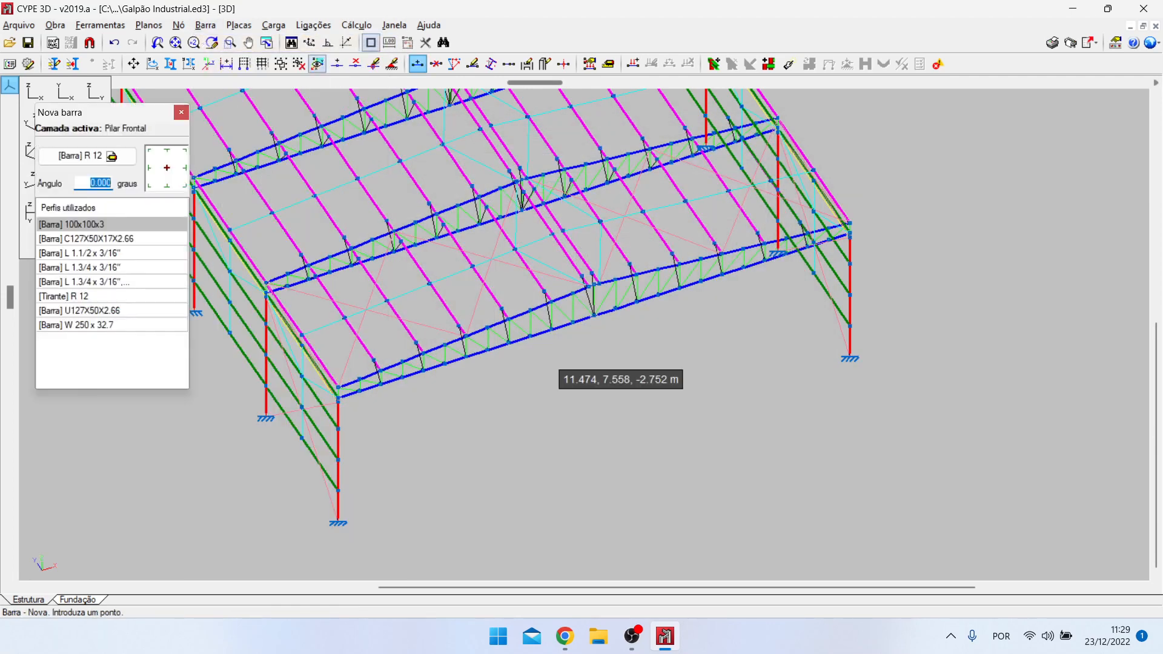
scroll(491, 406, up, 2)
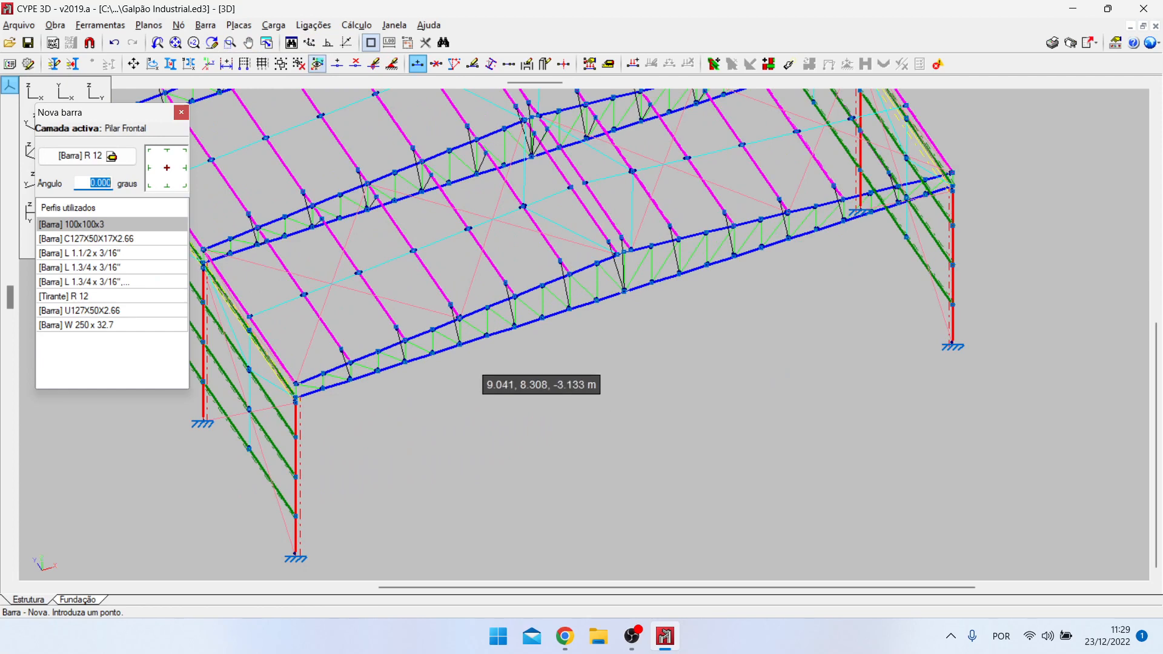
scroll(459, 345, down, 3)
scroll(459, 345, up, 5)
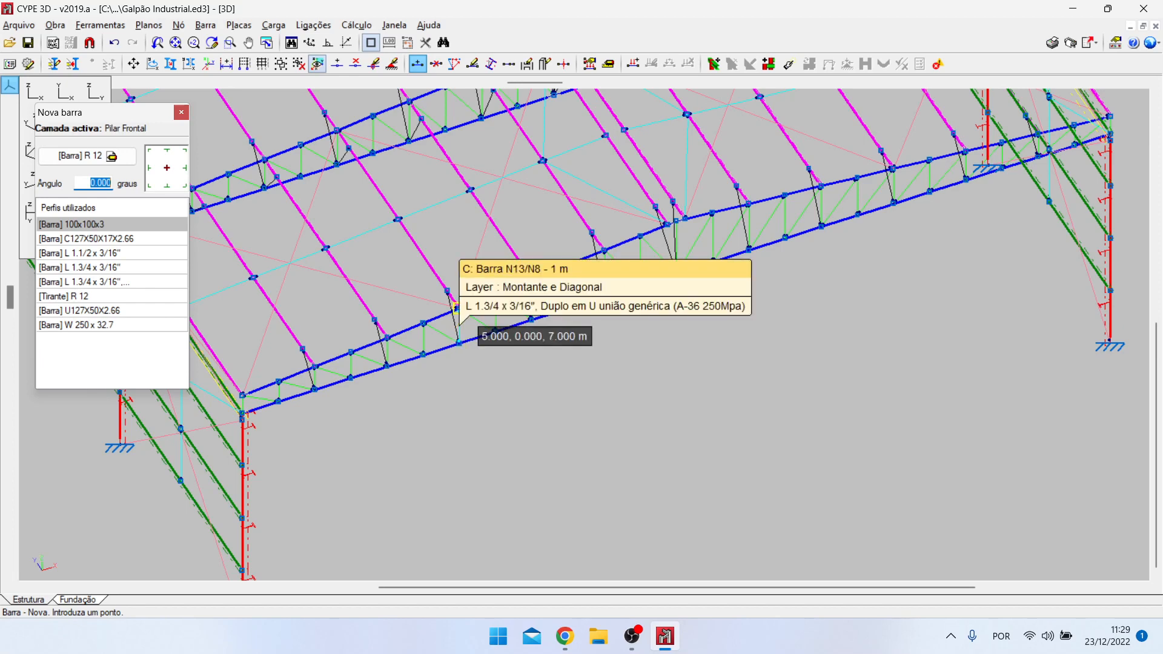
click(459, 308)
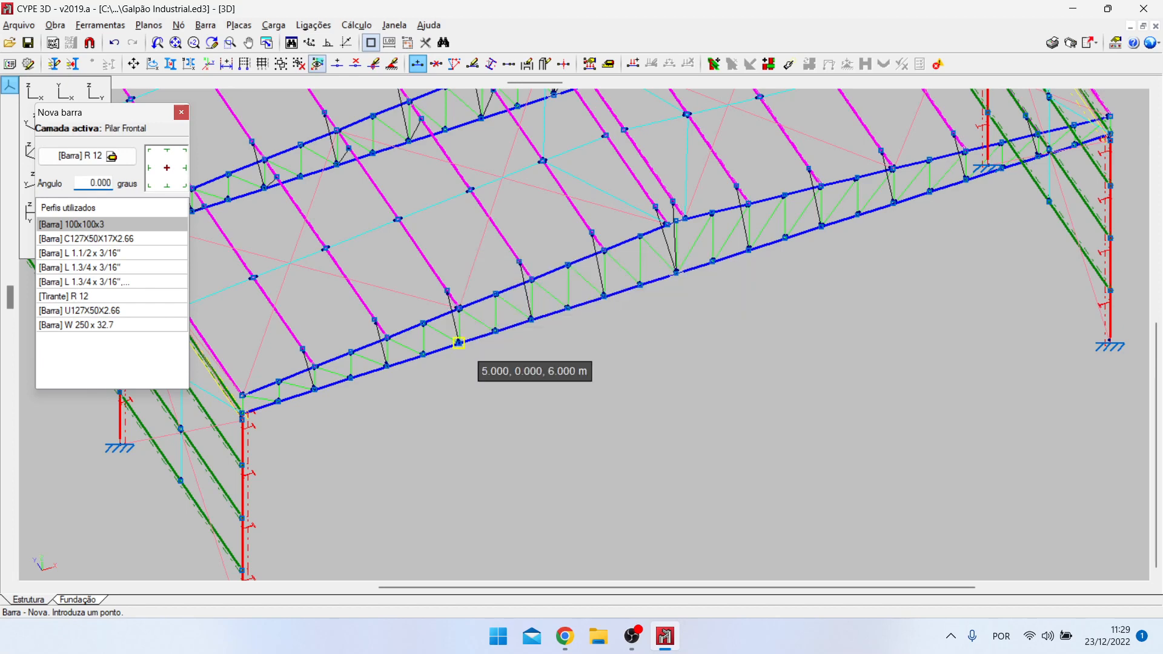
scroll(459, 242, down, 3)
scroll(459, 219, down, 1)
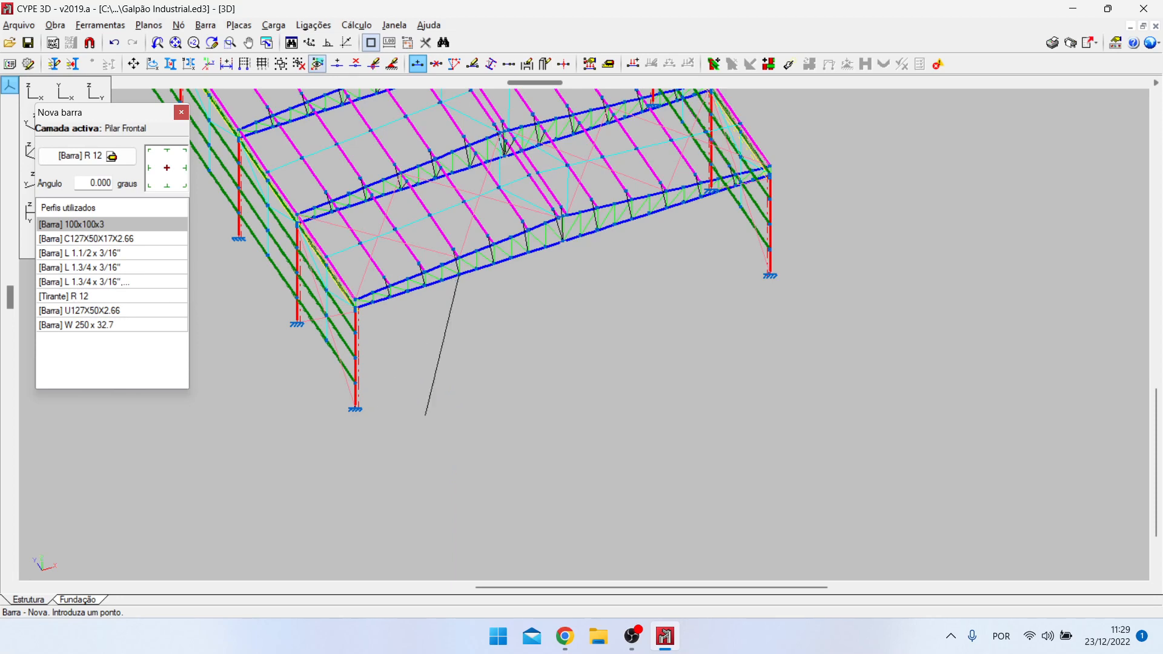
scroll(458, 388, down, 5)
scroll(459, 388, up, 5)
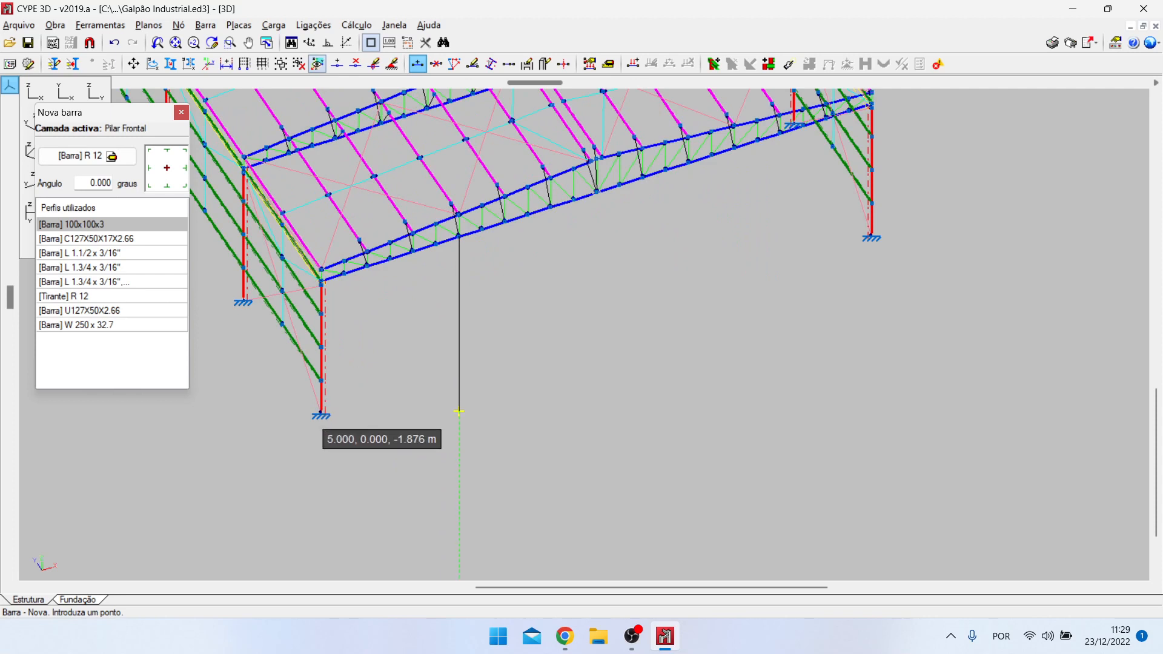
right_click(441, 392)
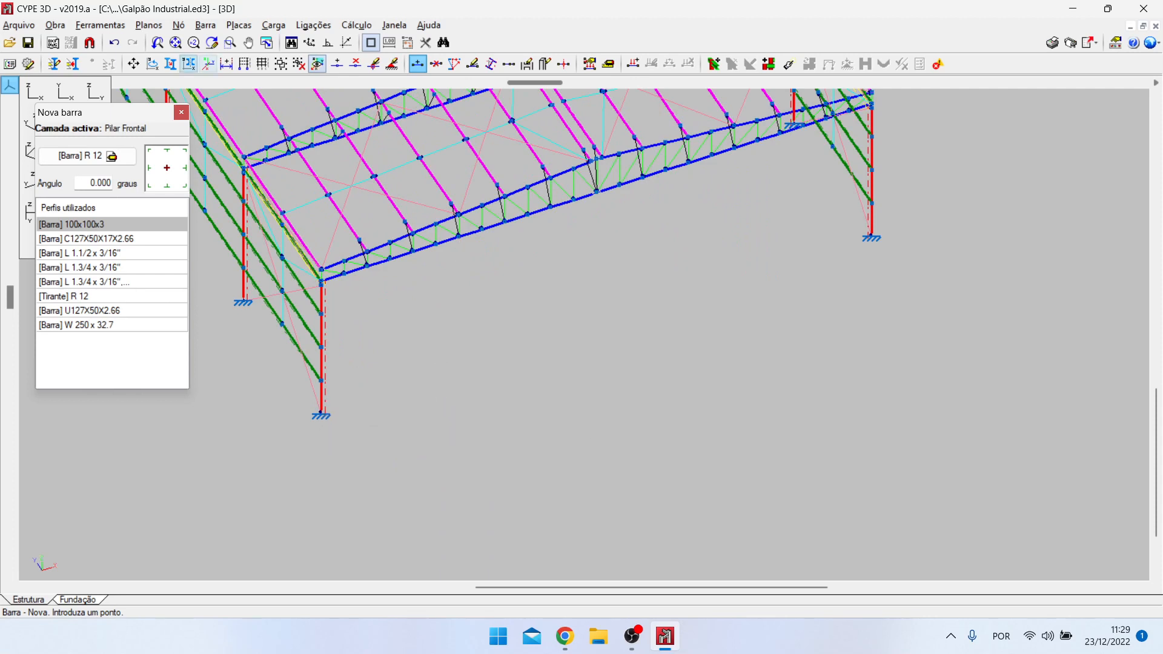
Step: Turn on the grid and the reference lines parallel to X, Y and Z, without the only-with-nodes restriction
click(149, 25)
click(189, 43)
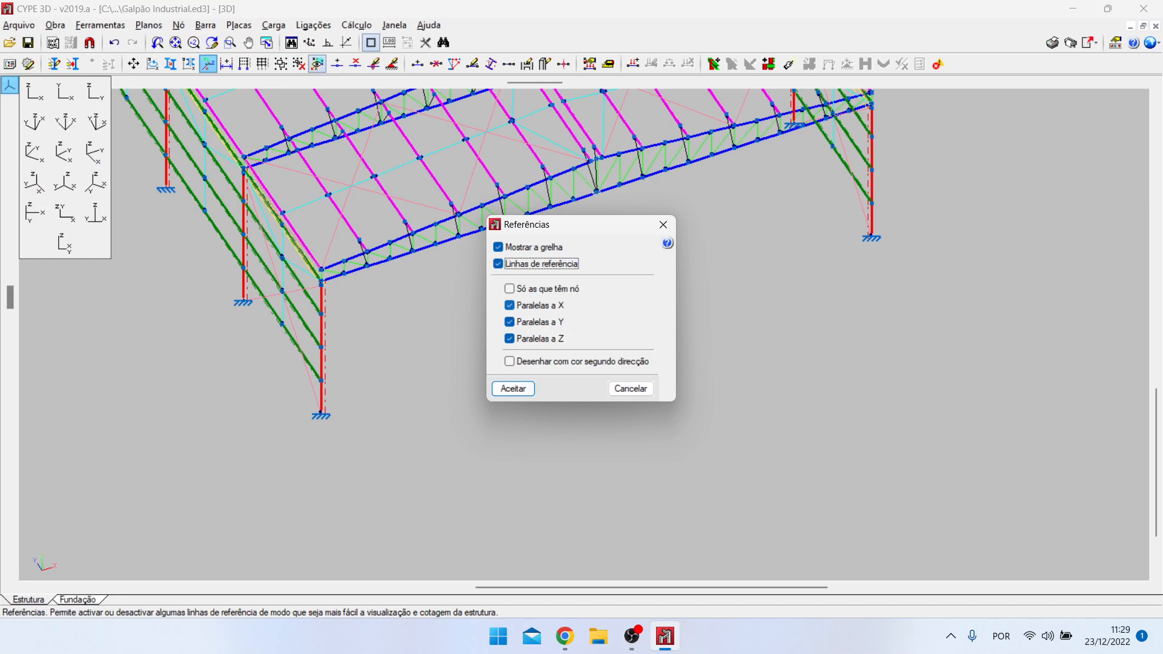
click(514, 389)
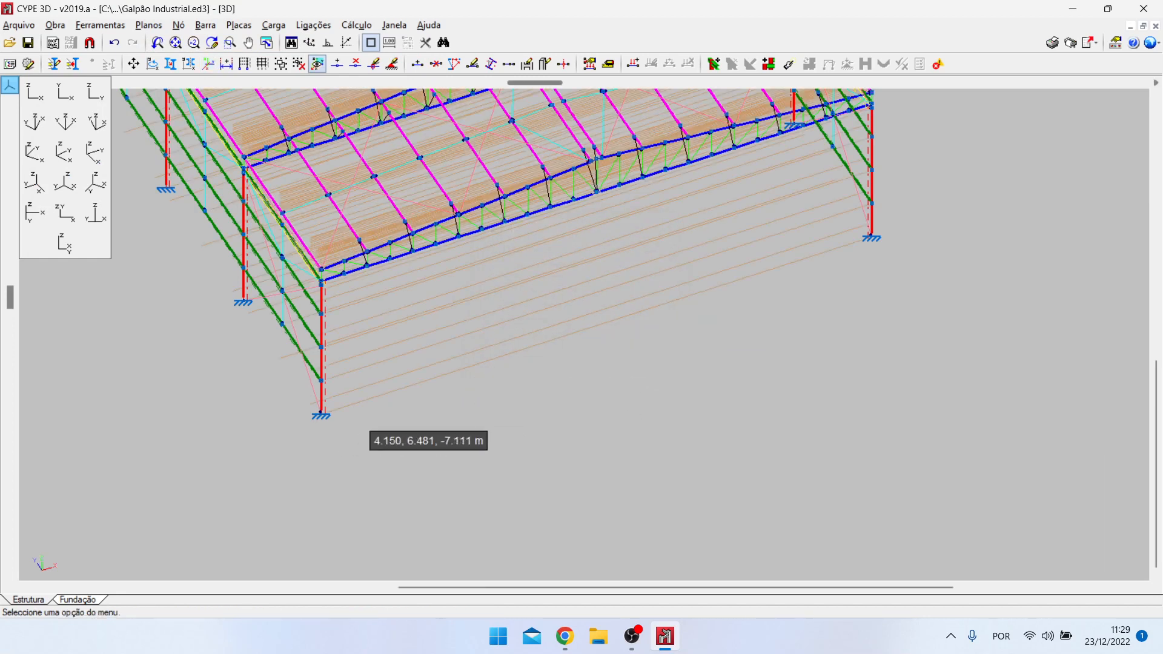
Step: Draw a vertical bar from the front truss's lower-chord node at (5, 0, 6) down to base level at (5, 0, 0)
click(206, 25)
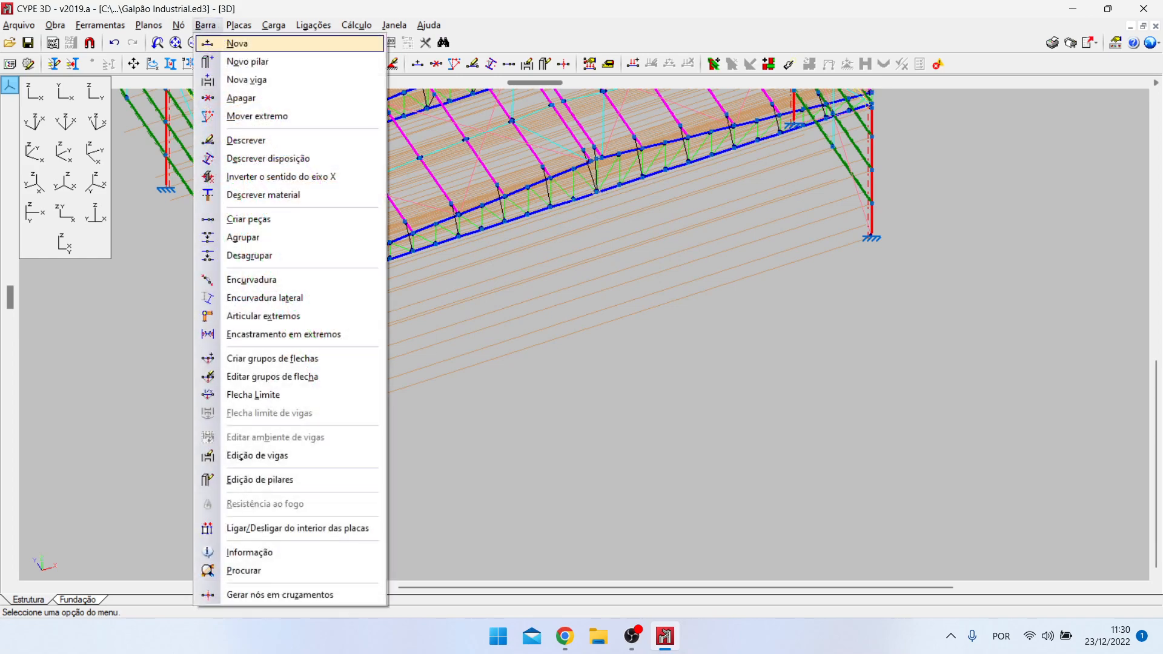
click(236, 43)
scroll(458, 235, up, 2)
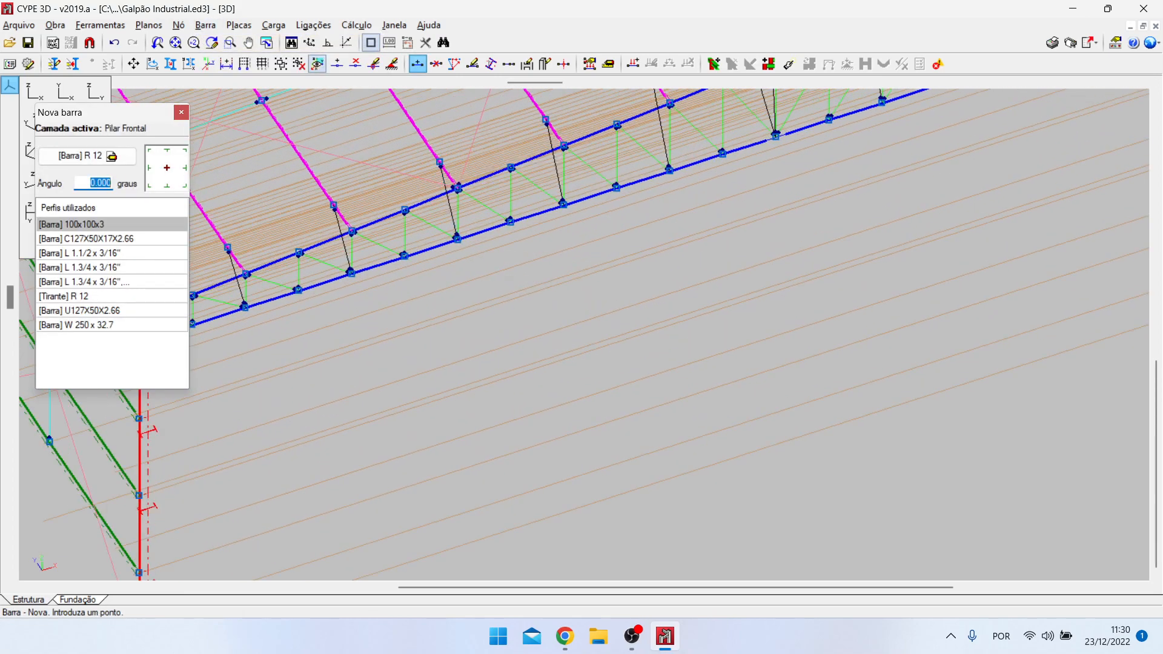
scroll(533, 400, down, 1)
scroll(489, 291, up, 5)
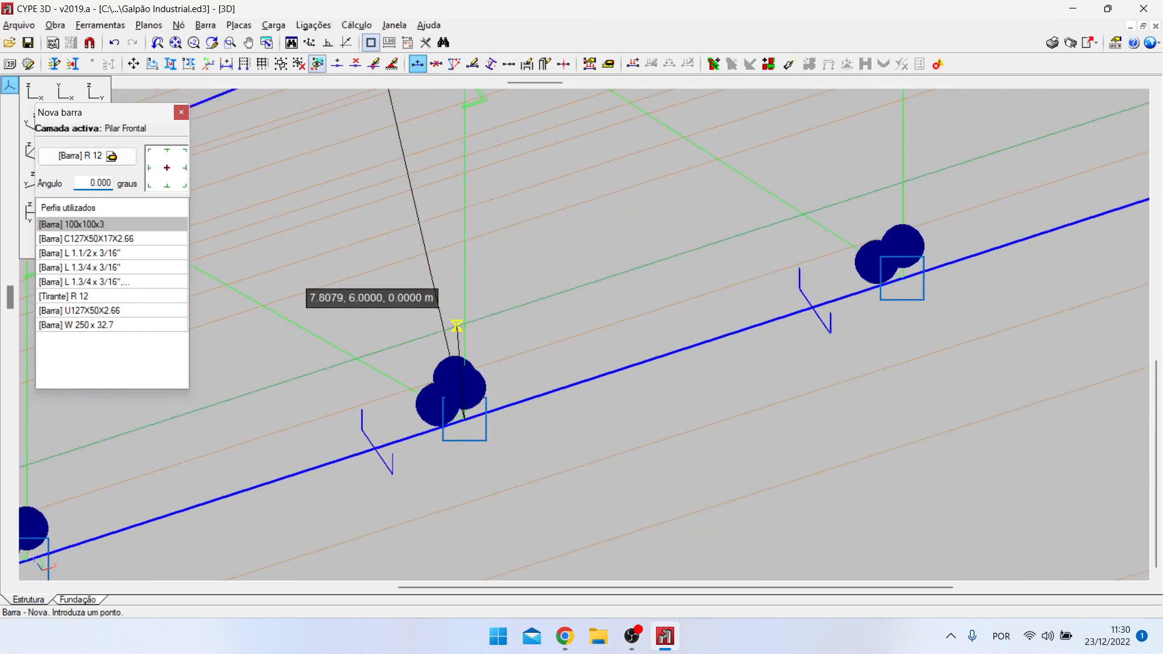
scroll(458, 322, down, 5)
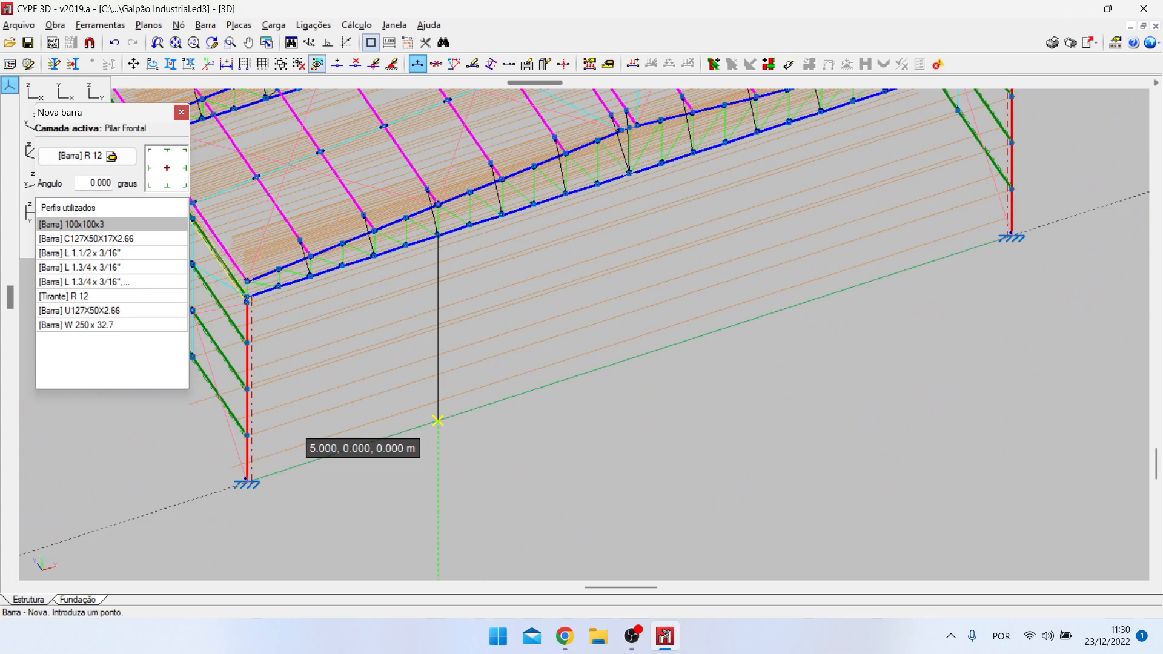
click(438, 421)
right_click(491, 497)
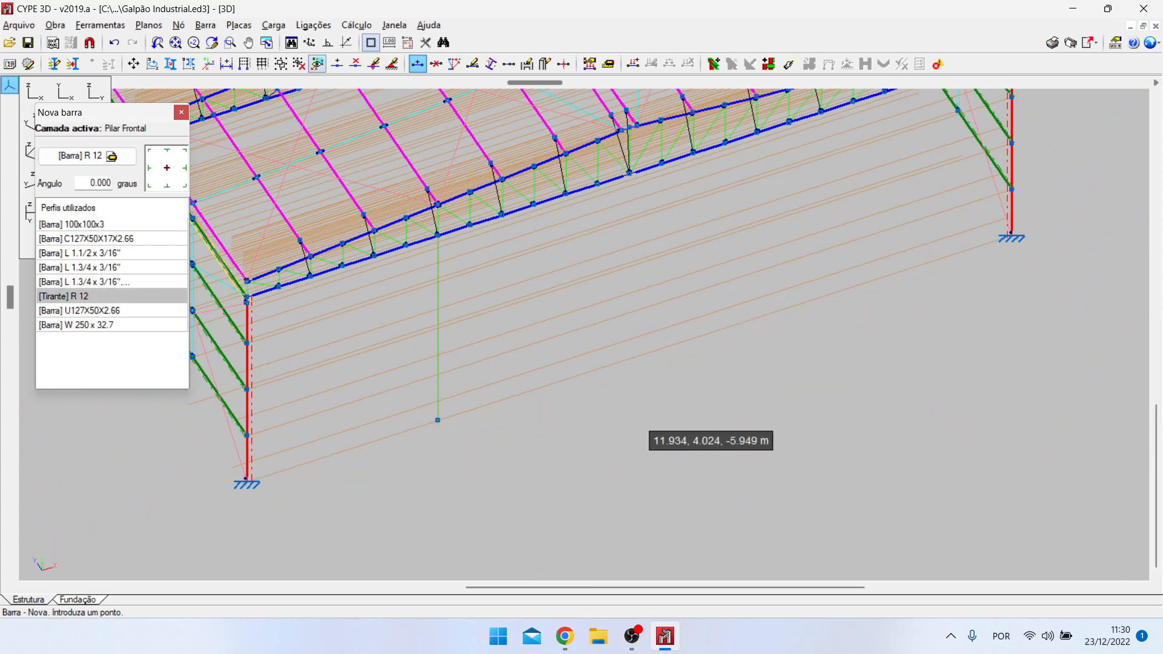
Step: Draw a second vertical bar from the lower-chord node under the ridge at (10, 0, 6) down to (10, 0, 0)
scroll(398, 466, down, 3)
scroll(687, 324, up, 2)
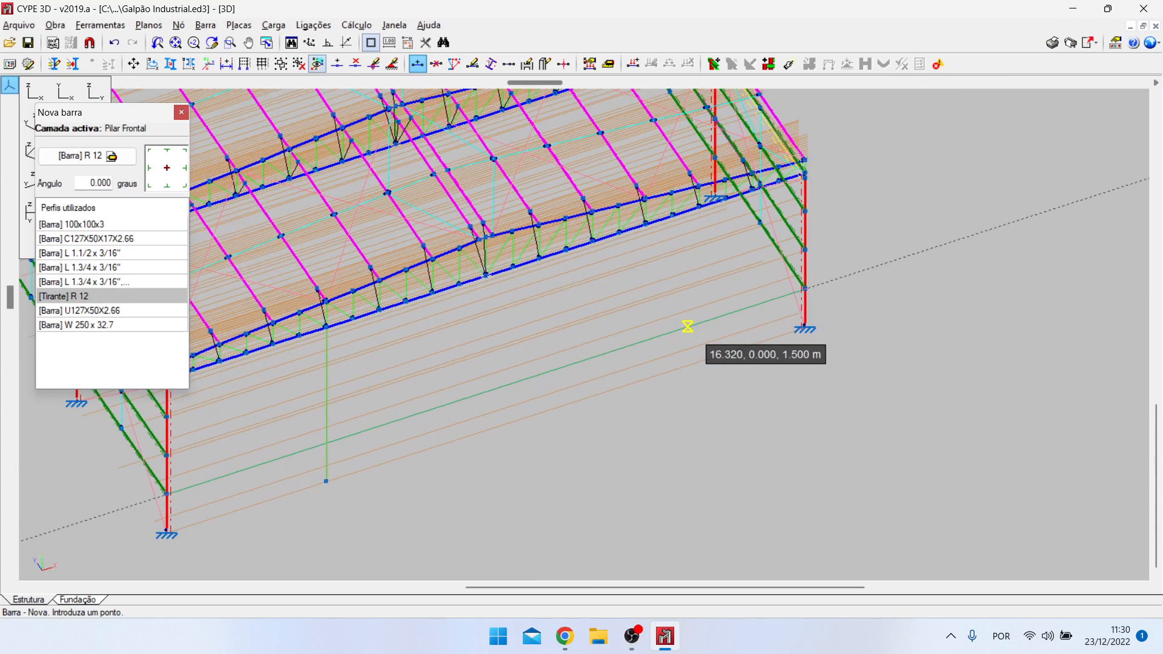
scroll(610, 274, up, 2)
scroll(436, 276, up, 3)
scroll(425, 274, up, 3)
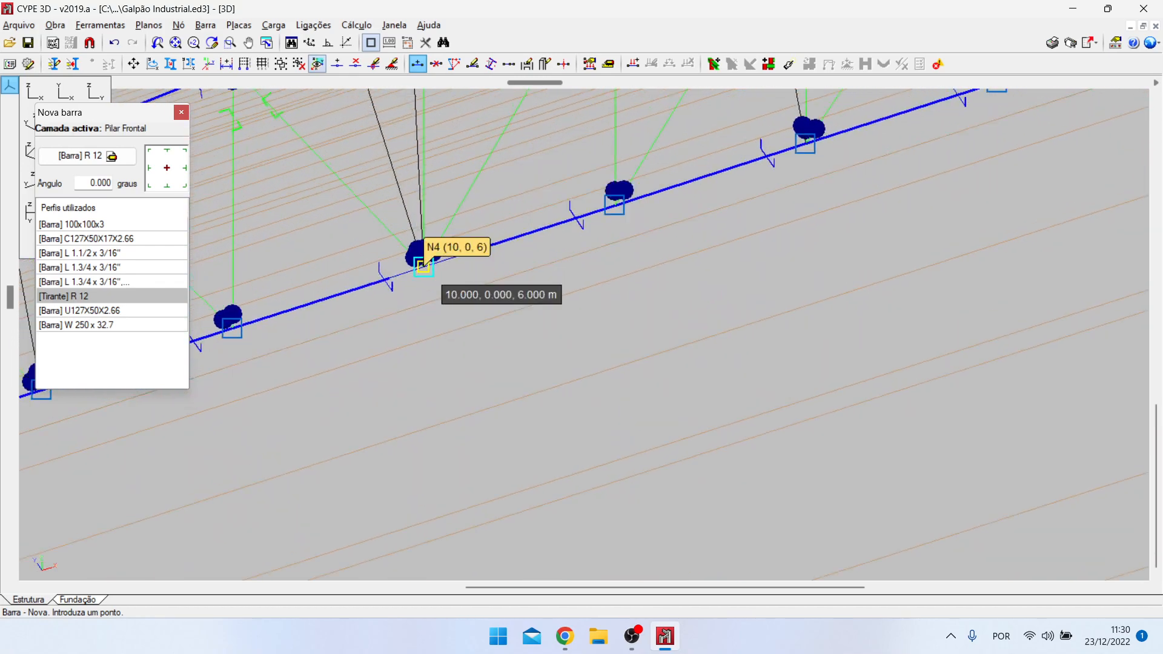
scroll(424, 262, down, 5)
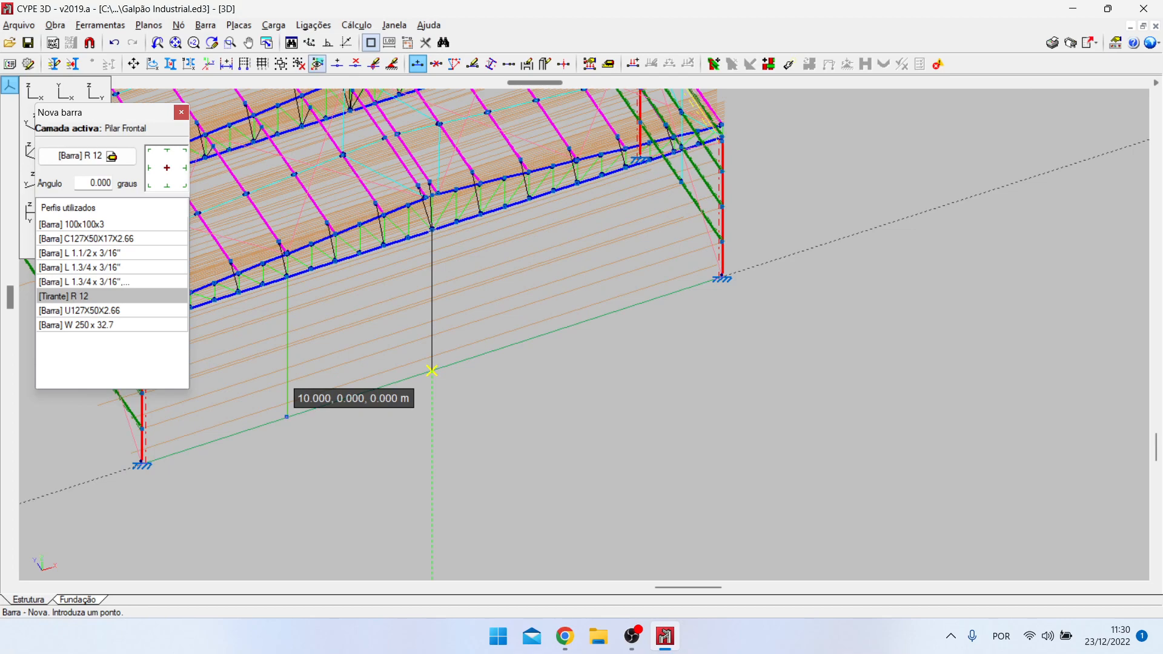
click(432, 370)
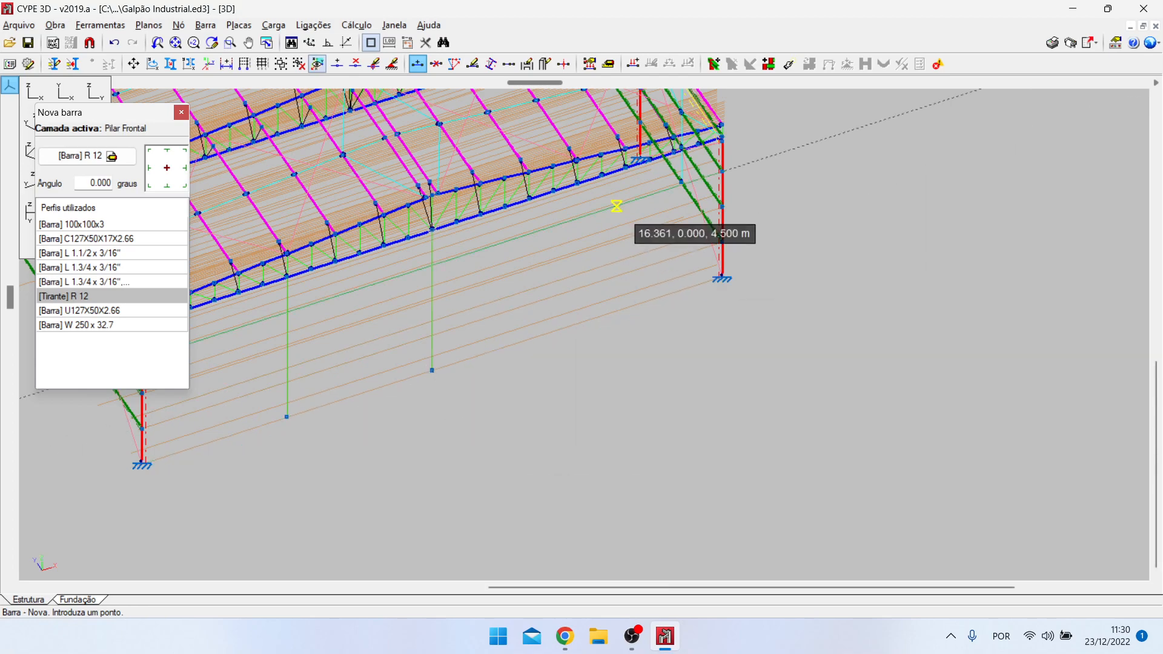
Step: Draw a third vertical bar from the front truss's lower-chord node at (15, 0, 6) down to base level at (15, 0, 0)
scroll(582, 189, up, 6)
scroll(439, 414, down, 4)
scroll(478, 388, up, 5)
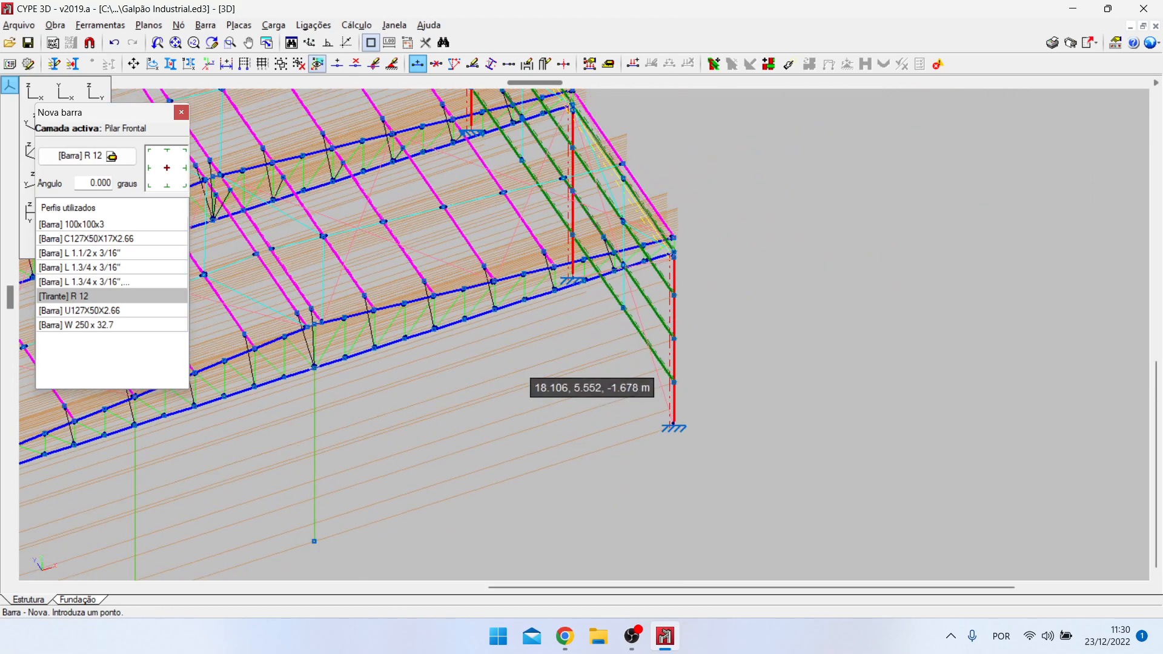
scroll(475, 239, up, 3)
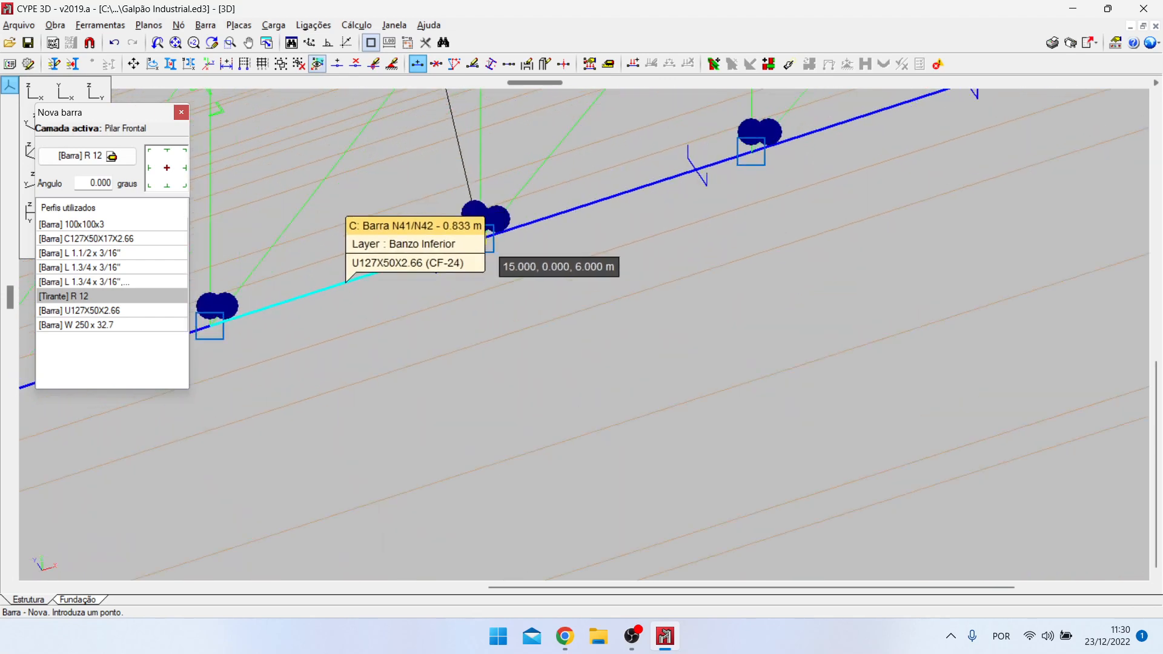
scroll(480, 238, down, 4)
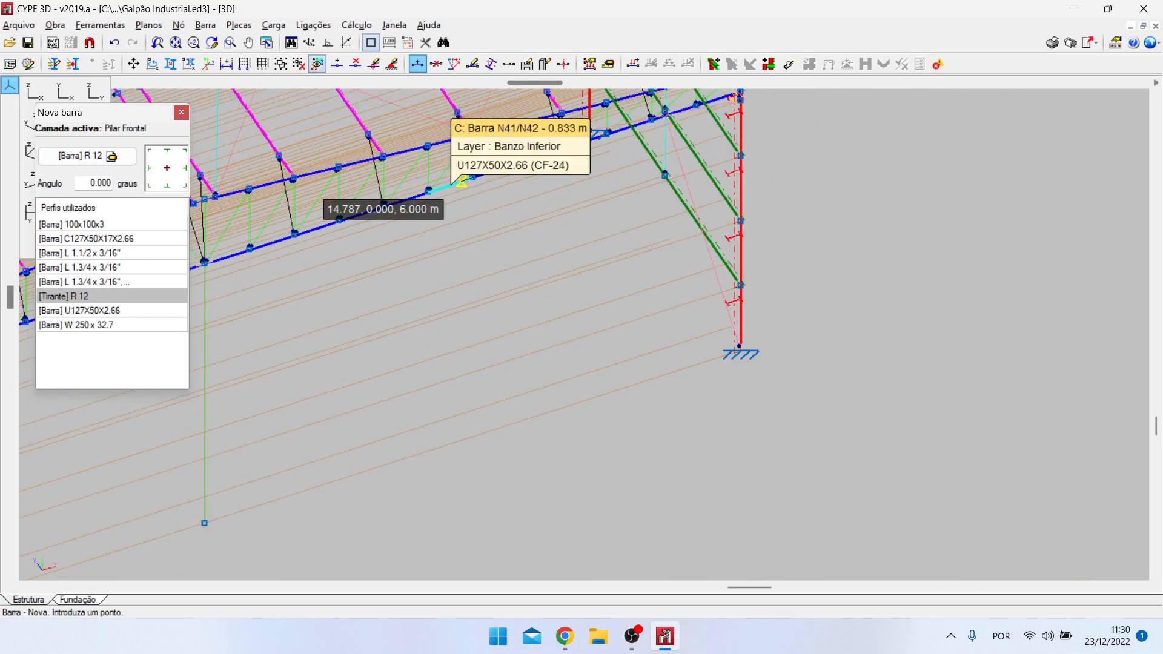
click(473, 437)
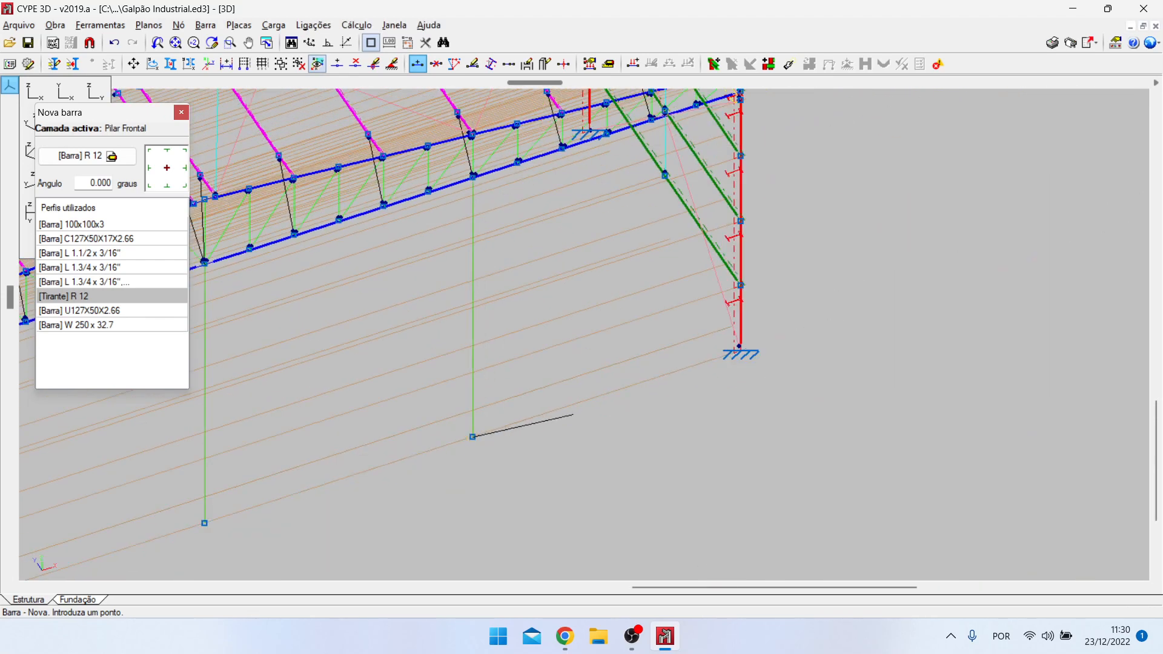
scroll(571, 416, down, 3)
scroll(602, 427, up, 1)
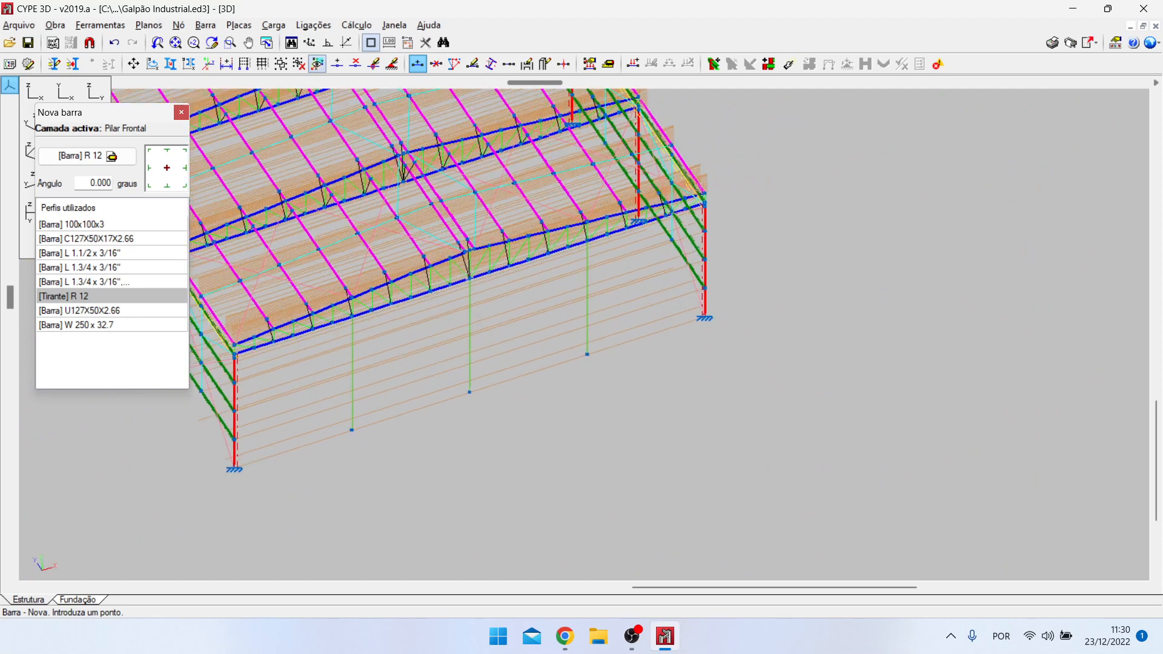
Step: Turn off the reference lines parallel to X, Y and Z in the reference settings
click(149, 25)
click(182, 45)
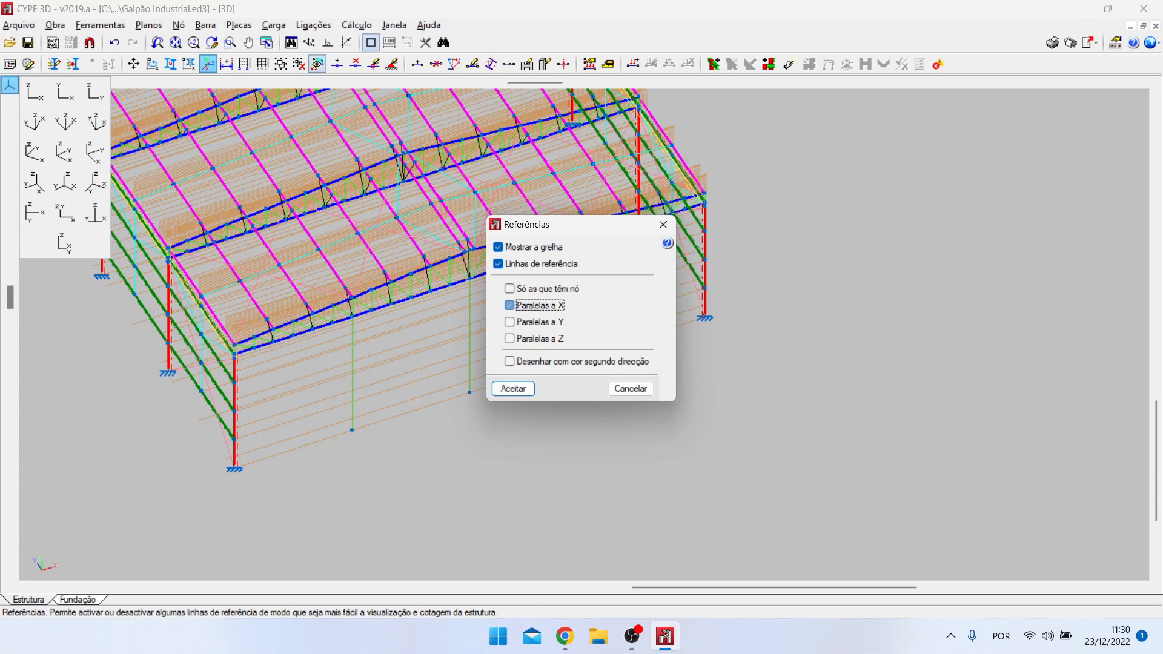
click(514, 389)
Step: Examine the three intermediate front columns, their connections to the truss's lower chord and their base nodes from near and far
scroll(527, 397, up, 4)
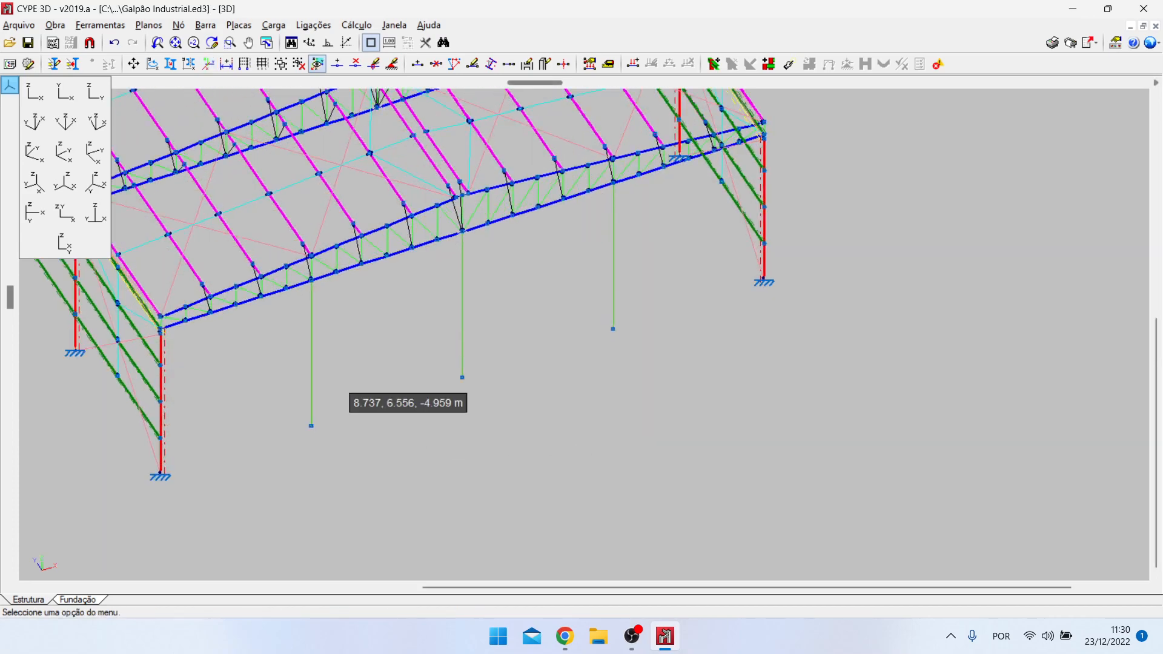
scroll(557, 458, down, 1)
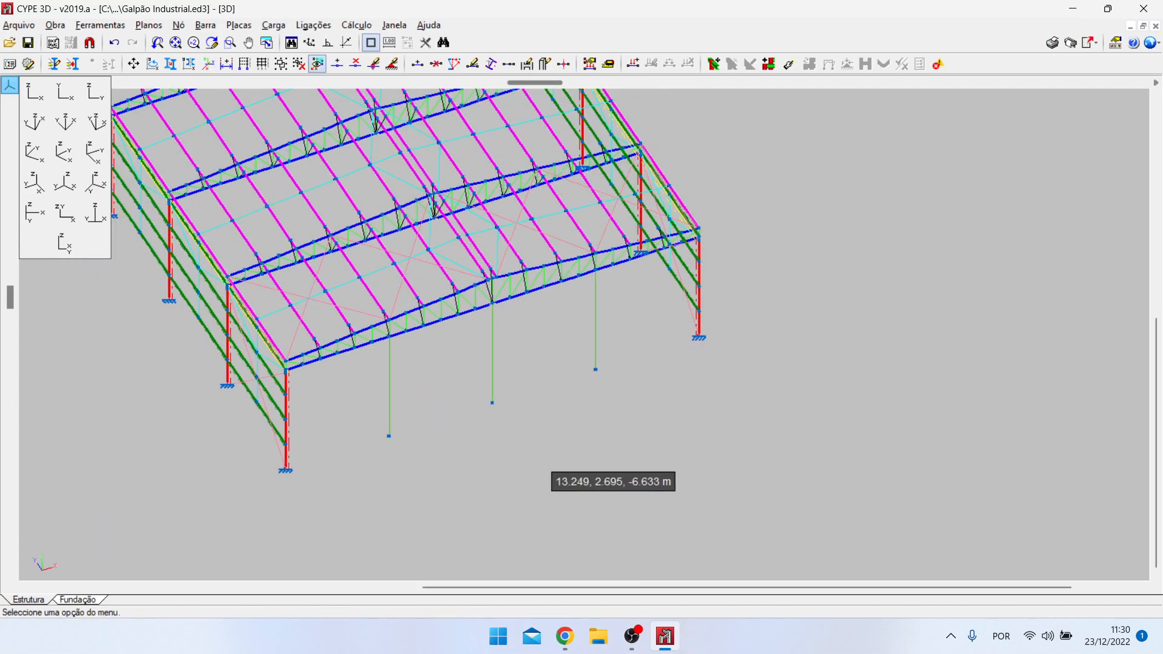
scroll(394, 364, up, 3)
scroll(273, 330, up, 3)
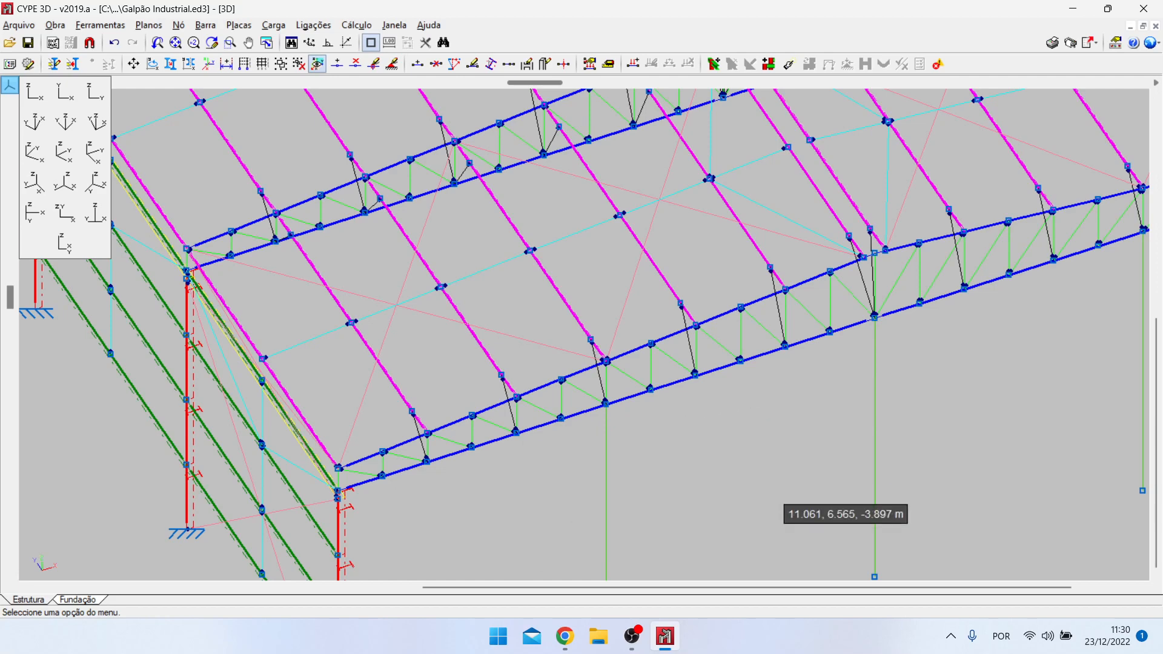
scroll(413, 320, down, 1)
scroll(512, 387, down, 3)
scroll(478, 379, up, 3)
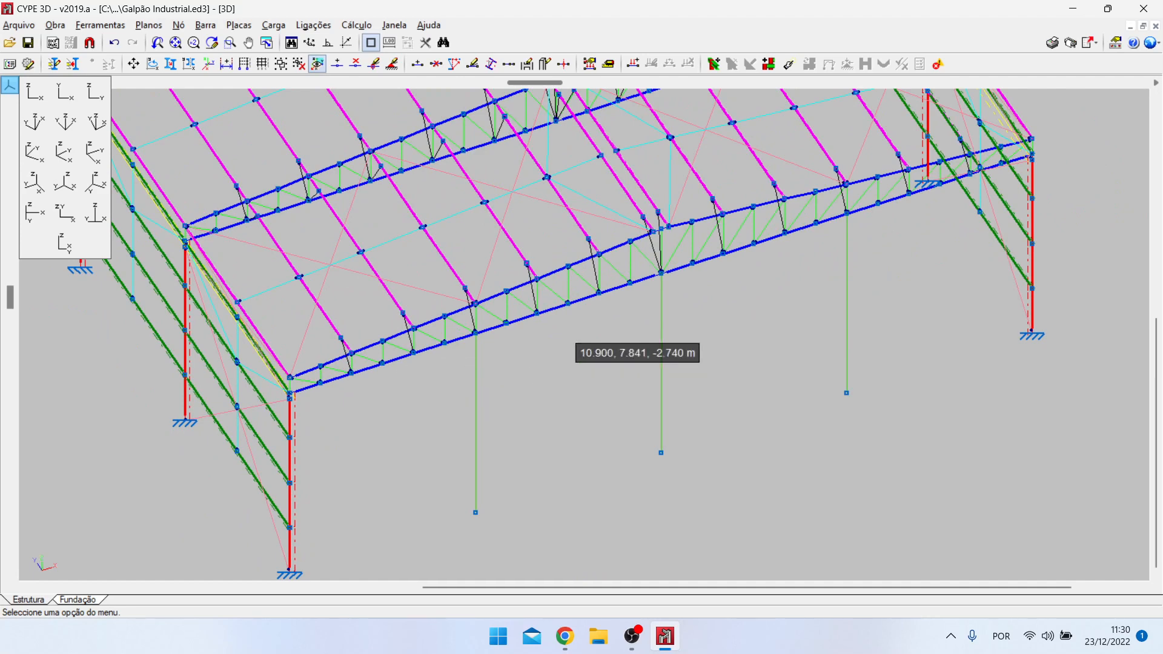
scroll(418, 372, down, 1)
scroll(419, 377, down, 2)
scroll(568, 415, up, 3)
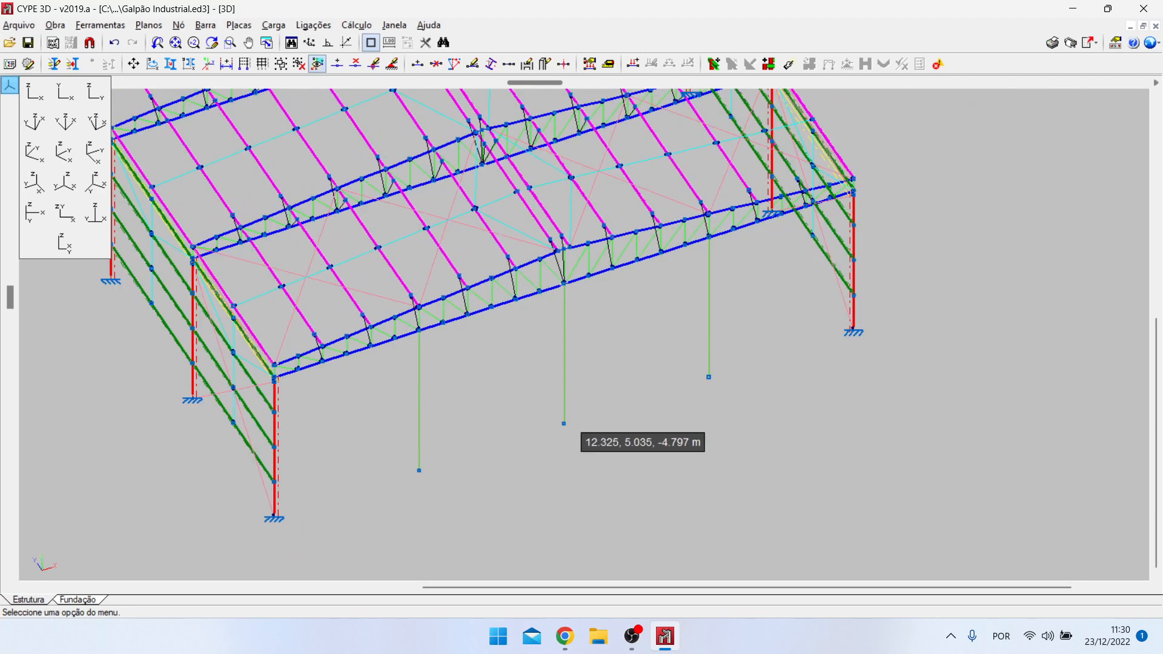
mouse_move(539, 82)
mouse_down()
mouse_move(476, 83)
mouse_move(516, 82)
mouse_up()
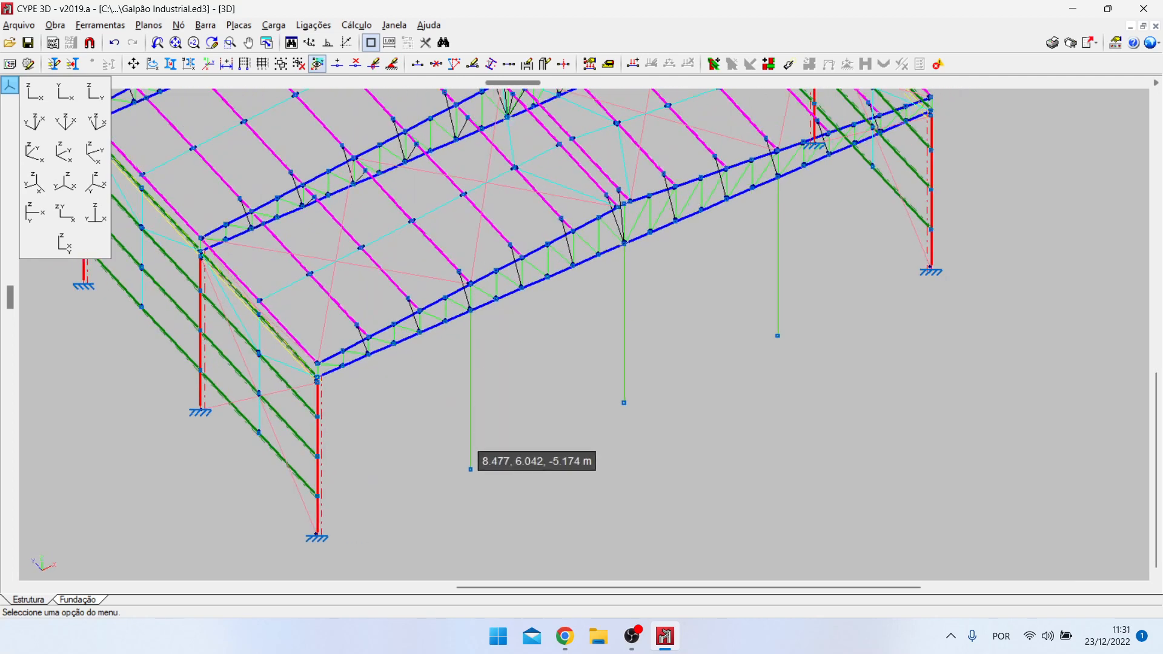
scroll(339, 421, down, 2)
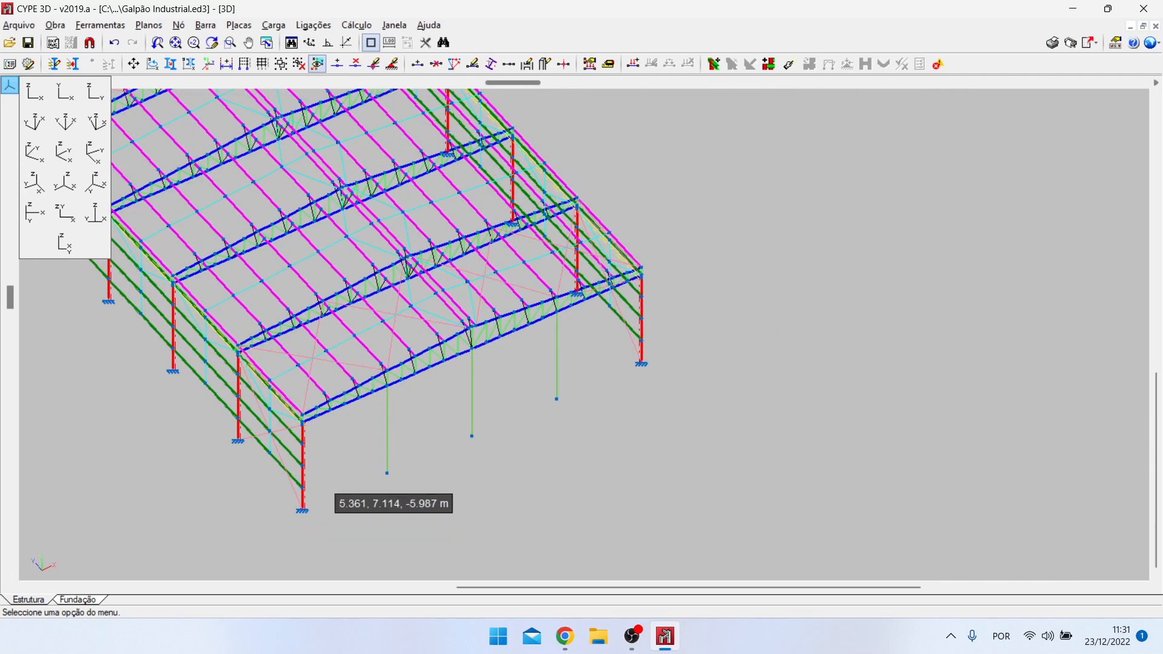
scroll(506, 338, up, 1)
scroll(530, 428, down, 2)
scroll(467, 454, up, 3)
scroll(448, 485, down, 2)
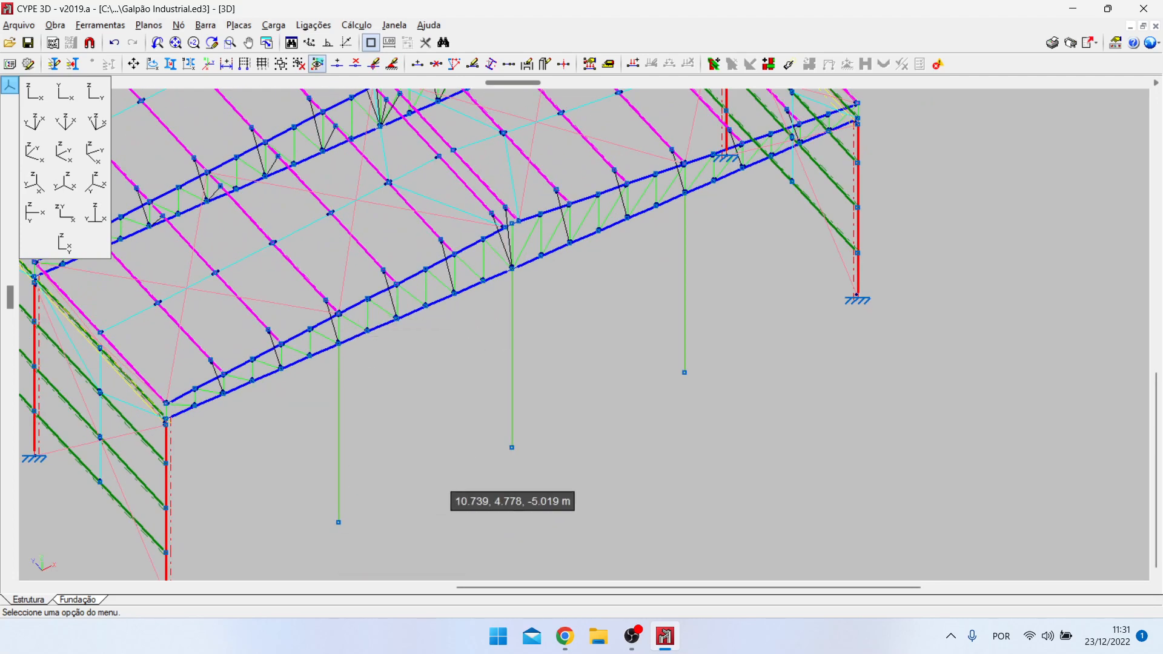
scroll(469, 509, up, 2)
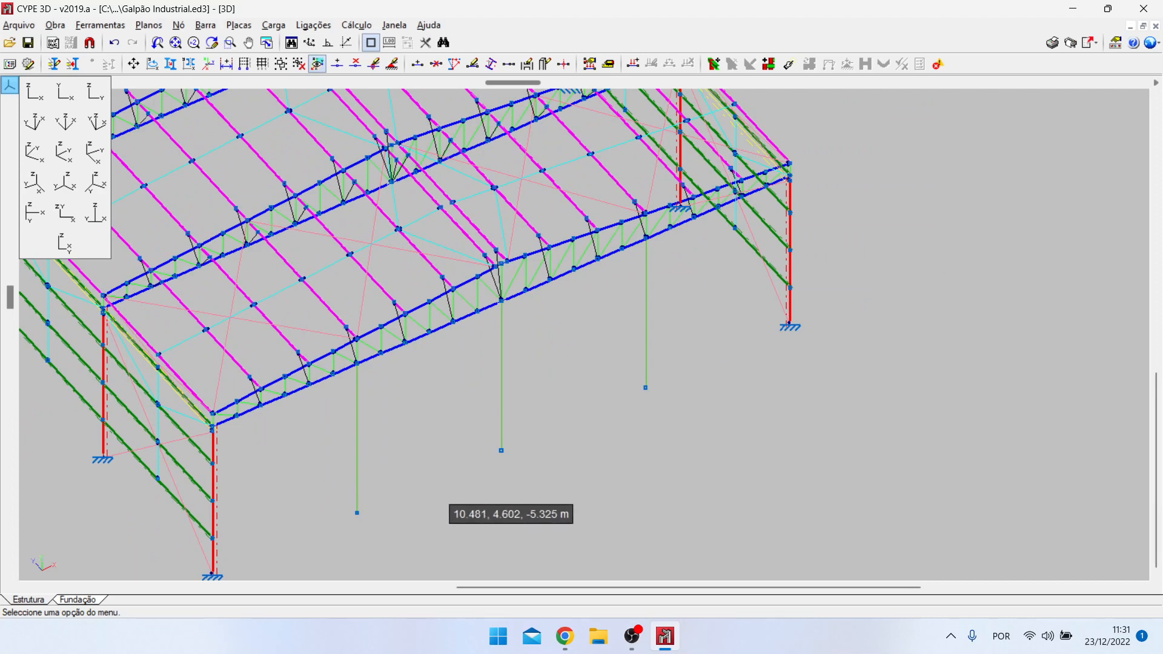
scroll(461, 503, down, 2)
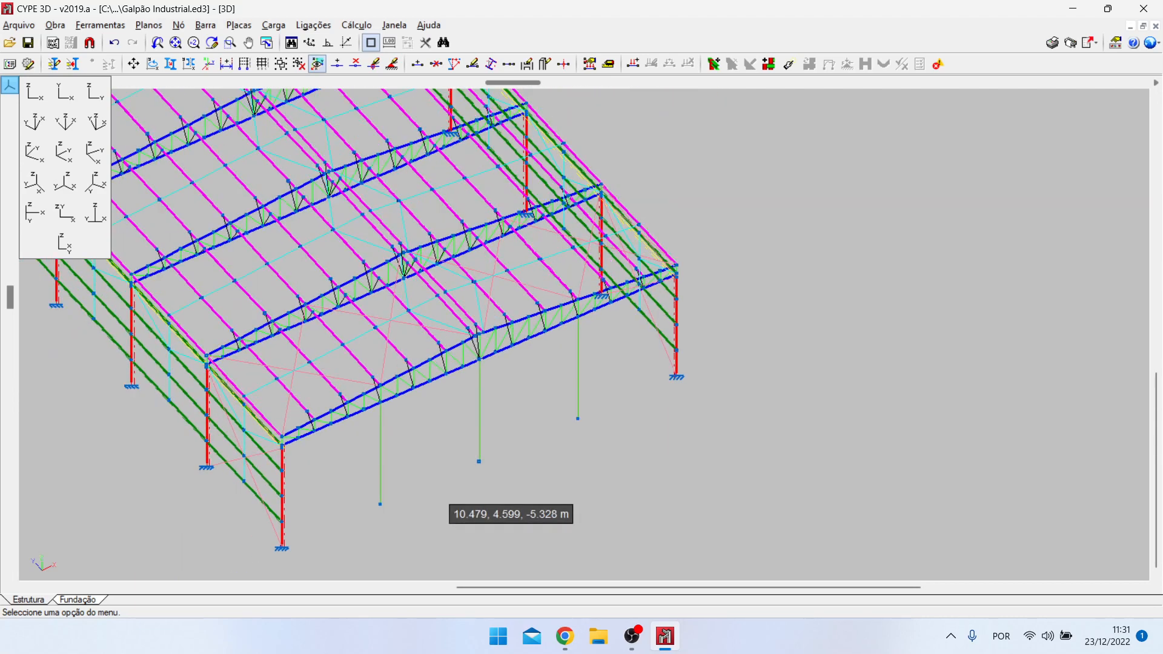
scroll(463, 510, down, 2)
scroll(479, 485, up, 3)
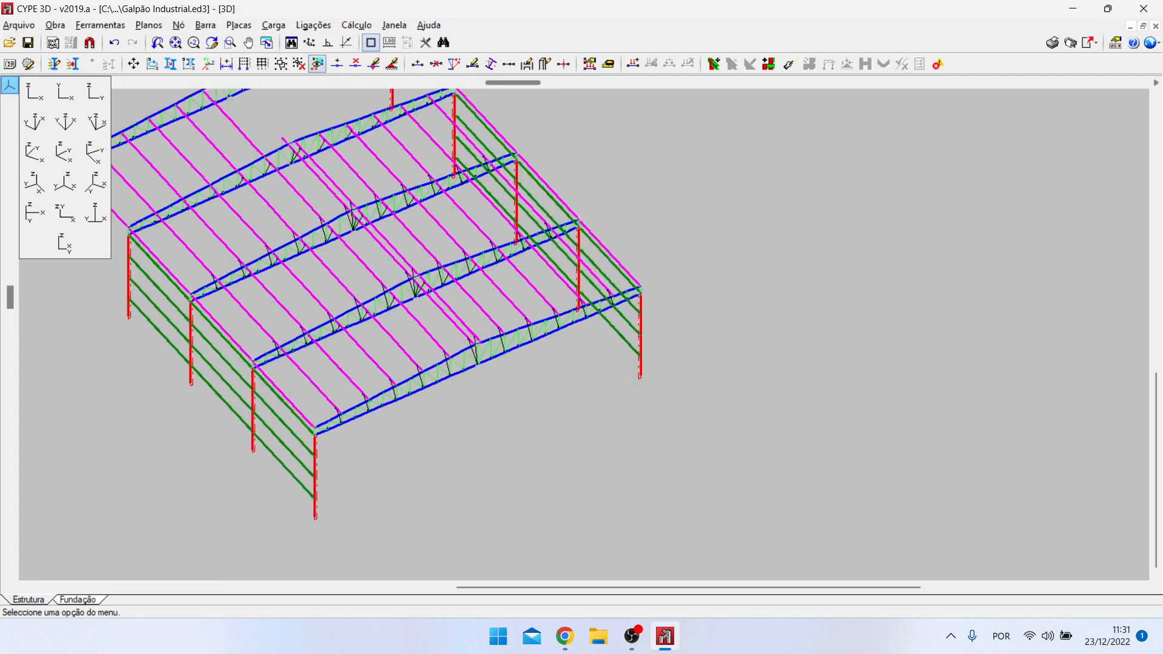
scroll(582, 424, down, 2)
scroll(436, 418, up, 3)
scroll(763, 544, down, 2)
scroll(581, 436, up, 1)
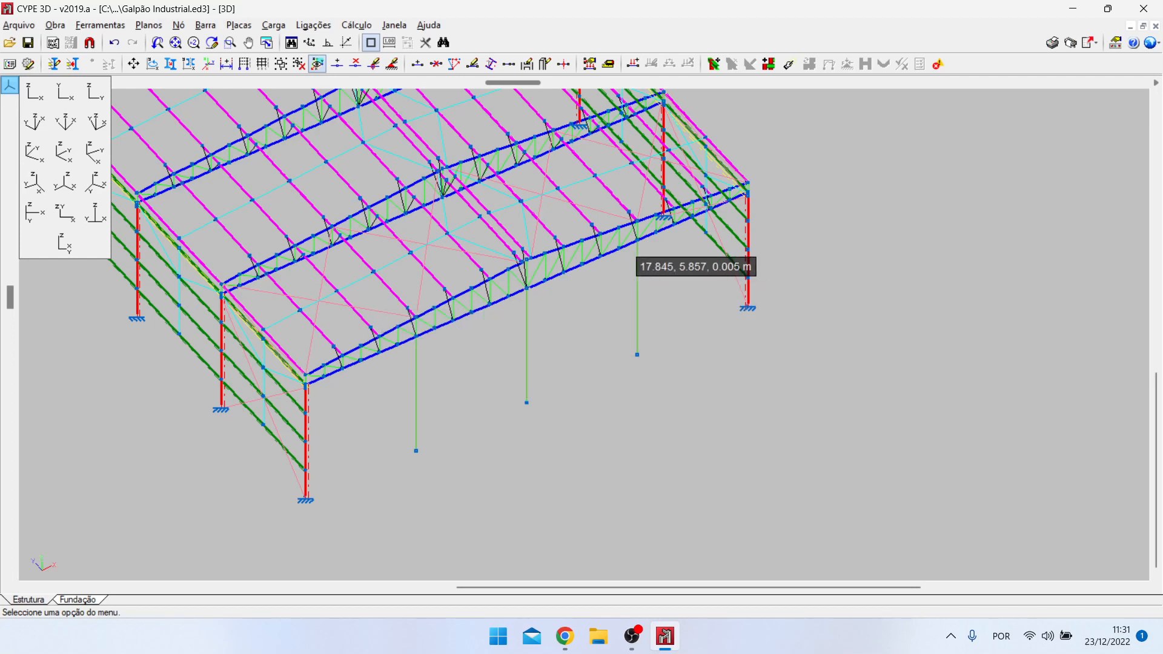
scroll(407, 349, up, 2)
scroll(431, 364, down, 2)
middle_drag(453, 395, 492, 470)
scroll(509, 488, up, 3)
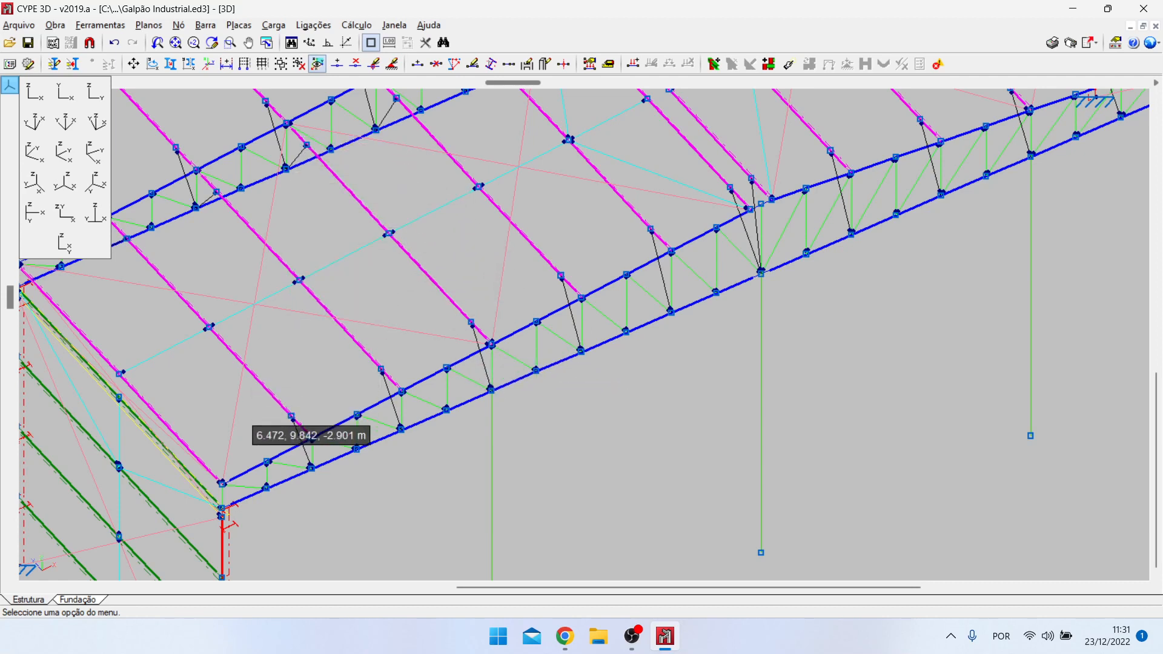
scroll(469, 451, down, 3)
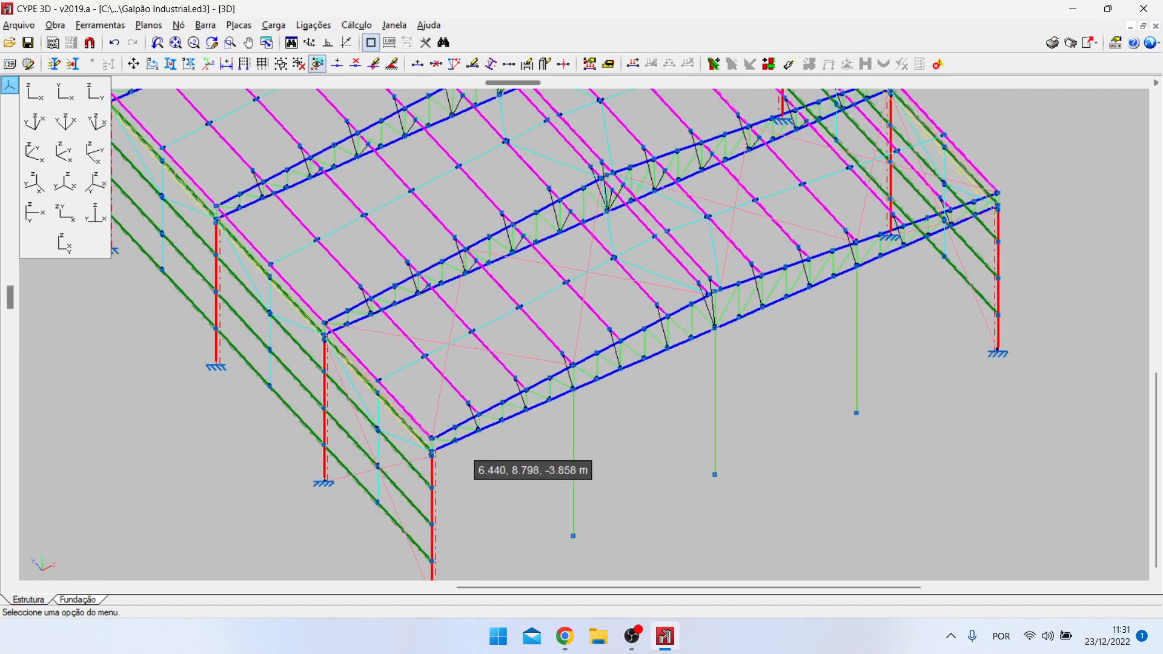
scroll(370, 391, up, 3)
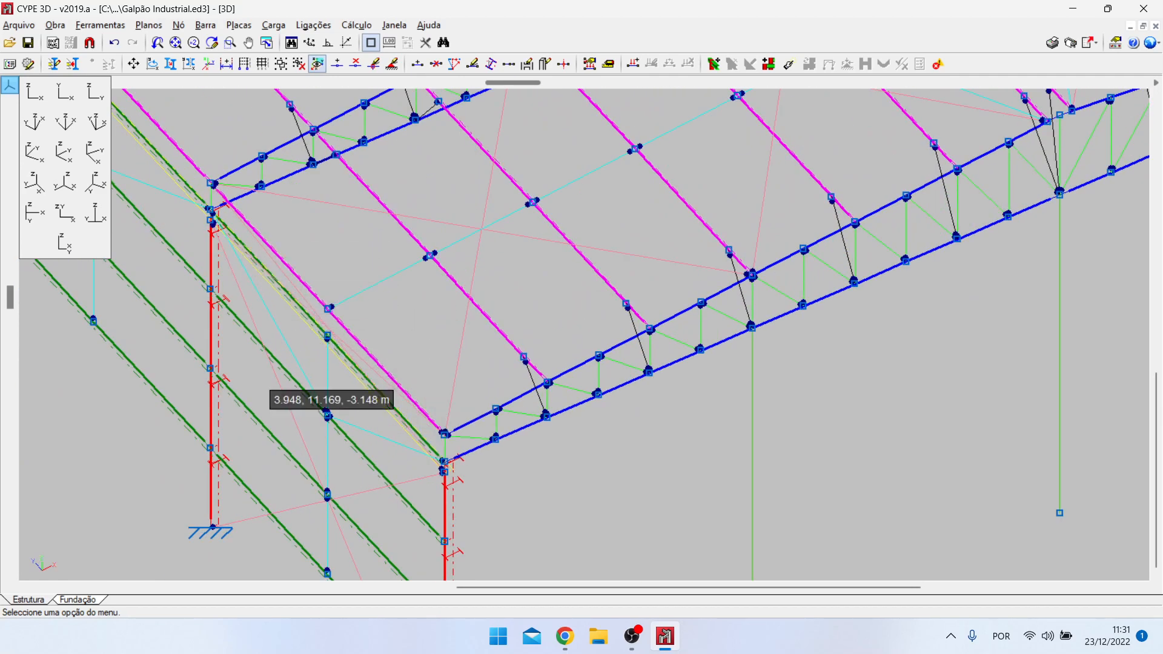
scroll(358, 518, down, 3)
scroll(363, 533, up, 2)
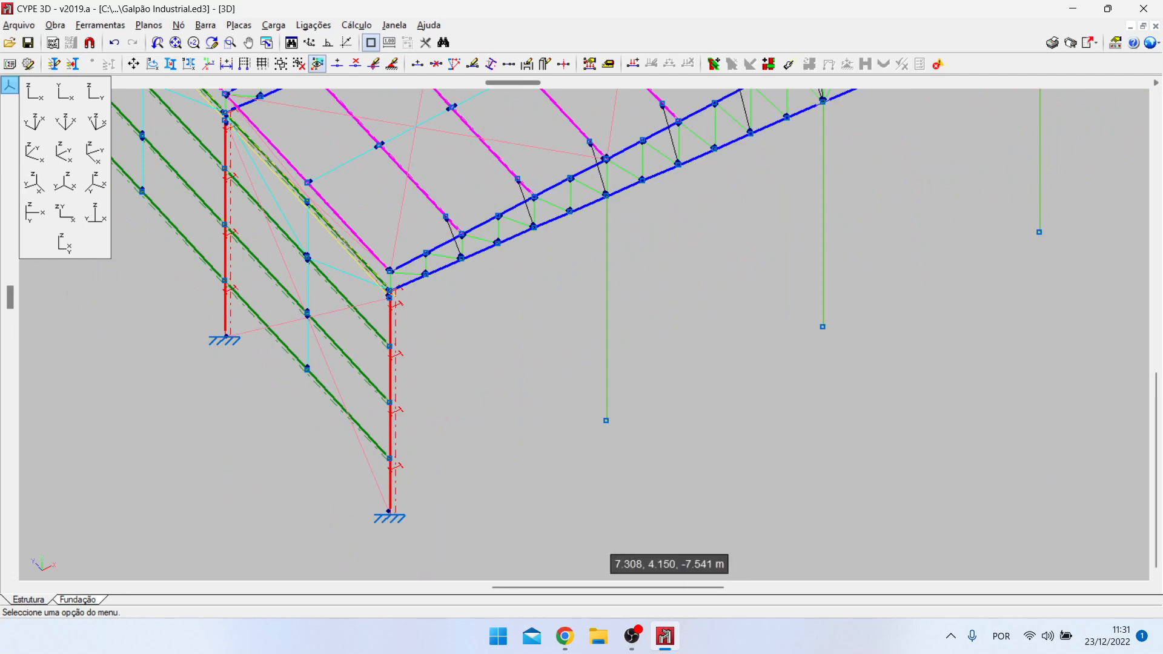
scroll(433, 485, down, 3)
scroll(530, 385, up, 2)
scroll(487, 371, up, 3)
scroll(401, 445, down, 2)
scroll(446, 406, up, 2)
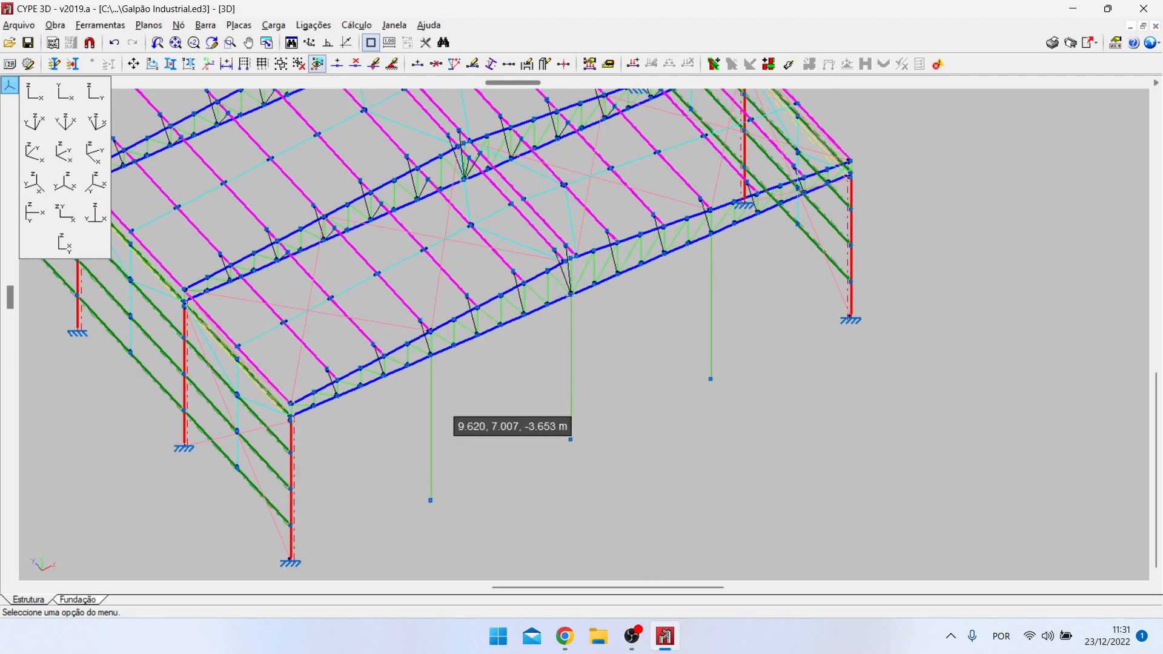
scroll(451, 393, up, 1)
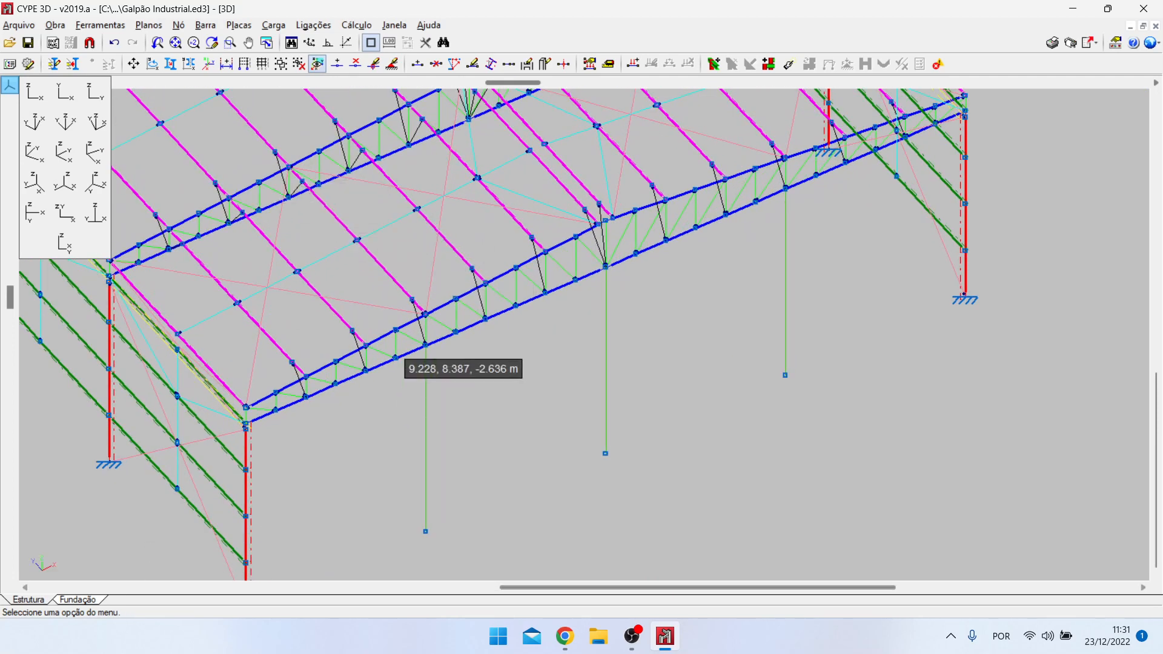
scroll(418, 364, up, 1)
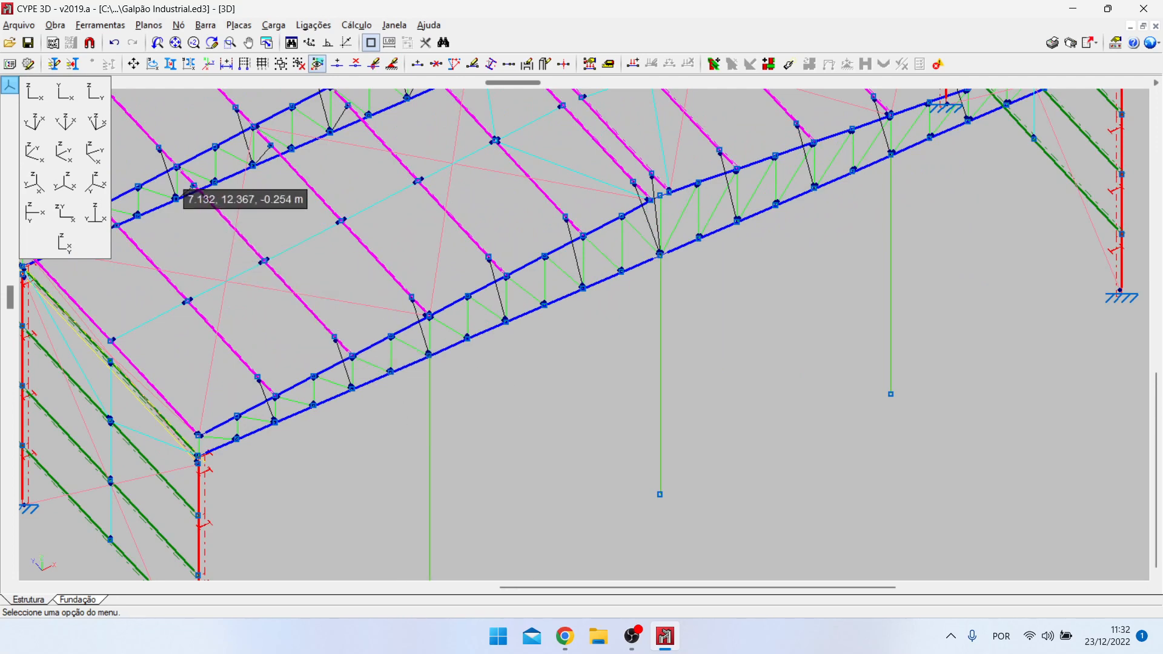
scroll(649, 485, down, 4)
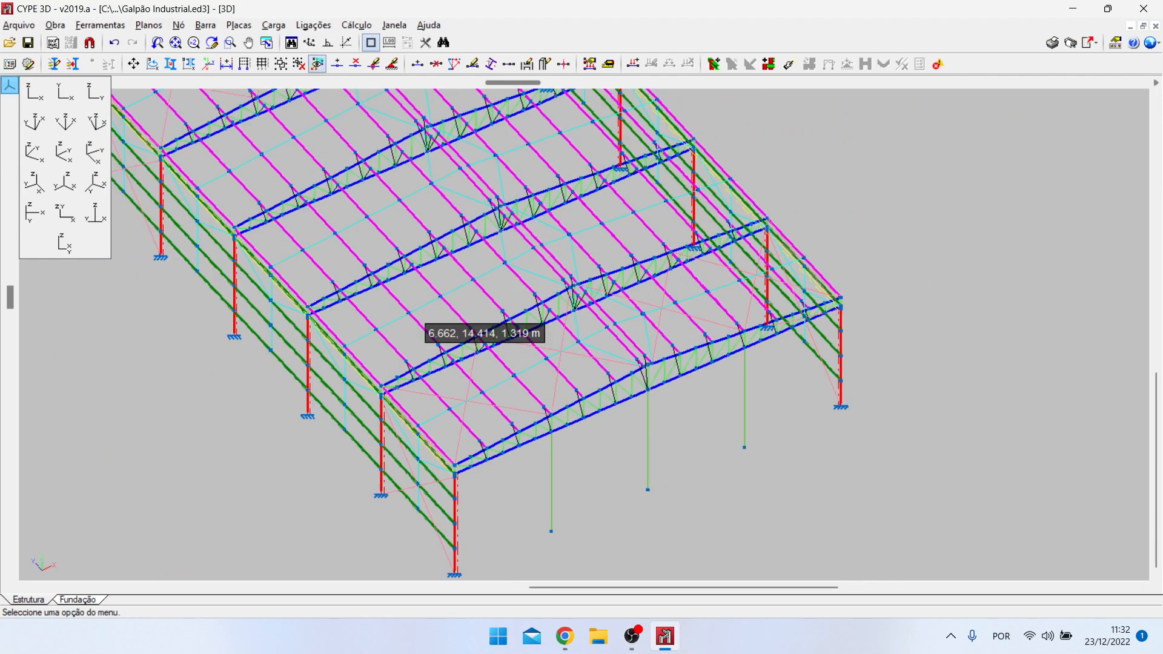
scroll(366, 303, up, 3)
scroll(421, 349, down, 5)
scroll(442, 424, up, 6)
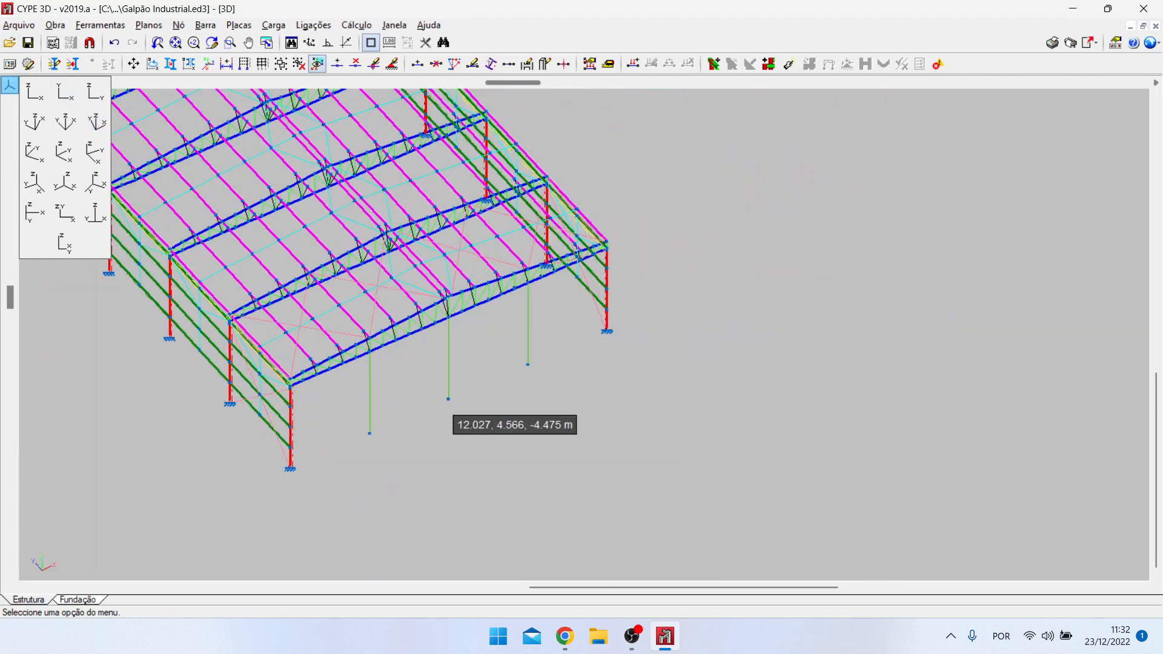
scroll(445, 431, down, 5)
scroll(452, 451, up, 5)
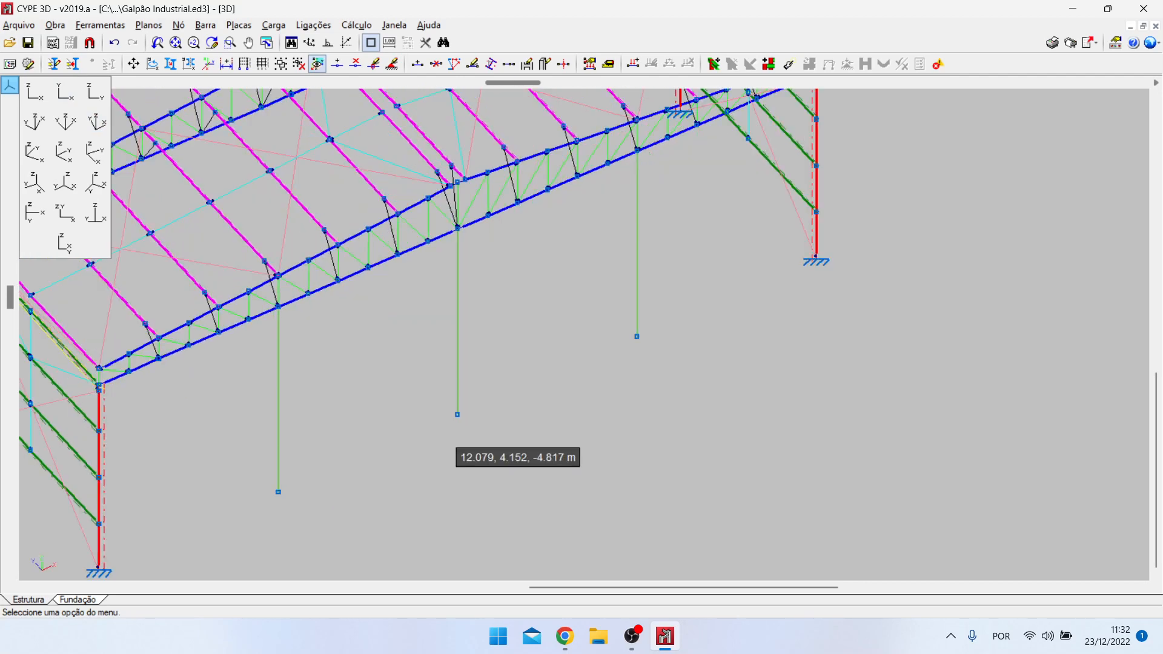
scroll(424, 388, down, 5)
scroll(364, 442, up, 5)
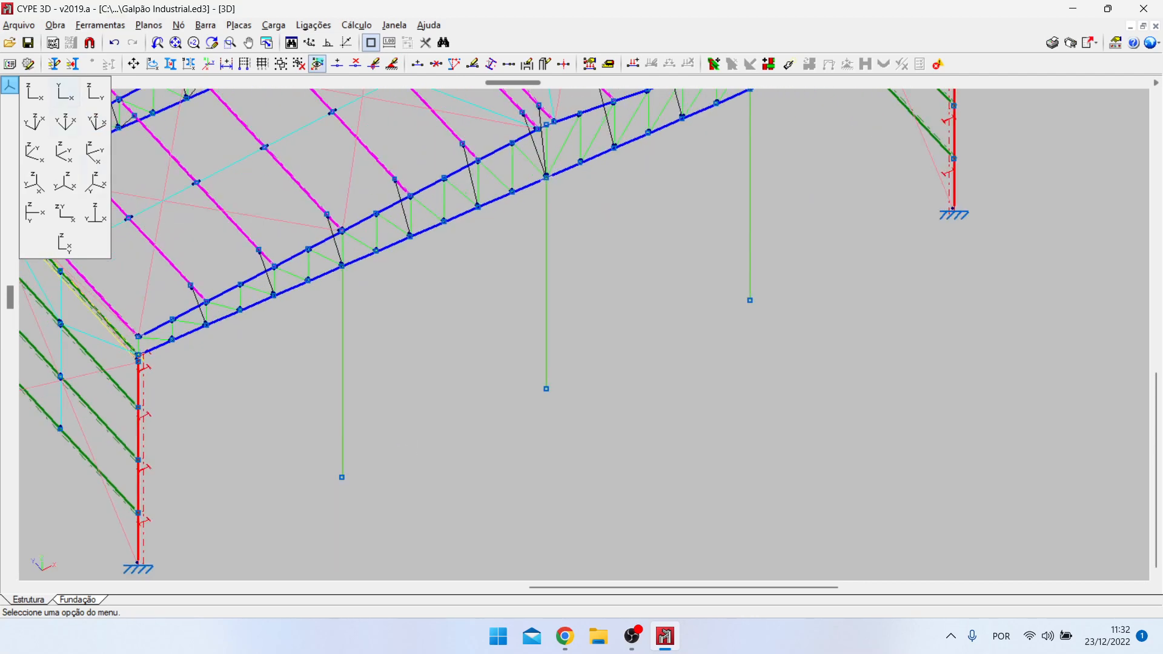
Step: Assign a fixed external support to the base nodes of the three intermediate front columns
click(179, 25)
click(243, 122)
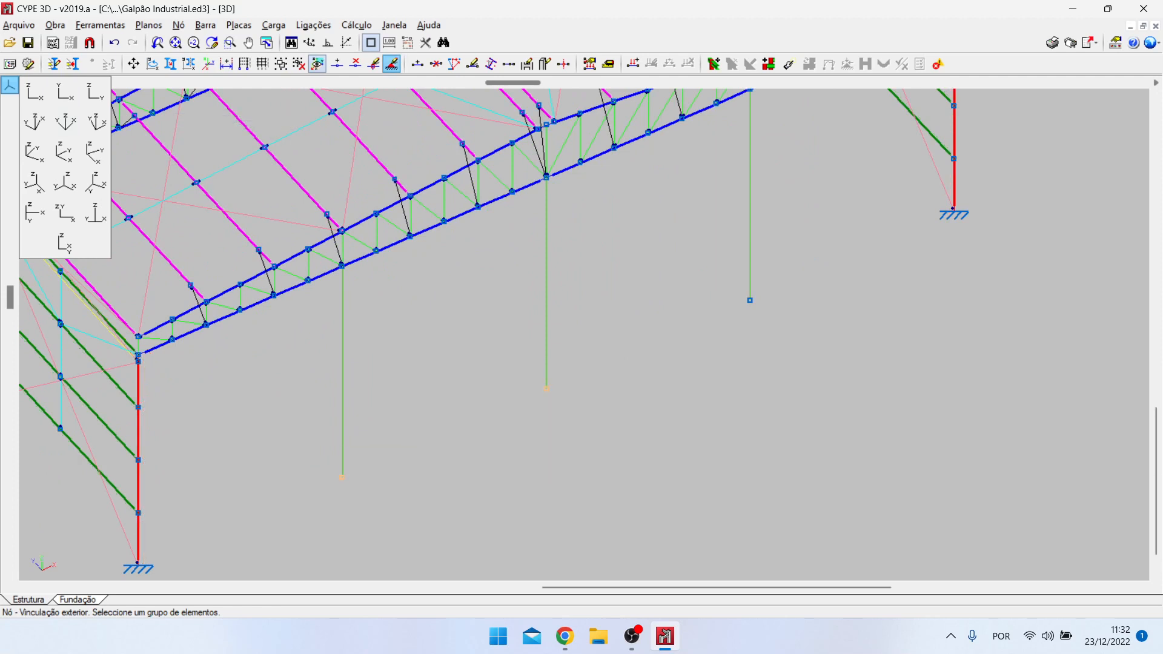
right_click(750, 301)
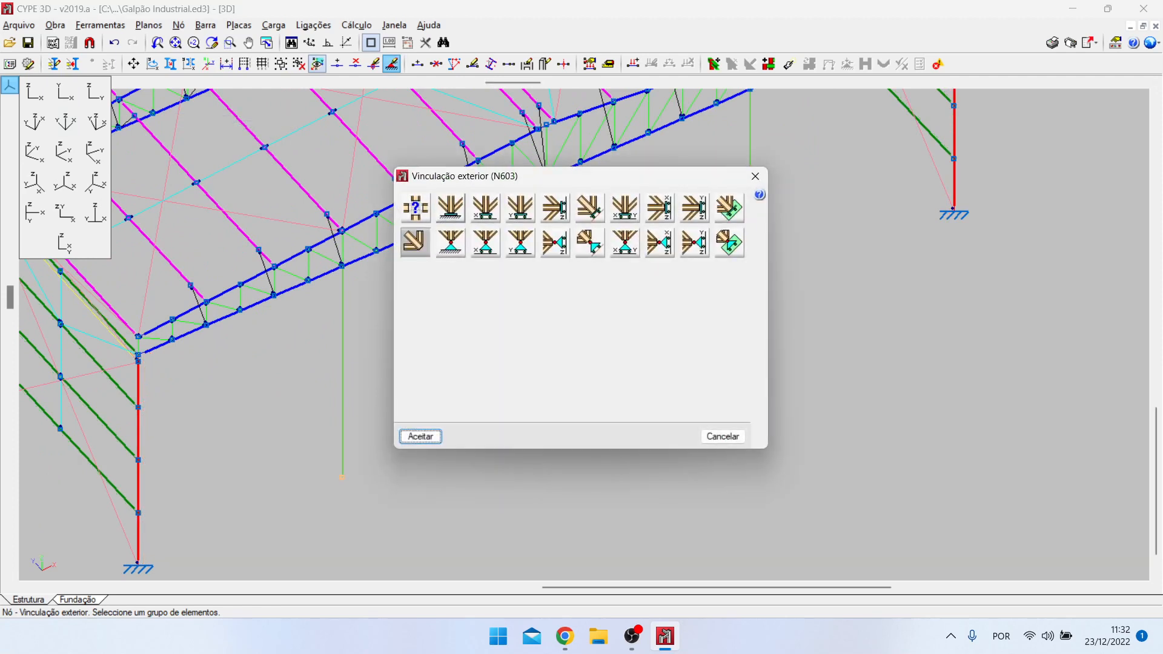
click(451, 208)
click(421, 437)
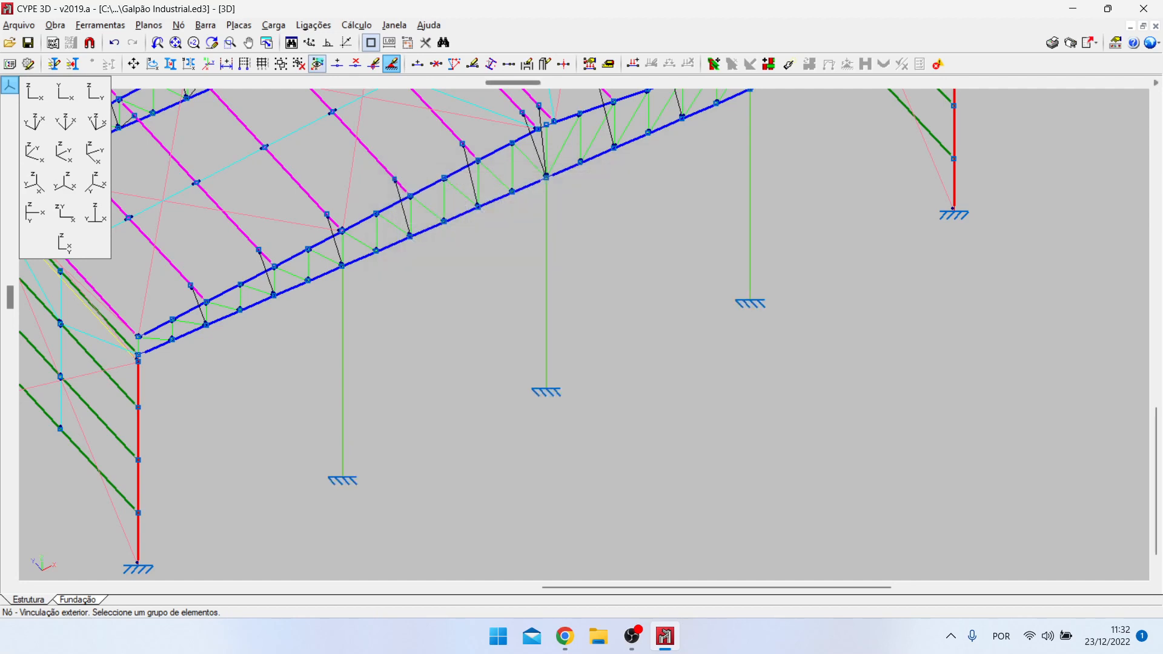
scroll(285, 479, down, 3)
scroll(294, 497, up, 2)
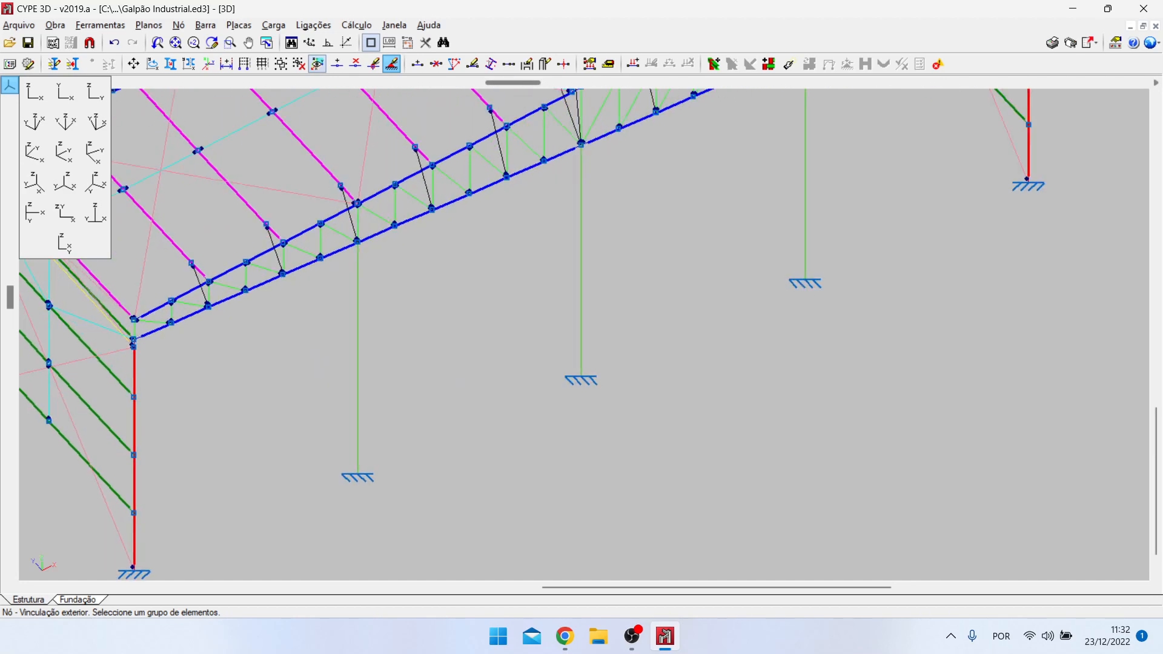
scroll(234, 402, down, 3)
click(206, 26)
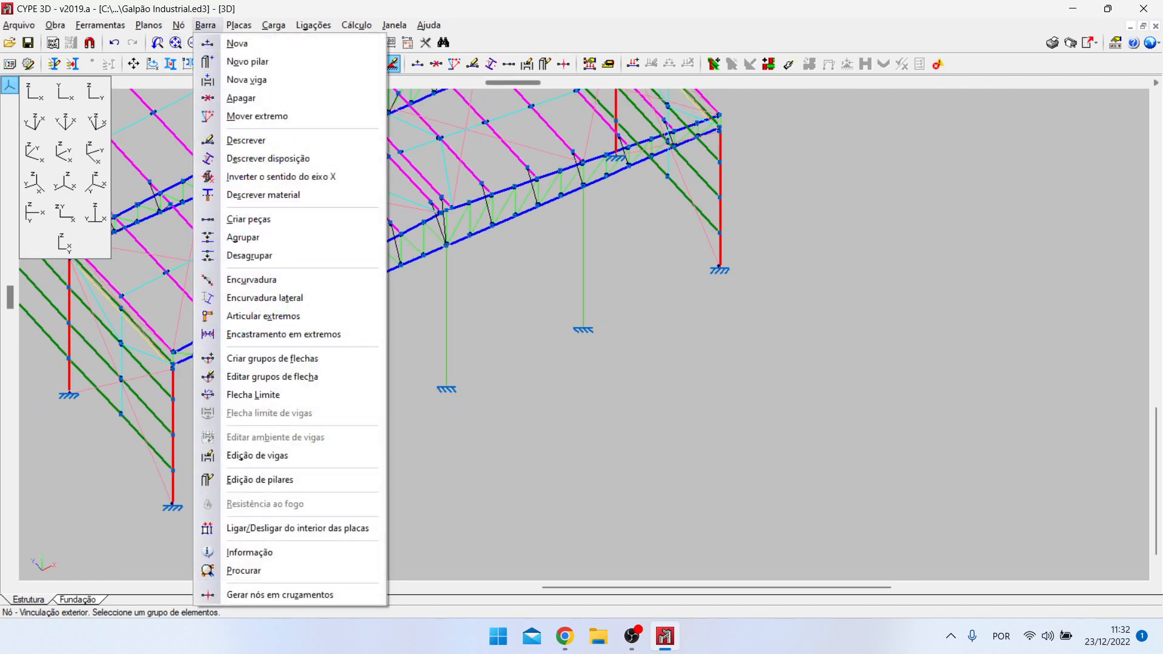
click(530, 405)
click(453, 462)
scroll(735, 480, down, 2)
scroll(572, 480, up, 2)
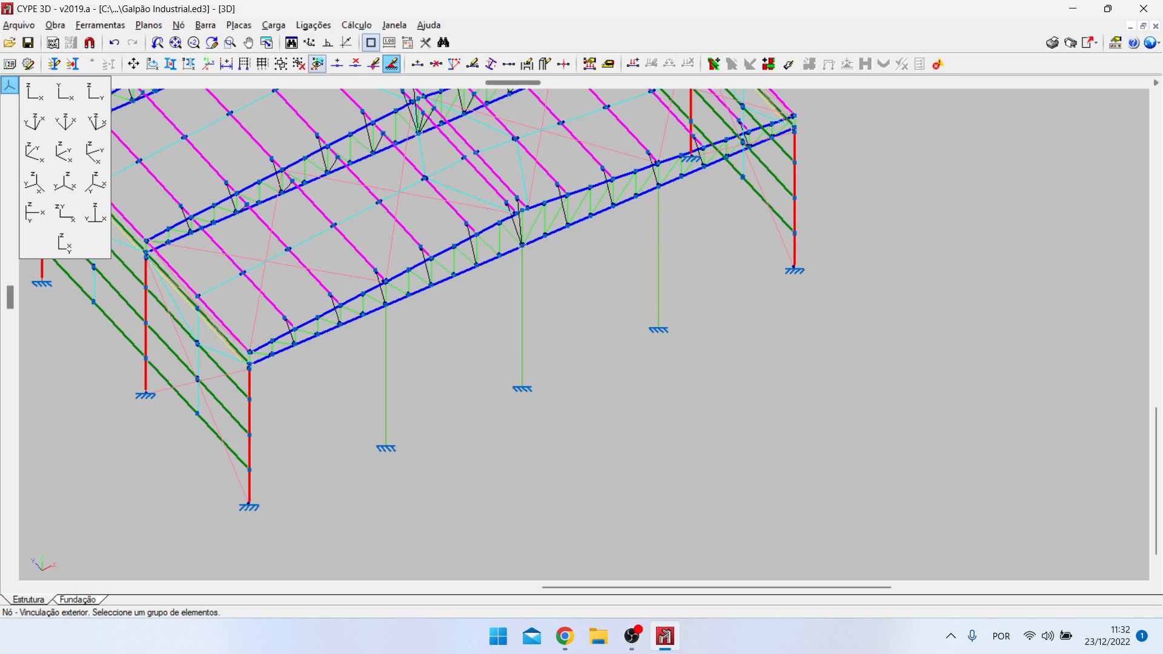
Step: Select the base nodes of the three intermediate front columns and examine their fixed supports from near and far
drag(360, 511, 729, 325)
drag(618, 443, 579, 472)
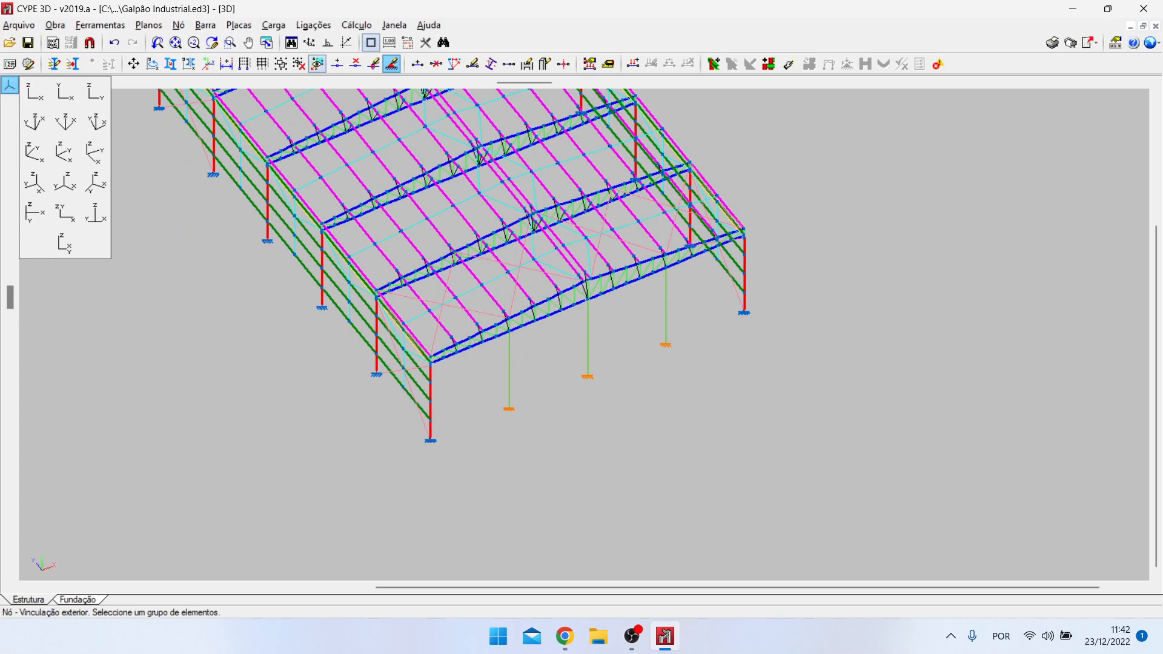
scroll(568, 333, up, 2)
scroll(780, 270, up, 3)
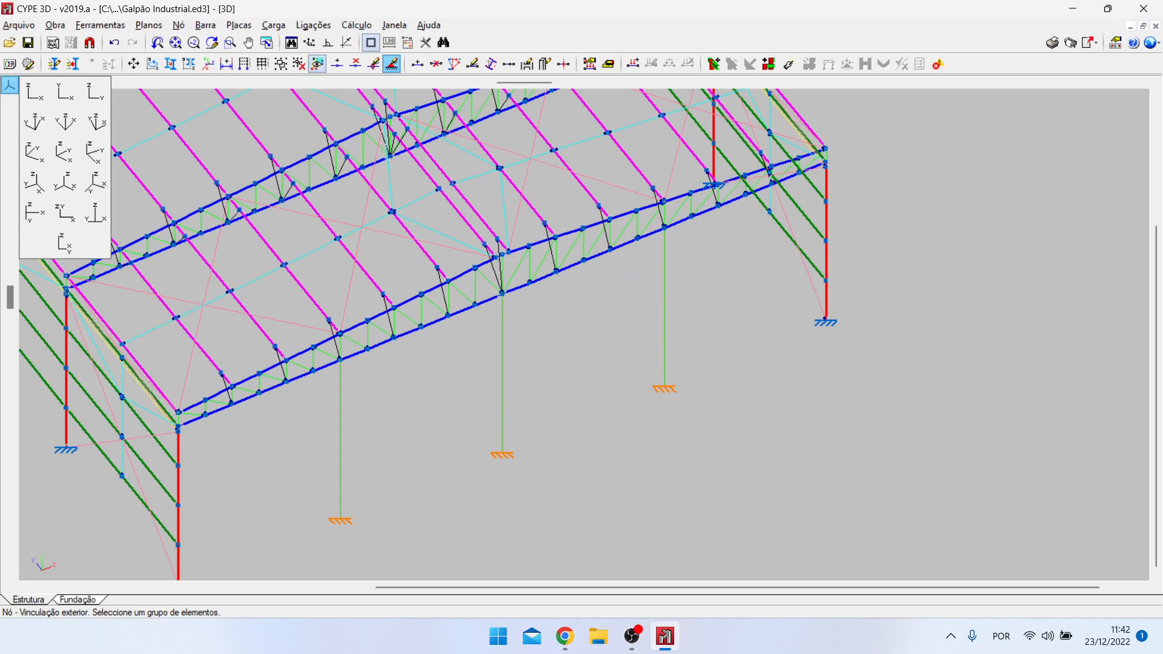
scroll(589, 298, down, 3)
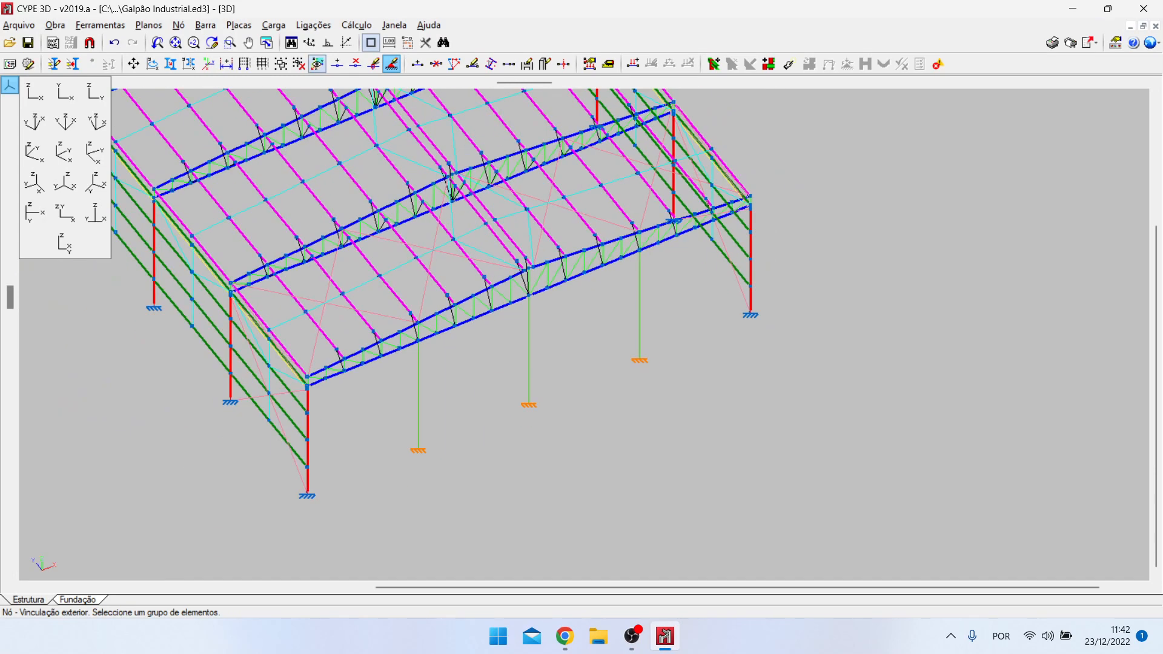
scroll(460, 442, up, 3)
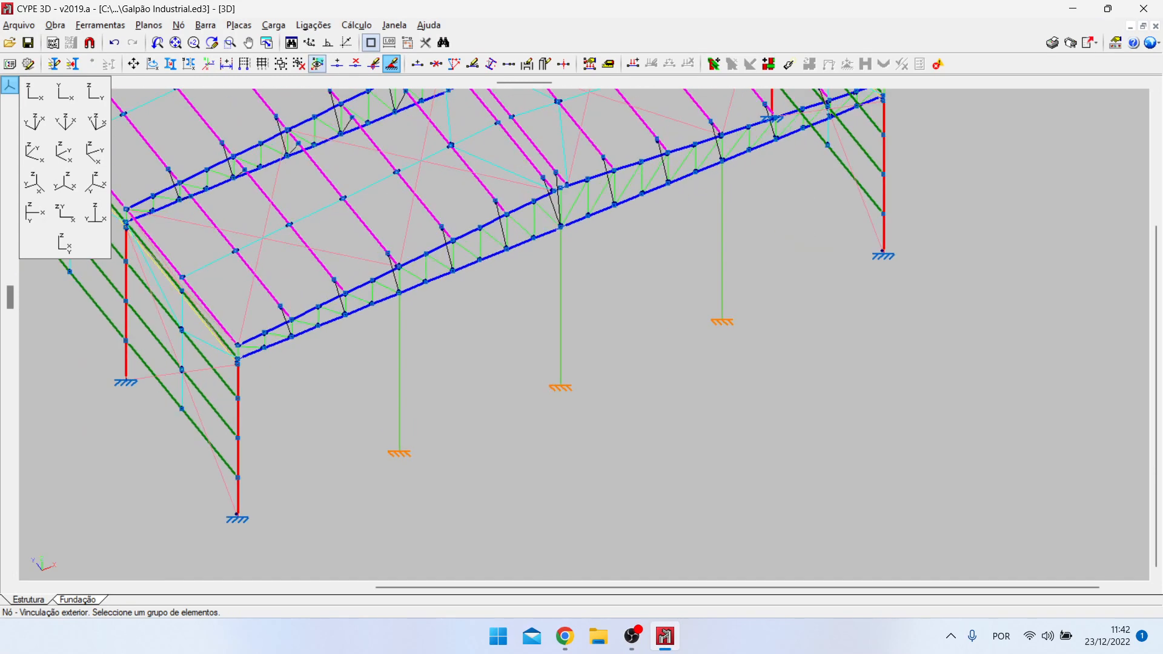
scroll(497, 366, up, 2)
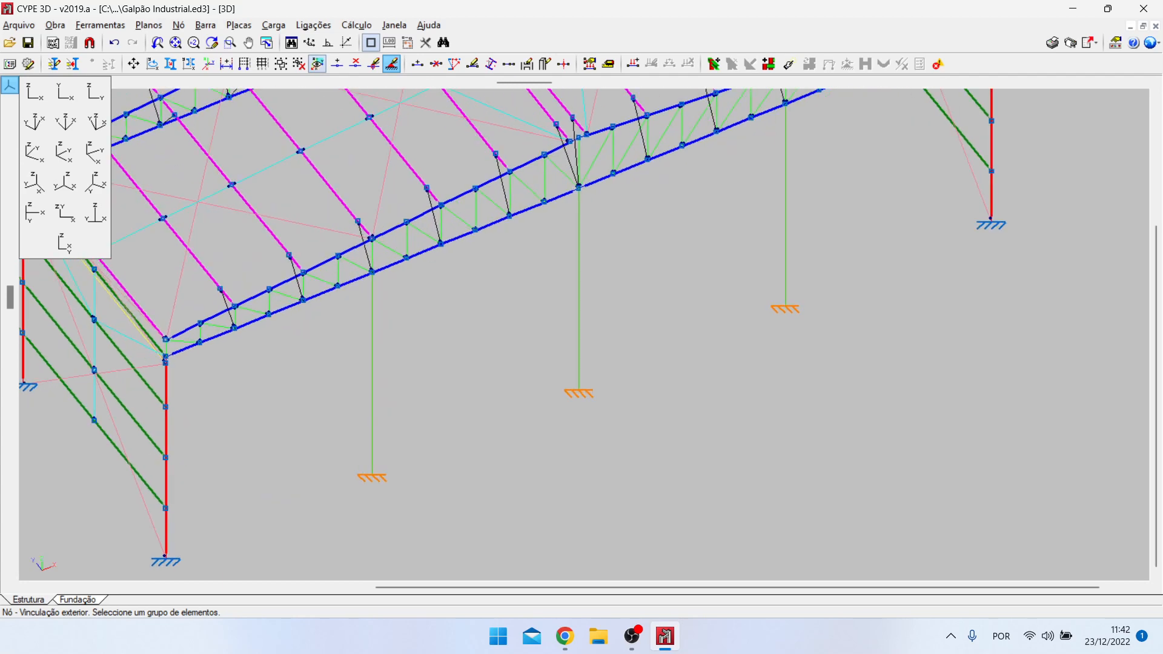
Step: Describe the three intermediate front columns as single steel I-profiles from series I, size W 310 x 23.8
click(206, 24)
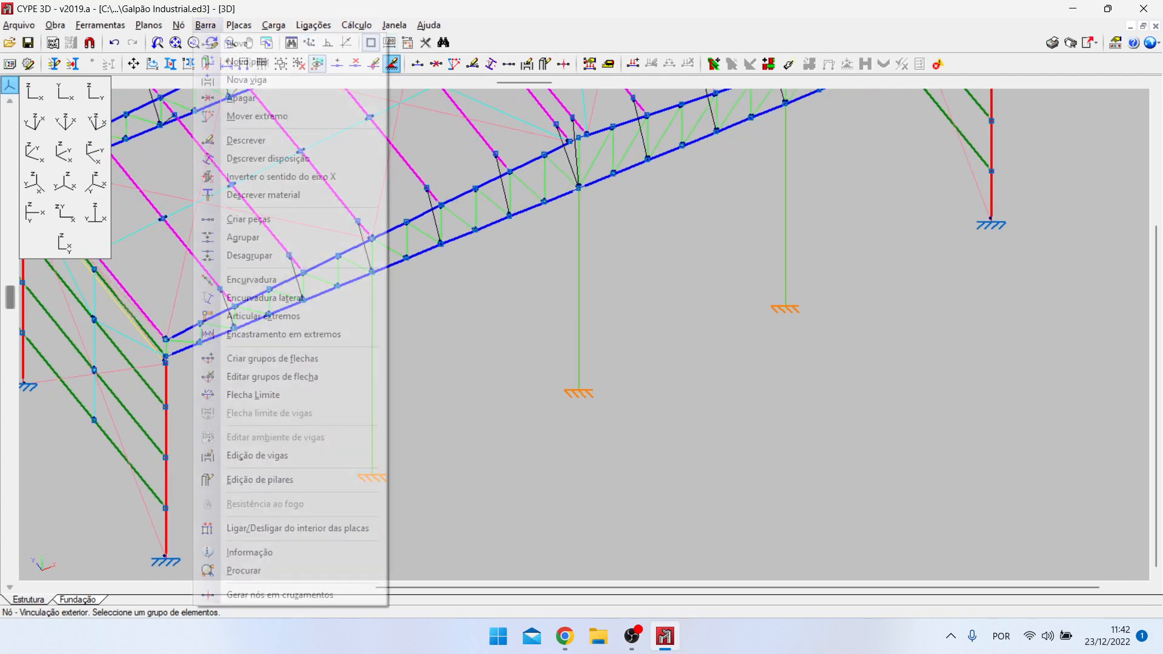
click(245, 140)
scroll(439, 394, down, 3)
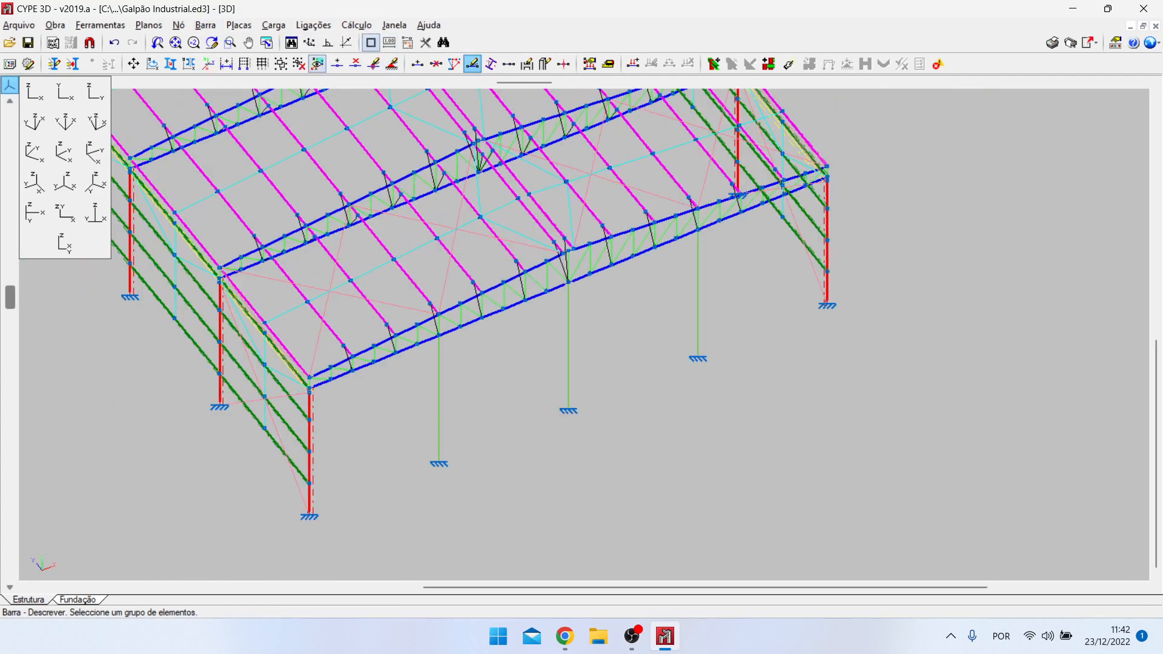
click(569, 345)
click(698, 292)
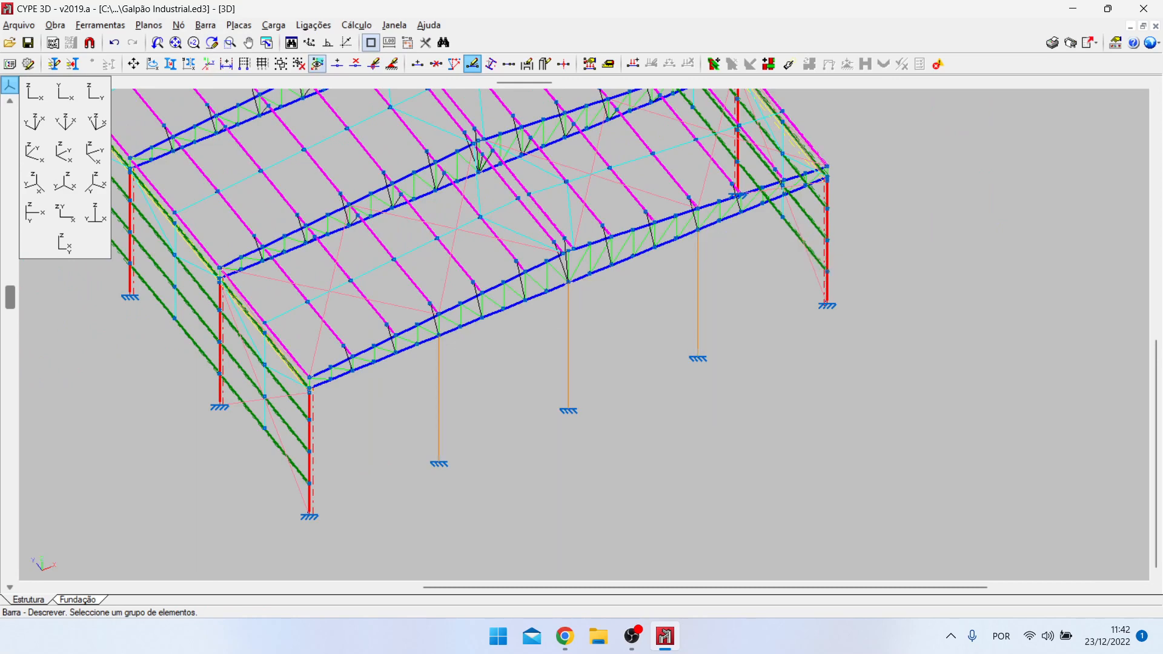
right_click(698, 293)
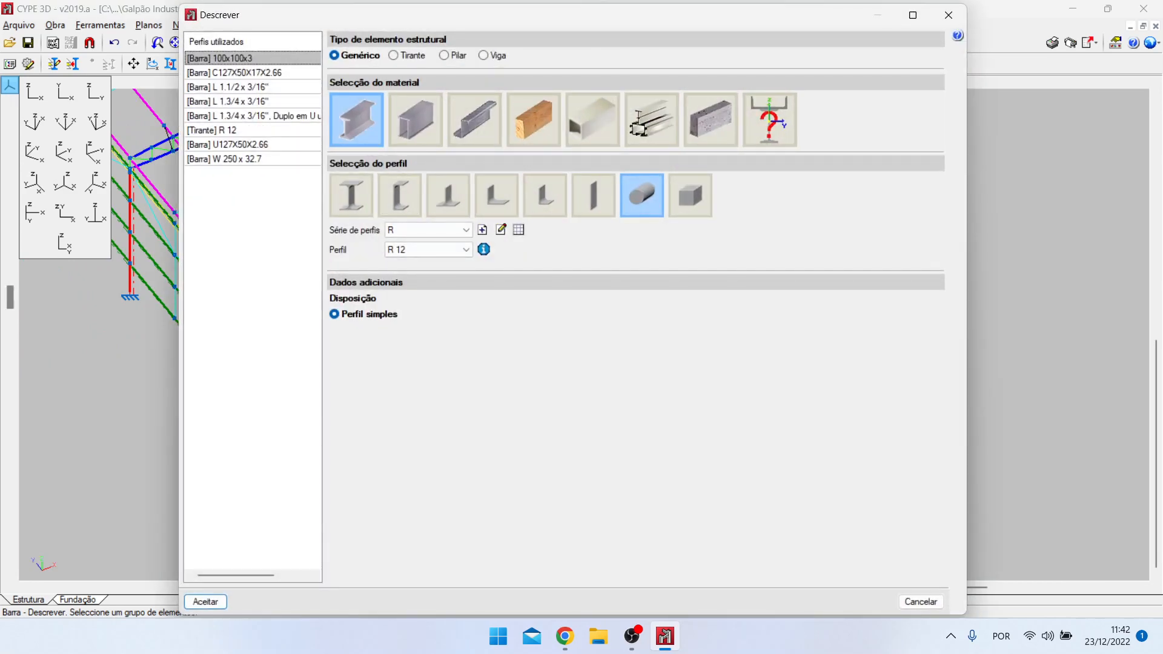
click(351, 196)
click(465, 230)
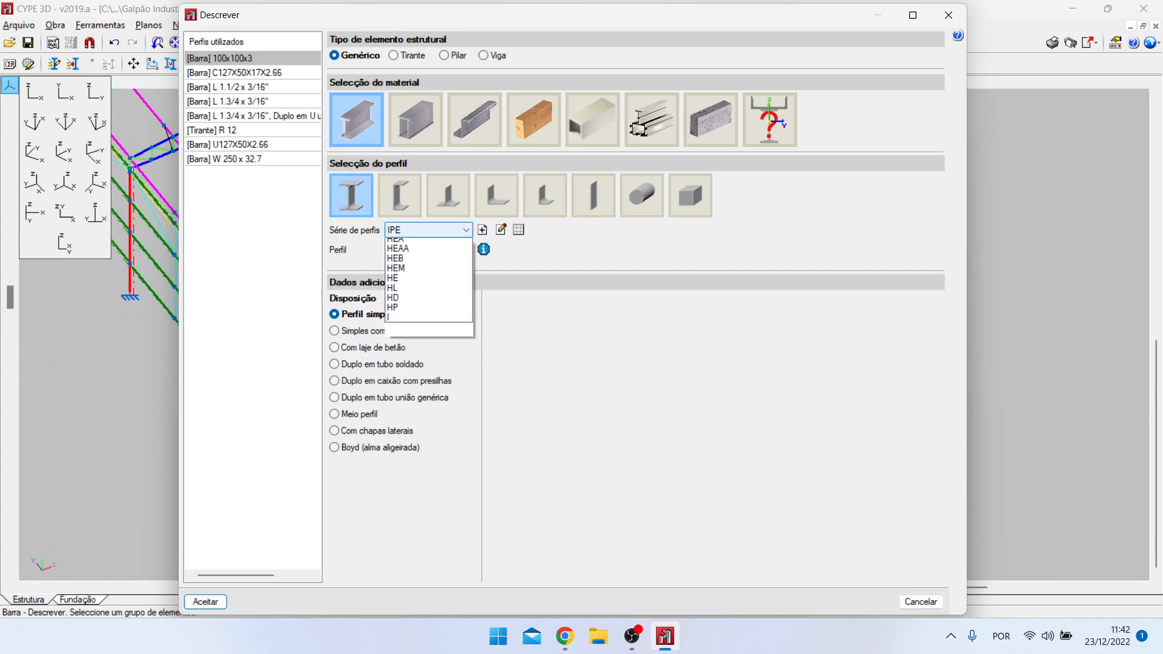
click(424, 381)
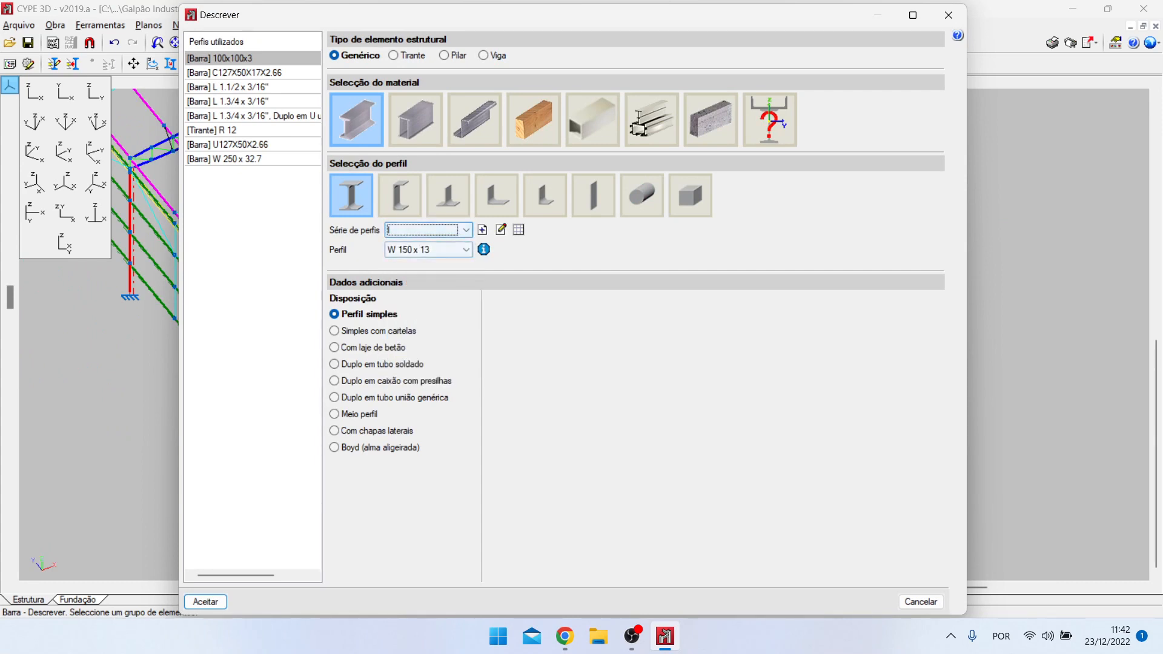
click(466, 249)
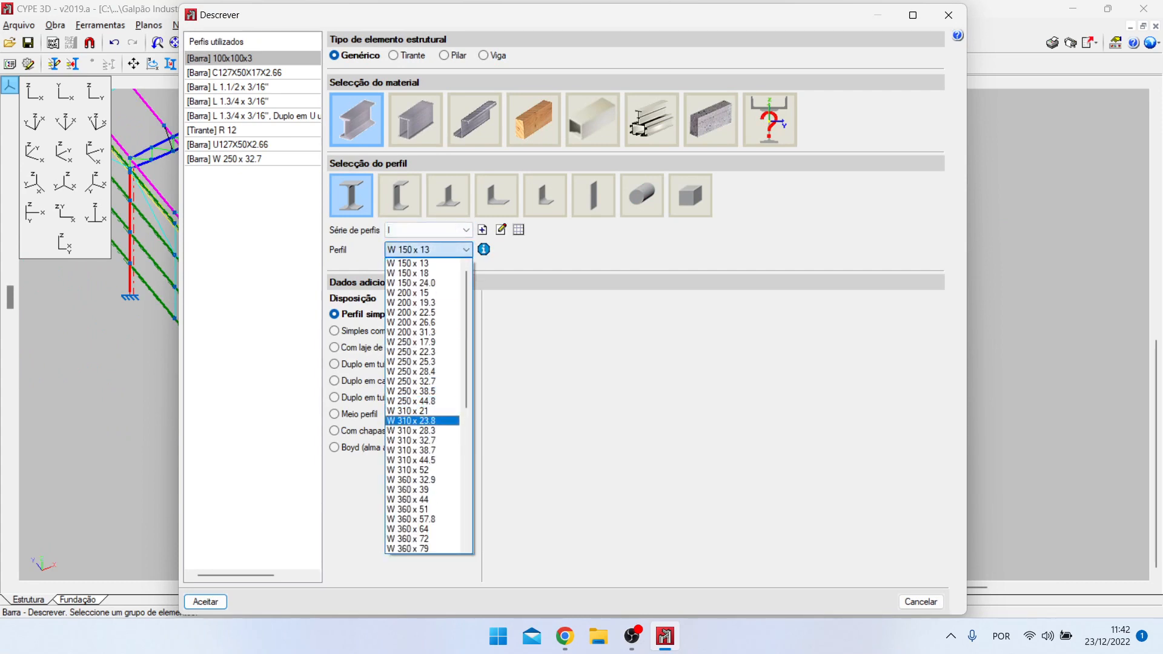
click(418, 420)
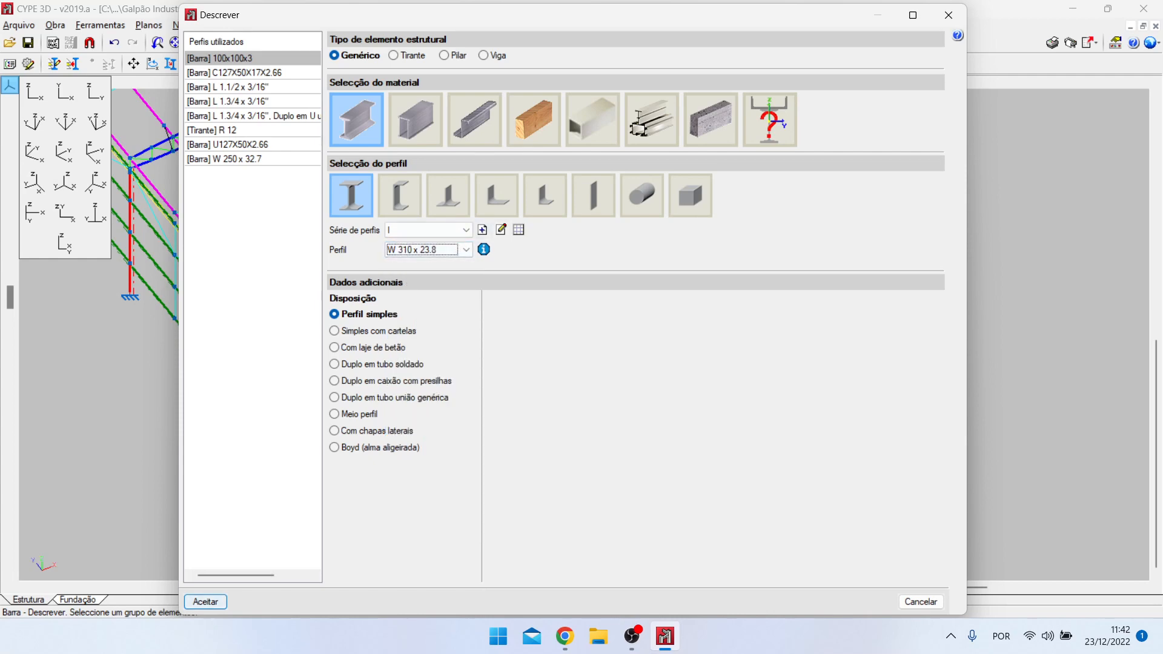
click(205, 601)
Step: Examine the section orientation and local axes of the three intermediate front columns in relation to the front truss's lower chord
scroll(569, 382, up, 8)
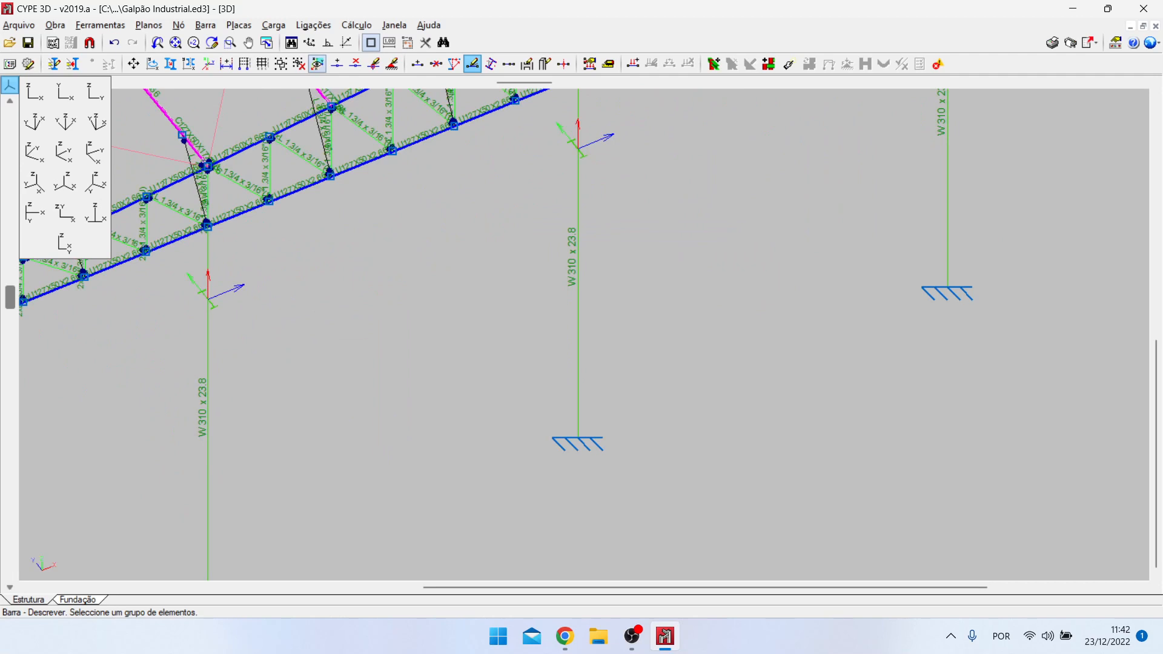
scroll(494, 408, down, 2)
scroll(560, 173, up, 4)
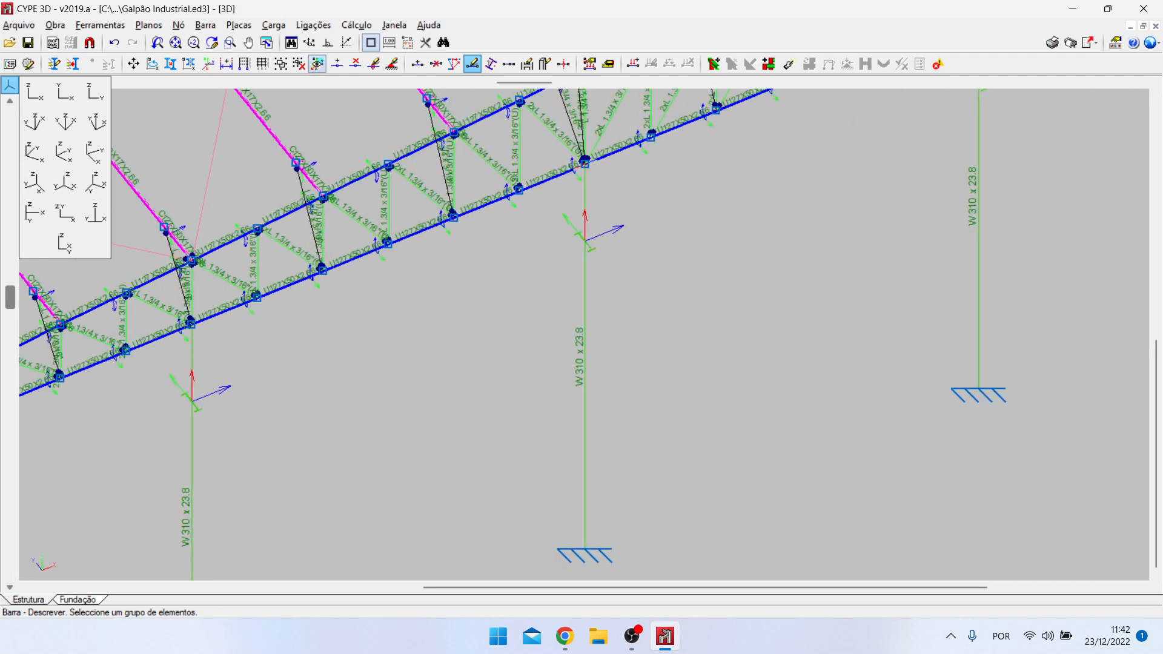
scroll(592, 264, up, 2)
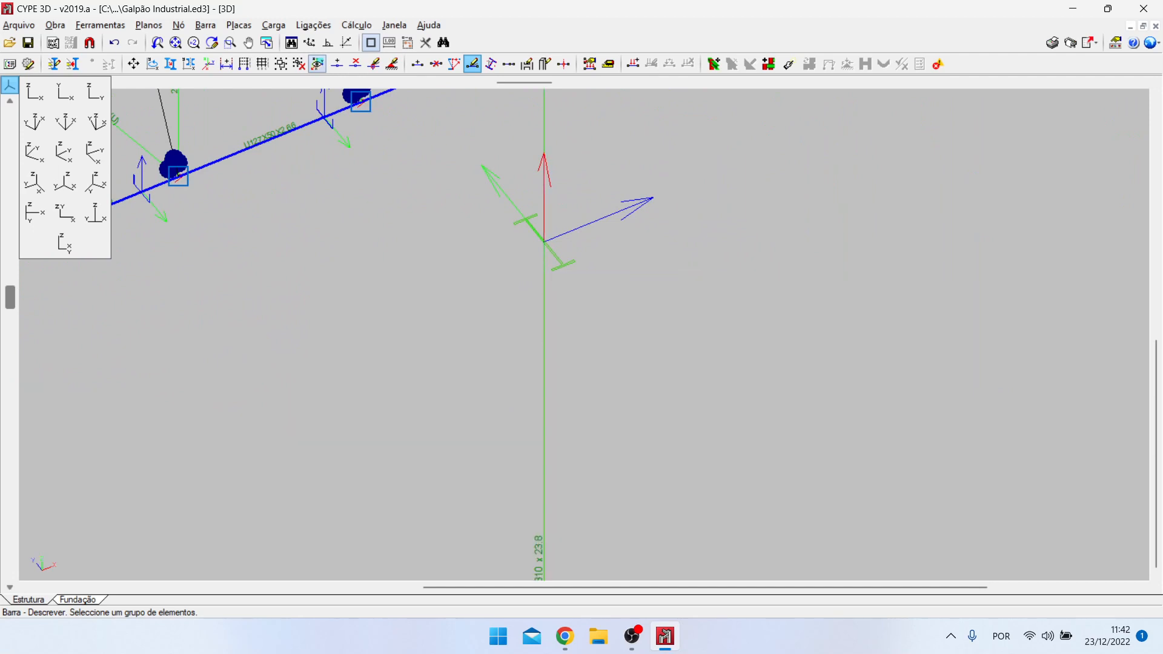
scroll(600, 243, down, 5)
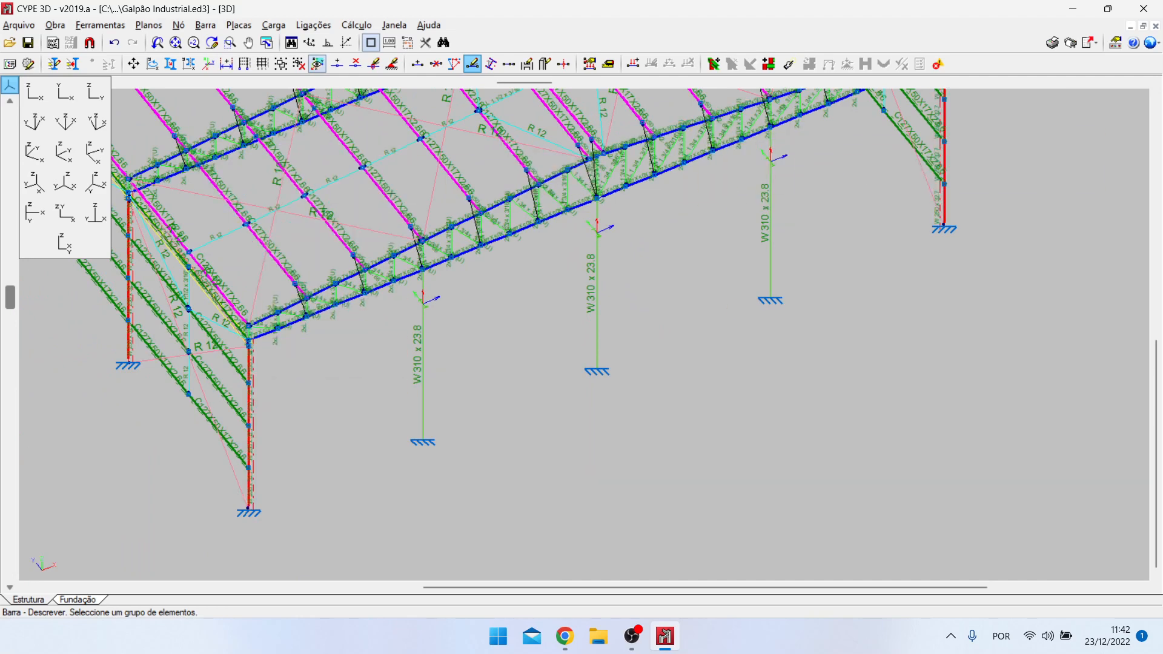
scroll(605, 312, up, 2)
scroll(750, 246, down, 4)
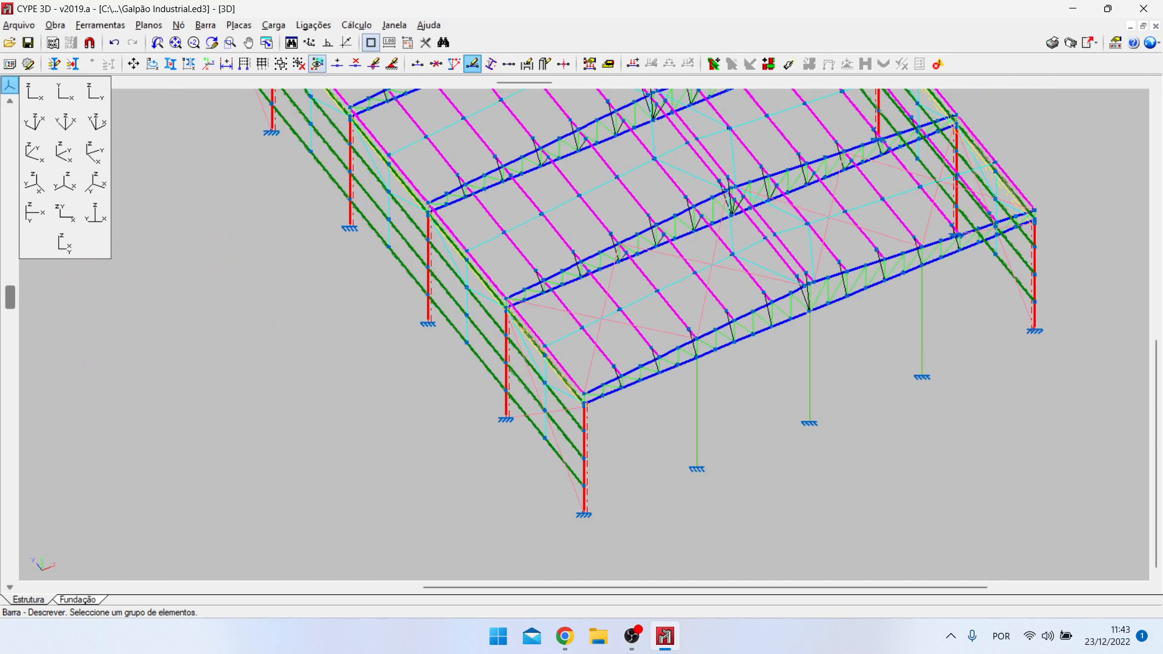
scroll(750, 246, up, 5)
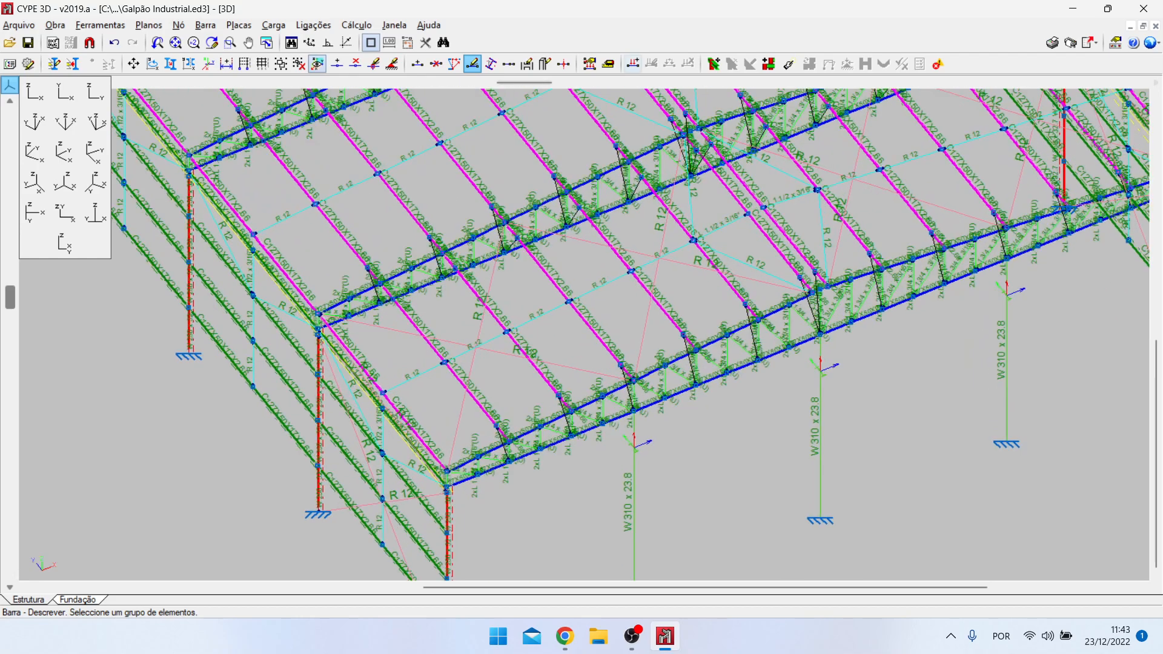
scroll(560, 339, up, 6)
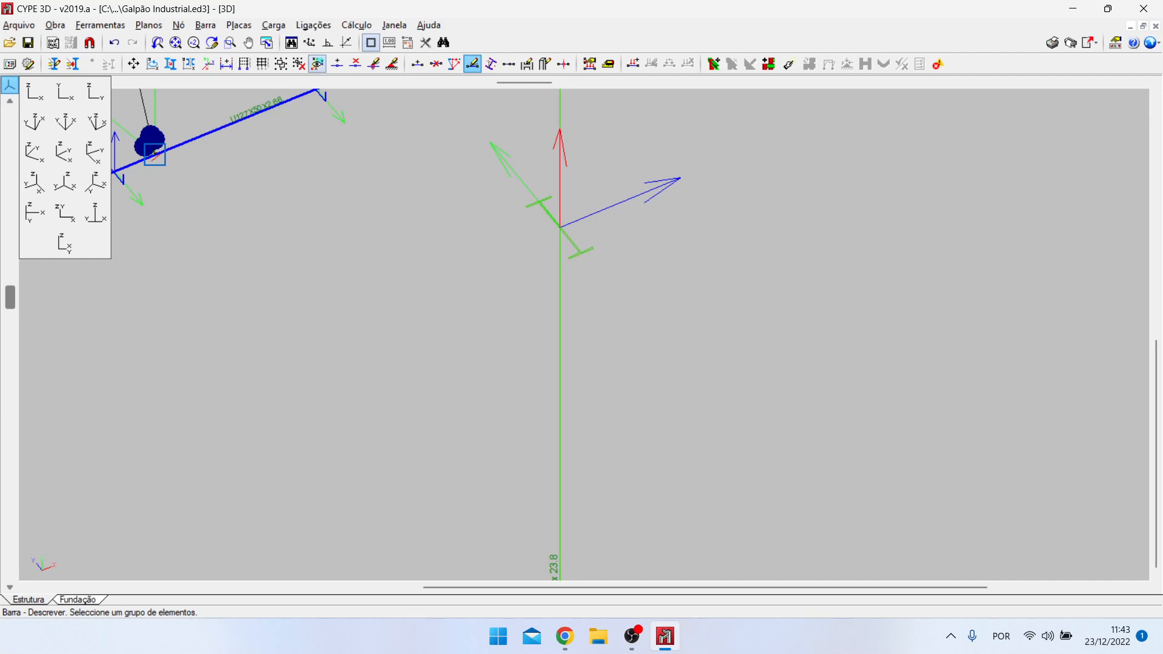
scroll(585, 333, down, 5)
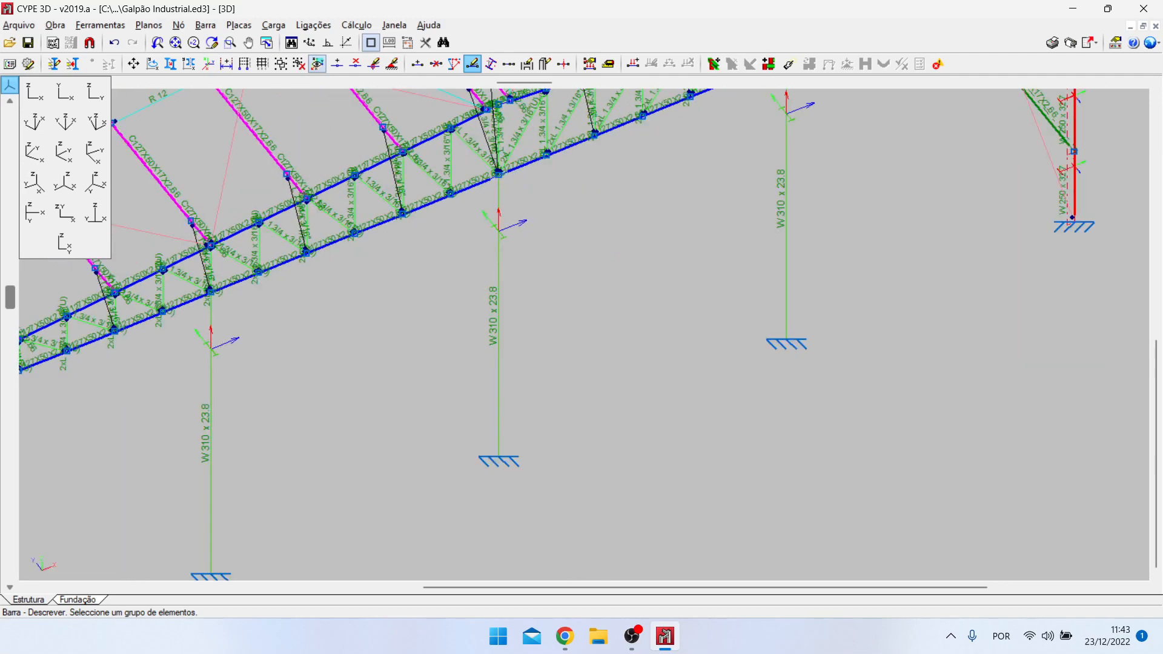
scroll(598, 302, down, 3)
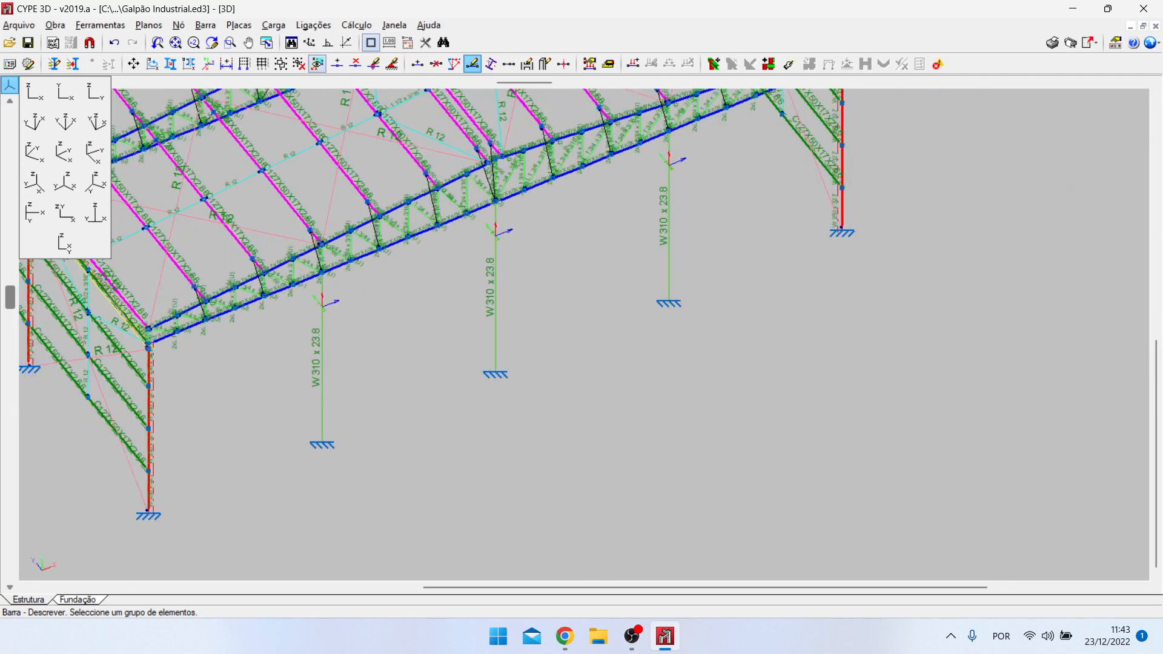
scroll(340, 360, up, 4)
scroll(364, 285, down, 4)
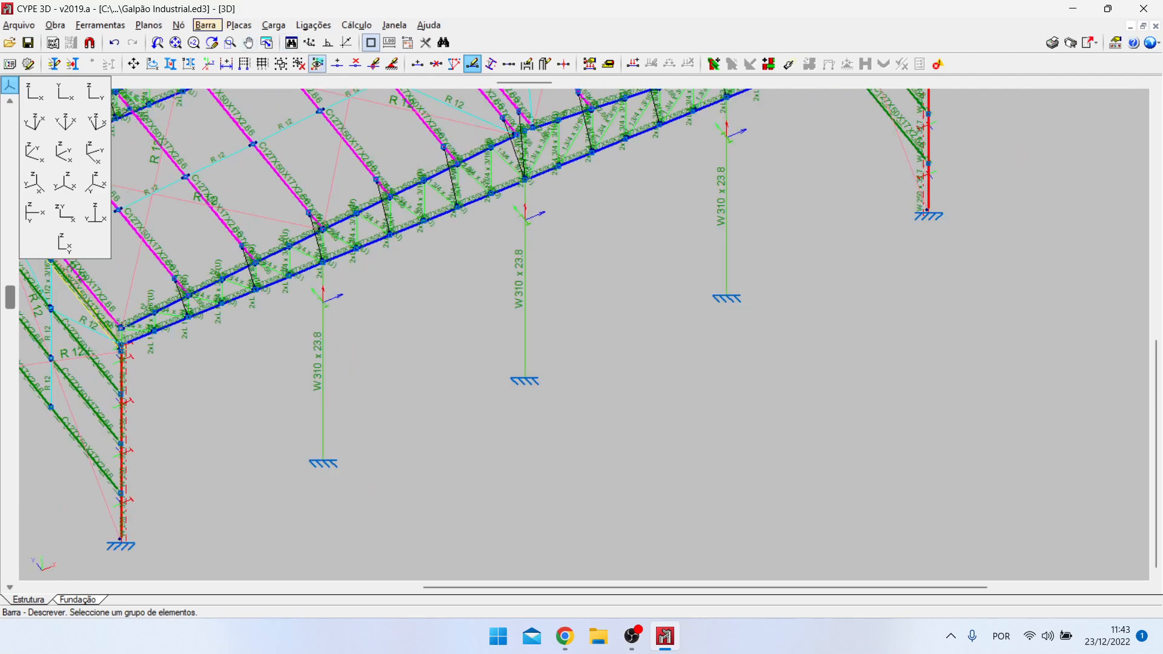
Step: Set the arrangement of the three intermediate front columns so the bar axis passes through the midpoint of the profile's lower flange
click(206, 25)
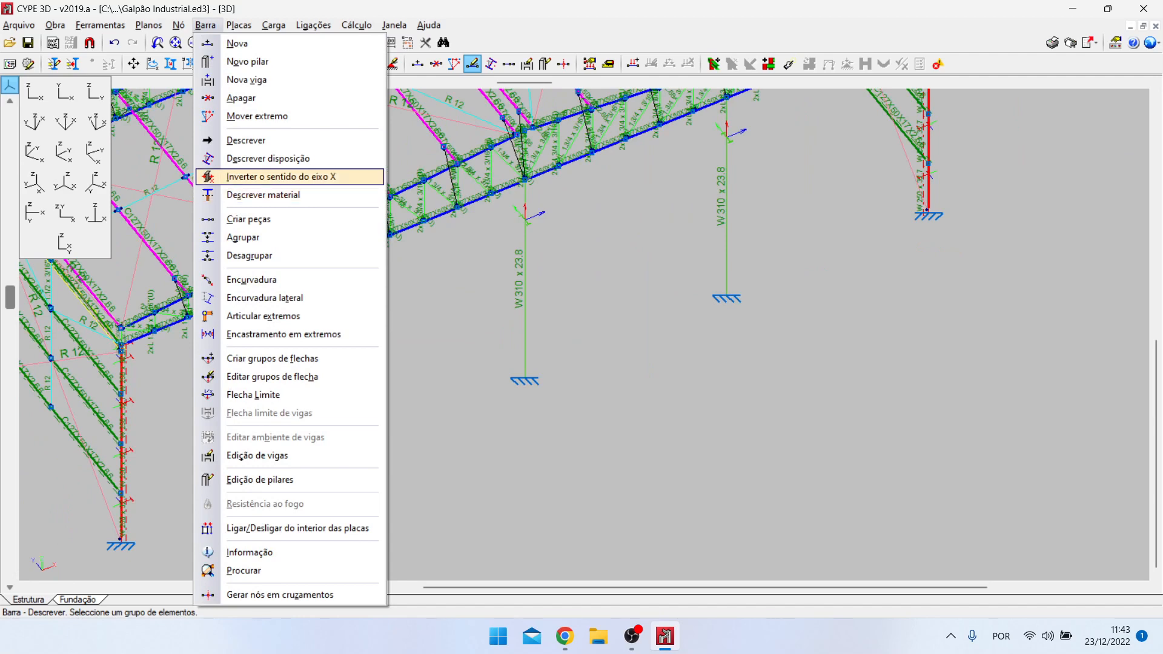
click(267, 158)
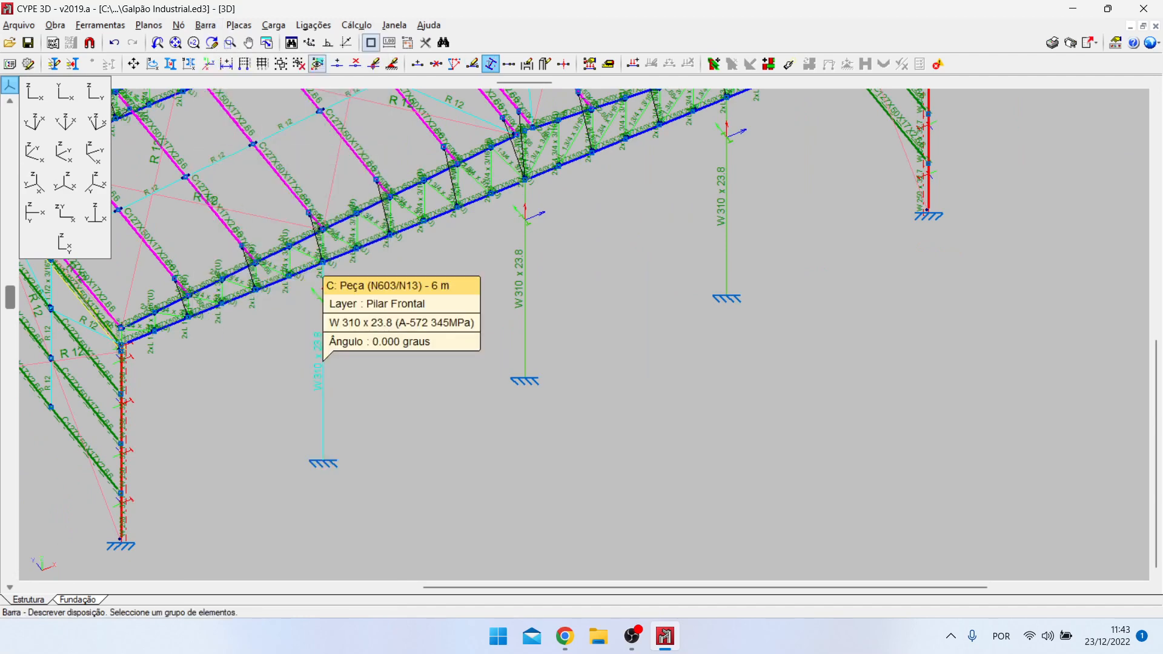
click(324, 363)
scroll(515, 303, up, 3)
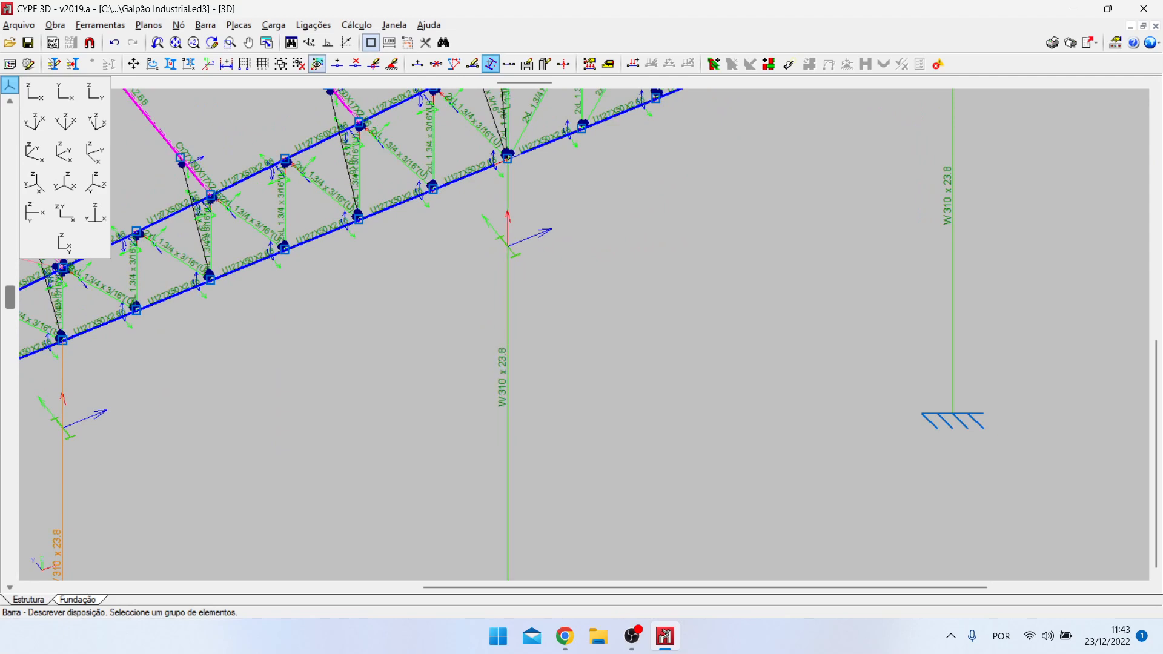
scroll(467, 254, down, 3)
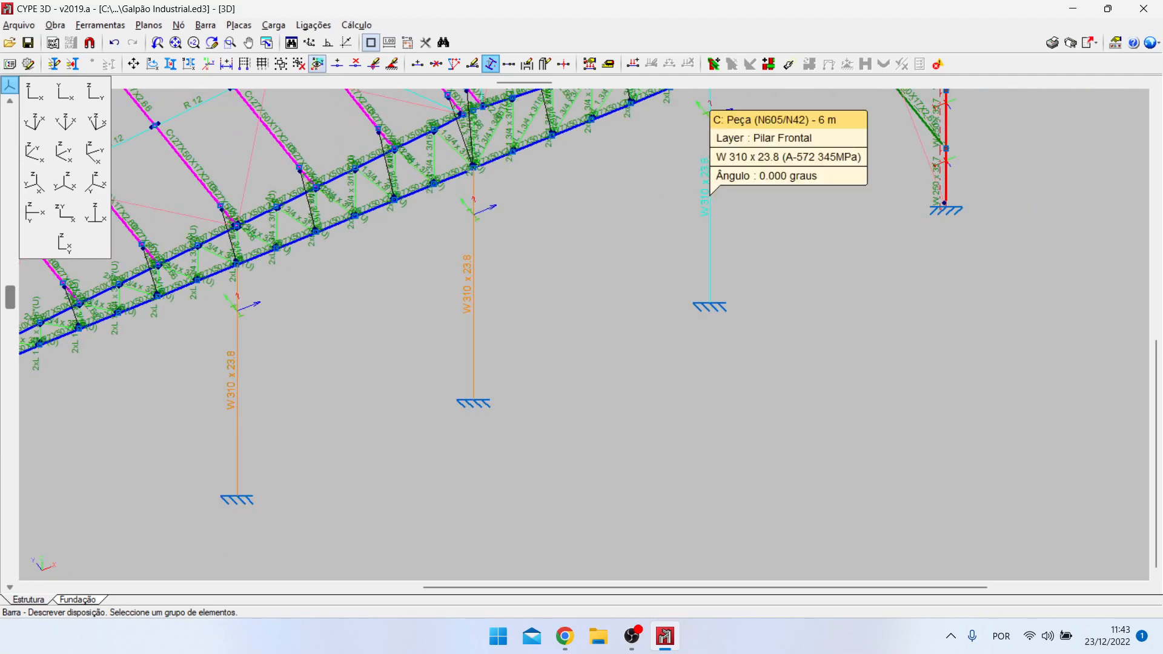
click(709, 200)
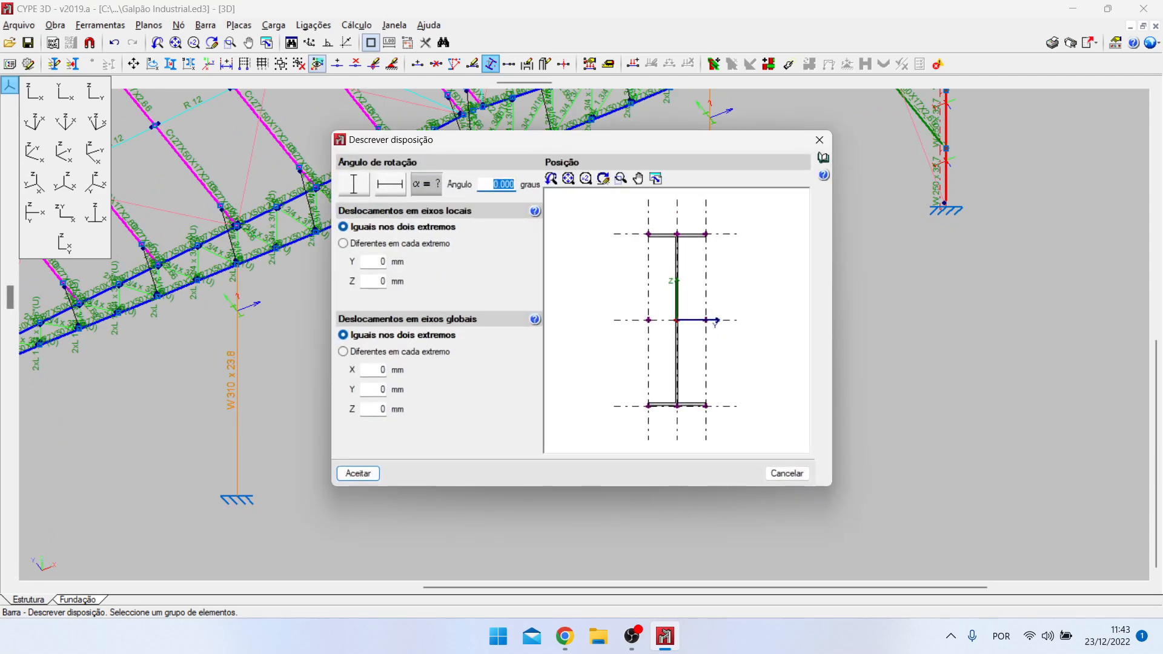
click(677, 406)
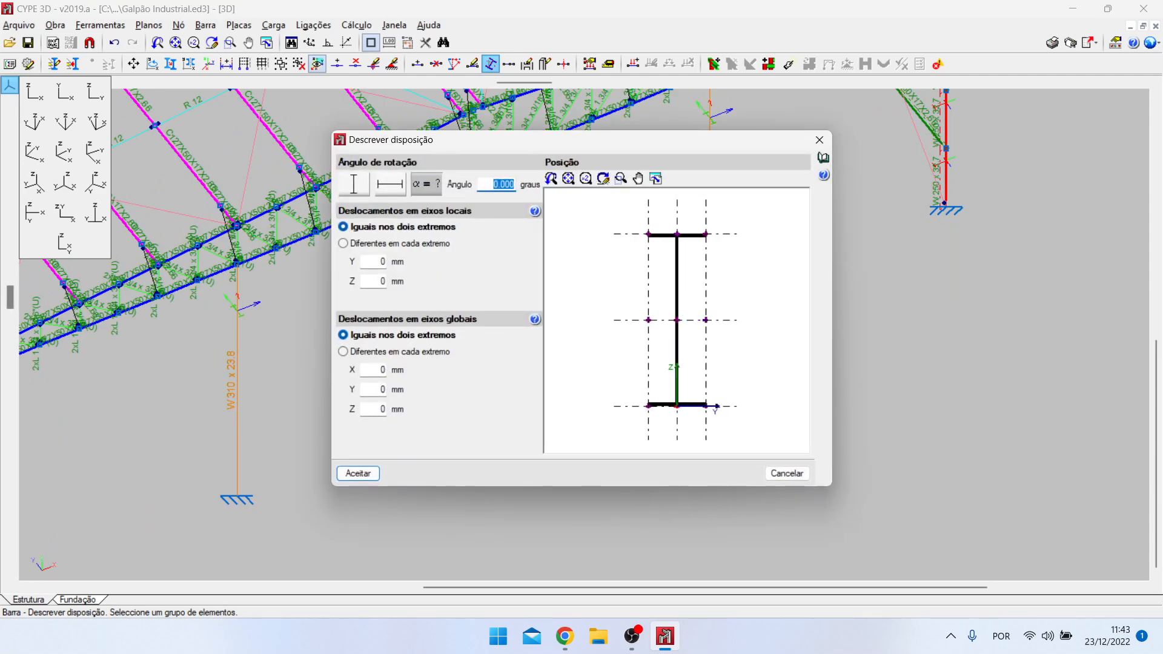
click(359, 474)
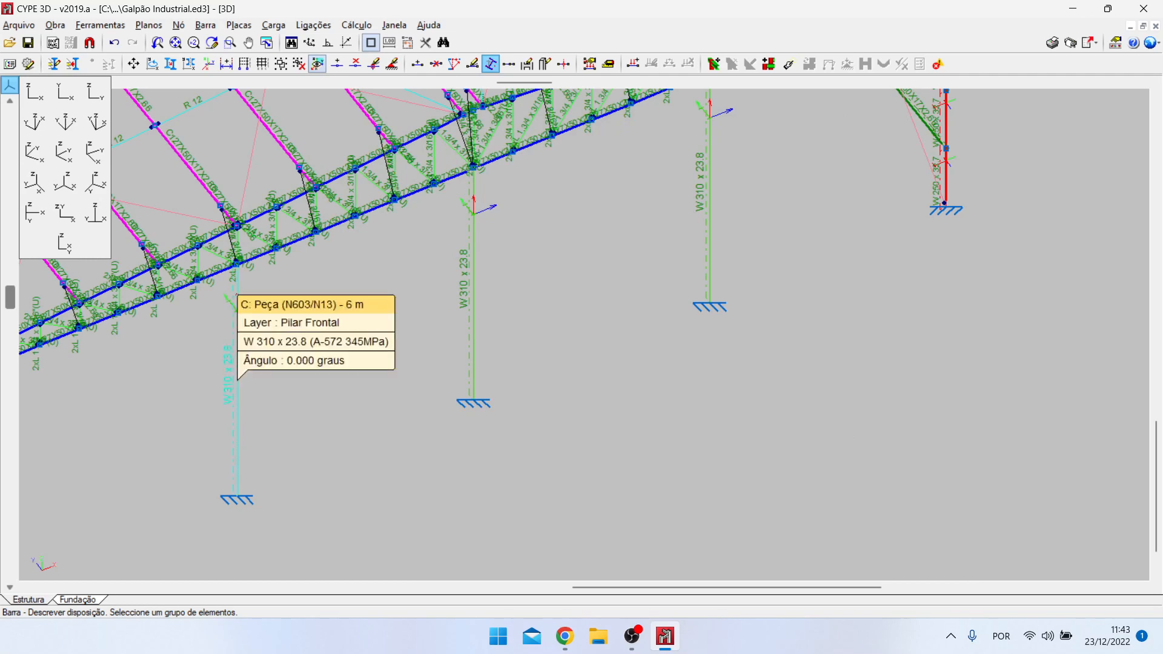
Step: Examine the offset of the intermediate front columns' profiles from their bar axes, close up at the truss's lower-chord node
scroll(225, 330, up, 3)
scroll(243, 303, up, 2)
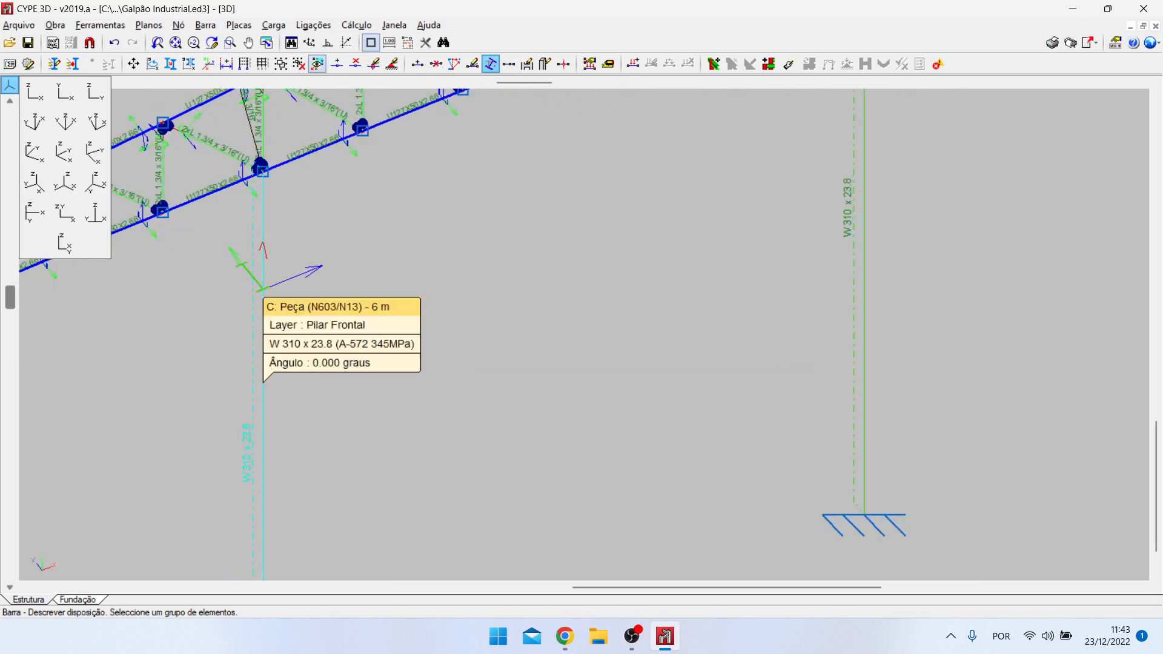
scroll(553, 351, down, 3)
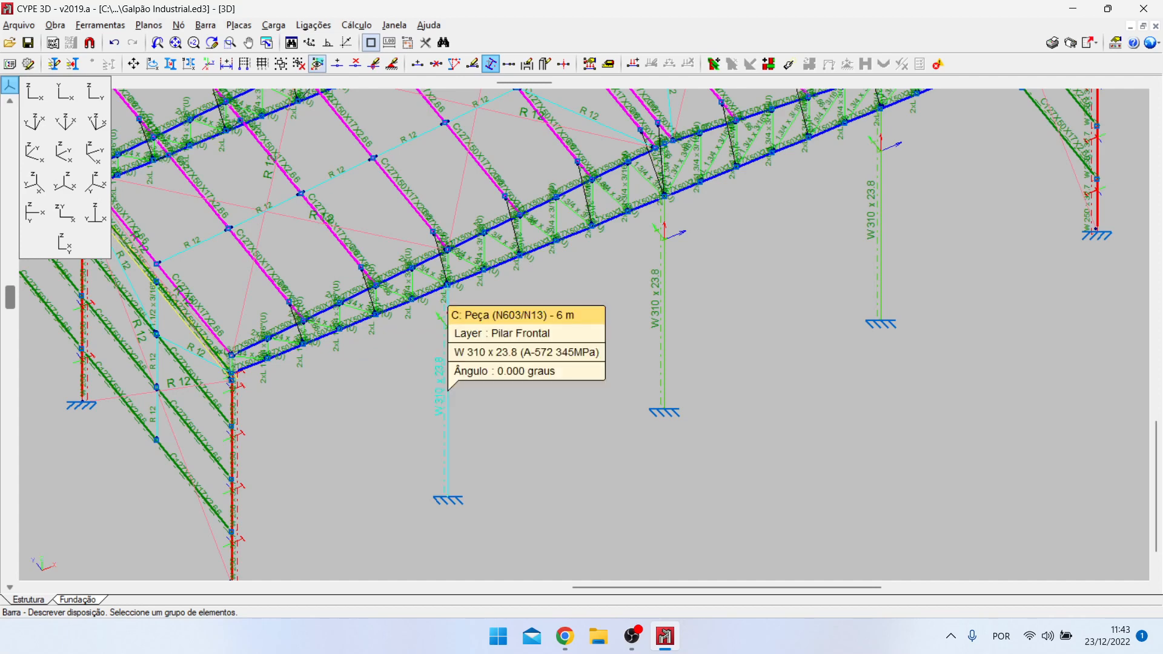
scroll(447, 358, up, 2)
scroll(369, 370, down, 2)
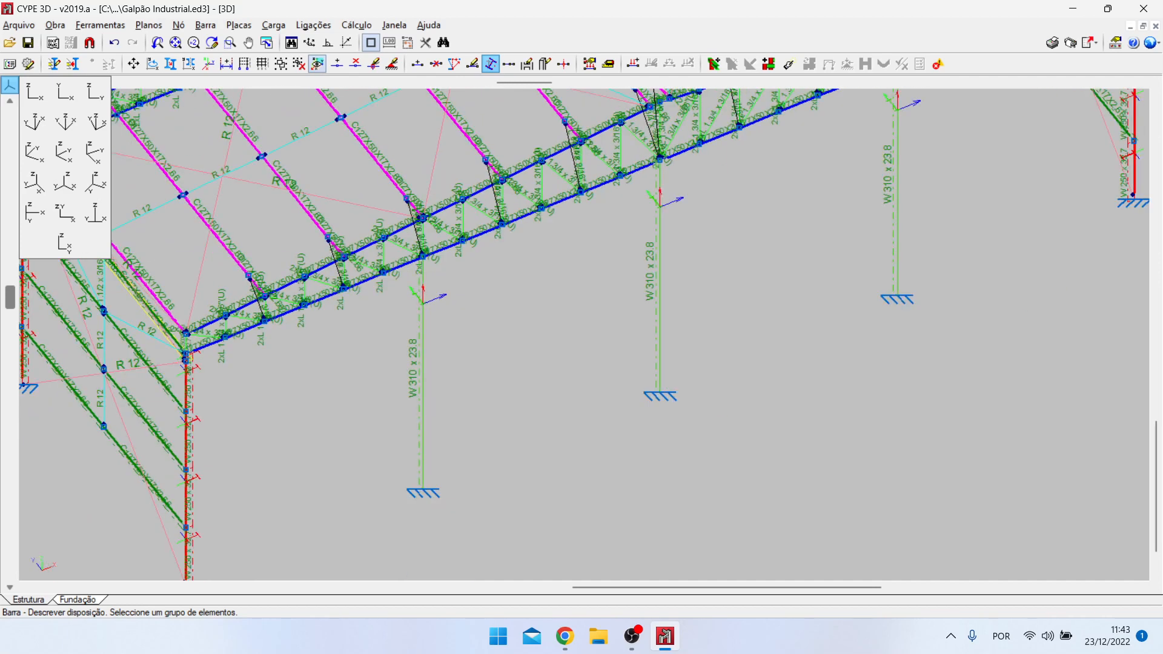
scroll(400, 376, up, 2)
scroll(432, 405, up, 3)
scroll(432, 236, up, 3)
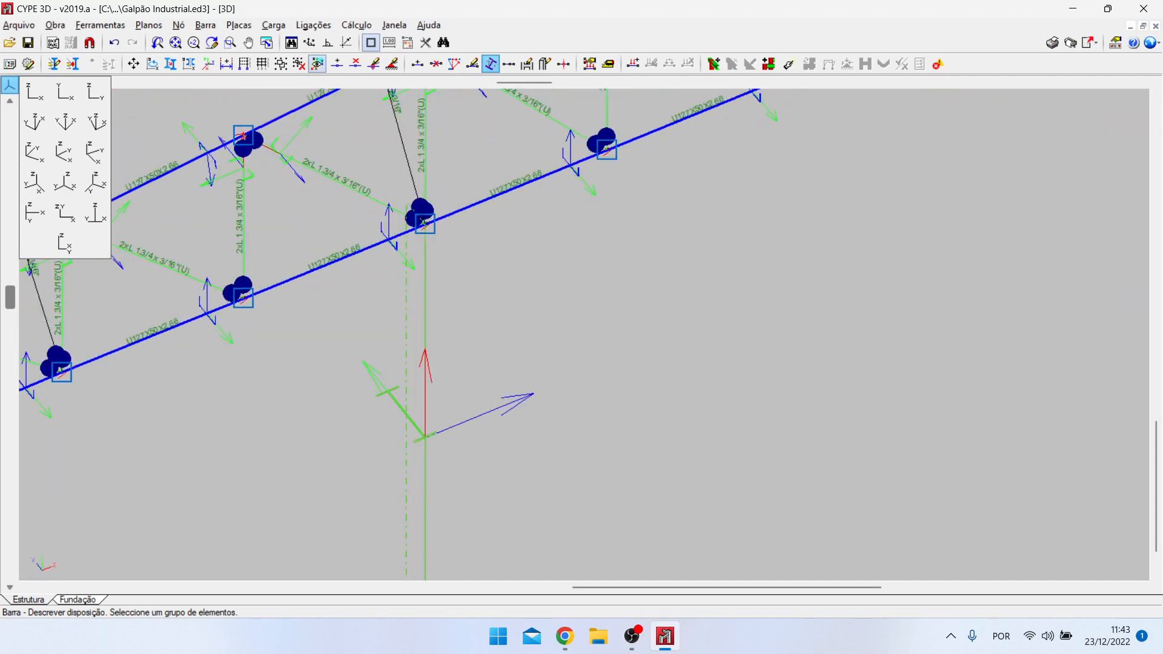
scroll(422, 217, up, 2)
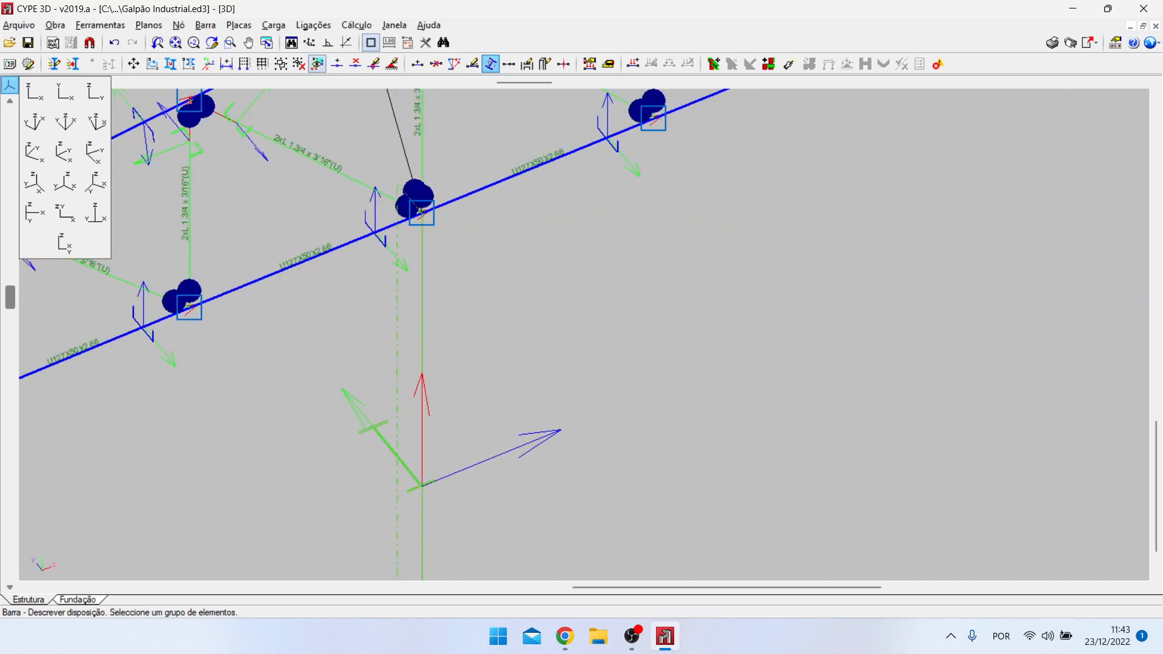
Step: Examine how the first intermediate front column's profile and local axes sit beneath the truss's lower chord, compared with the neighbouring columns
scroll(383, 364, down, 3)
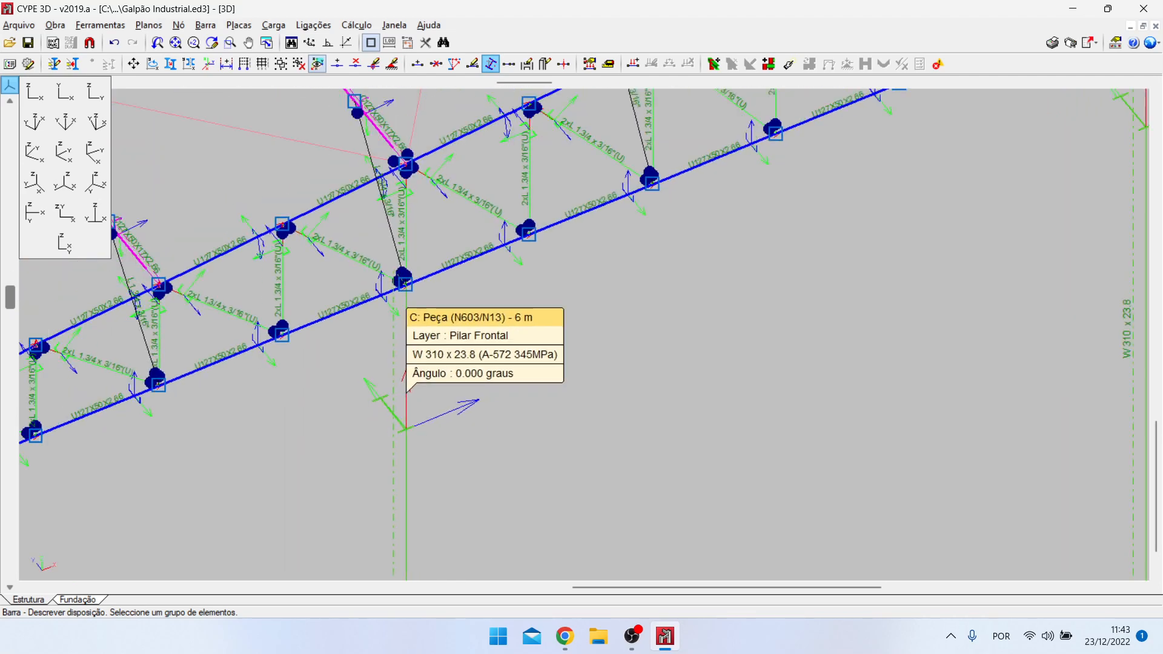
scroll(388, 363, down, 4)
scroll(388, 358, up, 5)
scroll(391, 393, up, 2)
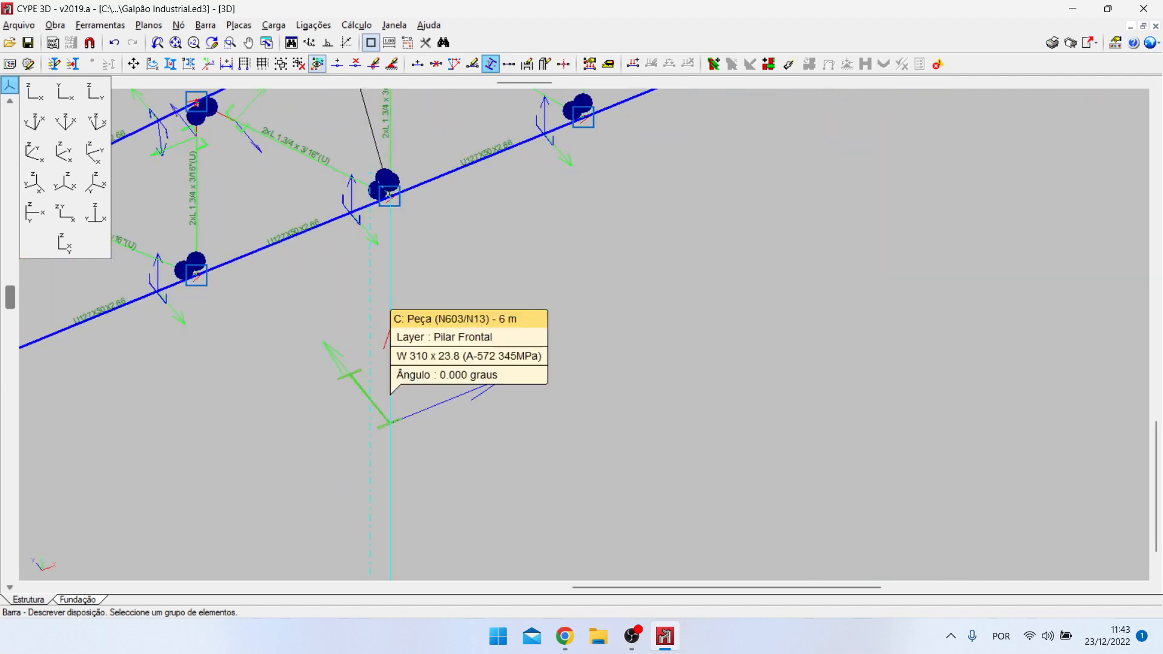
scroll(391, 394, up, 2)
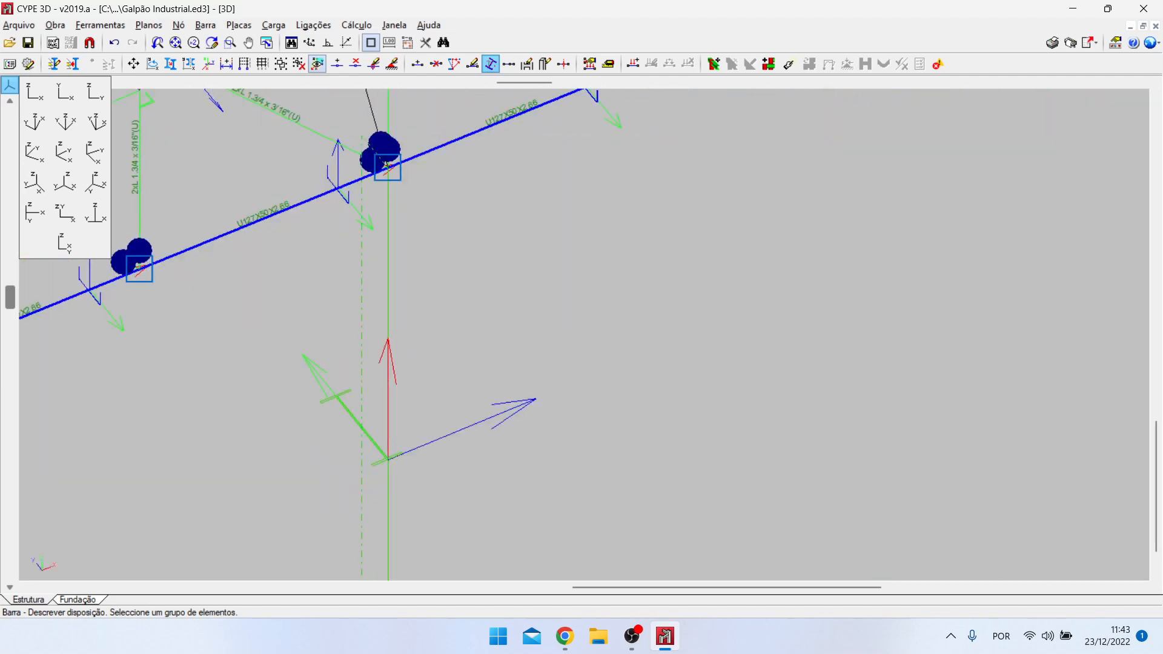
scroll(388, 380, down, 6)
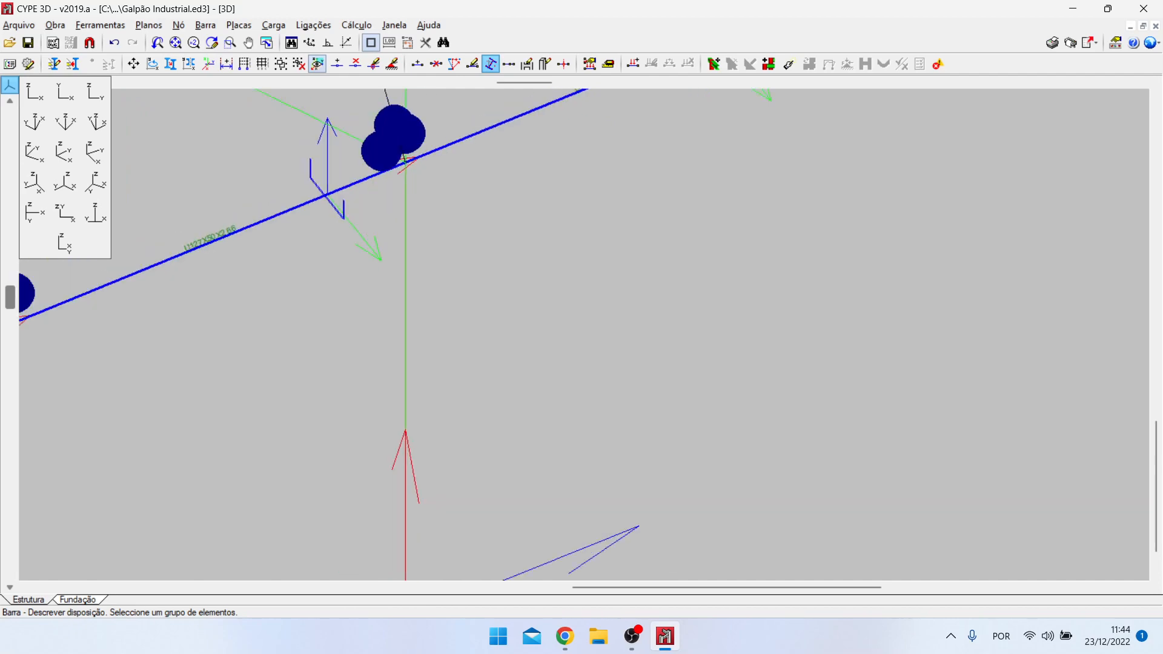
scroll(375, 325, down, 2)
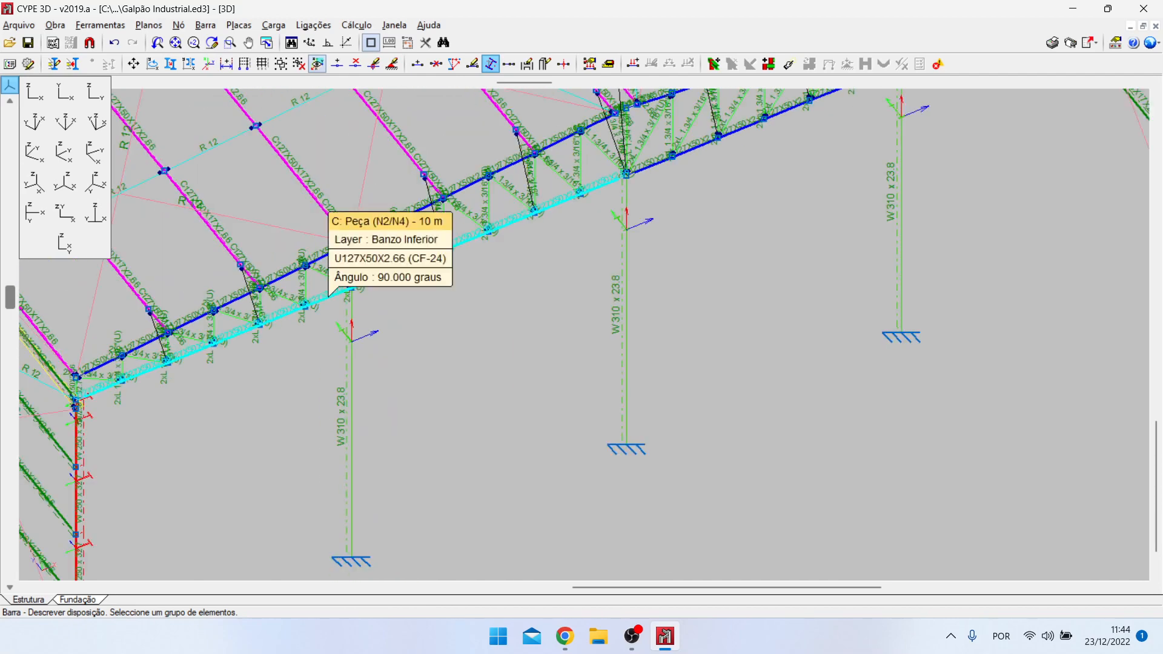
scroll(333, 297, up, 2)
scroll(358, 365, down, 3)
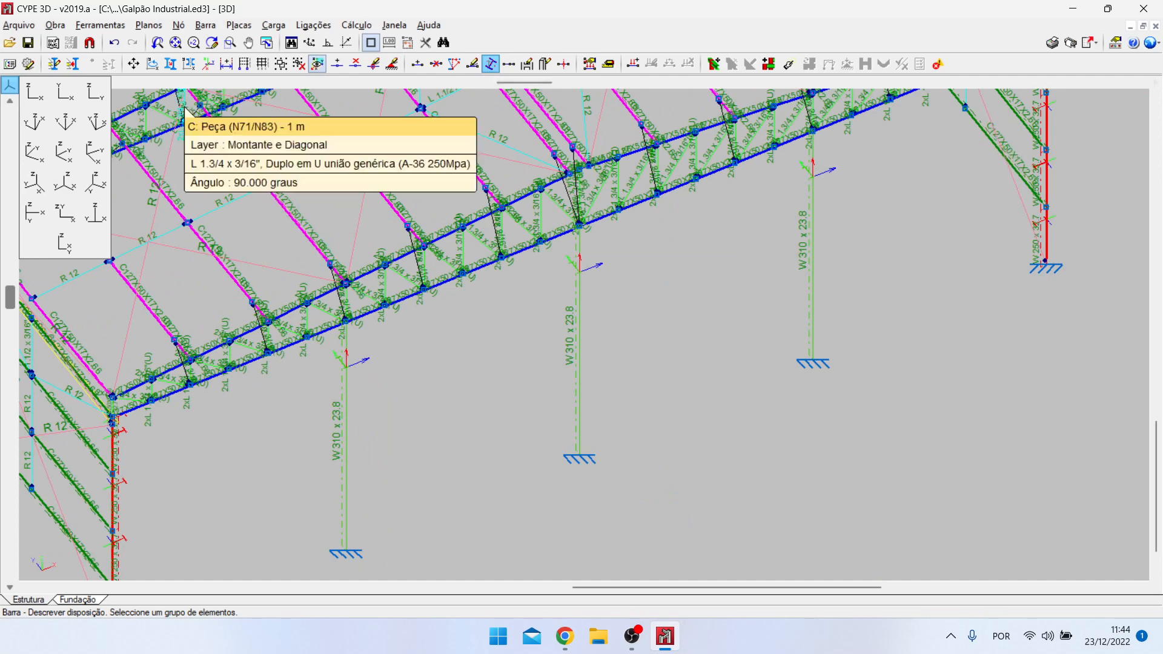
Step: Examine the intermediate front columns in a rendered 3D view of the complete structure
click(100, 25)
mouse_move(121, 356)
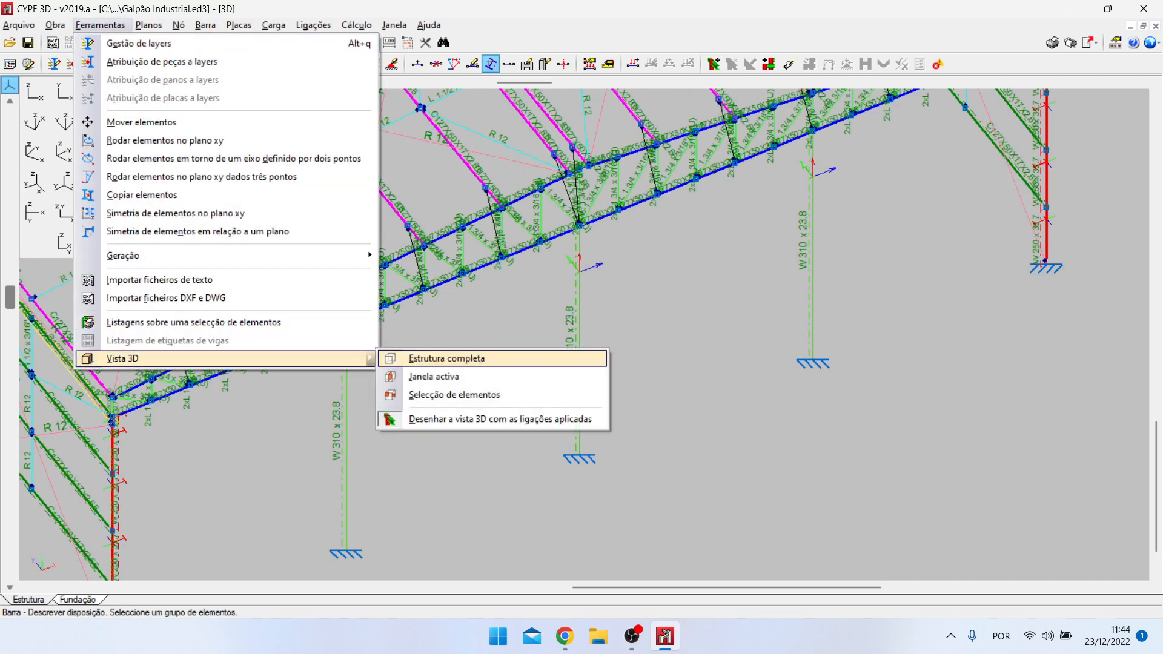
click(472, 358)
drag(515, 363, 594, 325)
scroll(581, 333, up, 5)
scroll(498, 297, down, 4)
click(1144, 8)
scroll(565, 309, down, 7)
scroll(331, 414, down, 4)
scroll(593, 355, up, 6)
scroll(592, 391, up, 5)
scroll(691, 303, down, 5)
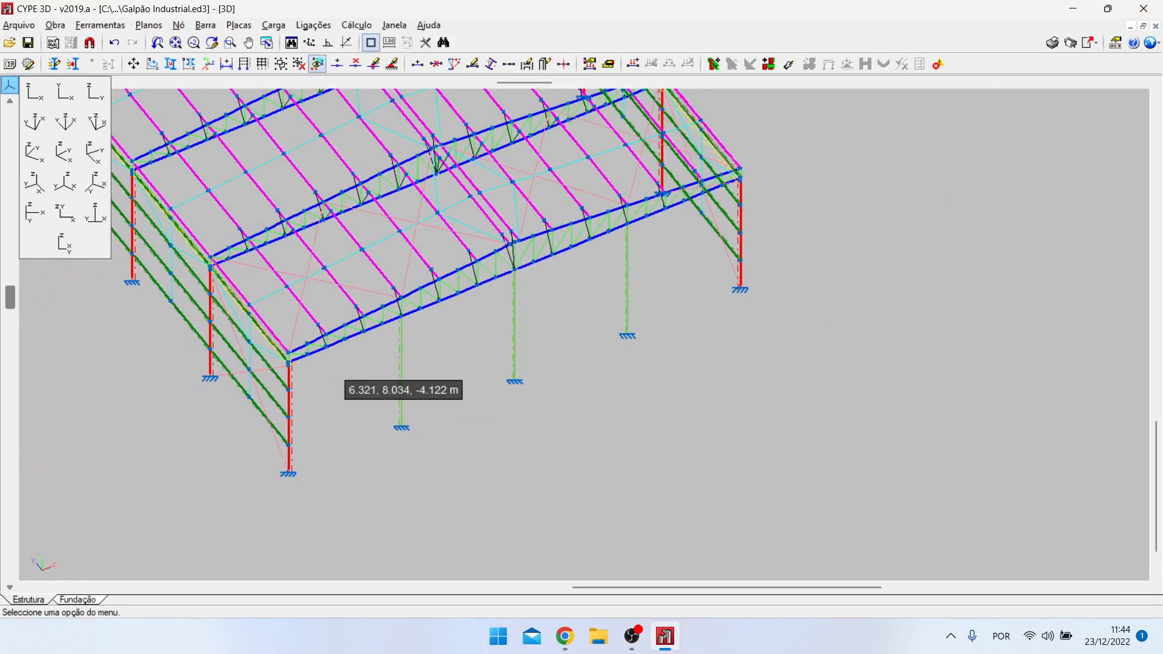
scroll(293, 473, up, 3)
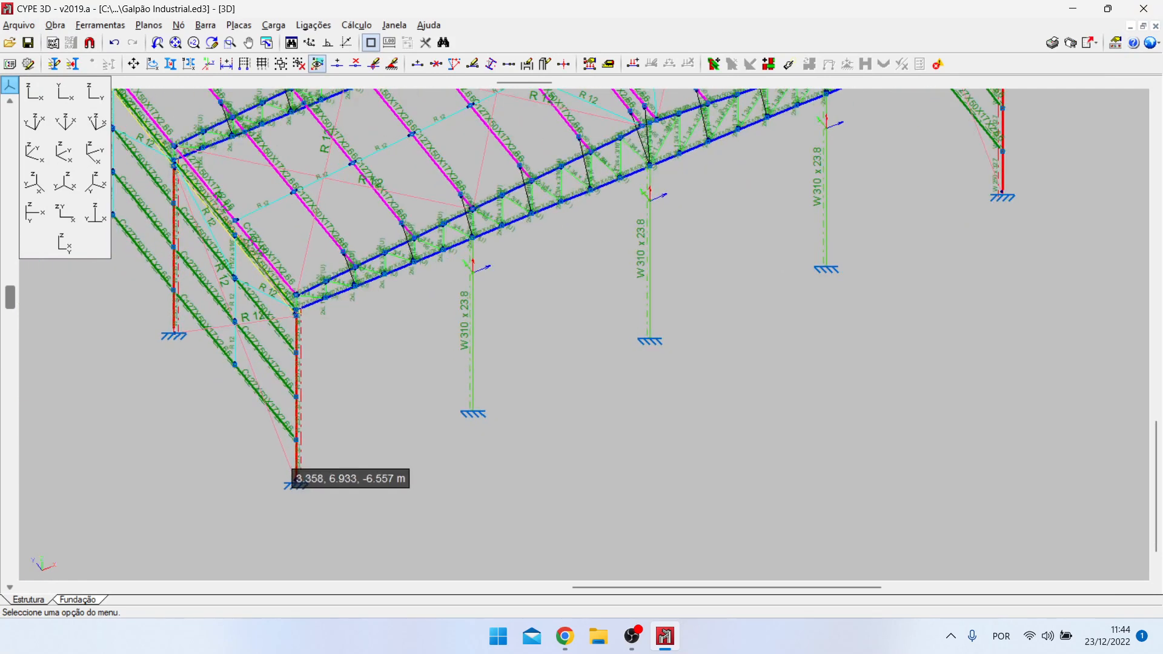
Step: Add a new layer named "Terça Frontal" for the front-wall girts
click(205, 25)
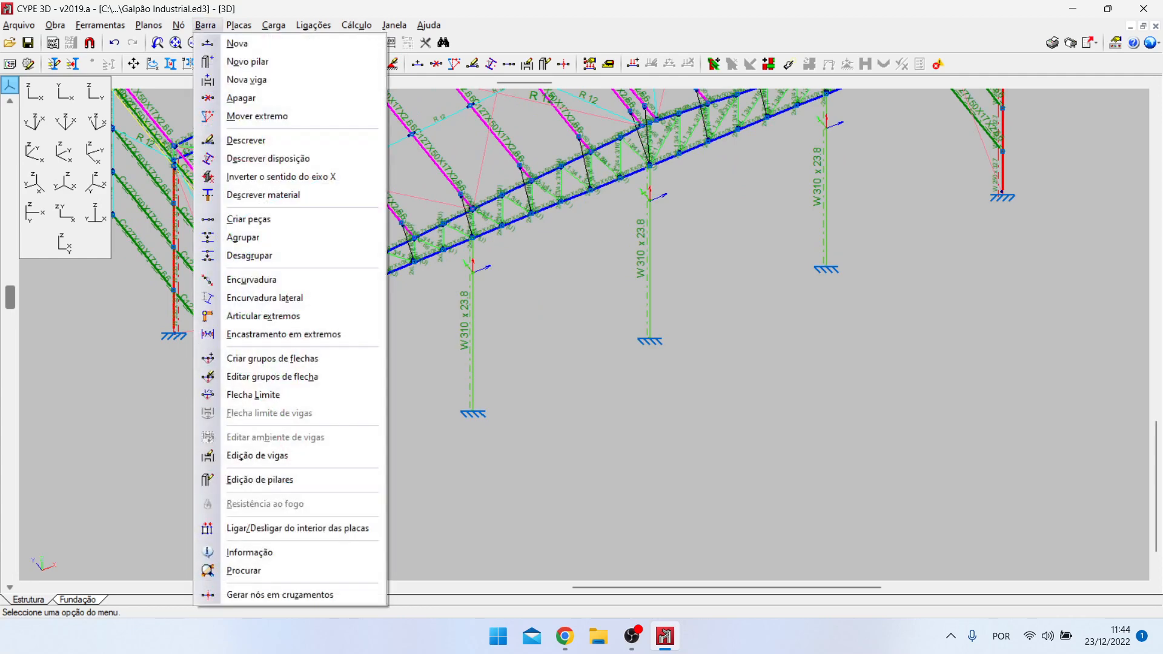
click(109, 43)
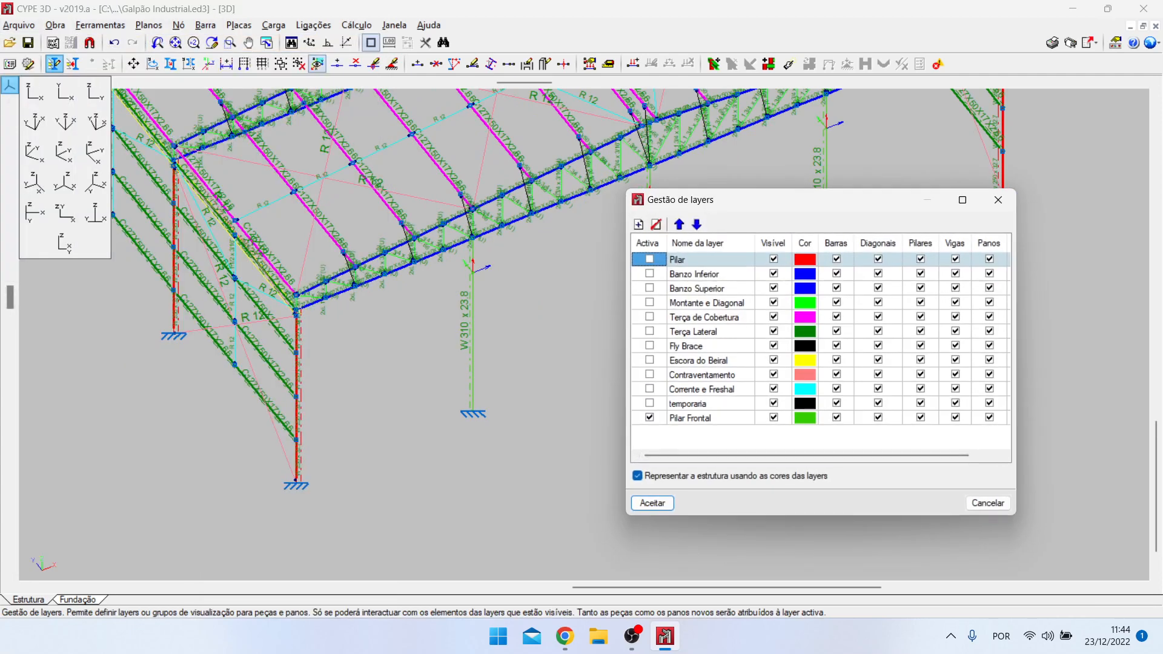
click(639, 225)
text(Terça Fech )
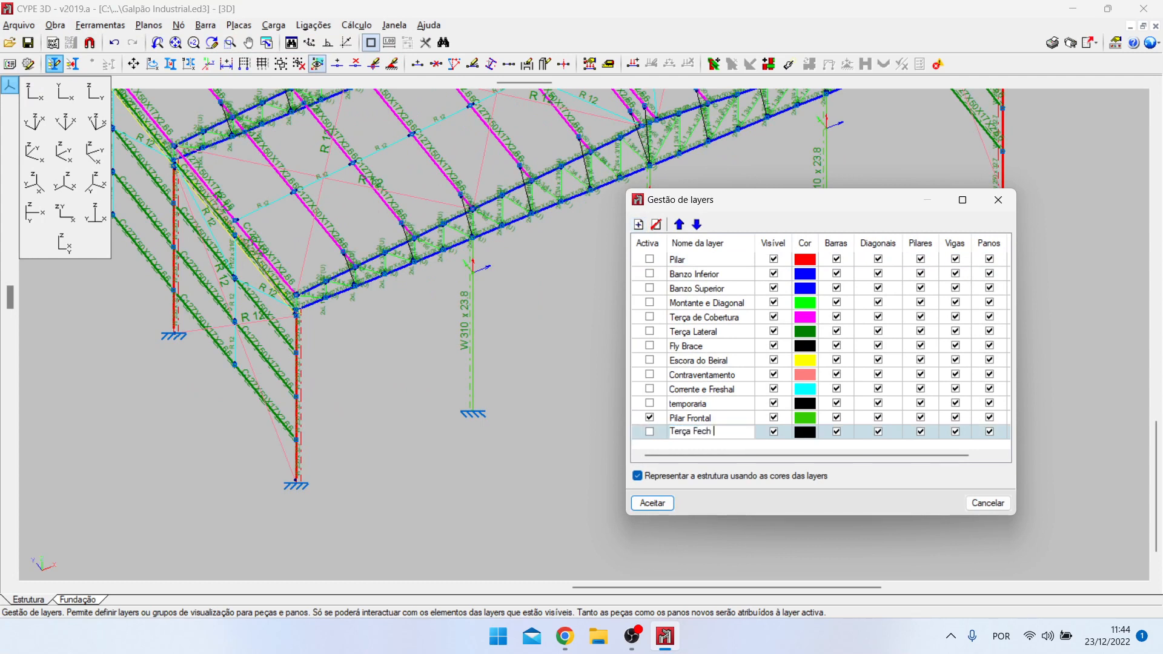
text(Frontal)
key(BackSpace)
key(BackSpace)
key(BackSpace)
key(BackSpace)
key(BackSpace)
Step: Colour the Terça Frontal layer dark green and make it the active layer
click(805, 432)
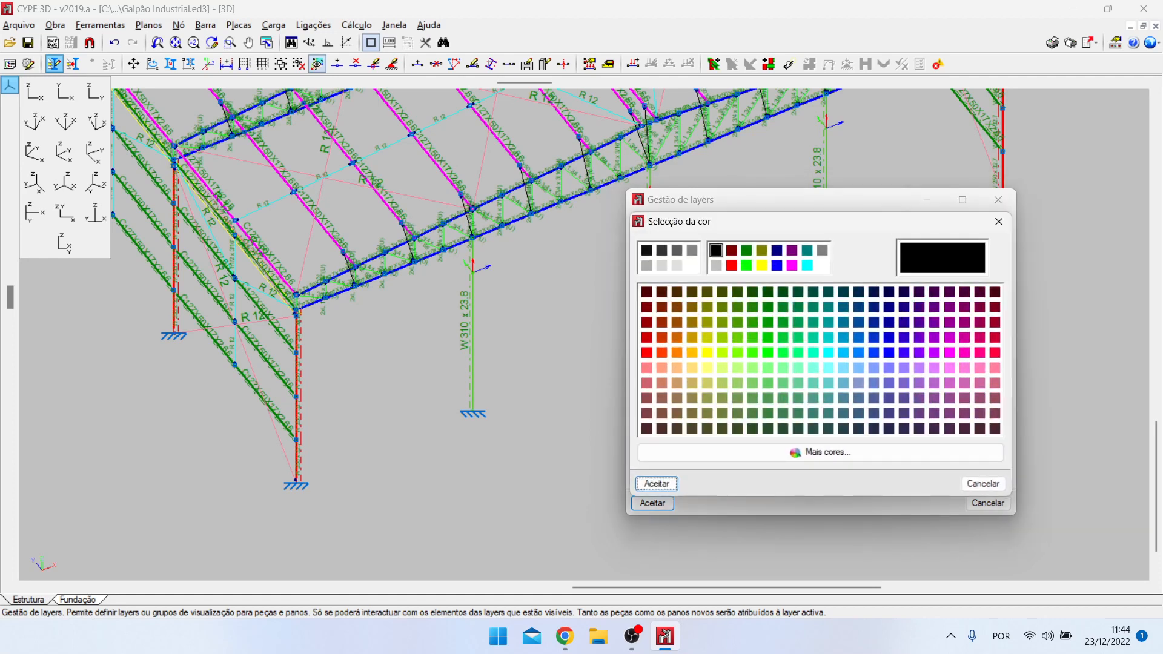
click(746, 250)
click(657, 483)
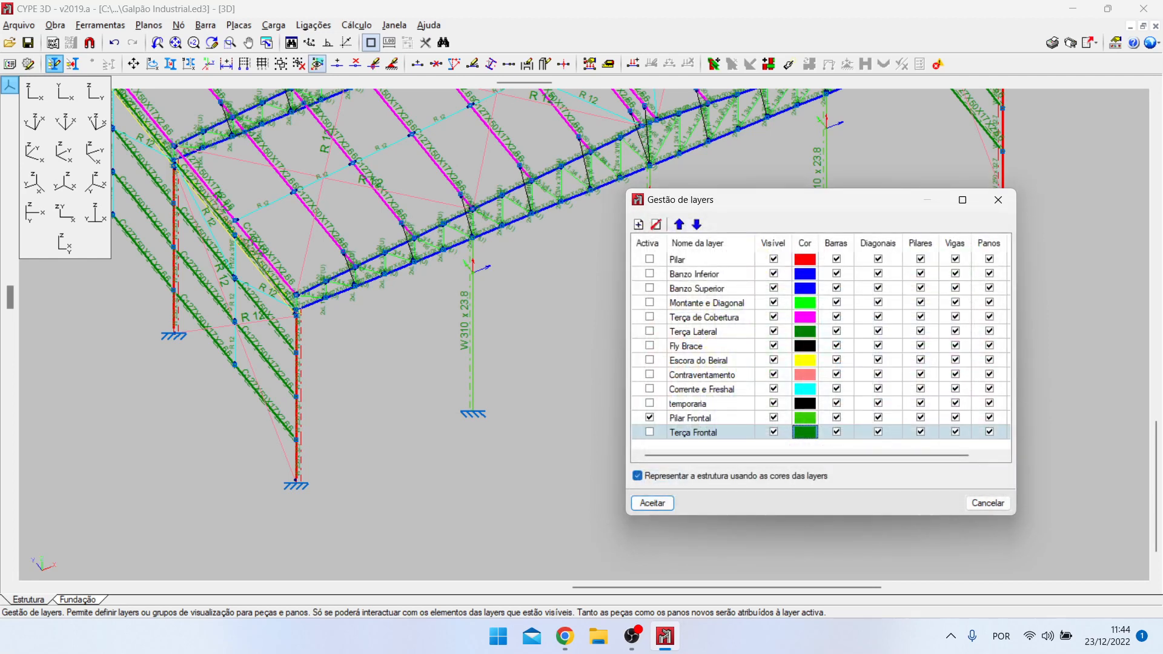
click(637, 476)
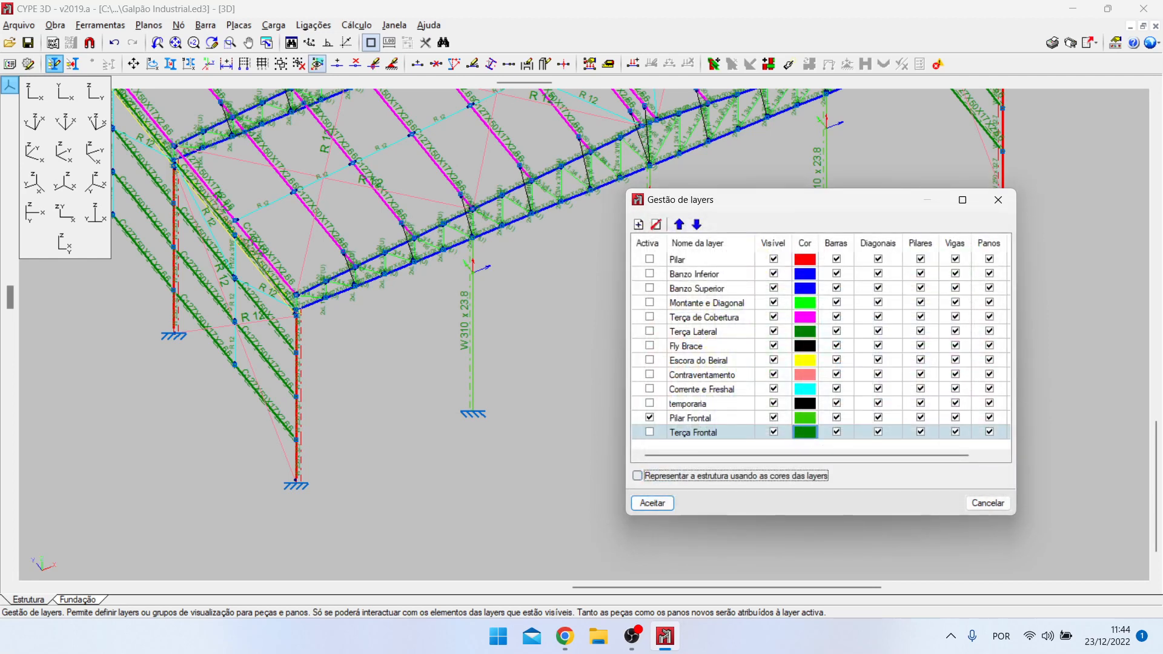
click(637, 476)
click(650, 432)
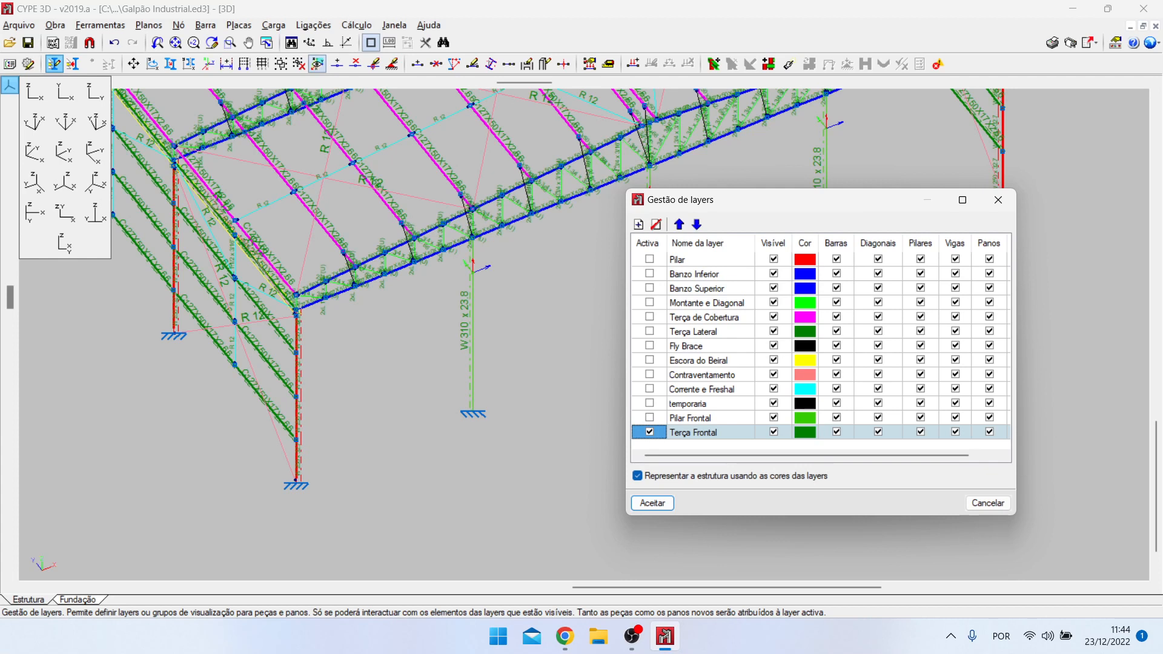
click(711, 432)
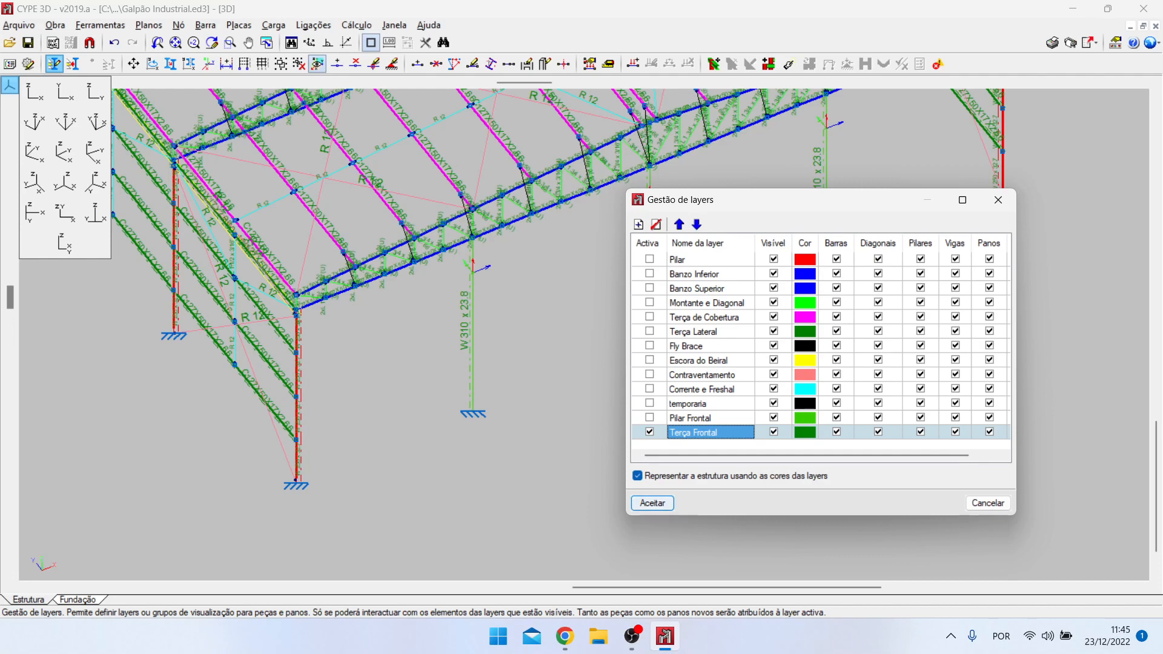
click(643, 503)
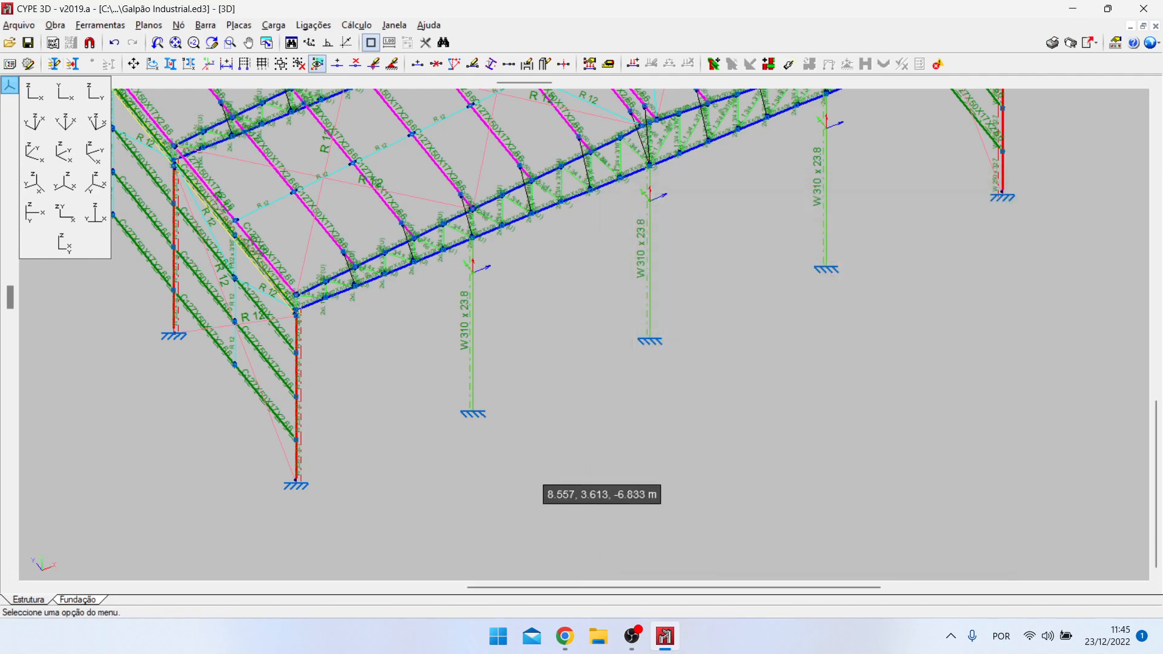
Step: Examine the front-wall bays between the corner and intermediate columns in relation to the side-wall girts
scroll(548, 471, down, 4)
scroll(551, 465, down, 2)
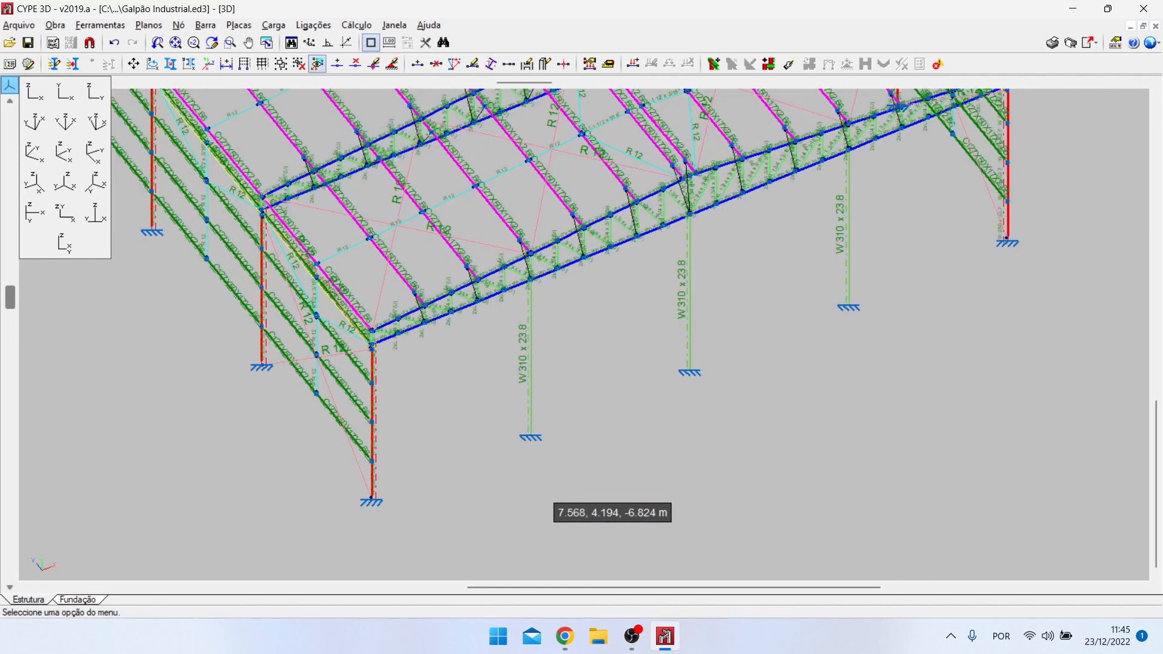
scroll(407, 403, up, 3)
scroll(457, 445, down, 3)
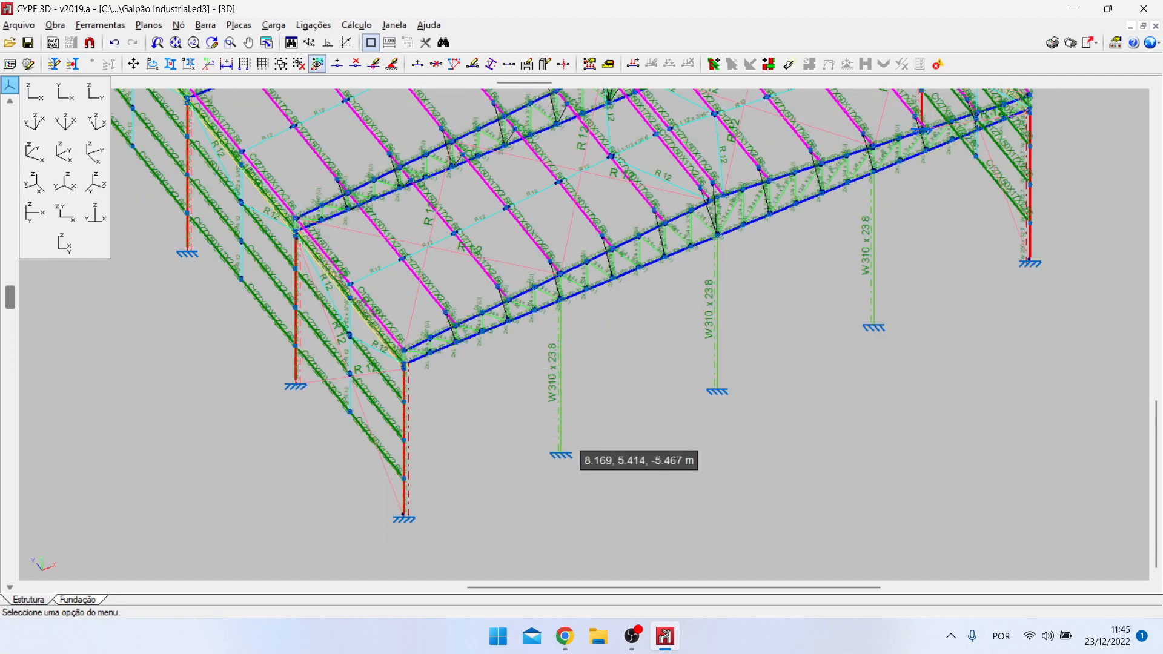
scroll(579, 418, down, 2)
scroll(575, 473, up, 2)
scroll(572, 507, down, 2)
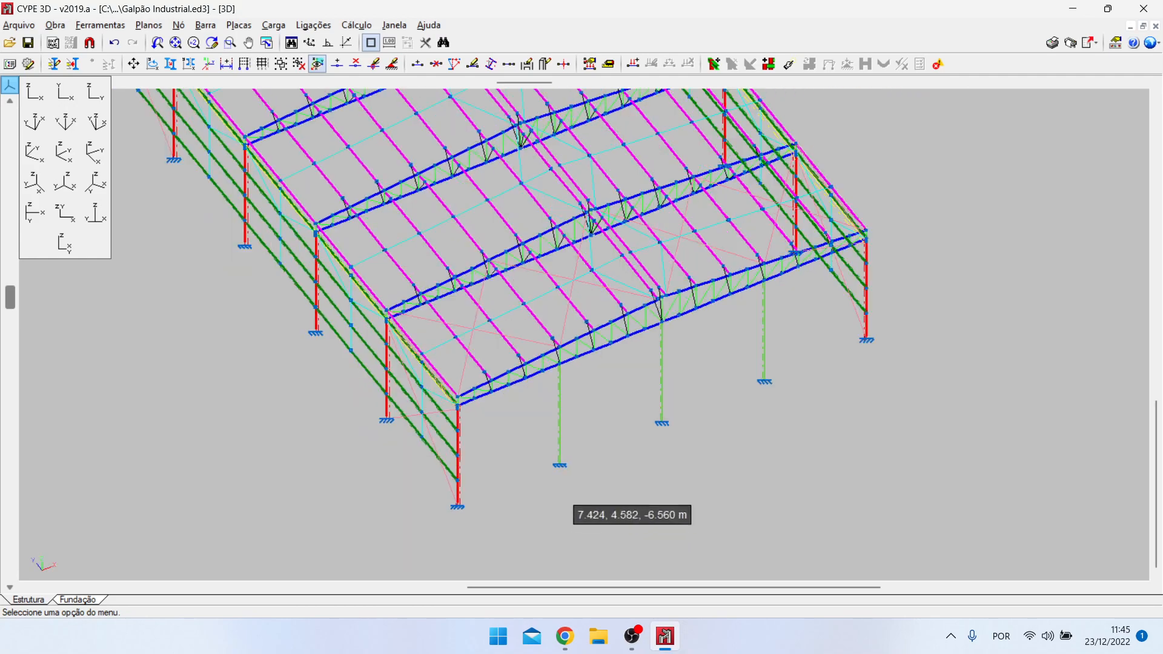
scroll(572, 508, down, 1)
scroll(553, 465, up, 2)
scroll(495, 516, down, 2)
scroll(435, 509, up, 2)
scroll(559, 480, up, 5)
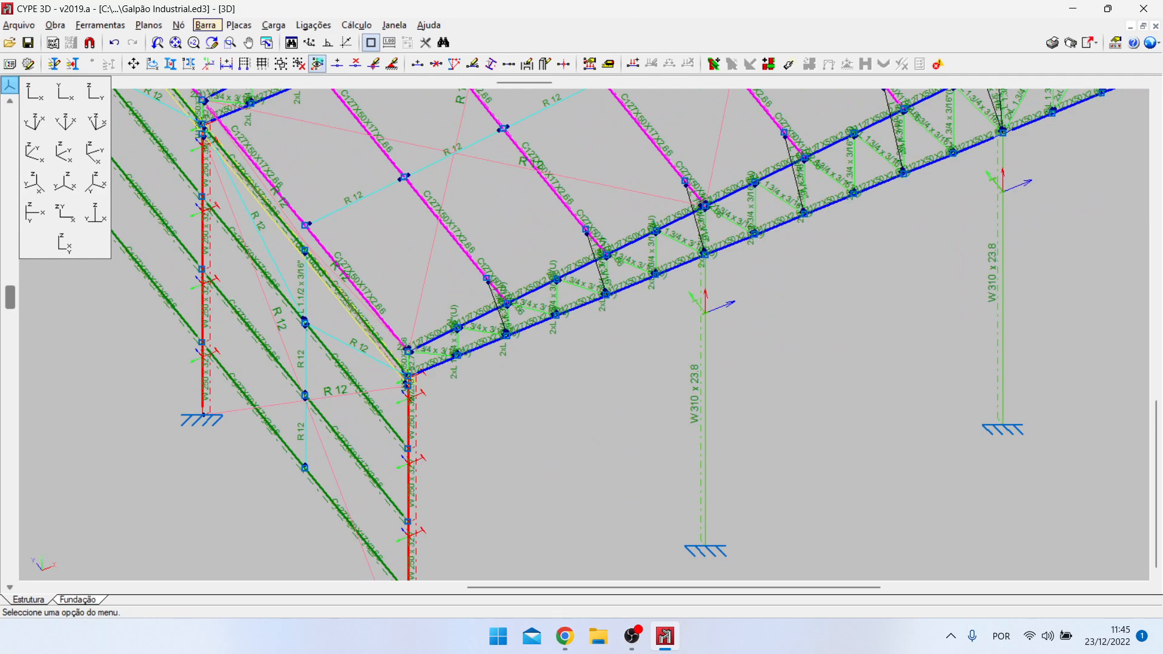
Step: Start a new bar described as a single cold-formed stiffened U profile, series C, size C127X50X17X2.66
key(alt+b)
key(Return)
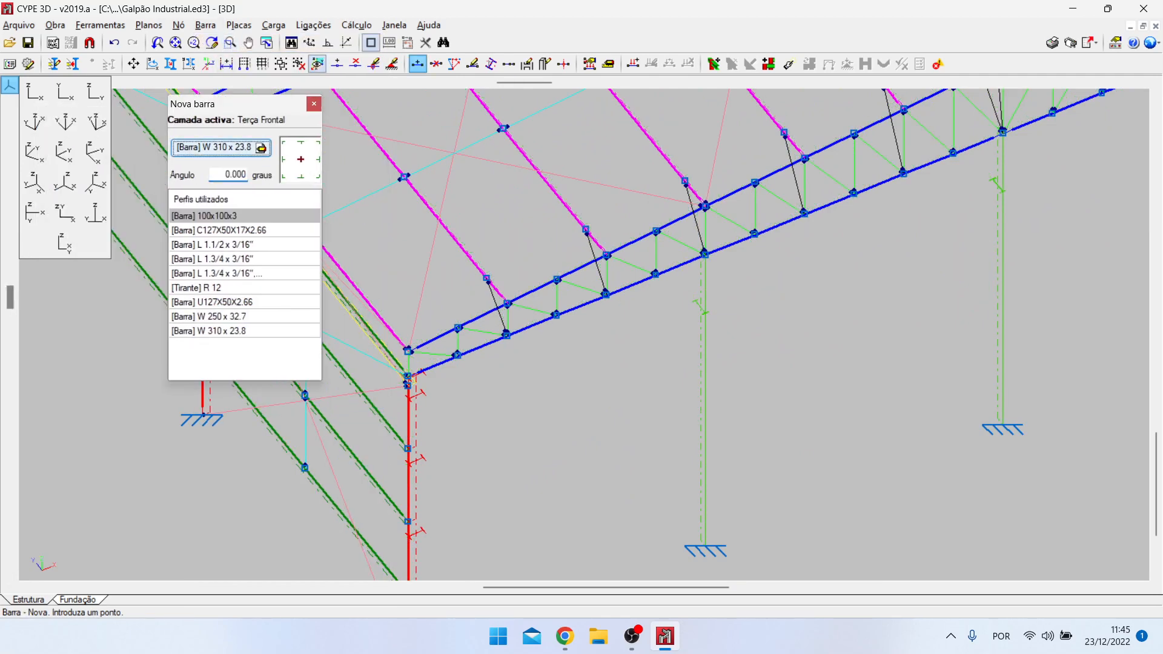
click(221, 147)
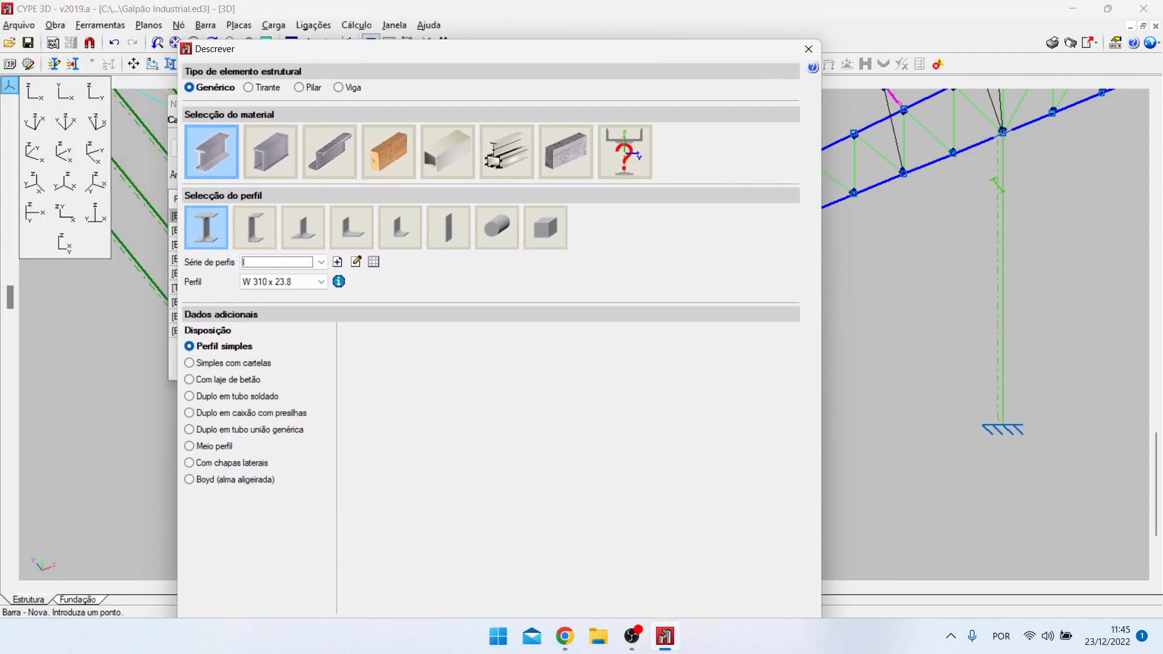
click(330, 152)
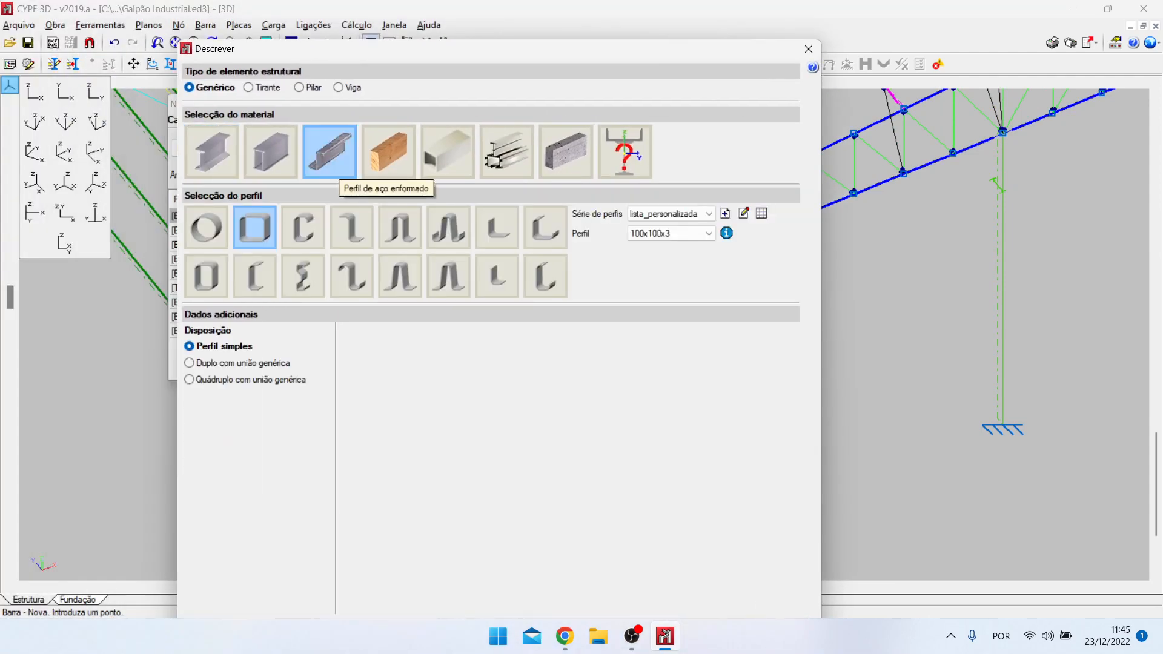
click(303, 228)
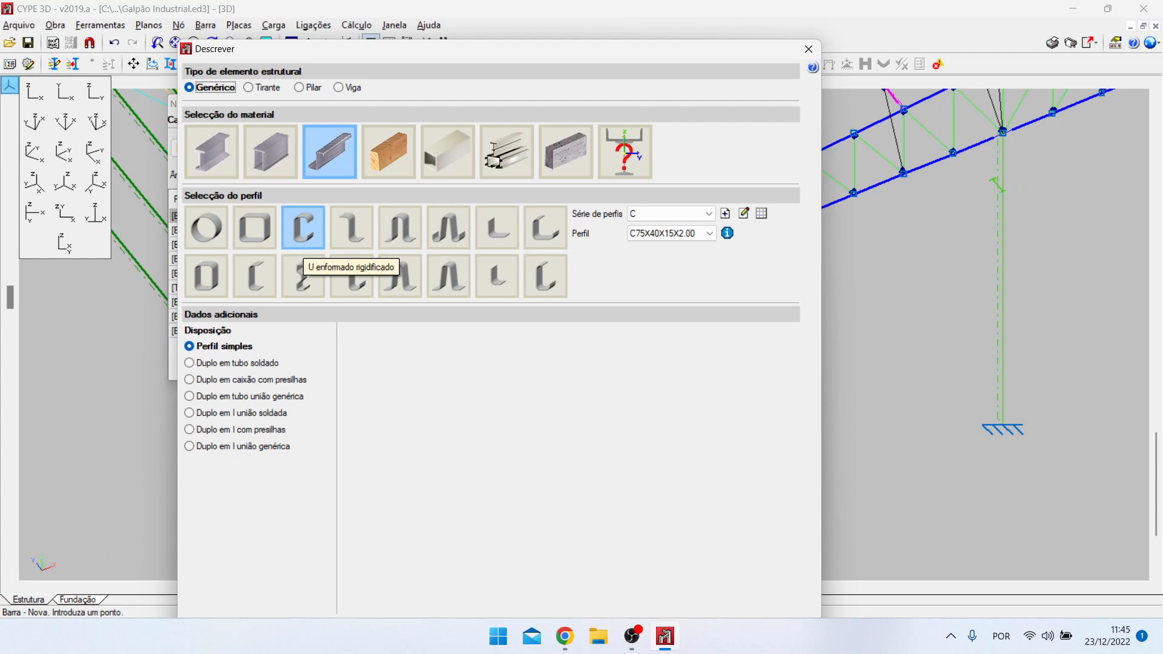
click(679, 214)
click(672, 234)
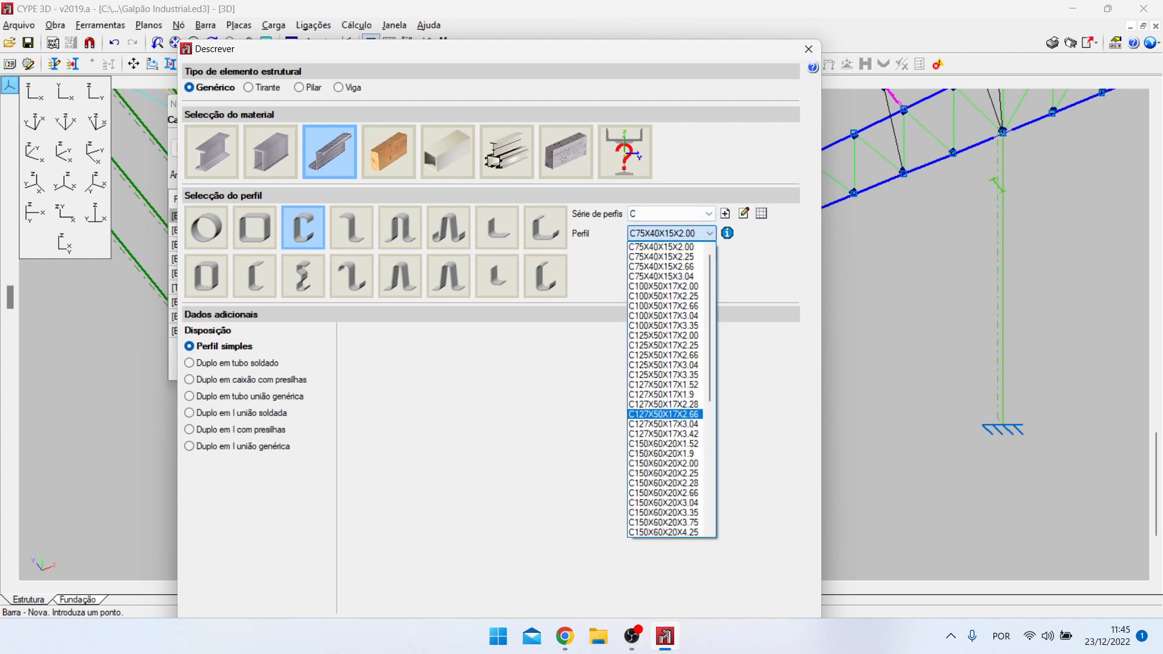
click(664, 414)
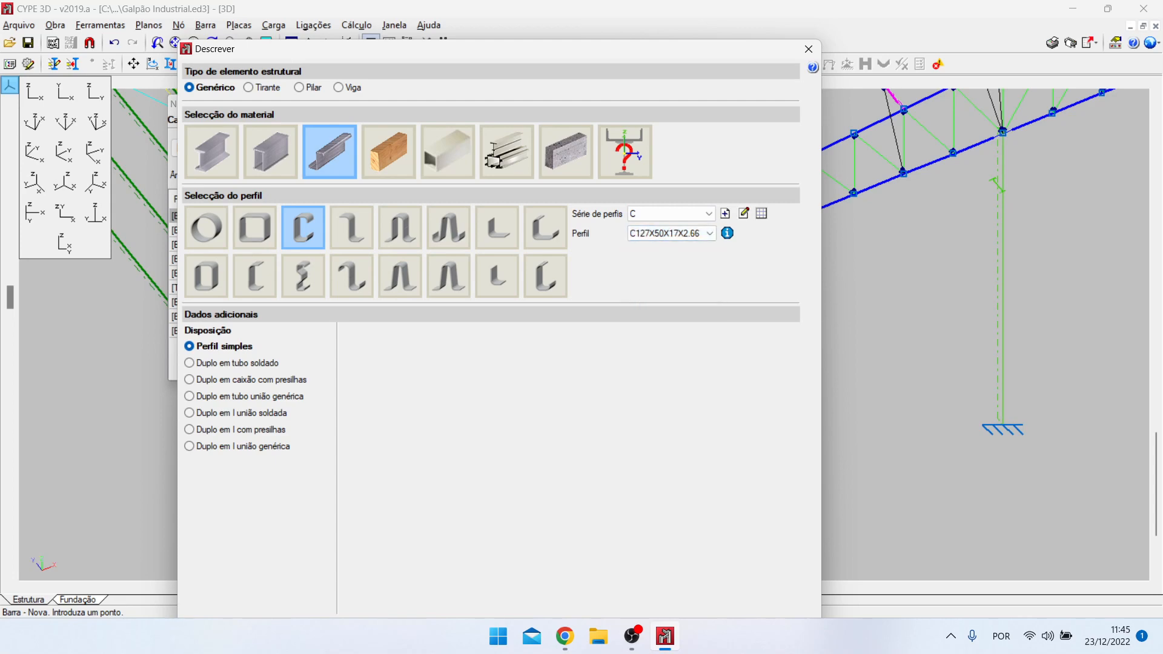
drag(473, 49, 505, 12)
click(236, 596)
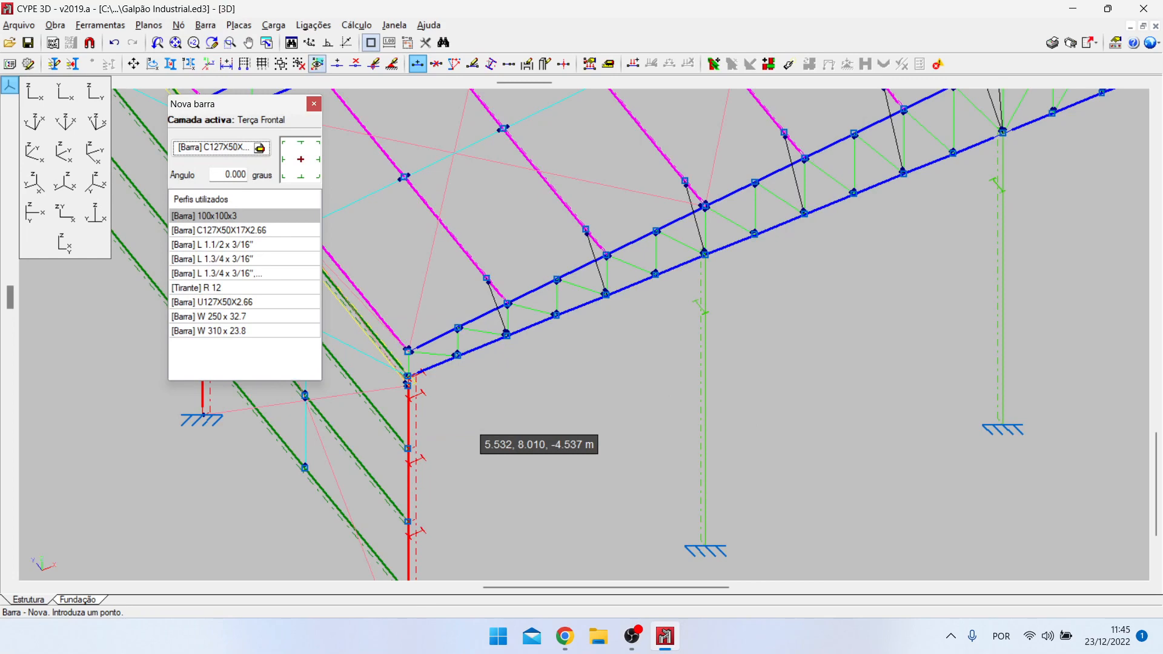
Step: Examine the nodes at the top of the corner column and the facing intermediate column for the first front girt, leaving the new bar undrawn
scroll(412, 381, up, 6)
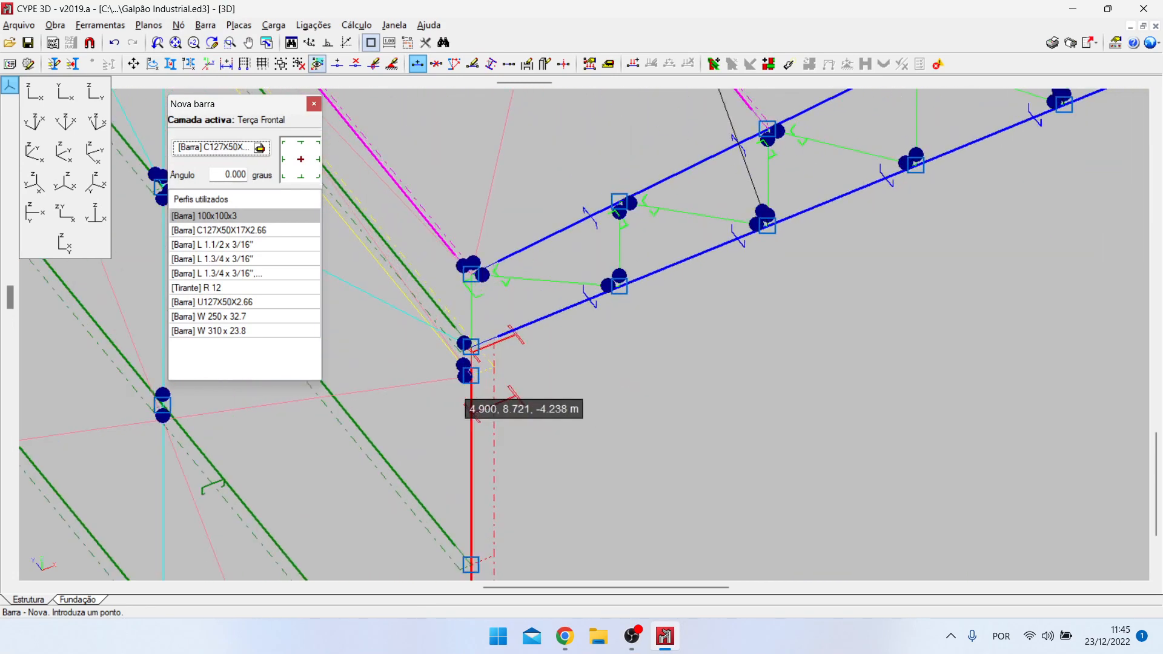
scroll(473, 357, up, 5)
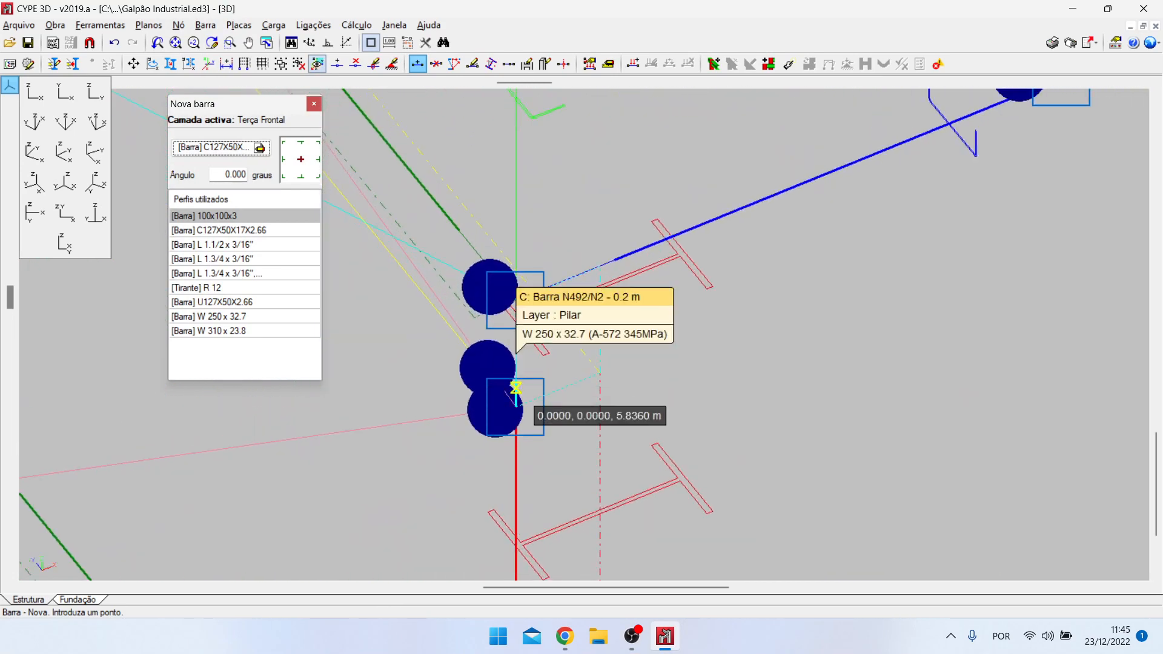
scroll(764, 430, down, 6)
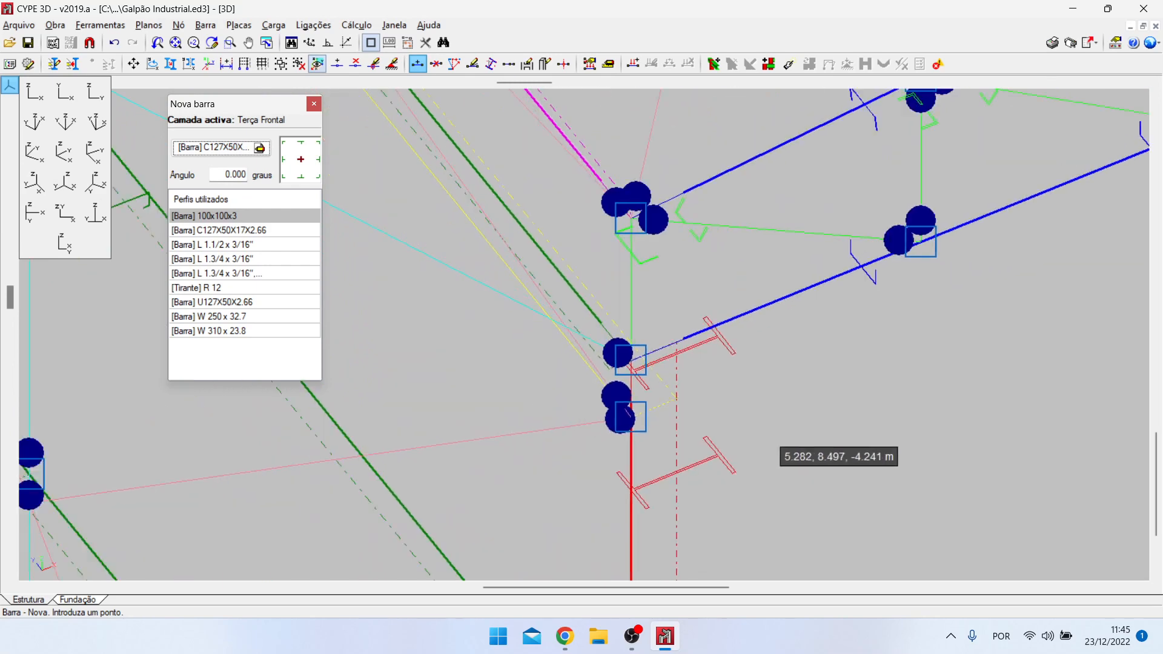
scroll(722, 418, up, 5)
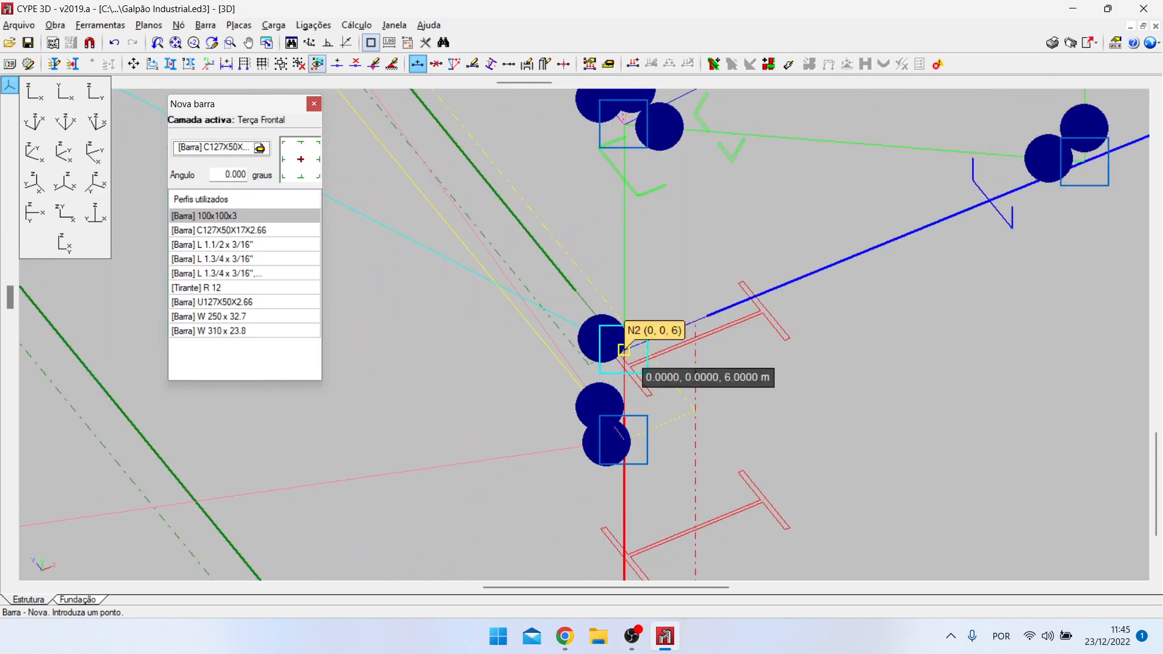
scroll(355, 427, down, 4)
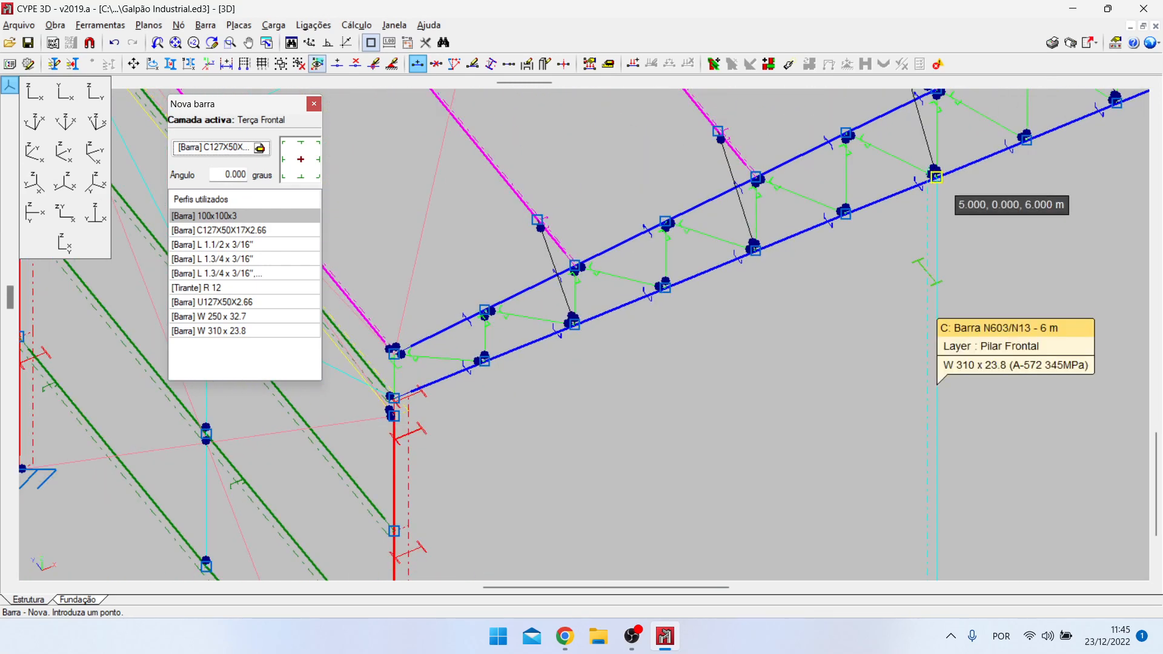
scroll(394, 412, up, 3)
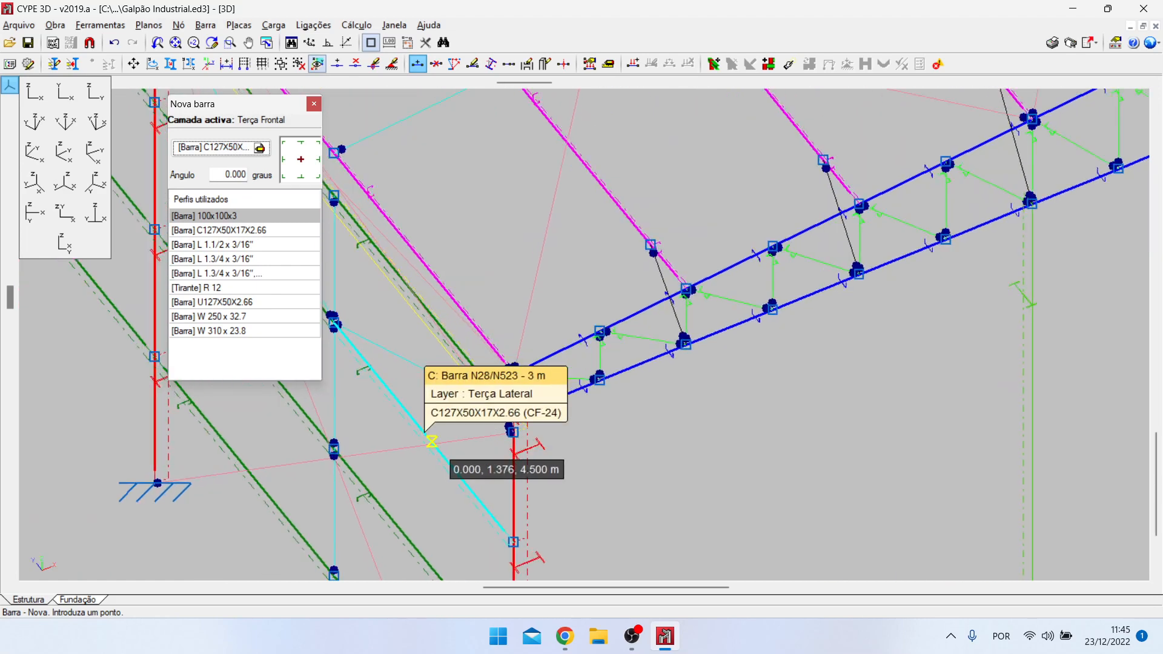
scroll(541, 397, down, 3)
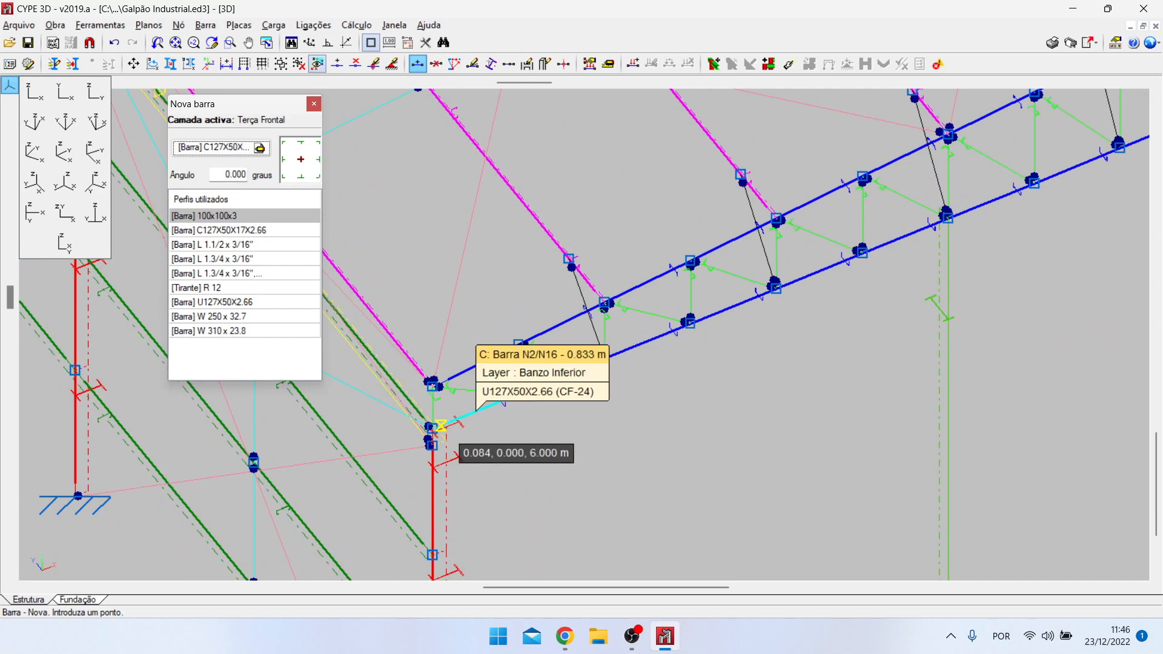
scroll(824, 391, down, 3)
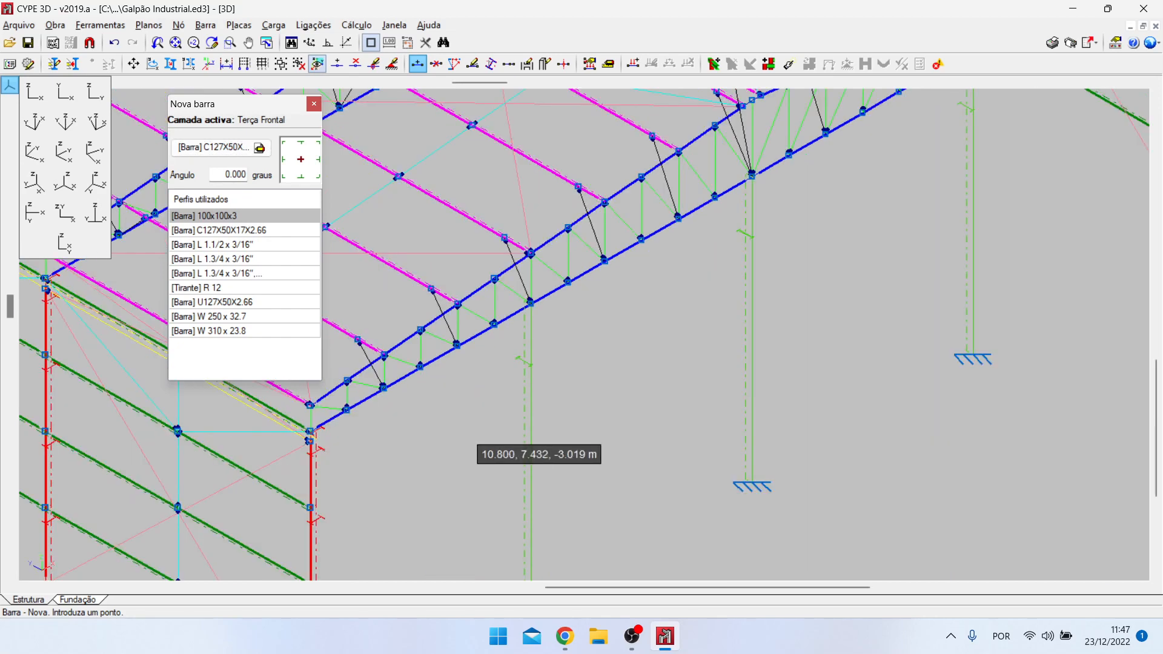
drag(269, 106, 220, 103)
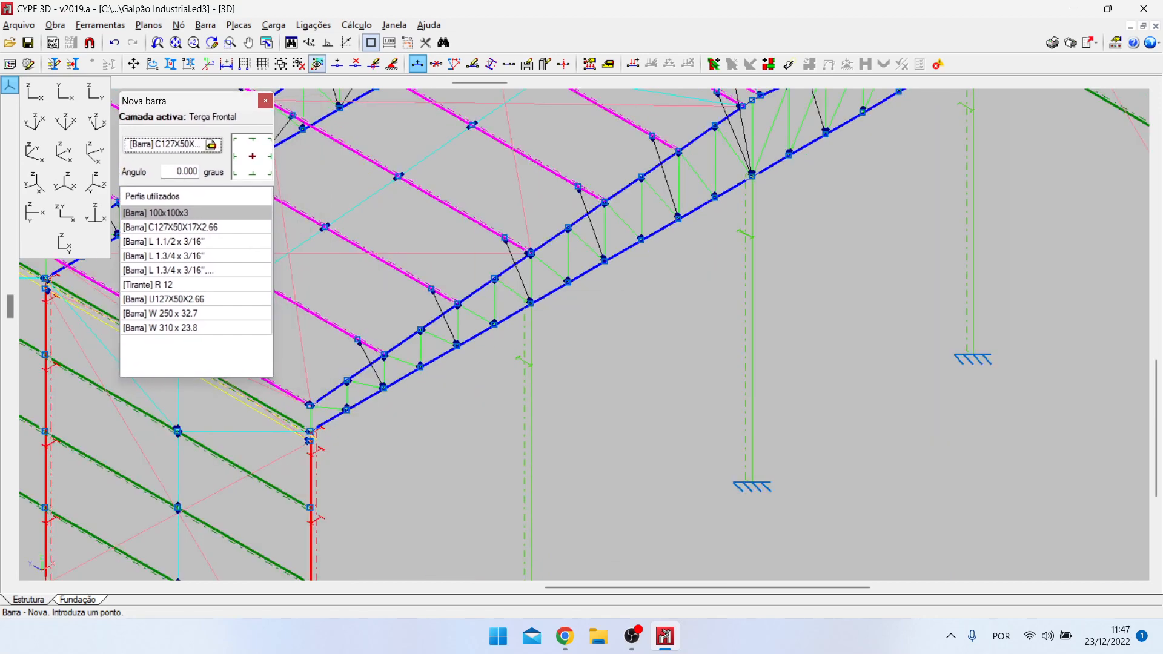
scroll(667, 274, down, 2)
key(Escape)
Step: Examine how the side-wall girts, eave members and truss bottom chord meet the top of the corner column
scroll(447, 441, up, 5)
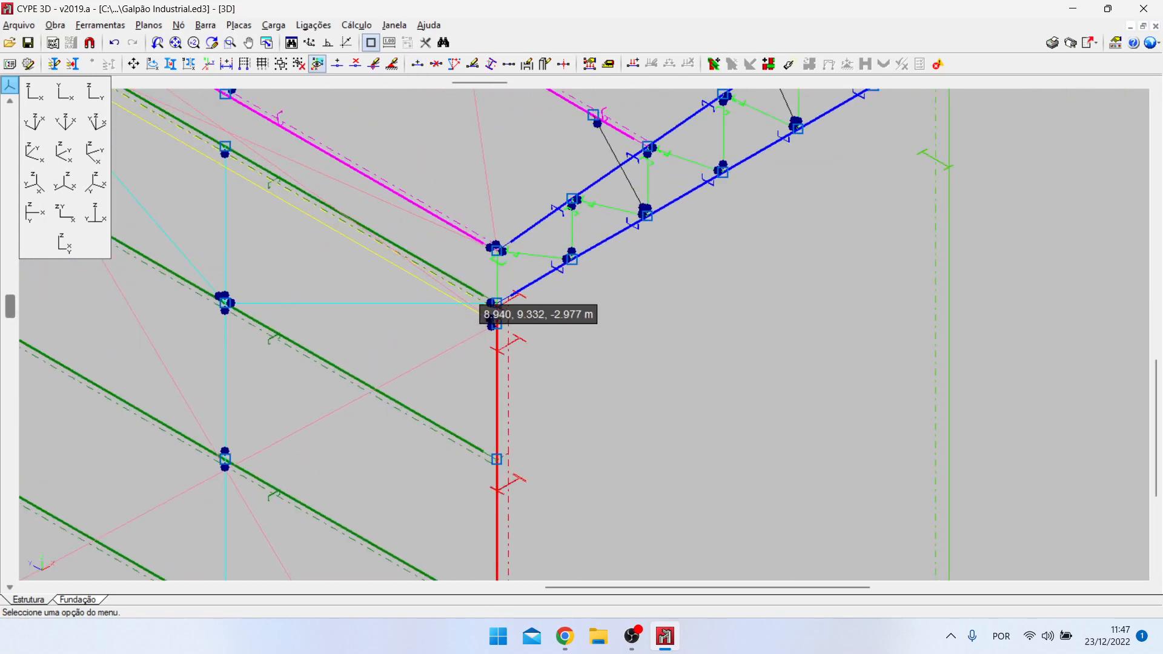
scroll(677, 380, down, 4)
scroll(742, 393, up, 3)
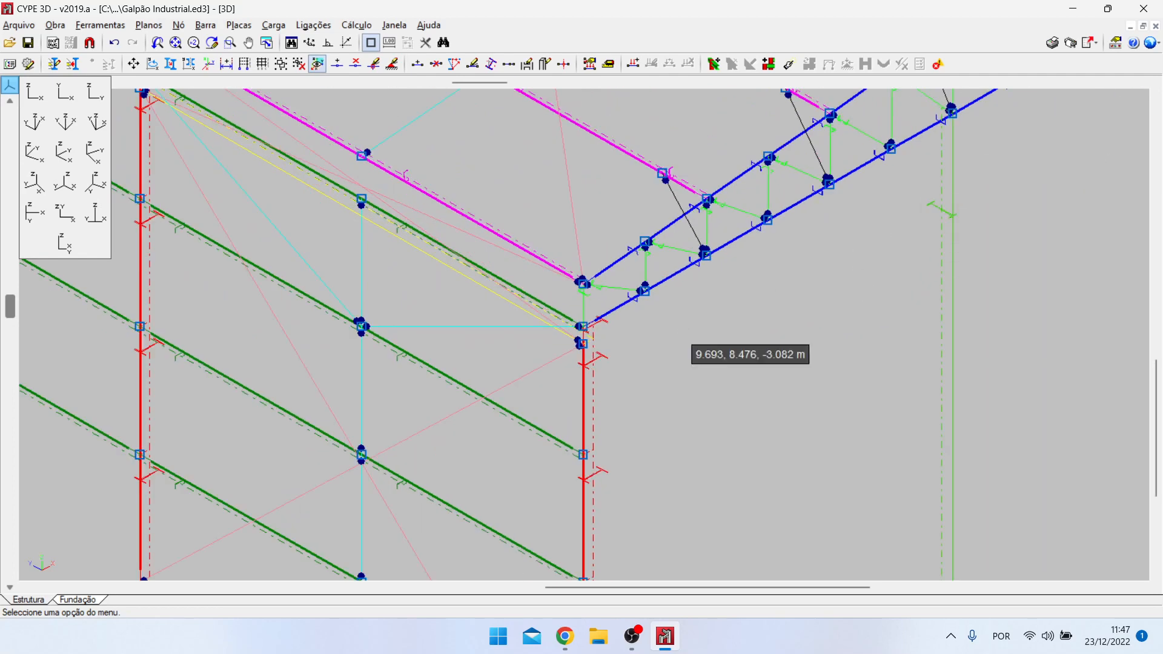
scroll(746, 339, down, 1)
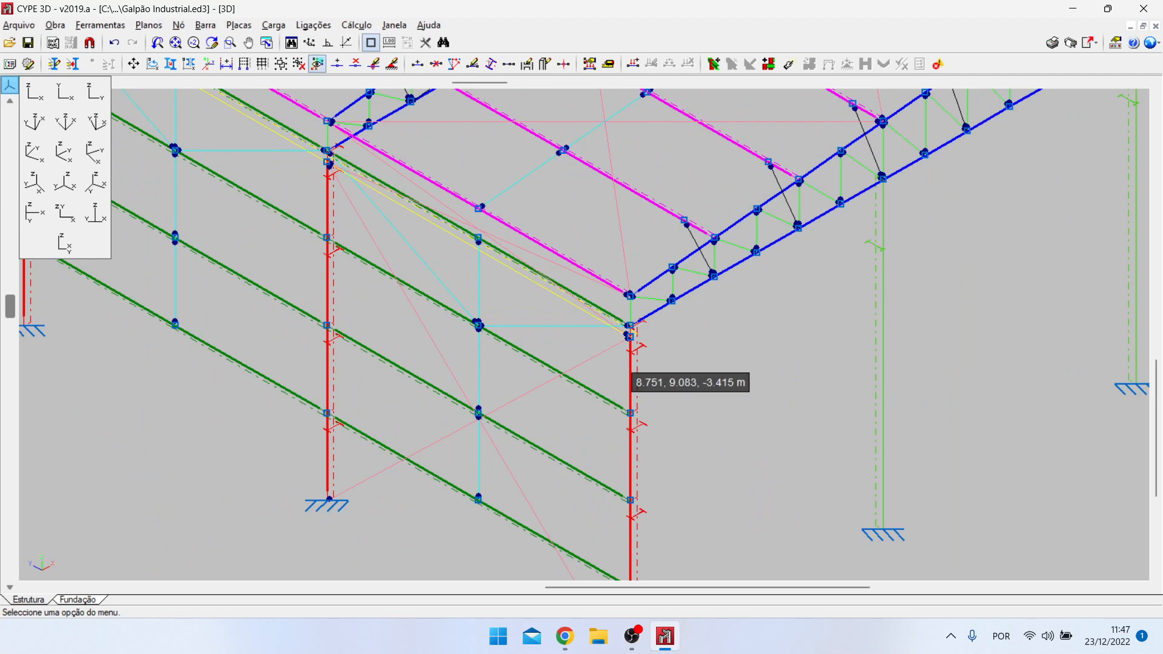
scroll(630, 372, down, 2)
scroll(557, 380, up, 4)
scroll(442, 381, up, 4)
scroll(407, 341, up, 5)
scroll(564, 417, down, 5)
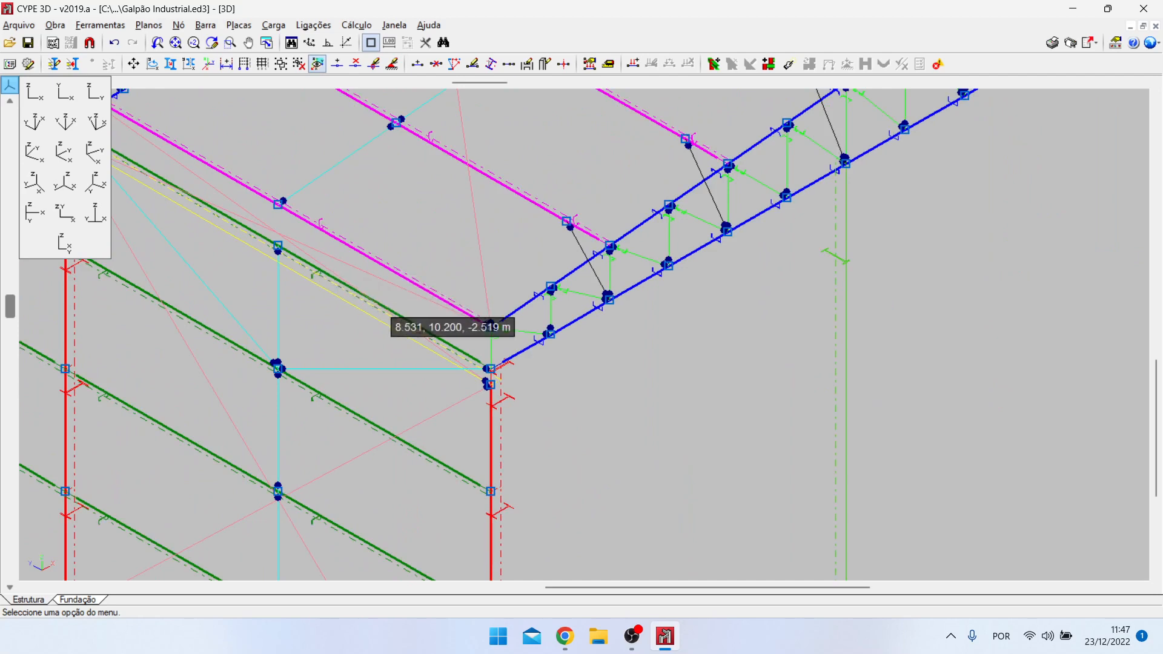
scroll(496, 385, up, 3)
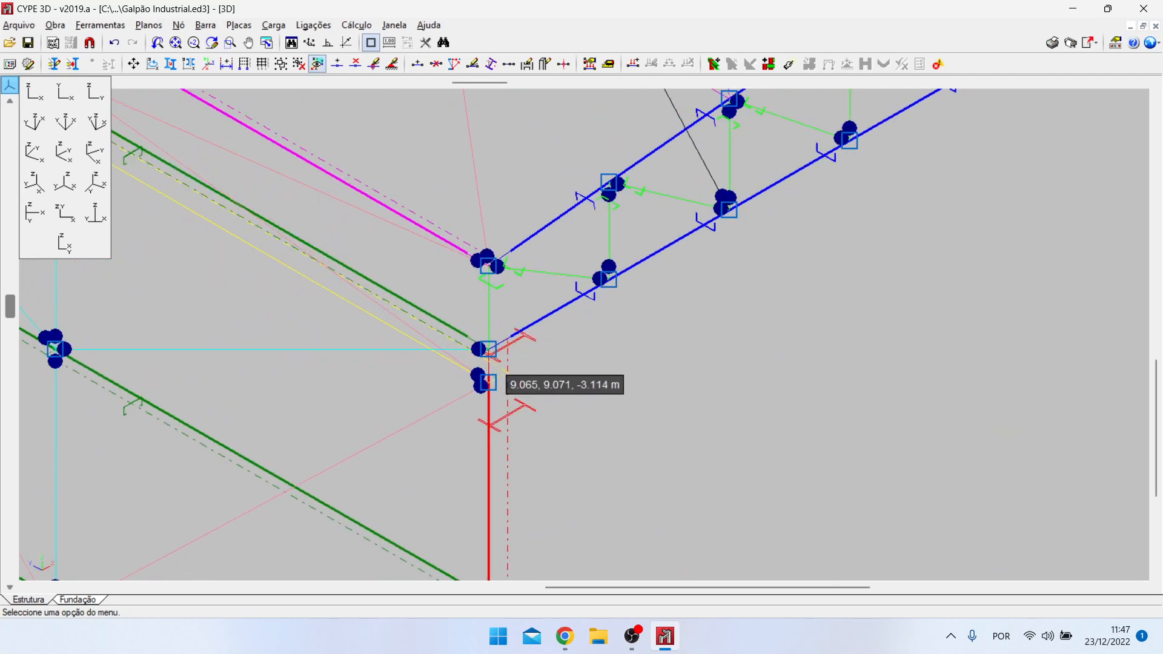
scroll(387, 451, down, 3)
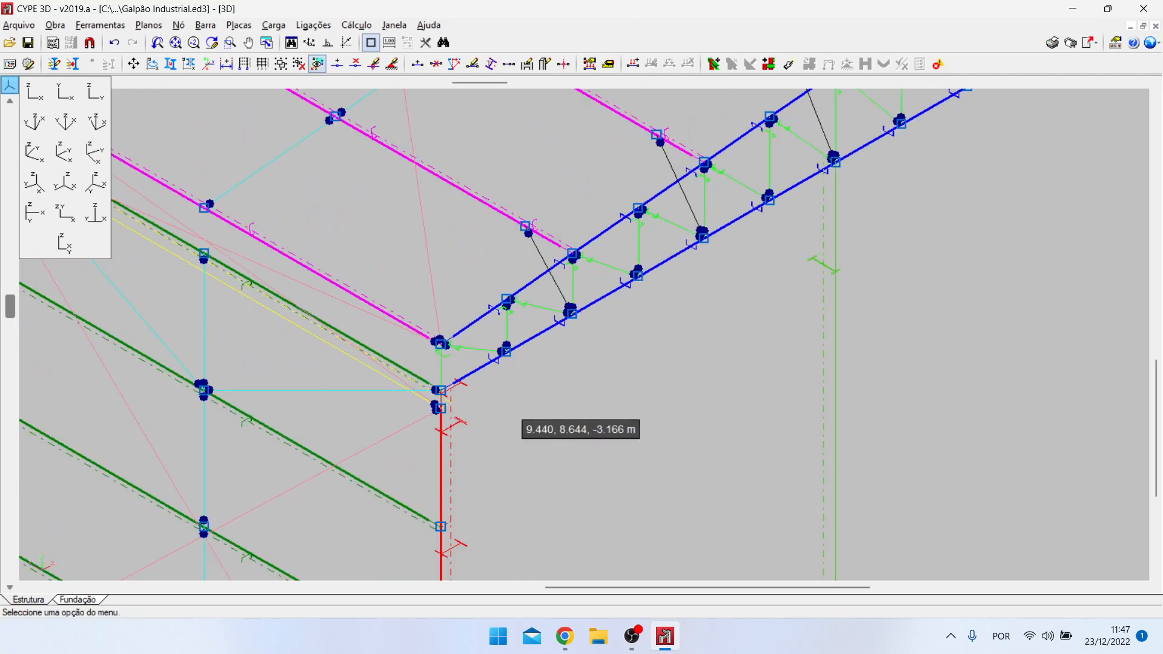
scroll(496, 406, up, 4)
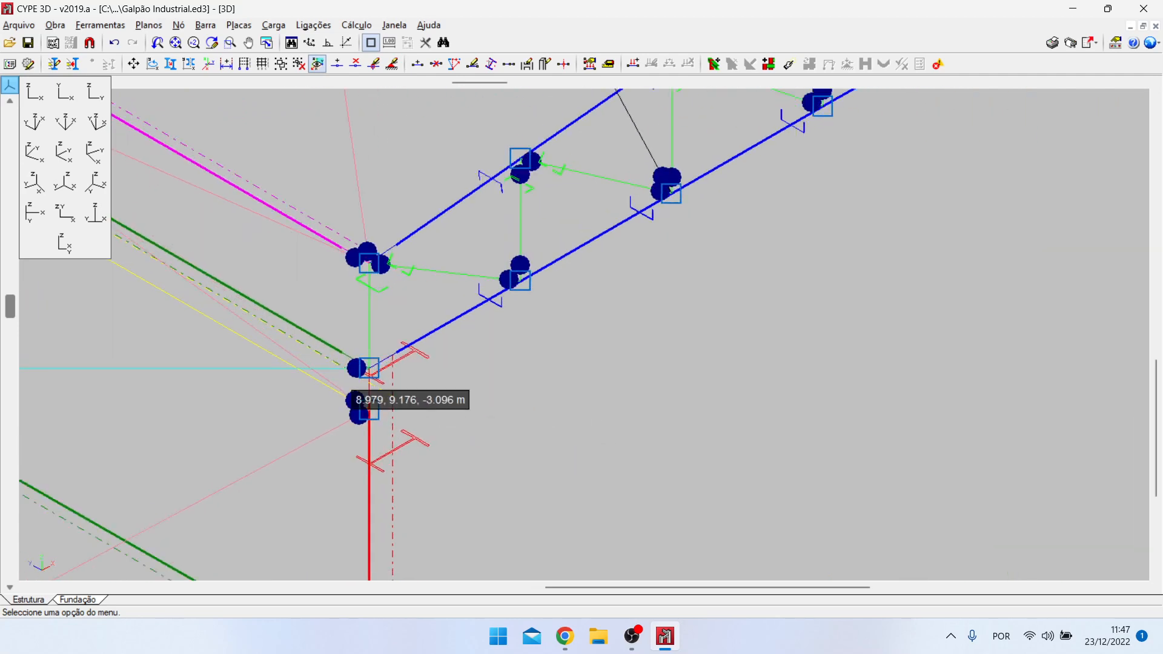
Step: Draw a new C127X50X17X2.66 bar from the corner column node at (0, 0, 5.8) to the first intermediate column at (5, 0, 5.8)
click(206, 26)
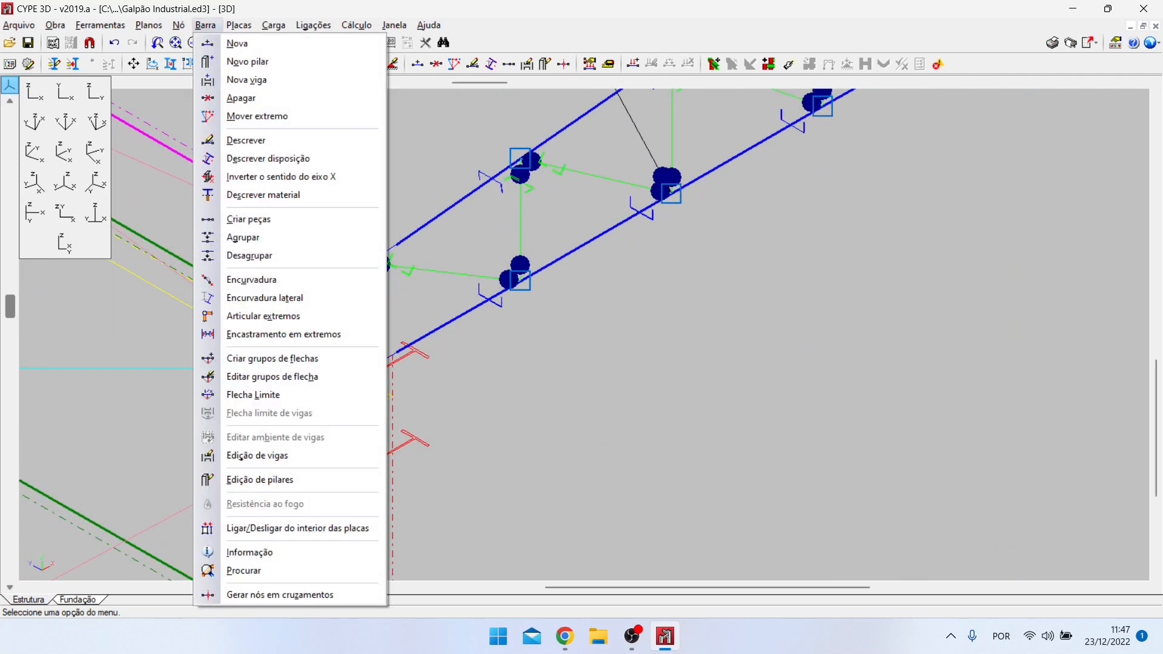
click(236, 43)
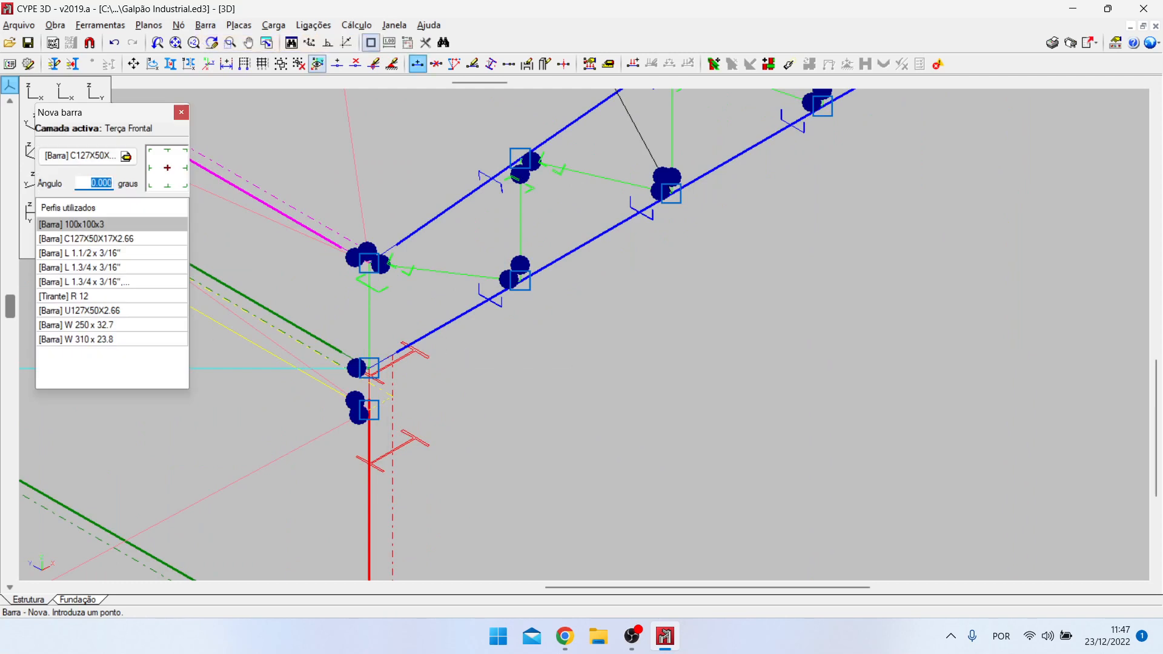
scroll(506, 391, up, 5)
scroll(437, 424, up, 2)
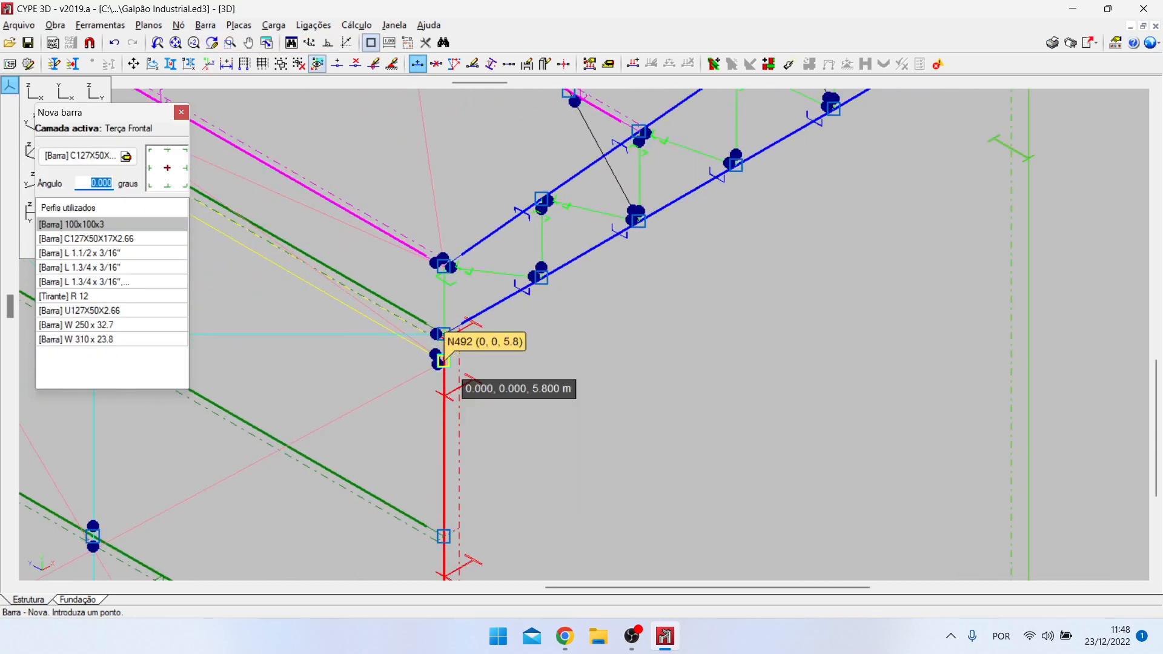
click(441, 361)
scroll(448, 376, down, 3)
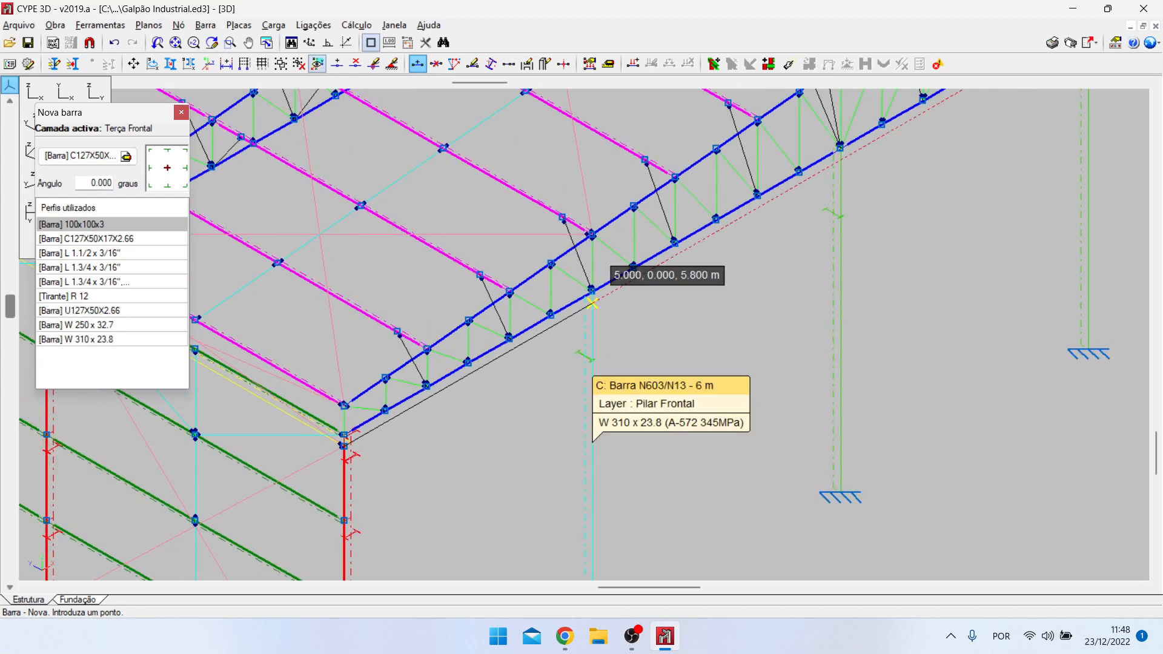
click(593, 303)
Step: Continue the top front girt at 5.8 m height through the second and third intermediate columns to the opposite corner column
scroll(330, 515, down, 2)
scroll(836, 339, up, 2)
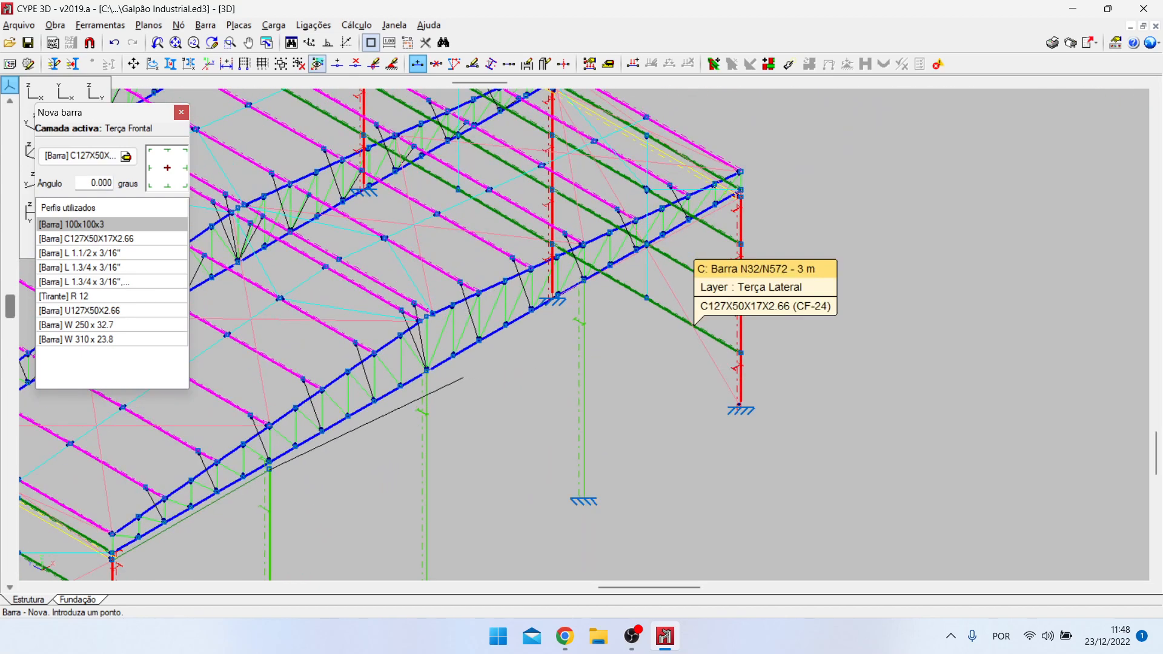
scroll(451, 364, up, 2)
click(415, 374)
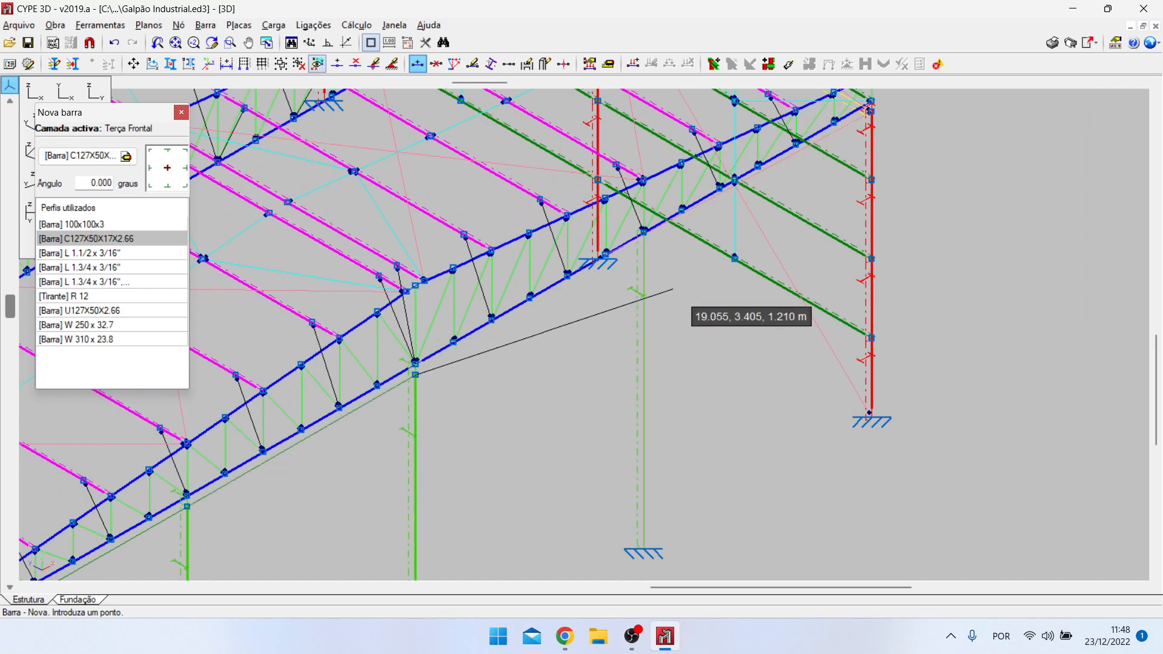
scroll(644, 244, down, 2)
scroll(670, 157, up, 2)
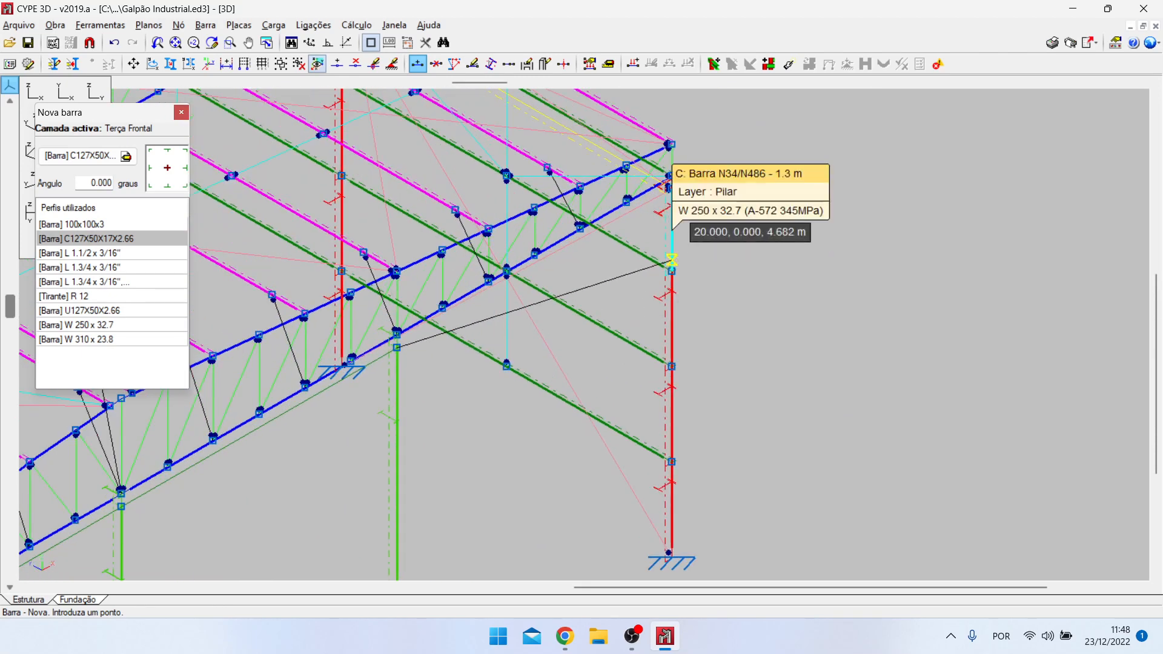
click(674, 146)
scroll(827, 200, down, 2)
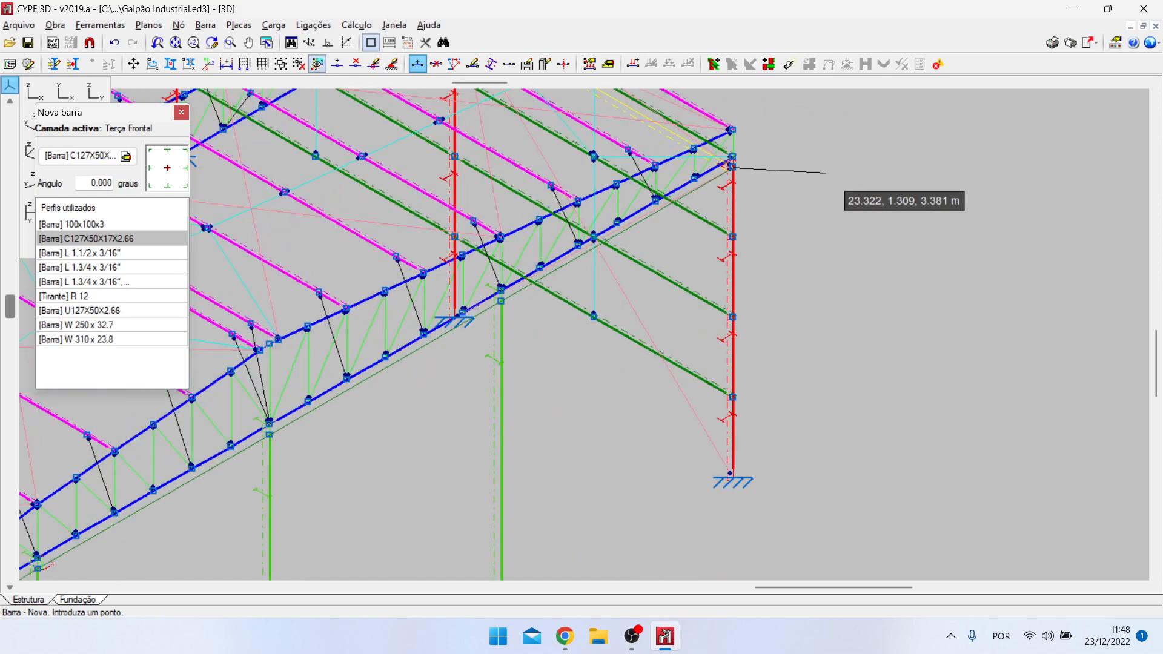
scroll(514, 441, down, 2)
scroll(514, 441, up, 4)
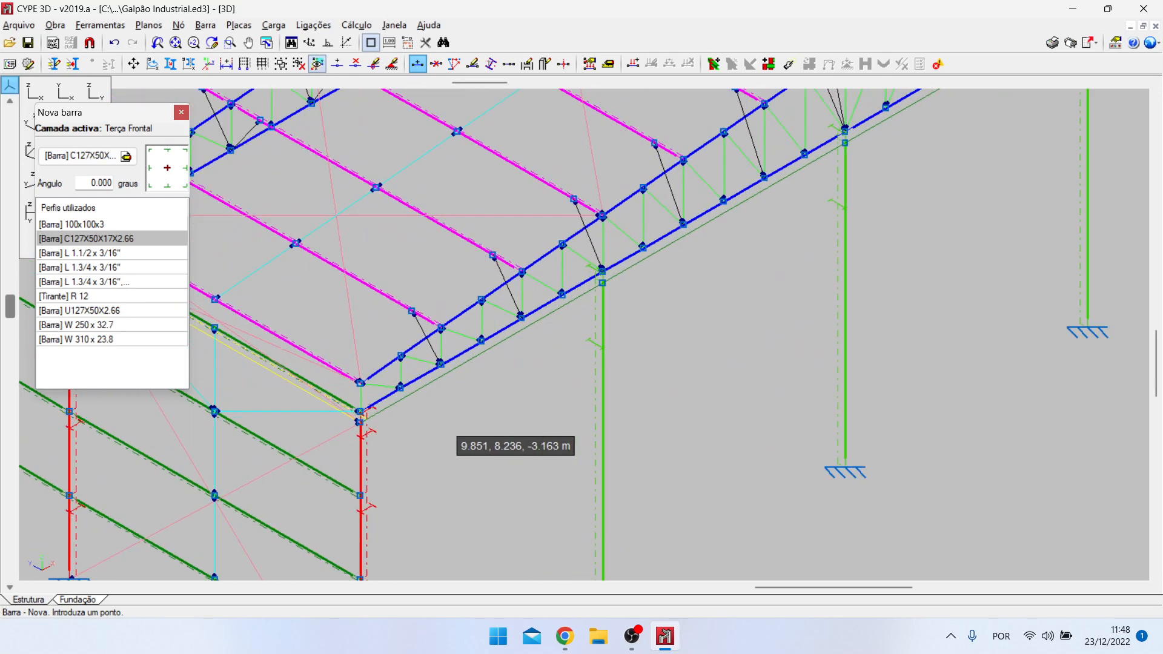
Step: Start describing the bar layout and select all four segments of the top front girt
scroll(448, 418, up, 3)
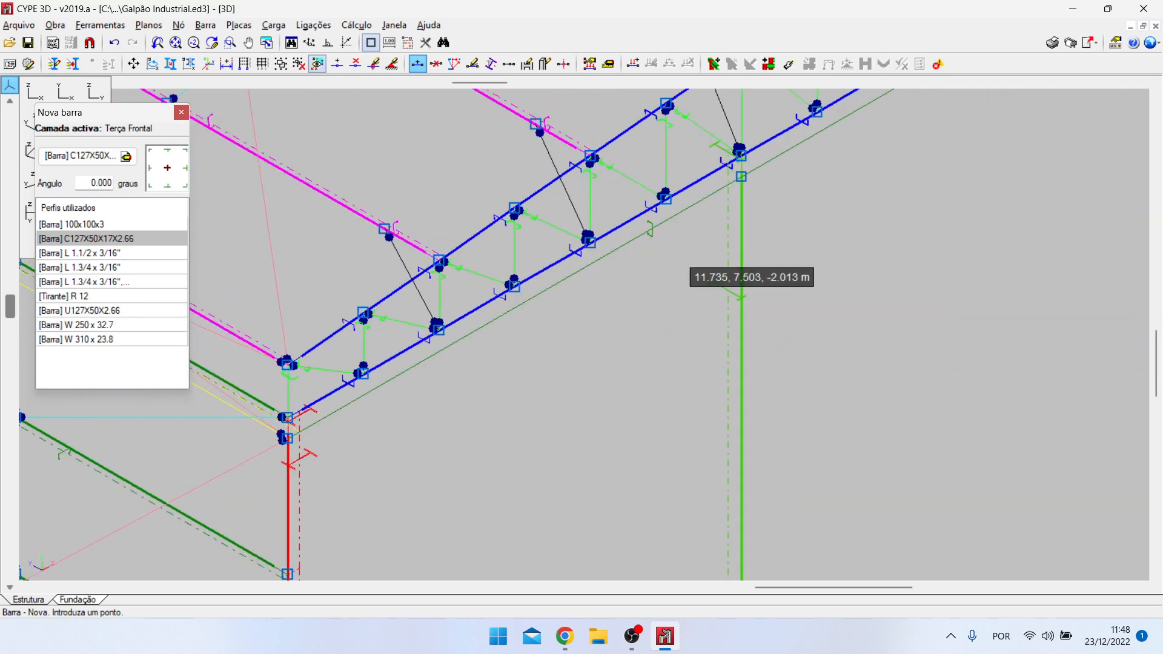
scroll(347, 319, down, 2)
click(206, 25)
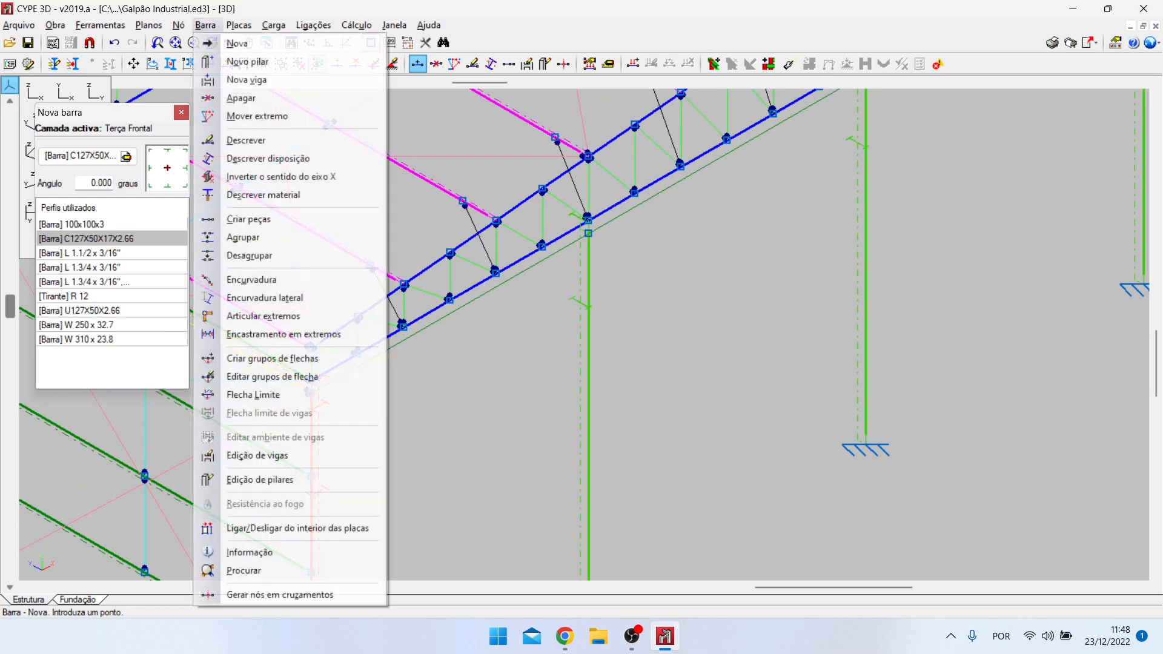
click(267, 158)
scroll(575, 324, up, 2)
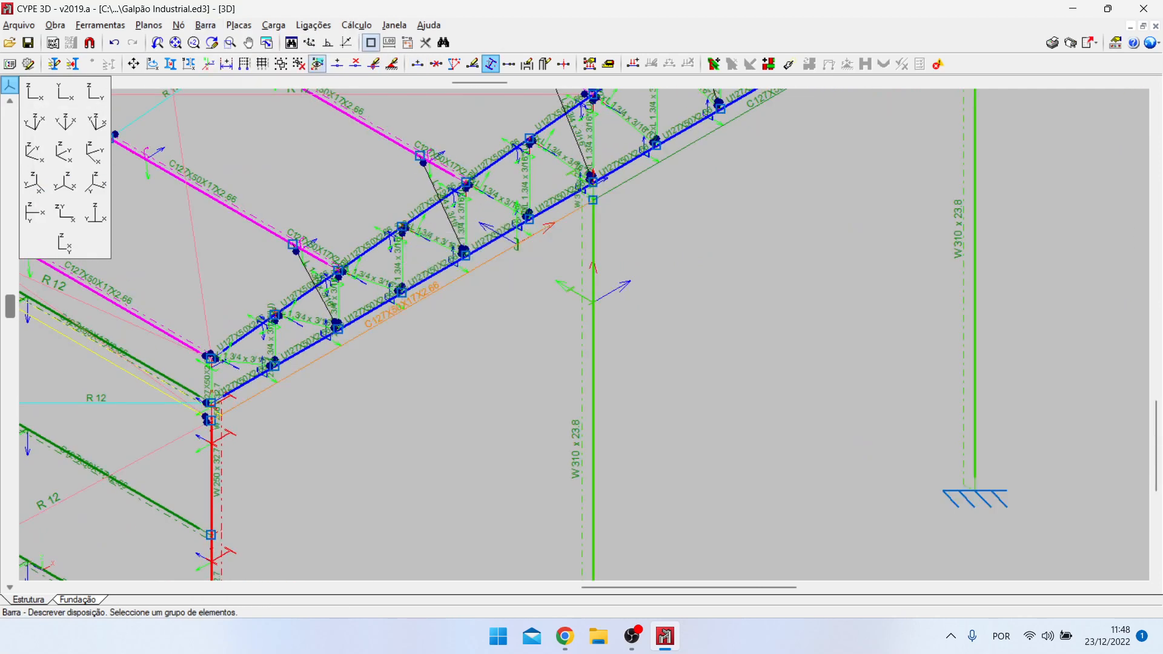
click(685, 149)
scroll(351, 458, down, 5)
scroll(812, 177, up, 2)
click(760, 141)
scroll(490, 452, down, 4)
scroll(851, 206, up, 2)
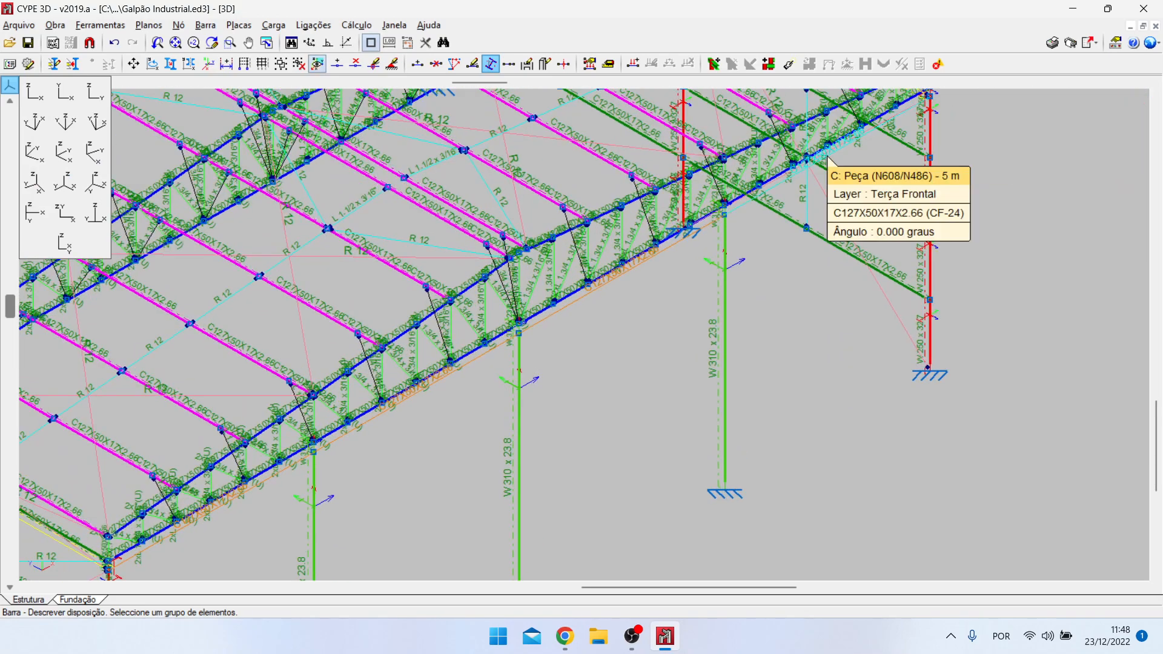
click(826, 158)
Step: Rotate the selected girts so their C section opens downwards, and align them by the inner flange's point on the section's horizontal centroid axis
scroll(848, 216, down, 3)
scroll(490, 406, up, 6)
scroll(636, 203, up, 6)
scroll(175, 434, up, 5)
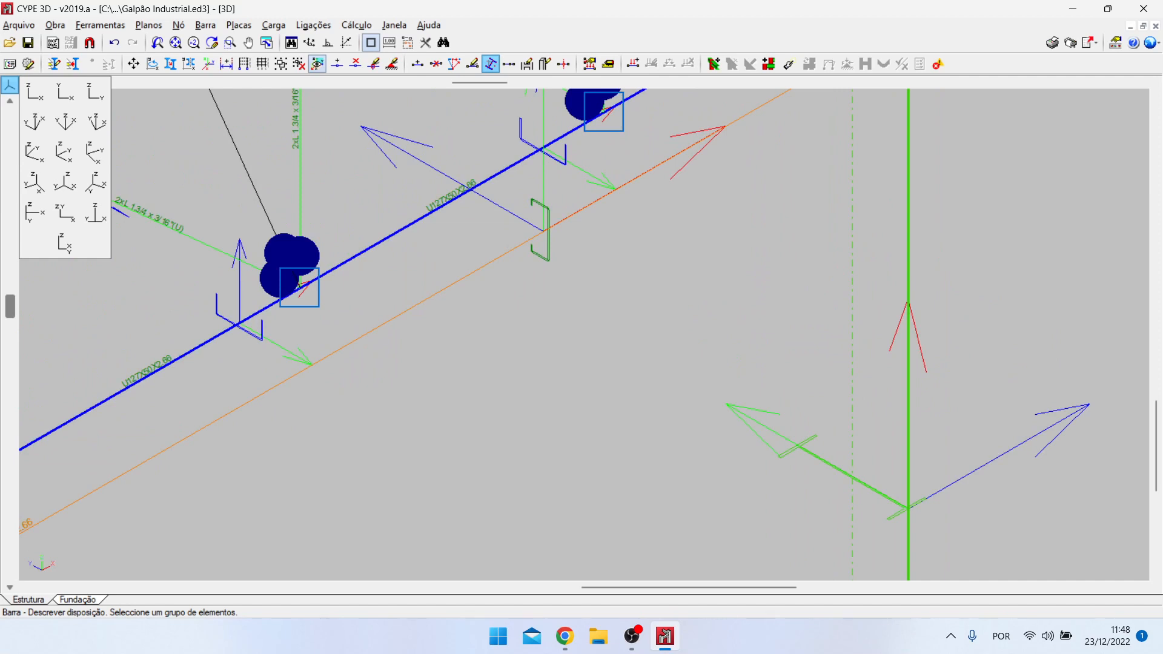
right_click(424, 340)
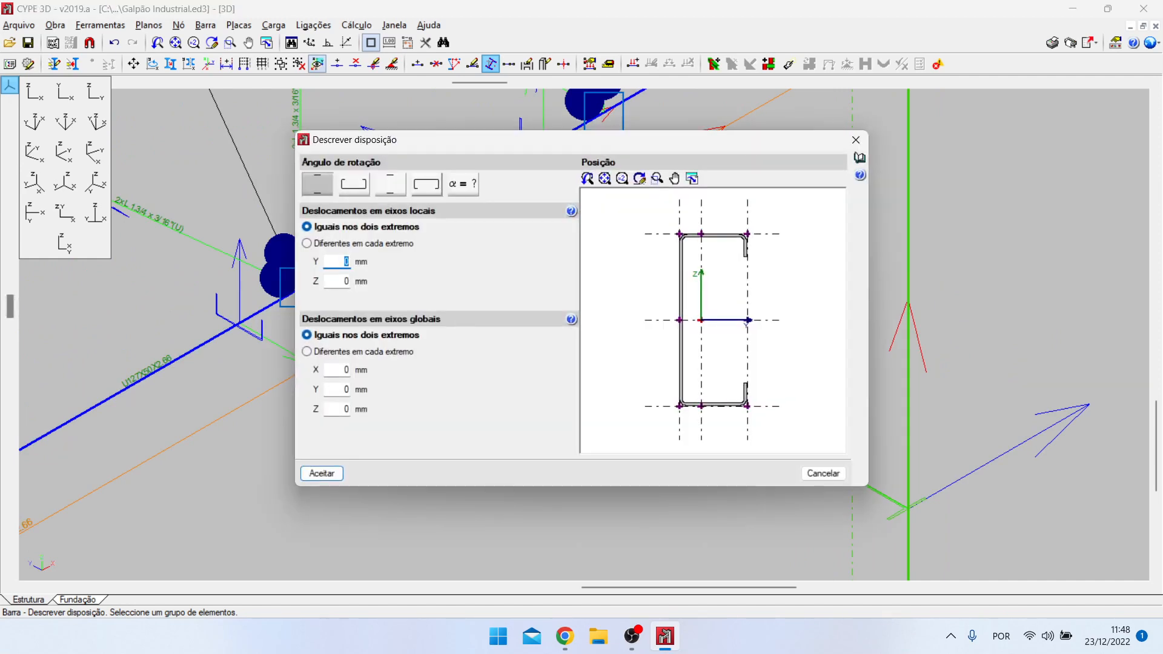
click(426, 183)
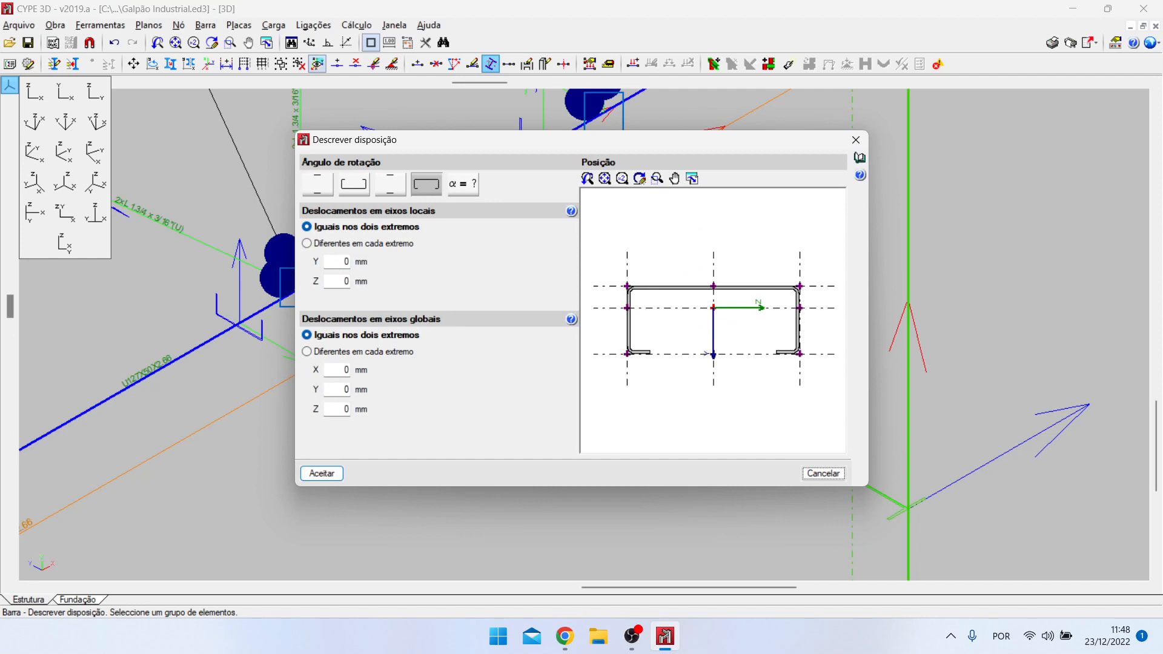
drag(671, 140, 1010, 208)
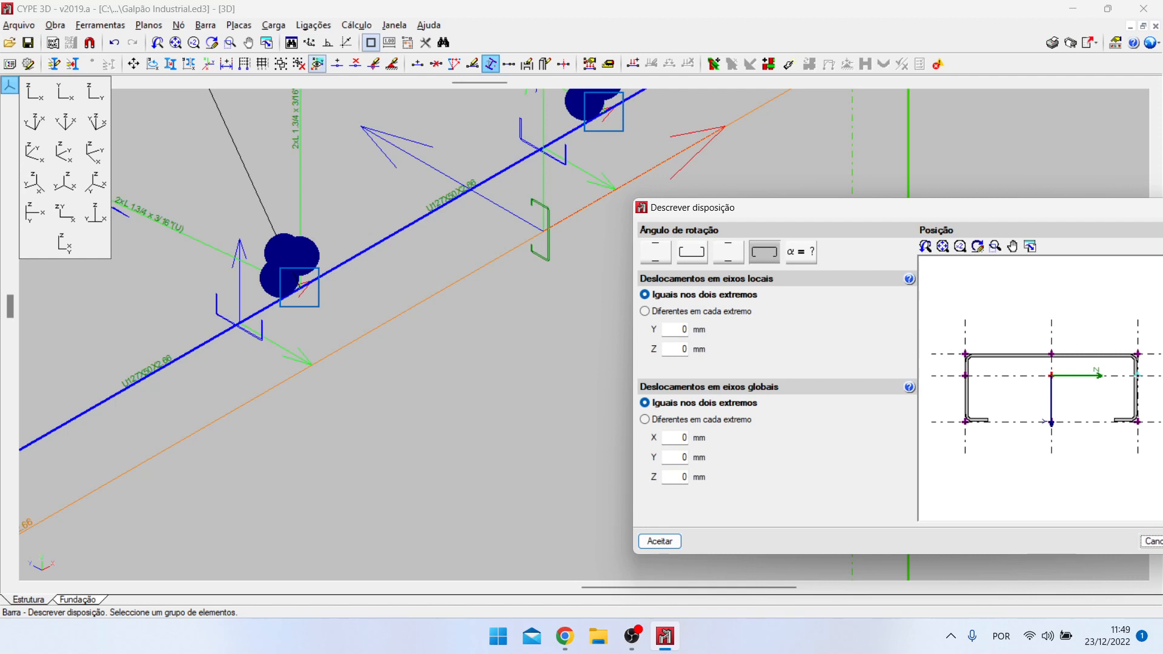
click(1138, 376)
drag(931, 207, 732, 160)
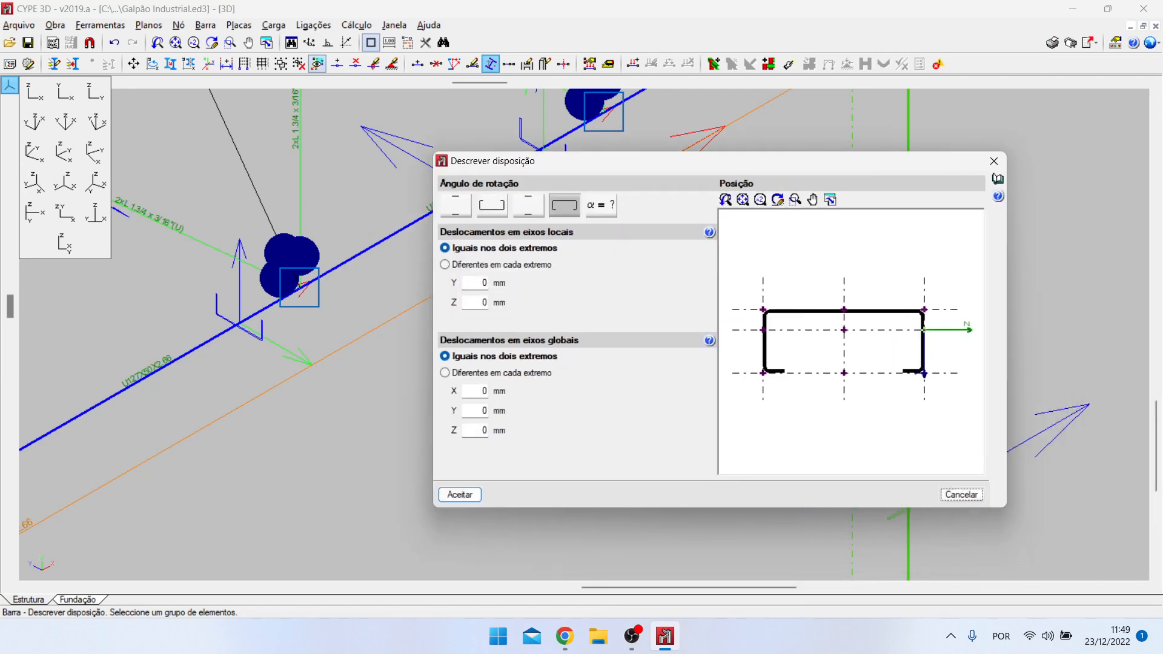
click(460, 495)
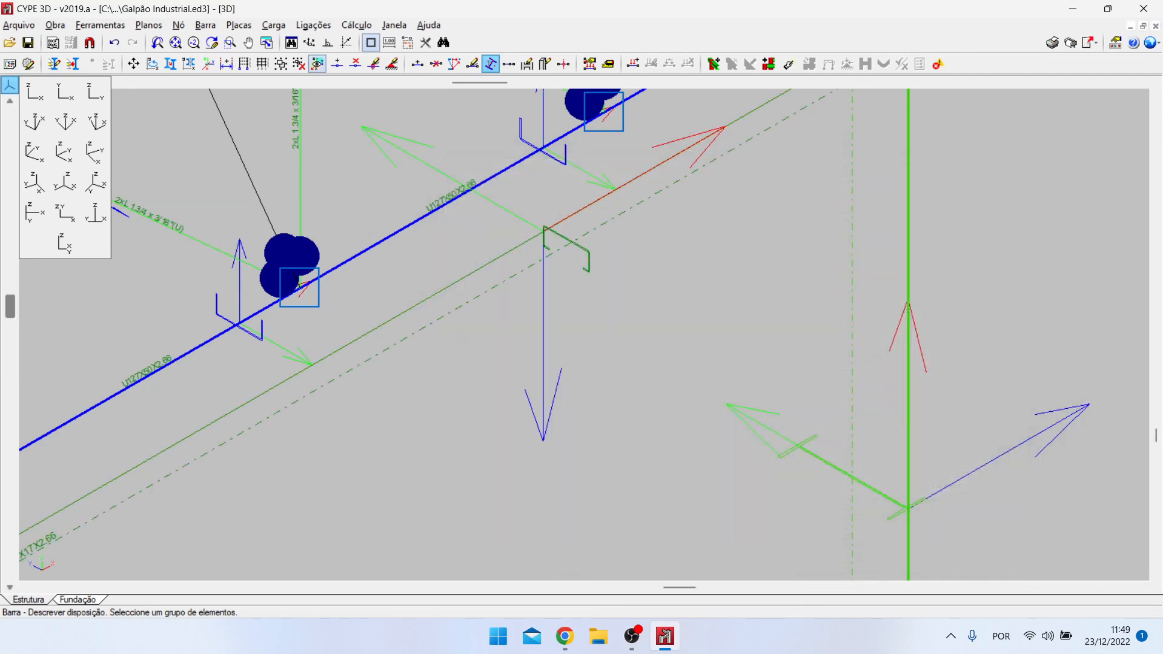
Step: Examine the orientation of the top front girt's C section against the truss chord and the front columns
scroll(715, 316, down, 7)
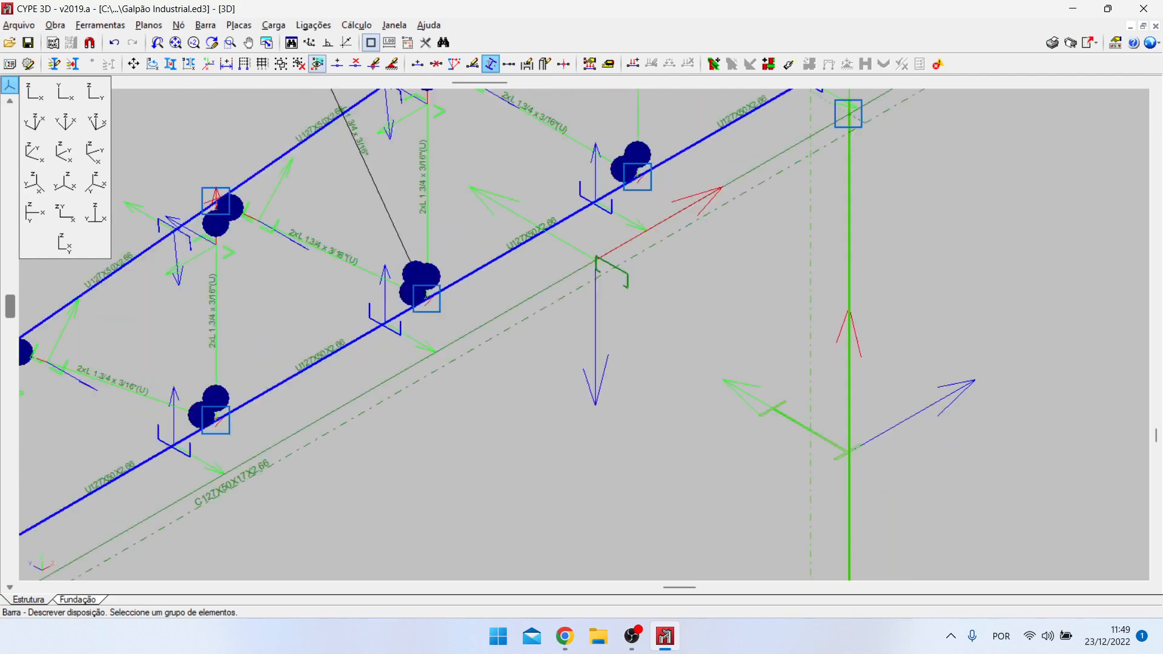
scroll(684, 316, up, 3)
scroll(690, 319, up, 3)
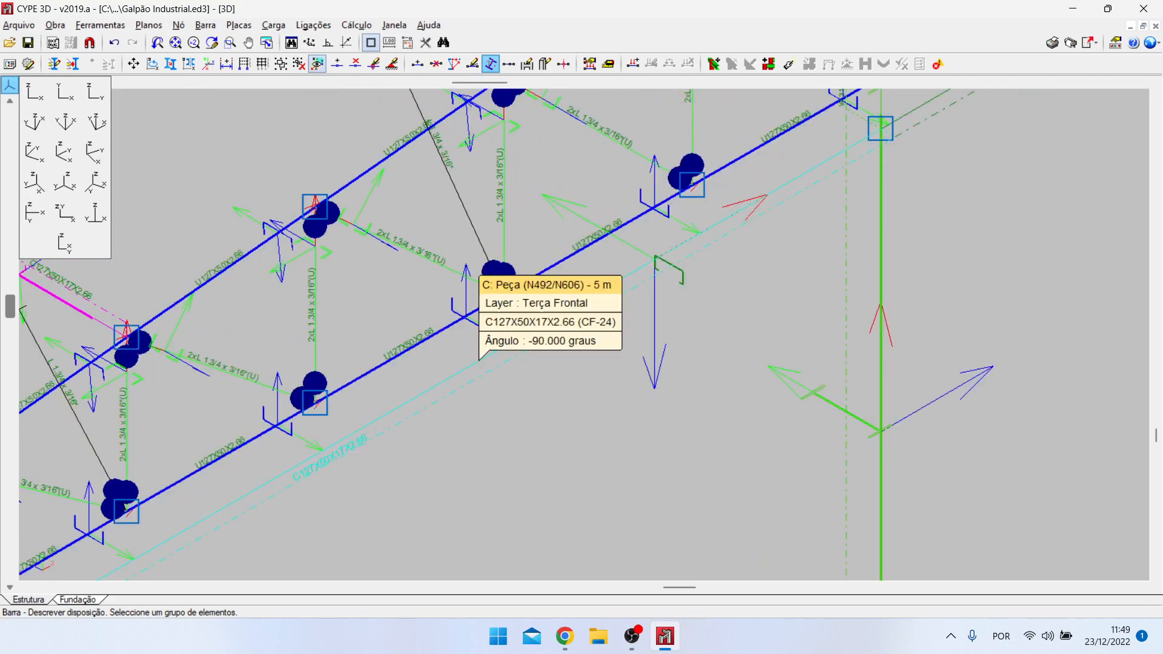
scroll(444, 244, down, 6)
scroll(339, 448, down, 4)
scroll(277, 480, down, 3)
scroll(927, 157, up, 1)
scroll(557, 419, down, 2)
scroll(779, 282, down, 3)
scroll(667, 357, up, 5)
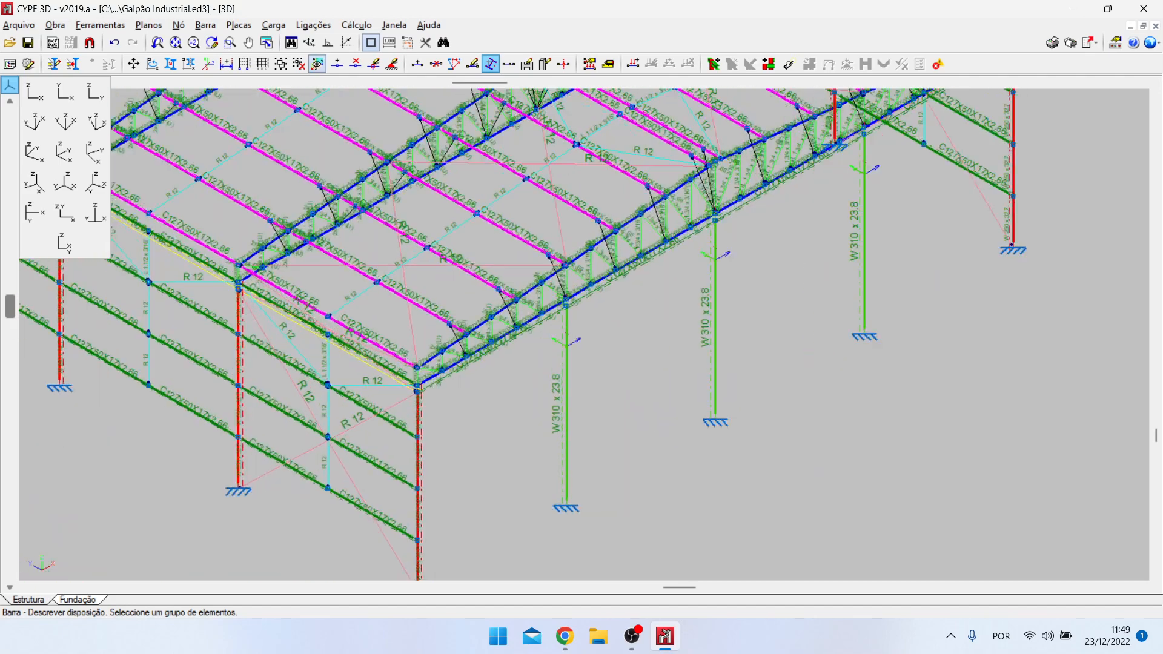
Step: Start copying elements with both nodes and bars included, and select all segments of the top front girt
click(100, 25)
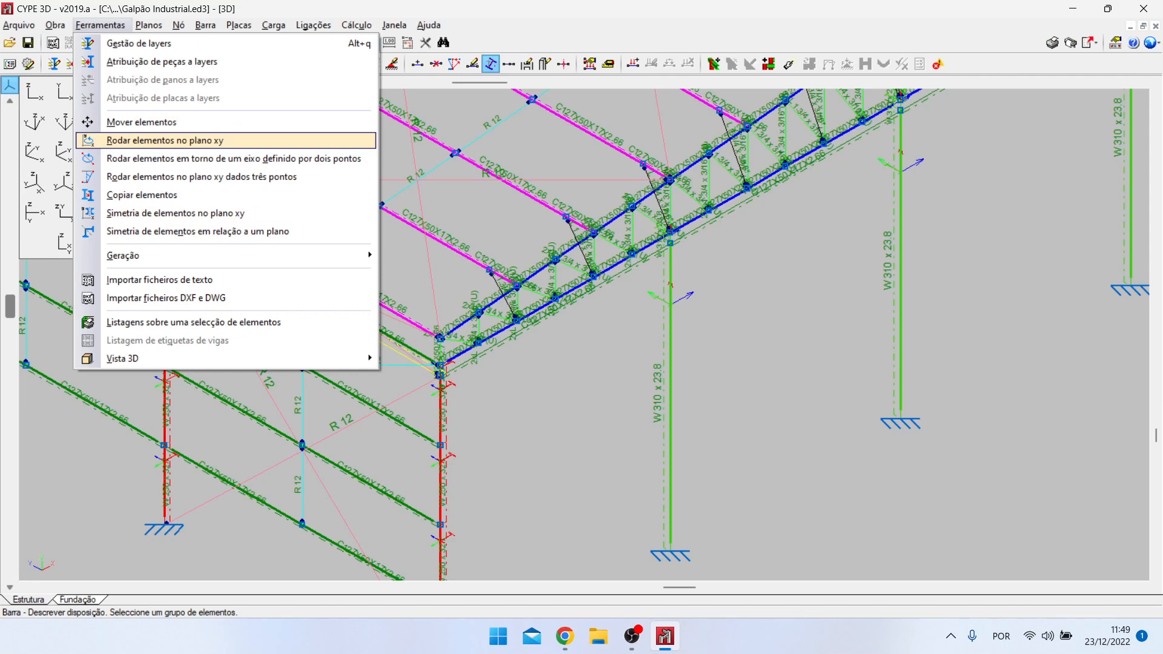
click(104, 194)
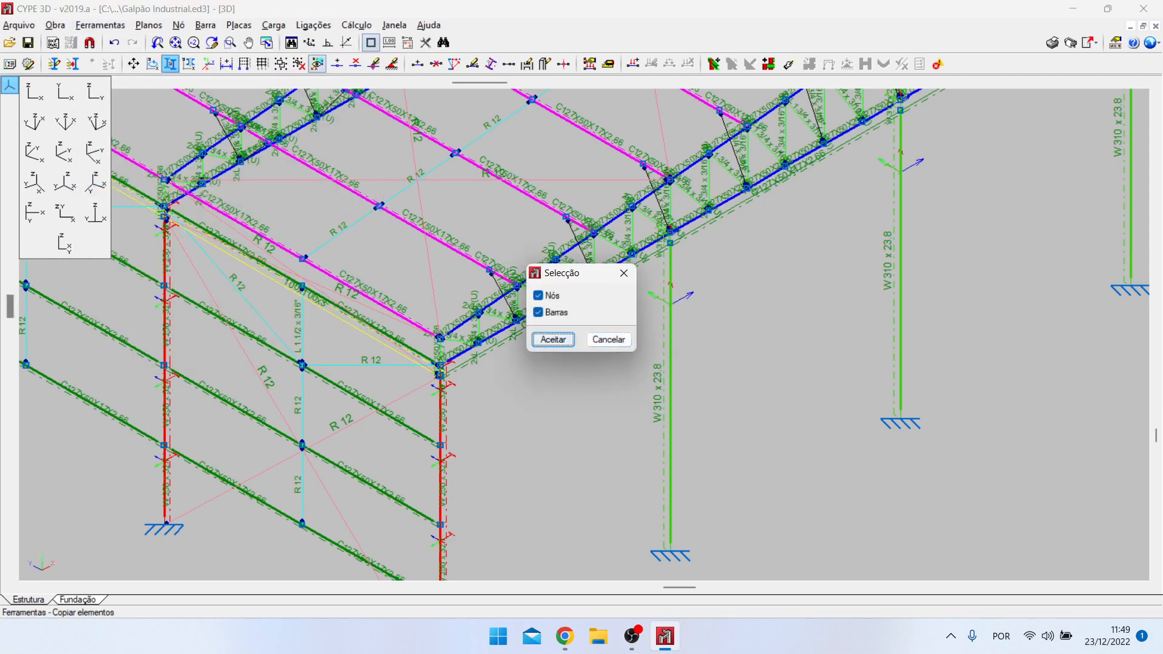
click(553, 339)
scroll(575, 340, up, 3)
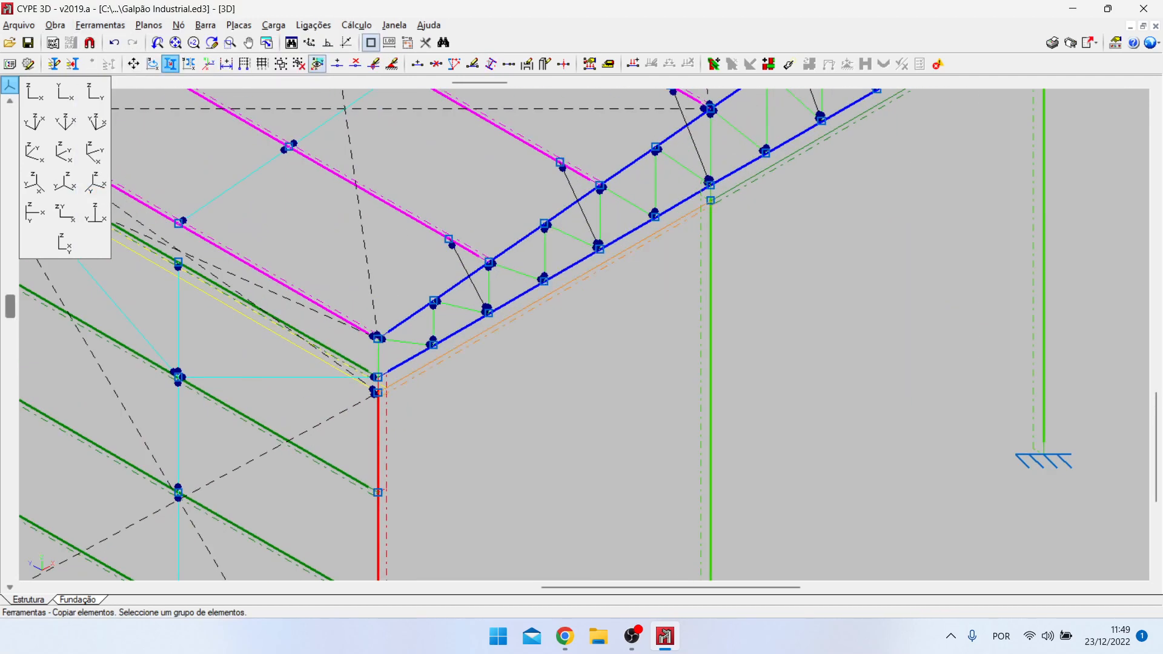
scroll(194, 559, down, 4)
scroll(719, 283, up, 2)
click(666, 234)
middle_drag(857, 151, 716, 246)
scroll(708, 273, up, 2)
click(751, 174)
scroll(969, 200, down, 5)
right_click(956, 310)
Step: Copy the selected girt from its corner column node to that column's nodes at 4.5 m, 3 m and 1.5 m height
scroll(597, 470, up, 2)
scroll(581, 503, up, 4)
click(390, 316)
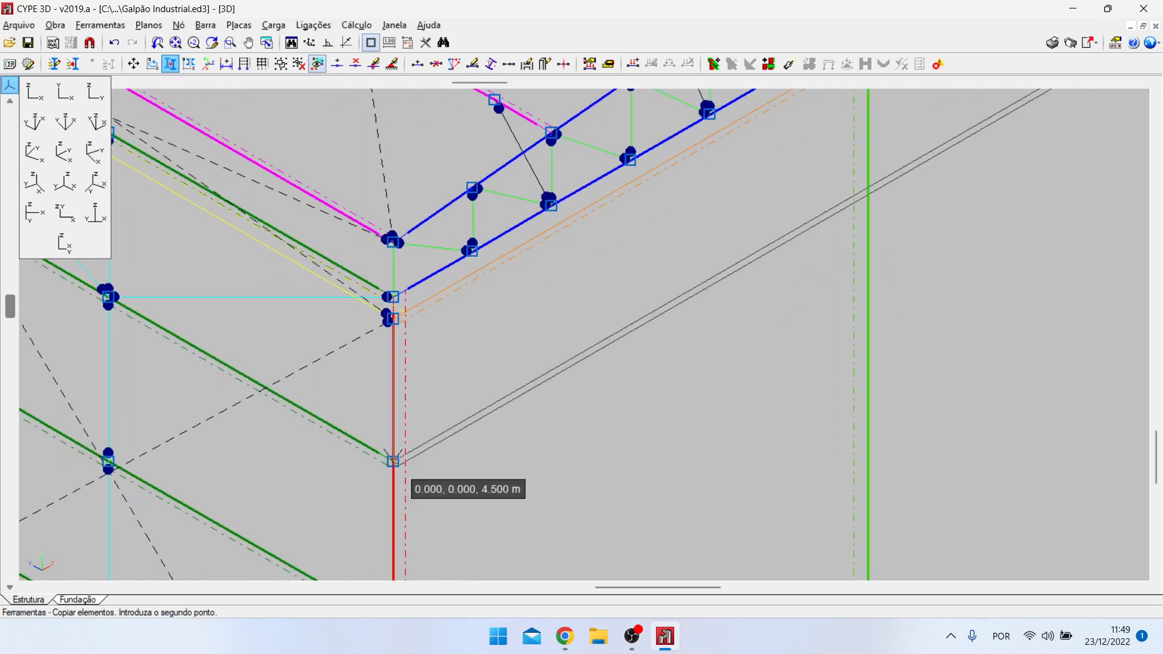
scroll(393, 460, down, 3)
scroll(400, 385, up, 3)
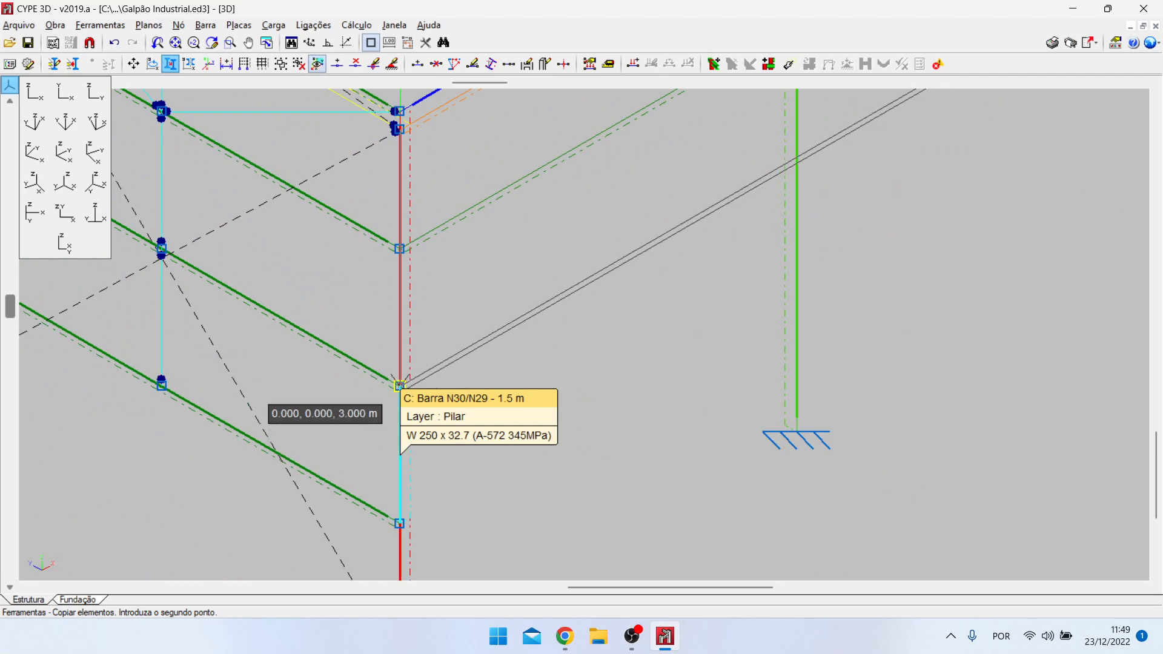
scroll(399, 386, down, 3)
scroll(424, 455, up, 5)
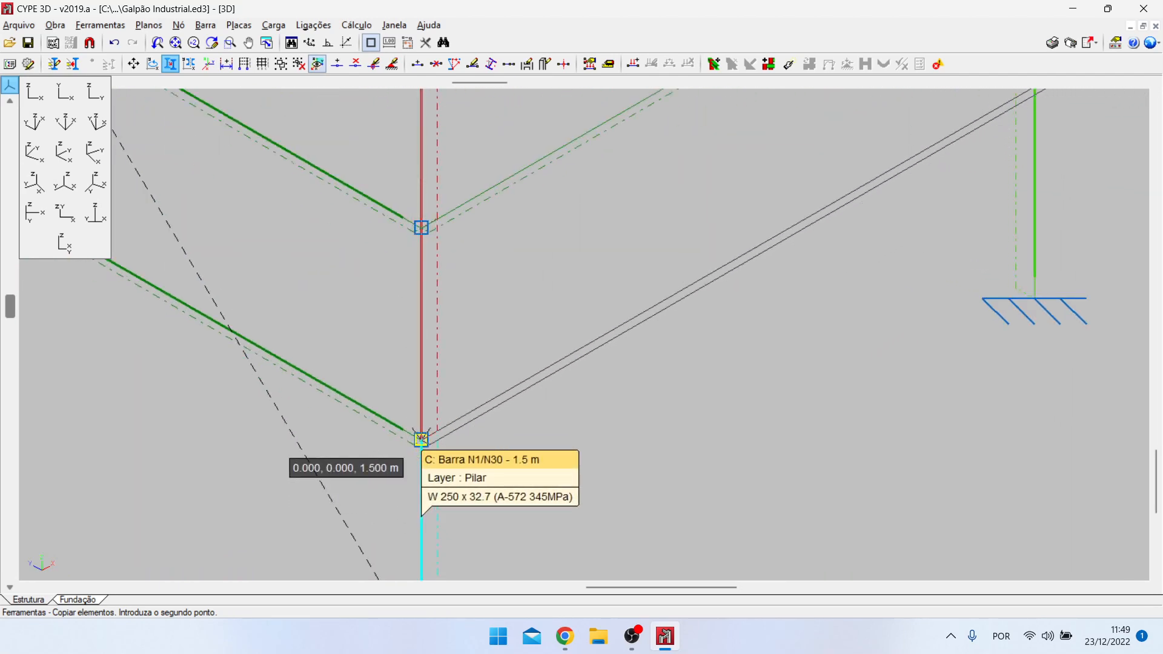
scroll(421, 439, down, 5)
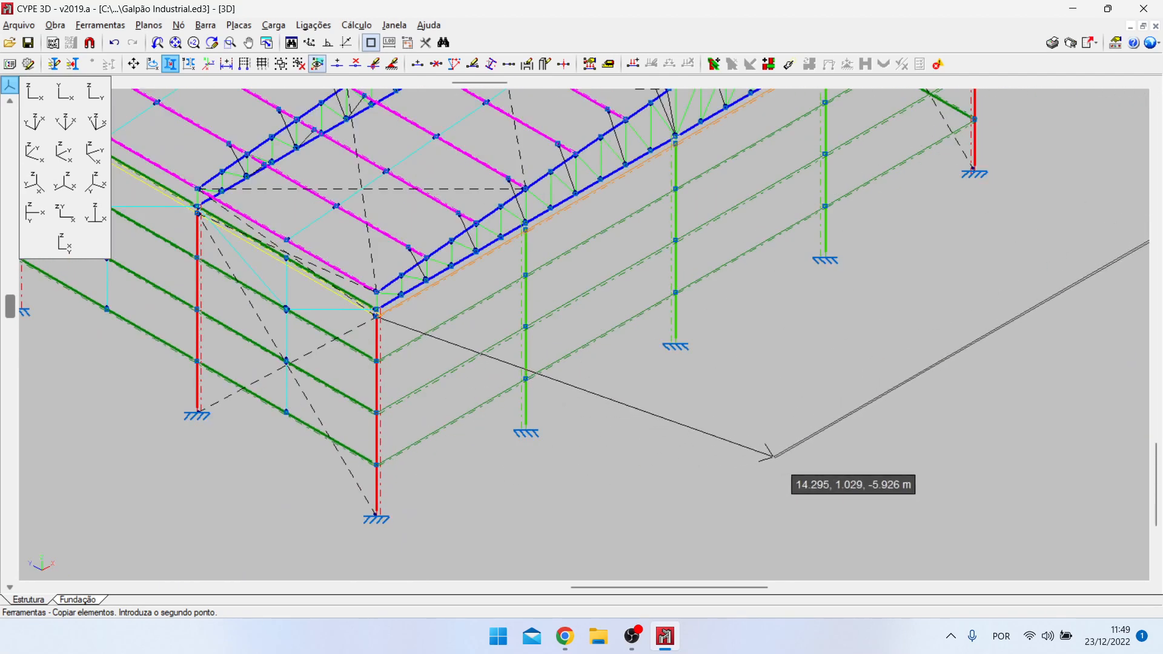
scroll(642, 479, down, 3)
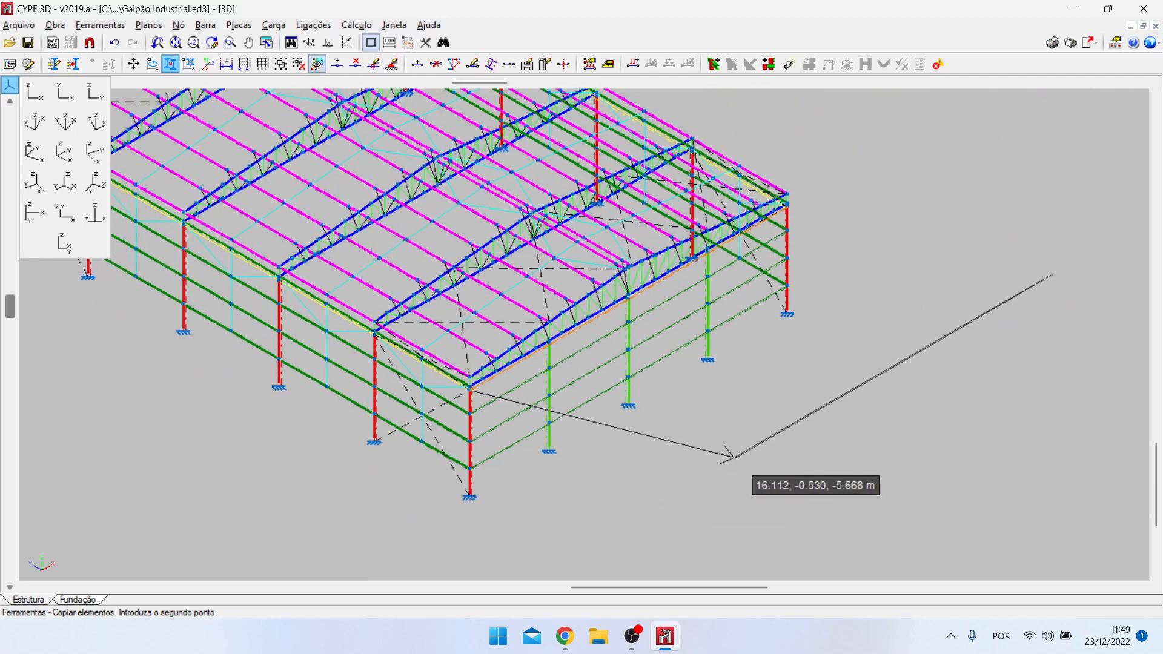
right_click(731, 456)
Step: Examine the copied girt rows across the front wall and their connections to the corner and intermediate columns
scroll(521, 492, up, 2)
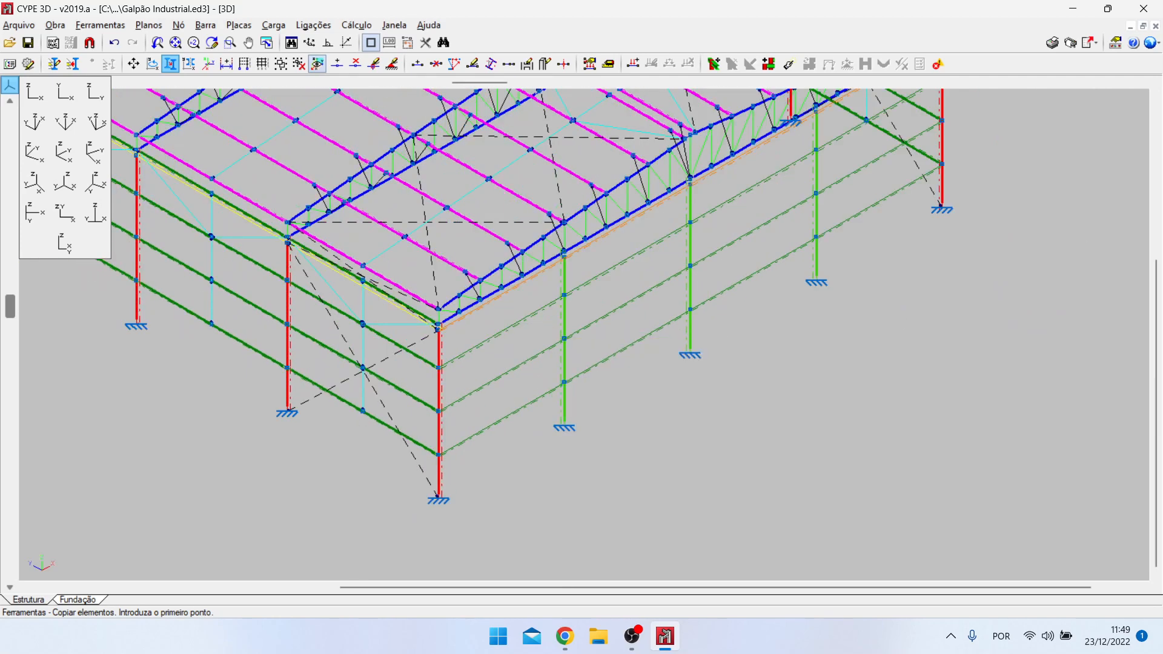
scroll(469, 471, down, 2)
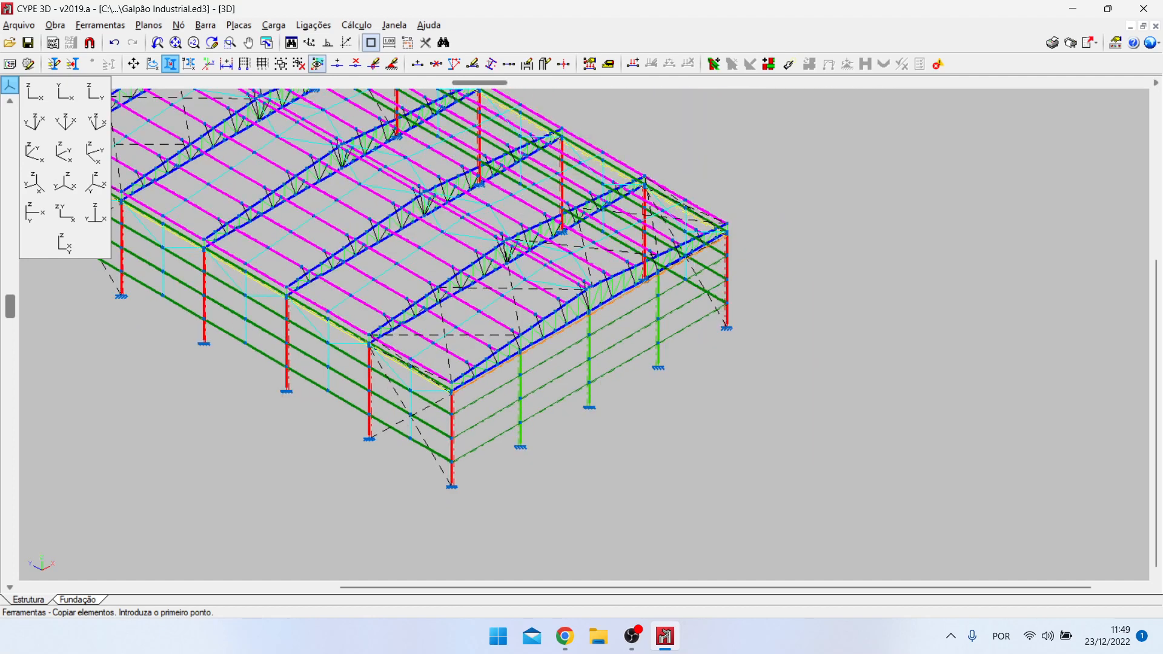
drag(479, 82, 558, 83)
scroll(533, 502, up, 1)
scroll(533, 488, up, 1)
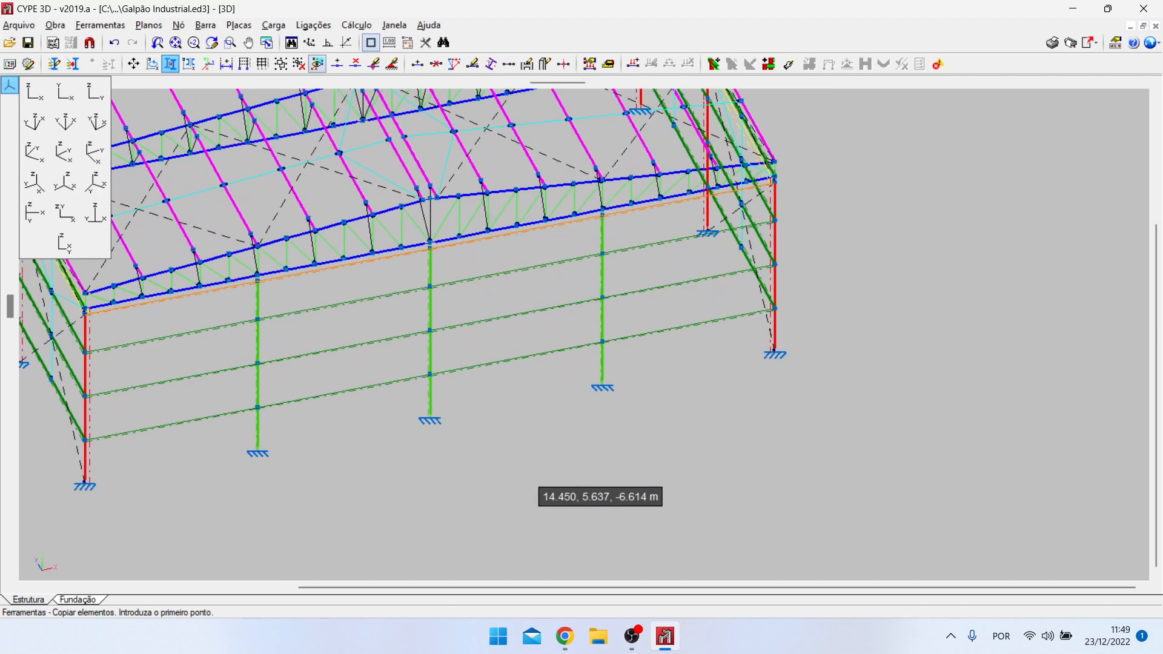
scroll(552, 489, down, 1)
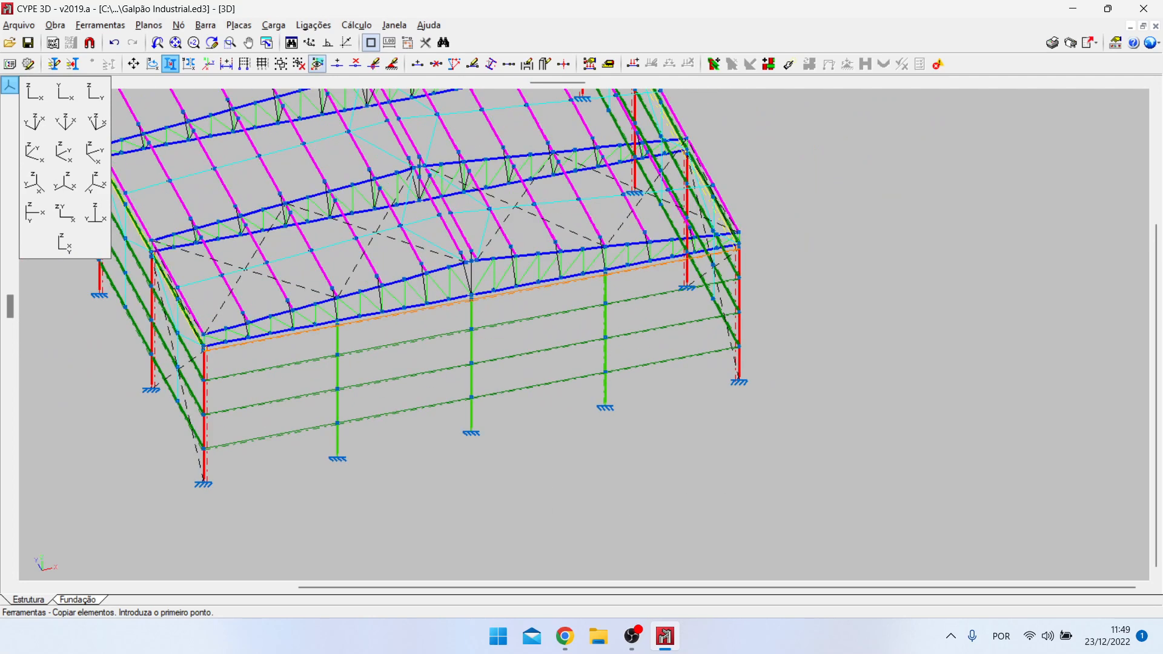
scroll(499, 486, up, 1)
scroll(480, 428, up, 1)
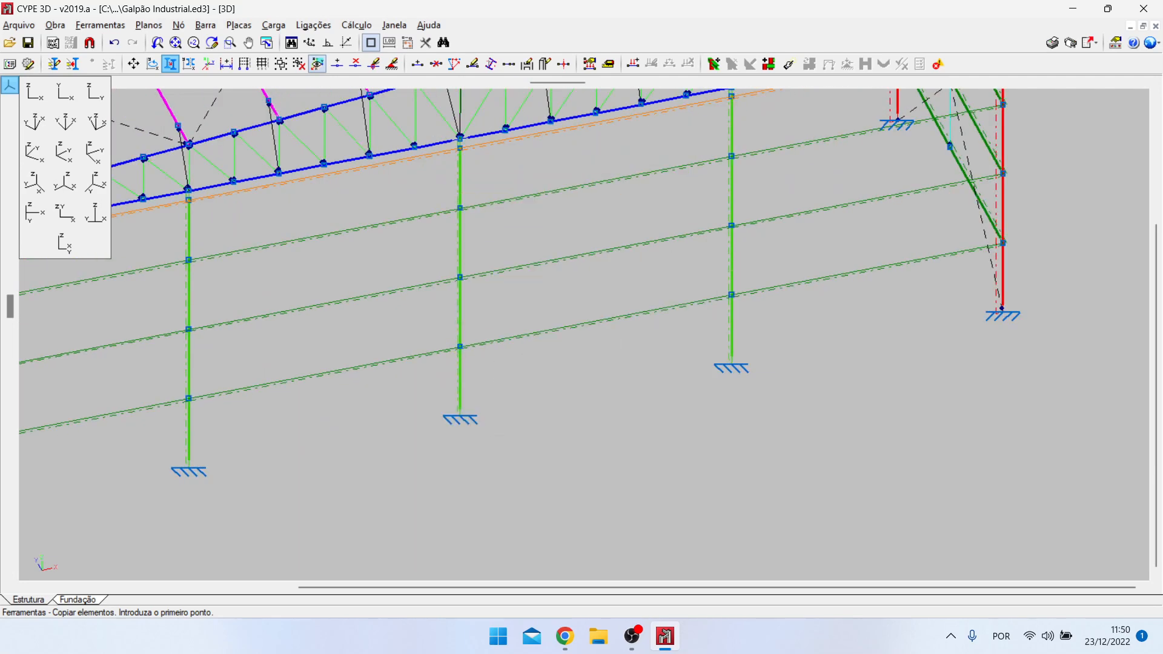
Step: Start a new bar on the Terça Frontal layer from the base of the middle front column
click(205, 25)
click(225, 42)
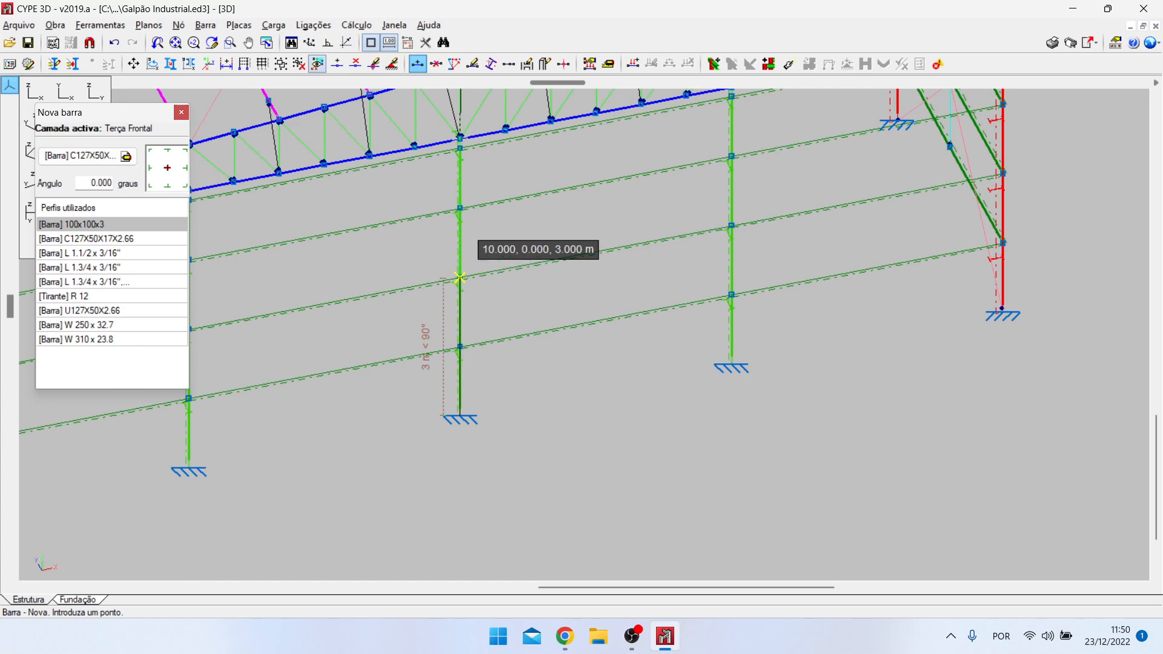
scroll(517, 328, down, 2)
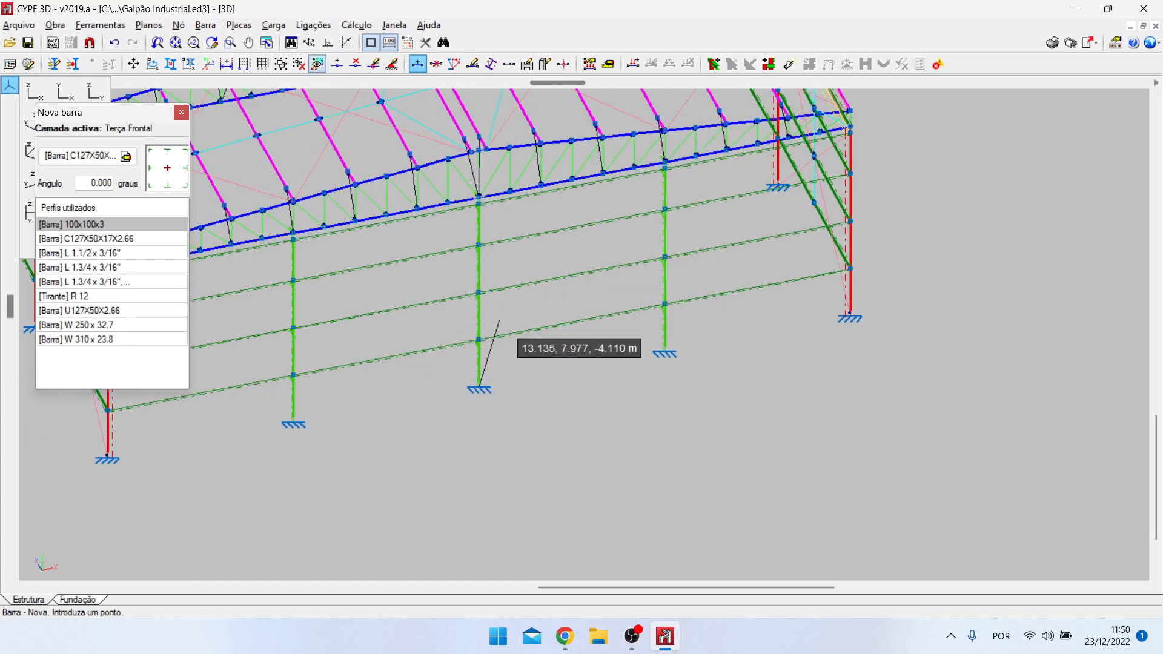
scroll(493, 327, up, 2)
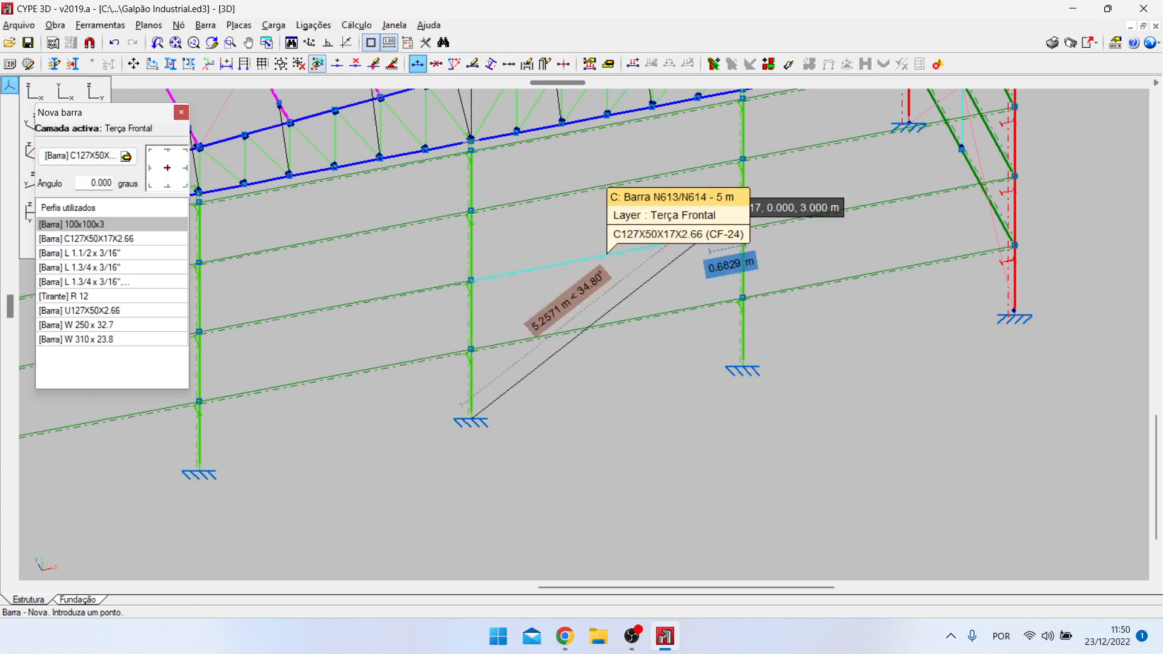
scroll(564, 397, down, 2)
scroll(654, 383, down, 2)
scroll(654, 387, up, 3)
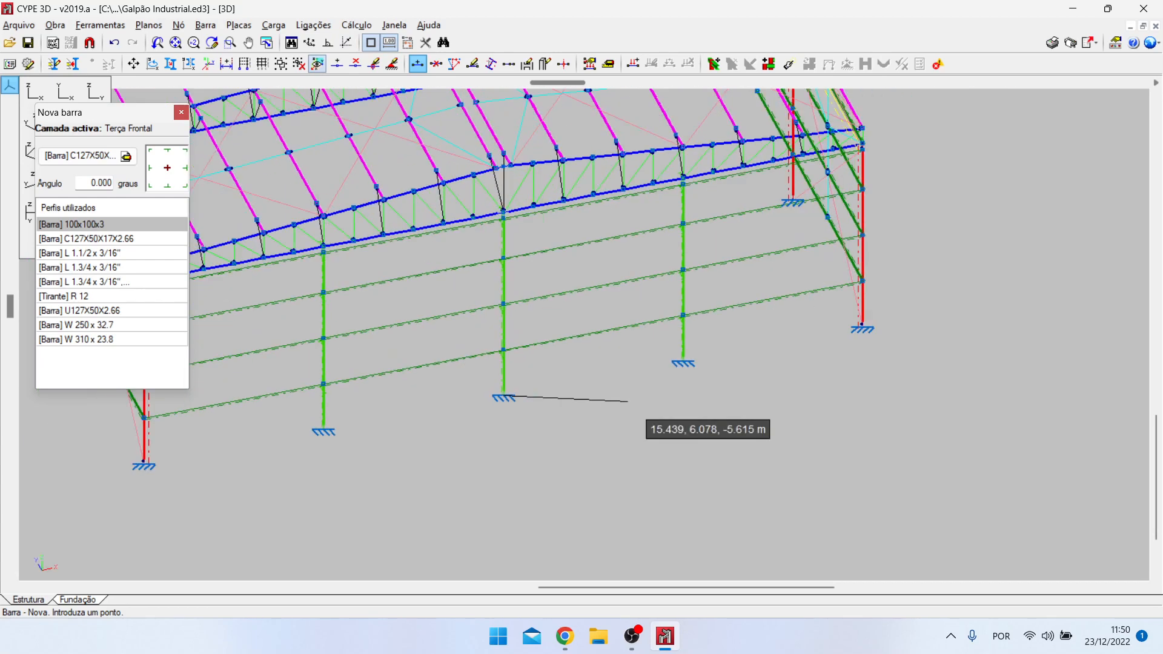
scroll(570, 441, down, 2)
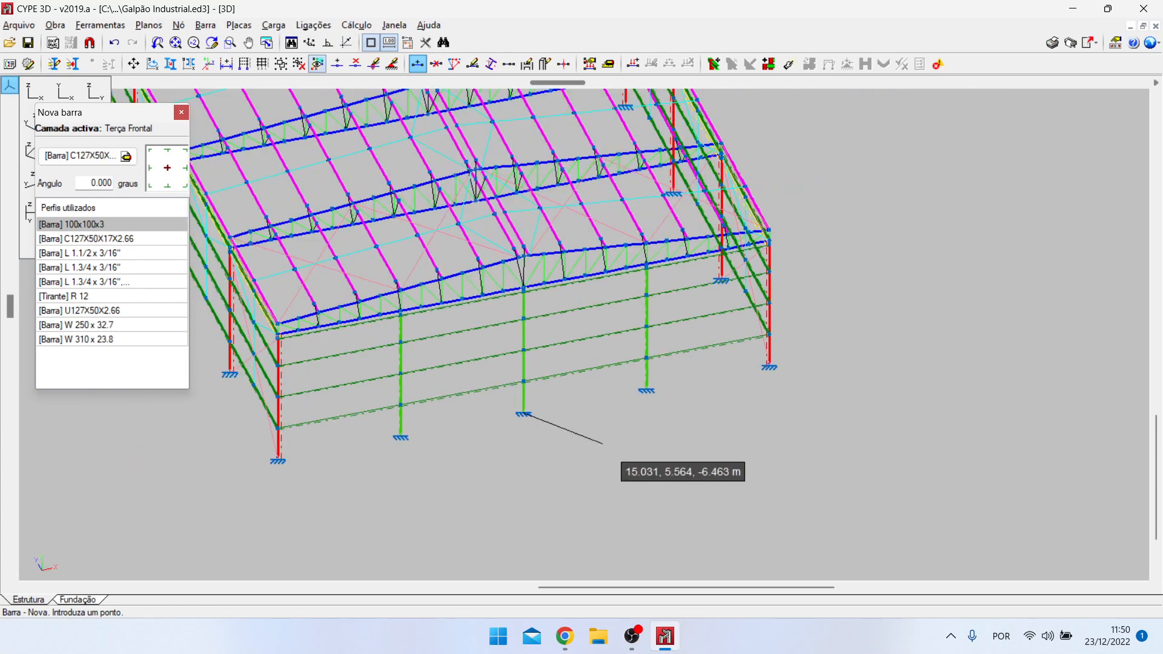
scroll(548, 346, up, 2)
scroll(548, 345, up, 1)
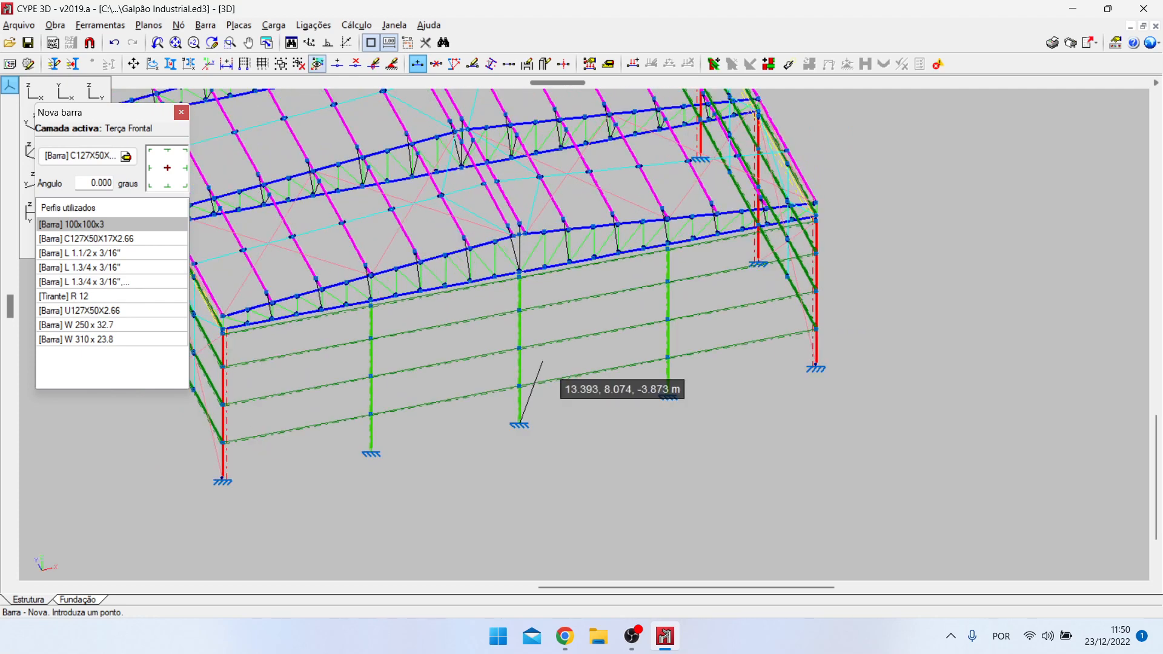
scroll(543, 362, up, 2)
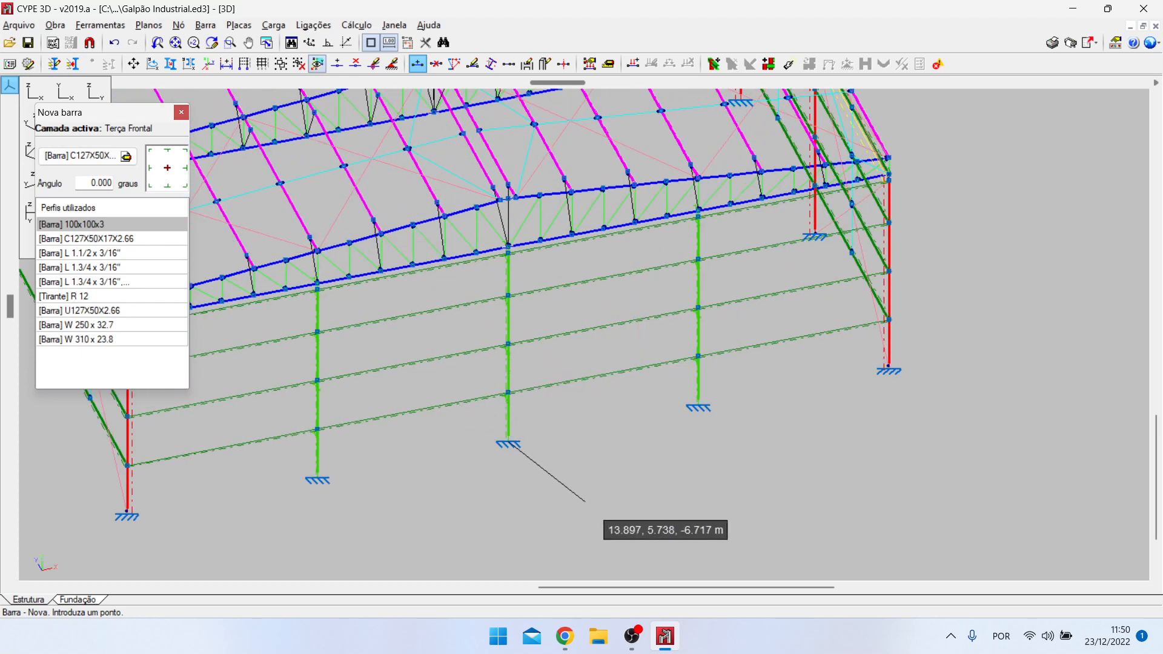
Step: Delete the lowest front purlin between the central frontal pillar and the neighbouring pillar toward the far corner
scroll(668, 485, down, 2)
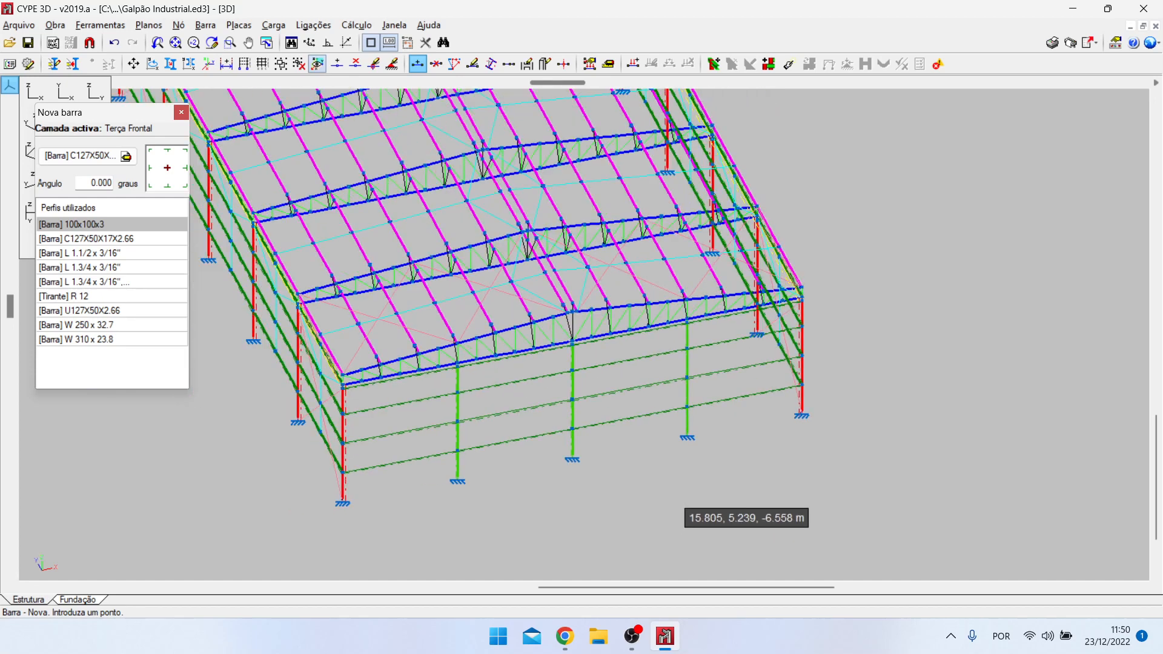
scroll(630, 473, up, 3)
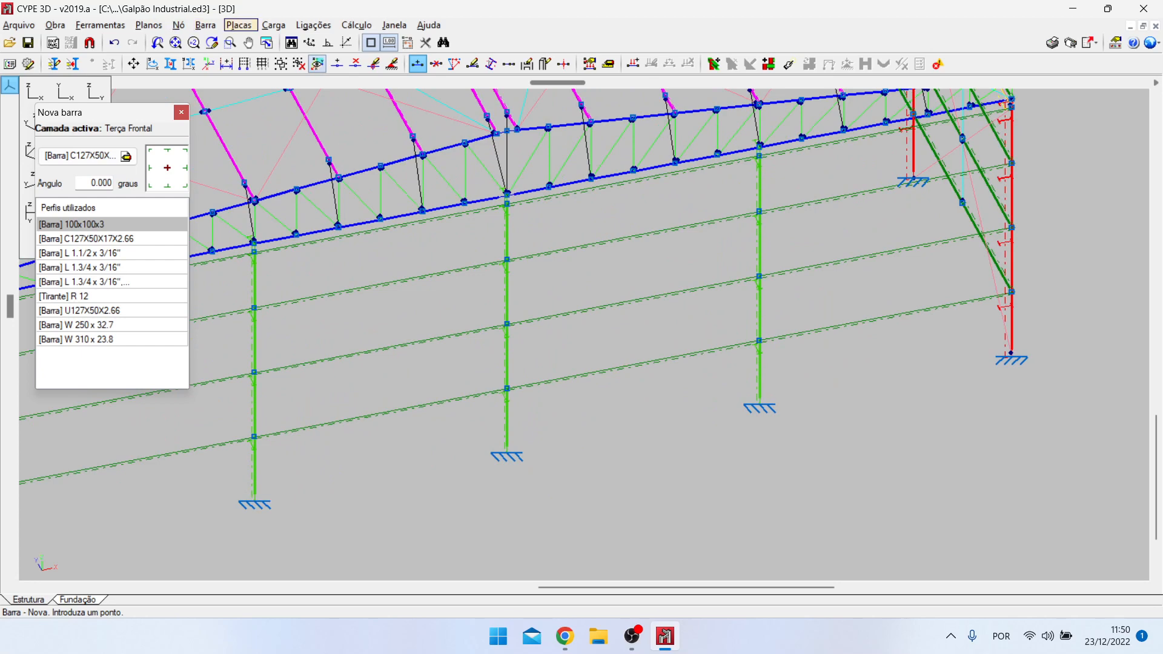
key(Down)
key(Right)
key(Left)
key(Right)
mouse_move(179, 25)
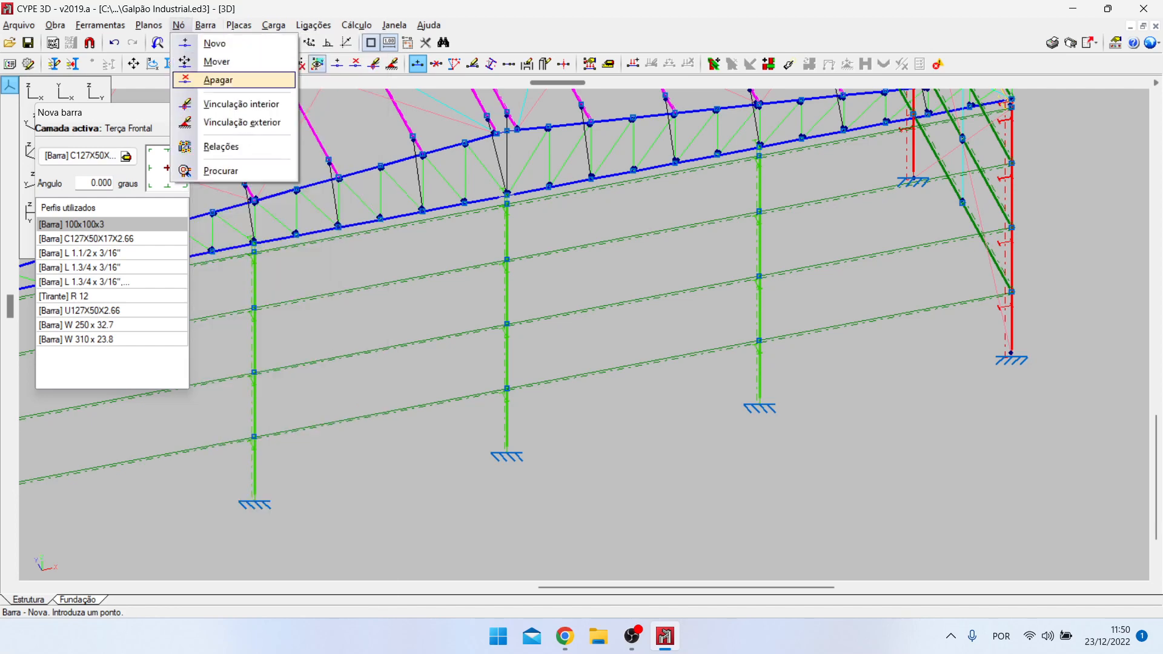
key(Right)
key(Down)
key(Down)
key(Down)
key(Return)
click(633, 364)
Step: Examine the front facade's pillars and purlins, including the bay where the lowest purlin was removed
scroll(719, 341, up, 2)
scroll(786, 358, down, 9)
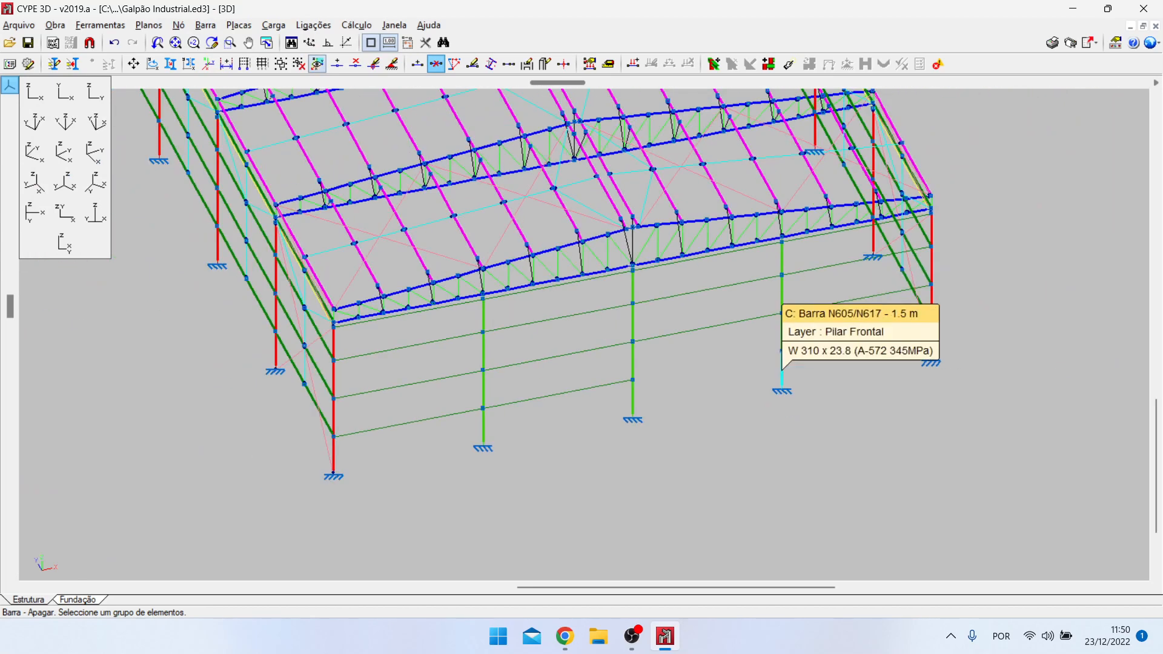
scroll(946, 402, up, 3)
scroll(824, 407, up, 2)
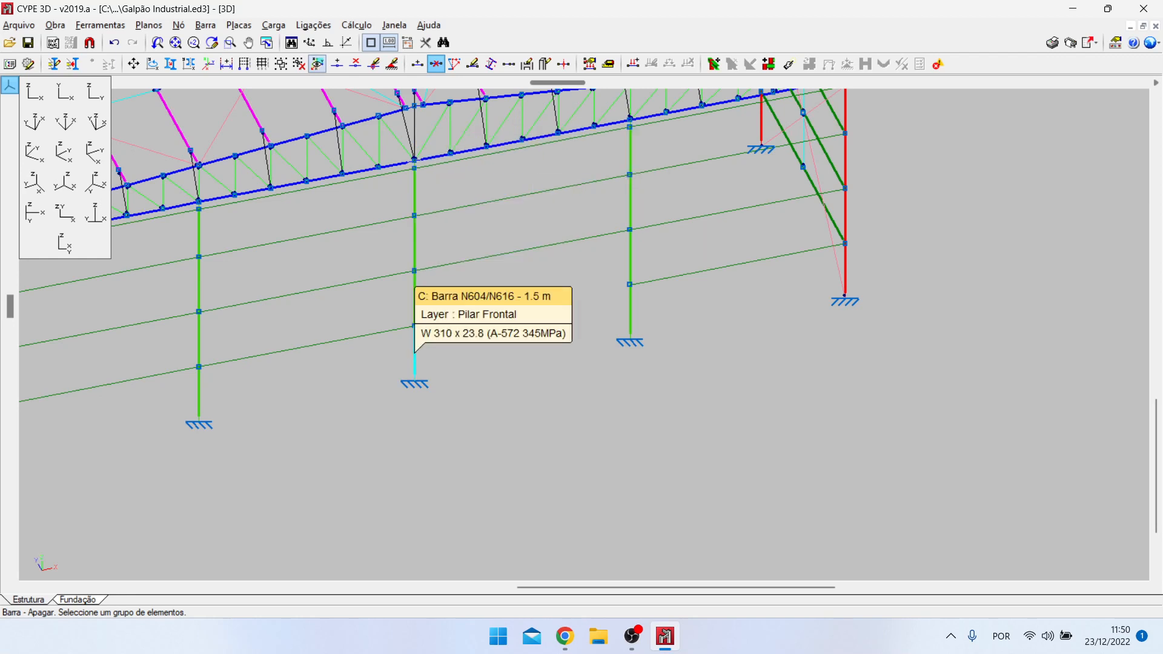
scroll(637, 306, down, 2)
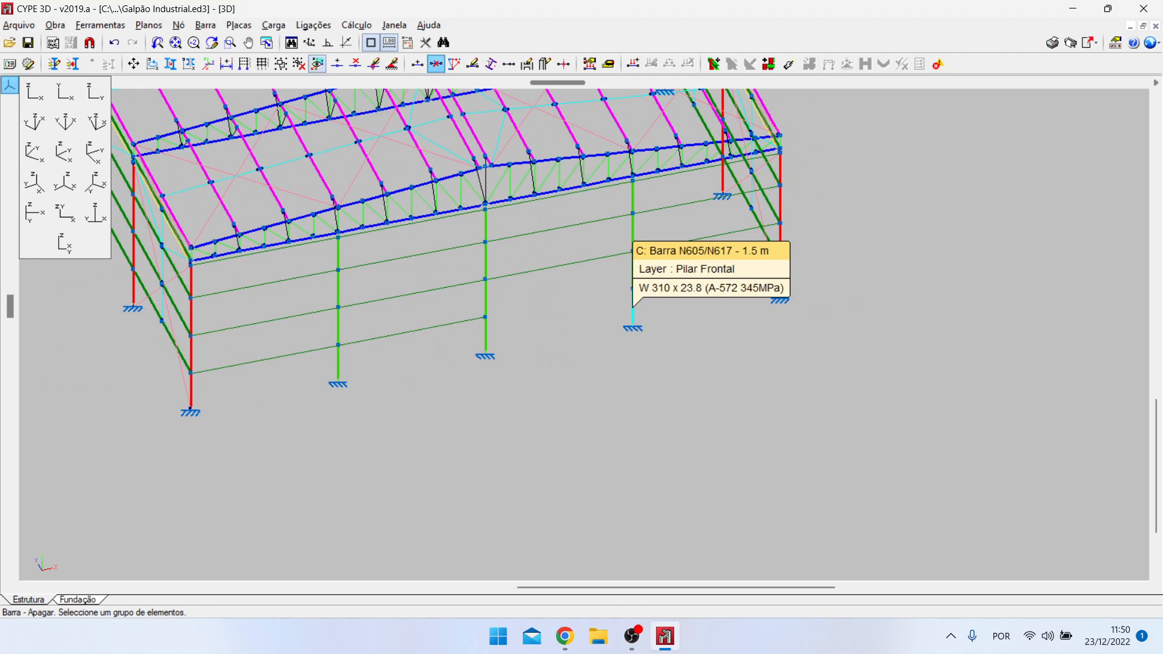
scroll(585, 305, up, 1)
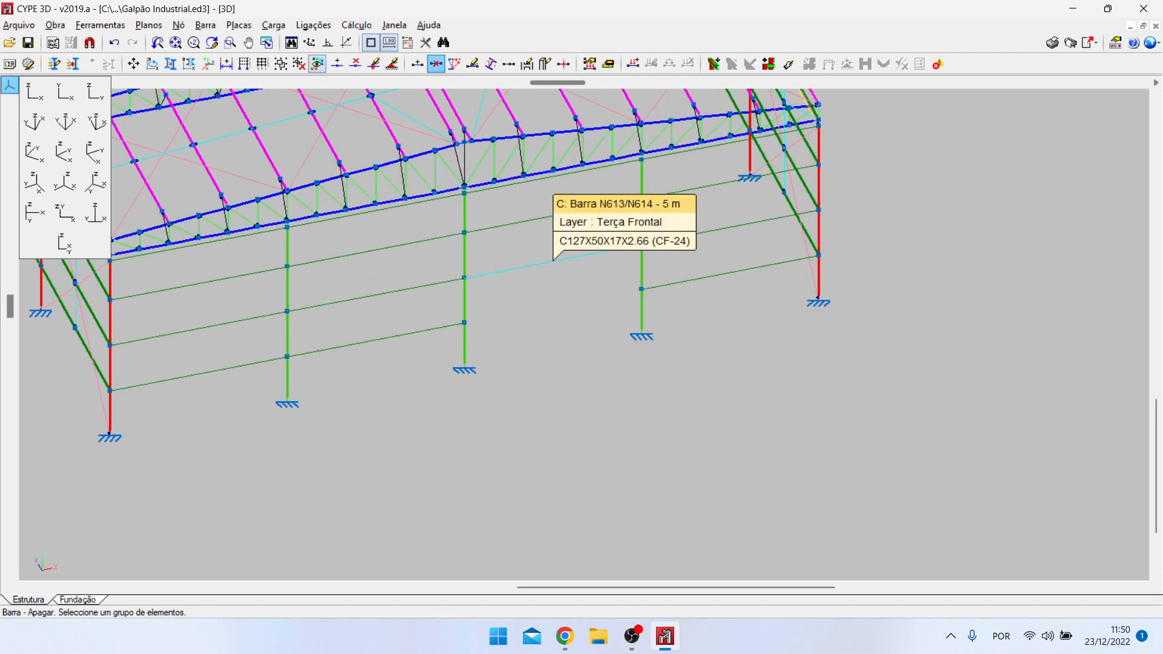
scroll(555, 261, down, 2)
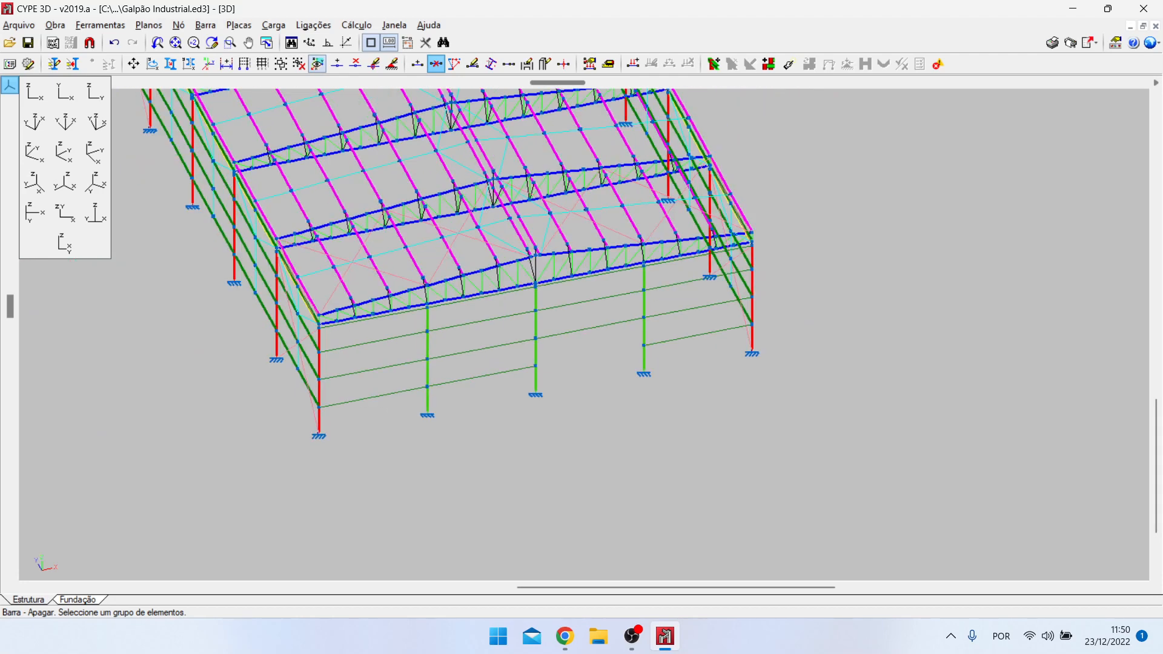
scroll(554, 260, up, 1)
scroll(554, 261, up, 2)
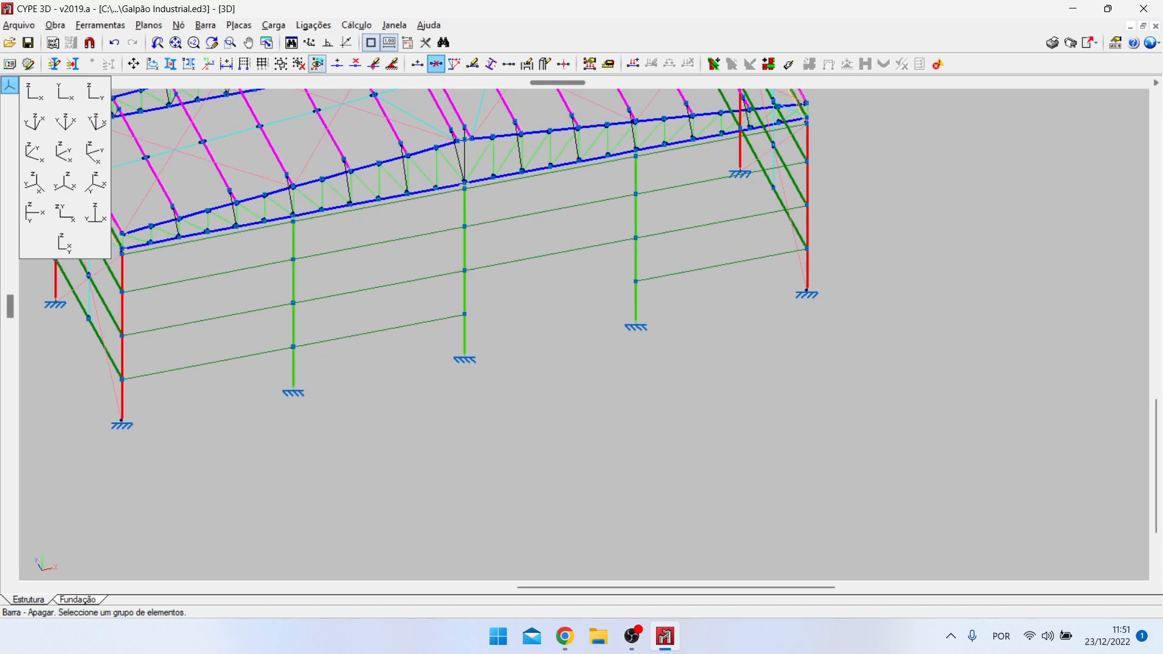
scroll(555, 260, down, 2)
scroll(606, 469, down, 1)
scroll(606, 469, up, 3)
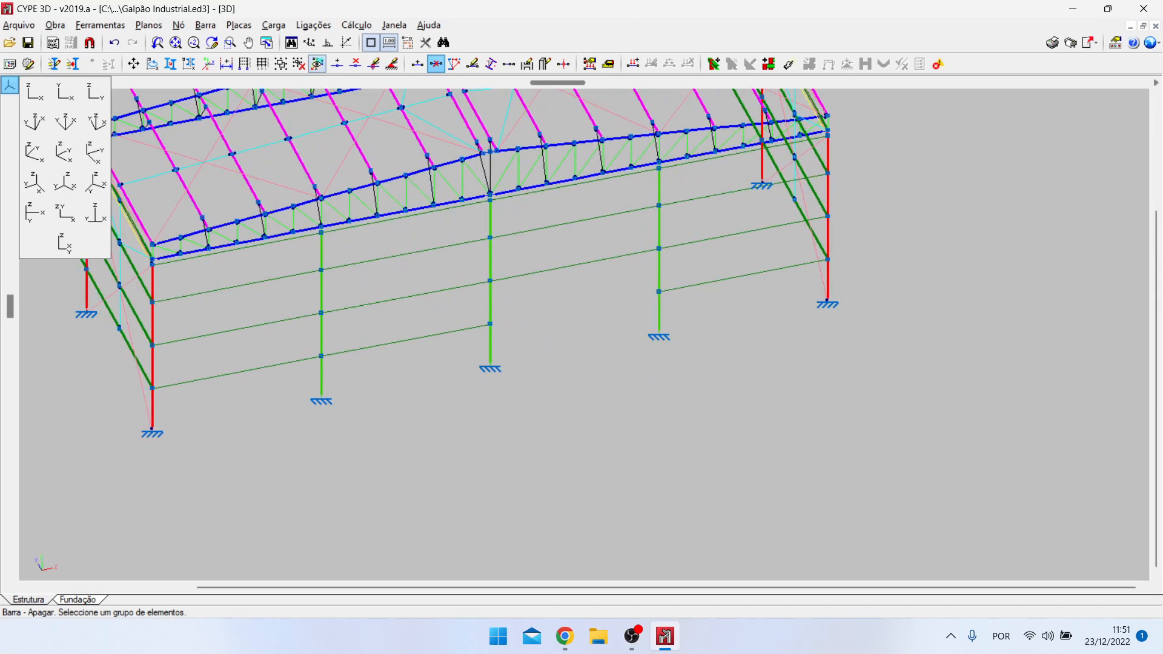
scroll(515, 453, up, 2)
scroll(552, 468, down, 3)
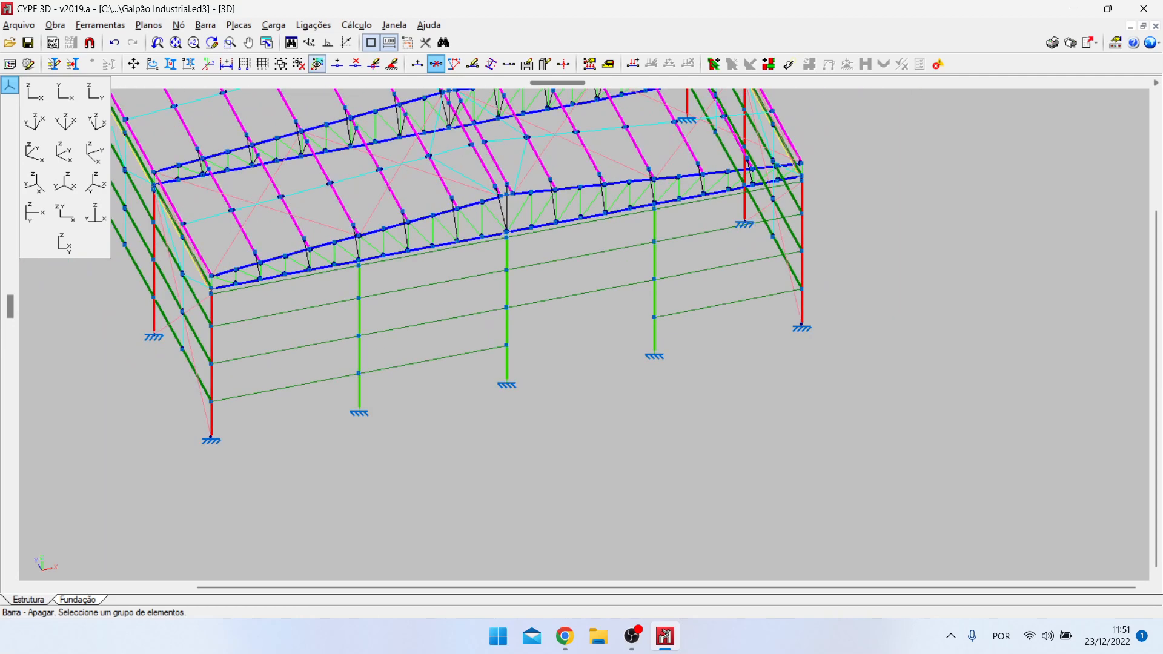
scroll(278, 386, up, 1)
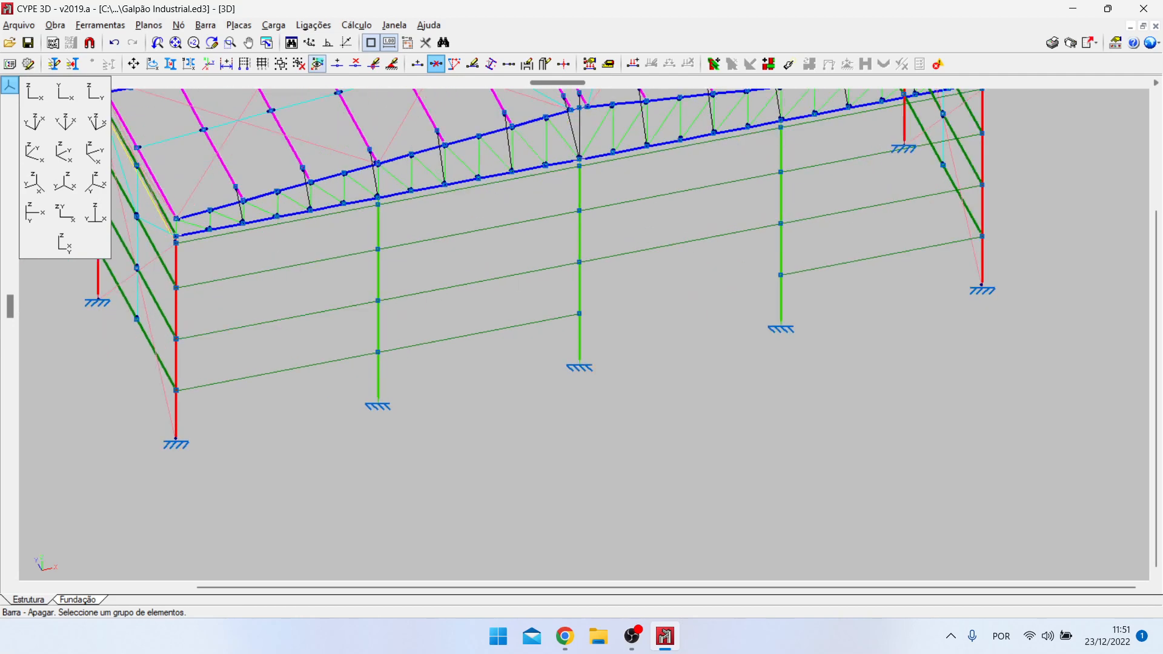
scroll(322, 386, down, 2)
scroll(342, 386, up, 2)
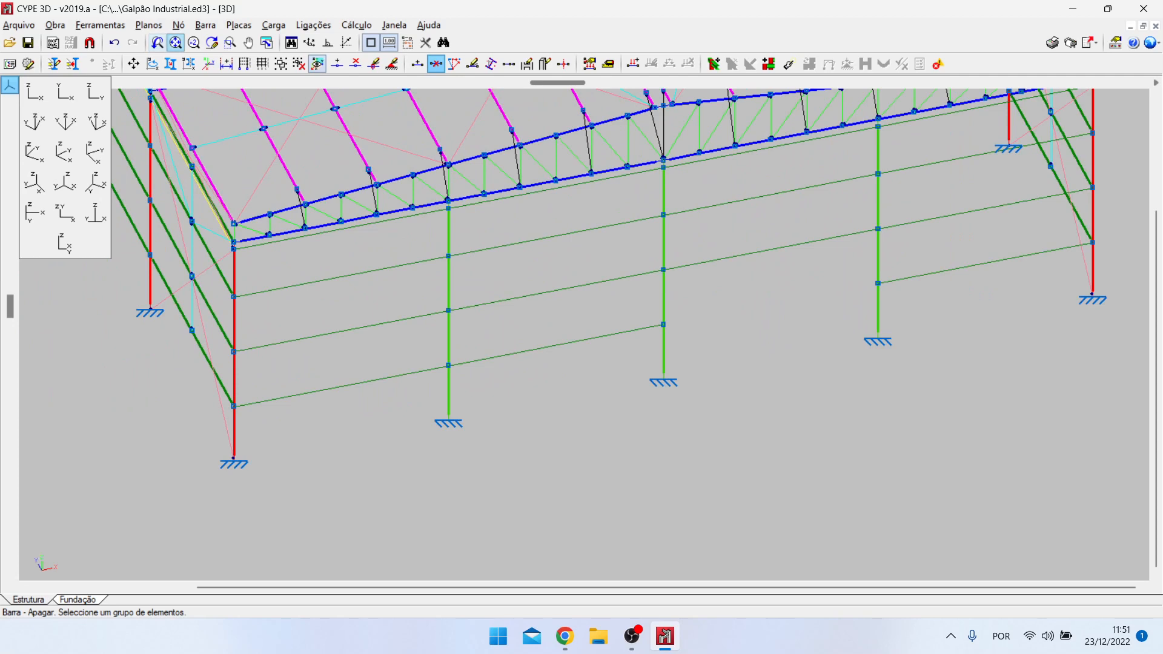
Step: Make Corrente e Freshal the active layer in the layer management
click(101, 25)
click(125, 43)
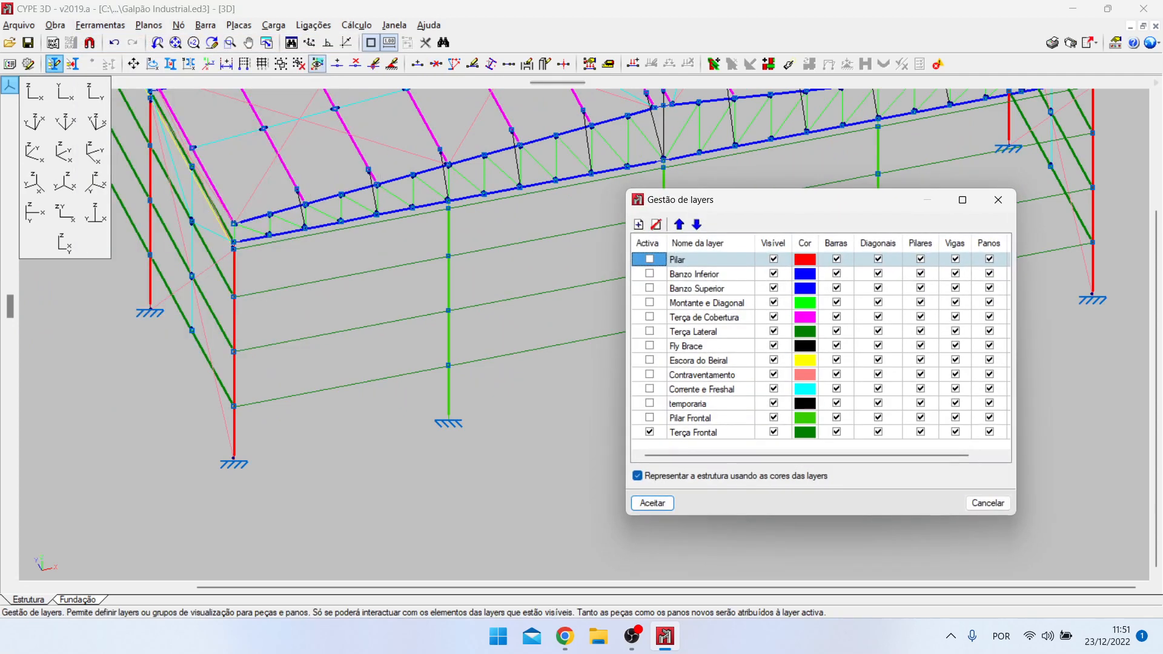
click(650, 389)
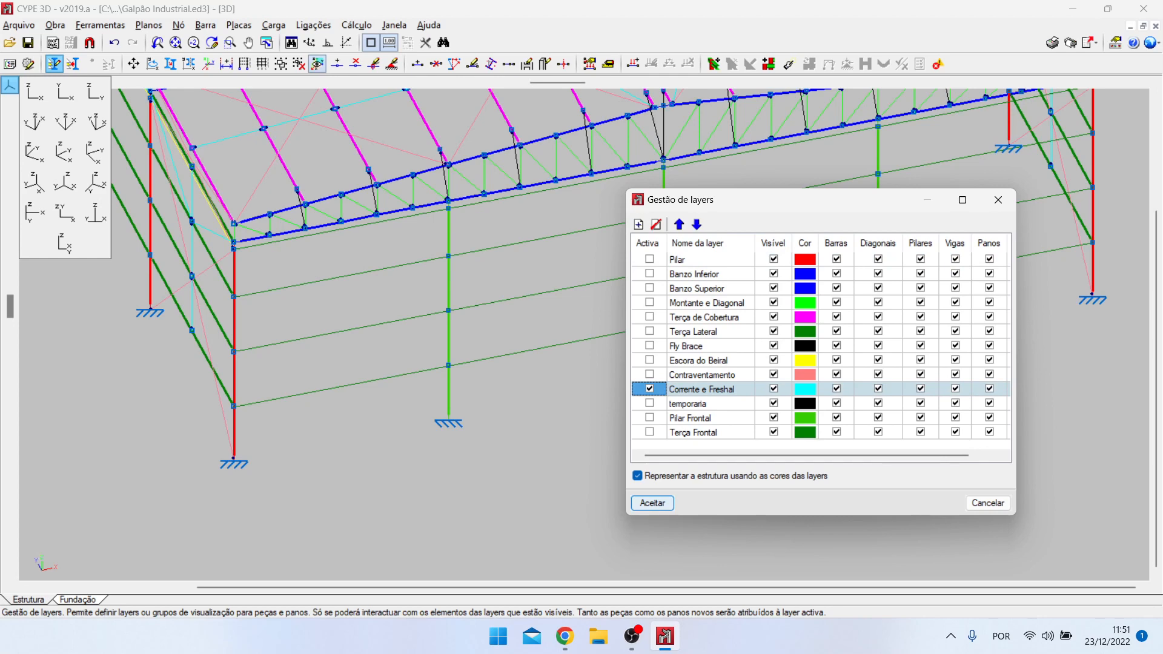
click(653, 503)
Step: Start a new bar and set its profile to the solid round steel section R 12
scroll(697, 464, down, 2)
click(436, 64)
scroll(489, 423, up, 3)
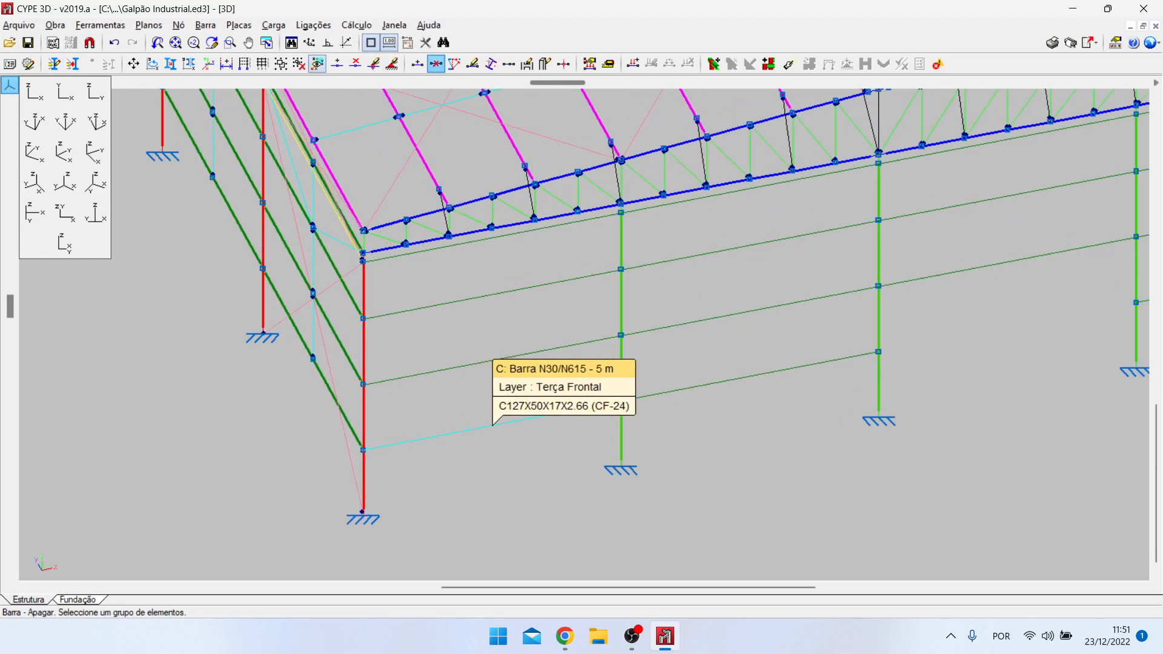
click(205, 25)
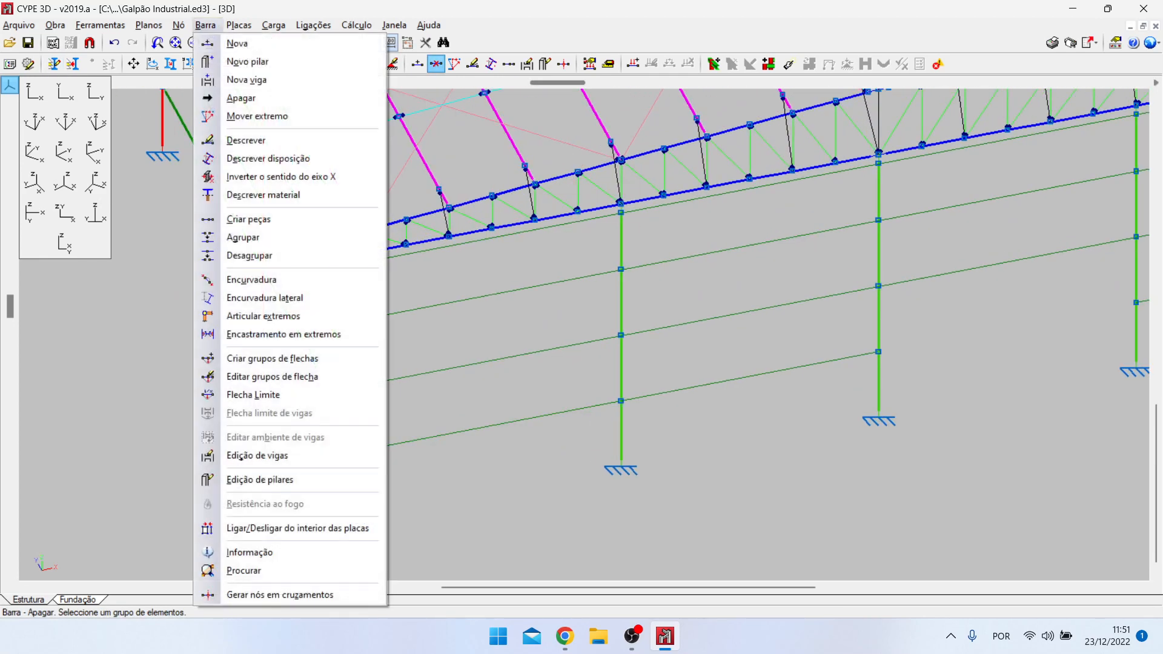
click(231, 41)
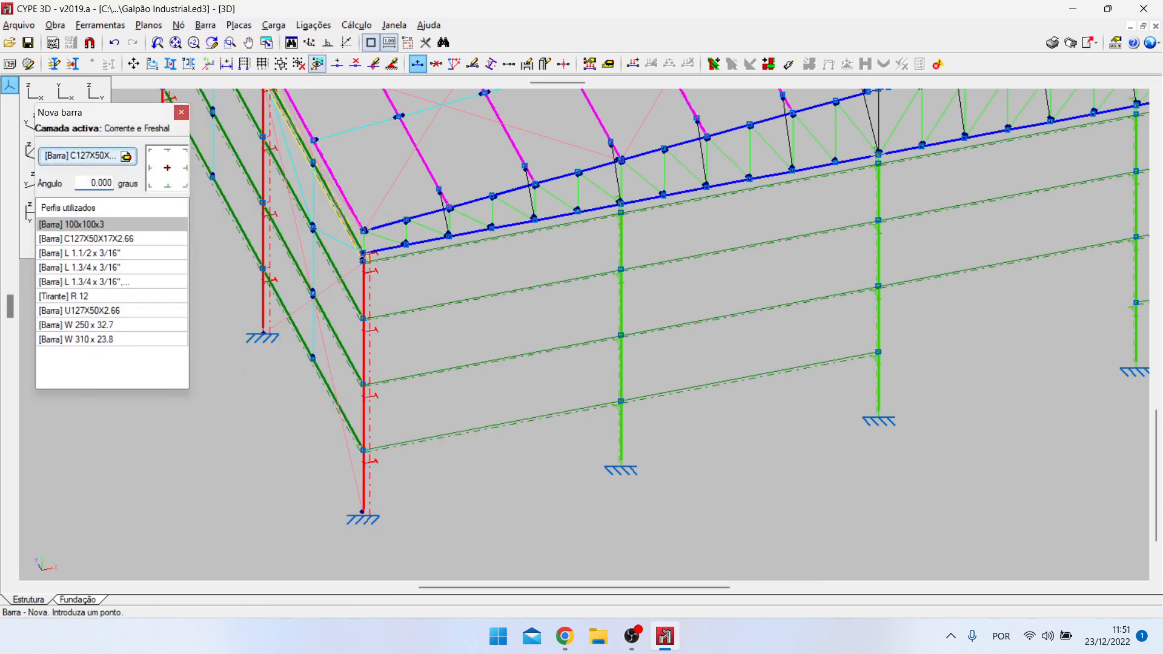
click(88, 156)
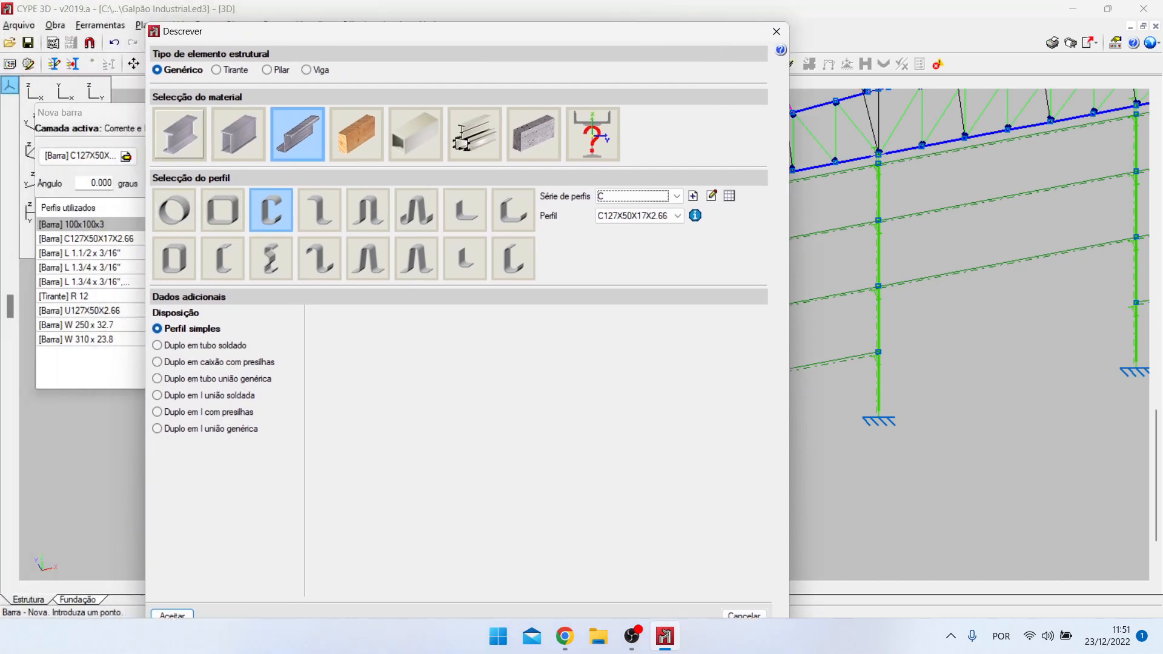
click(180, 135)
click(464, 209)
click(288, 265)
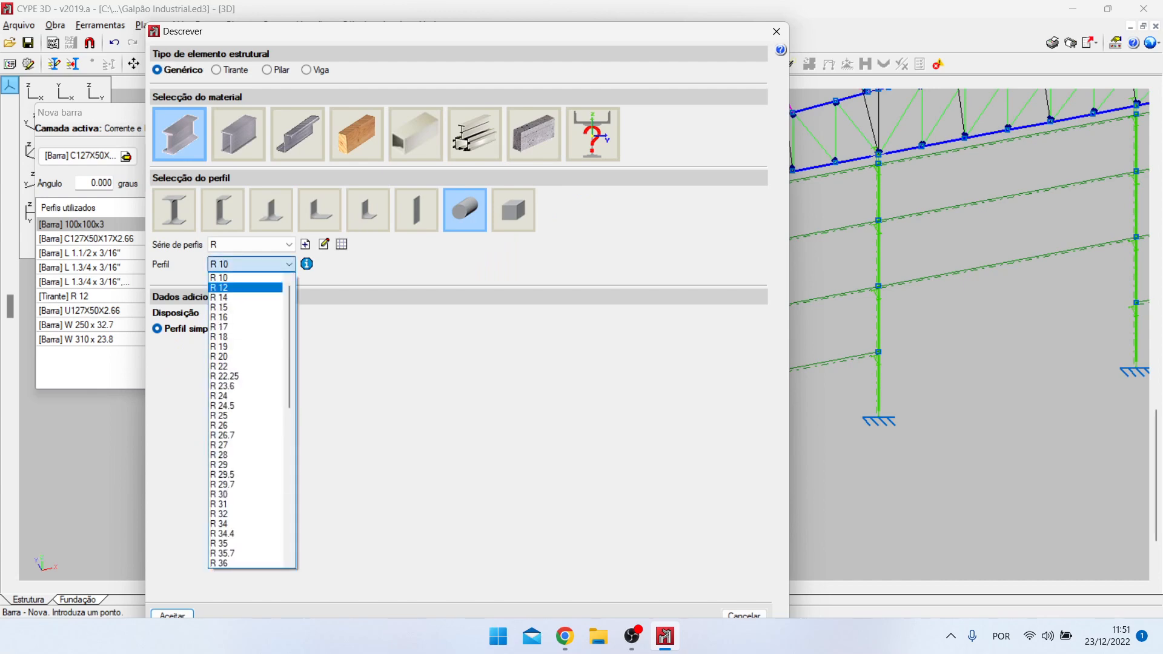
click(245, 287)
key(Return)
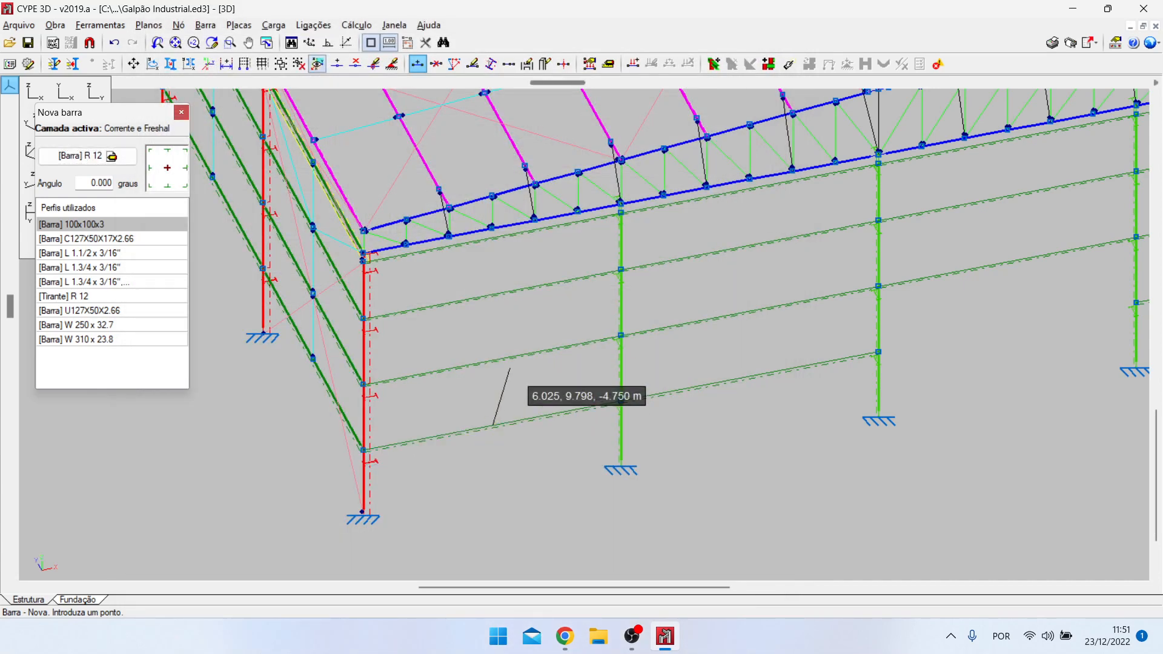
Step: Draw two vertical R 12 bars, each 1.5 m long, joining the midpoints of the three lower purlins in the first front bay
click(492, 426)
click(492, 360)
click(492, 294)
key(Return)
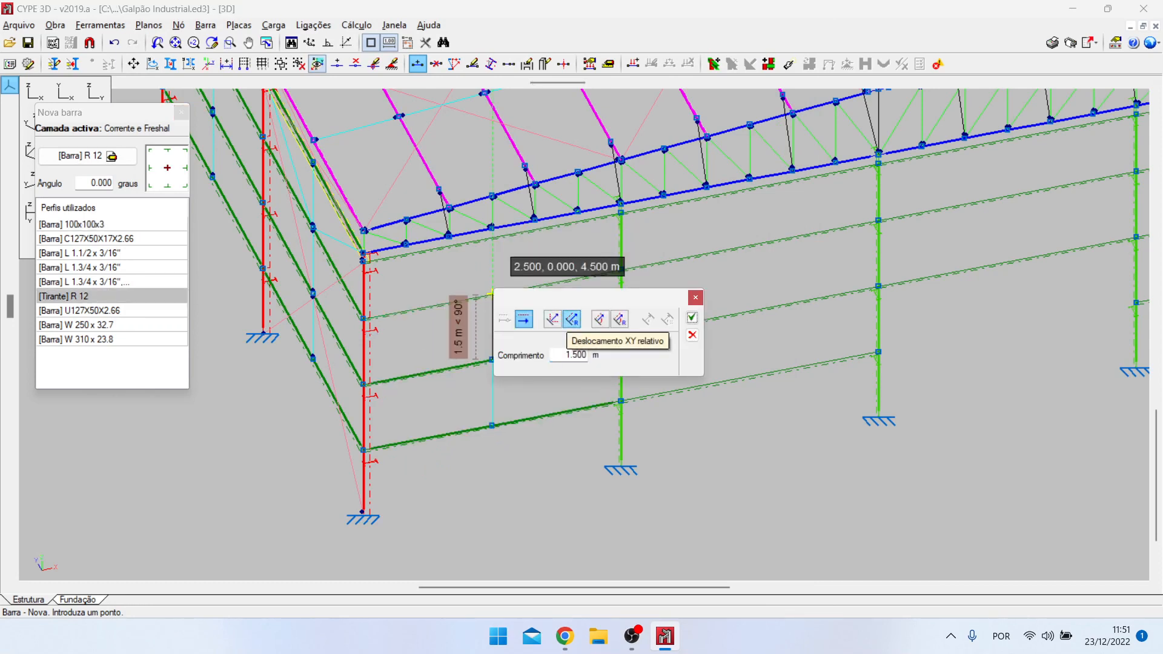
key(Return)
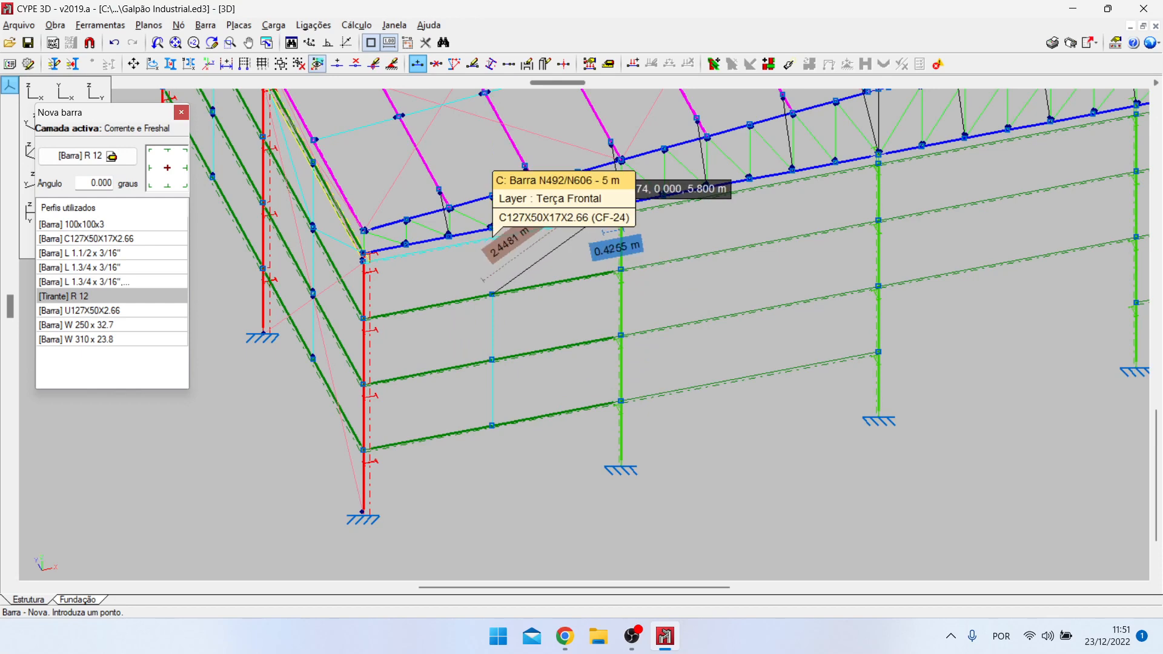
Step: Draw two inclined R 12 bars from the third purlin's midpoint to the top purlin's ends at the frontal pillar and corner column
scroll(618, 213, up, 4)
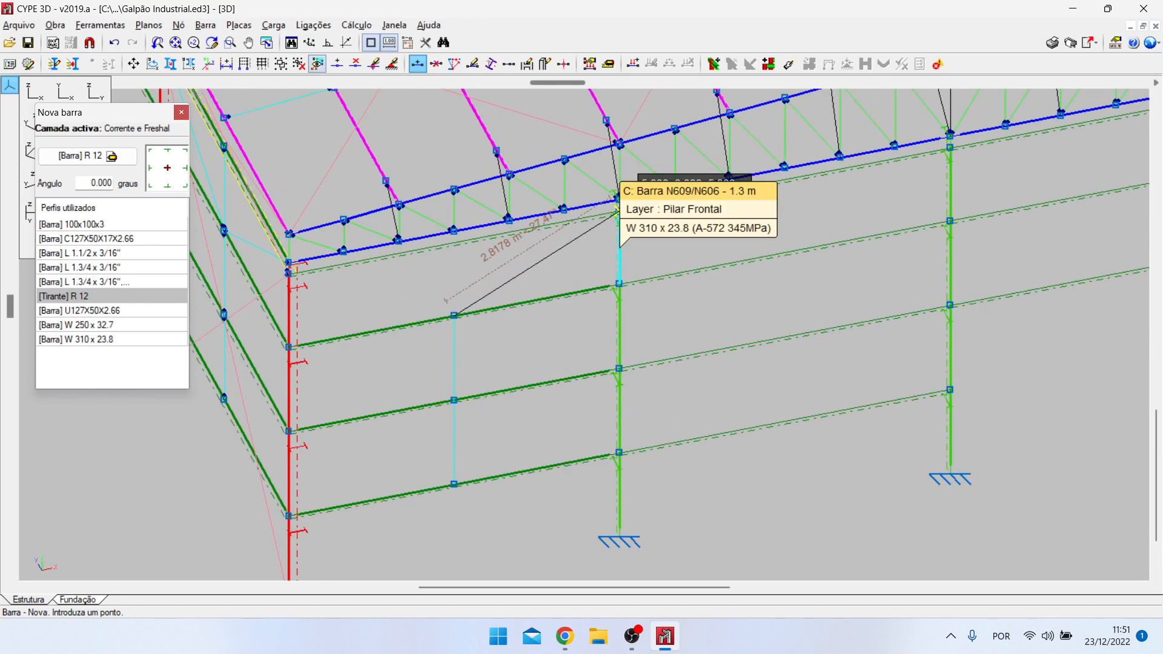
click(616, 208)
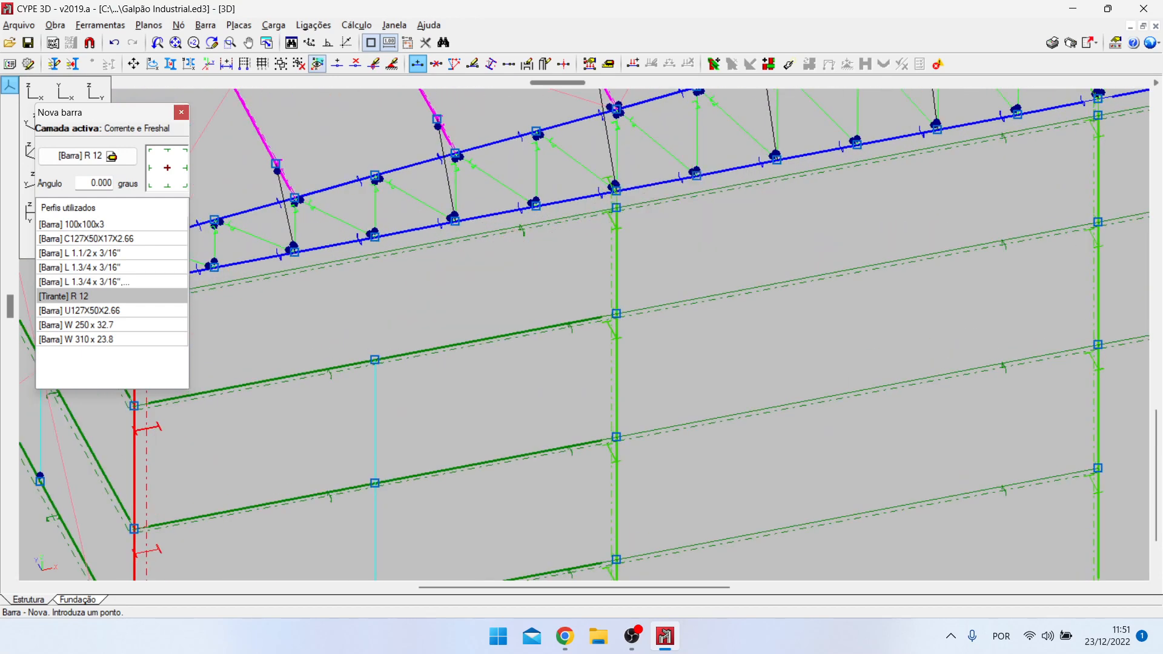
scroll(639, 322, down, 2)
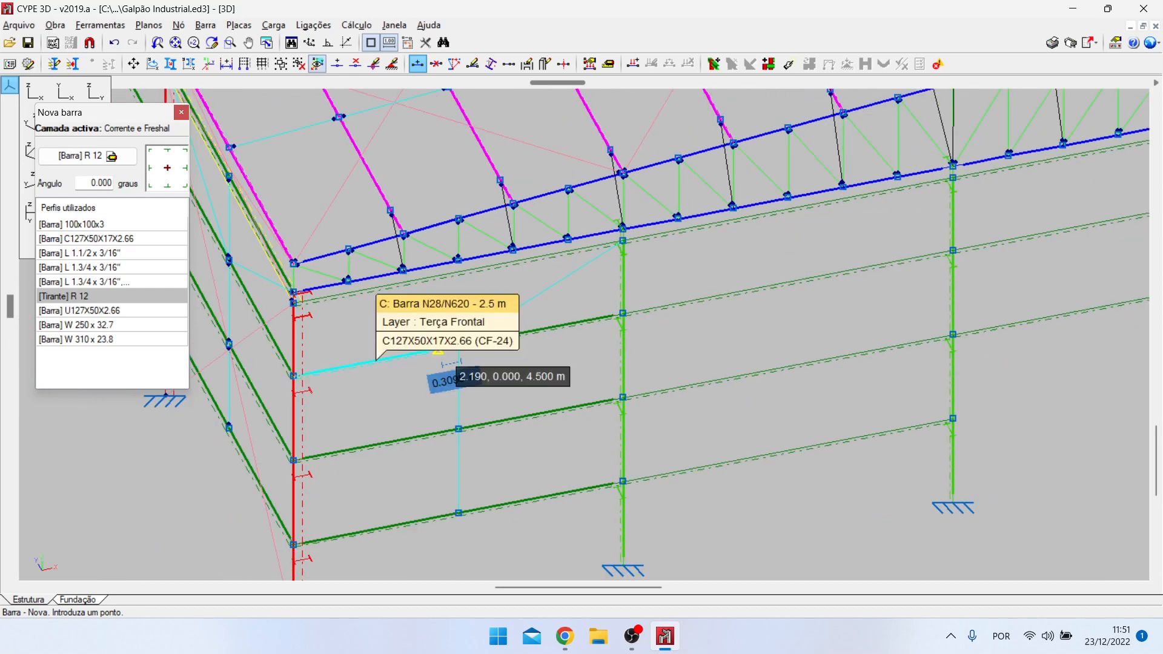
scroll(413, 361, up, 2)
click(477, 343)
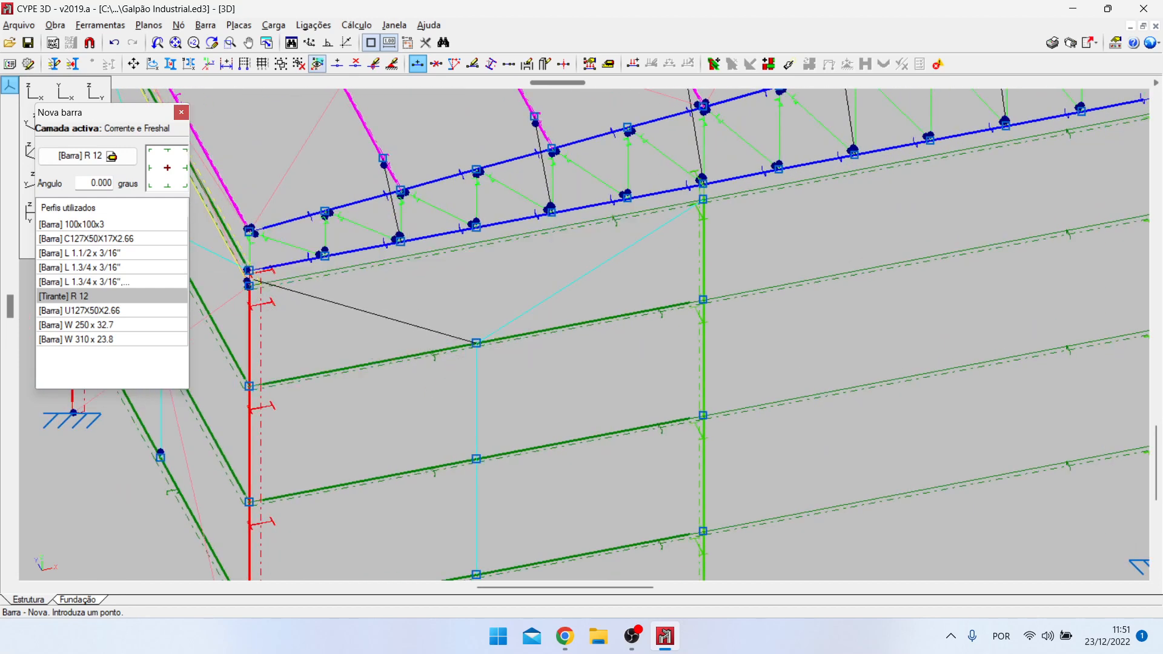
click(249, 285)
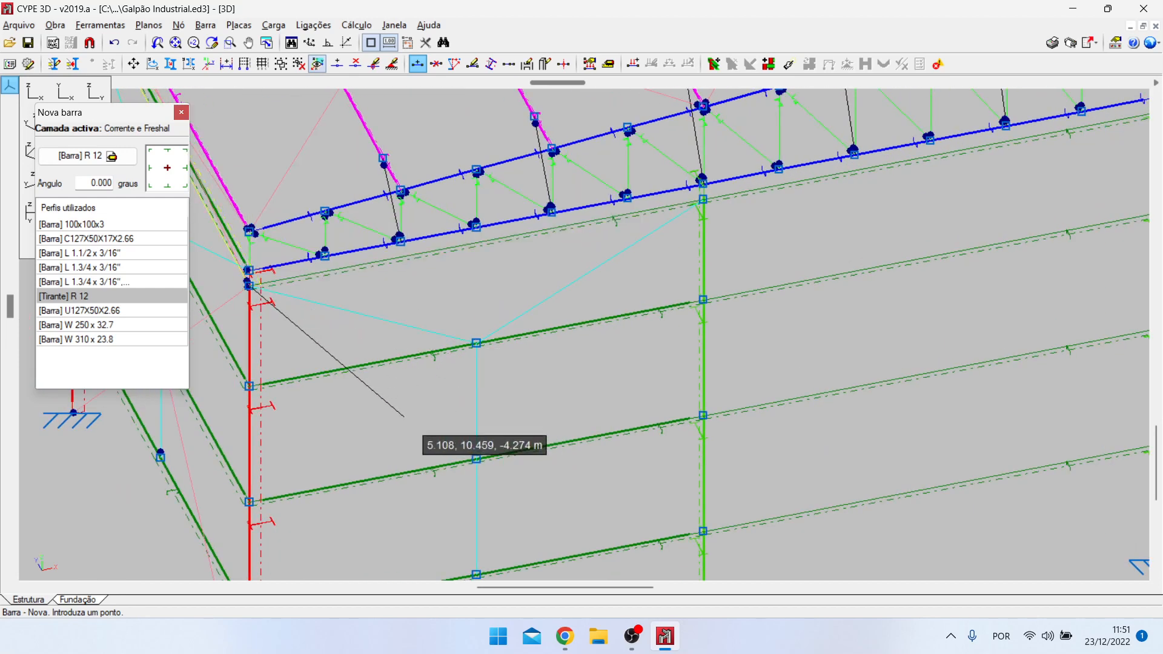
right_click(401, 416)
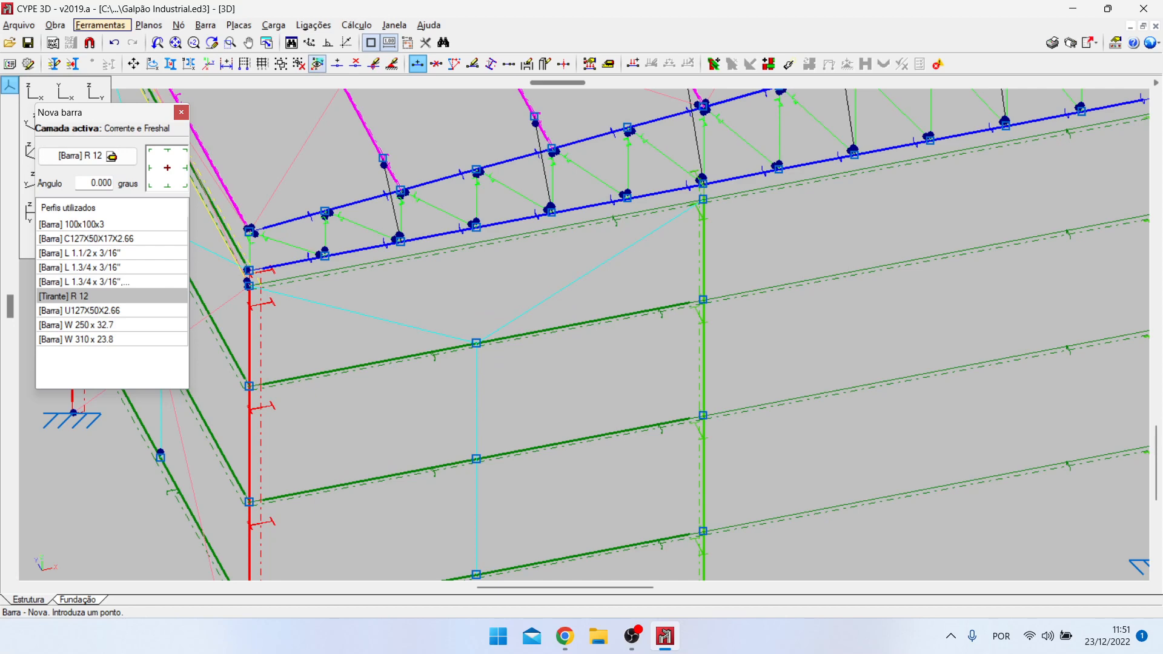
Step: Draw a vertical L 1.1/2 x 3/16" steel angle bar between the third and top purlins' midpoints in the first front bay
click(205, 25)
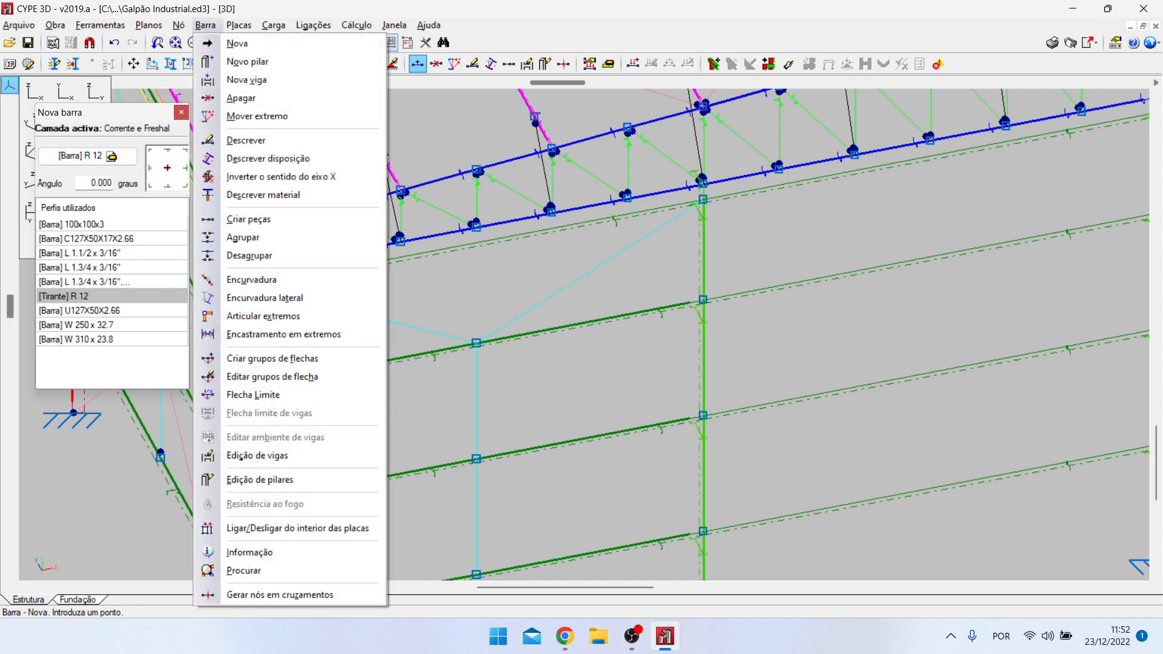
click(237, 43)
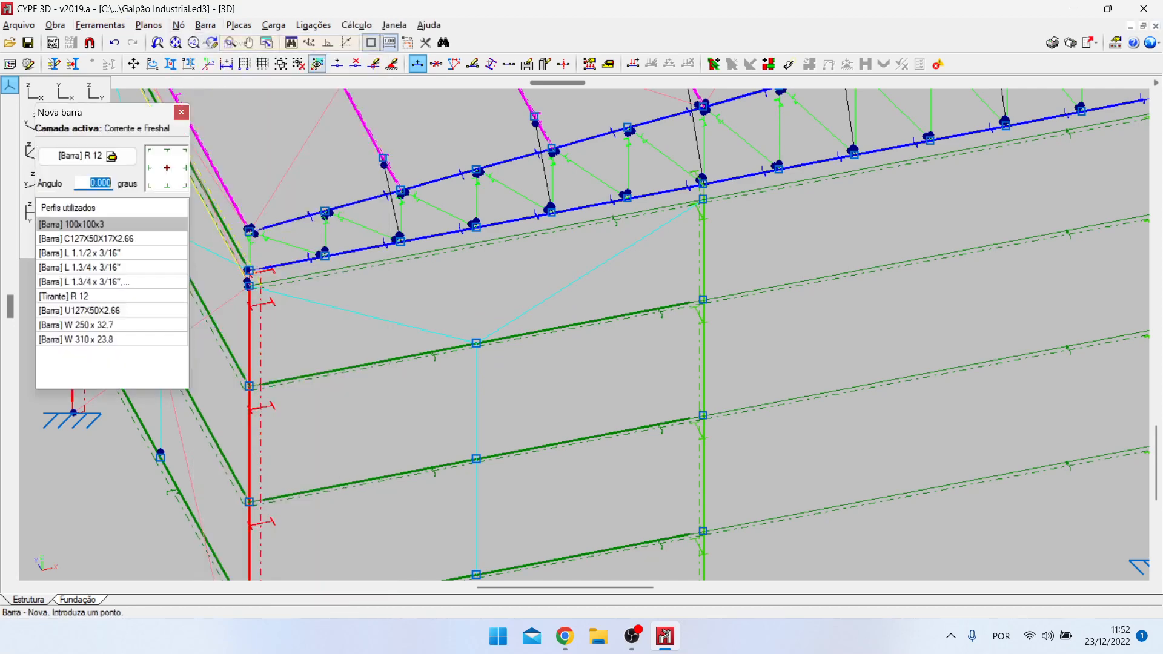
click(91, 156)
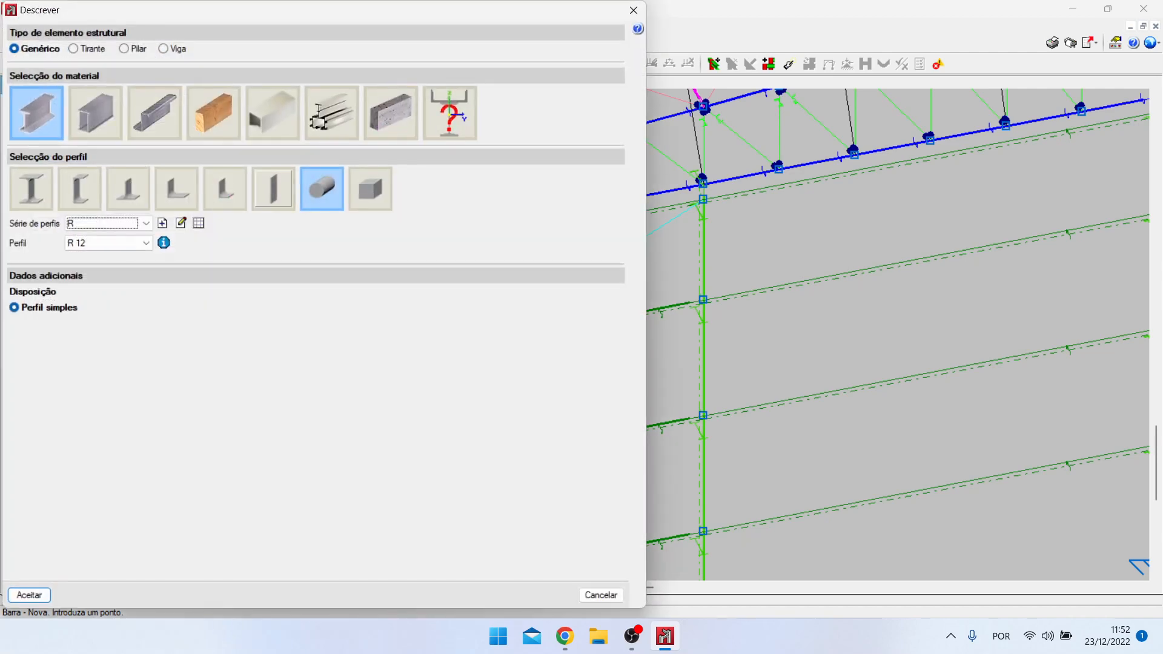
drag(166, 12, 356, 29)
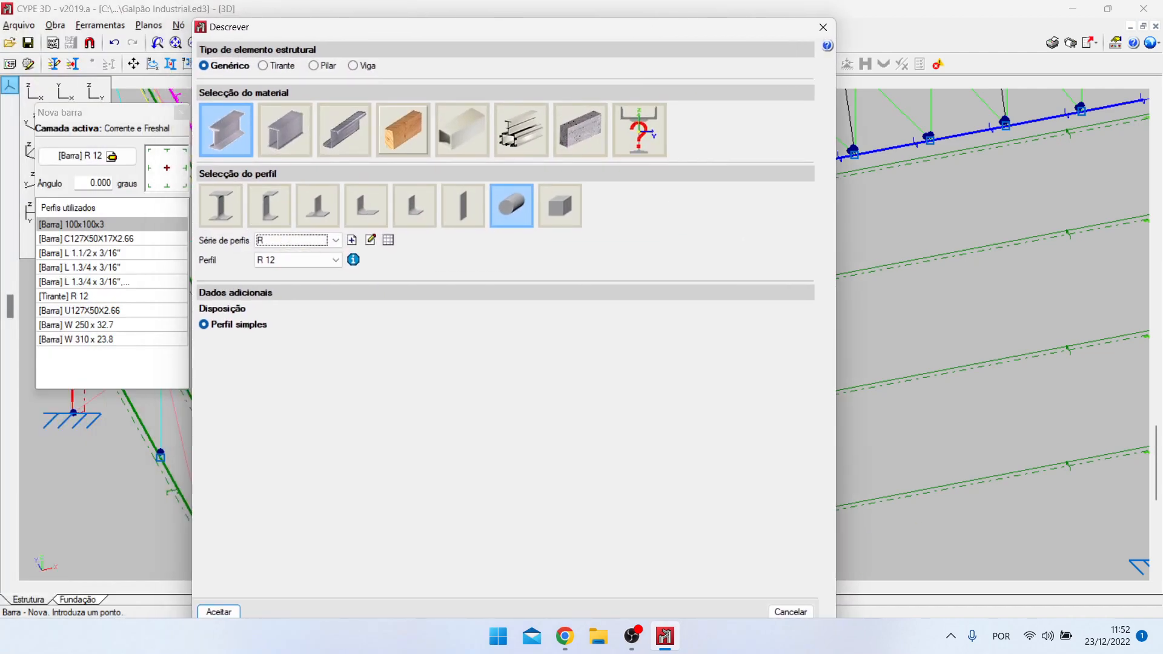
click(366, 206)
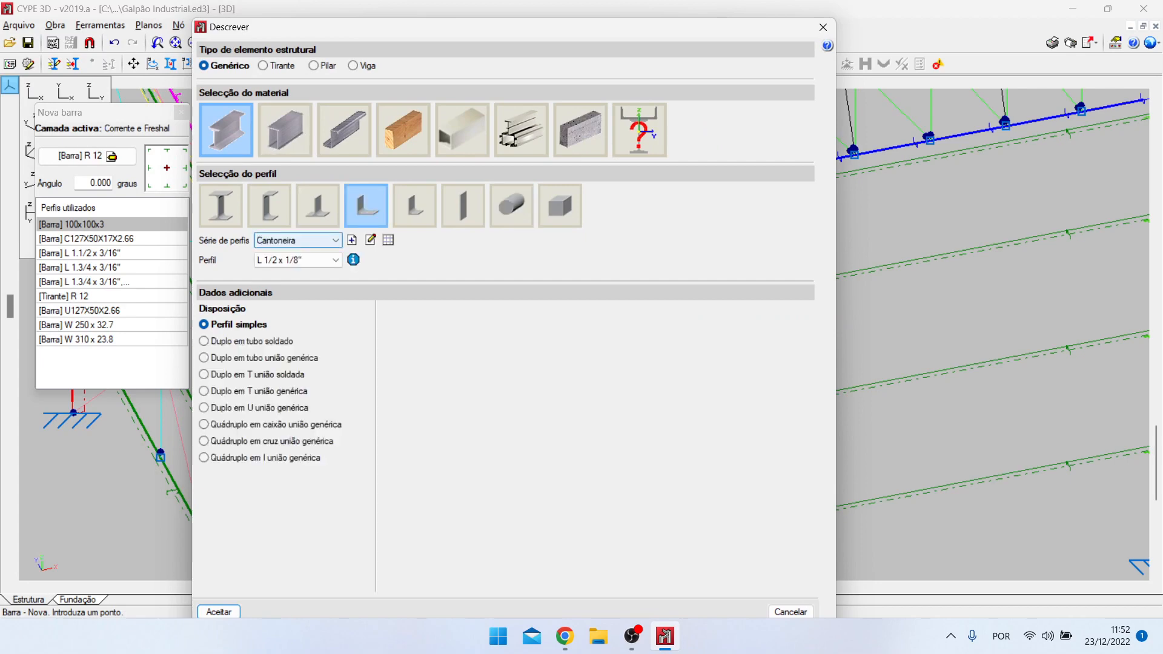
click(335, 260)
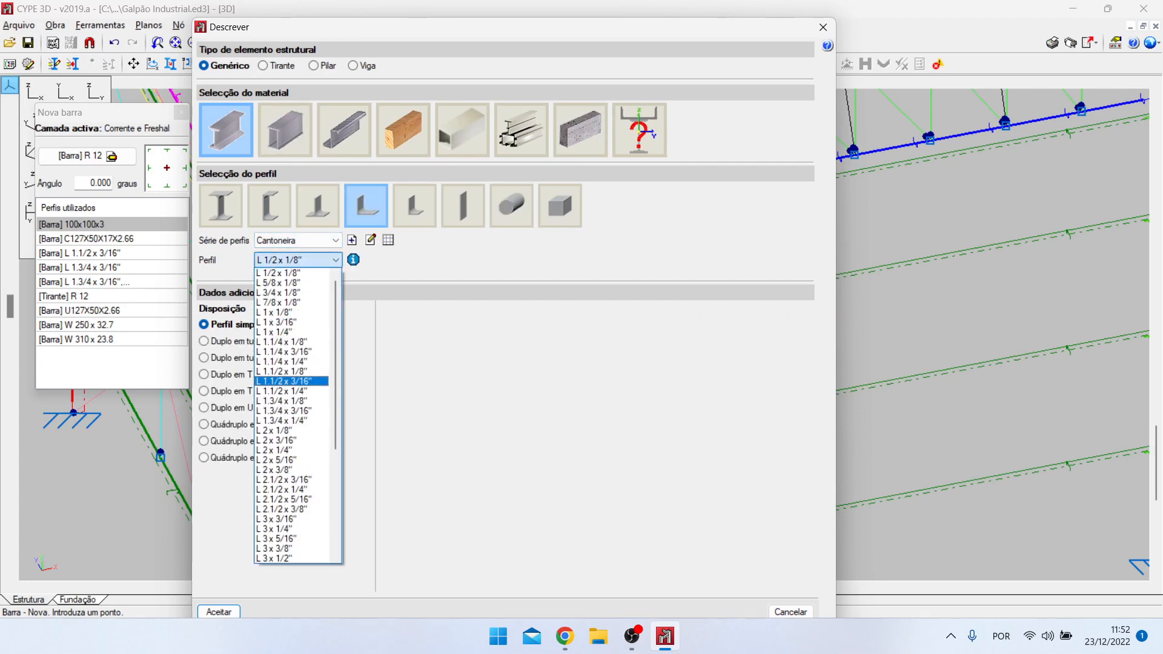
click(292, 382)
key(Return)
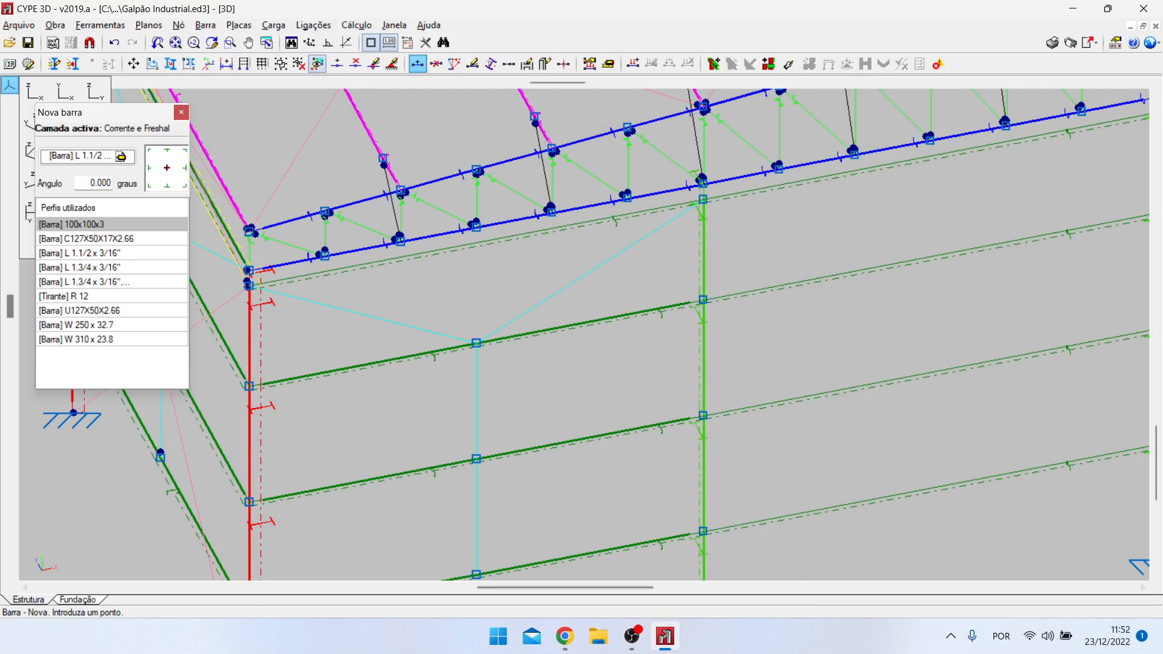
click(476, 242)
scroll(285, 242, down, 4)
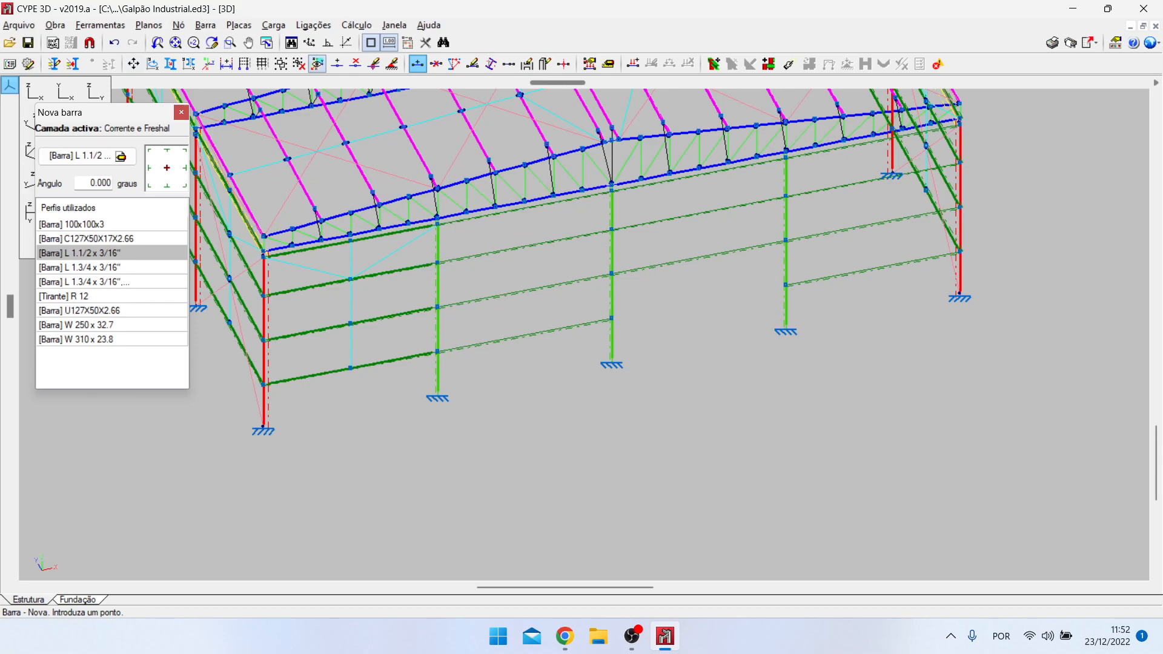
Step: Inspect the front bay's sag rods and vertical strut in the rendered 3D view of the complete structure, and close that view
click(100, 25)
mouse_move(123, 358)
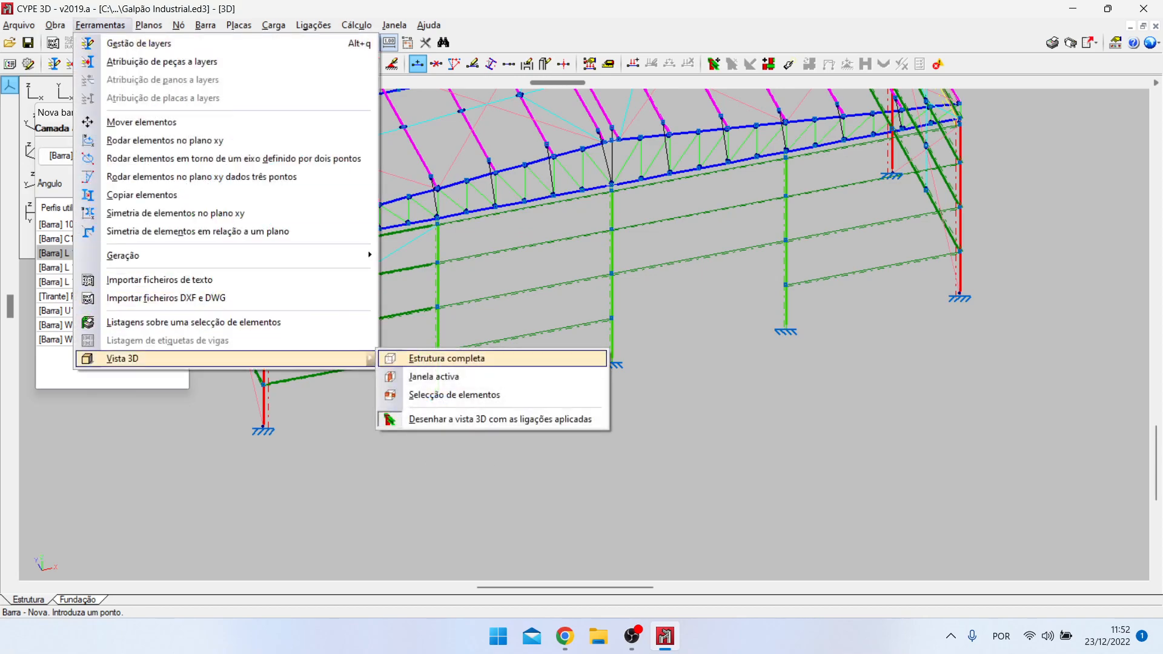
click(424, 358)
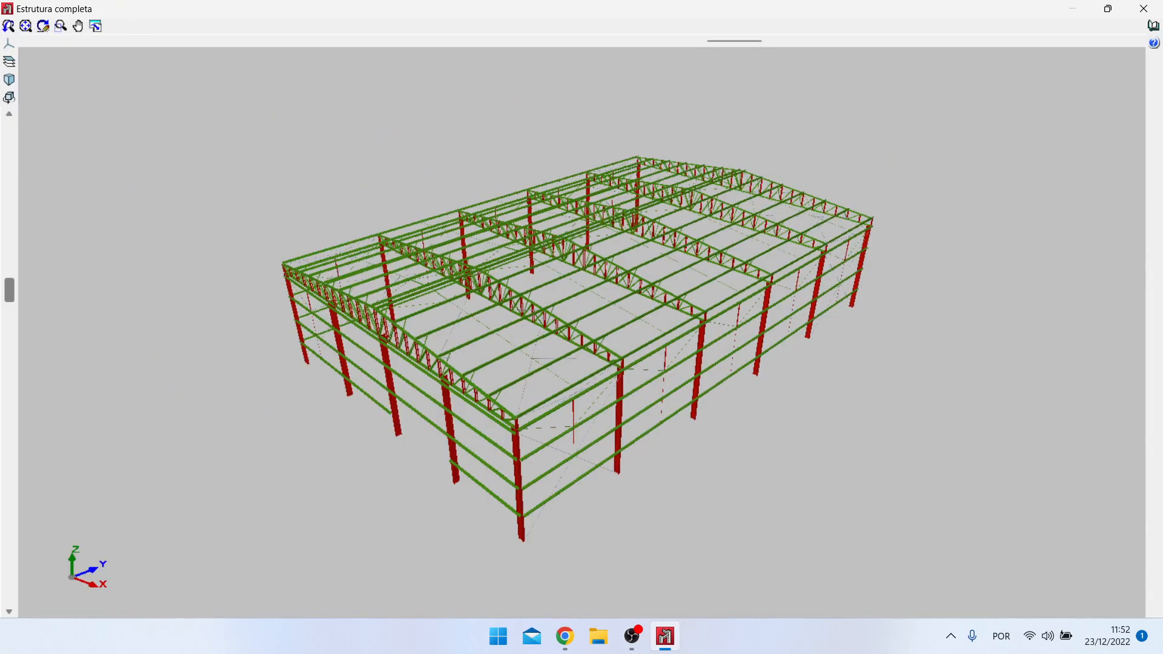
drag(485, 357, 663, 300)
scroll(663, 300, up, 3)
scroll(594, 330, up, 5)
mouse_move(594, 330)
mouse_down()
mouse_move(618, 348)
mouse_move(639, 336)
mouse_move(606, 341)
mouse_up()
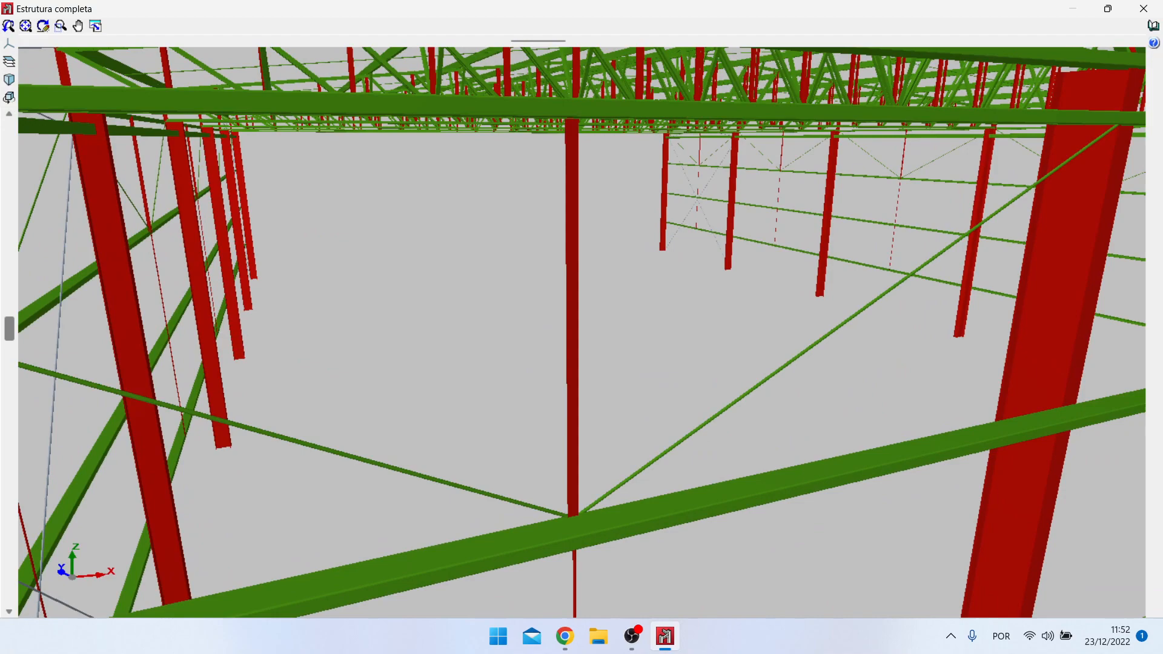
drag(606, 340, 629, 333)
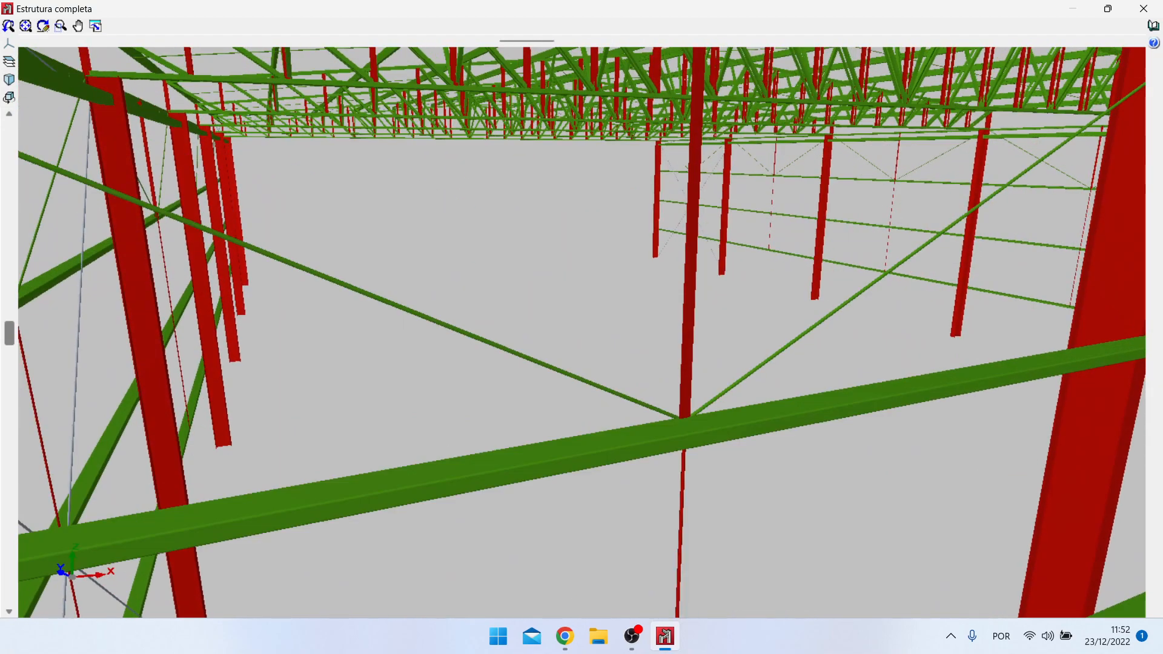
mouse_move(607, 333)
mouse_down()
mouse_move(630, 334)
mouse_move(616, 334)
mouse_up()
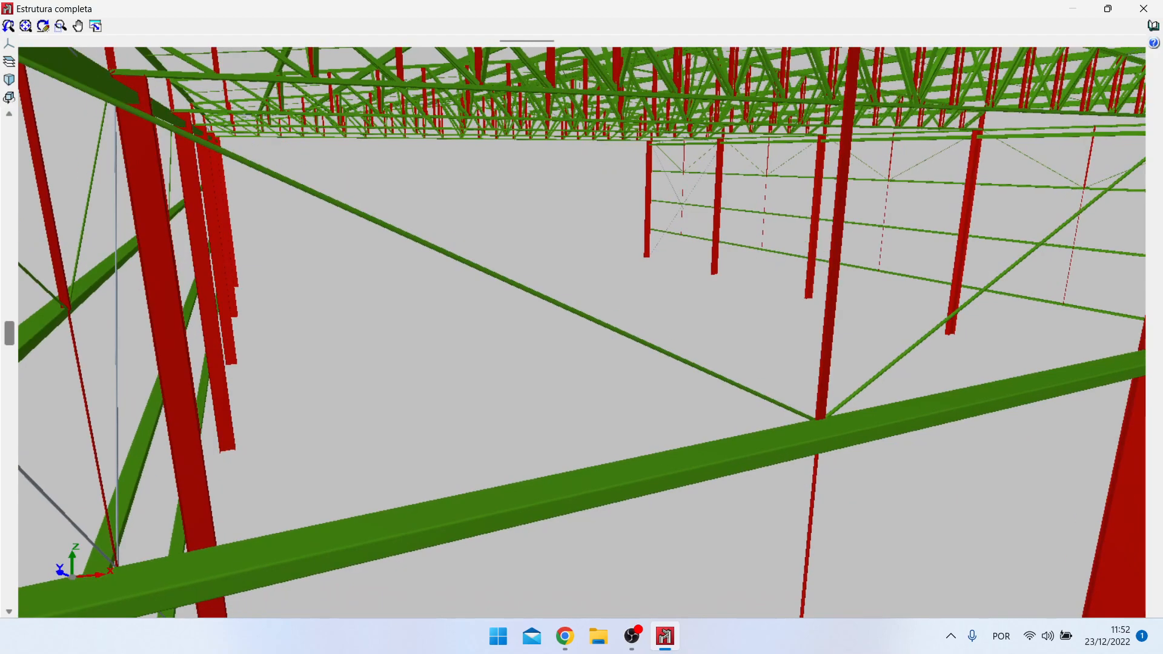
scroll(582, 332, down, 5)
scroll(581, 333, up, 6)
scroll(582, 332, down, 4)
mouse_move(581, 333)
mouse_down()
mouse_move(571, 311)
mouse_move(547, 324)
mouse_move(572, 339)
mouse_up()
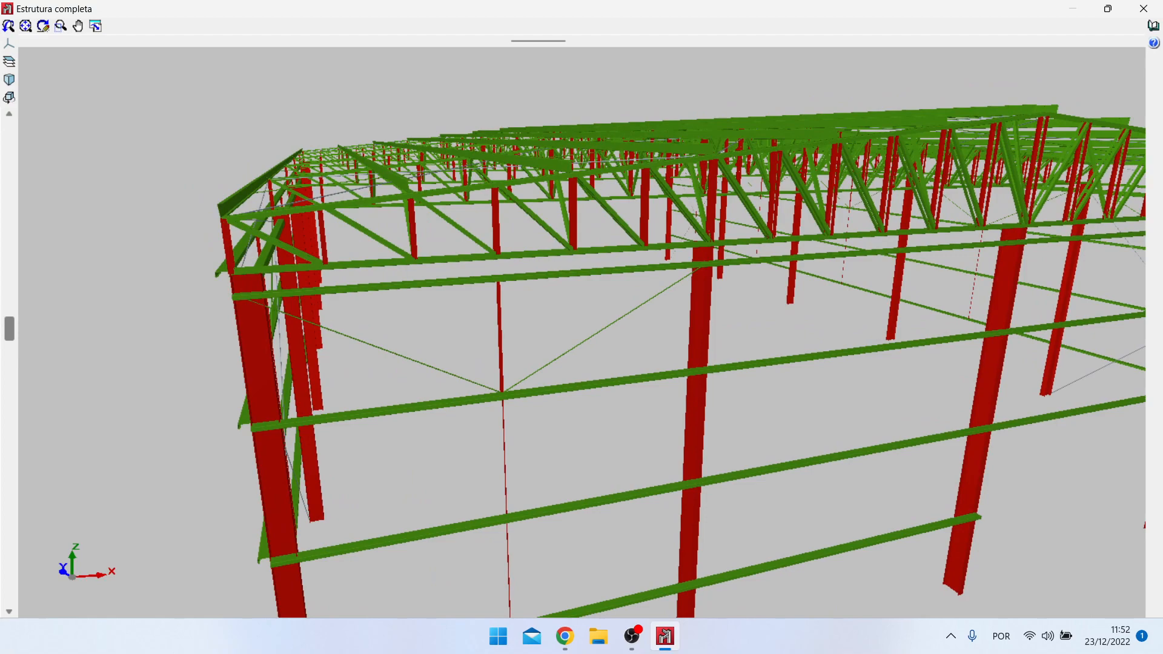
scroll(582, 332, up, 5)
mouse_move(571, 338)
mouse_down()
mouse_move(583, 334)
mouse_move(550, 325)
mouse_move(571, 340)
mouse_move(568, 332)
mouse_up()
scroll(583, 338, down, 2)
scroll(571, 328, down, 3)
scroll(571, 328, down, 2)
scroll(572, 340, up, 4)
scroll(569, 331, down, 2)
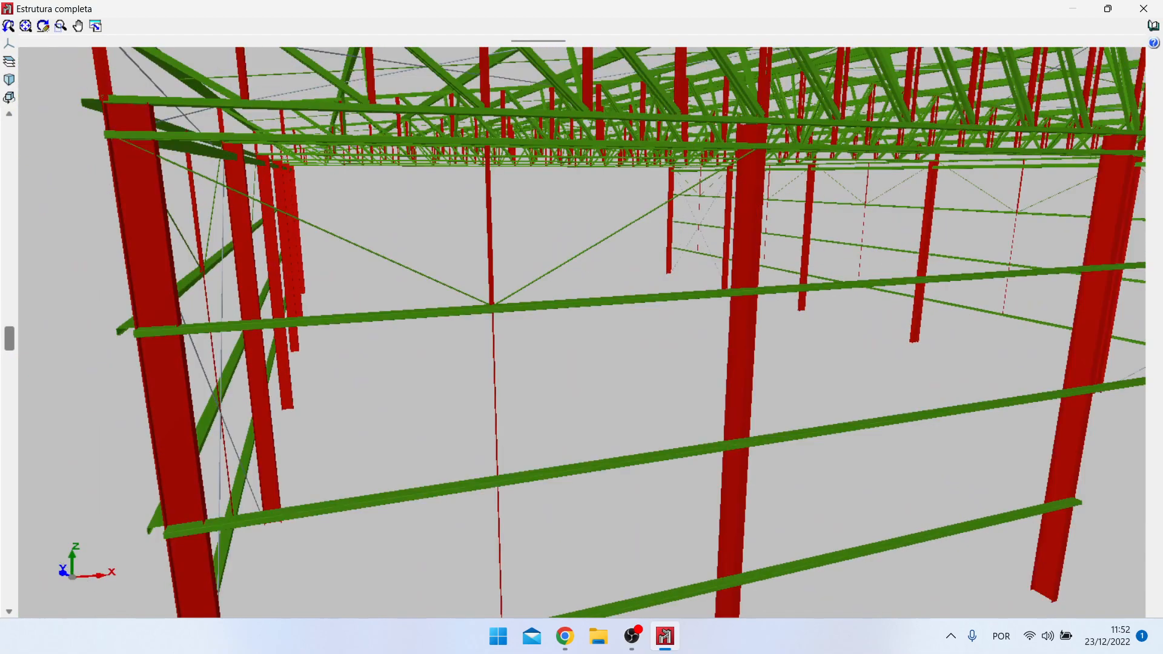
click(1144, 9)
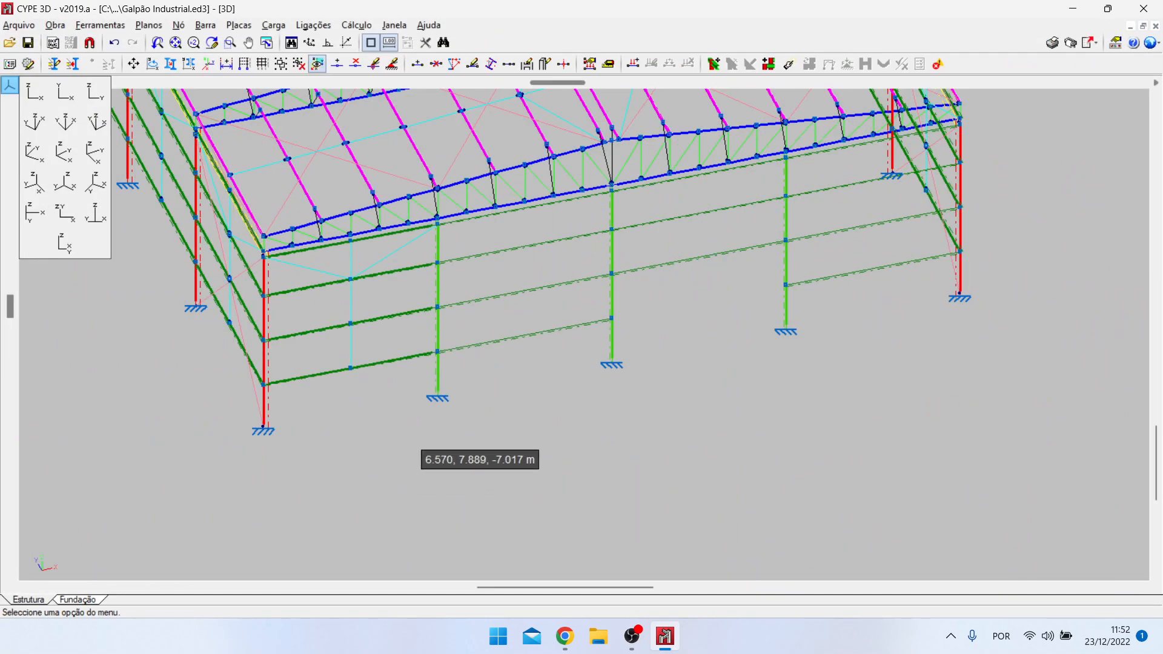
Step: Display the buckling coefficients of the front facade bars with the Encurvadura command
scroll(393, 438, down, 2)
scroll(337, 341, up, 3)
scroll(315, 327, up, 1)
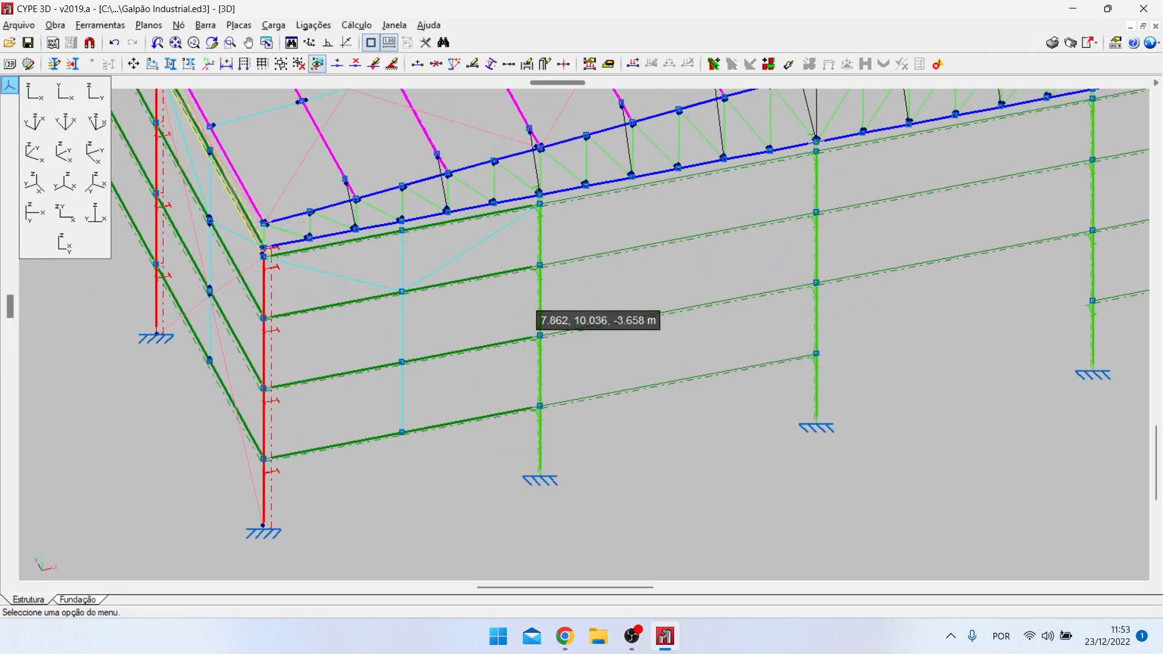
scroll(393, 339, up, 2)
scroll(388, 309, down, 2)
scroll(481, 336, up, 1)
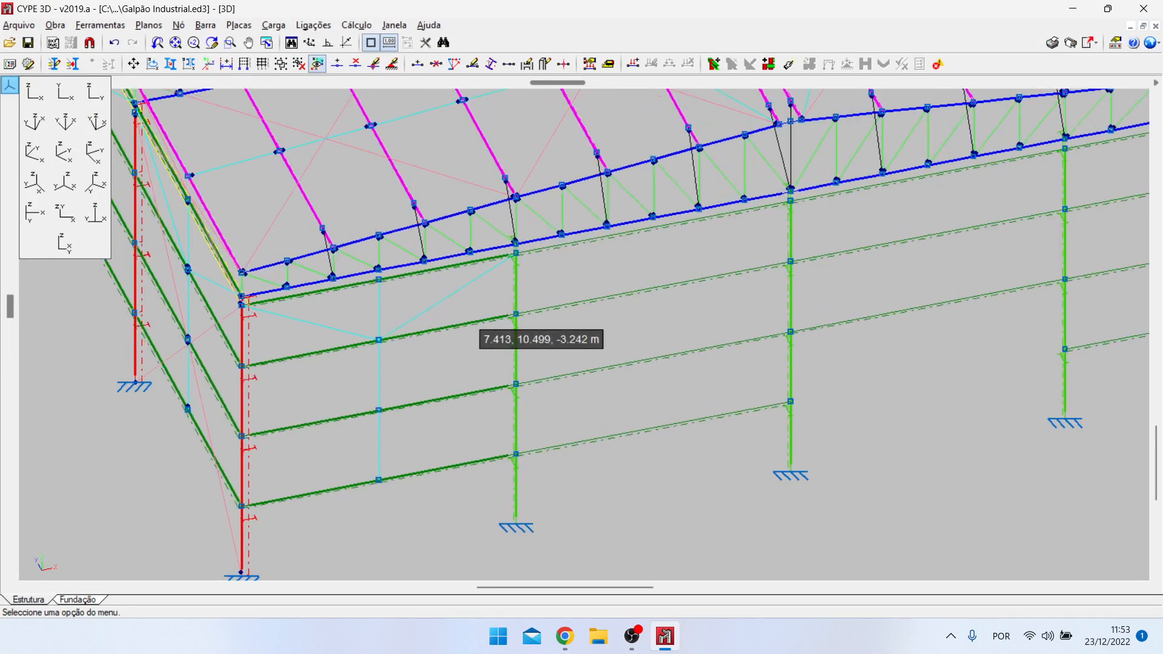
scroll(249, 161, up, 2)
click(206, 24)
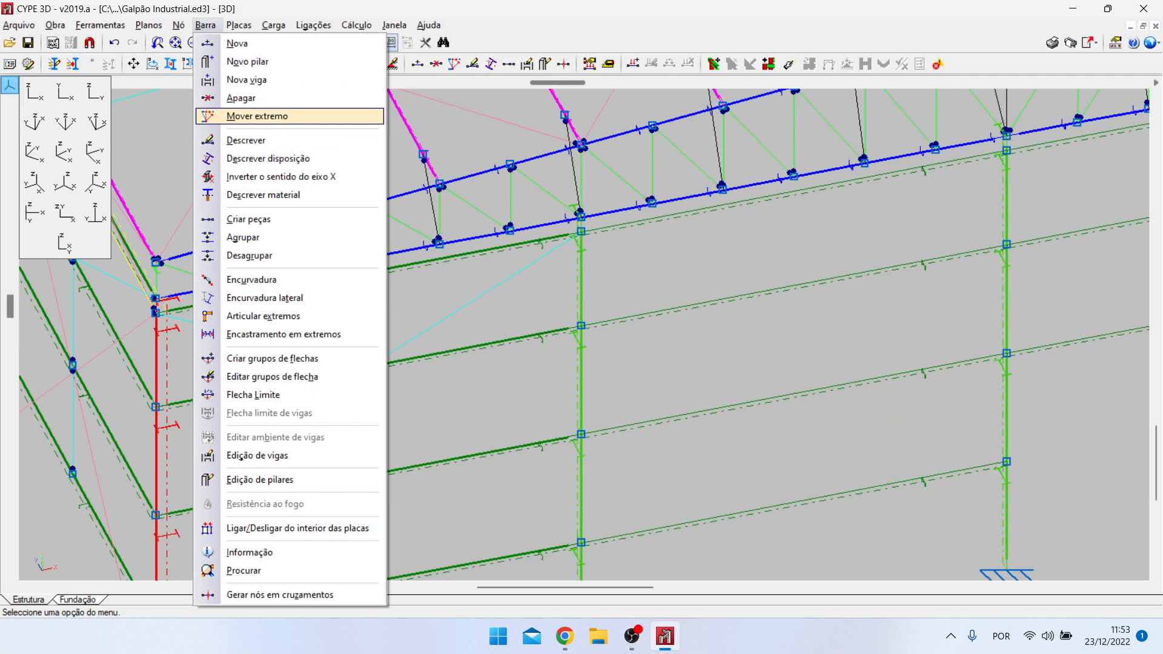
click(252, 279)
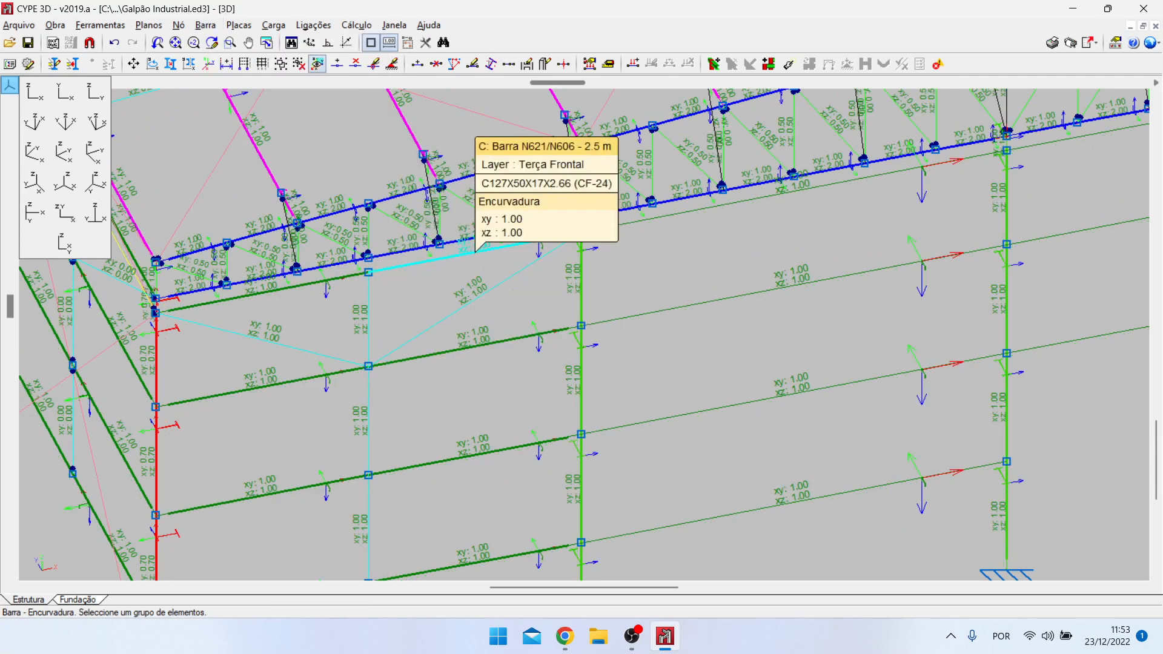
scroll(476, 249, down, 3)
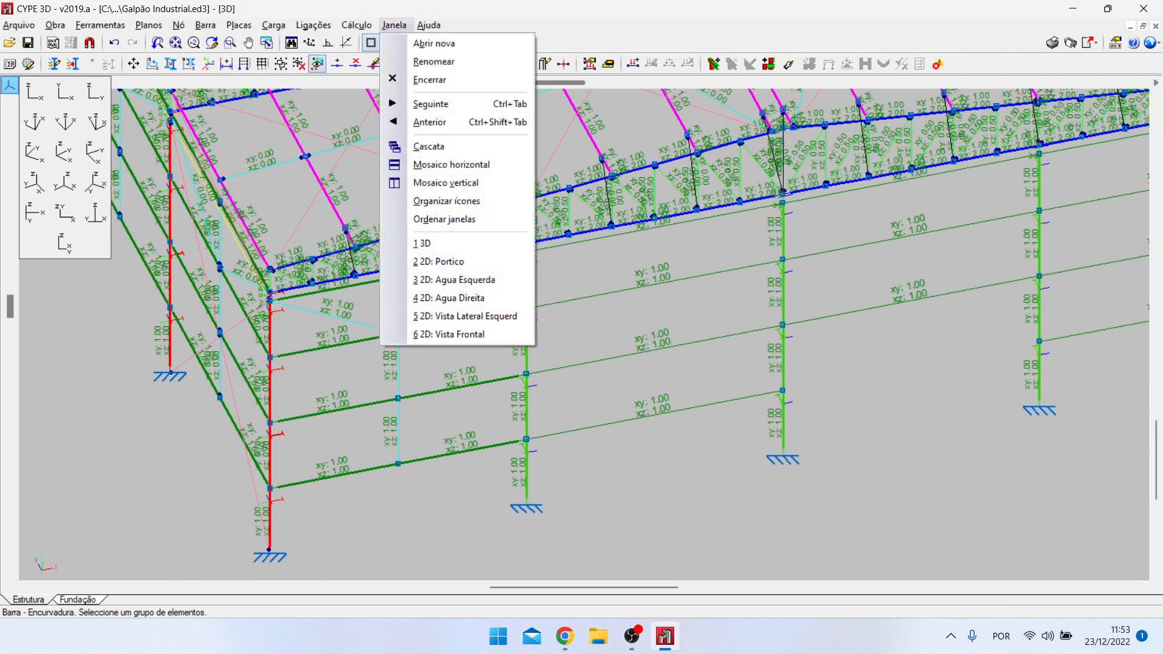
Step: Check the plane shown by the existing 2D Vista Frontal view and return to the 3D view
click(449, 334)
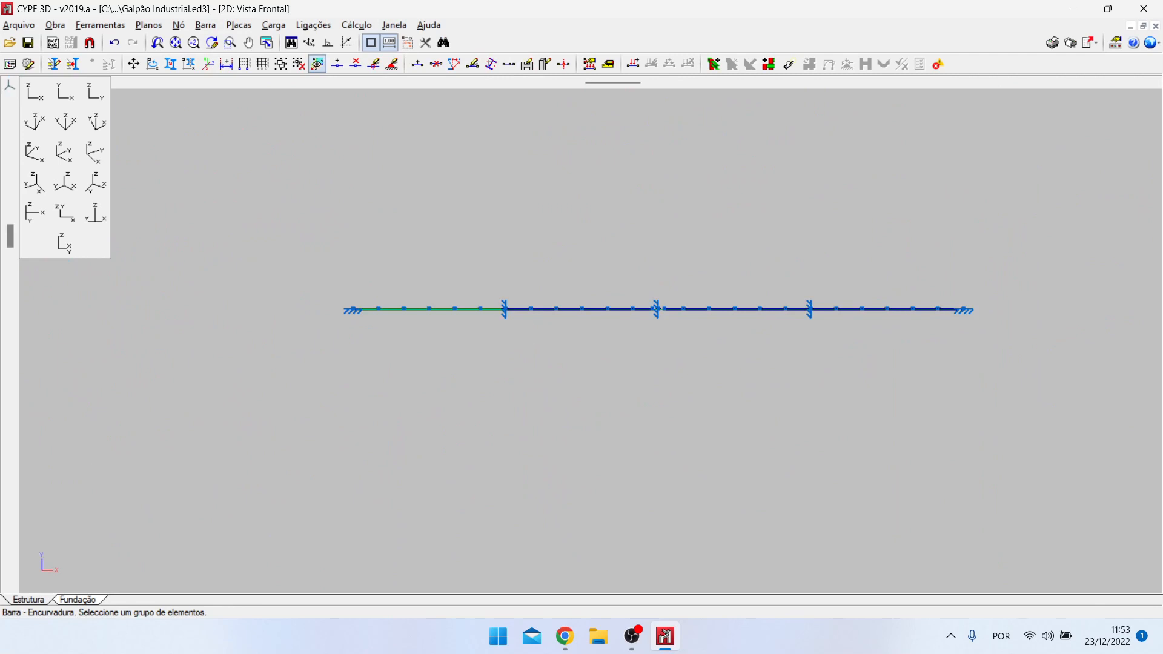
scroll(557, 351, down, 2)
scroll(529, 336, up, 2)
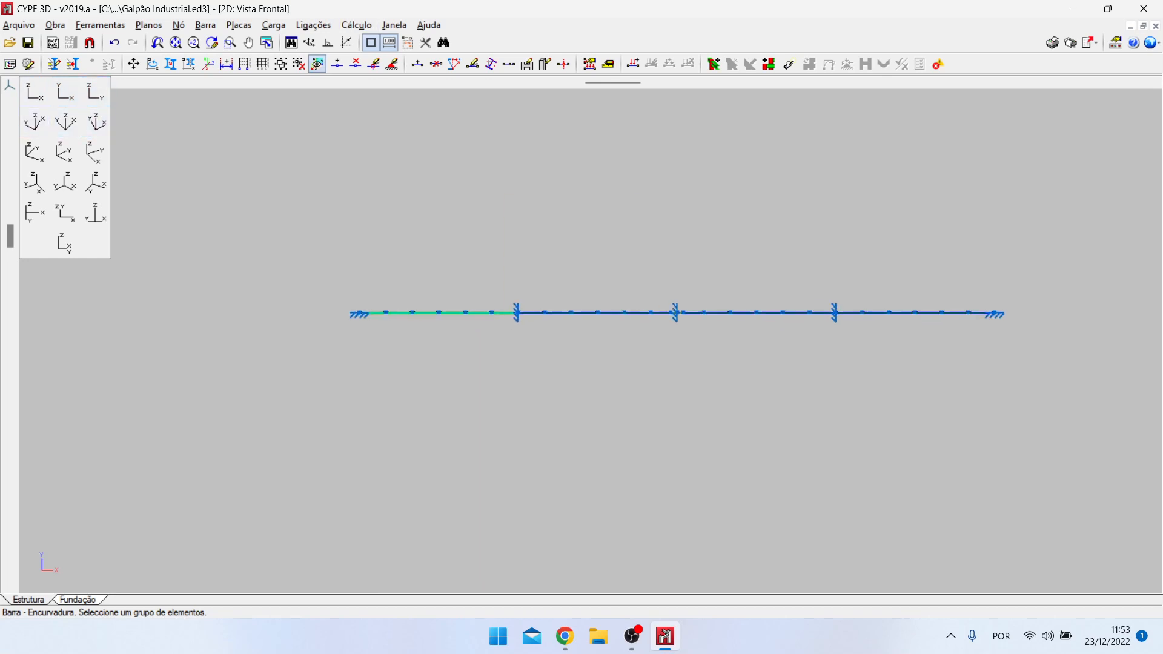
scroll(489, 327, up, 2)
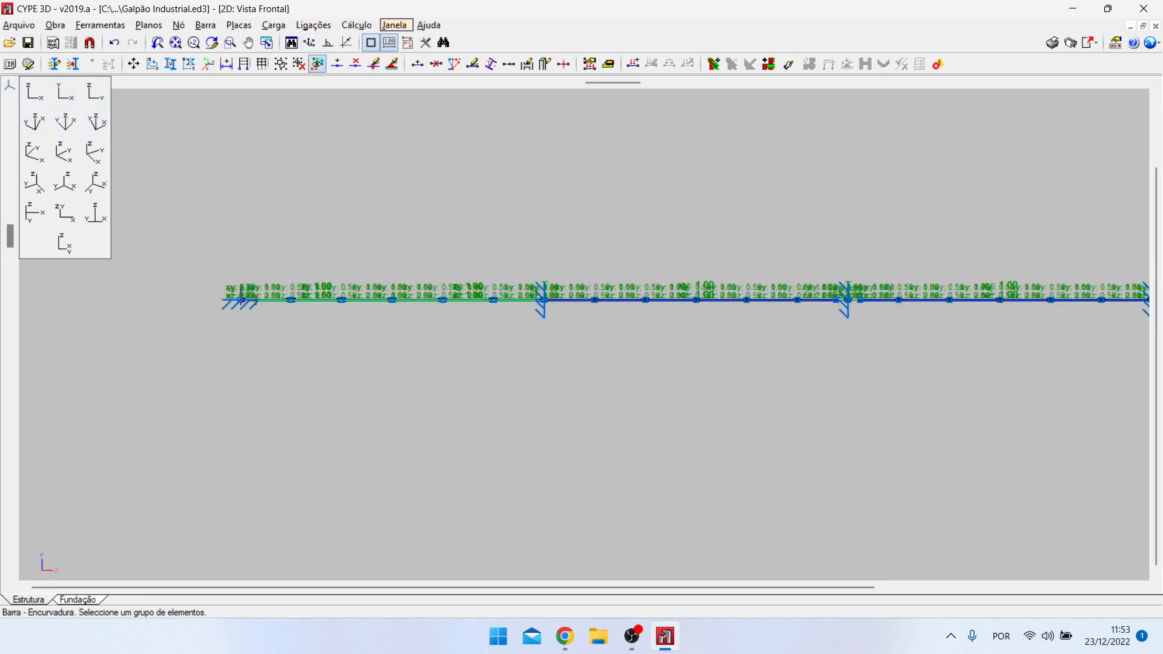
click(394, 25)
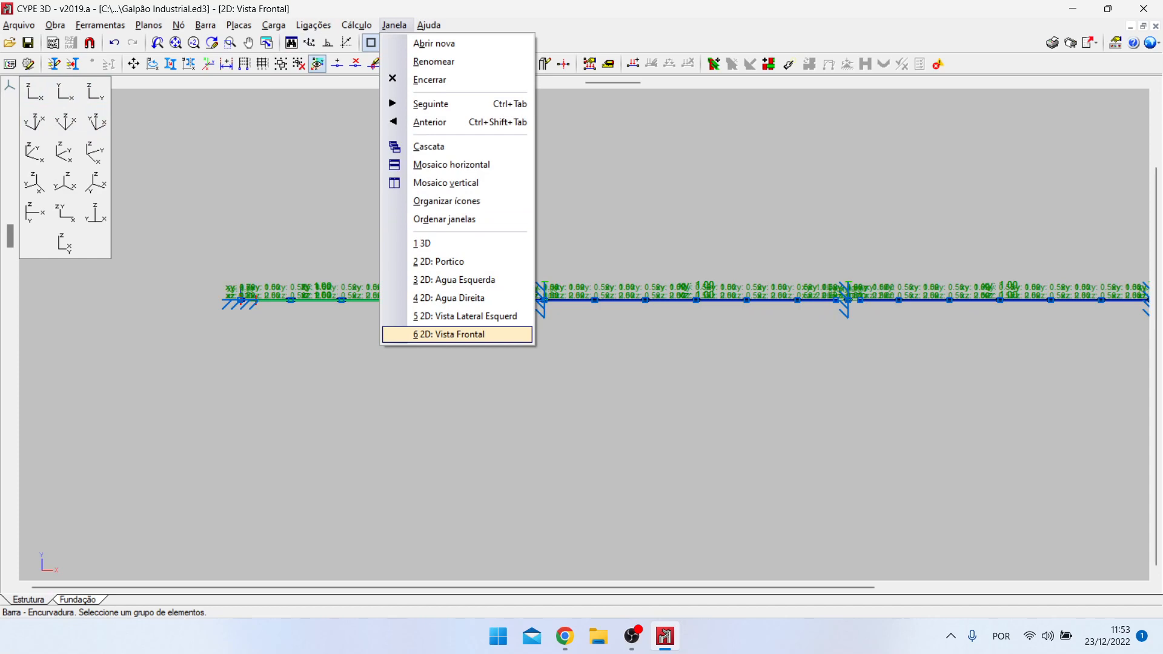
key(Up)
key(Up)
key(Up)
key(Up)
key(Up)
key(Return)
scroll(308, 299, down, 3)
scroll(504, 383, up, 1)
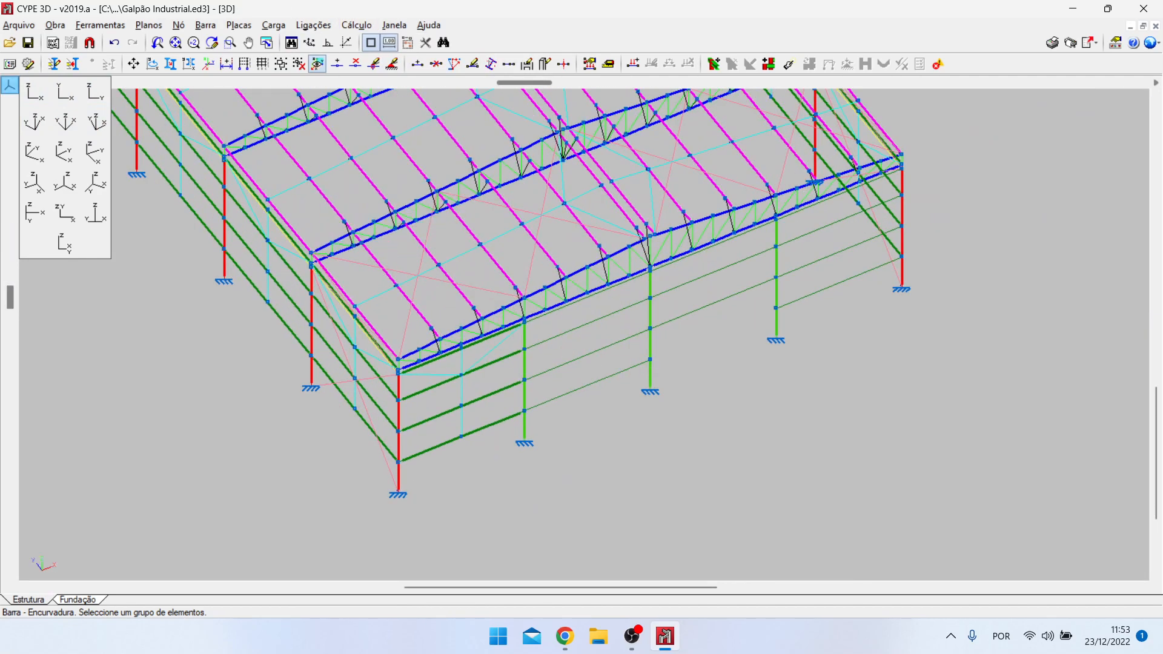
Step: Close the existing 2D Vista Frontal view
click(394, 25)
click(456, 333)
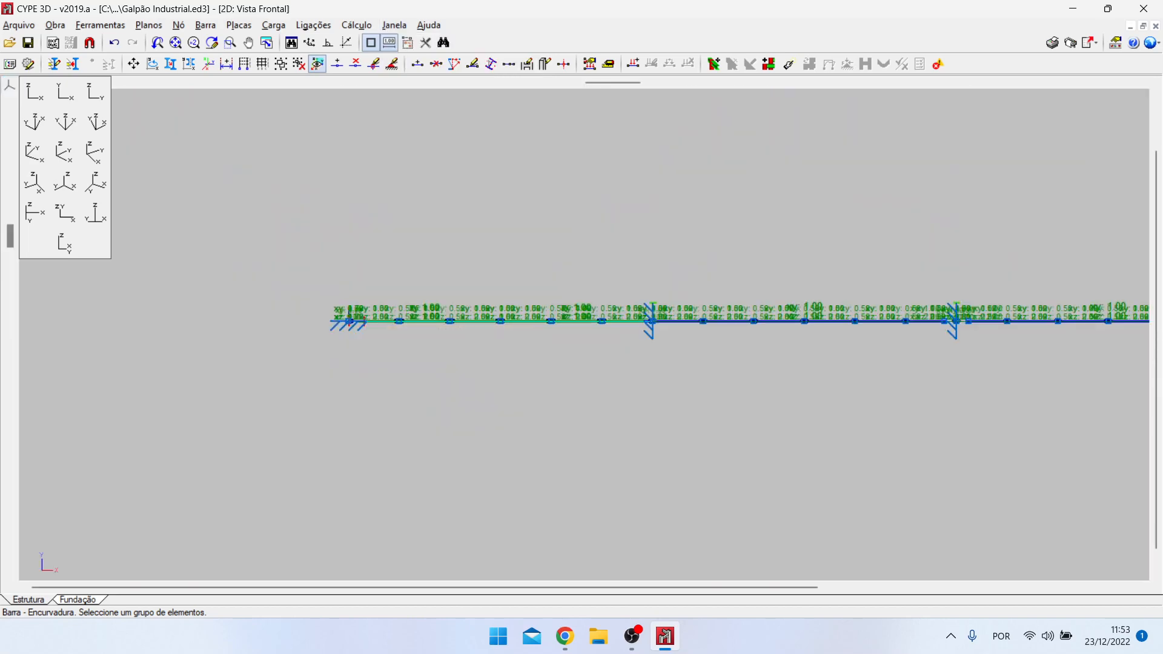
click(394, 26)
click(424, 79)
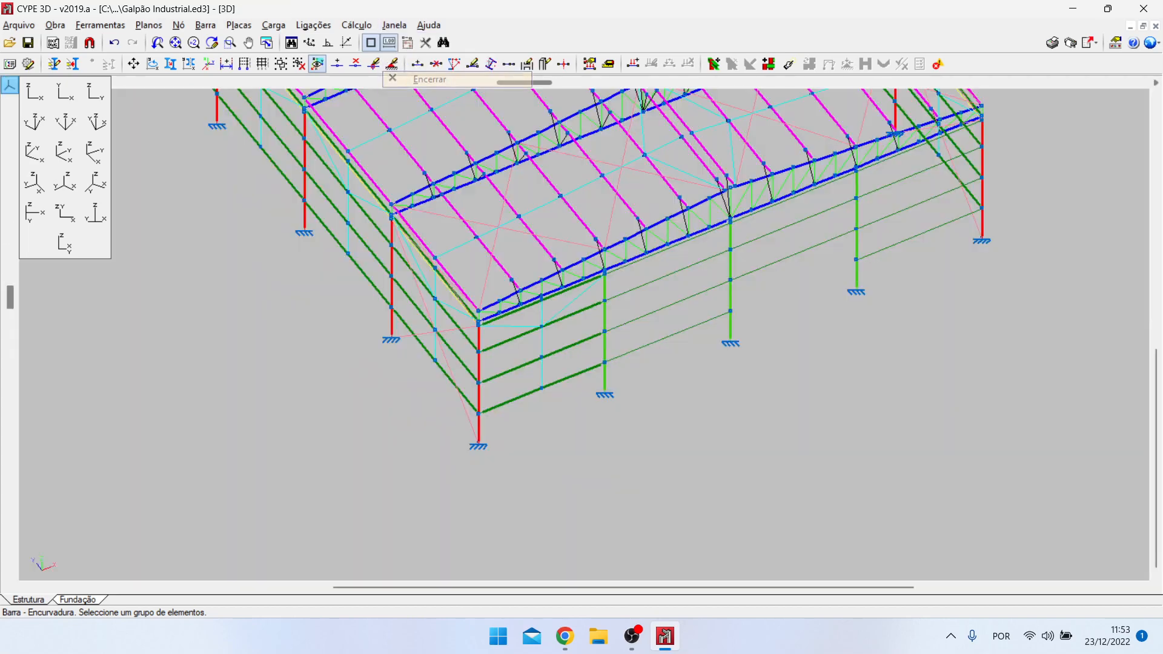
Step: Create a 2D plane view of the front facade from one corner column's base and both corner columns' tops, titled Vista Frontal
click(395, 25)
click(412, 42)
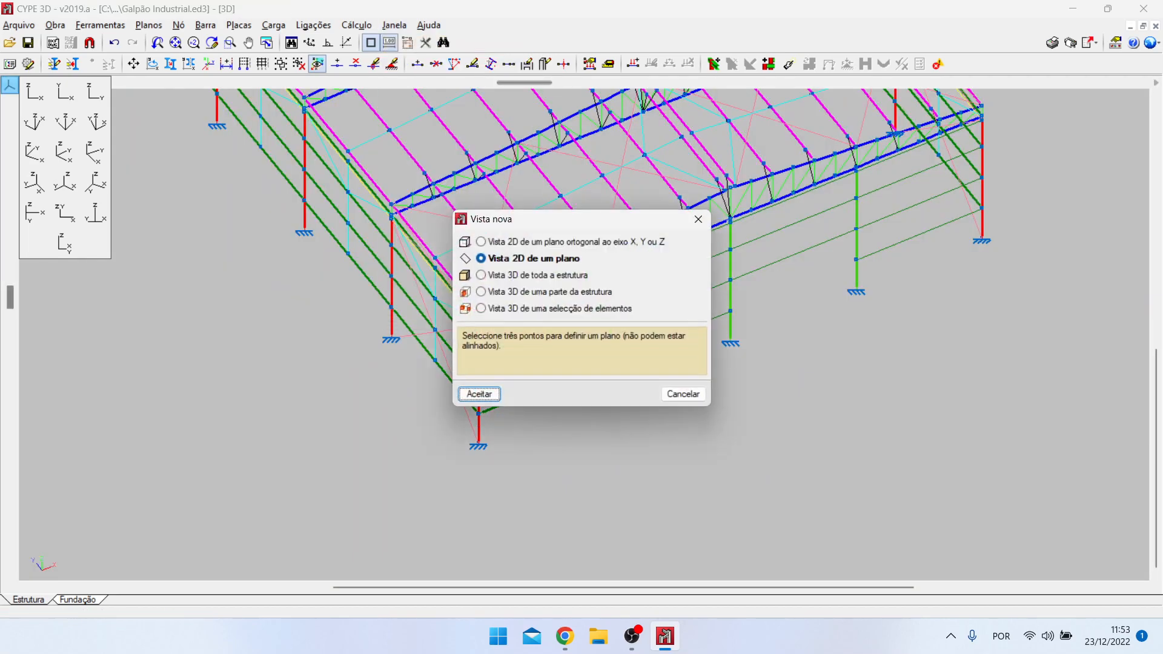
click(479, 394)
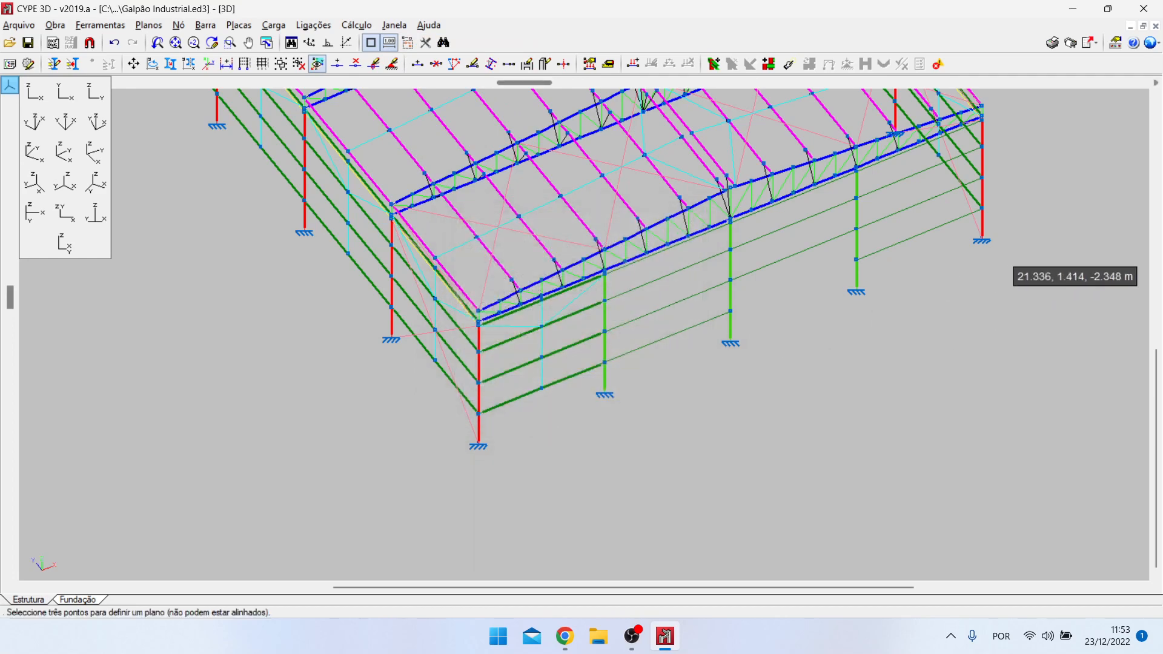
scroll(978, 116, up, 2)
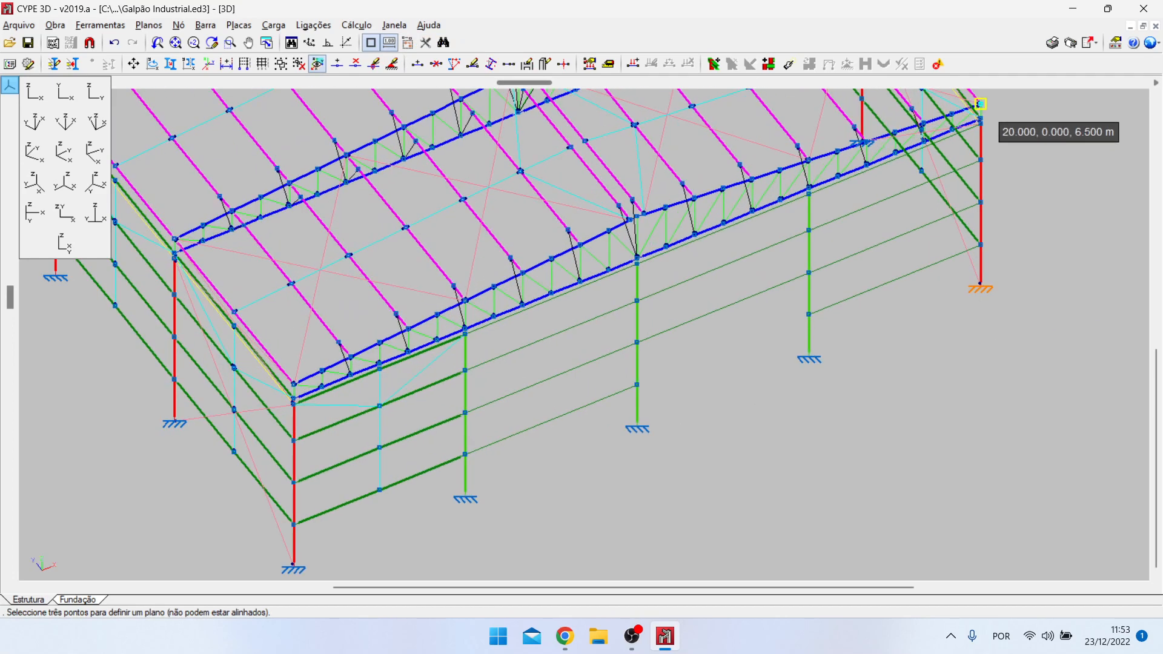
click(293, 384)
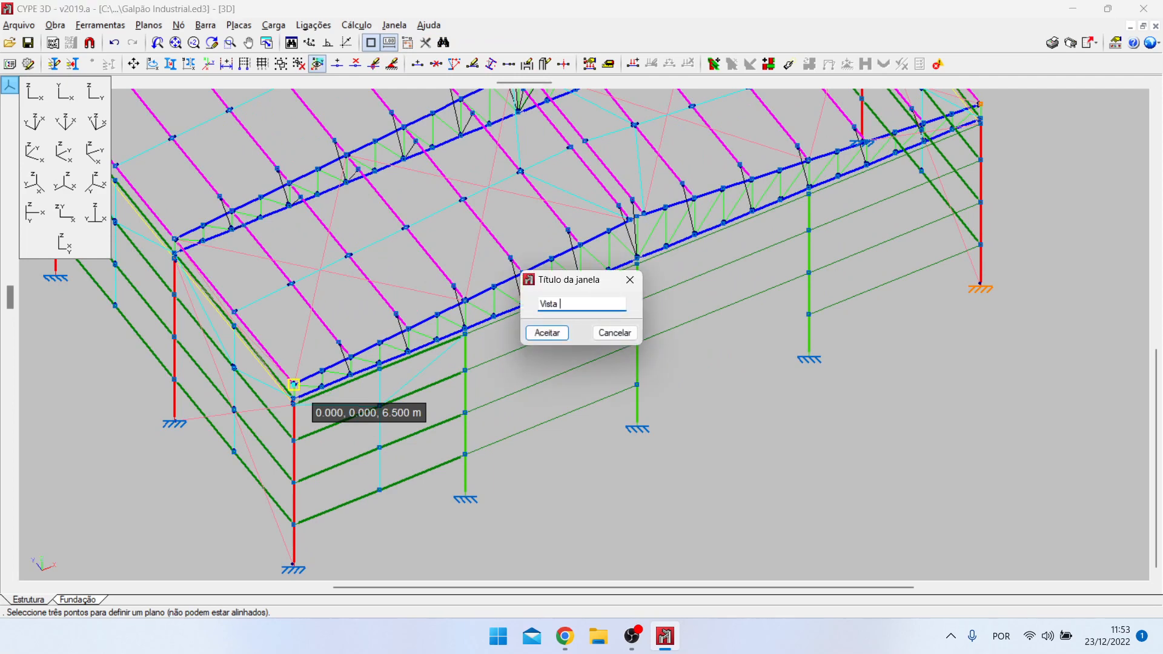
key(Return)
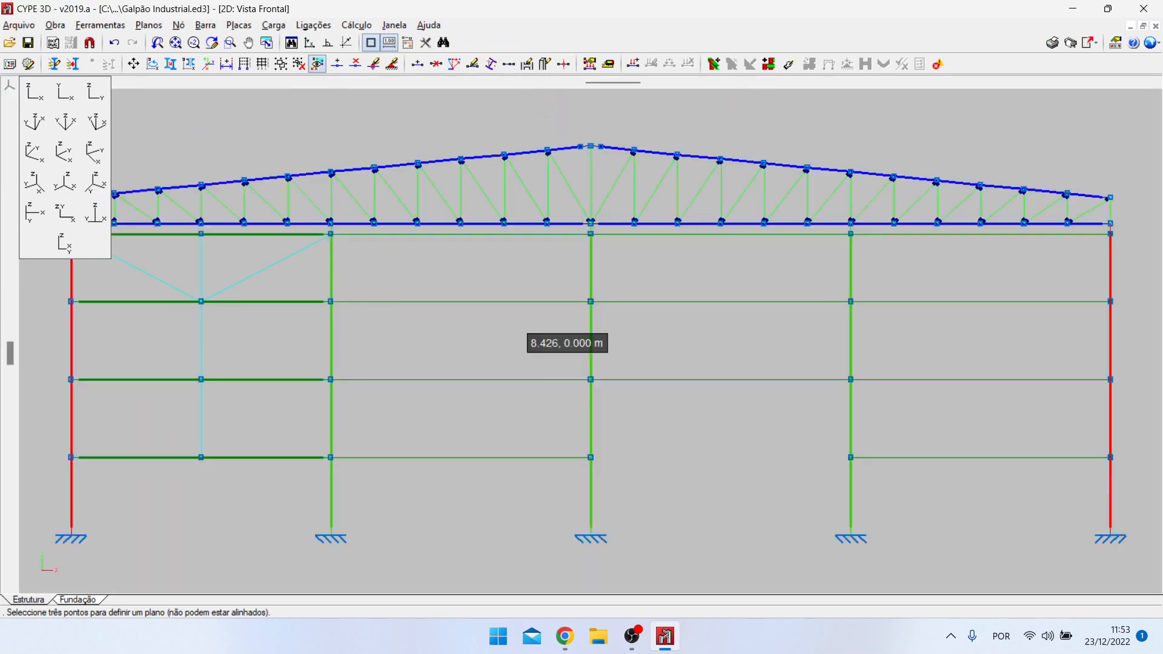
Step: Assign a buckling coefficient of β=1.0 in the xy and xz planes to the bracing bars in the first bay's top panel
scroll(582, 359, down, 4)
scroll(391, 389, up, 4)
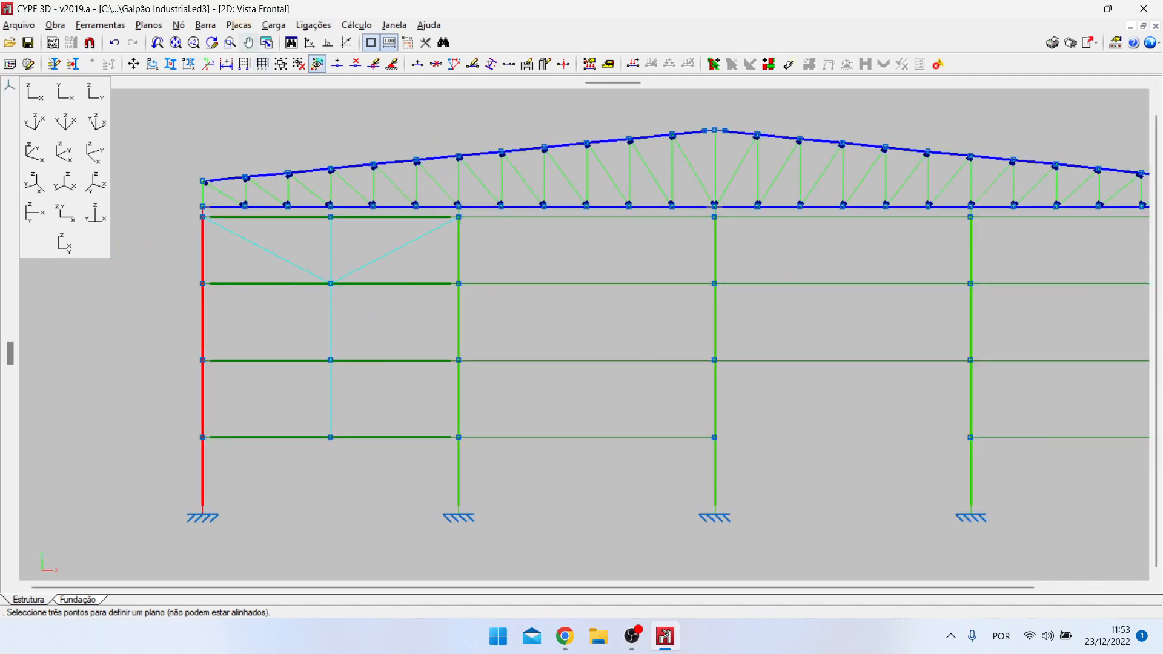
click(205, 25)
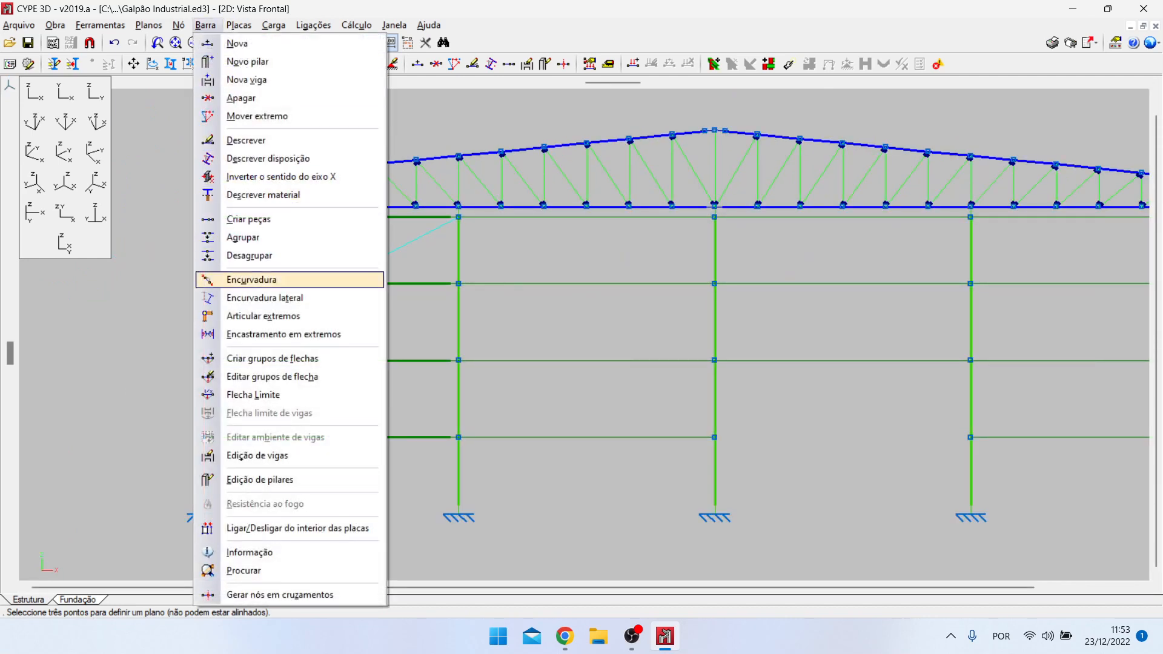
click(252, 280)
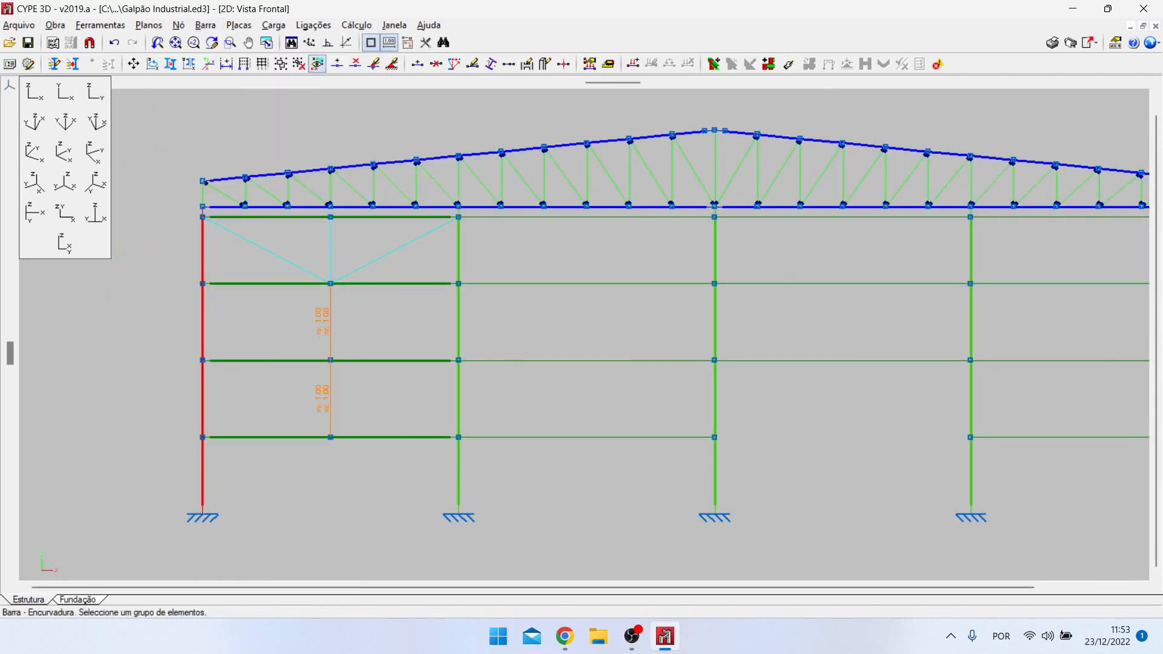
click(252, 246)
right_click(252, 247)
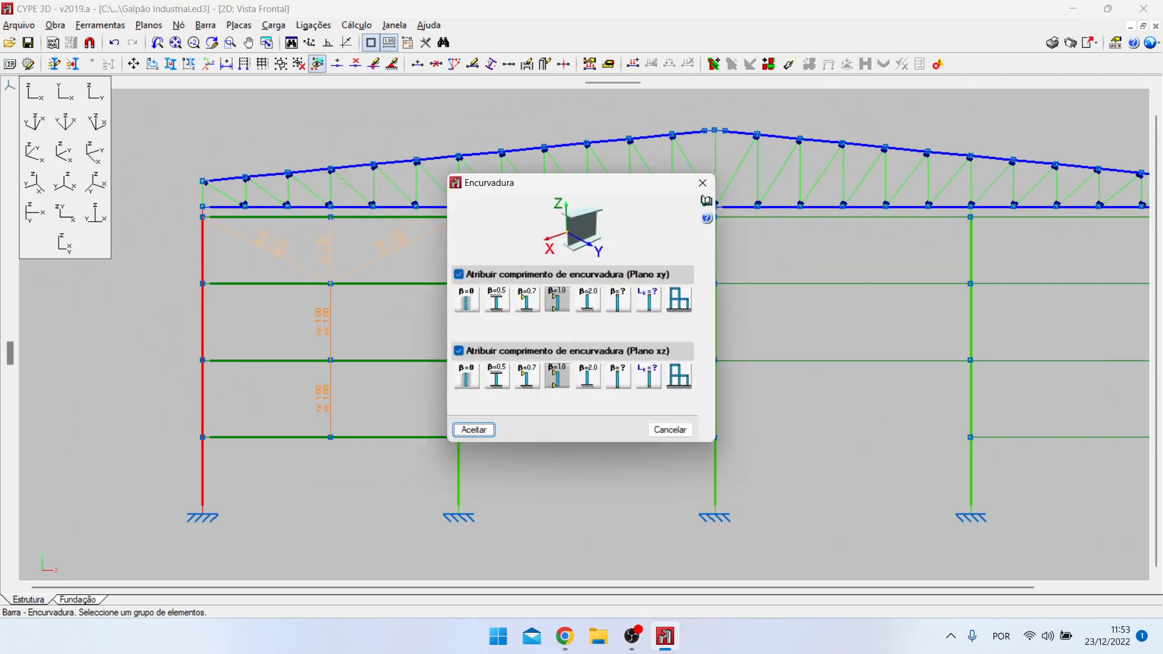
key(Return)
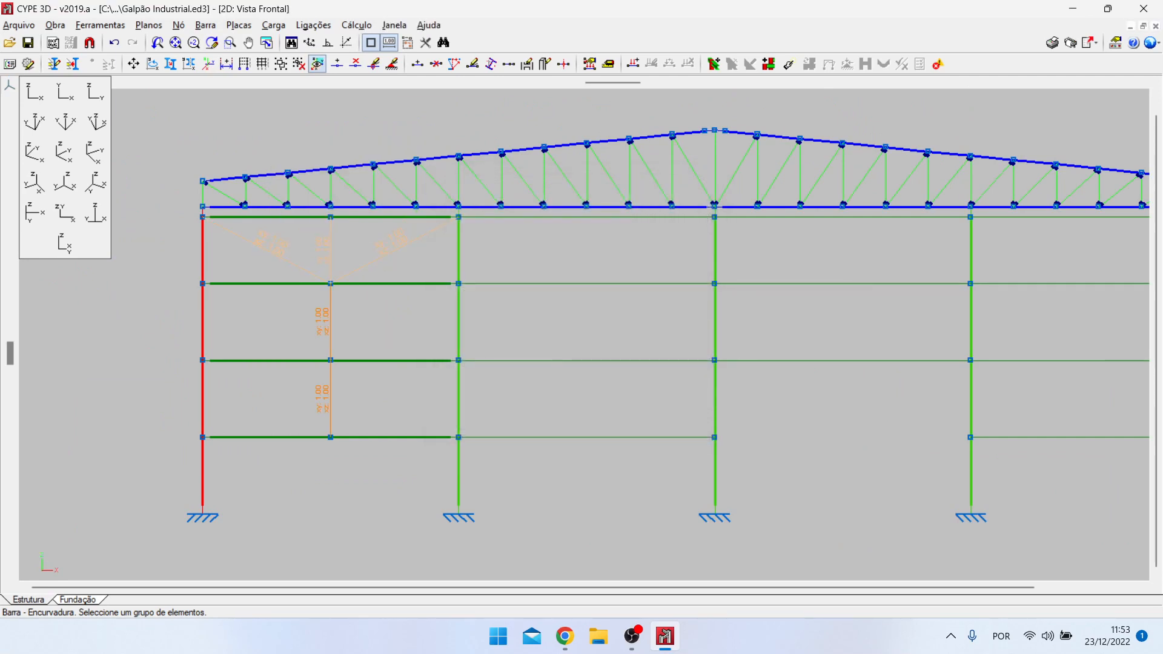
Step: Assign lateral buckling βv=0 for both flanges and a critical moment factor of 1.000 to the first bay's rods and struts
click(205, 25)
click(272, 298)
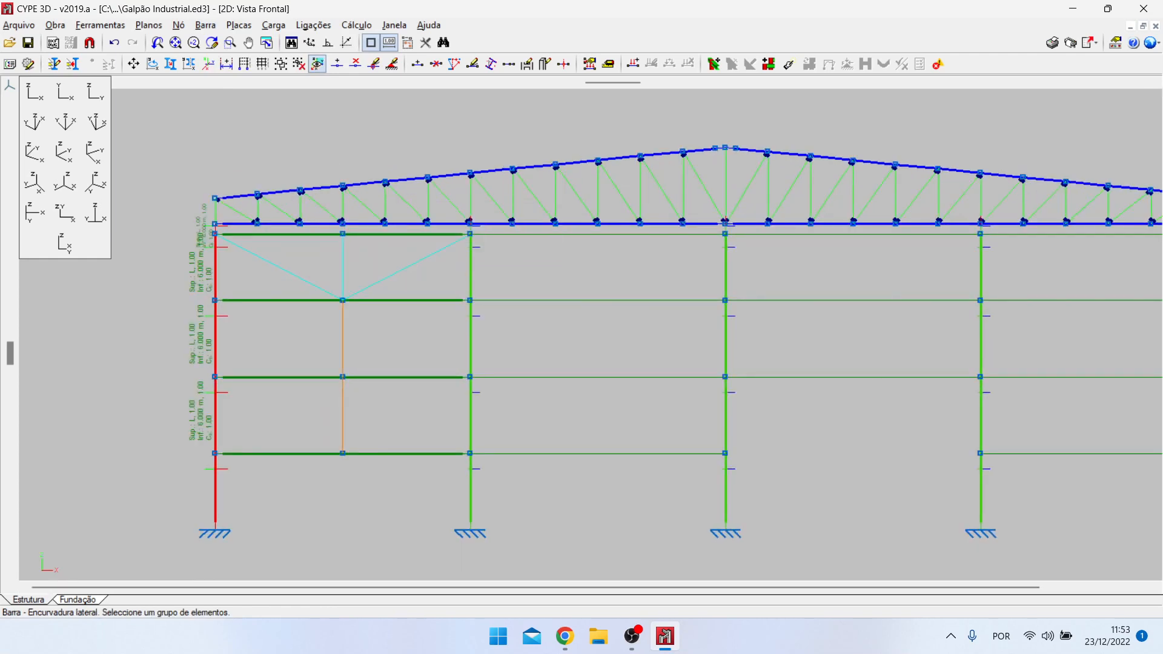
click(274, 262)
right_click(273, 262)
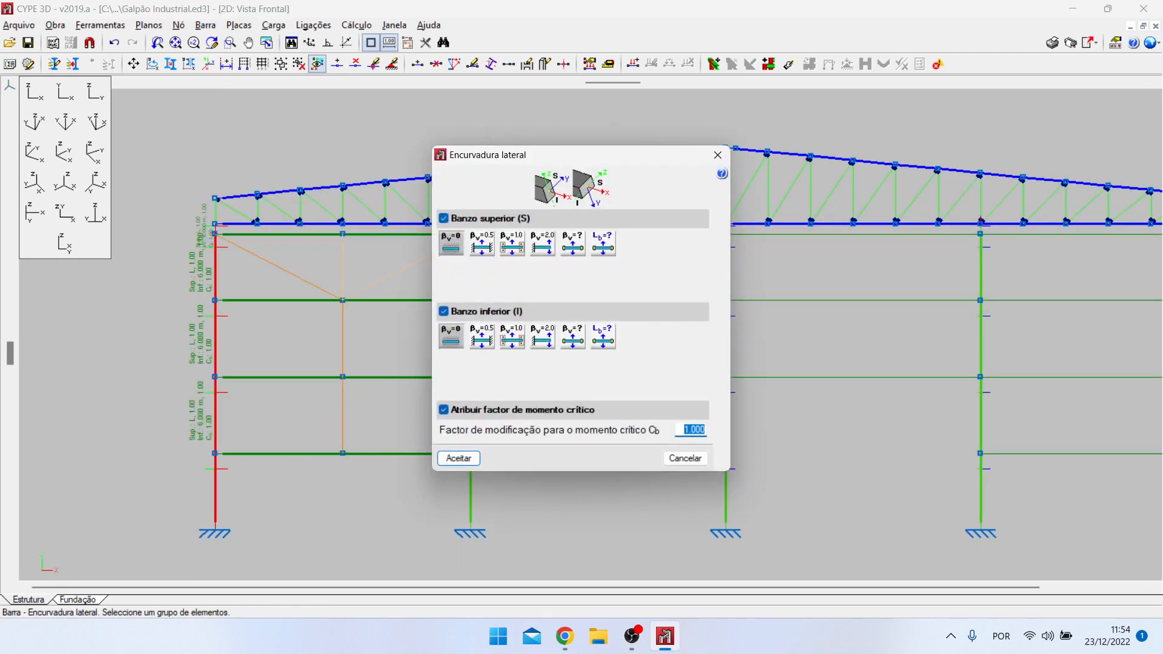
key(Return)
Step: Set the maximum relative deflection limits in xy and xz to L/1 for the first bay's rods and struts
click(206, 25)
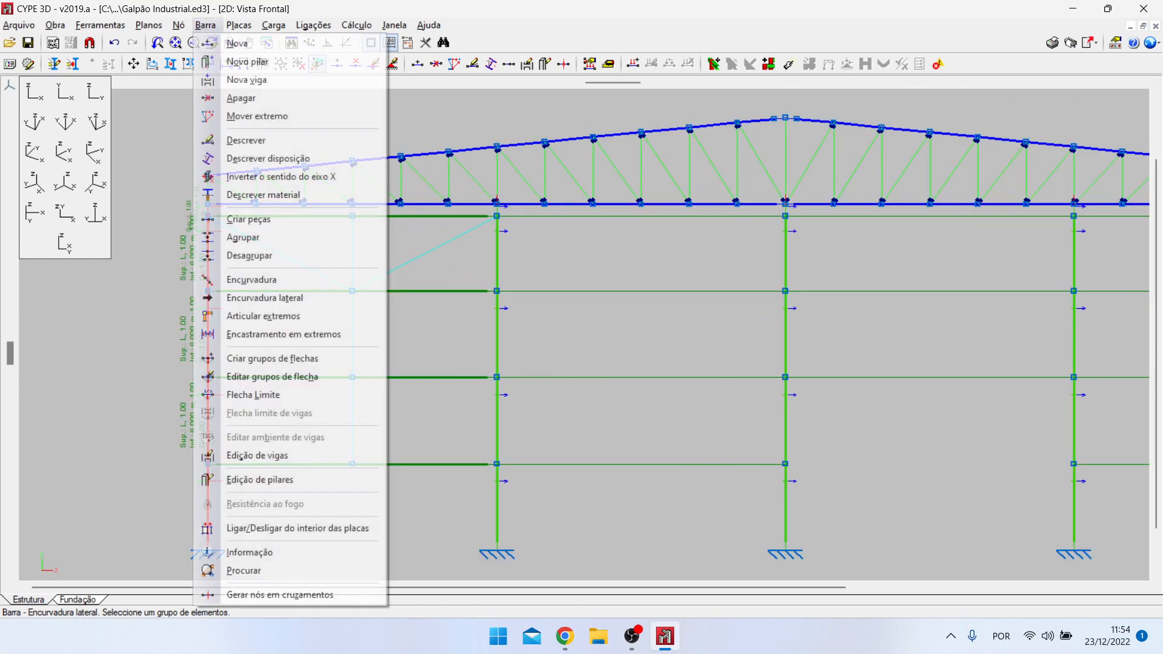
click(253, 394)
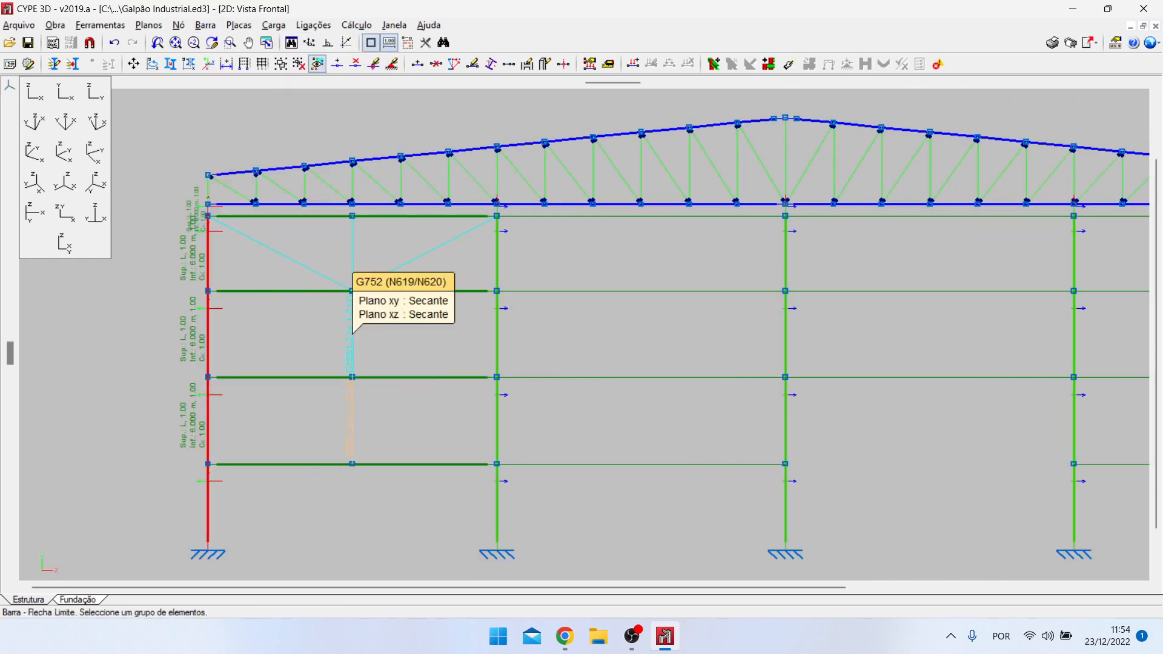
click(289, 268)
right_click(290, 267)
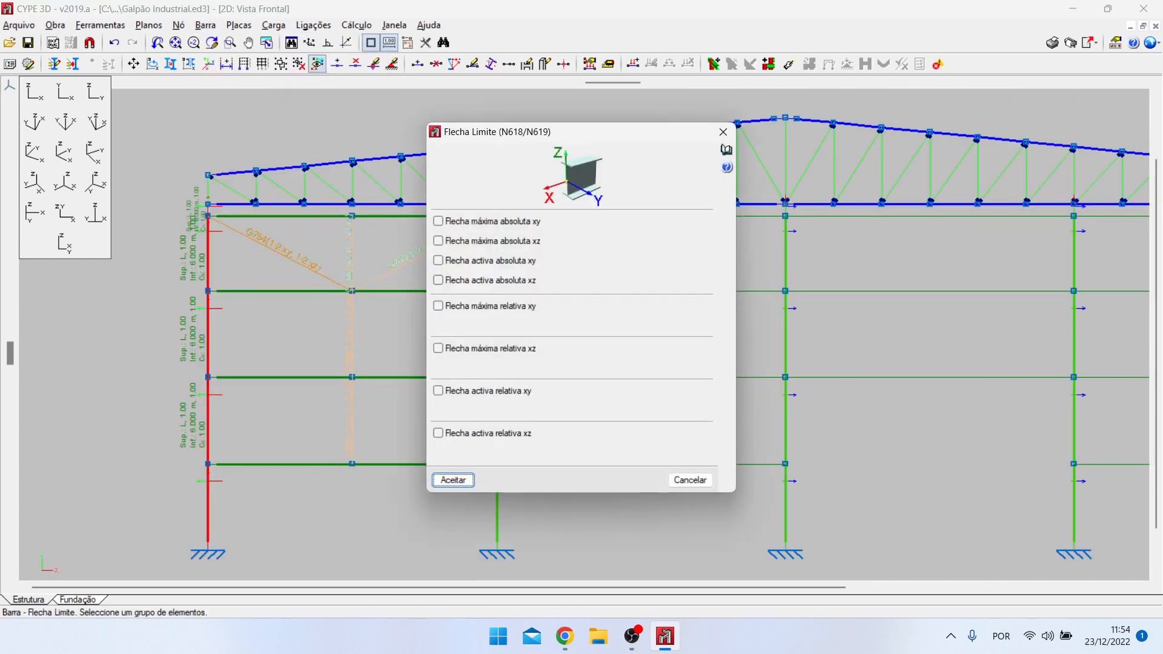
click(438, 306)
click(439, 348)
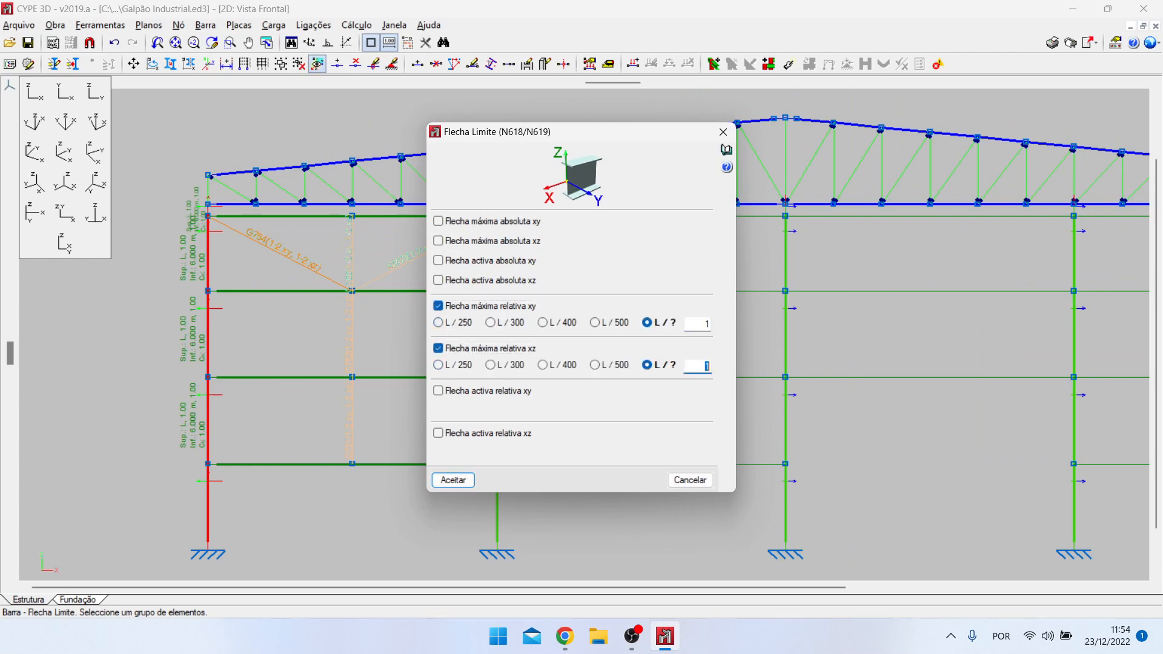
key(Return)
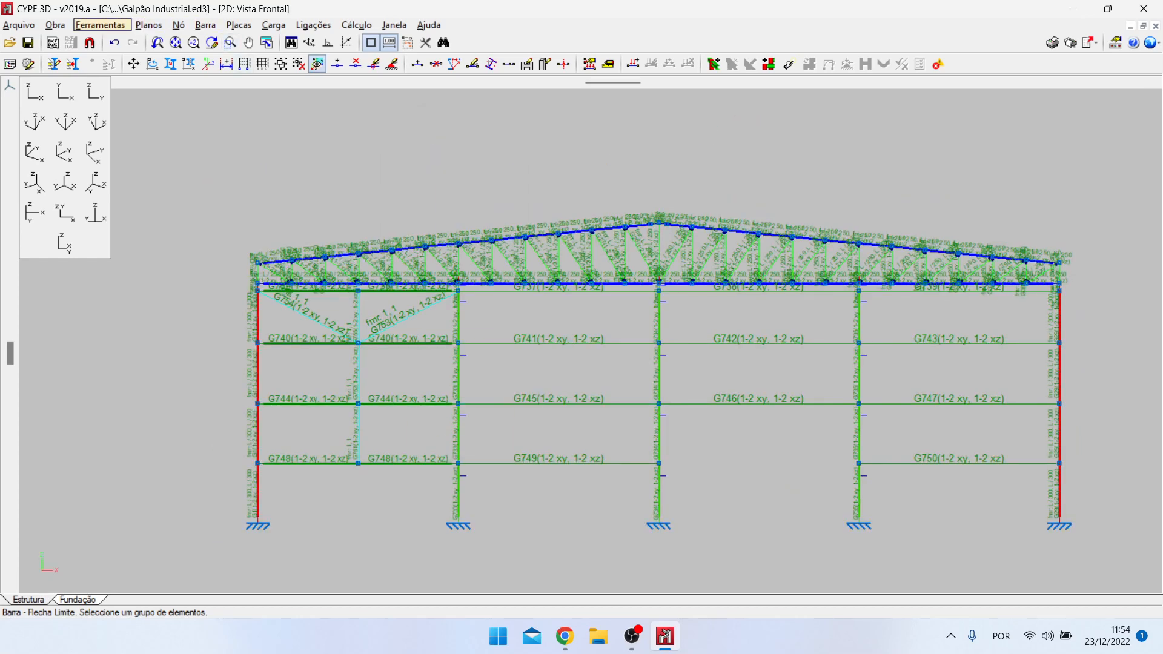
Step: Copy the first bay's sag rods and struts to the second and fourth bays, using the lowest purlin's midpoint as base point
click(100, 25)
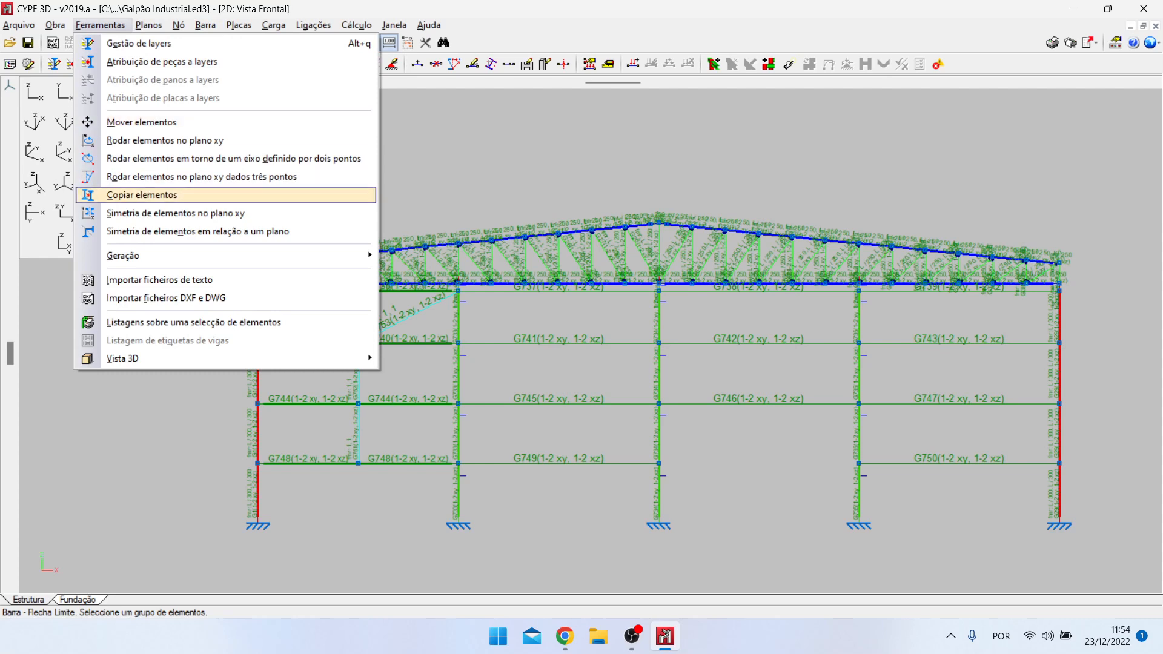
click(142, 195)
key(Return)
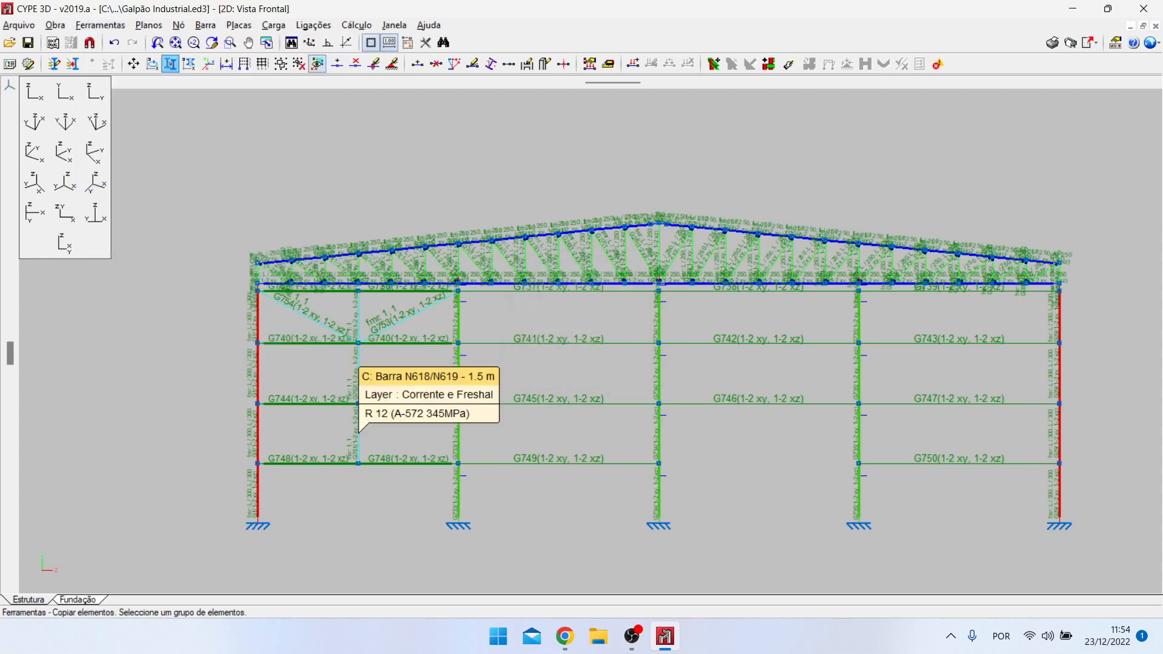
scroll(360, 354, up, 2)
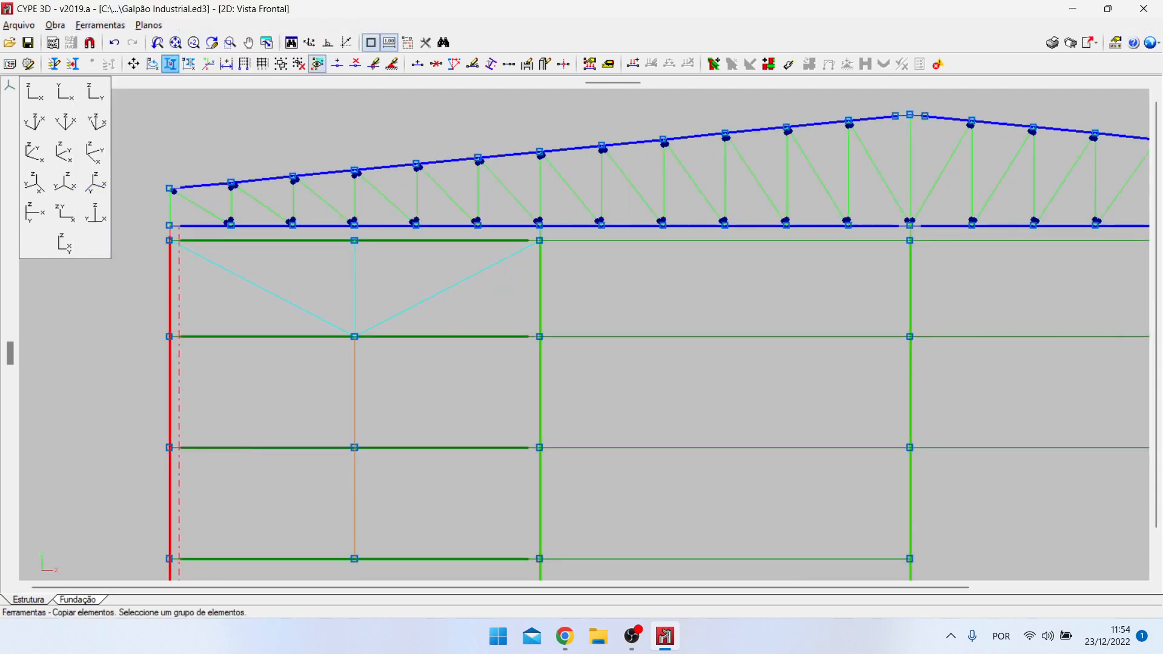
scroll(353, 402, down, 3)
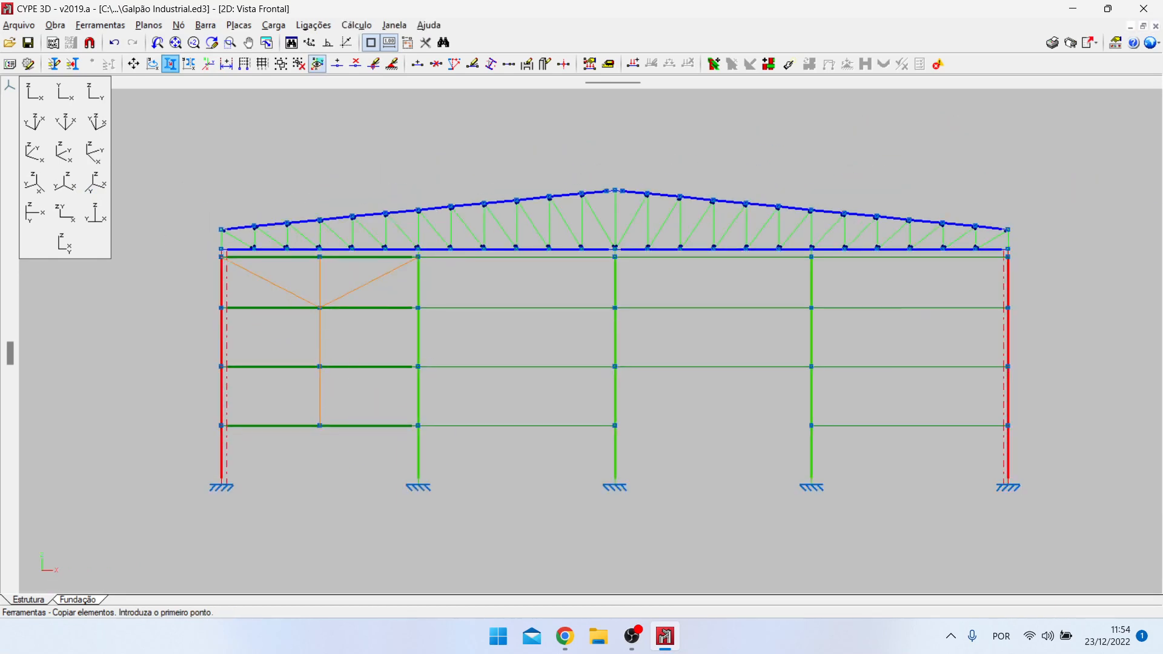
scroll(304, 435, up, 1)
click(297, 415)
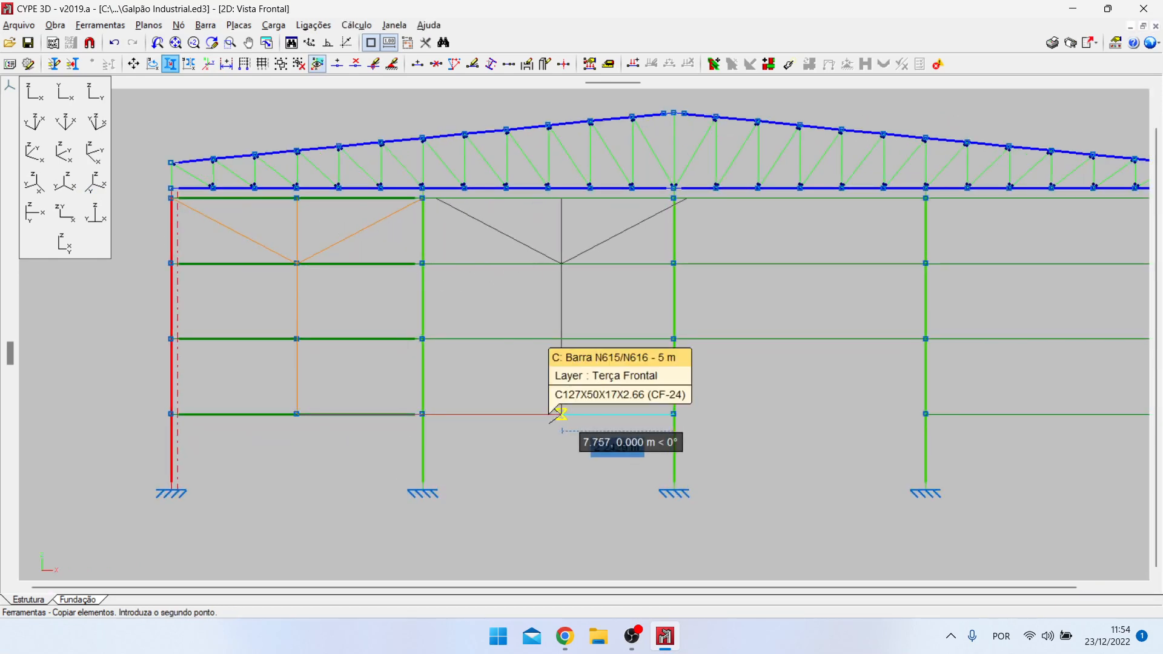
scroll(785, 472, down, 2)
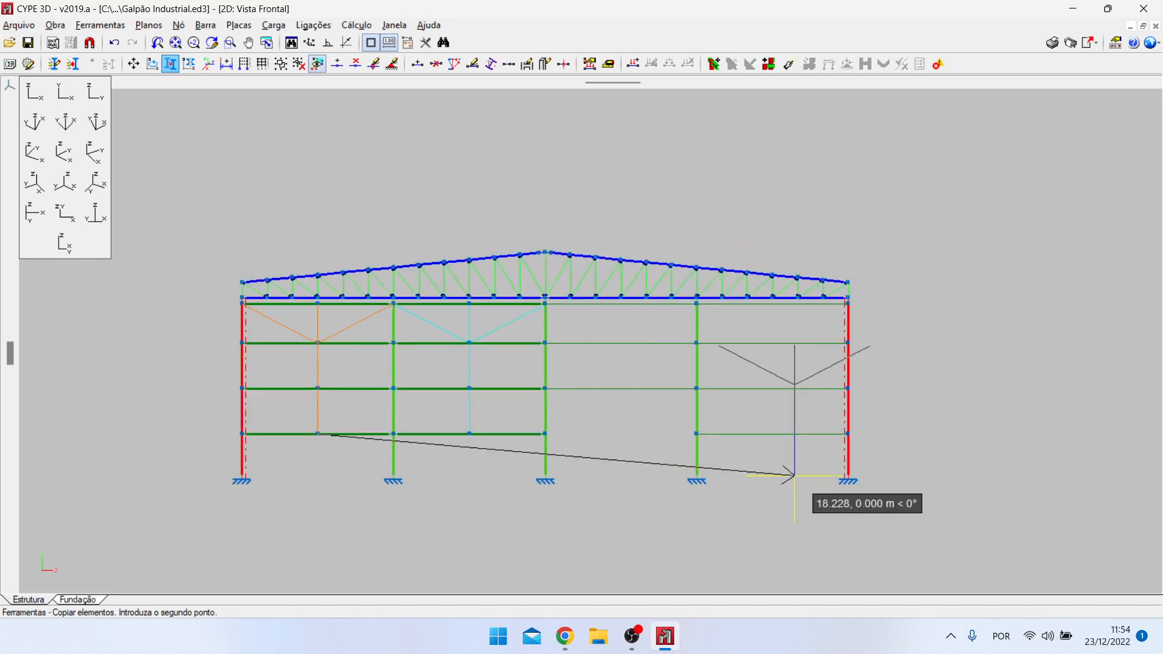
scroll(775, 424, up, 1)
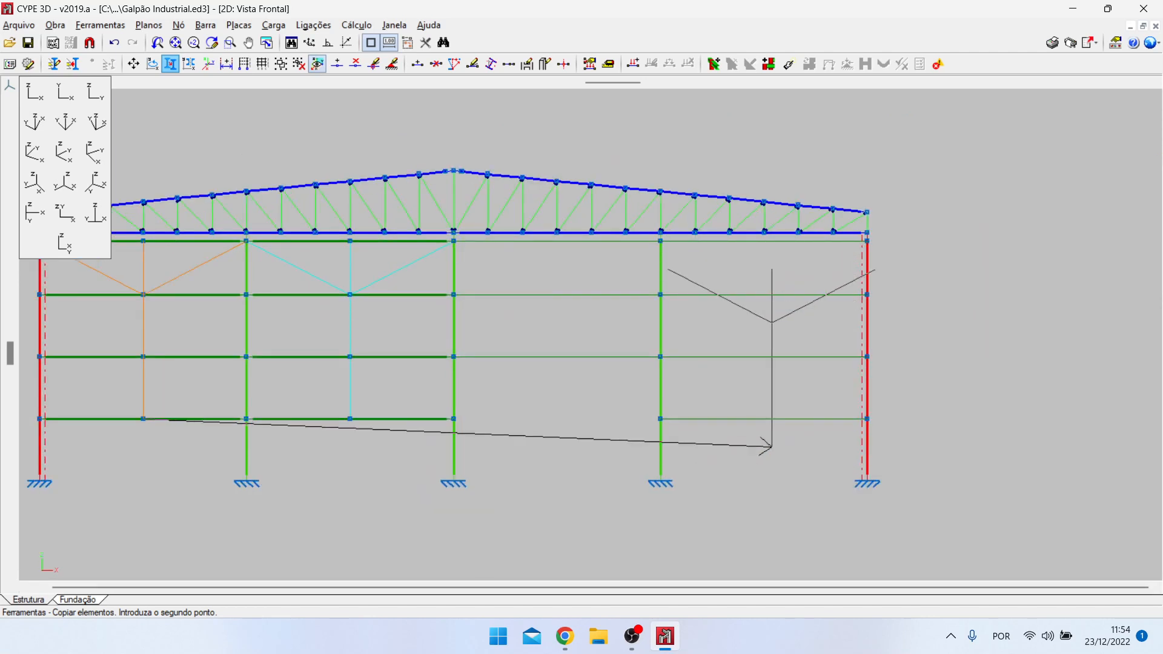
scroll(787, 479, down, 1)
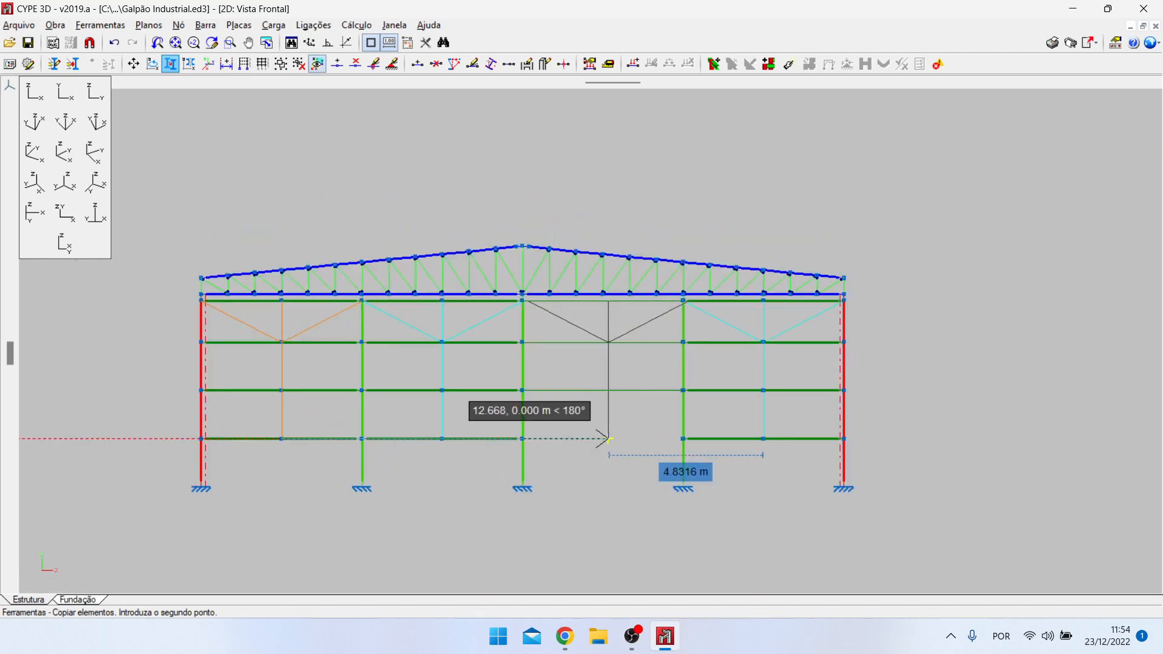
right_click(606, 460)
right_click(605, 460)
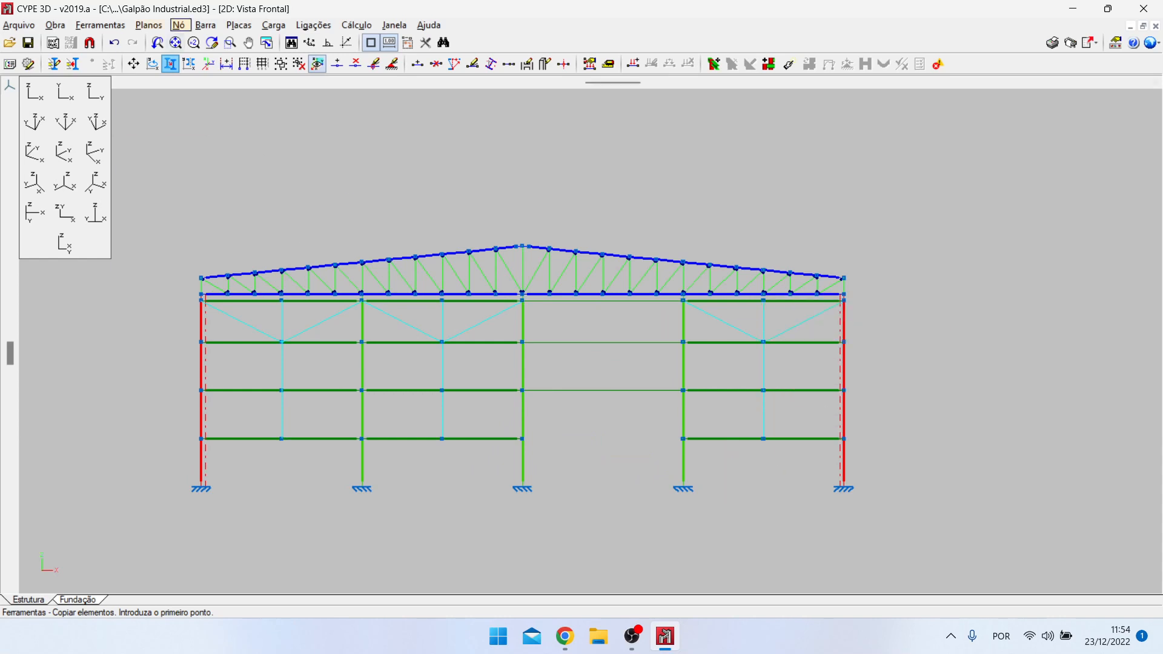
Step: Copy the fourth bay's struts and upper sag rods, without the lowest rod, to the third bay from the second-lowest purlin's midpoint
click(100, 25)
click(142, 195)
click(553, 340)
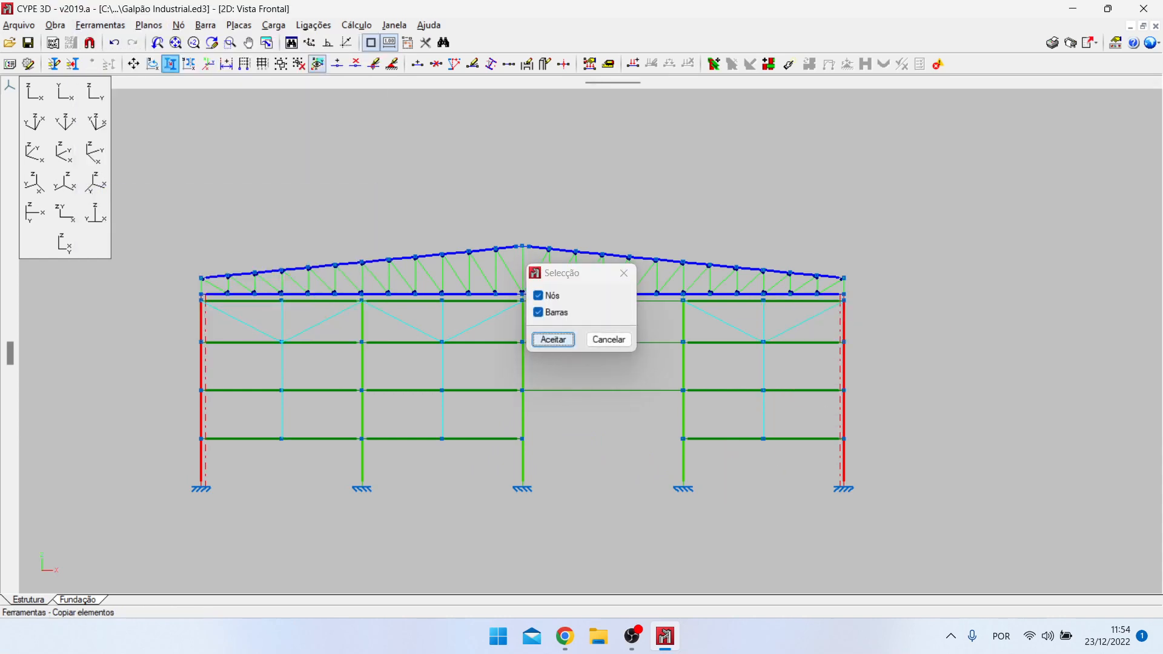
scroll(765, 370, up, 1)
click(819, 303)
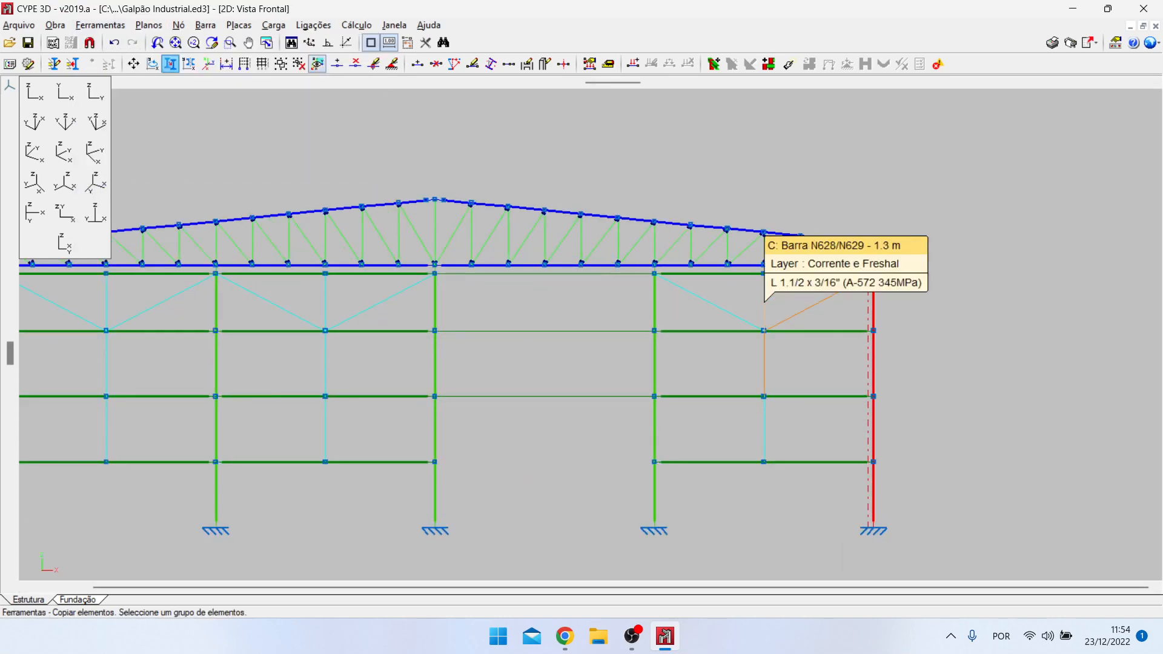
click(764, 303)
click(710, 302)
right_click(710, 330)
click(764, 396)
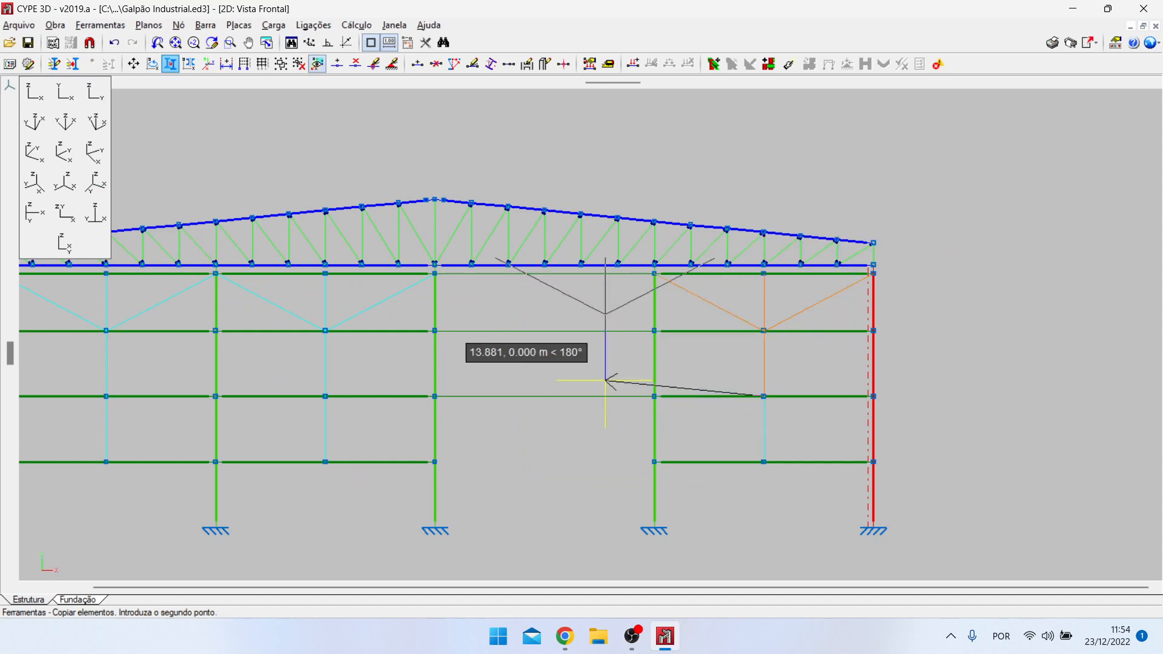
click(545, 397)
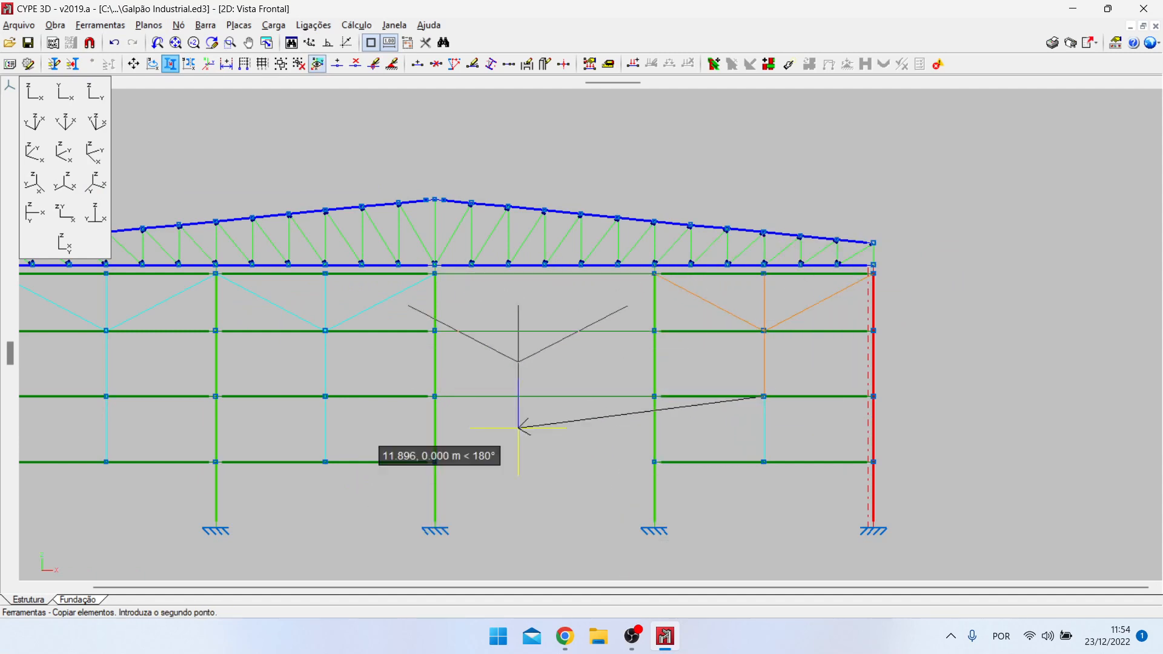
scroll(516, 424, down, 2)
right_click(539, 465)
scroll(596, 533, up, 2)
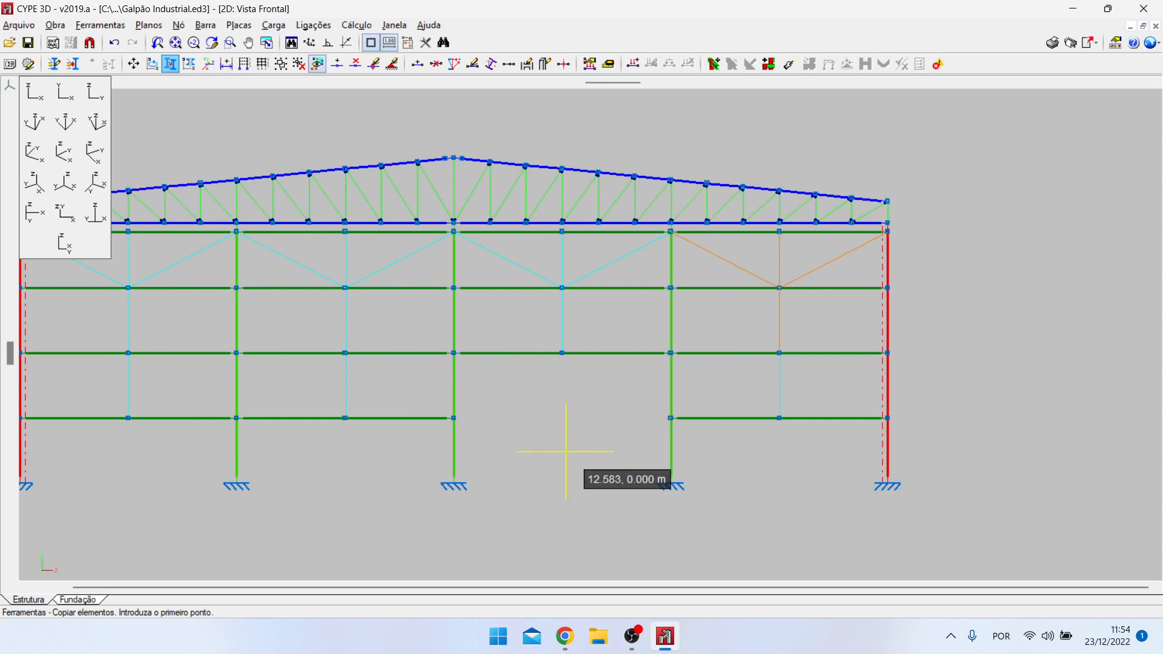
scroll(566, 451, down, 2)
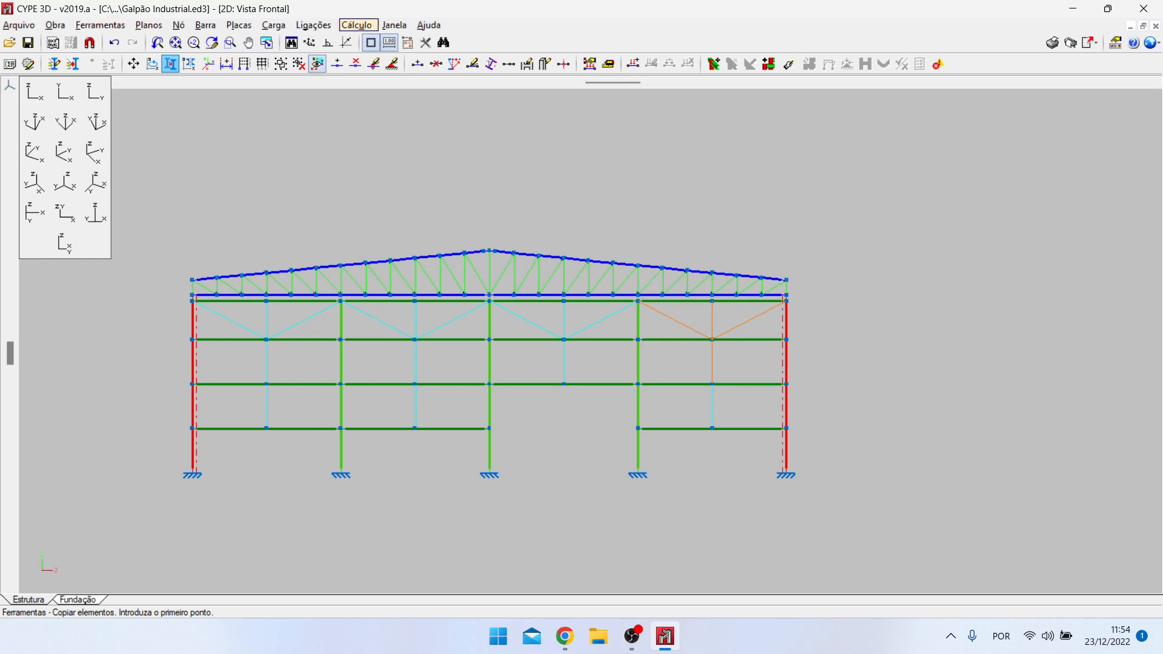
Step: Check the front facade's copied rods and struts in the 3D view and return to the 2D Vista Frontal view
click(394, 25)
click(416, 243)
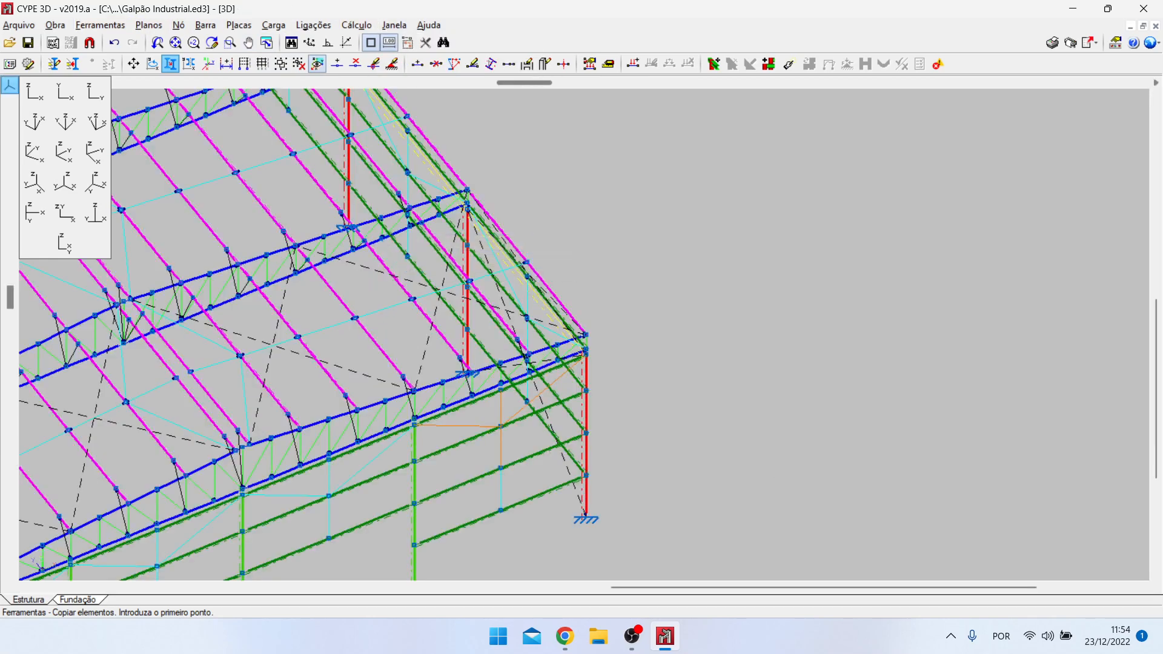
scroll(680, 159, down, 2)
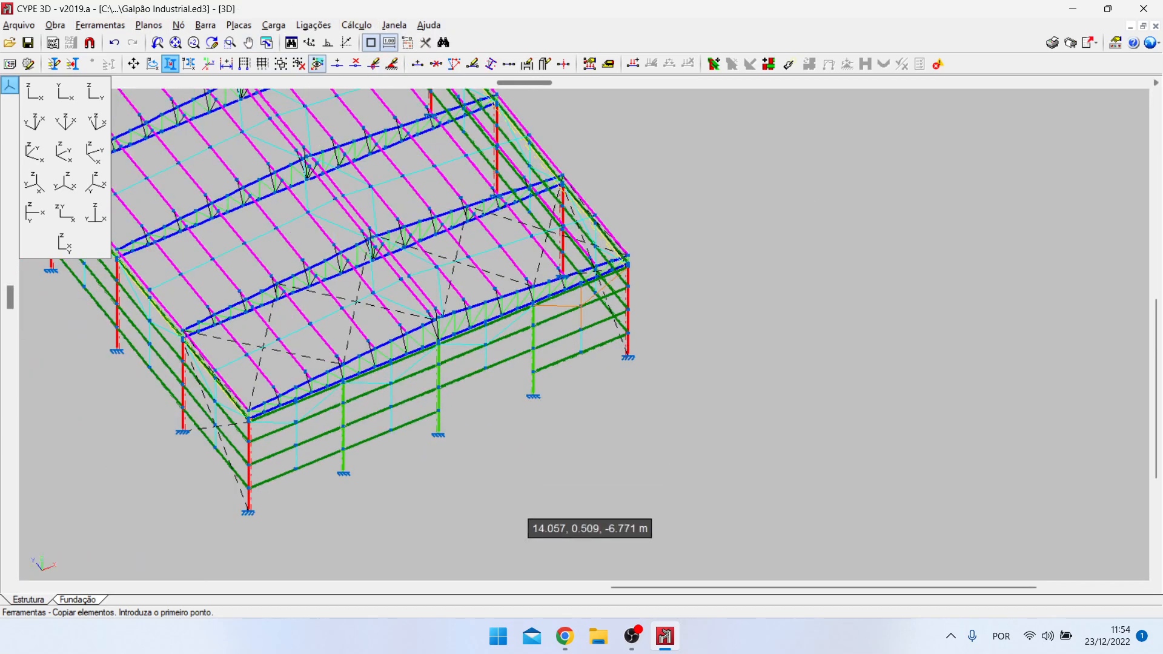
click(394, 25)
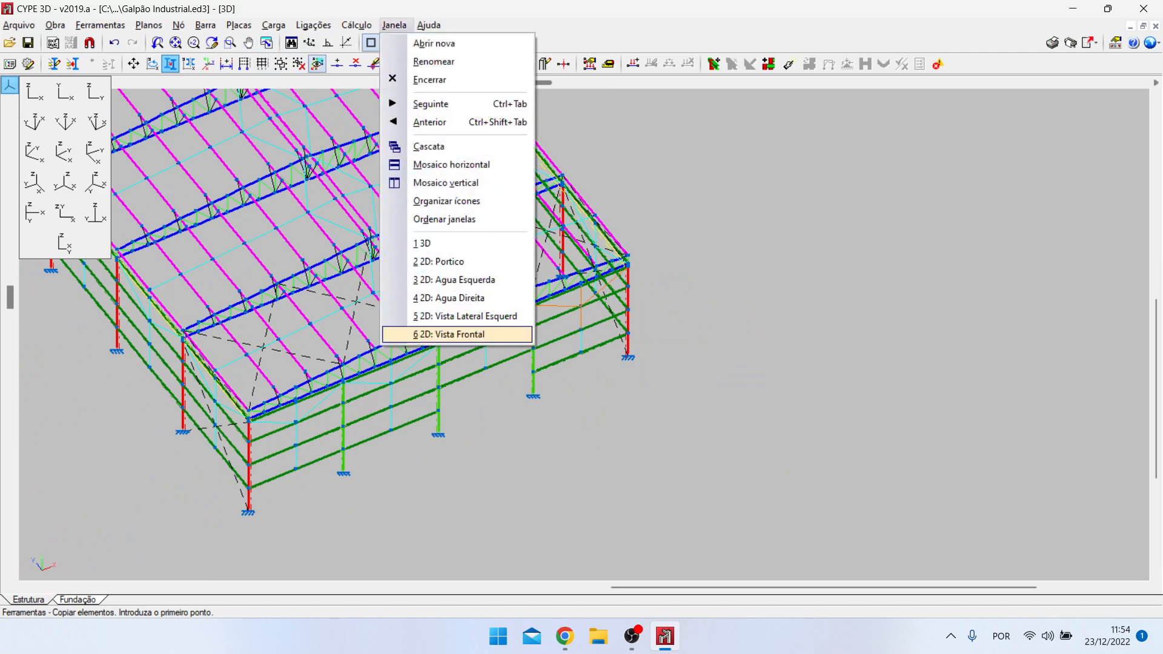
click(449, 334)
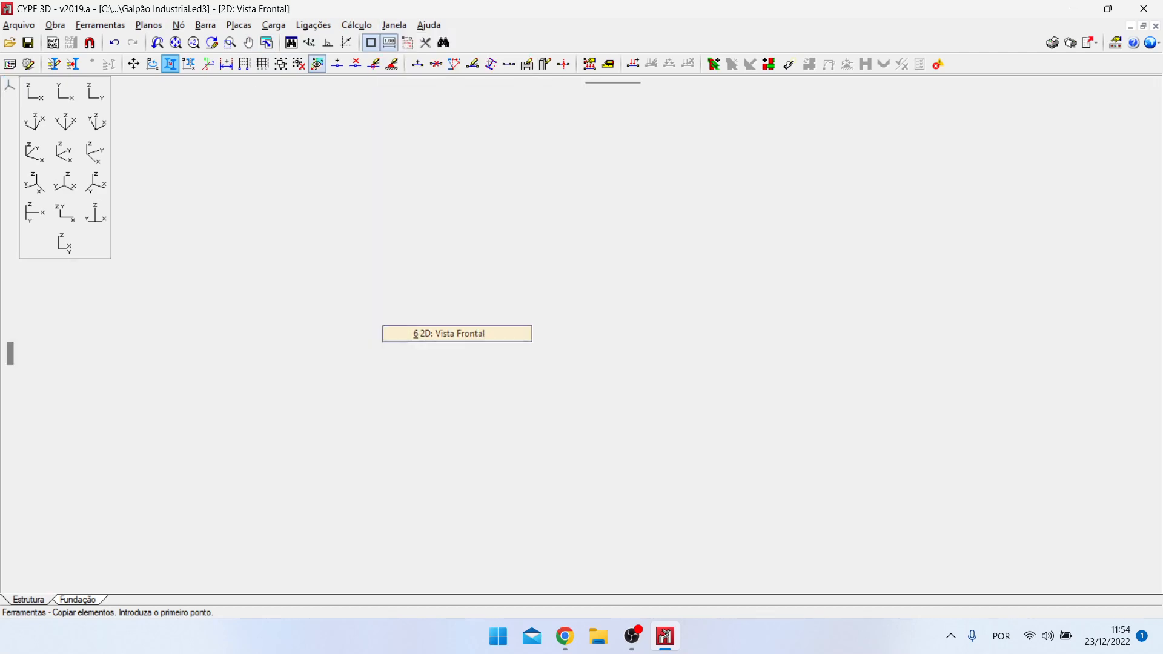
click(407, 466)
click(101, 24)
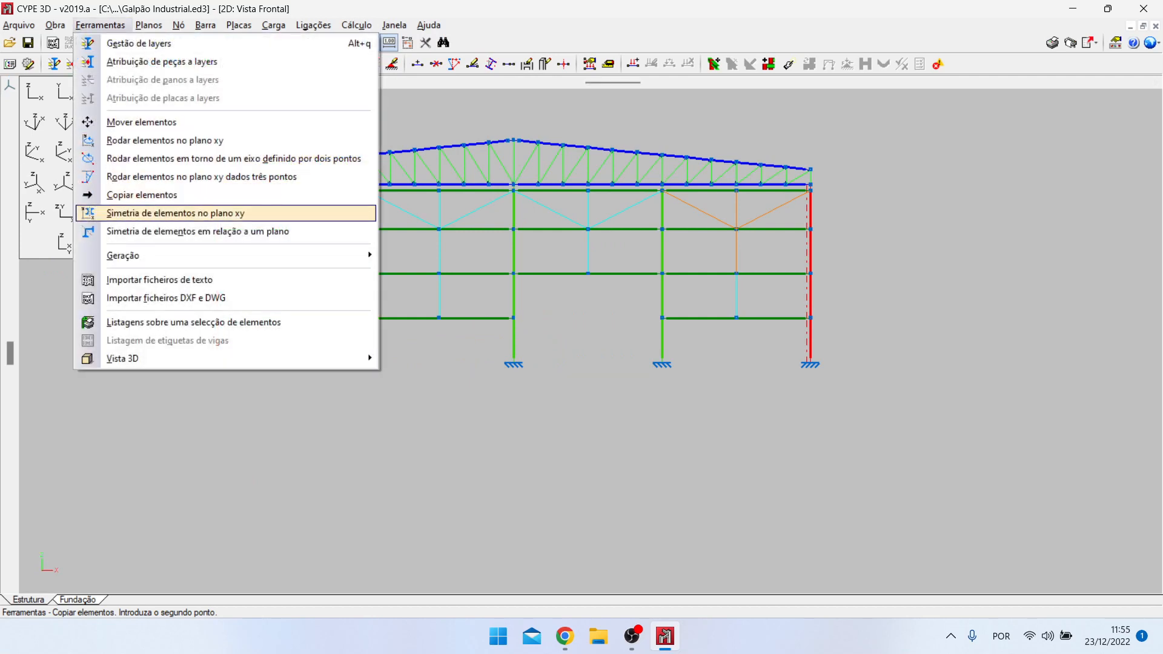
click(176, 213)
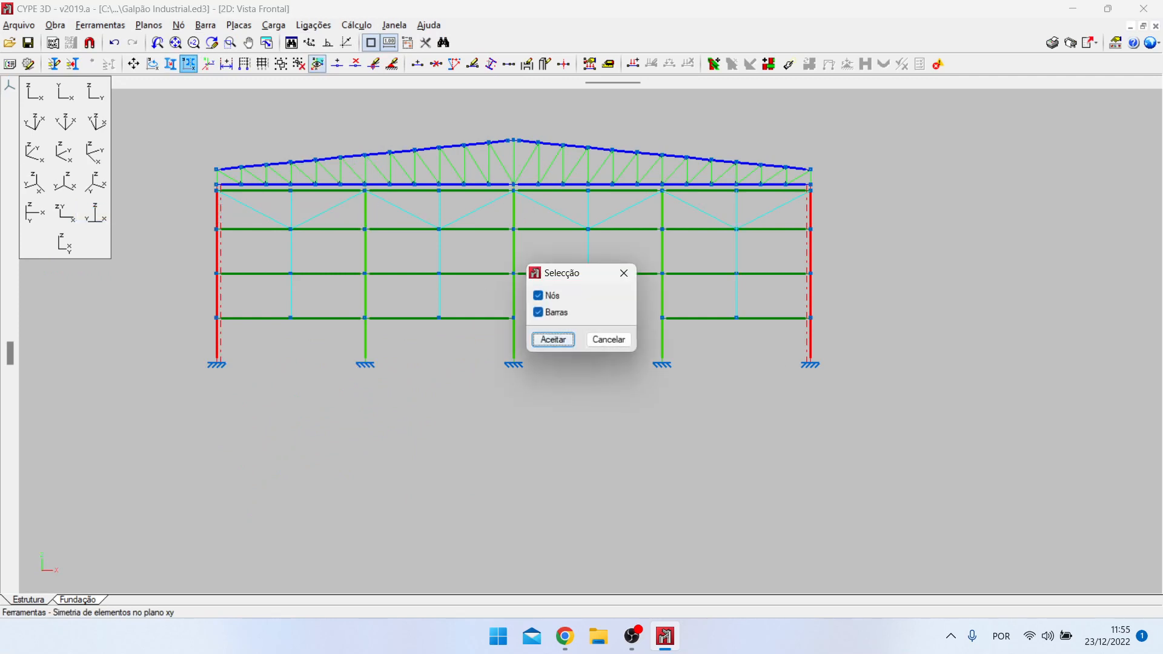
key(Return)
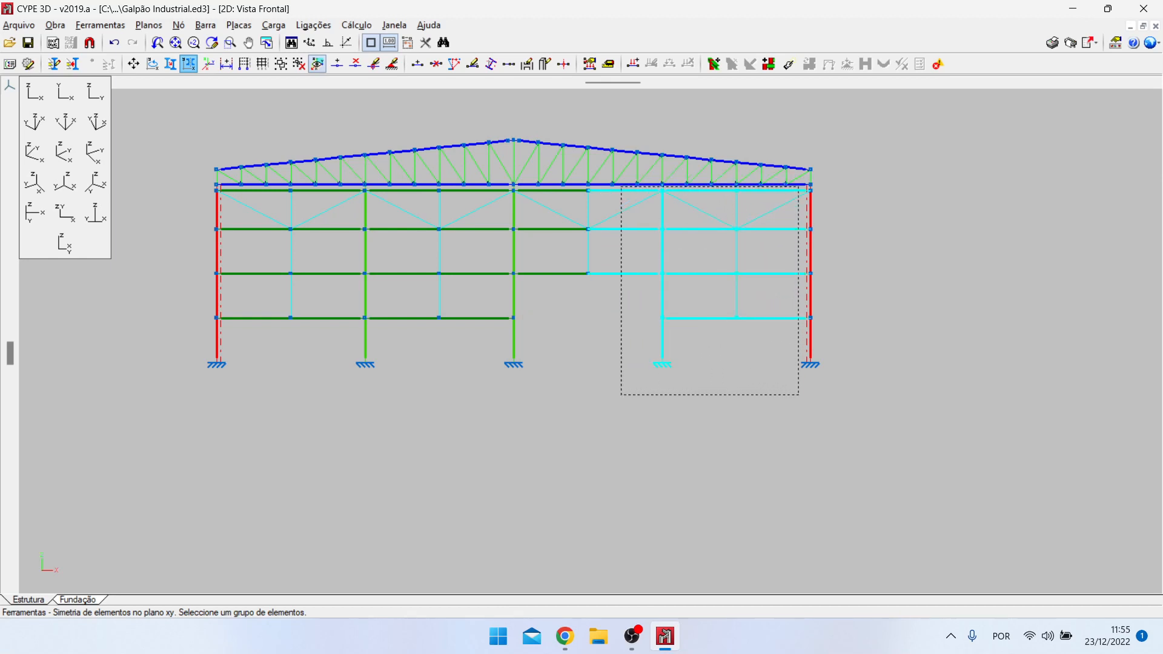
scroll(227, 190, up, 3)
scroll(228, 191, up, 4)
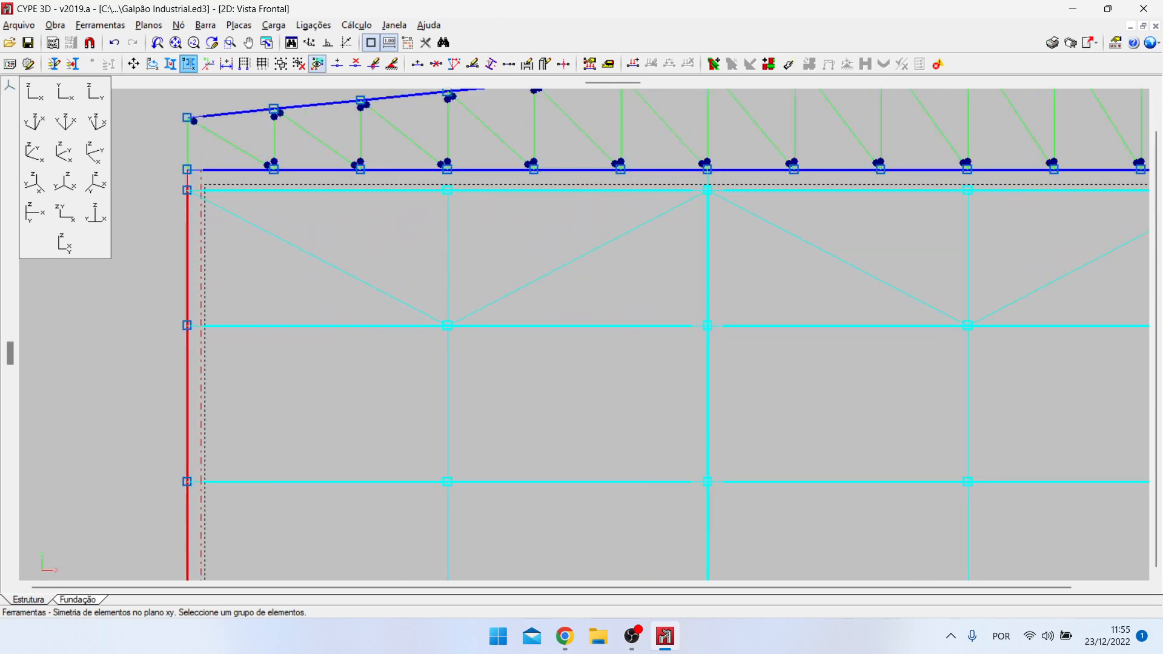
scroll(230, 176, down, 5)
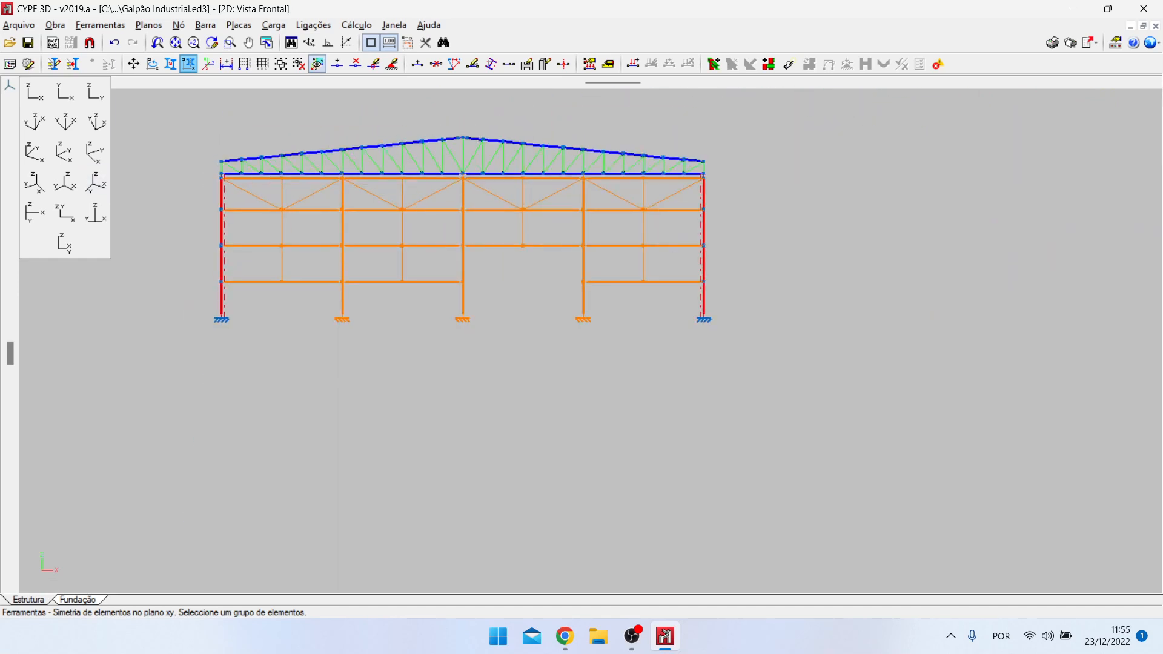
right_click(448, 375)
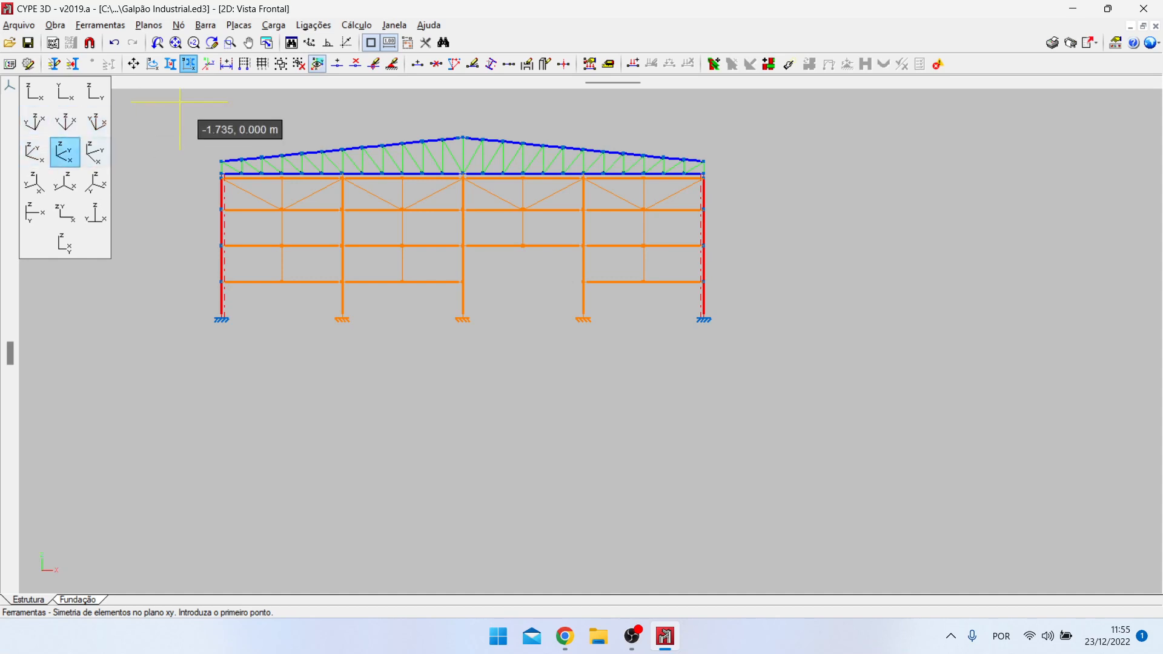
click(100, 25)
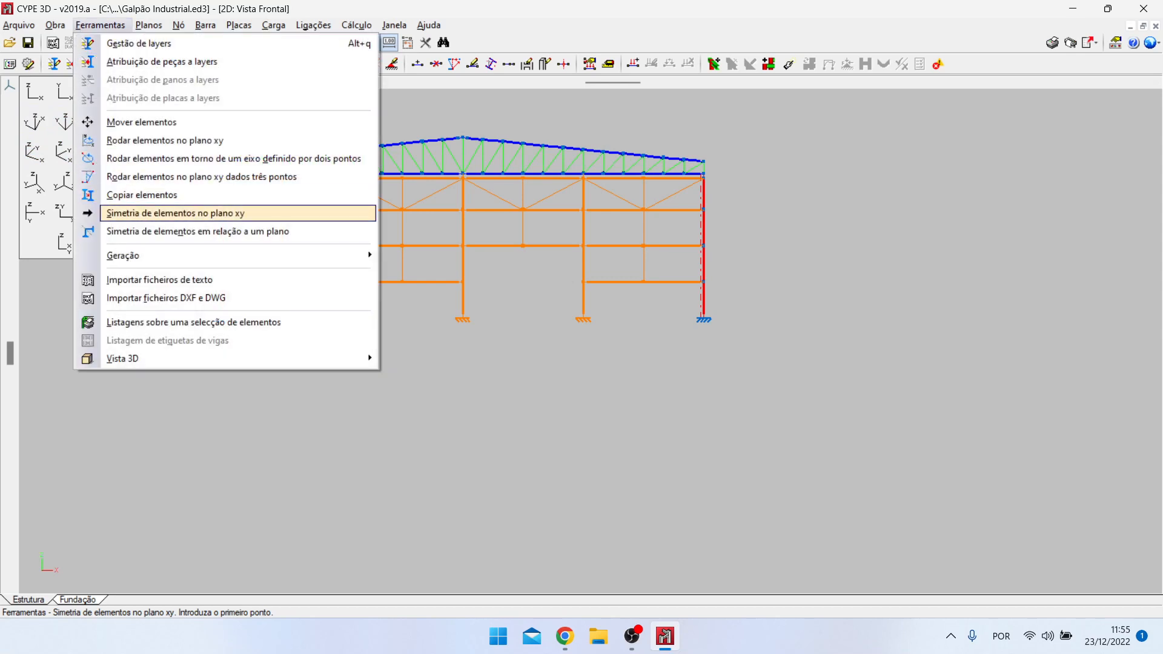
click(157, 213)
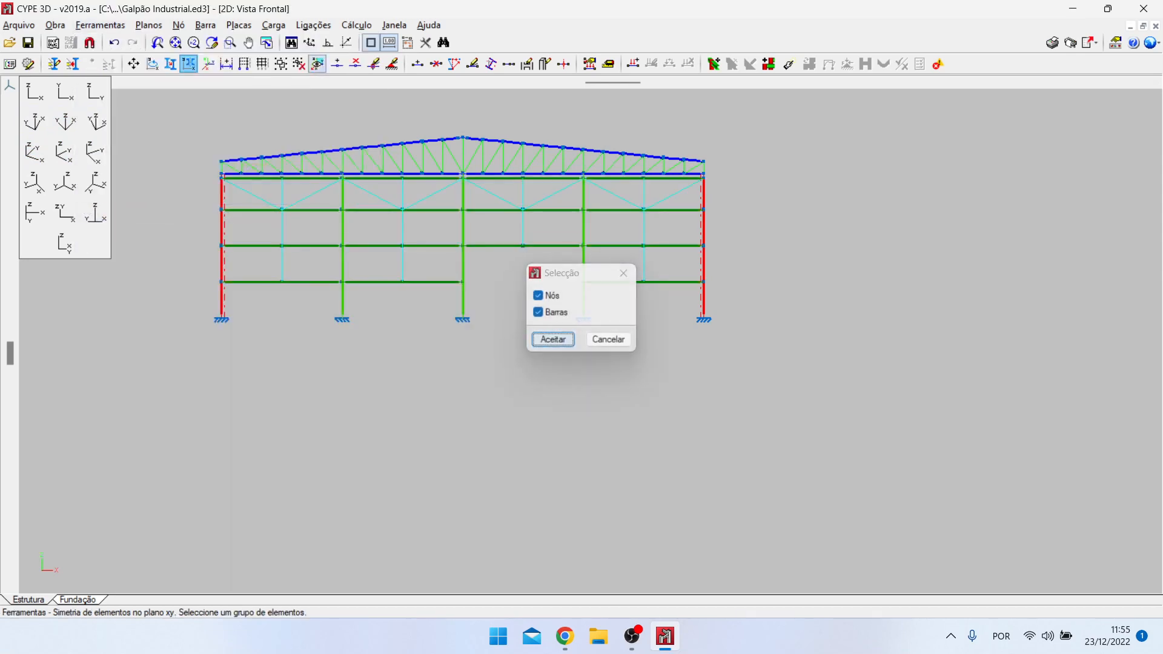
click(549, 332)
drag(686, 329, 379, 193)
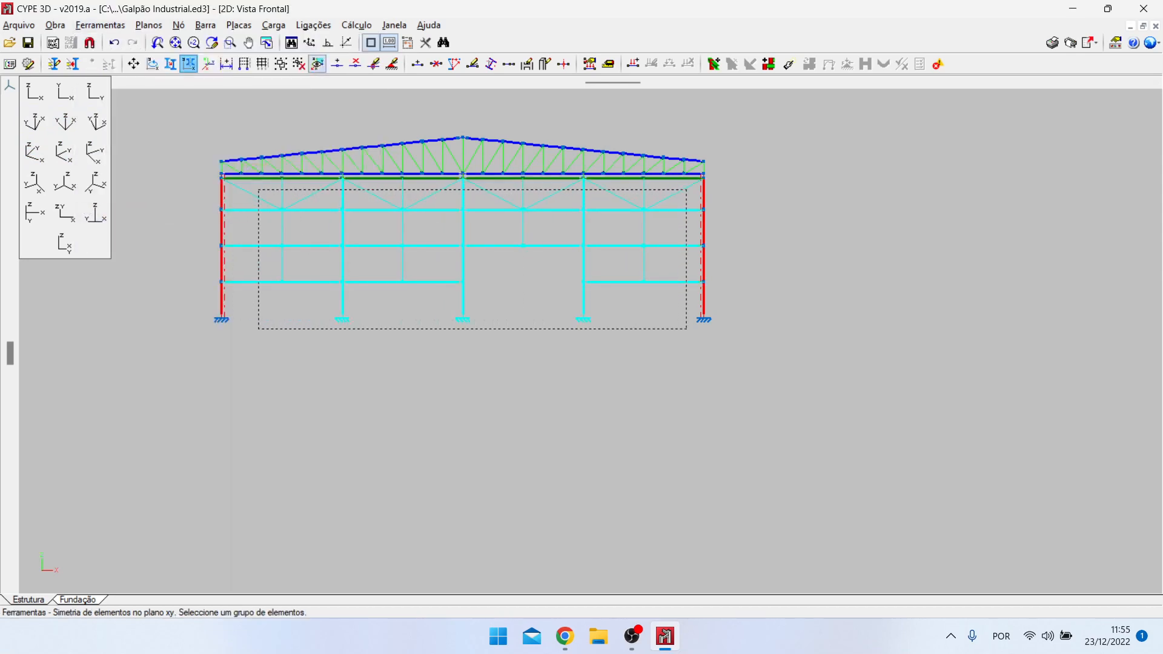
click(245, 176)
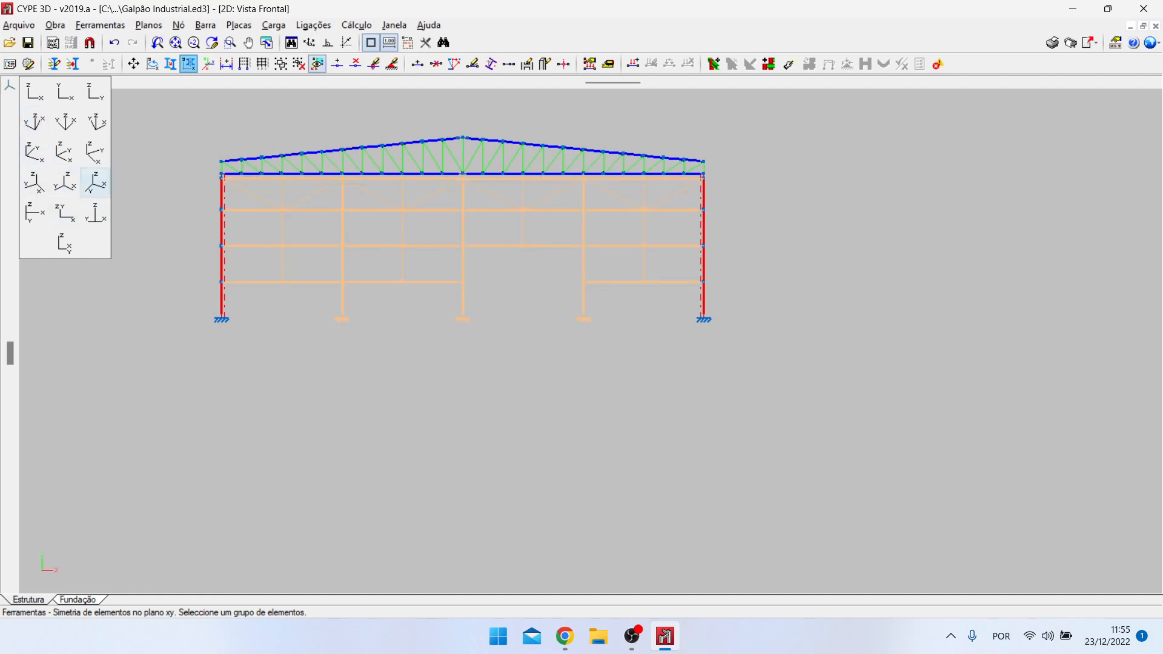
click(65, 121)
click(112, 125)
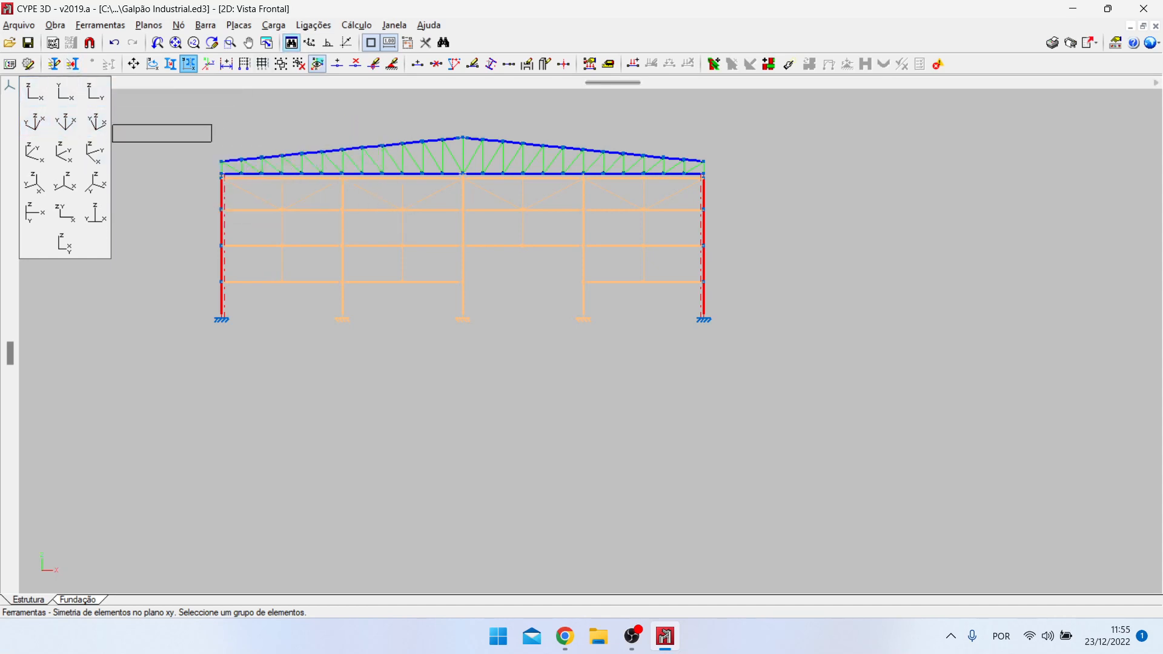
click(203, 445)
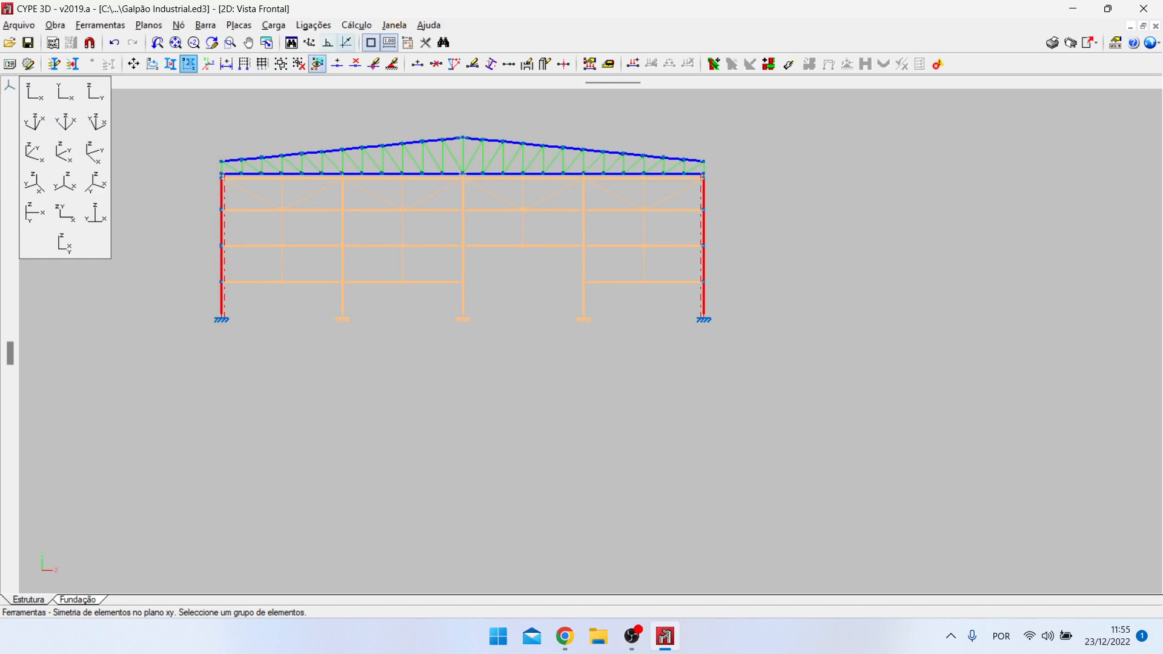
Step: Examine in the 3D view the middle-bay eave purlins' midpoint nodes on both sides of the roof as possible mirror-axis points
click(394, 25)
click(418, 243)
scroll(464, 366, down, 3)
scroll(416, 396, up, 3)
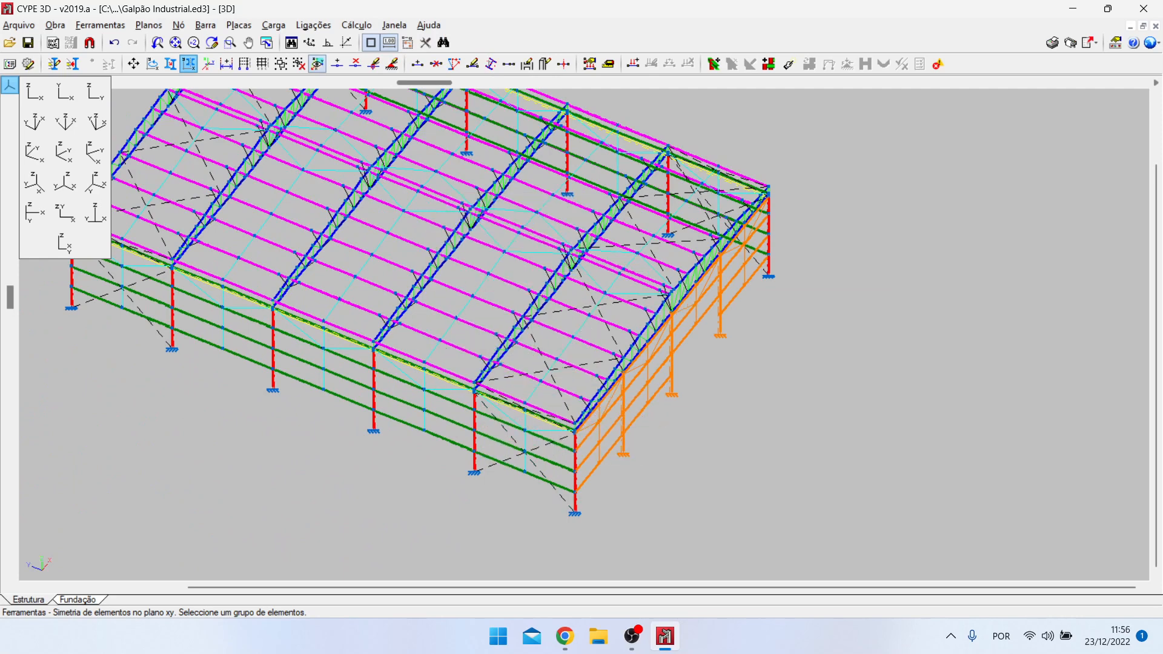
scroll(637, 508, down, 1)
scroll(391, 361, up, 3)
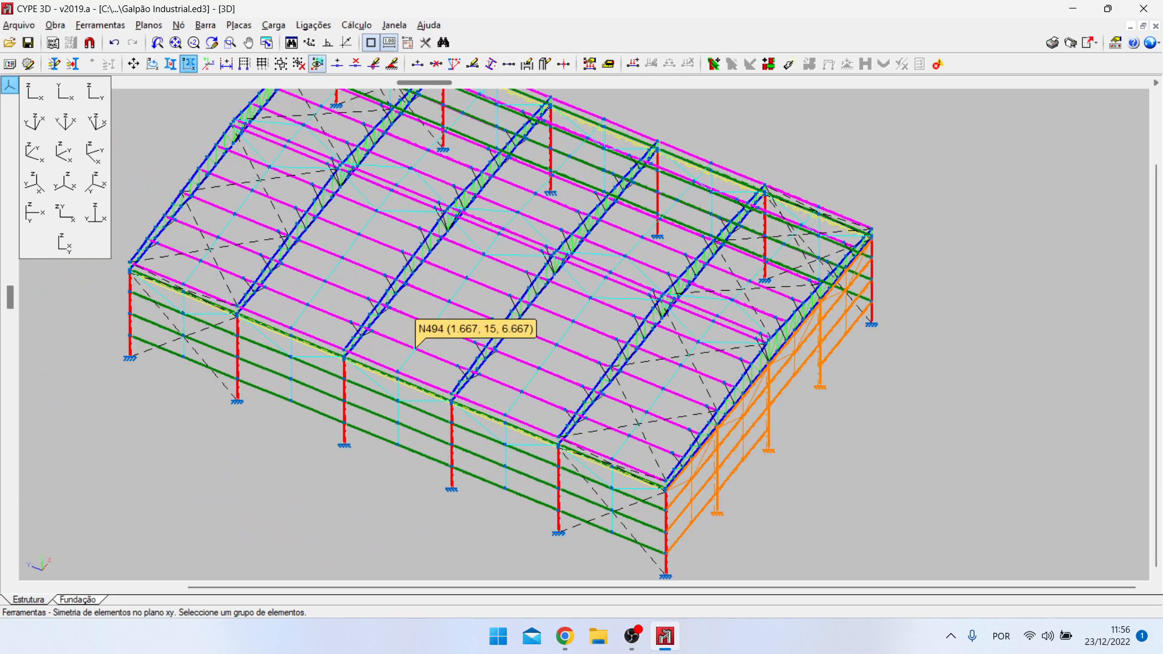
scroll(484, 526, down, 2)
scroll(424, 424, up, 3)
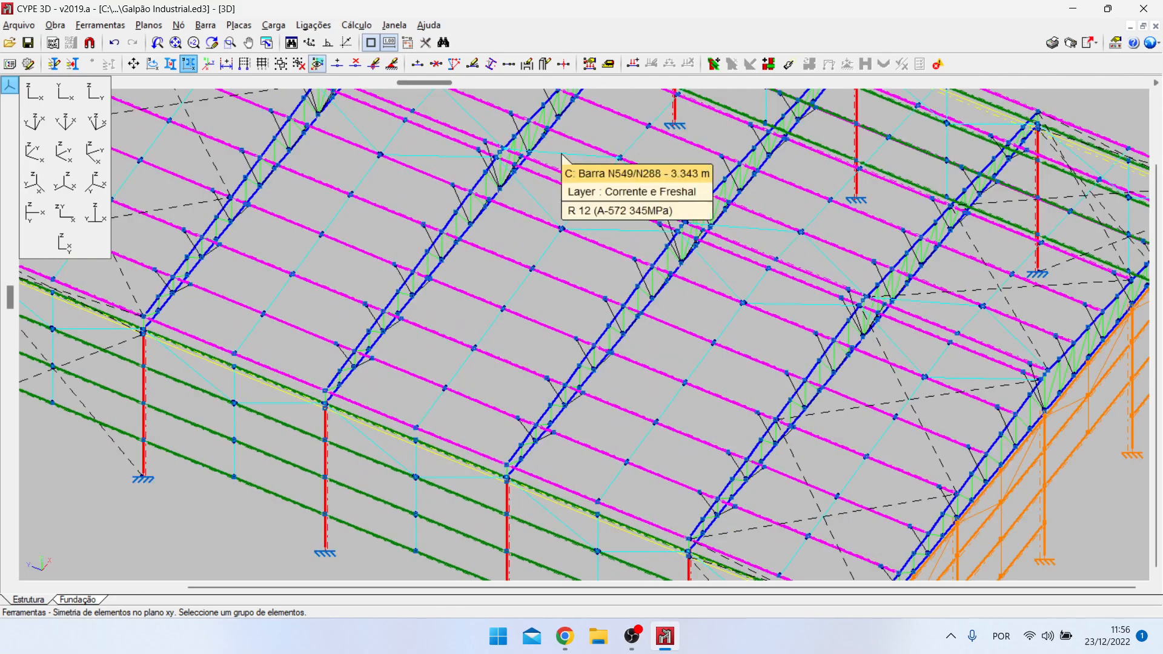
scroll(327, 490, down, 2)
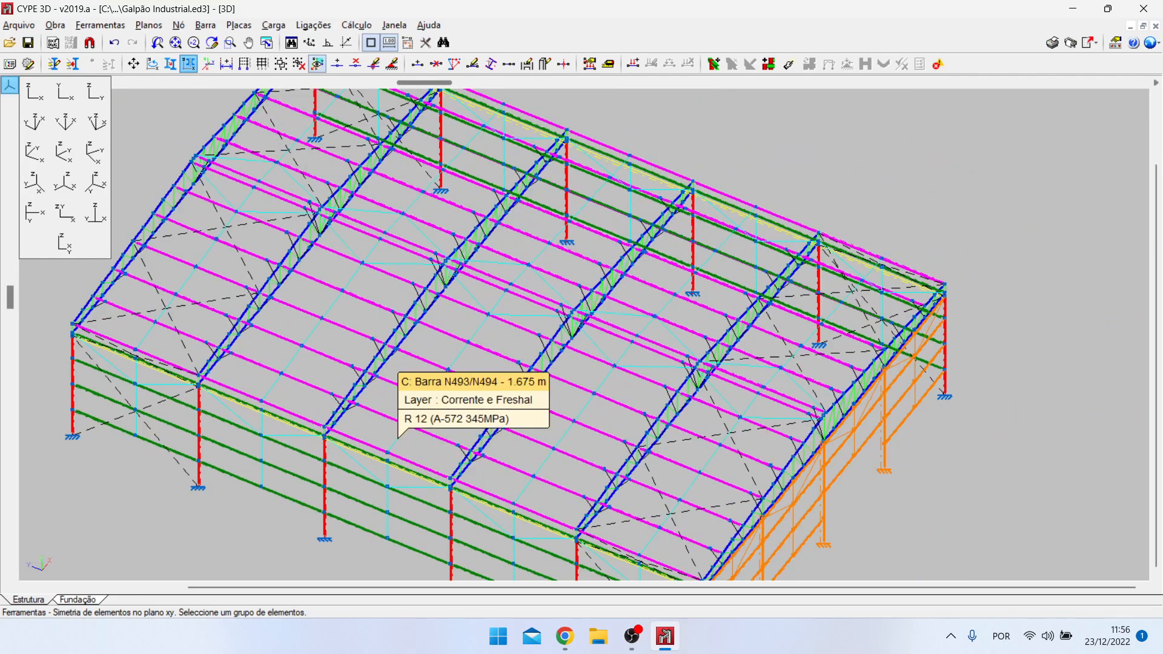
scroll(397, 448, up, 3)
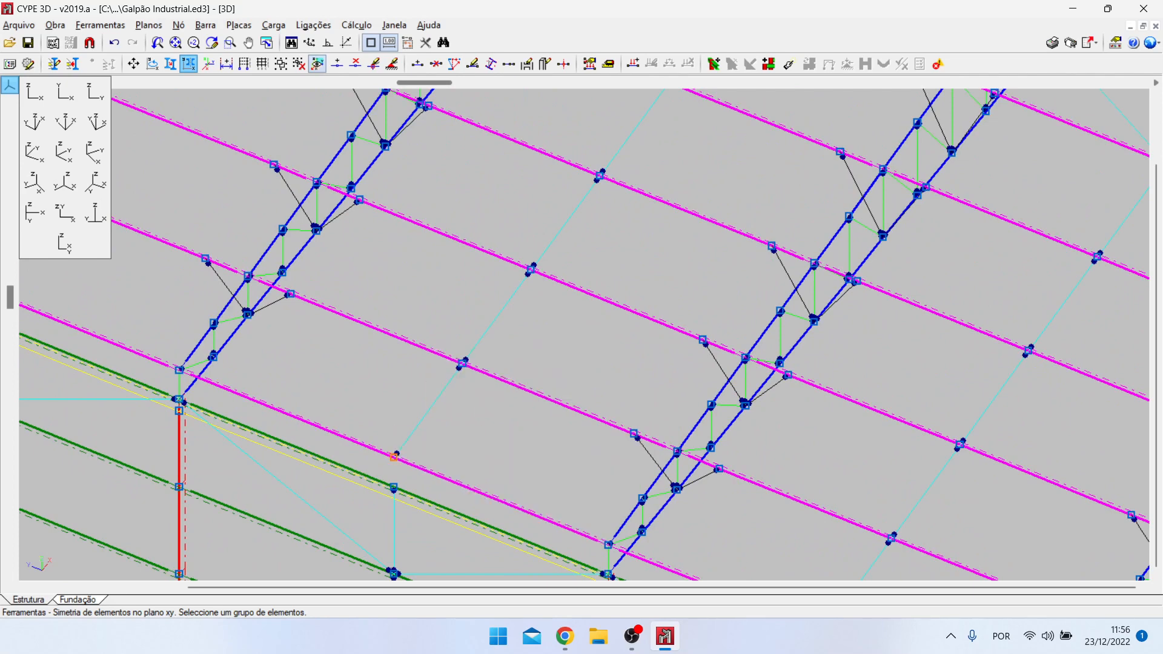
scroll(394, 454, down, 3)
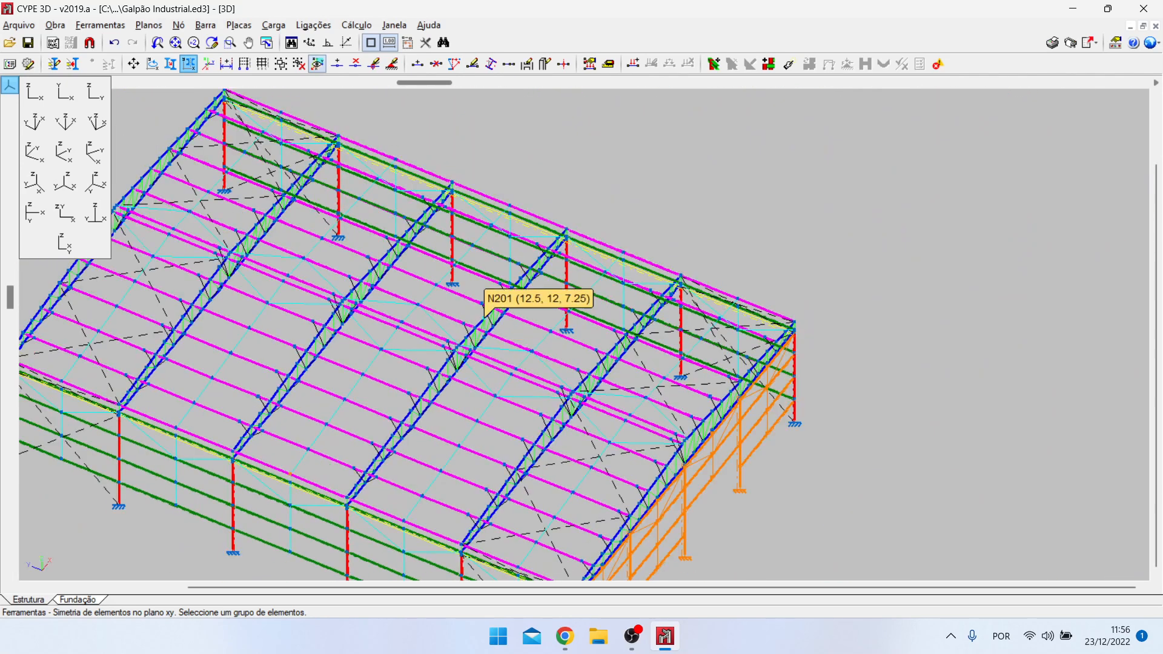
scroll(491, 228, up, 3)
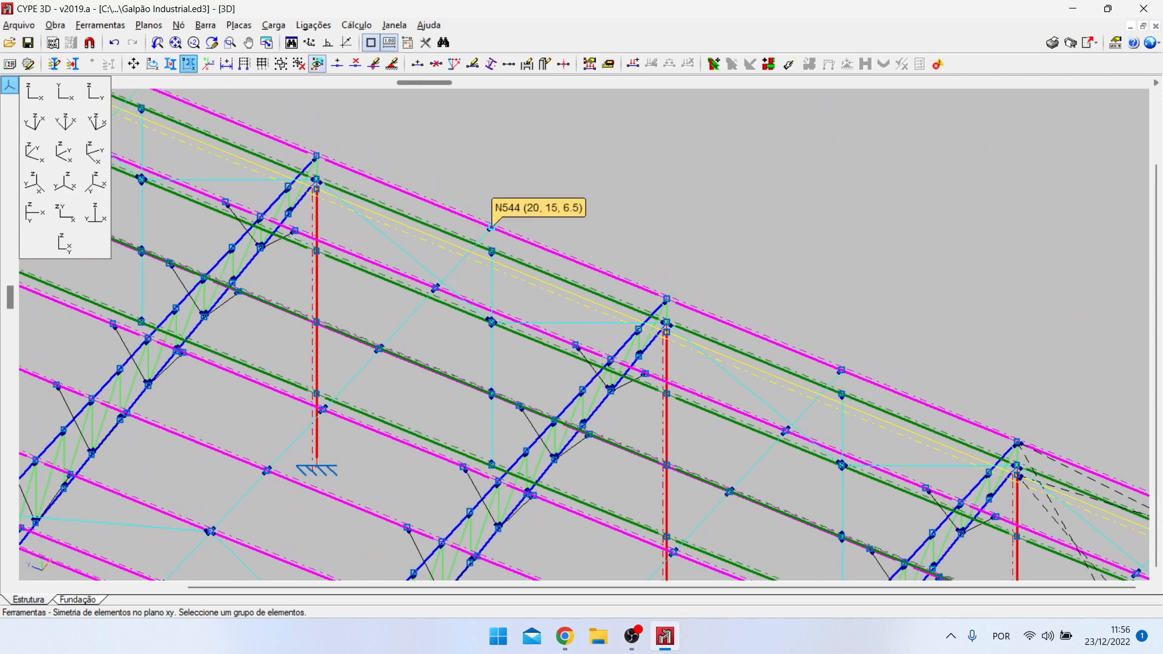
scroll(491, 228, down, 4)
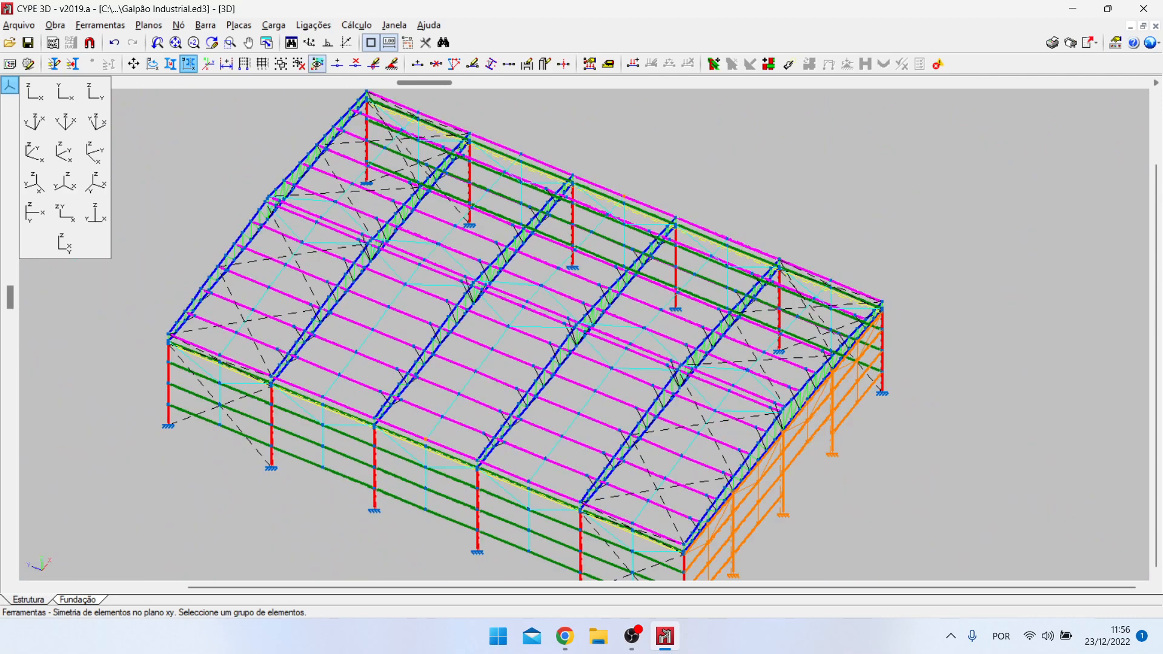
scroll(400, 191, down, 2)
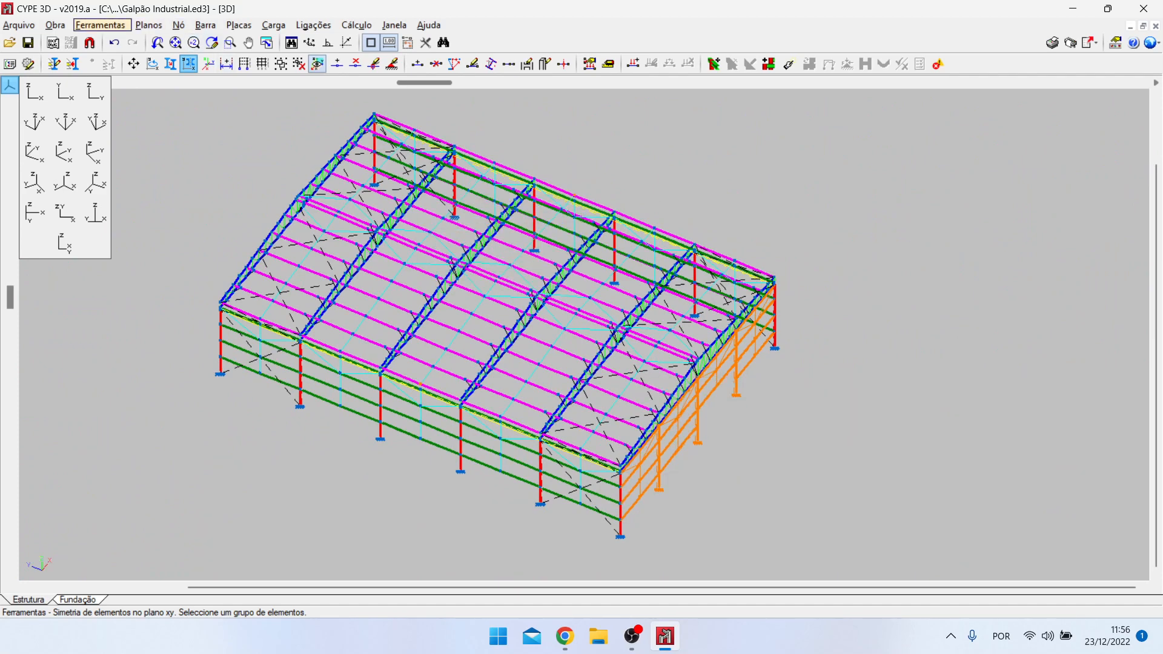
Step: Select the front facade's purlins, sag rods, struts and intermediate columns in Vista Frontal for symmetry in the xy plane, leaving out the corner columns
click(394, 25)
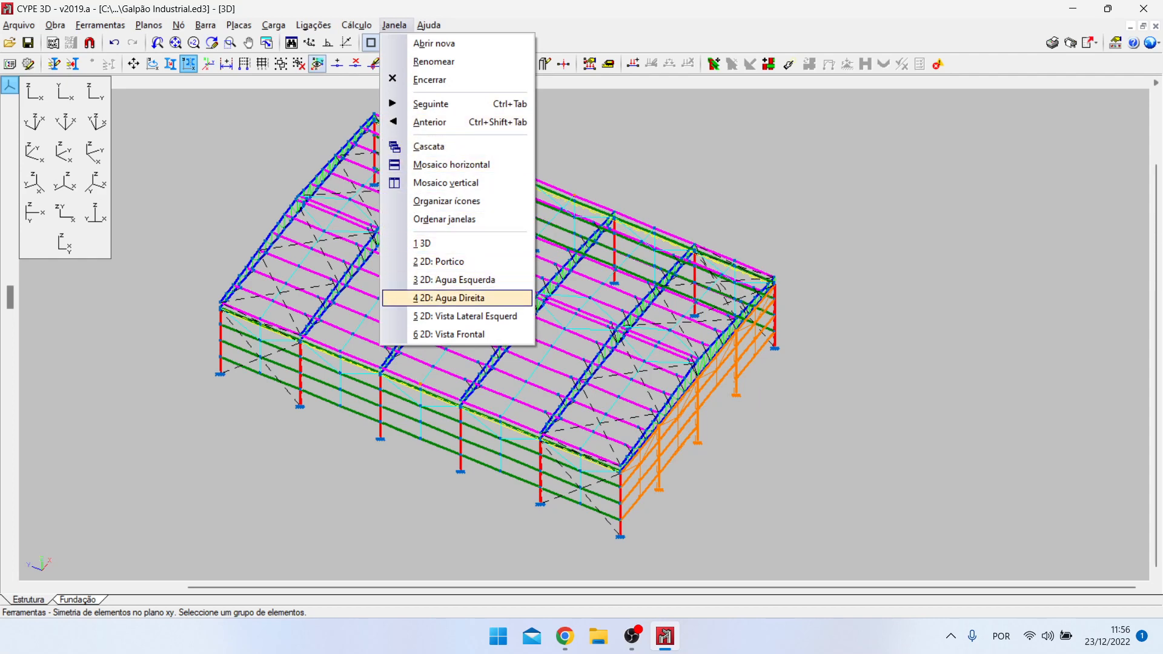
click(448, 334)
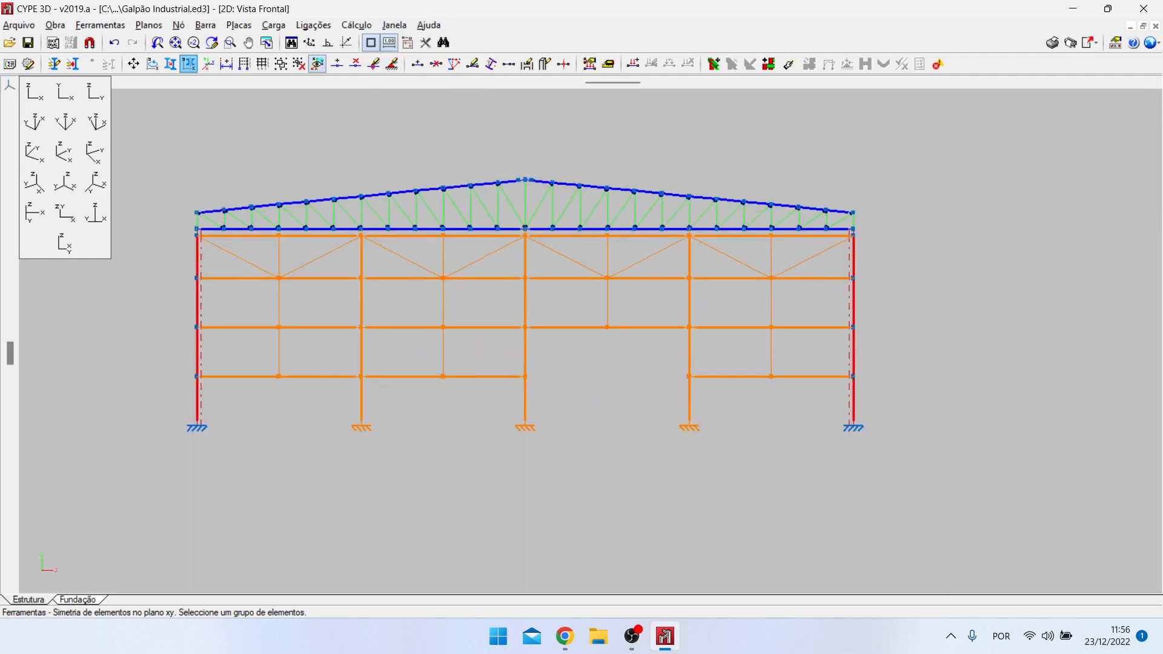
click(100, 25)
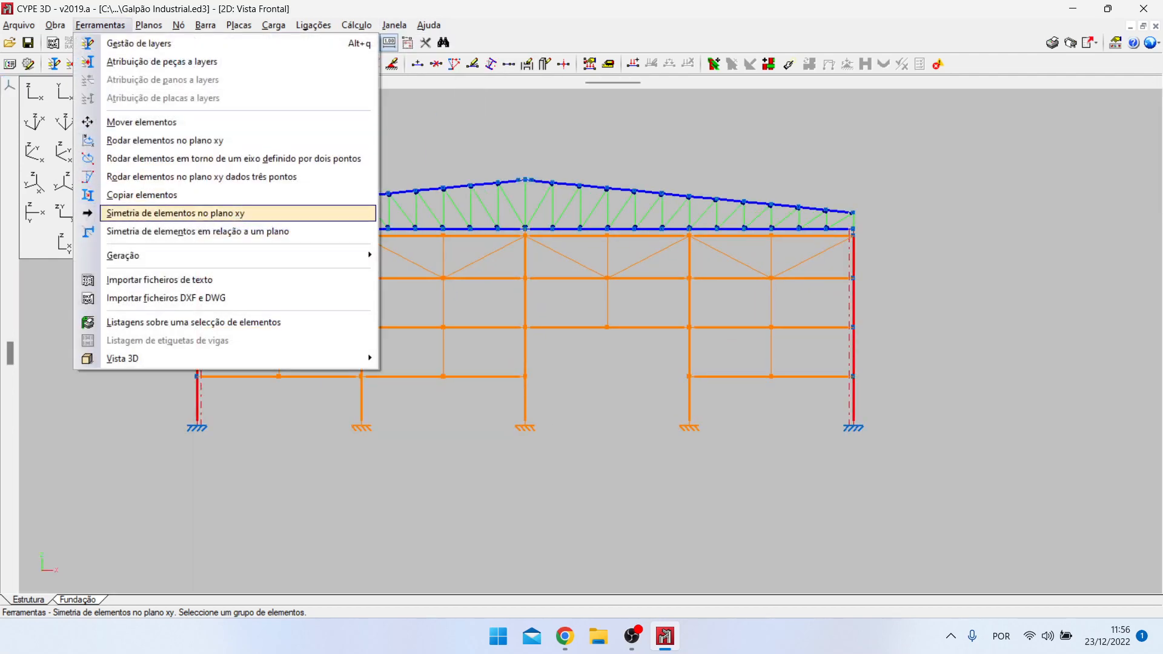
click(175, 213)
scroll(603, 411, down, 1)
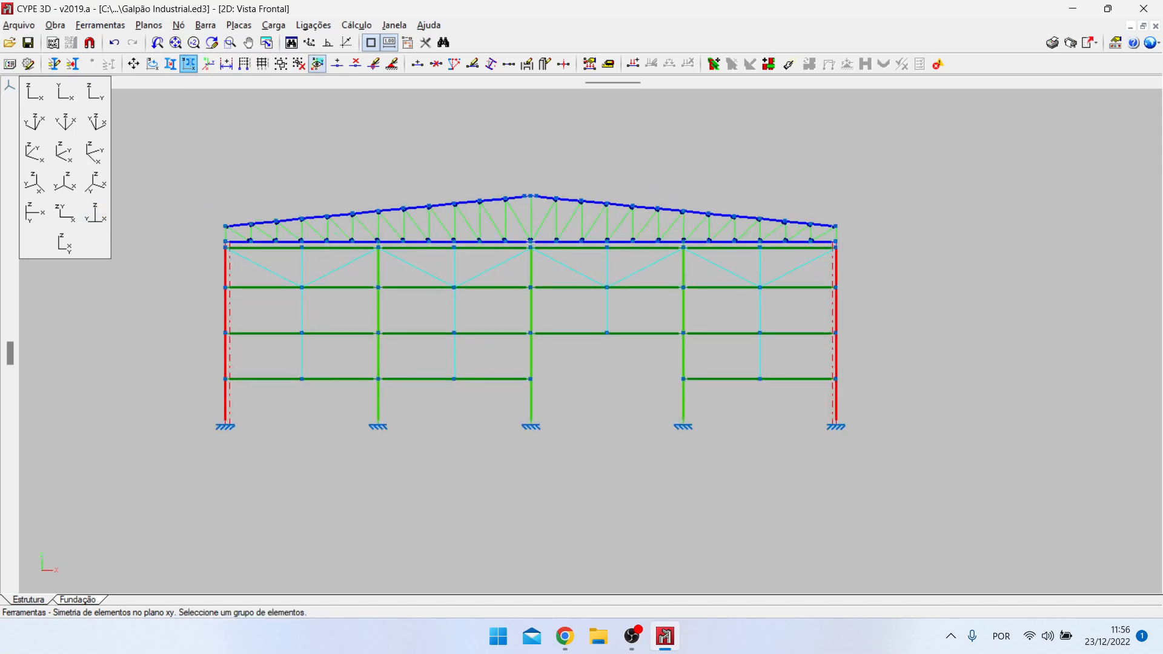
drag(690, 326, 264, 247)
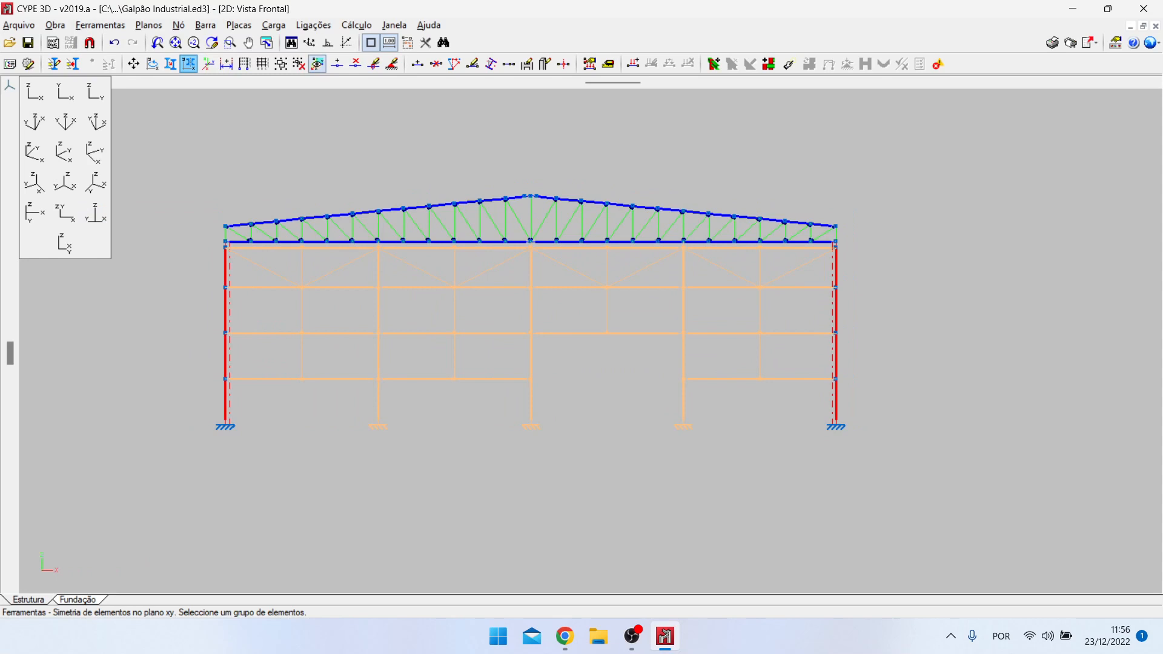
right_click(608, 474)
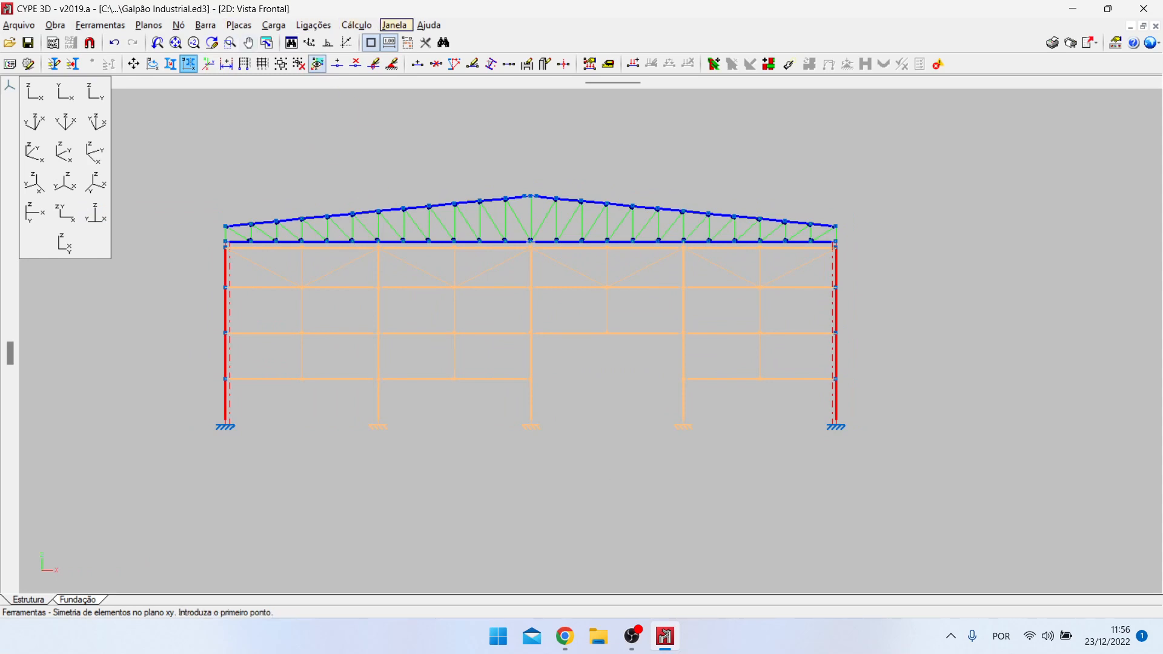
Step: Mirror the selected facade in the 3D view about the line through the middle-bay eave purlins' midpoints, starting at (0, 15, 6.5)
click(394, 25)
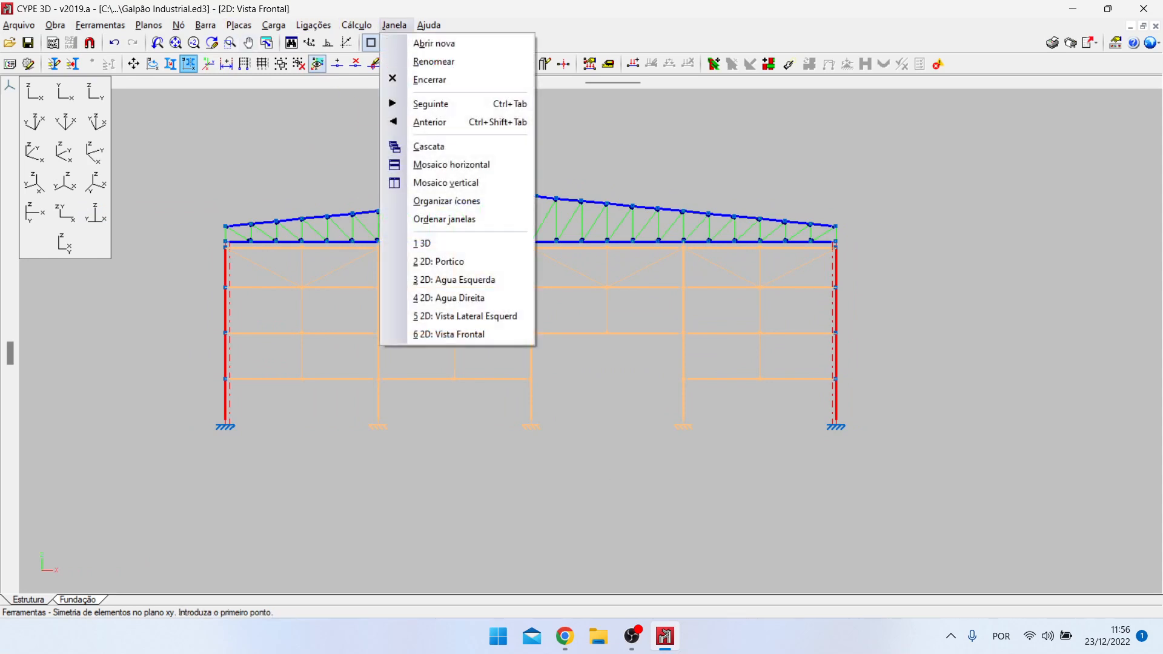
click(412, 244)
scroll(570, 267, down, 1)
scroll(606, 484, up, 5)
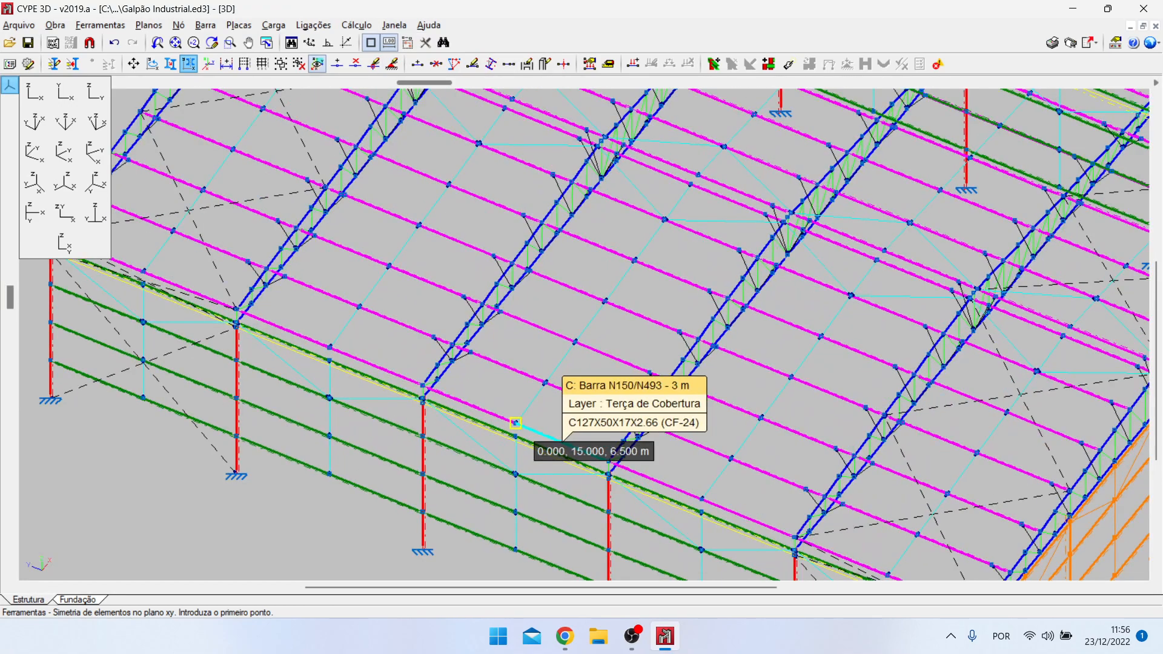
scroll(423, 492, down, 4)
scroll(420, 500, down, 6)
scroll(699, 197, up, 2)
scroll(599, 283, up, 4)
scroll(597, 297, up, 3)
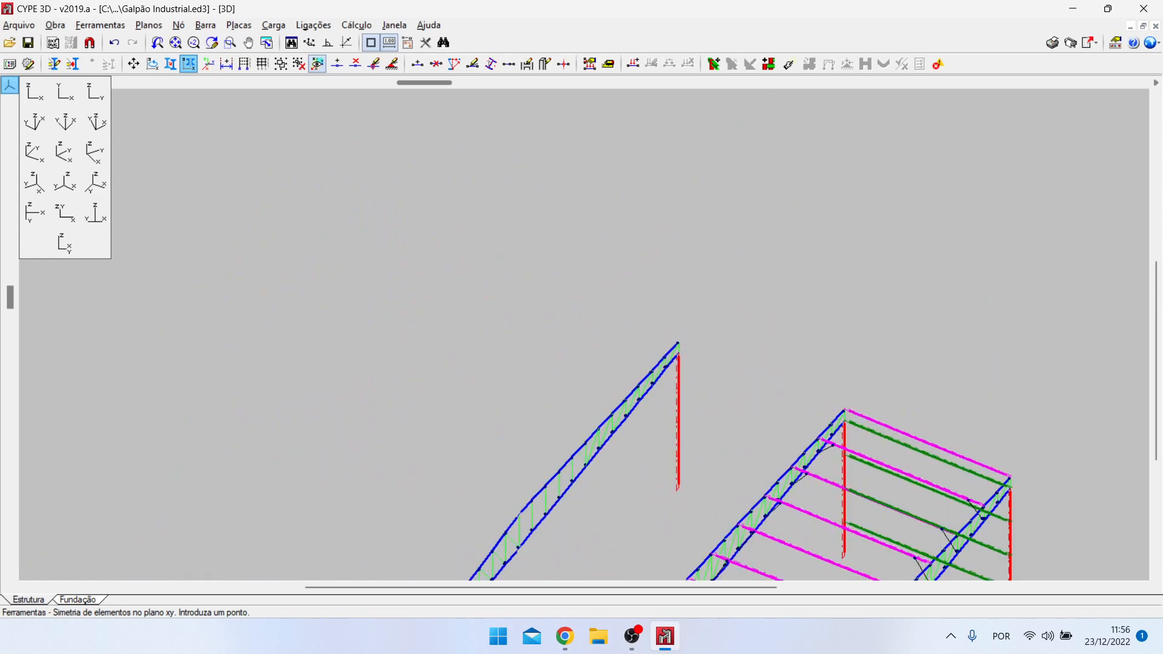
click(594, 310)
Step: Inspect the mirrored facade at the shed's opposite end in the 3D view, rotating the model to see both gable ends
scroll(594, 311, down, 6)
scroll(306, 194, down, 1)
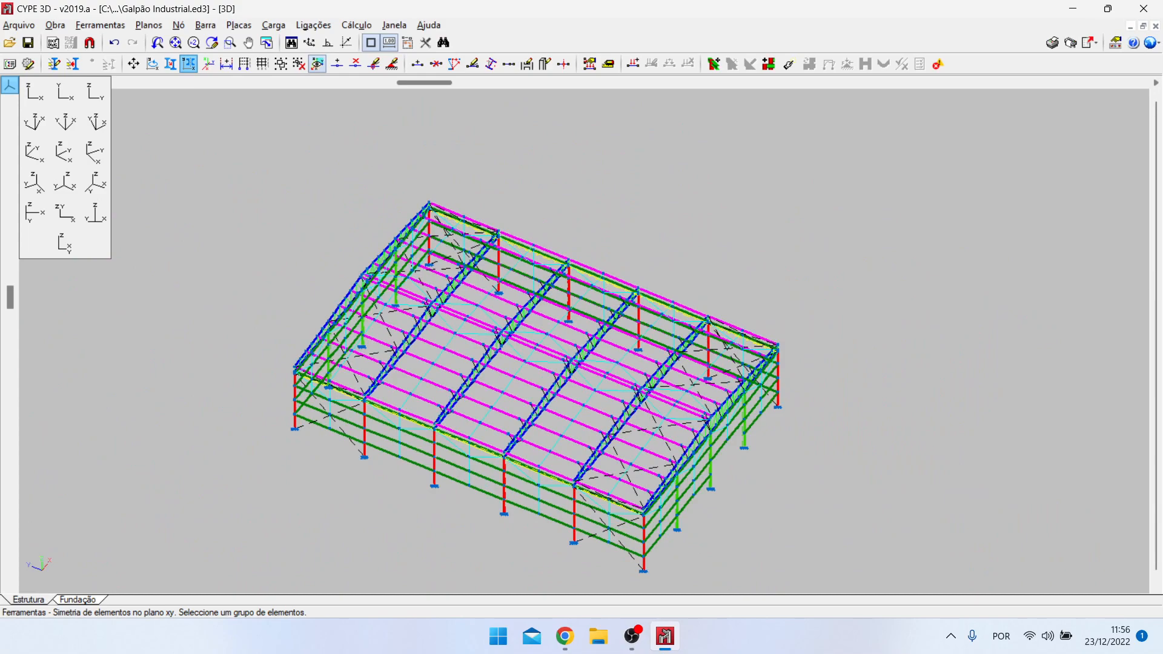
drag(424, 82, 253, 82)
scroll(700, 286, down, 4)
scroll(383, 467, up, 3)
scroll(518, 395, up, 6)
scroll(409, 388, down, 5)
scroll(416, 402, down, 3)
drag(259, 82, 591, 82)
scroll(496, 267, up, 2)
drag(591, 83, 203, 82)
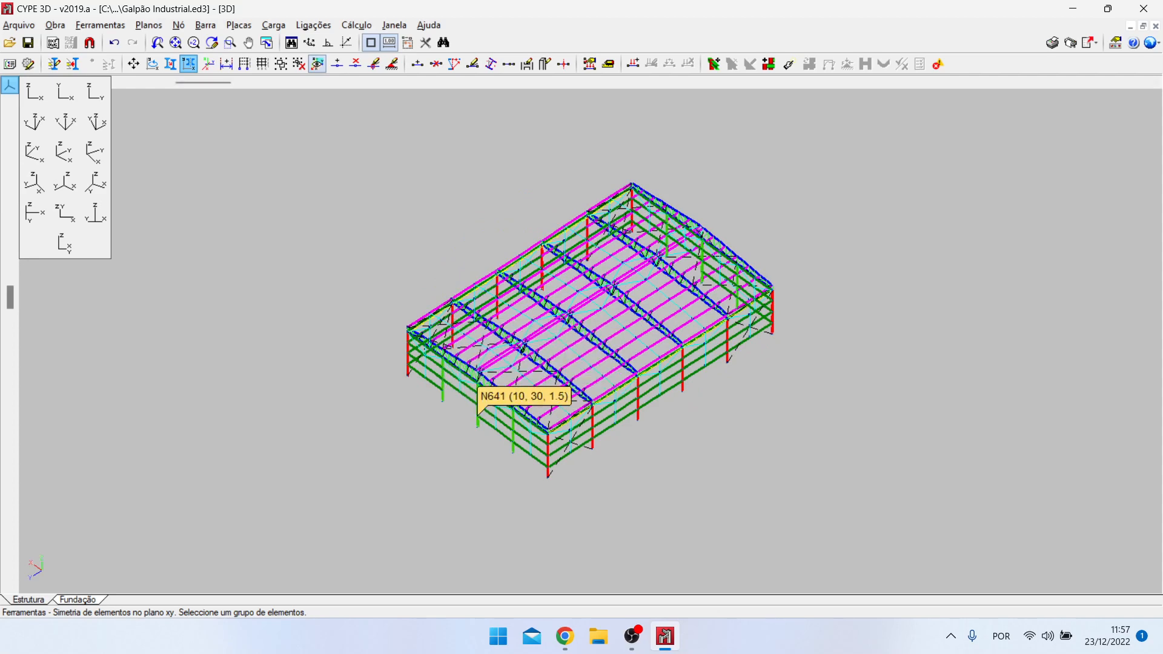
scroll(464, 418, up, 5)
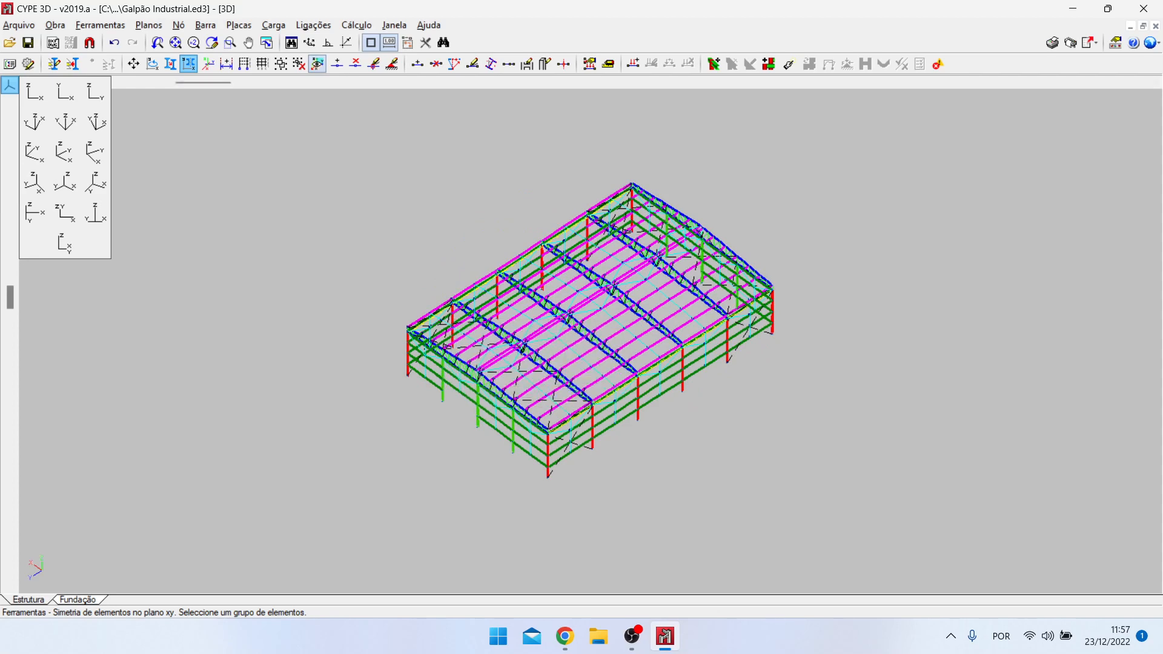
scroll(473, 412, up, 3)
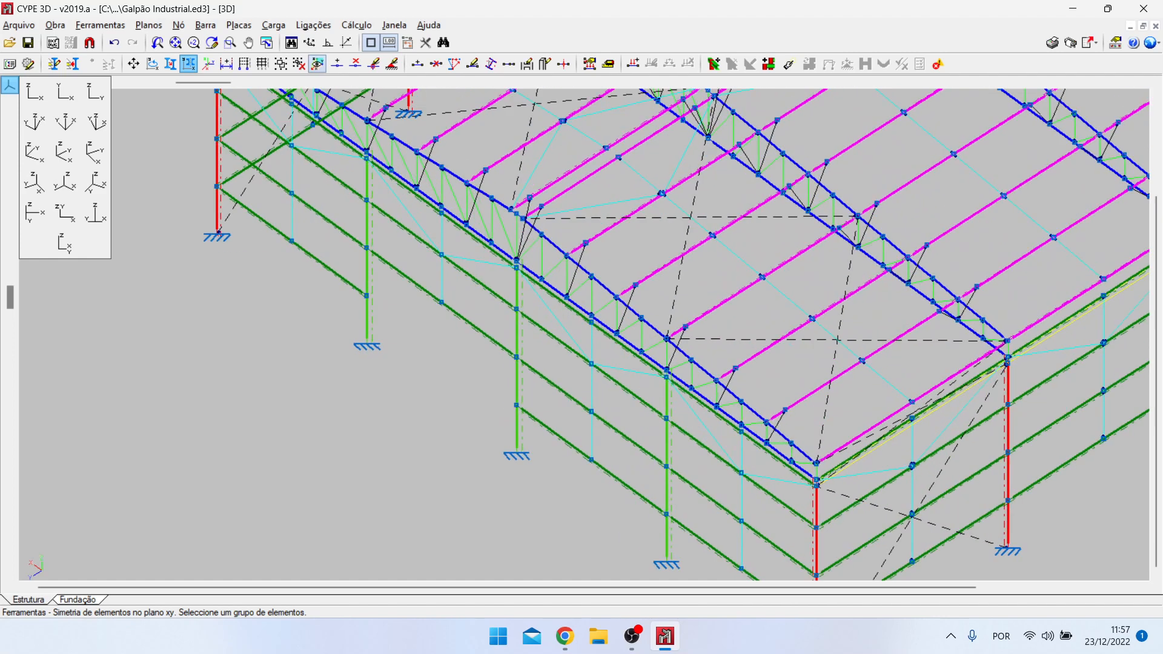
scroll(462, 279, down, 8)
scroll(596, 362, up, 6)
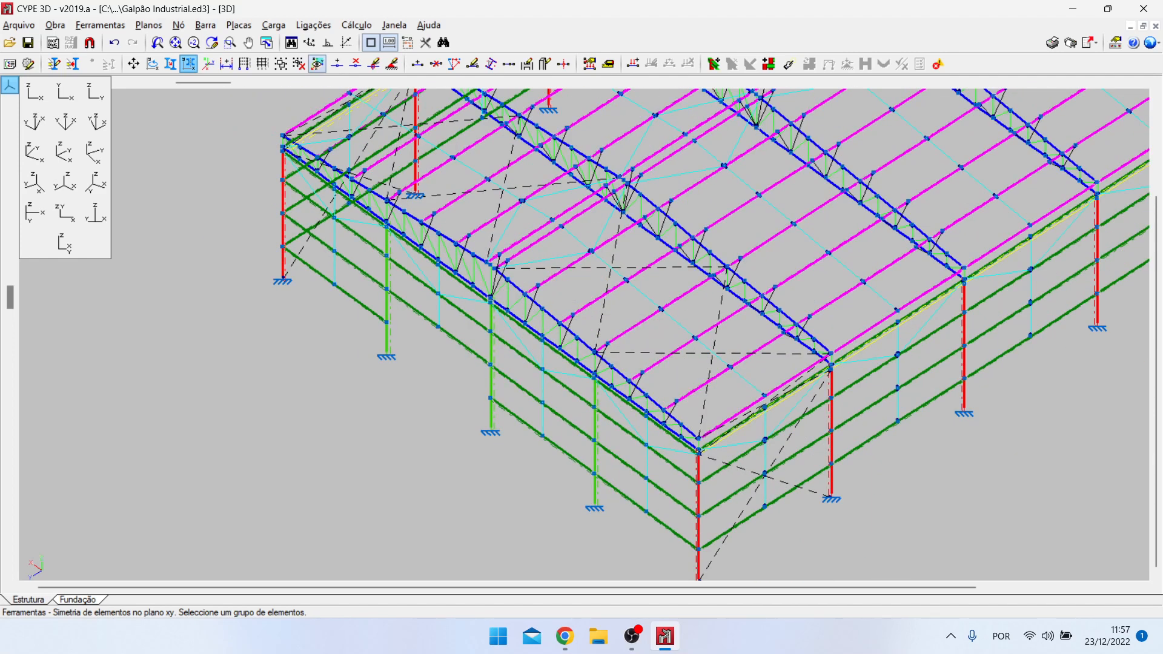
Step: Examine the side facade's purlins, eave struts and columns along all bays in the 3D view
scroll(444, 310, down, 3)
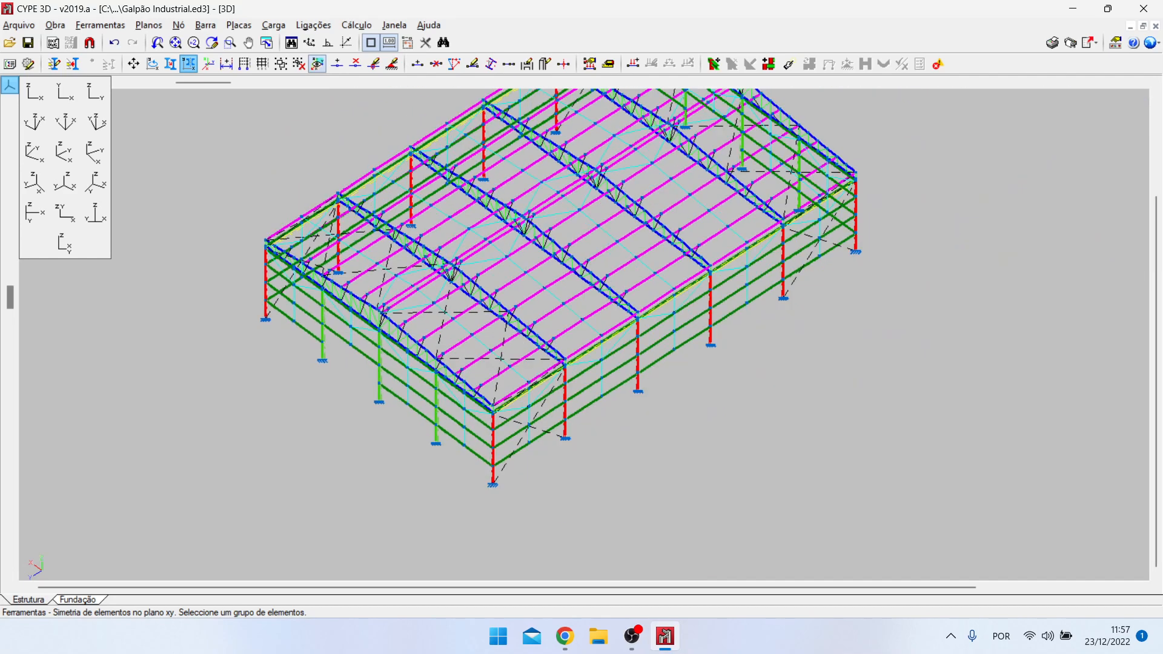
scroll(727, 374, up, 3)
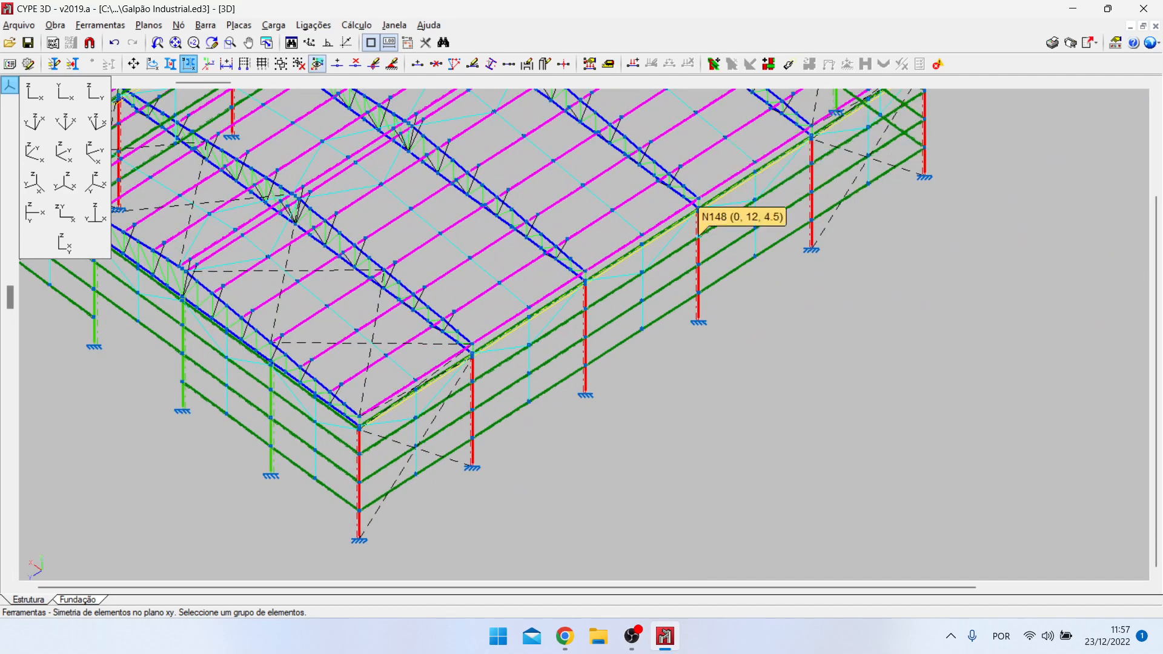
scroll(656, 284, up, 2)
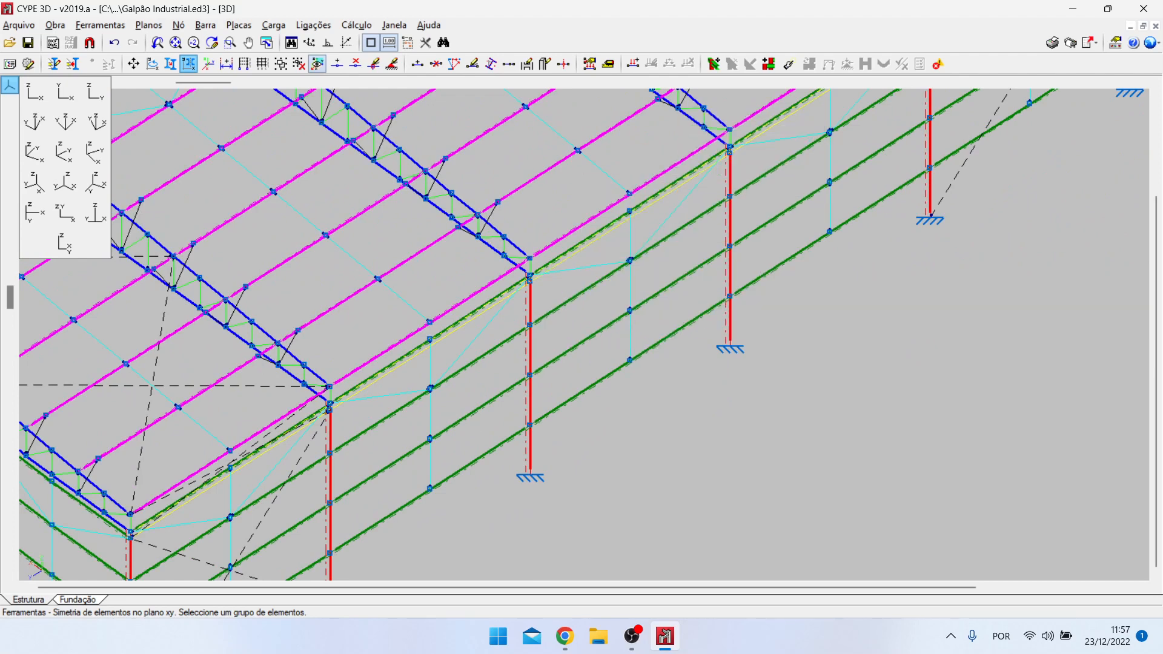
scroll(434, 412, down, 3)
scroll(615, 282, up, 3)
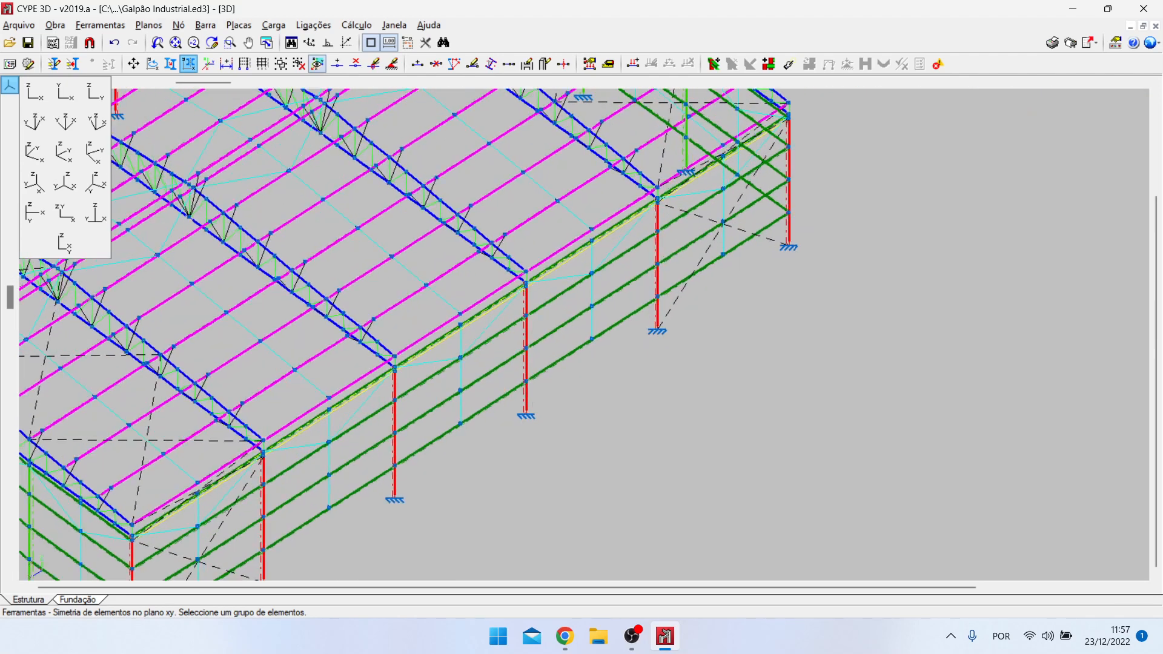
scroll(730, 212, down, 3)
scroll(336, 473, up, 3)
scroll(506, 321, up, 2)
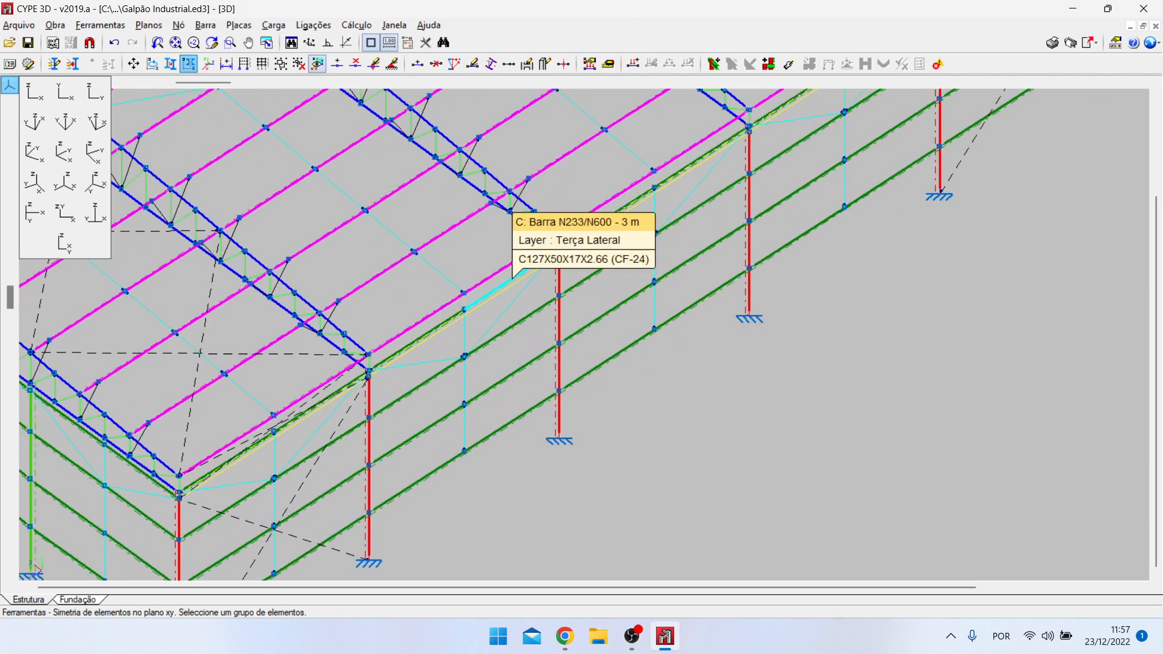
scroll(370, 427, down, 5)
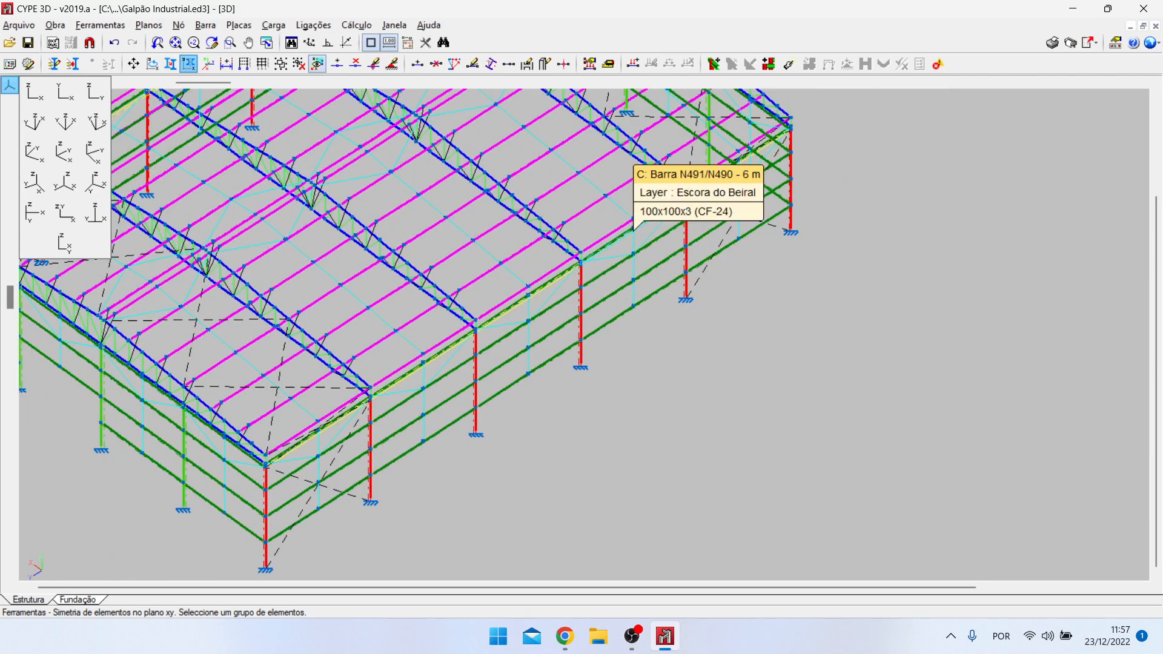
scroll(595, 262, up, 2)
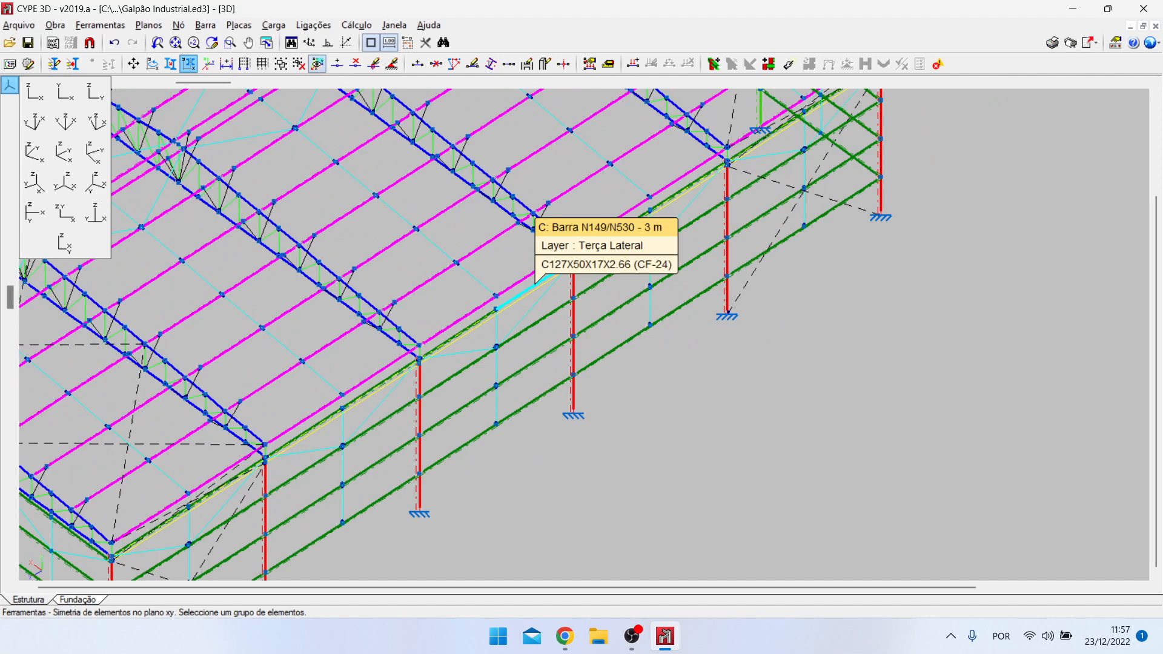
scroll(306, 401, down, 3)
scroll(439, 285, up, 4)
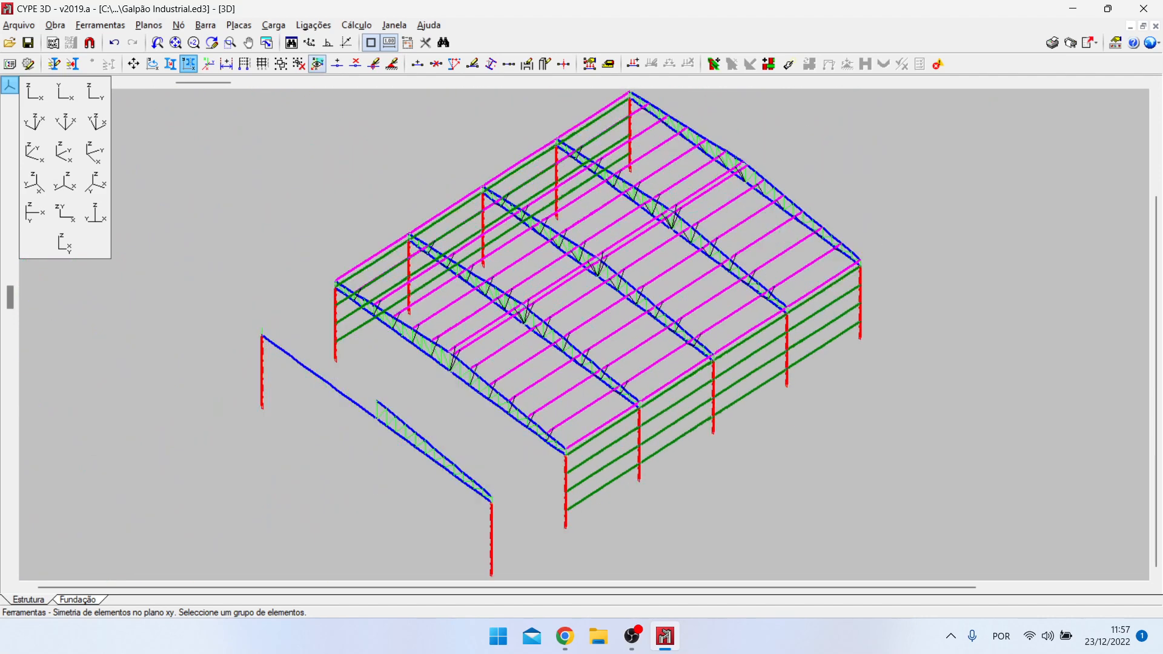
scroll(439, 285, down, 2)
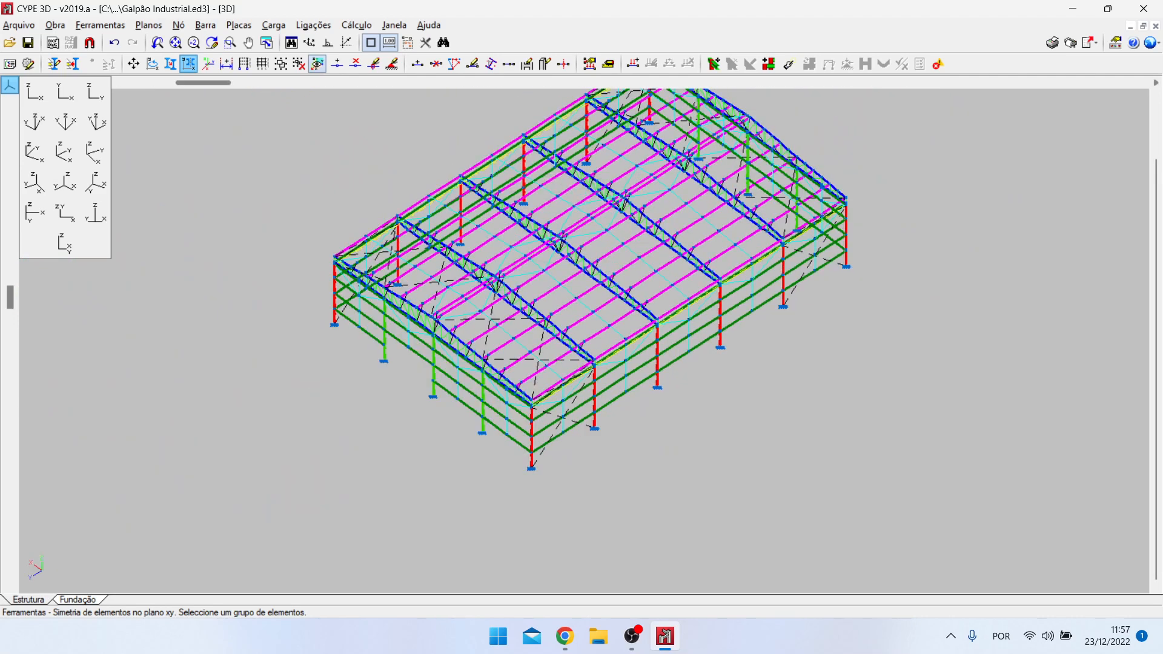
Step: Rotate the model to inspect the columns and purlins of both gable facades up close
drag(203, 83, 46, 83)
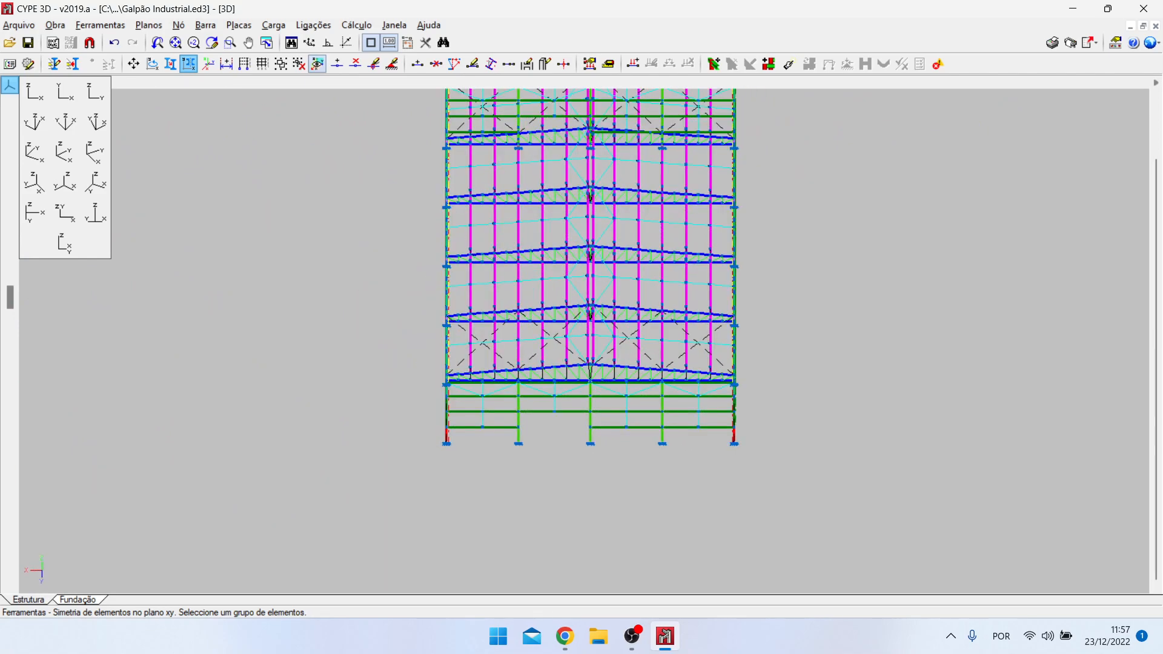
drag(441, 83, 190, 82)
scroll(410, 441, up, 3)
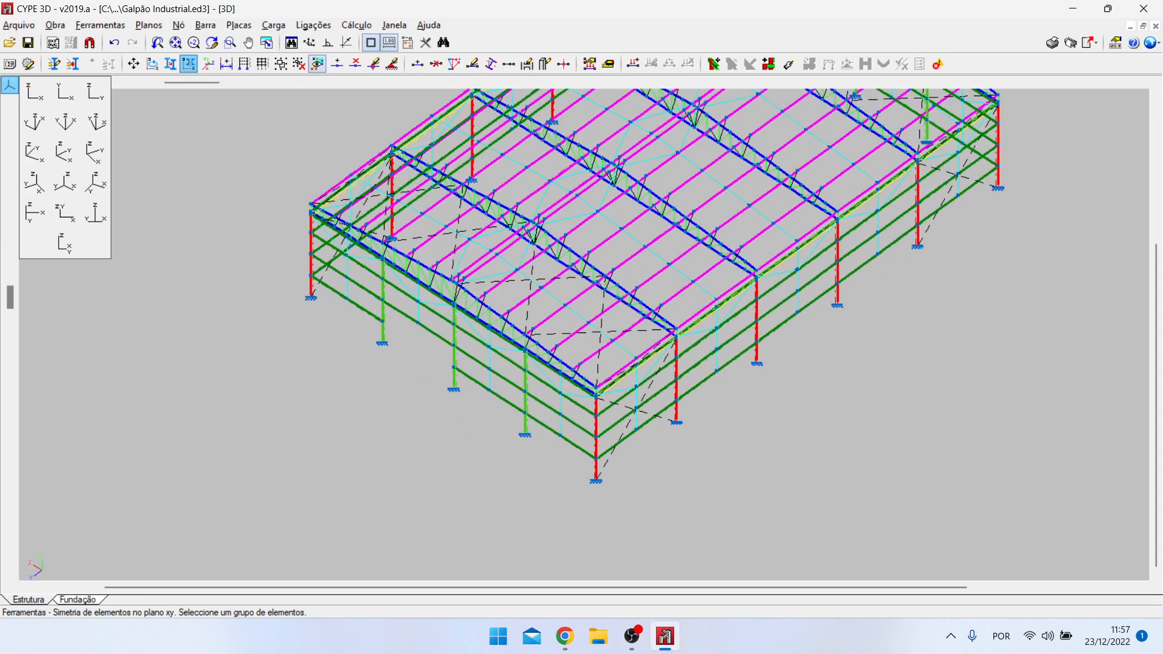
scroll(418, 431, up, 4)
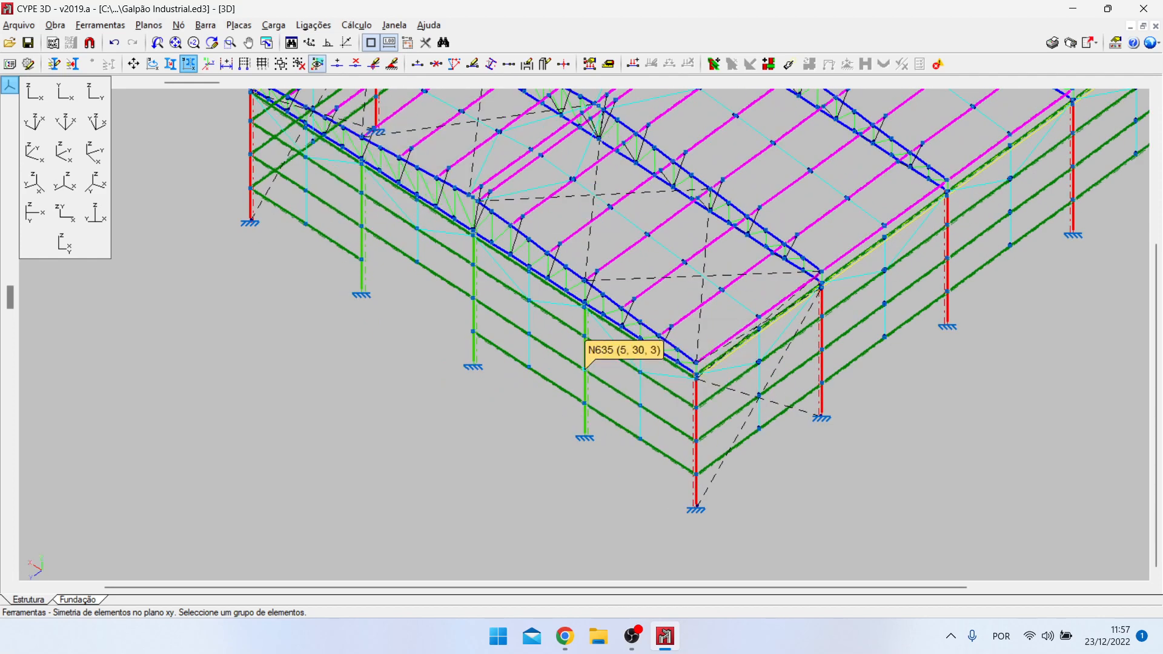
scroll(597, 345, up, 5)
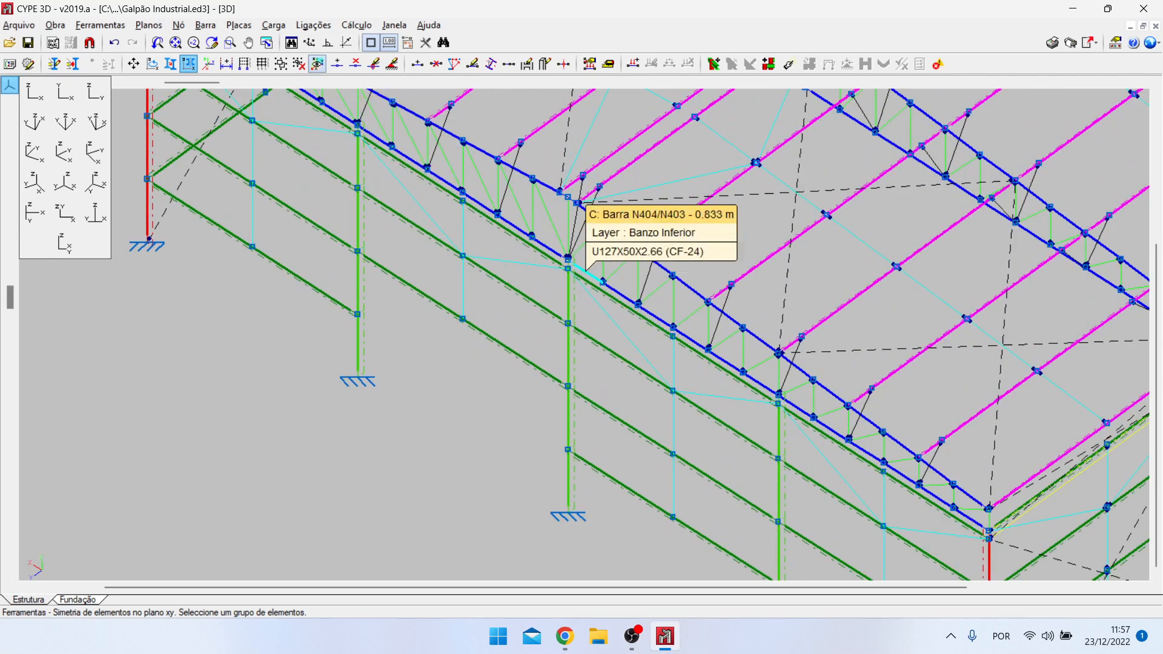
scroll(779, 433, down, 5)
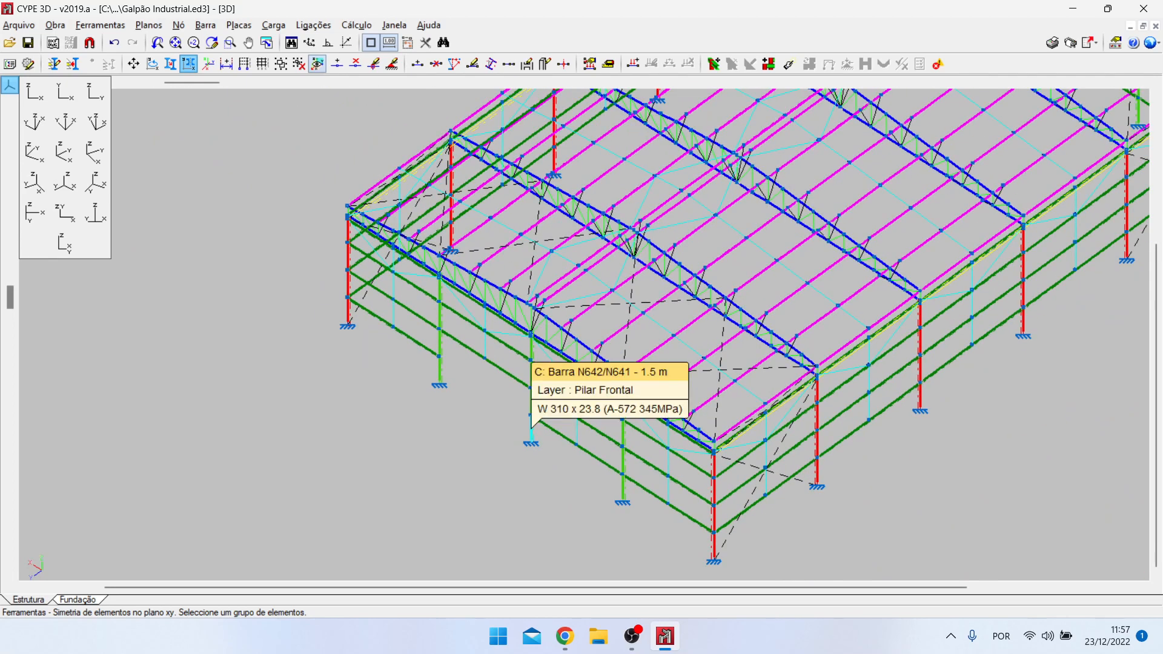
scroll(667, 439, up, 3)
scroll(665, 439, down, 2)
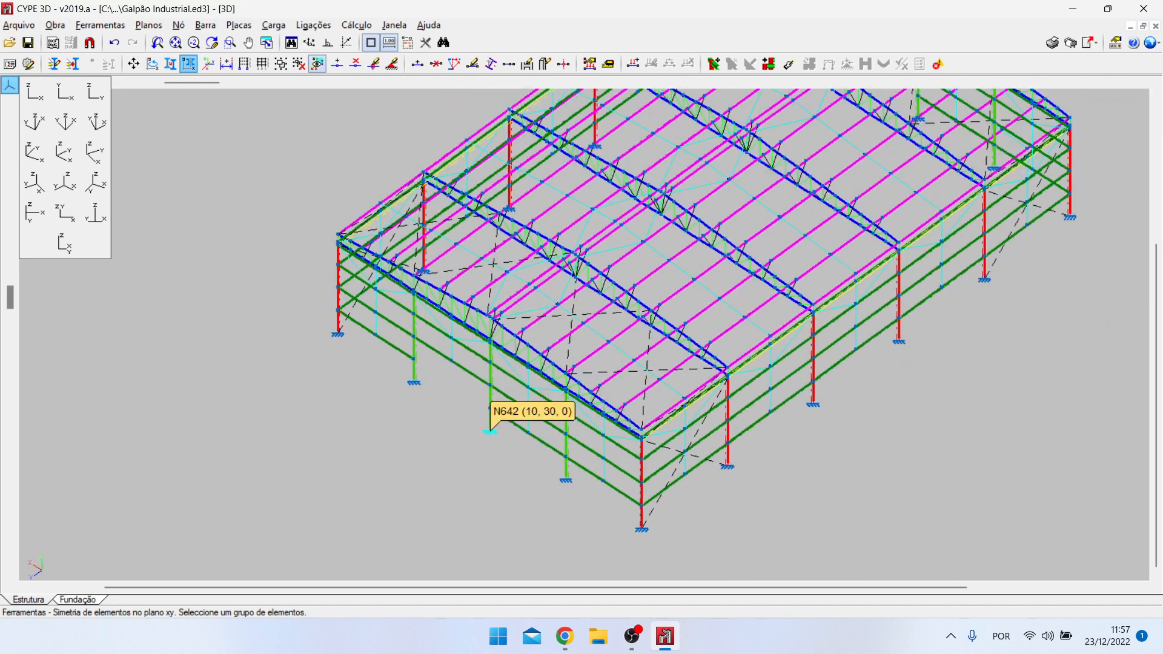
scroll(664, 439, down, 2)
drag(192, 82, 584, 82)
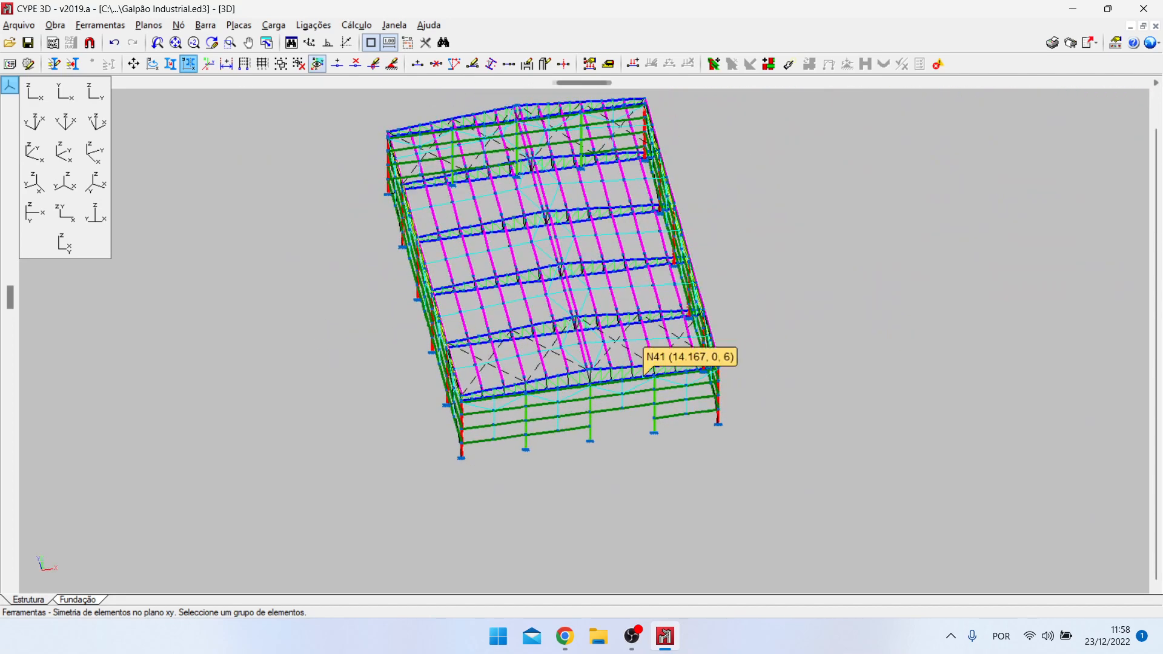
scroll(647, 374, up, 2)
Step: Open the Vista 3D display of the whole shed, then return to the wireframe model and look it over
click(100, 25)
mouse_move(339, 359)
click(437, 358)
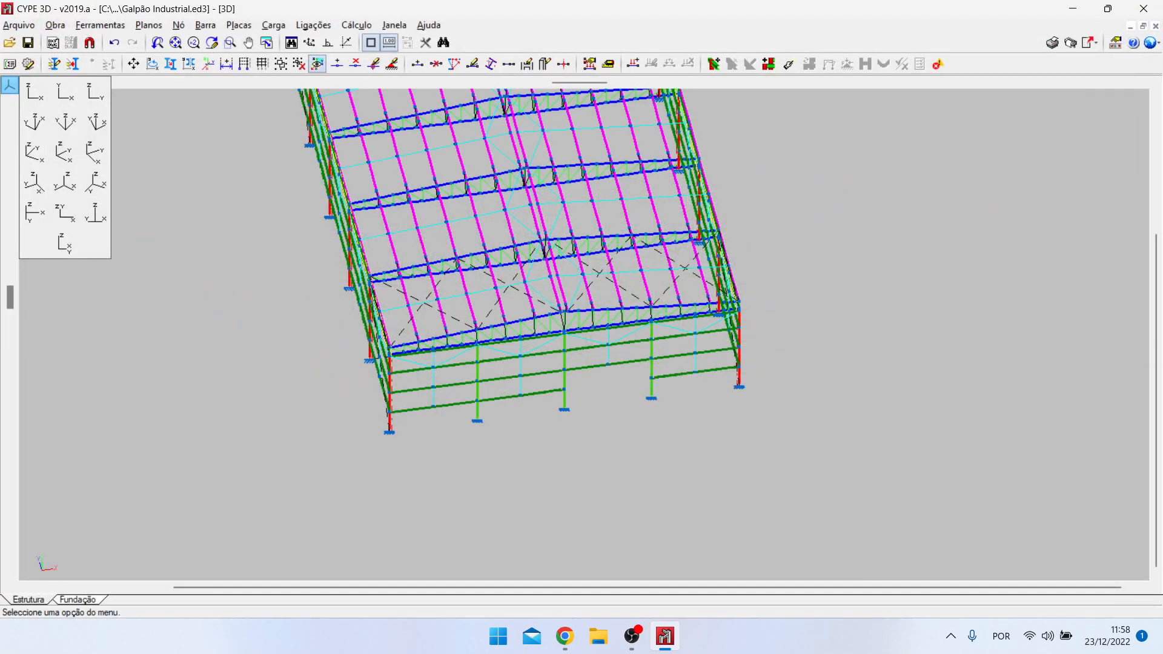
scroll(527, 236, up, 3)
scroll(493, 273, down, 2)
scroll(513, 393, up, 3)
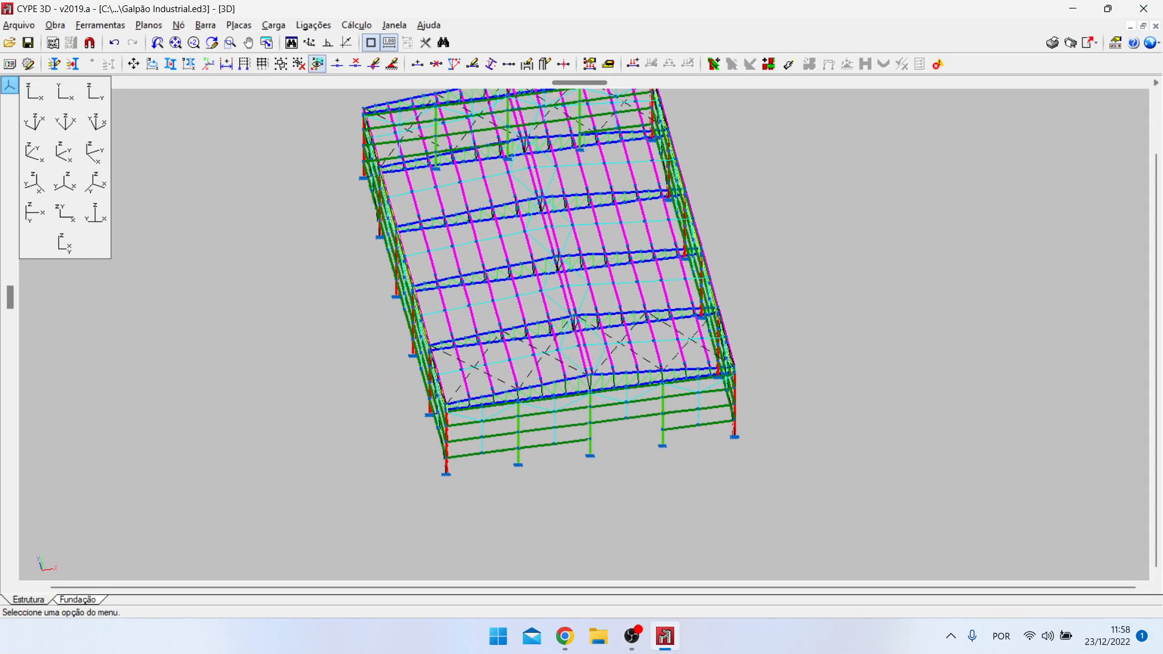
Step: Hide every layer except Pilar and make Pilar the active layer
click(100, 25)
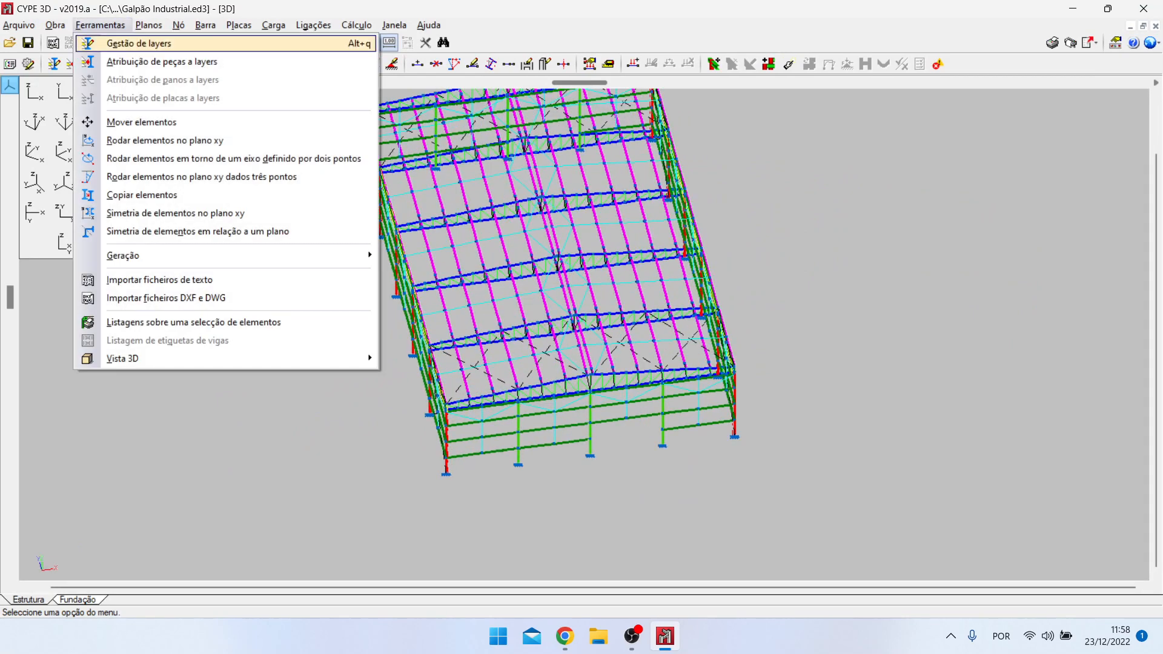
key(Return)
click(774, 274)
click(773, 288)
click(773, 302)
click(773, 317)
click(774, 332)
click(774, 346)
click(774, 361)
click(774, 374)
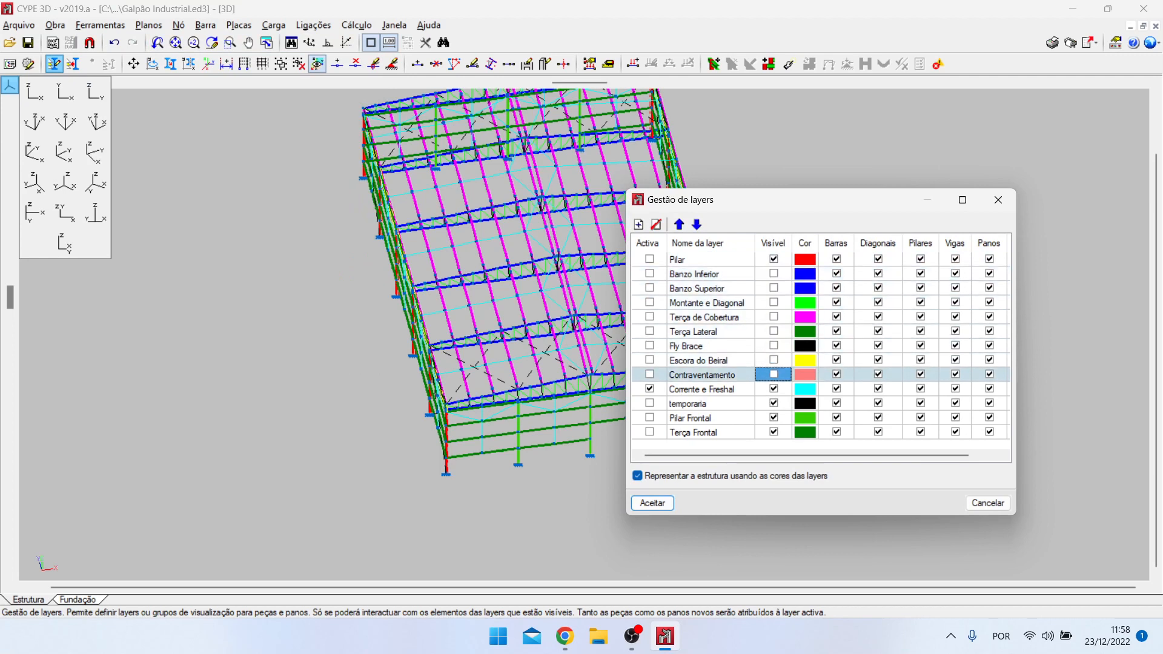
click(774, 389)
click(774, 403)
click(774, 418)
click(774, 432)
click(773, 418)
click(650, 260)
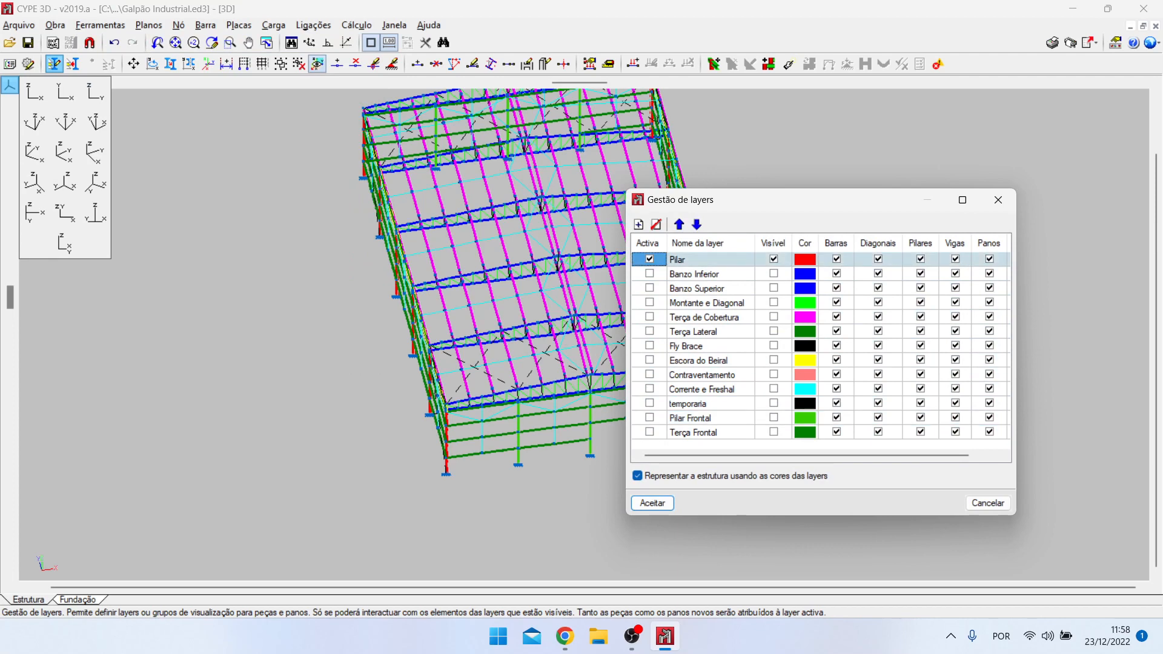
click(653, 503)
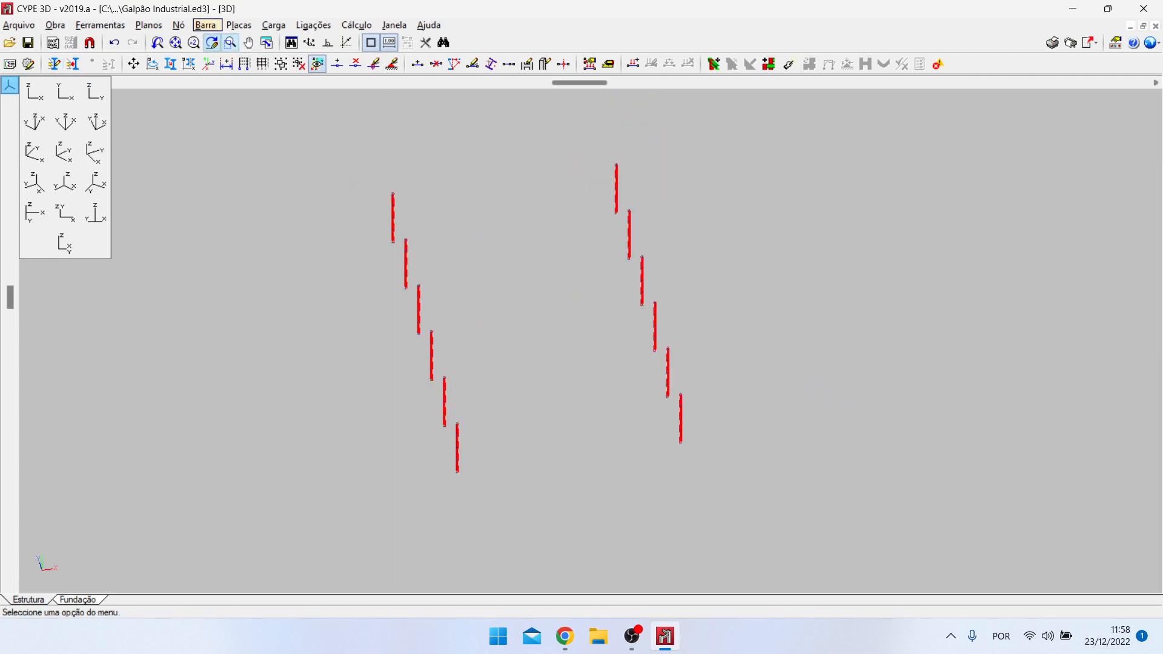
Step: Group all the columns of the Pilar layer on both sides of the shed with Agrupar
click(206, 25)
click(249, 237)
click(289, 120)
click(944, 558)
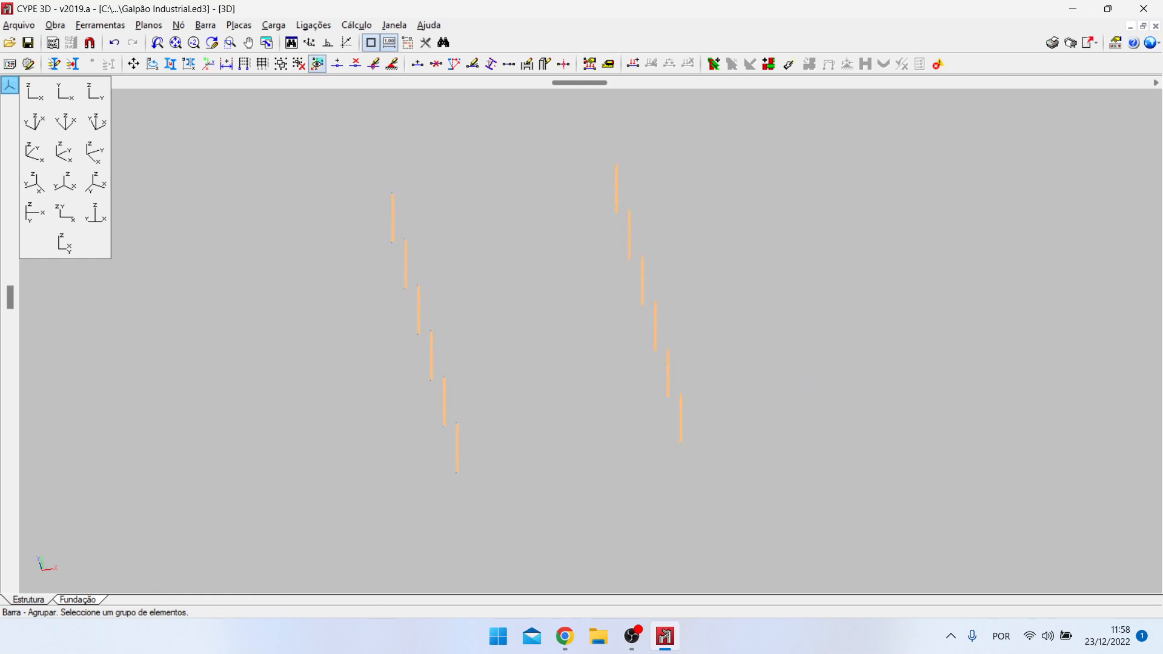
right_click(831, 396)
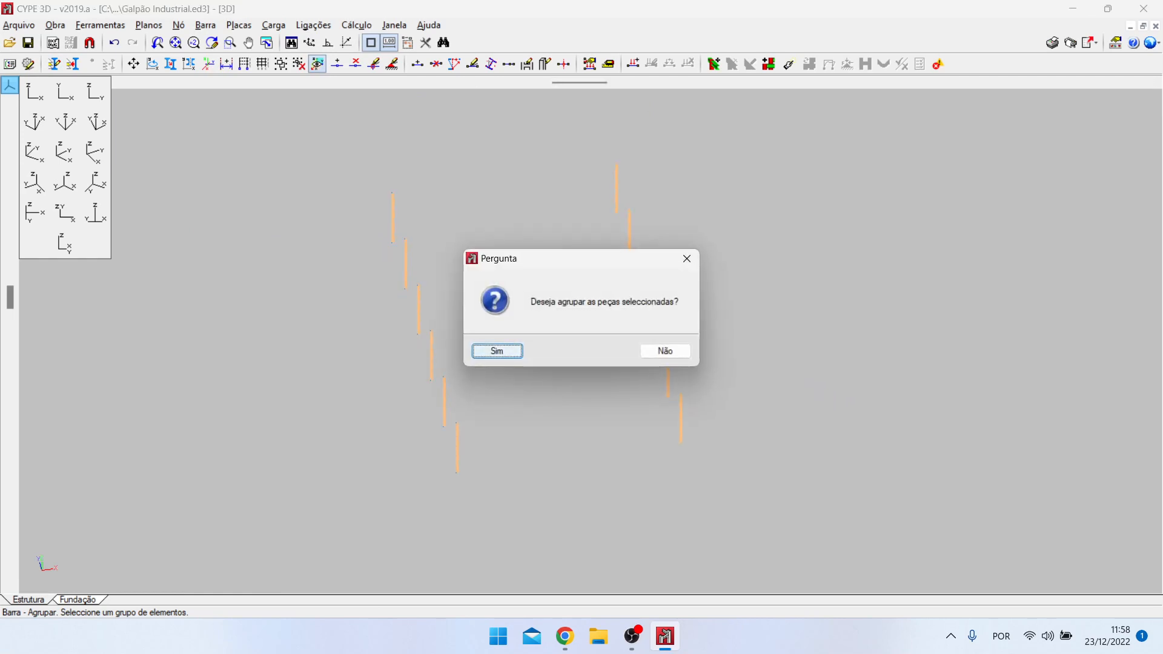
key(Return)
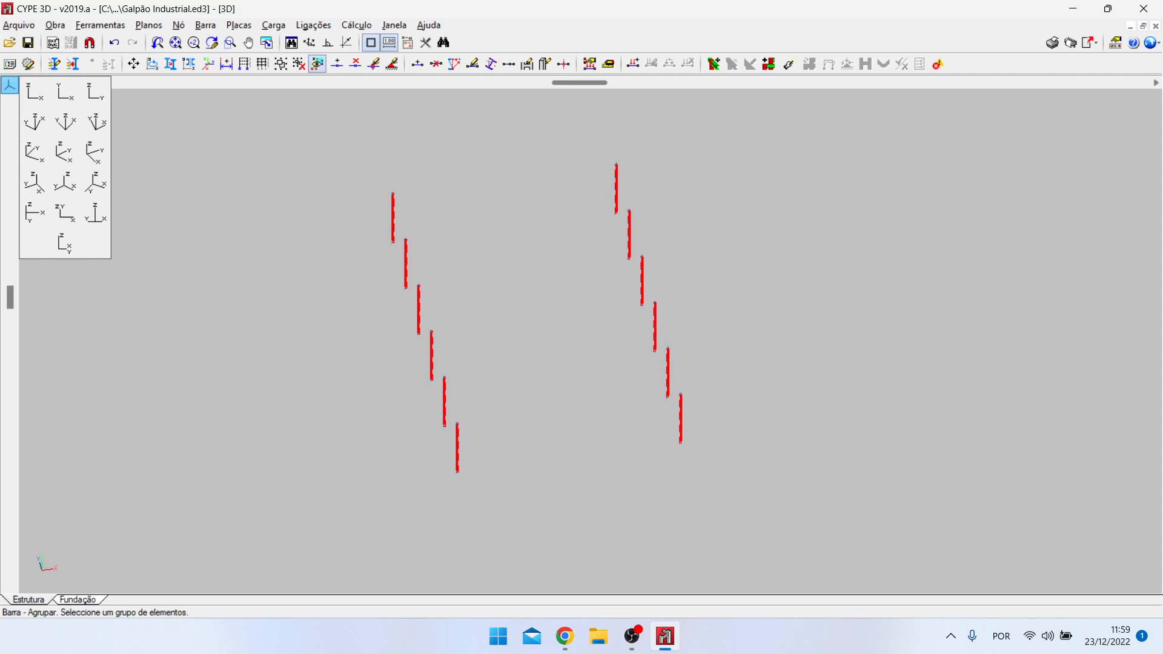
Step: Review the layer list in Gestão de layers and close it without changing any settings
scroll(549, 371, up, 1)
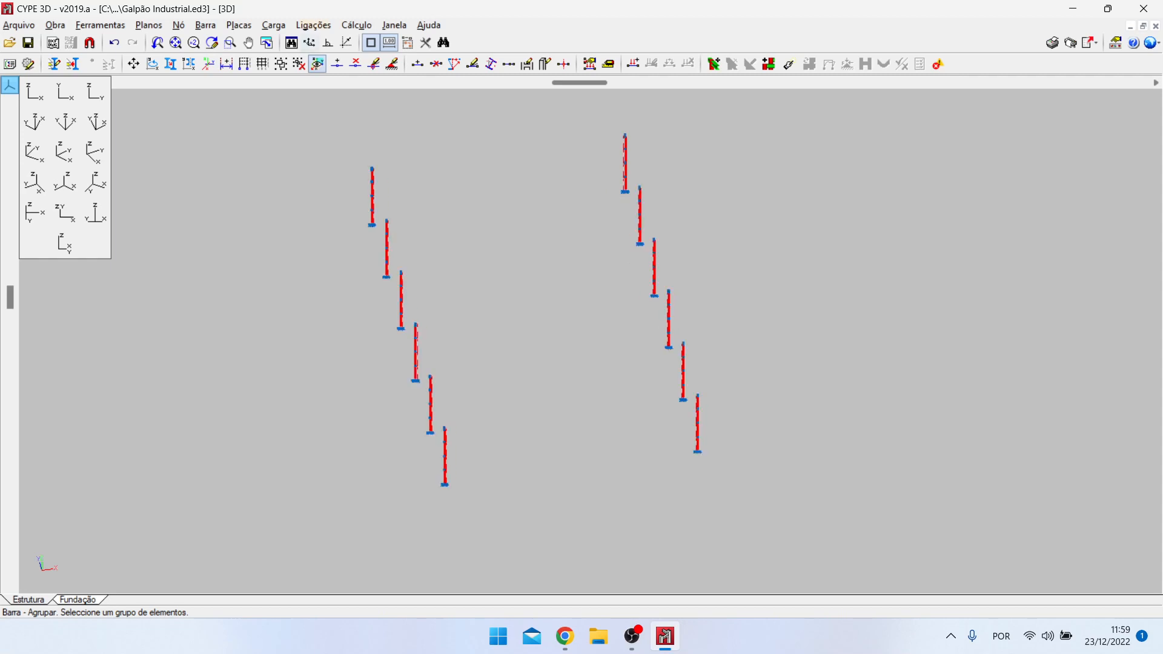
click(100, 25)
click(318, 64)
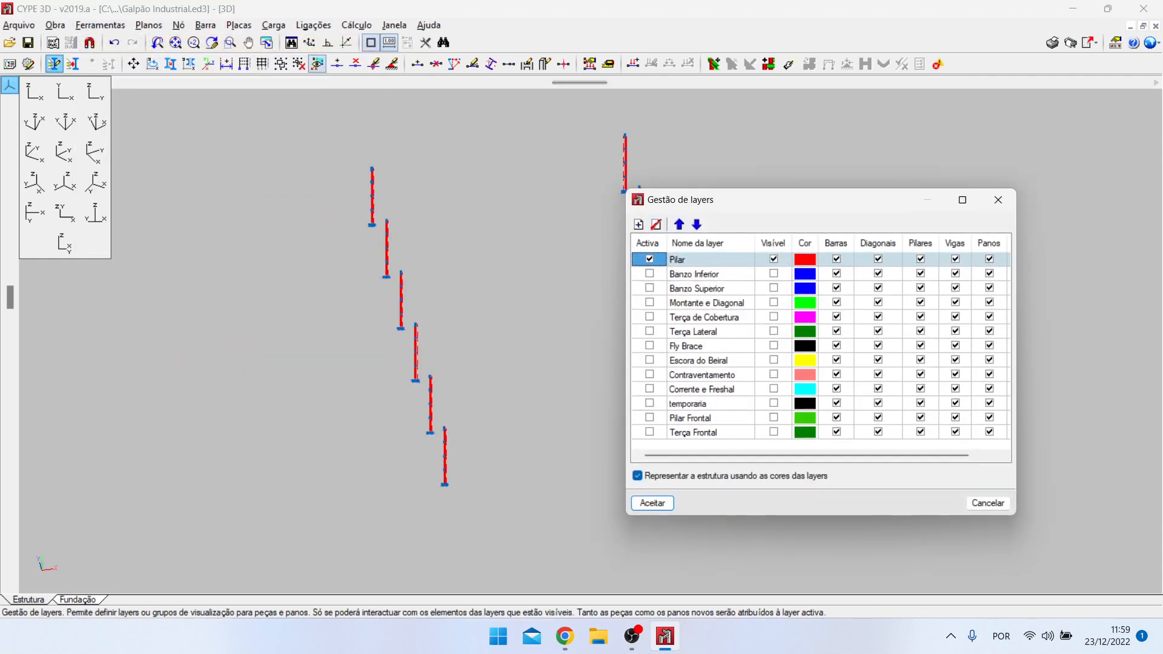
click(998, 200)
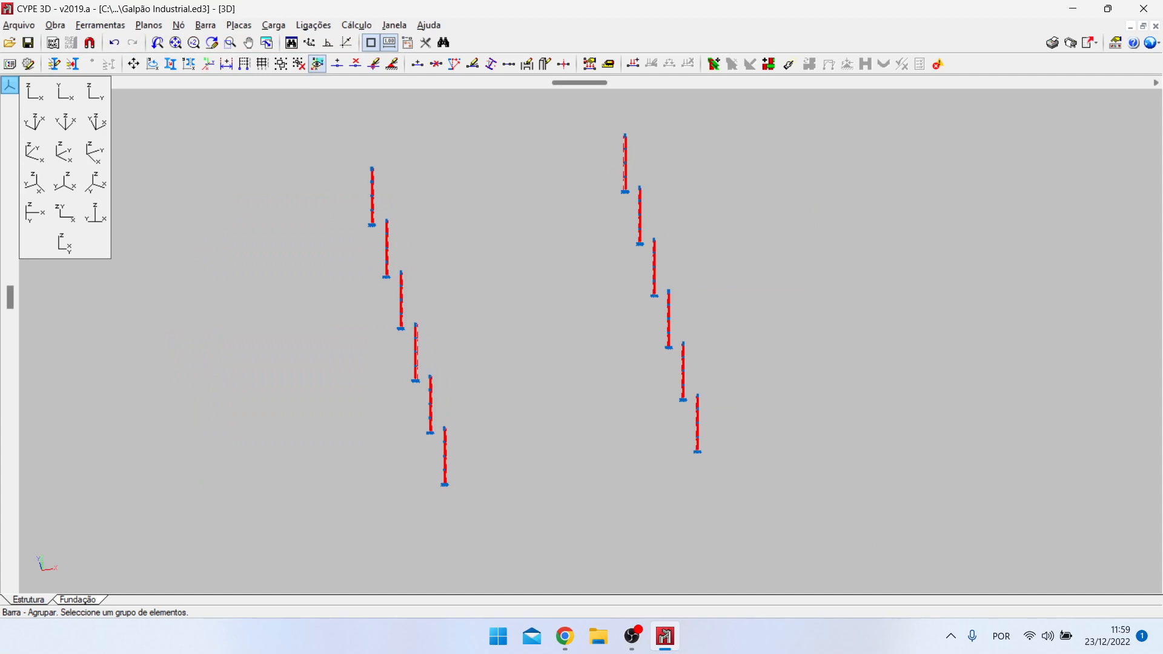
click(100, 25)
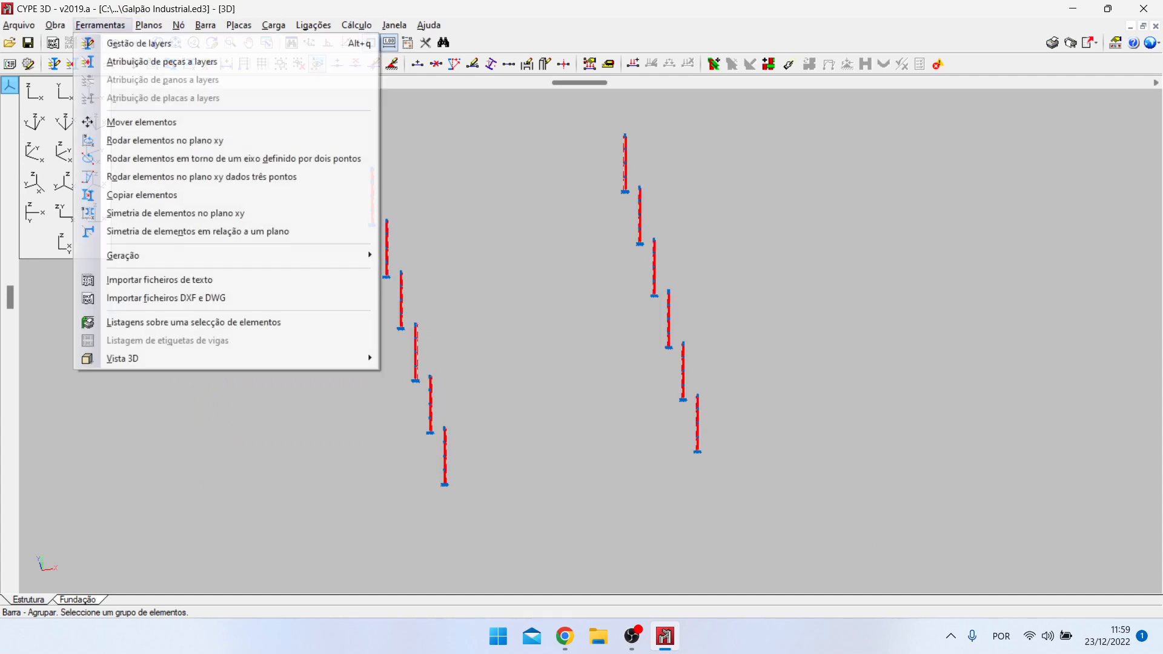
click(121, 42)
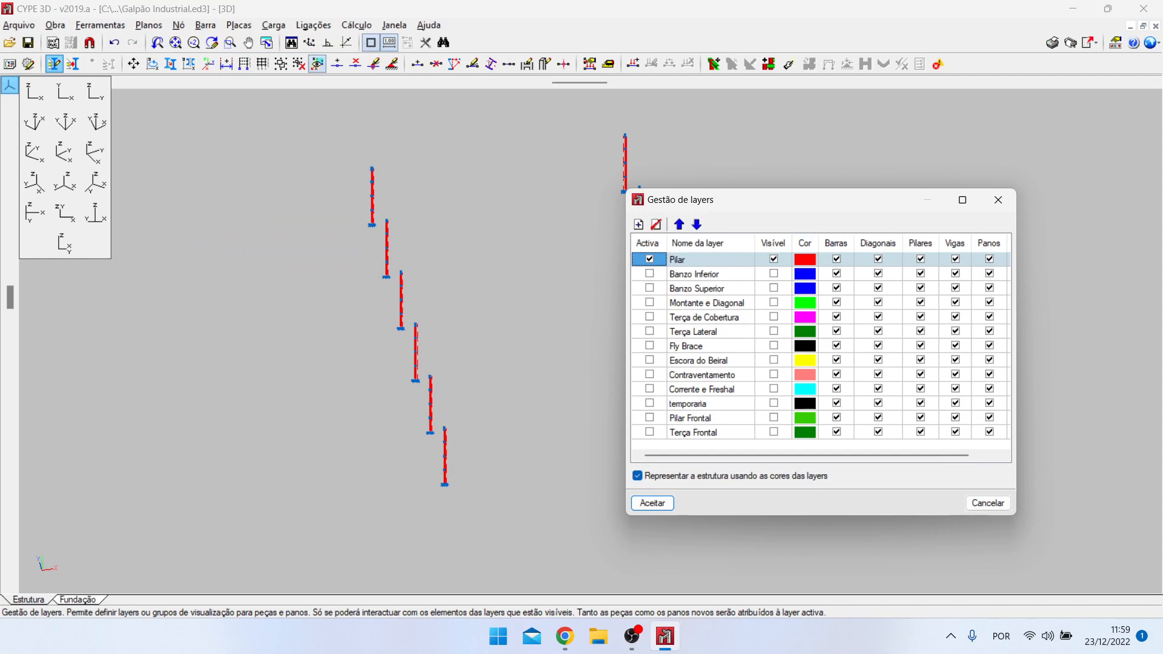
drag(879, 208, 944, 189)
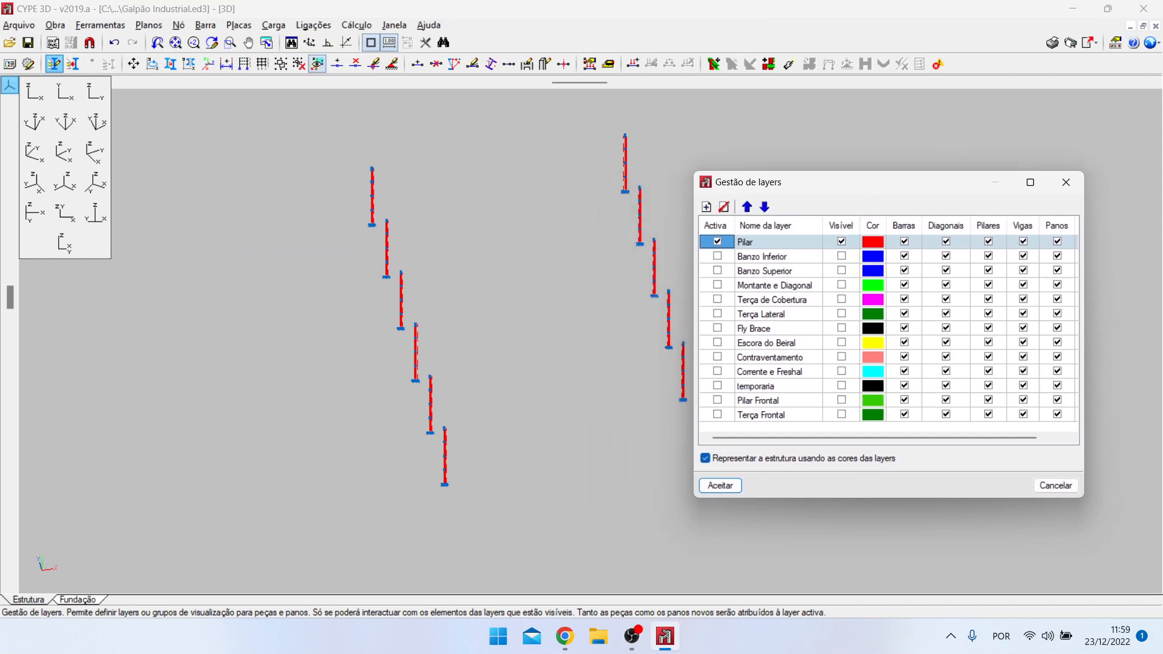
click(1065, 181)
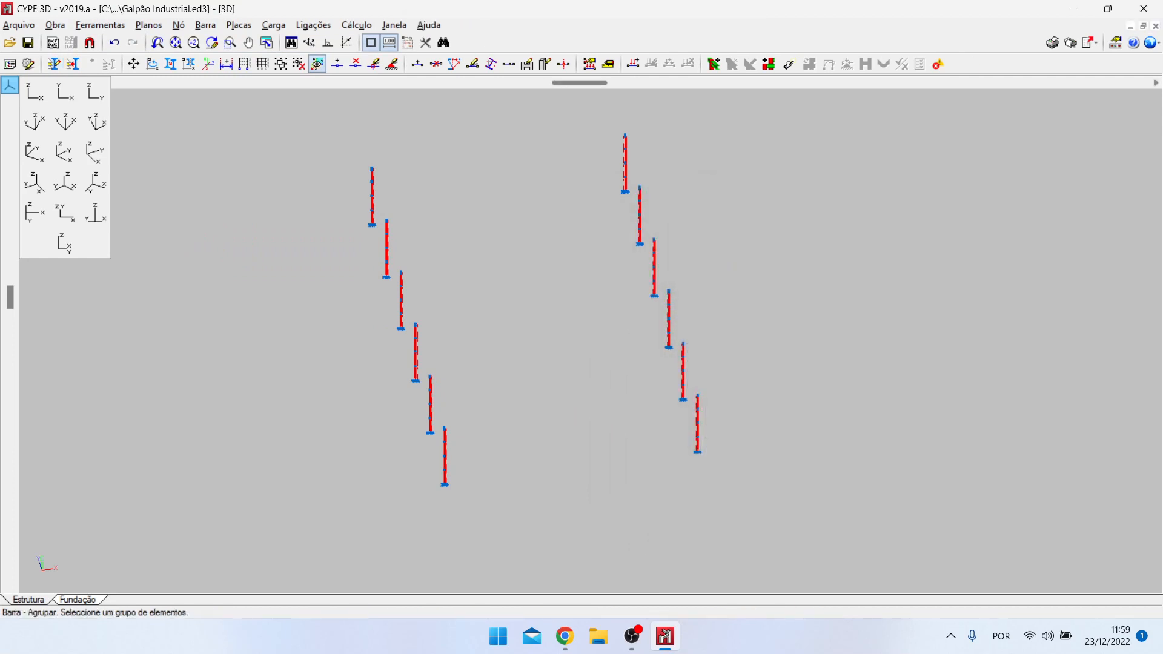
Step: Check the group and profile assigned to the columns on both sides in the 3D view
mouse_move(431, 397)
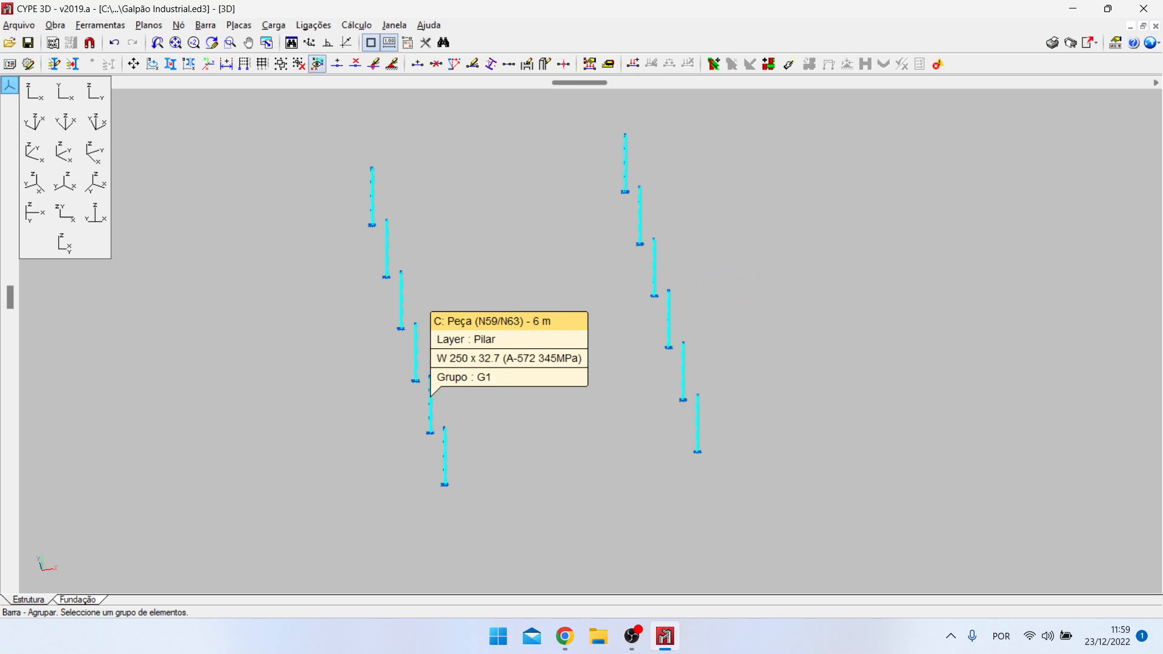
scroll(659, 219, up, 2)
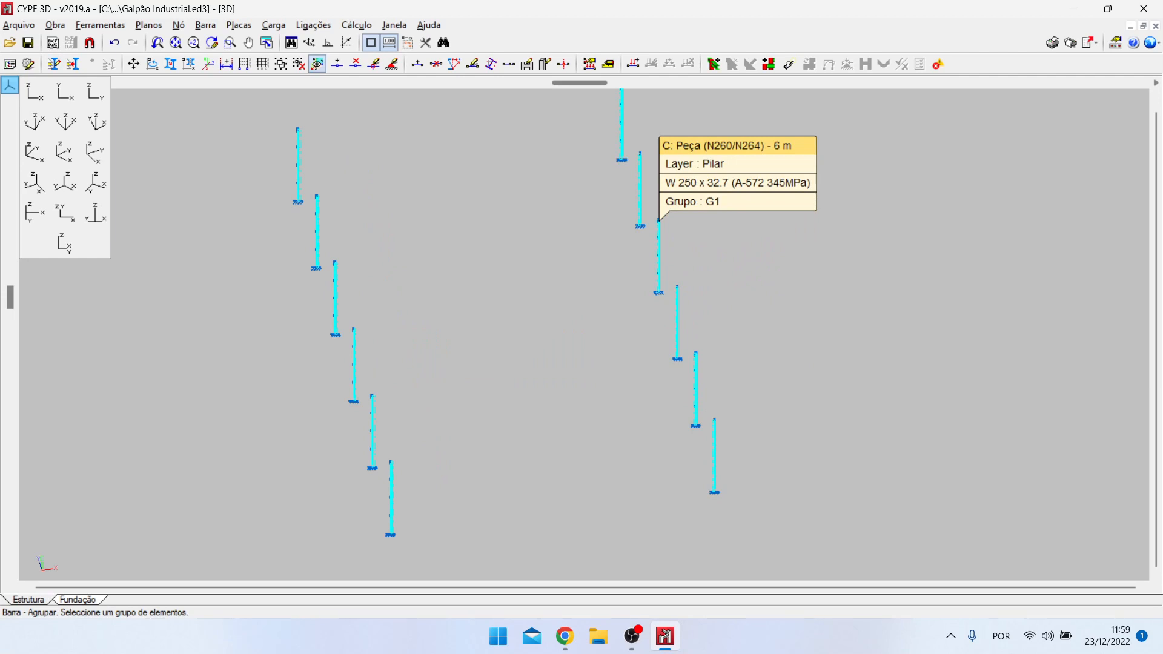
scroll(875, 417, down, 2)
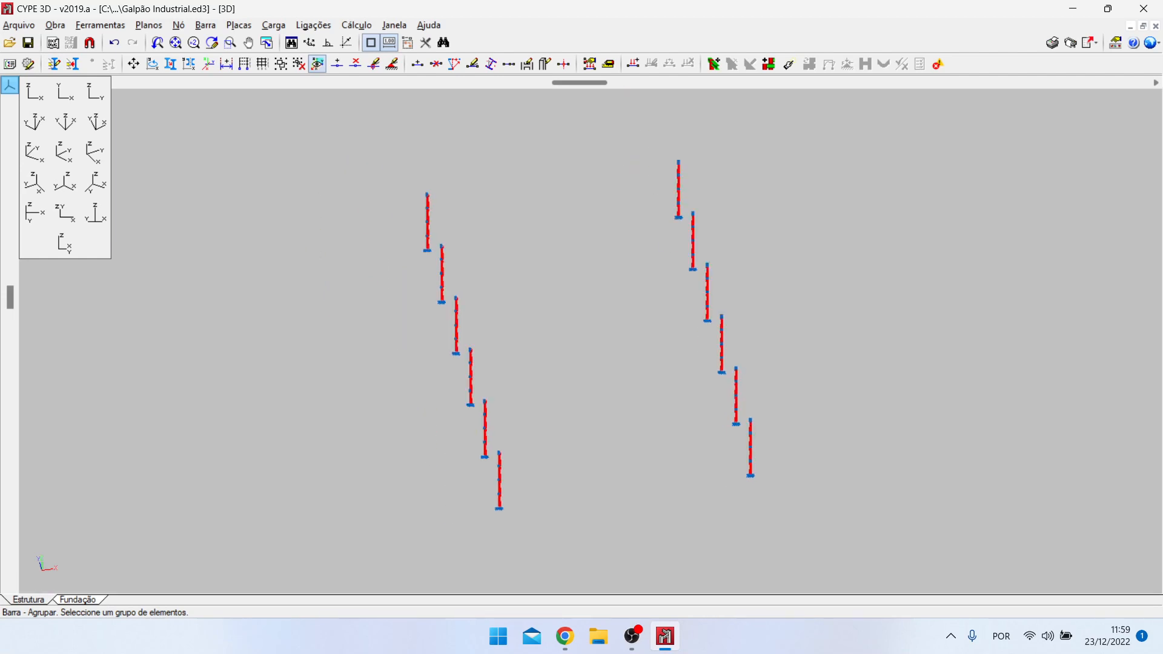
Step: Hide the Pilar layer, show only Banzo Inferior and make it the active layer
click(357, 25)
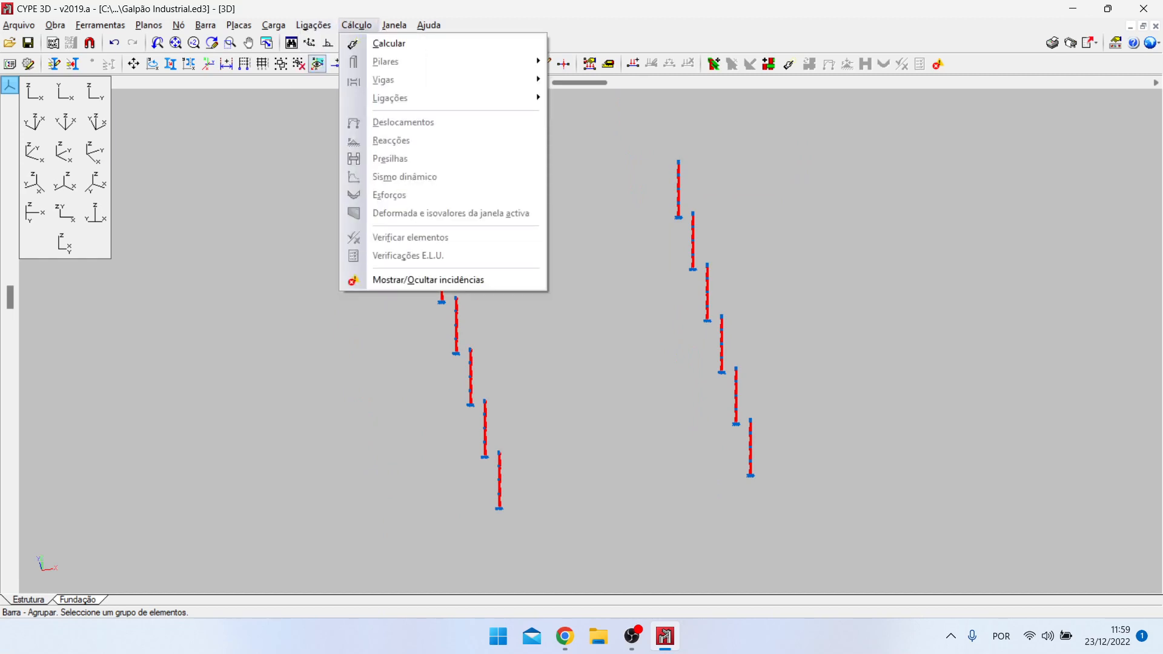
mouse_move(100, 25)
click(127, 43)
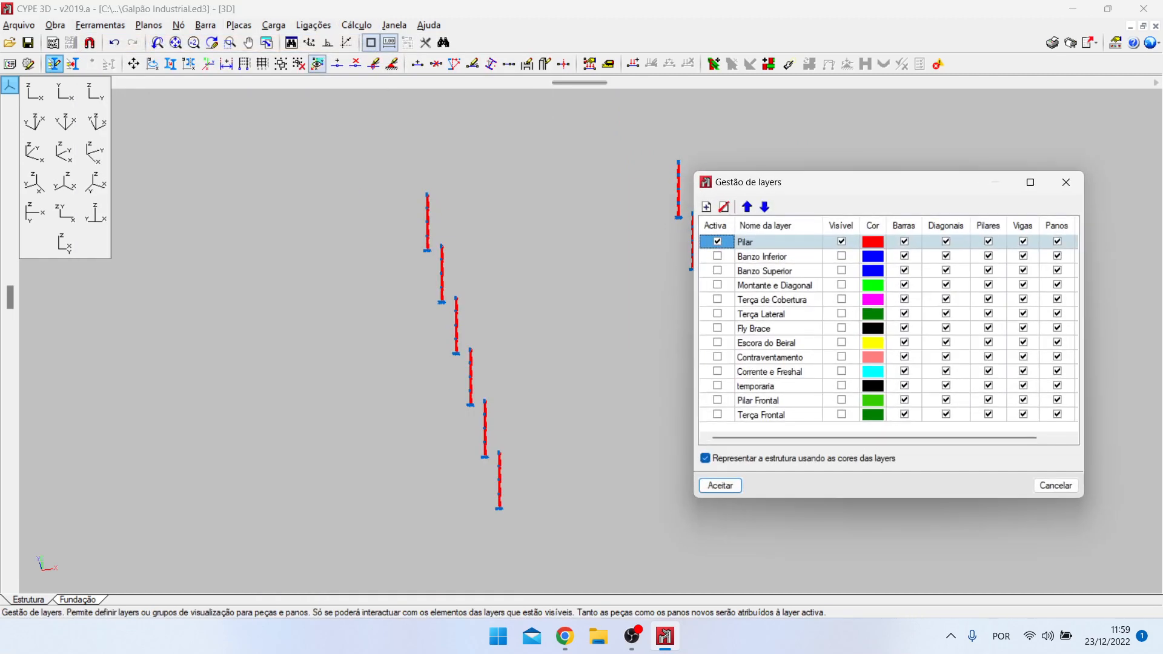
click(842, 256)
click(841, 242)
click(717, 257)
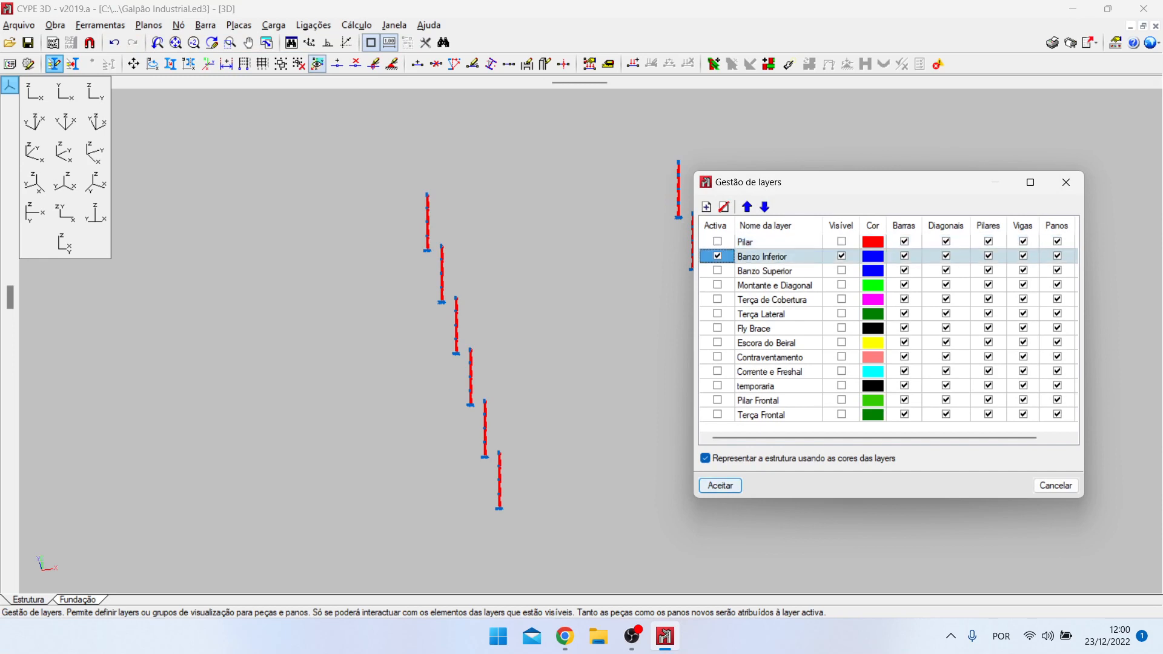
click(720, 486)
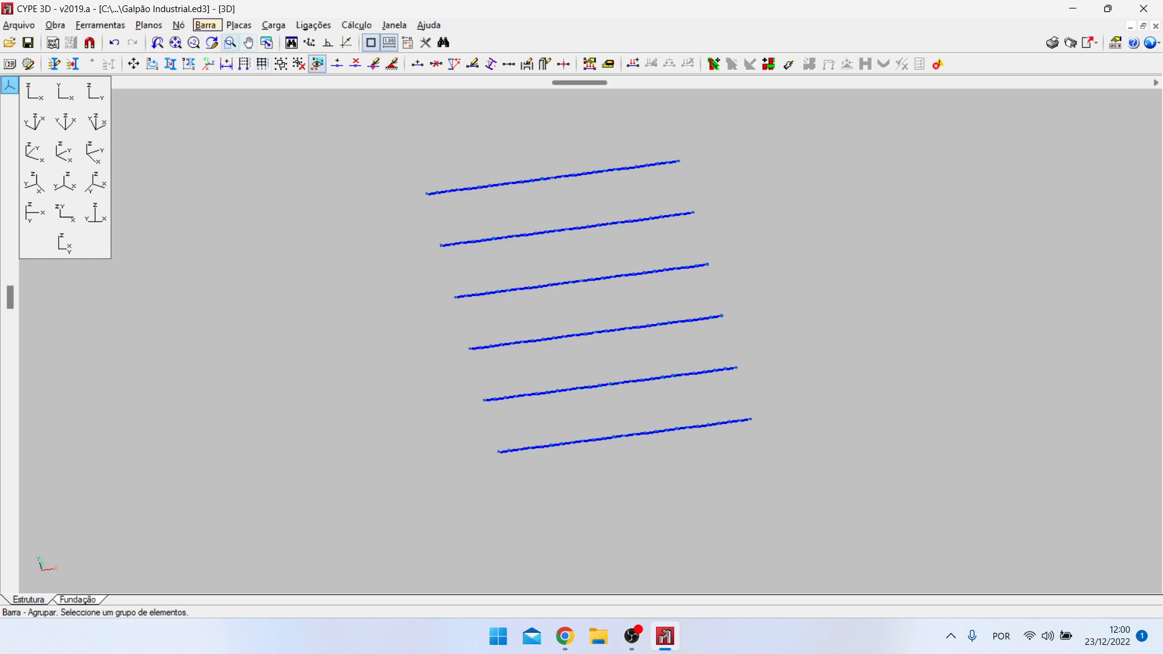
Step: Group all the bottom chord bars of the Banzo Inferior layer with Agrupar
click(206, 25)
click(375, 237)
scroll(382, 230, down, 1)
drag(356, 143, 854, 495)
right_click(854, 495)
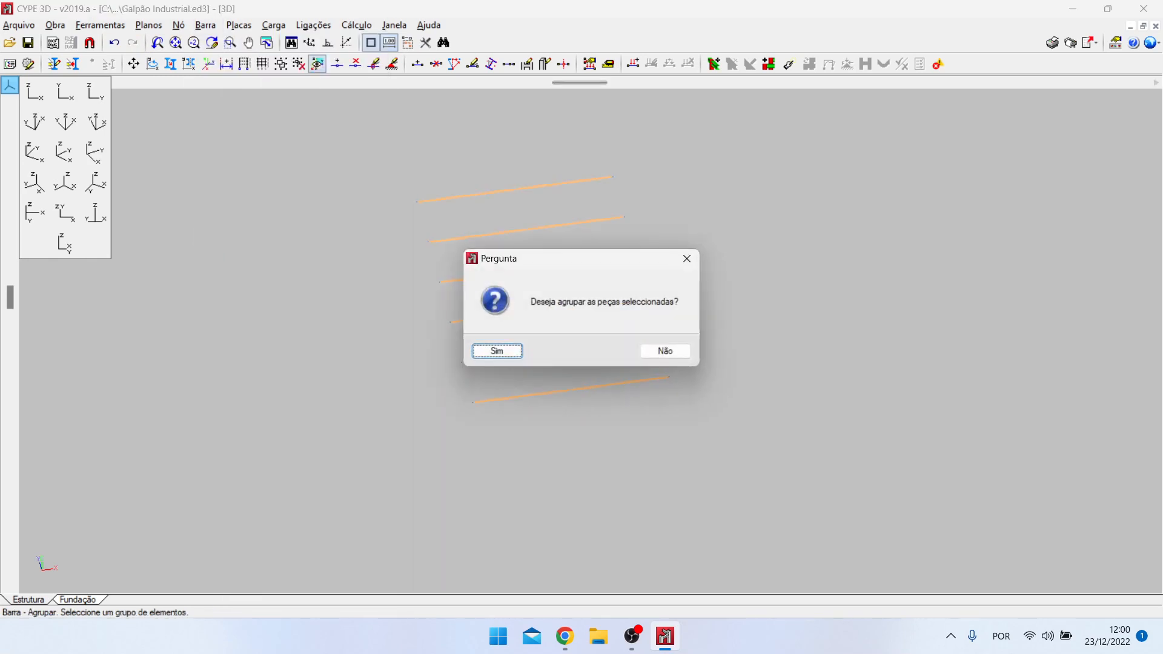
key(Return)
click(101, 25)
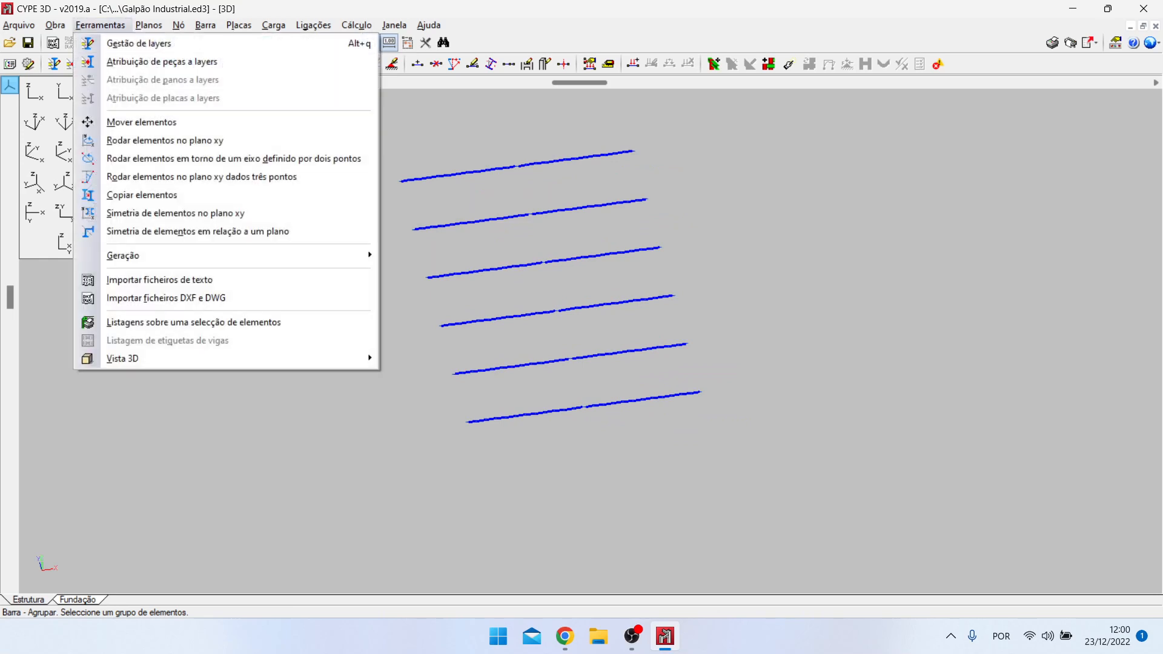
key(Escape)
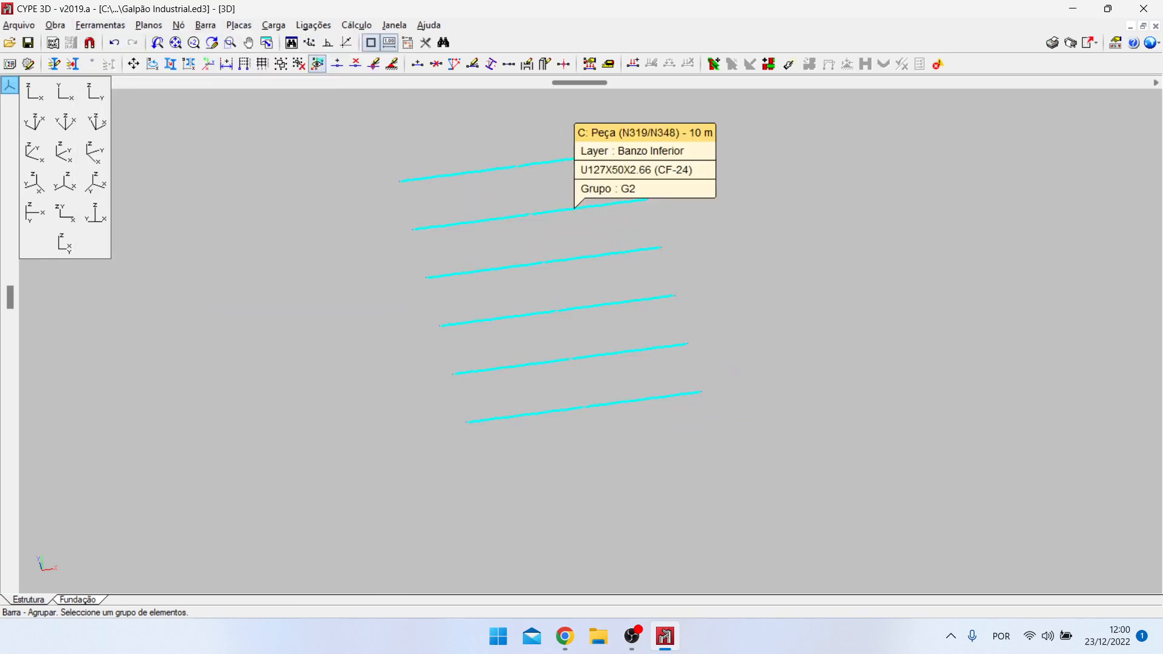
Step: Hide the Banzo Inferior layer, show only Banzo Superior and make it the active layer
click(101, 25)
click(121, 42)
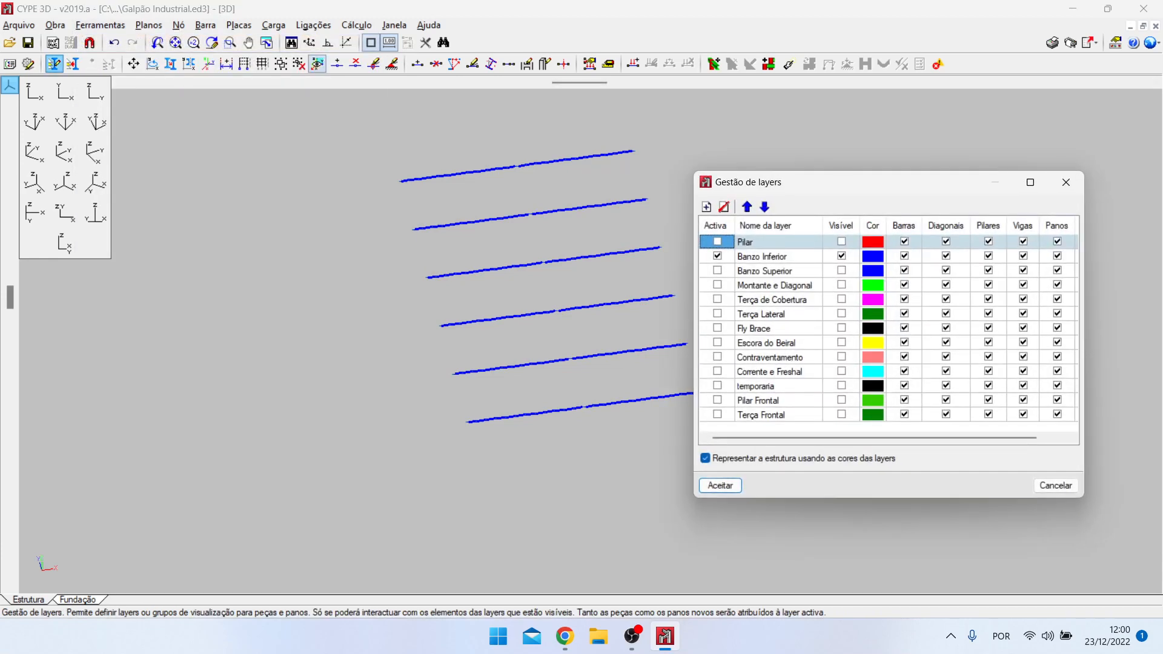
click(842, 271)
click(842, 256)
click(718, 271)
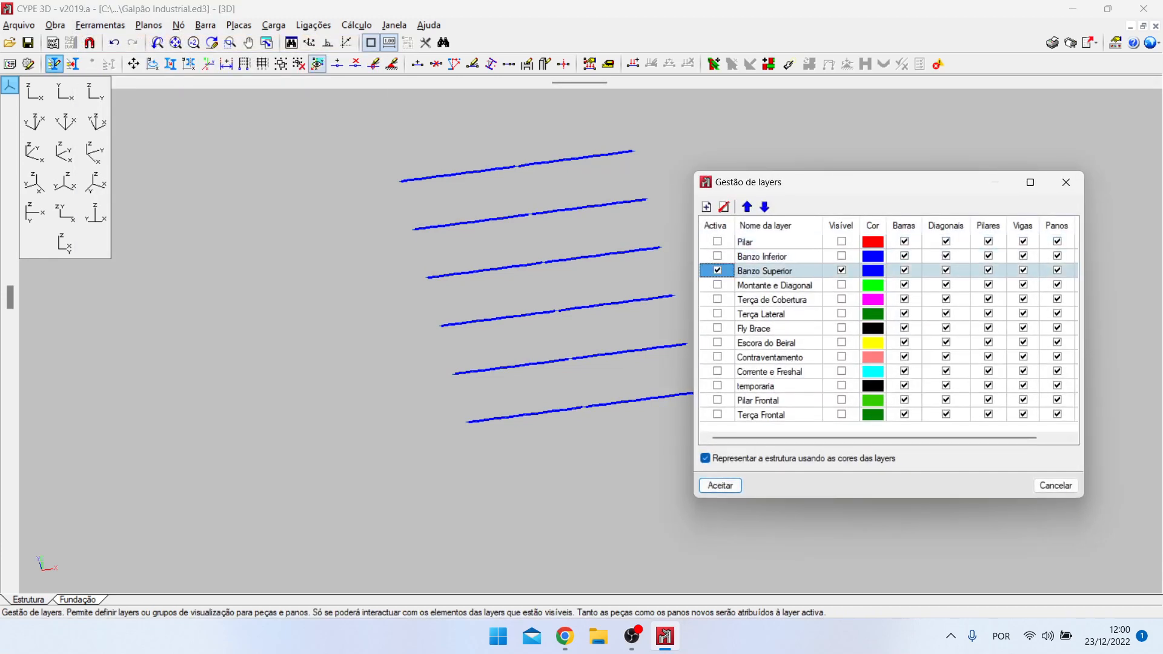
click(720, 486)
Step: Group all the top chord bars of the Banzo Superior layer with Agrupar
scroll(508, 273, down, 1)
drag(377, 129, 883, 489)
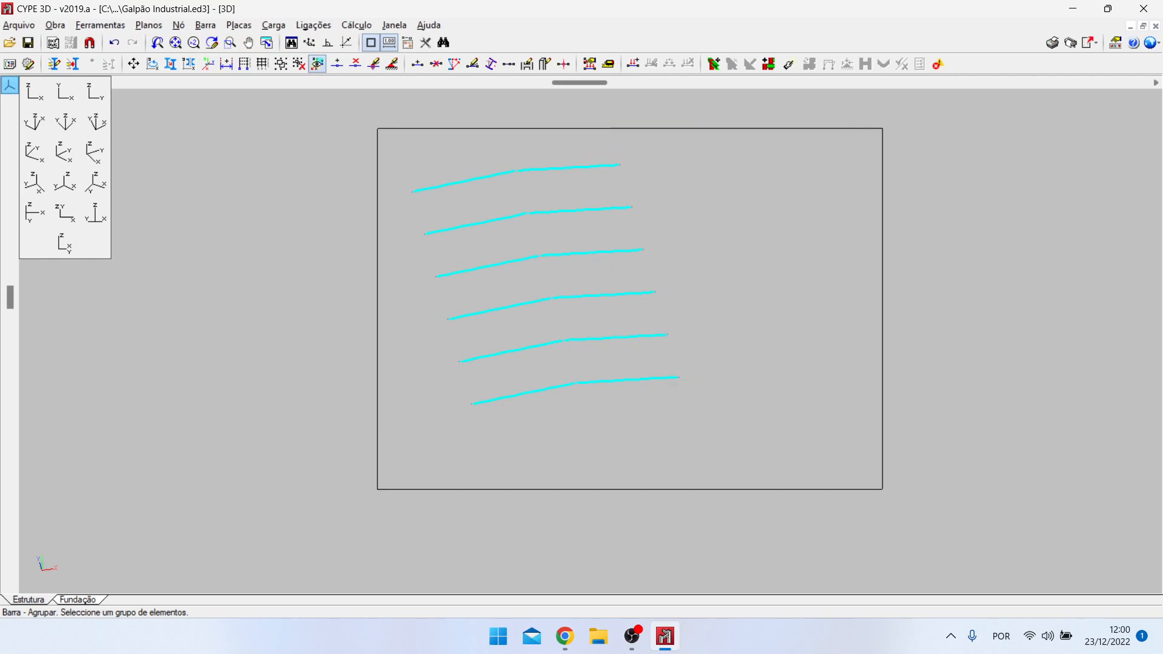
click(883, 490)
right_click(883, 489)
click(497, 352)
Step: Hide the Banzo Superior layer, show only Montante e Diagonal and make it the active layer
click(100, 25)
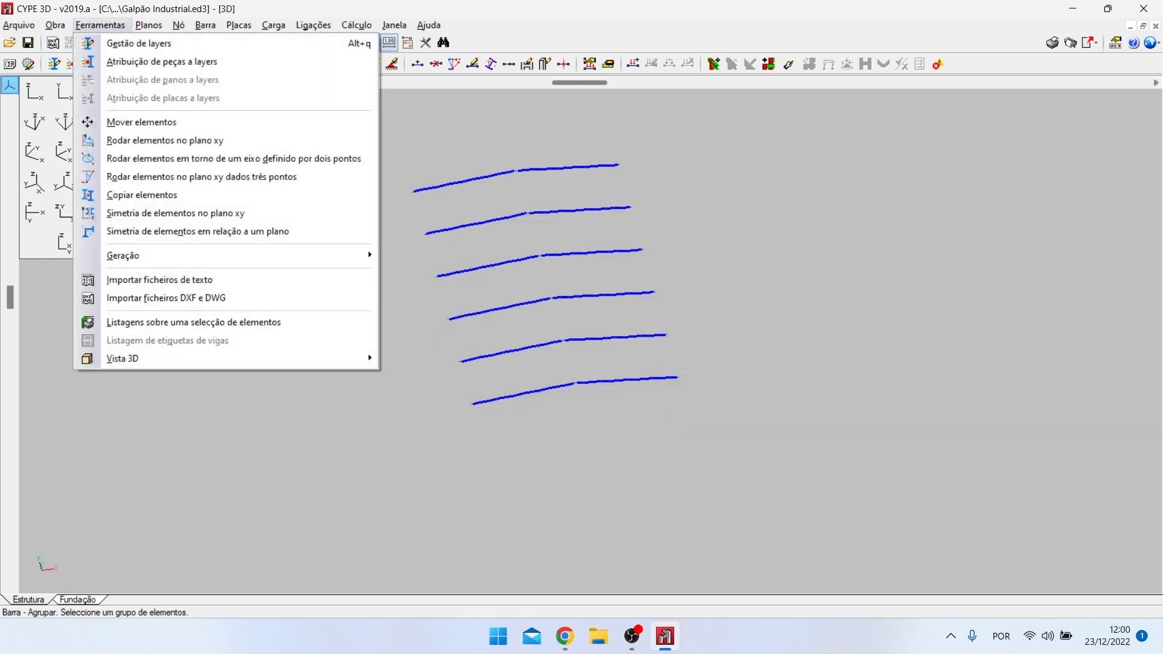
click(139, 42)
click(841, 271)
click(842, 285)
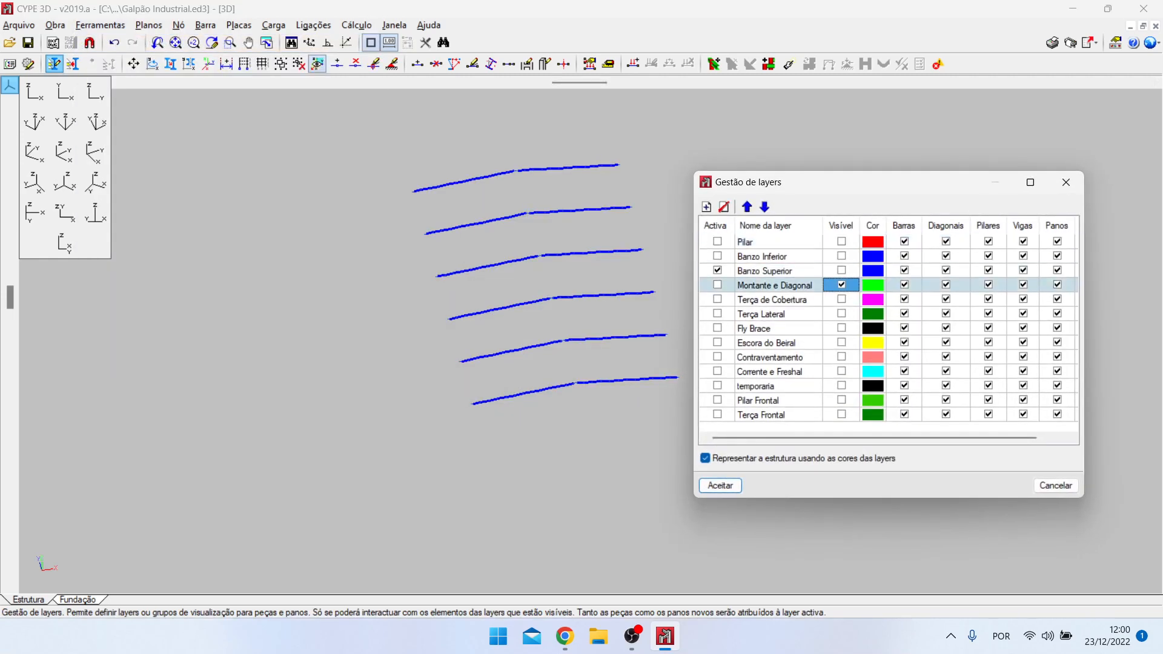
click(717, 285)
key(Return)
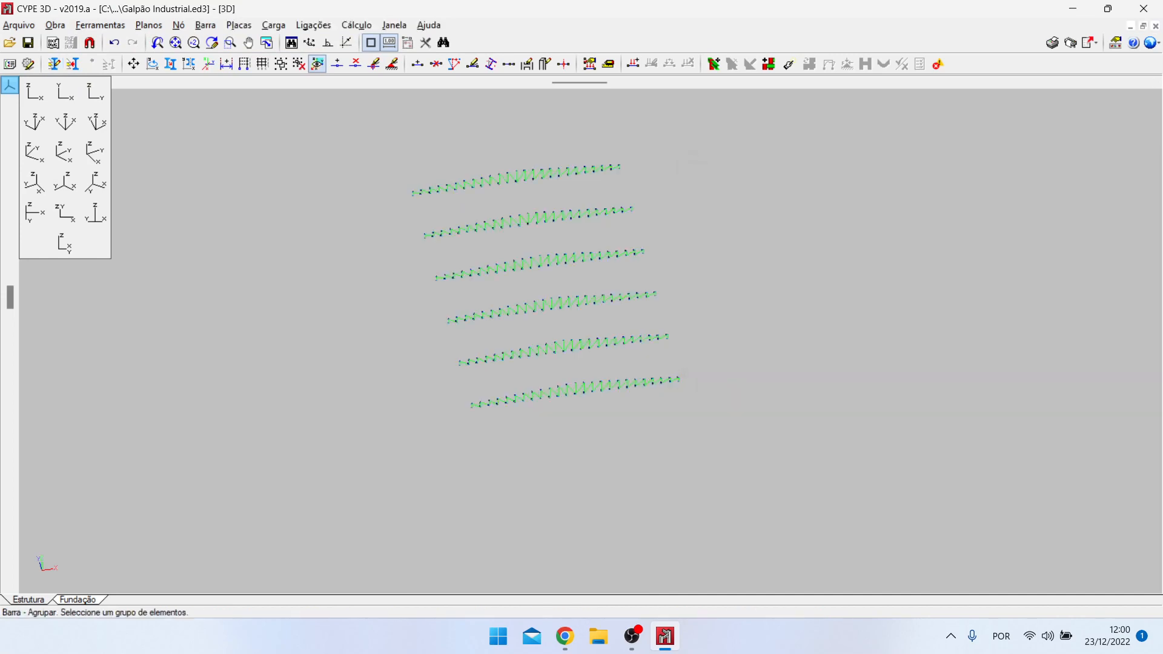
Step: Group all the web bars of the Montante e Diagonal layer with Agrupar and check the group assigned to the end posts
drag(341, 119, 837, 497)
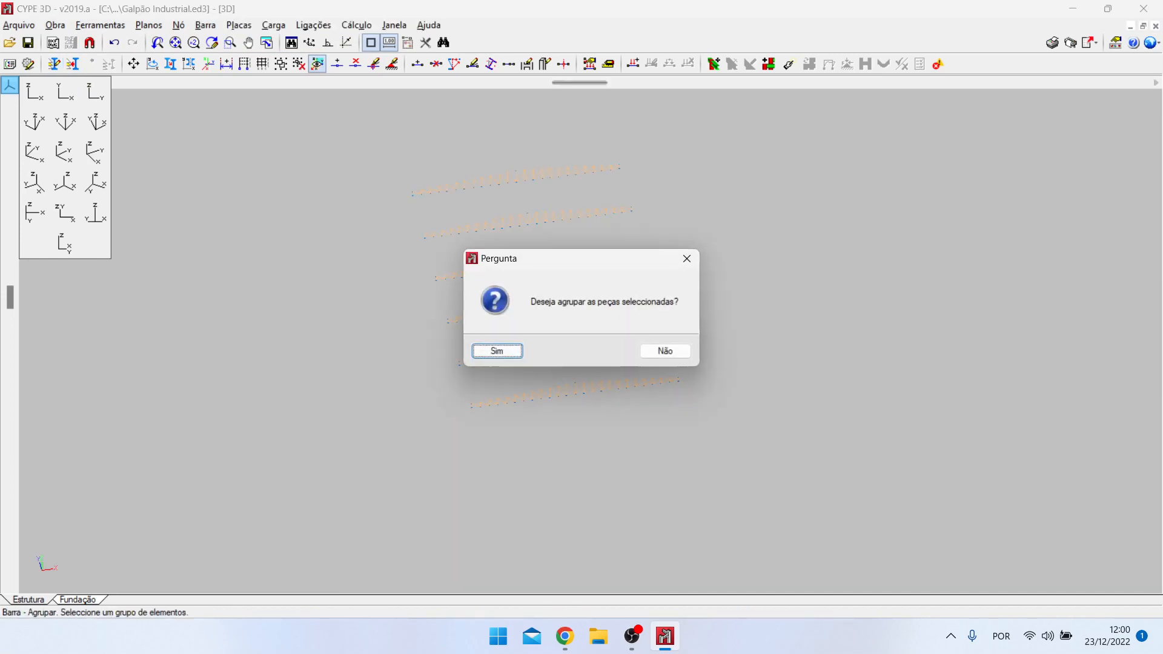
click(496, 352)
scroll(464, 230, up, 2)
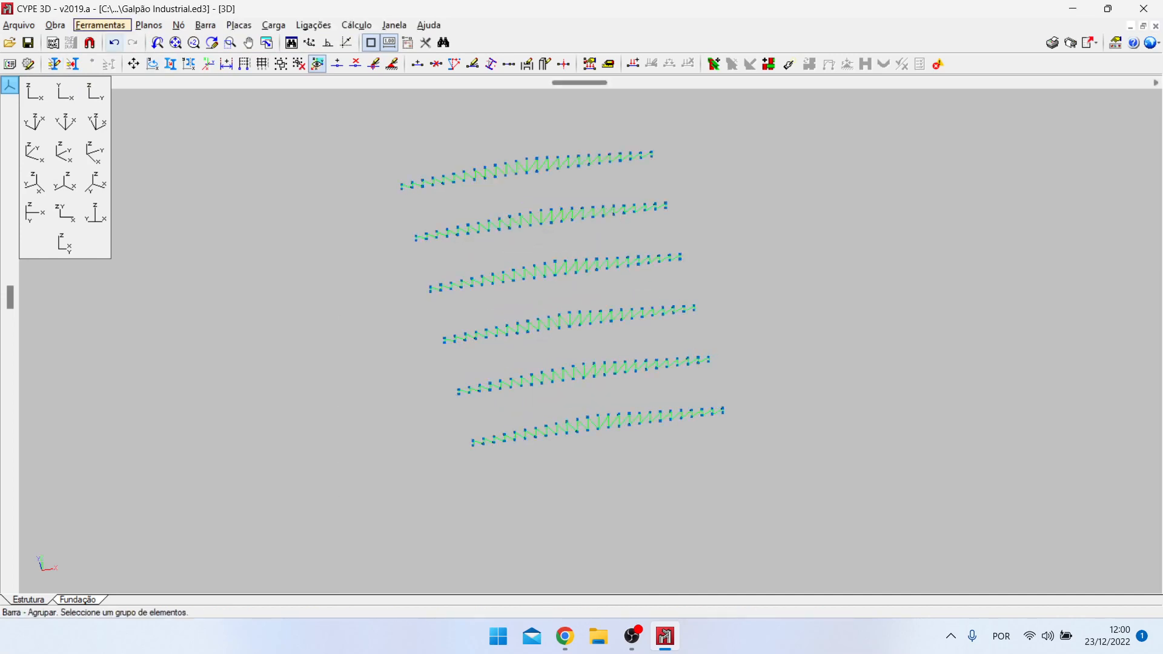
click(108, 26)
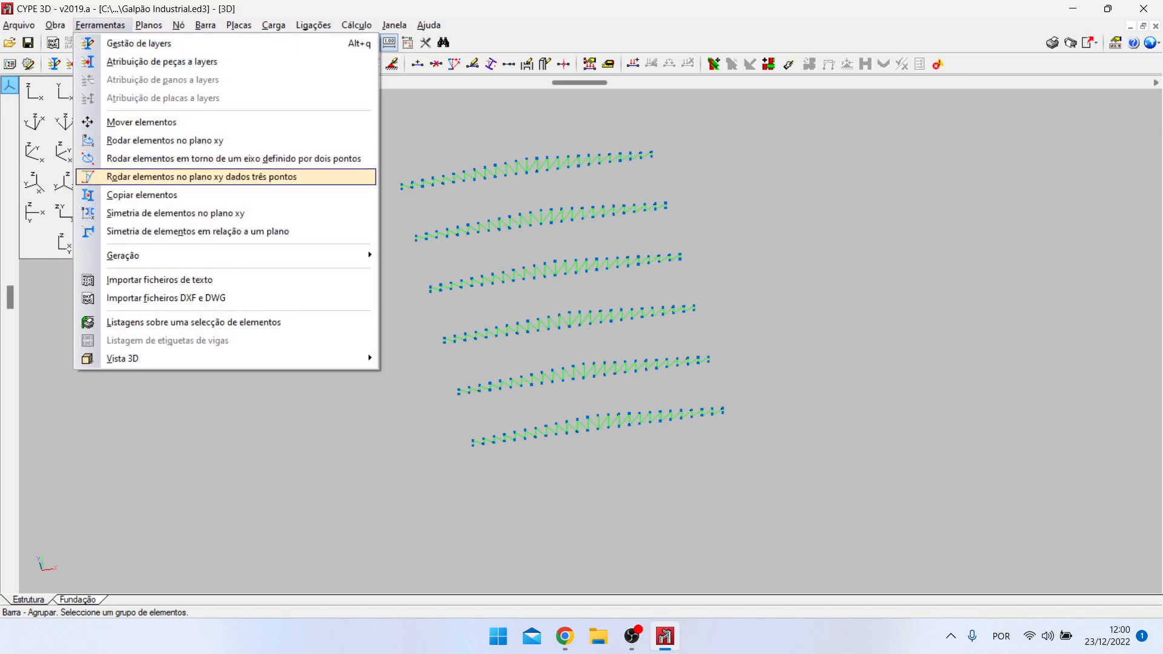
click(451, 25)
scroll(502, 441, up, 1)
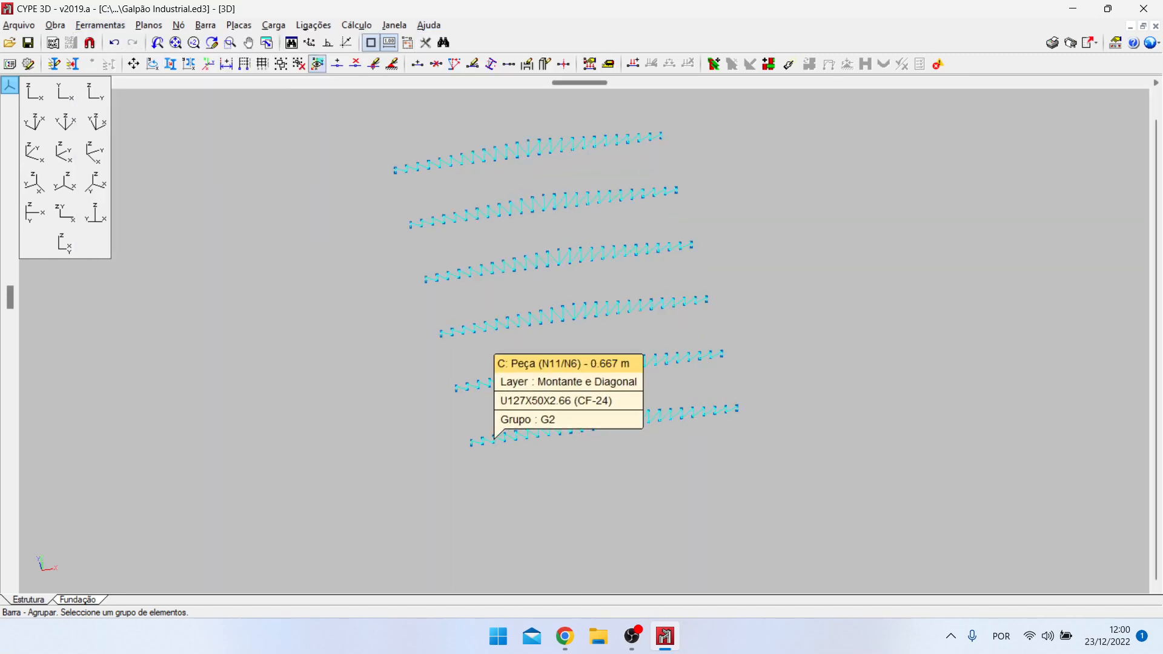
scroll(496, 437, up, 4)
scroll(462, 443, up, 2)
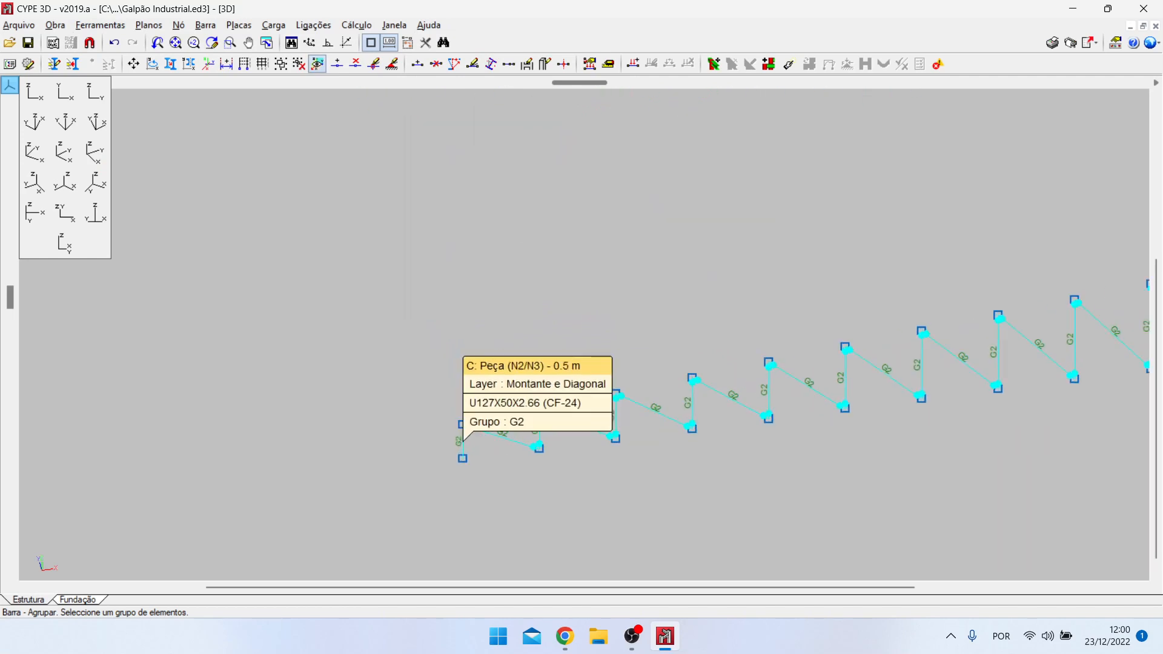
scroll(461, 443, down, 5)
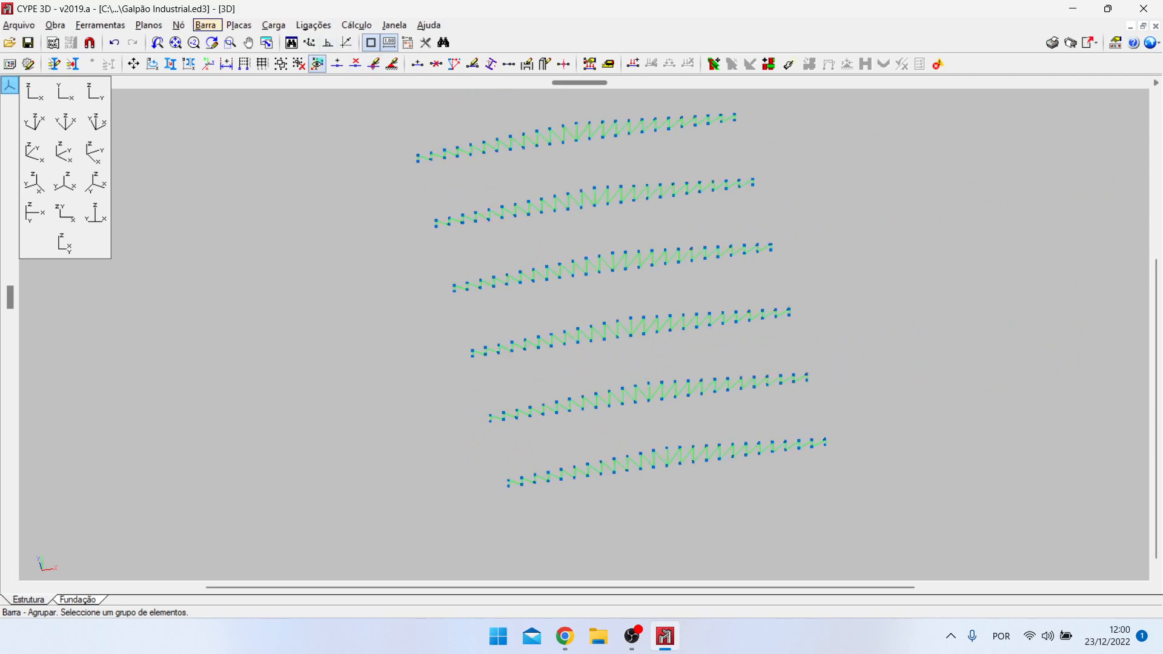
Step: Ungroup the vertical end posts at both ends of all the trusses with Desagrupar, selecting them in the XZ front view
click(206, 25)
click(242, 255)
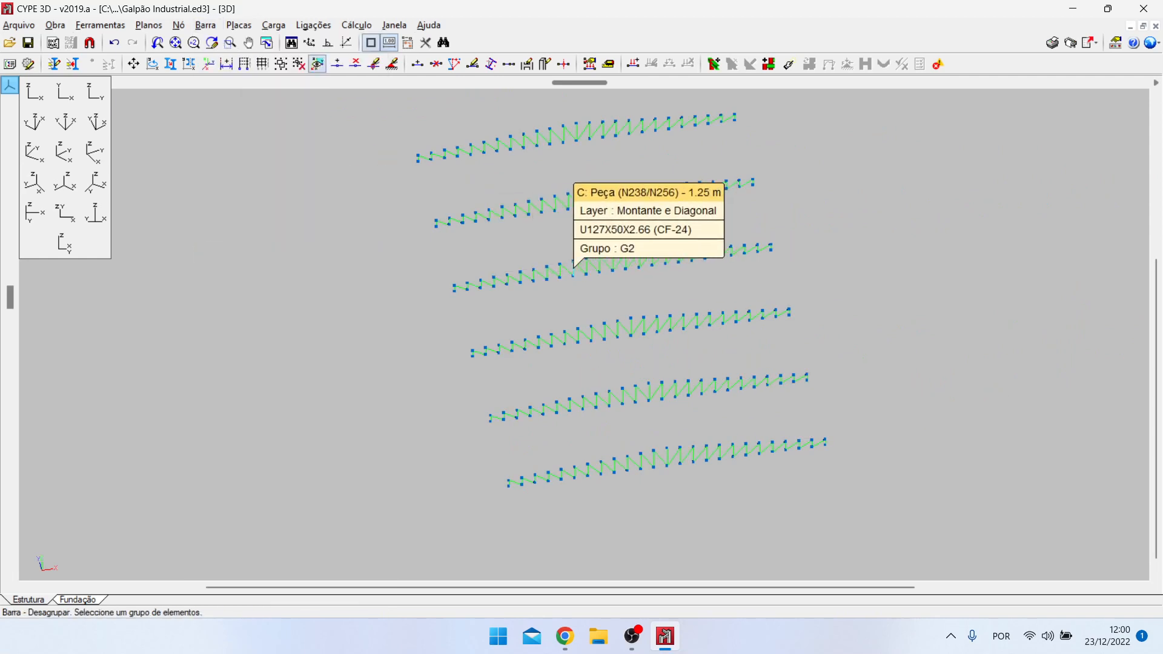
scroll(551, 406, up, 3)
scroll(642, 273, down, 3)
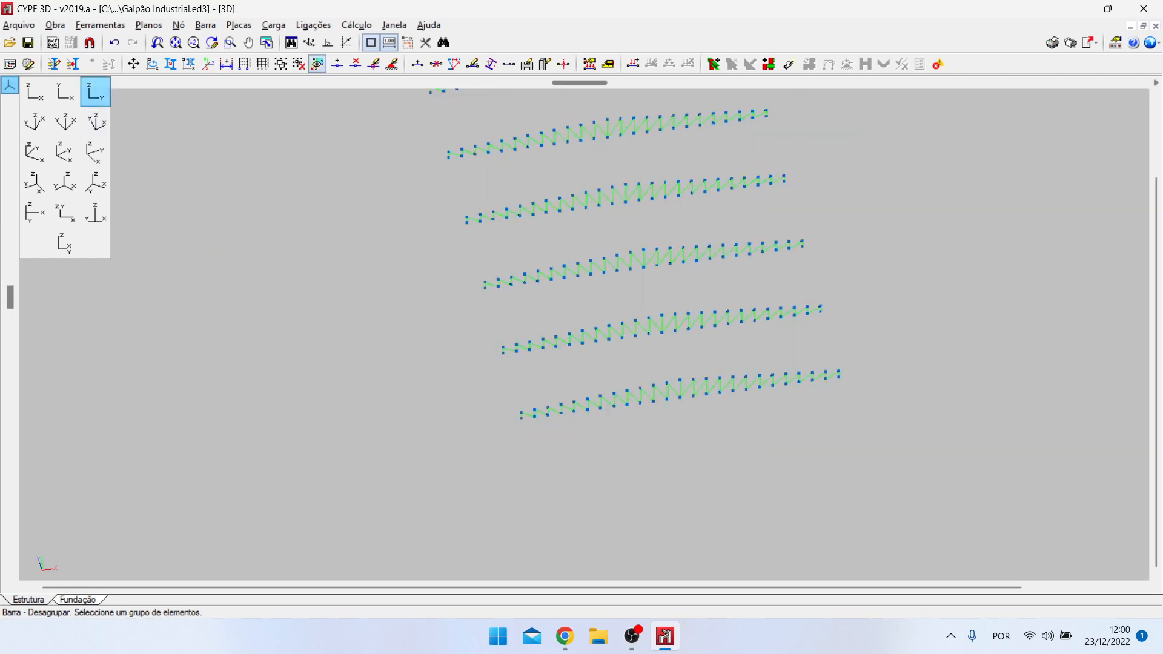
click(96, 92)
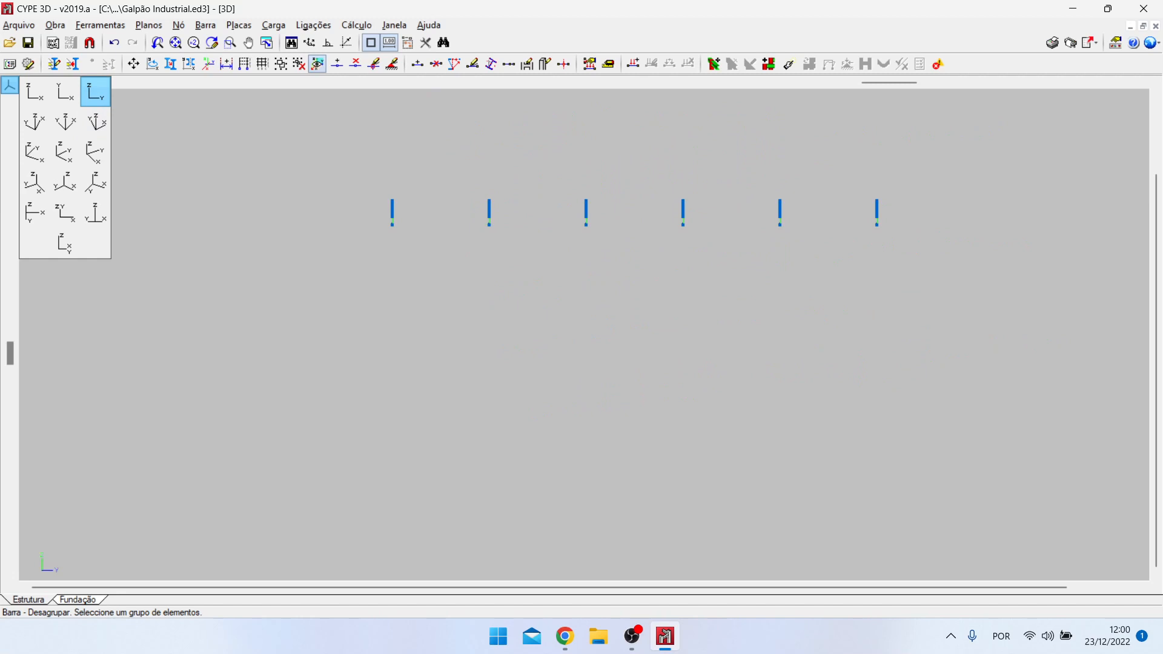
click(65, 92)
click(35, 91)
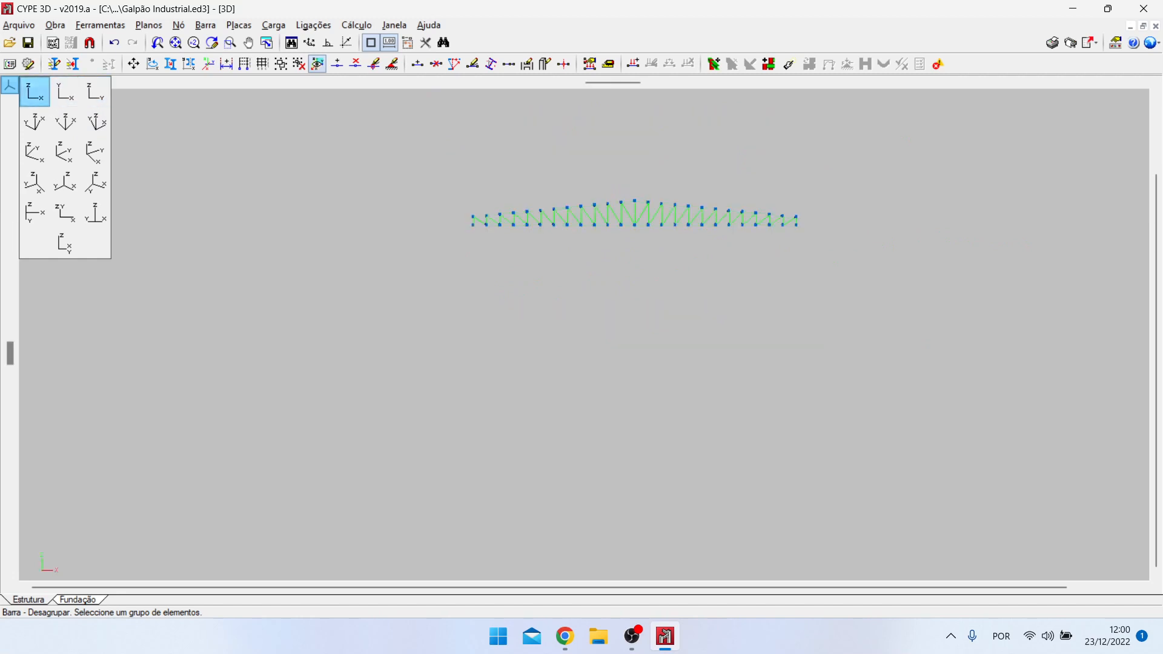
scroll(467, 212, up, 8)
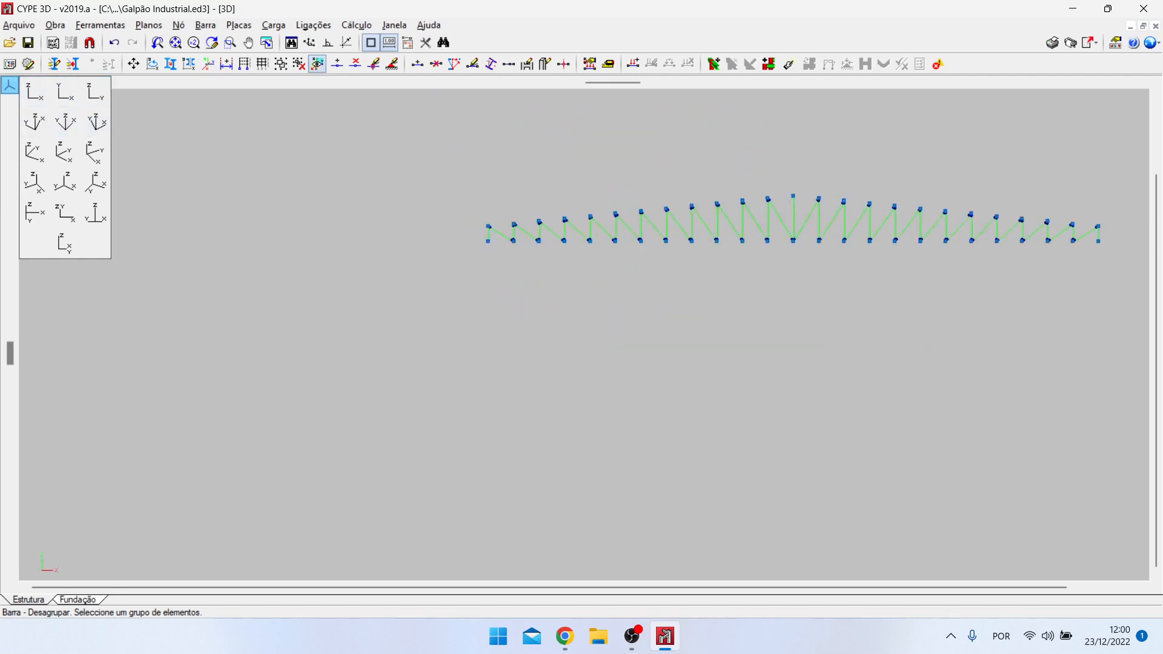
drag(466, 198, 520, 325)
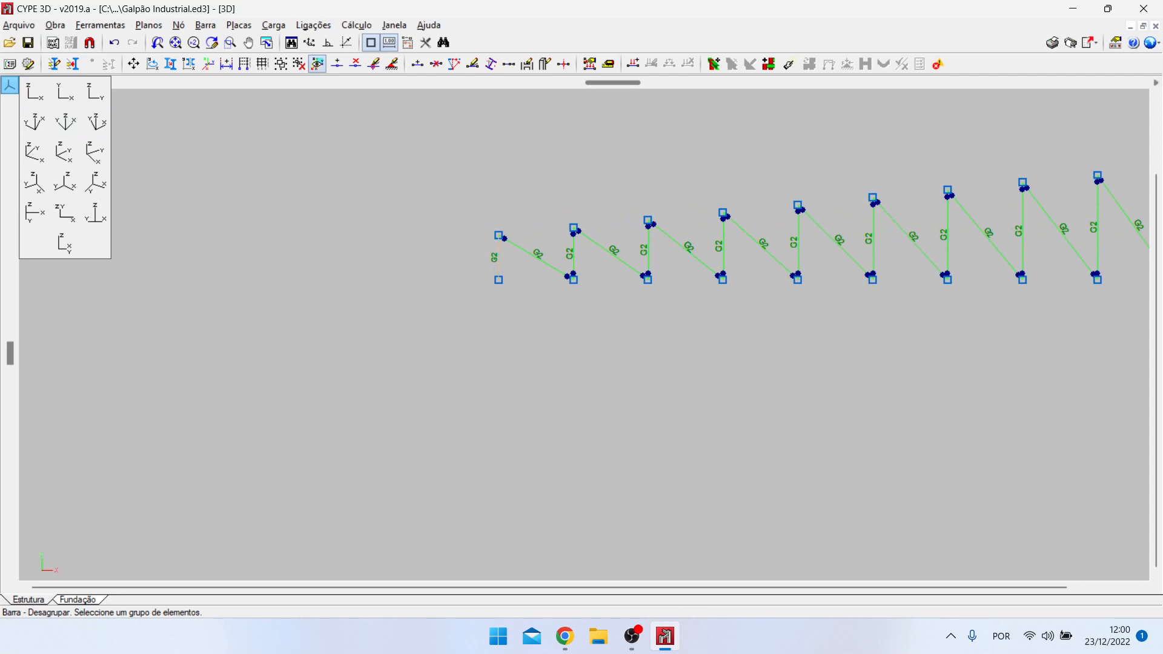
scroll(261, 341, down, 7)
scroll(664, 324, up, 2)
scroll(638, 318, up, 2)
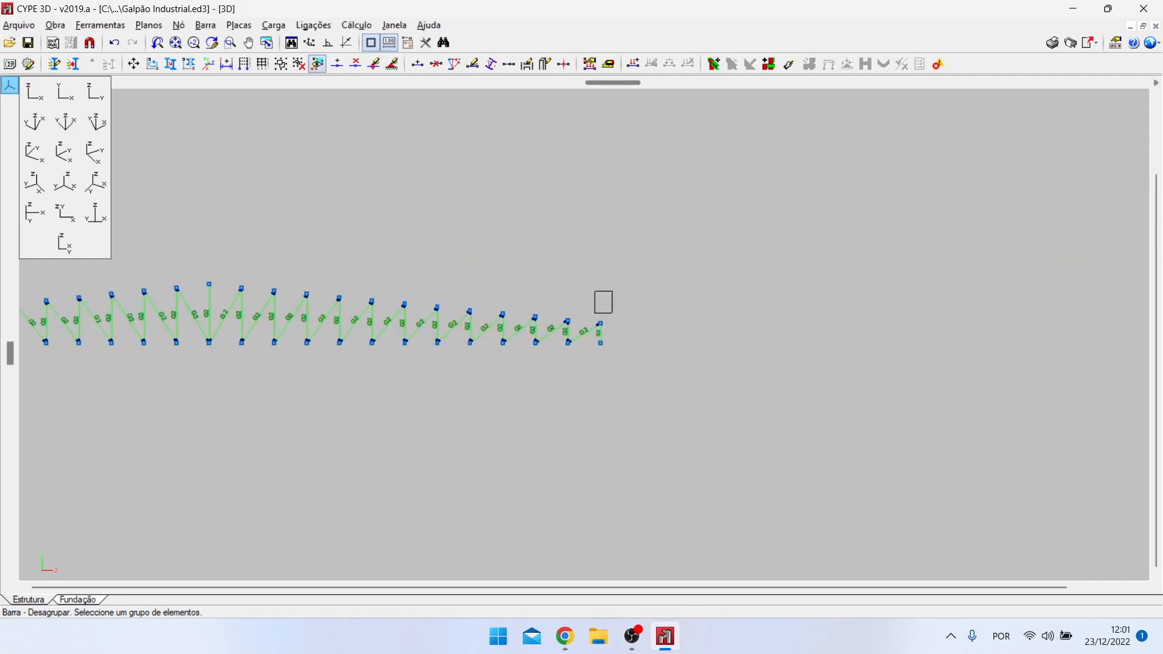
click(95, 122)
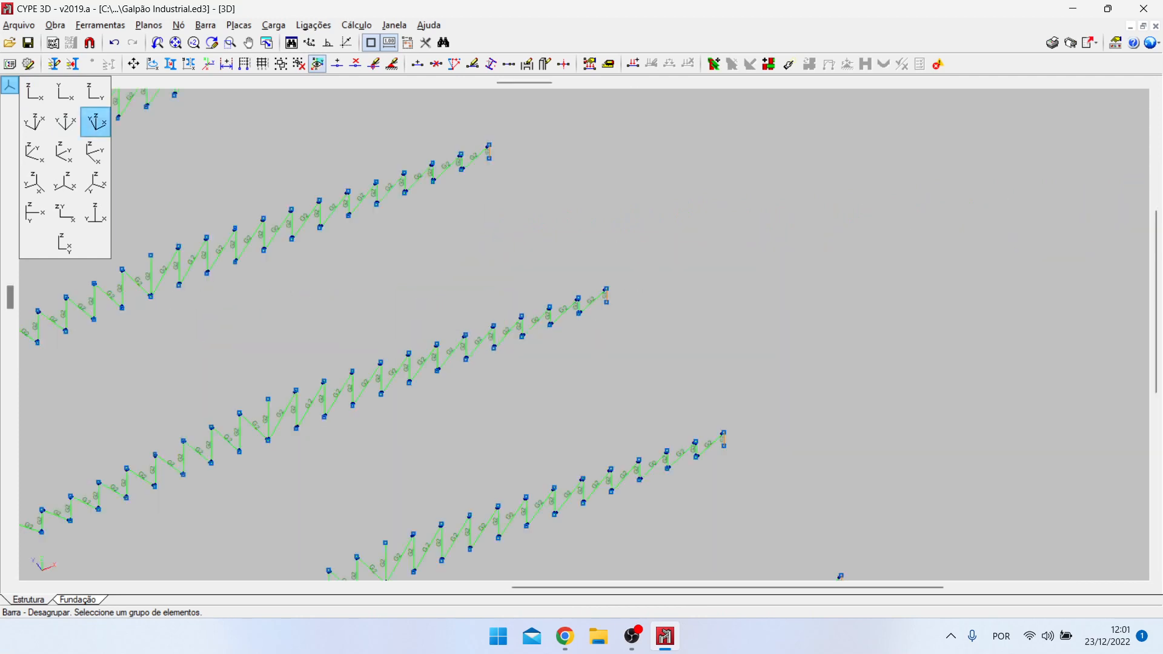
scroll(655, 233, down, 2)
right_click(655, 234)
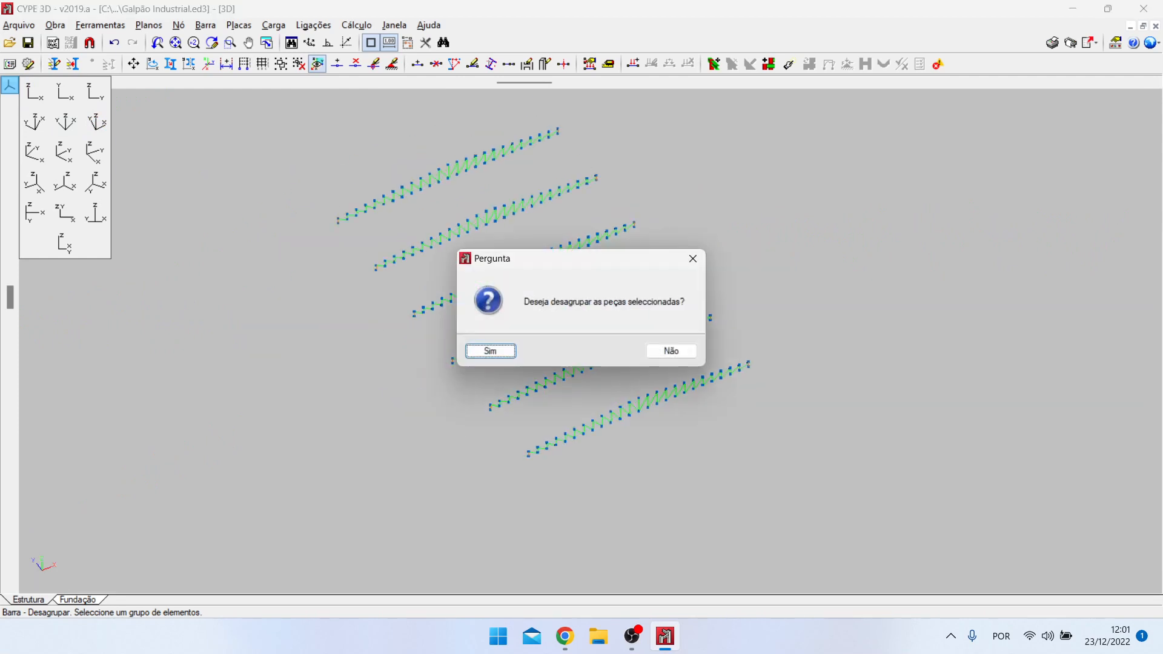
click(491, 352)
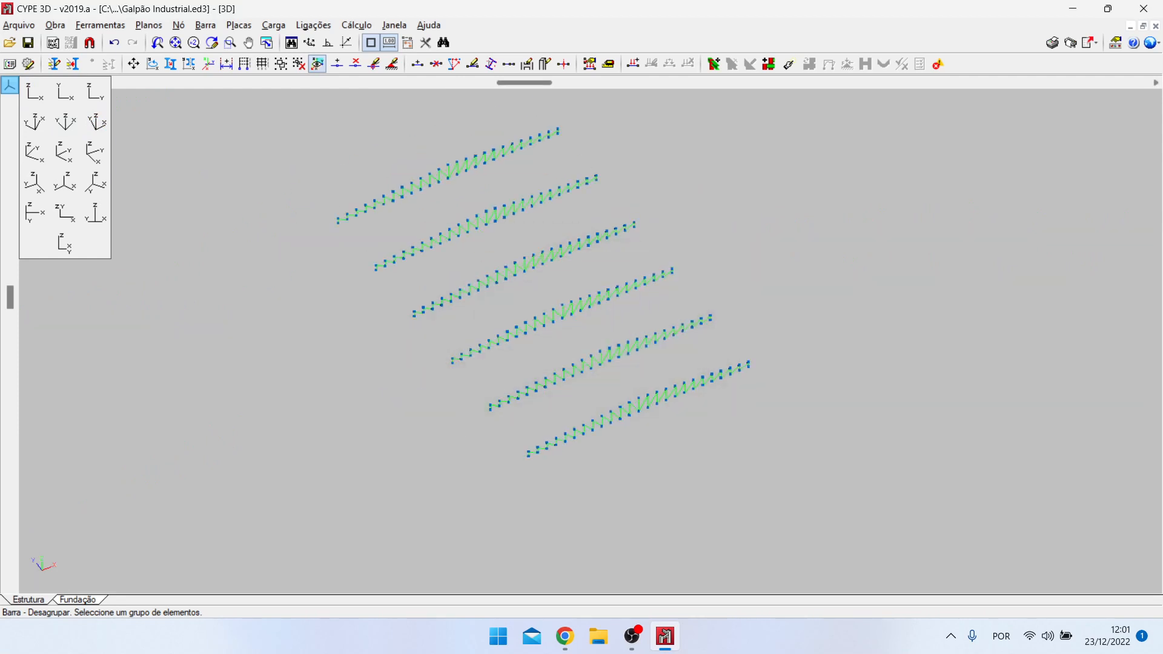
Step: Group the vertical end posts at both ends of all the trusses separately with Agrupar and check their group against the other web bars
click(65, 92)
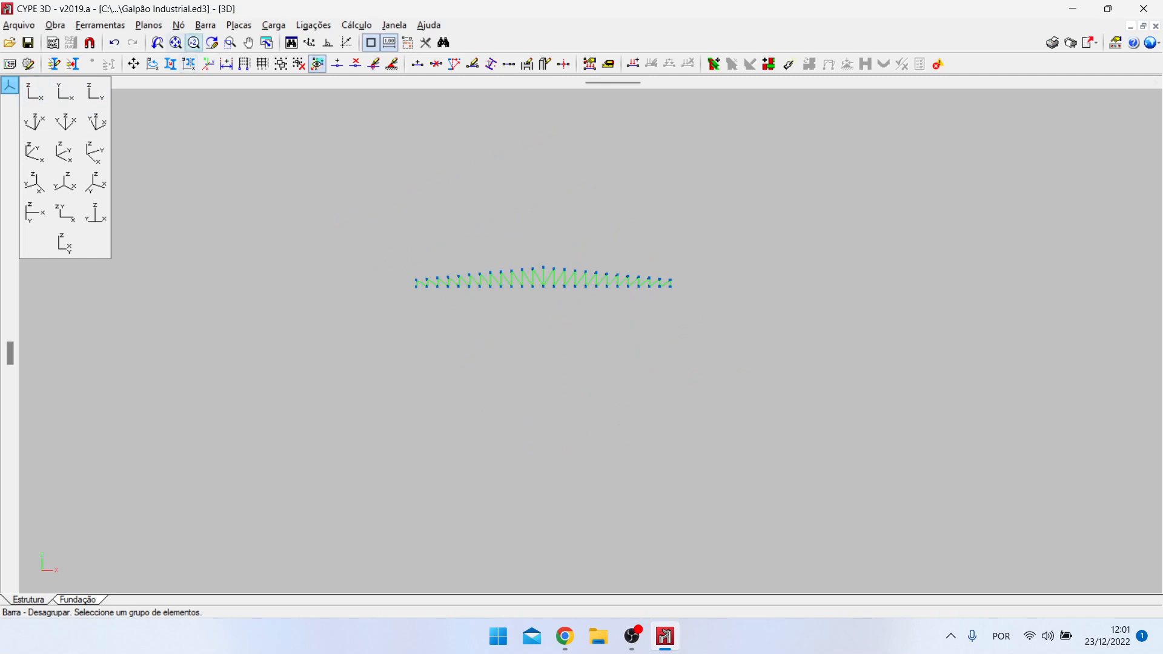
click(205, 25)
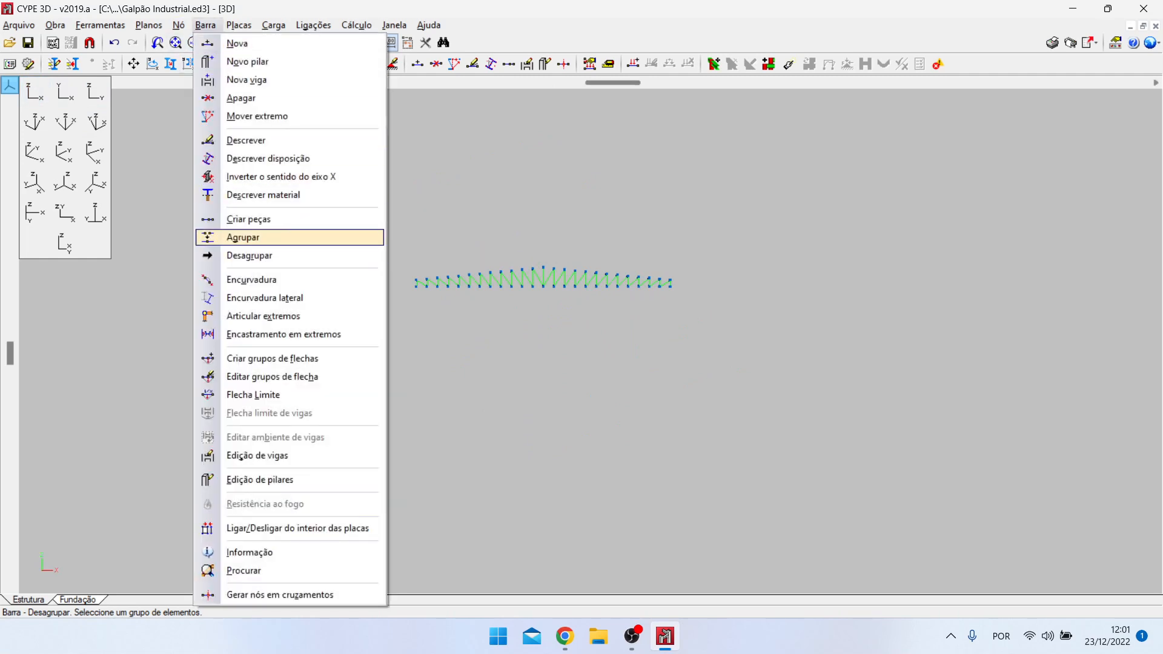
click(242, 236)
scroll(430, 284, up, 6)
drag(344, 235, 390, 310)
scroll(248, 348, down, 3)
scroll(1030, 297, up, 2)
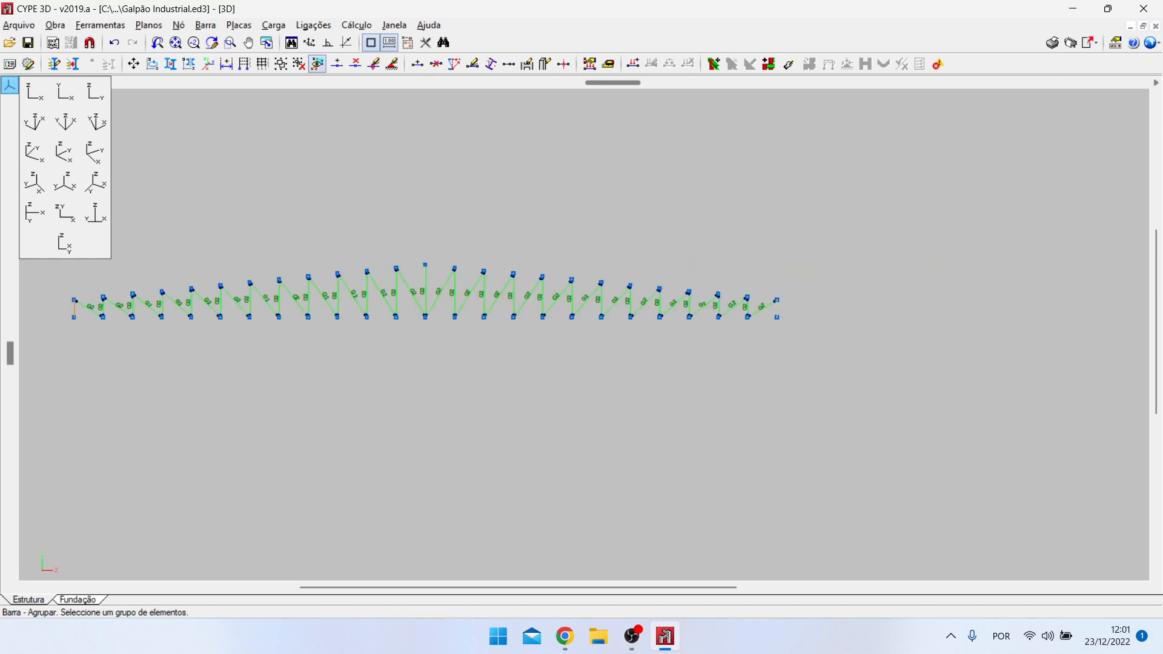
click(95, 122)
scroll(715, 276, down, 3)
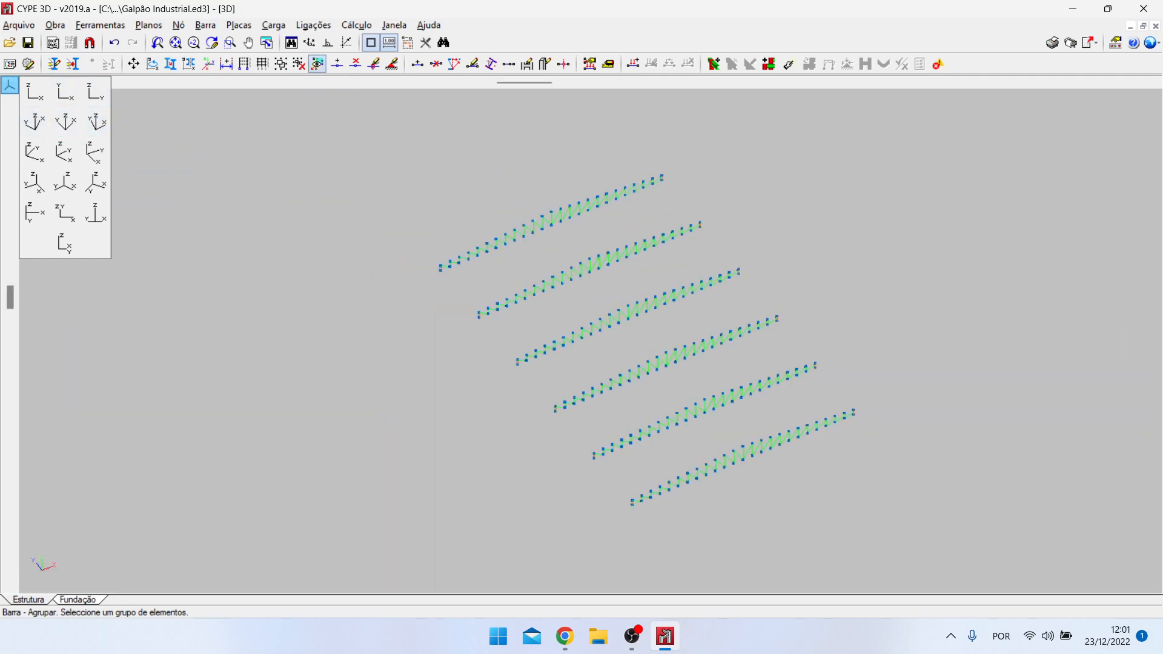
right_click(715, 276)
click(497, 351)
scroll(559, 471, up, 3)
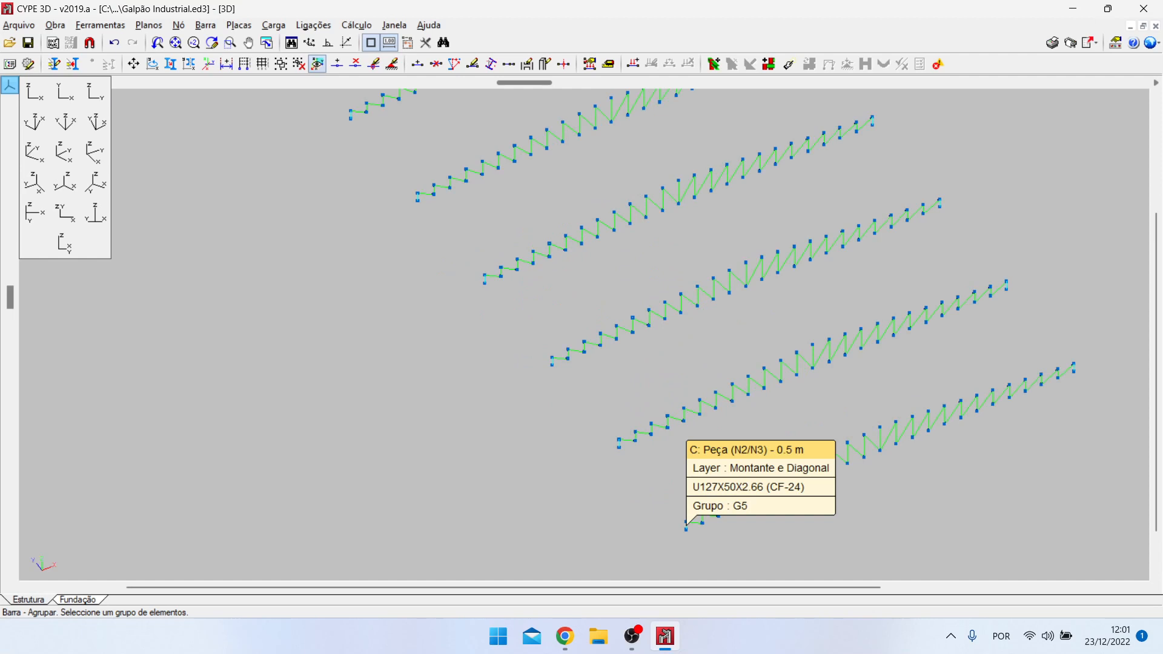
scroll(686, 526, down, 4)
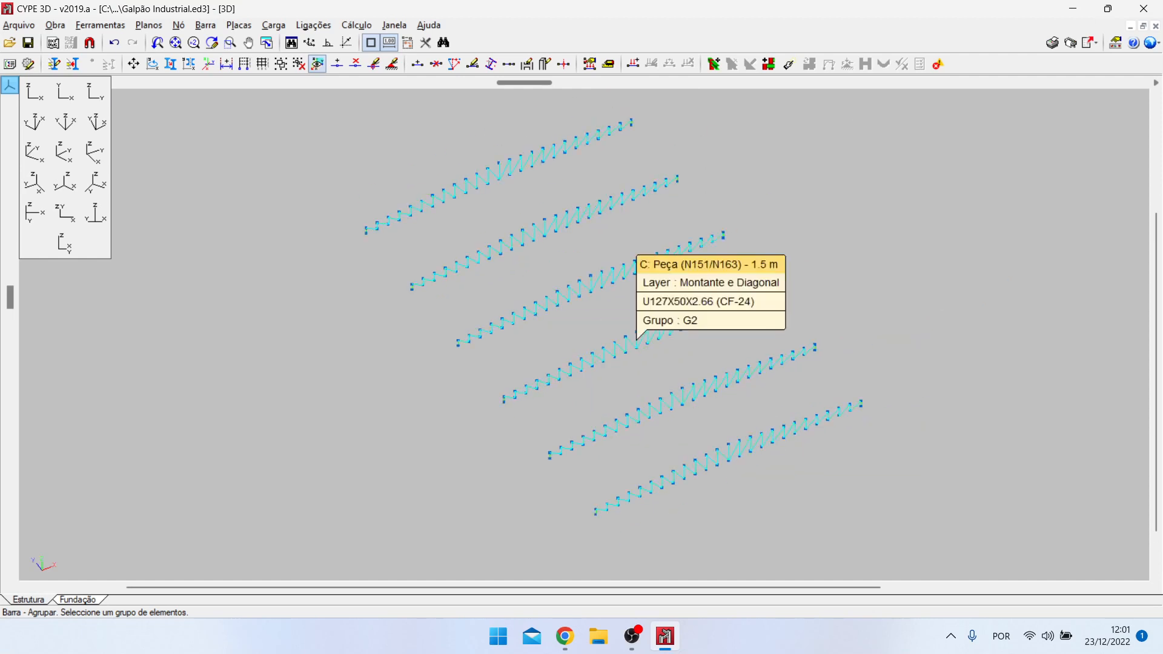
Step: Show only the Terça de Cobertura layer and make it the active layer
click(100, 25)
click(117, 44)
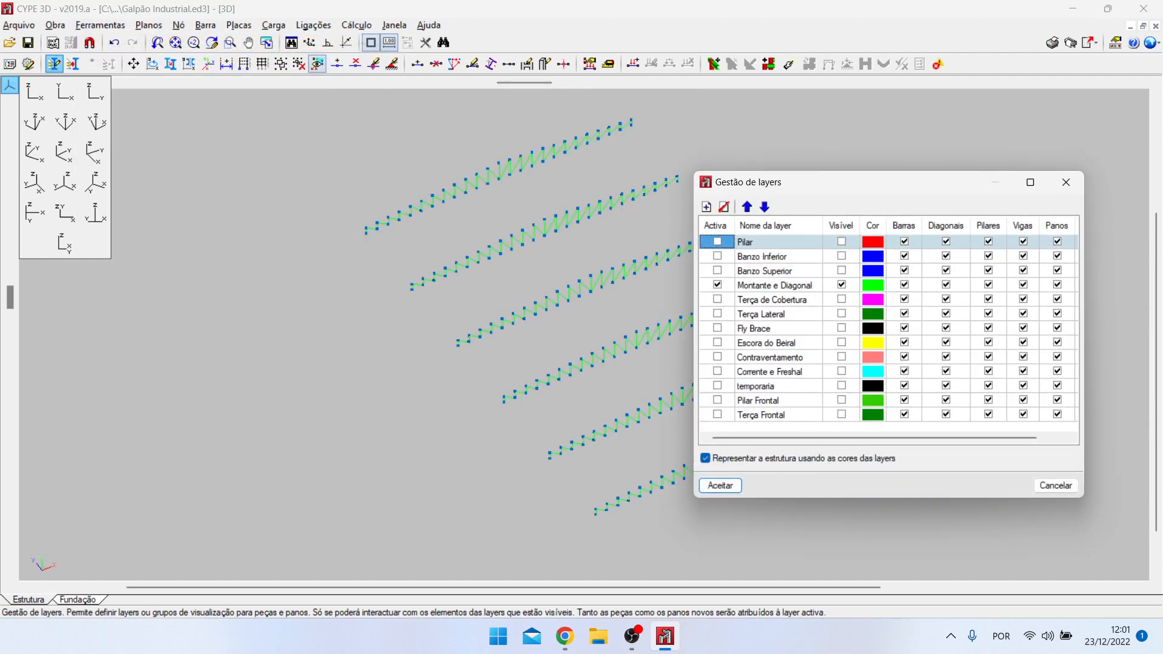
click(842, 299)
click(717, 300)
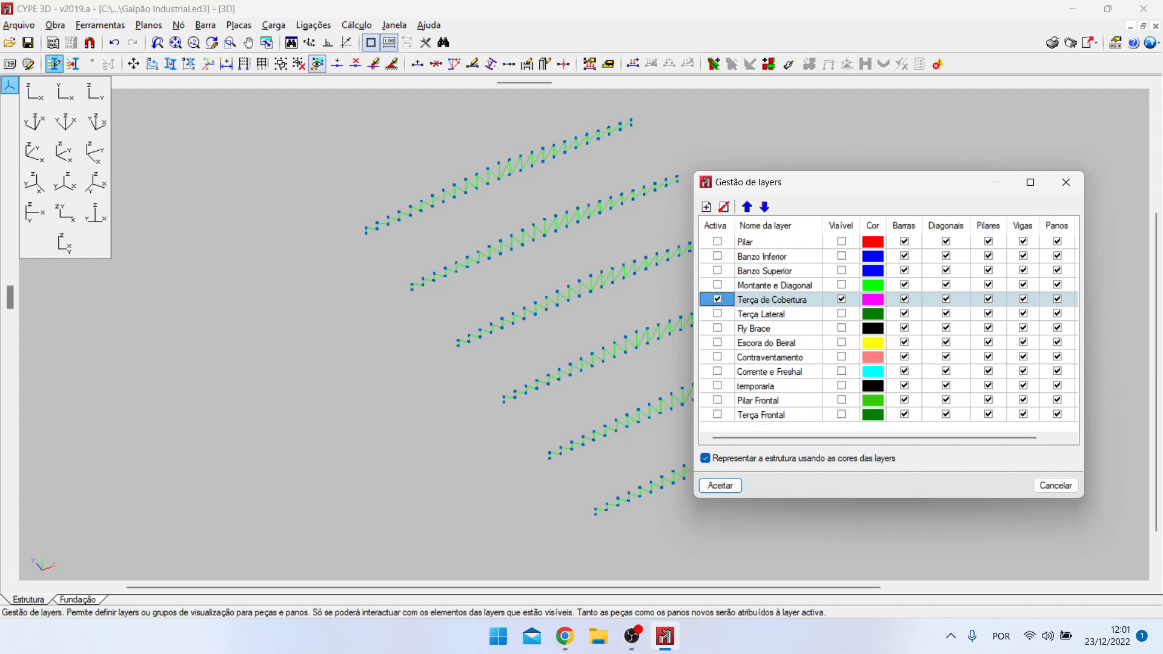
key(Return)
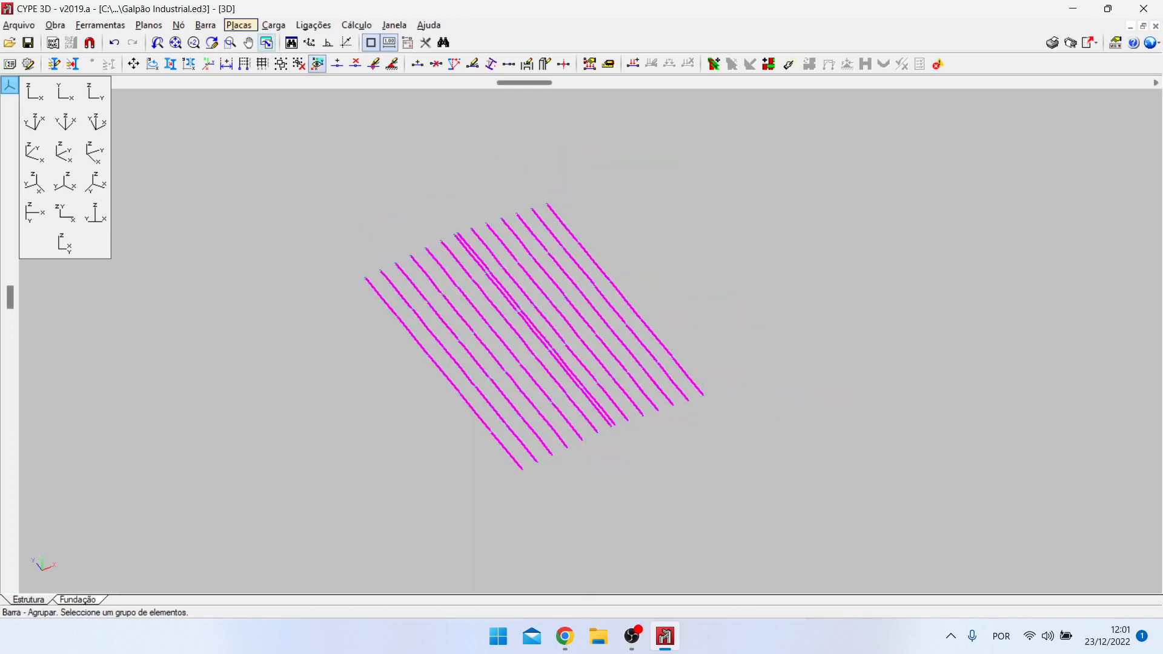
Step: Group all the roof purlins of the Terça de Cobertura layer with Agrupar
click(206, 25)
click(233, 236)
click(290, 134)
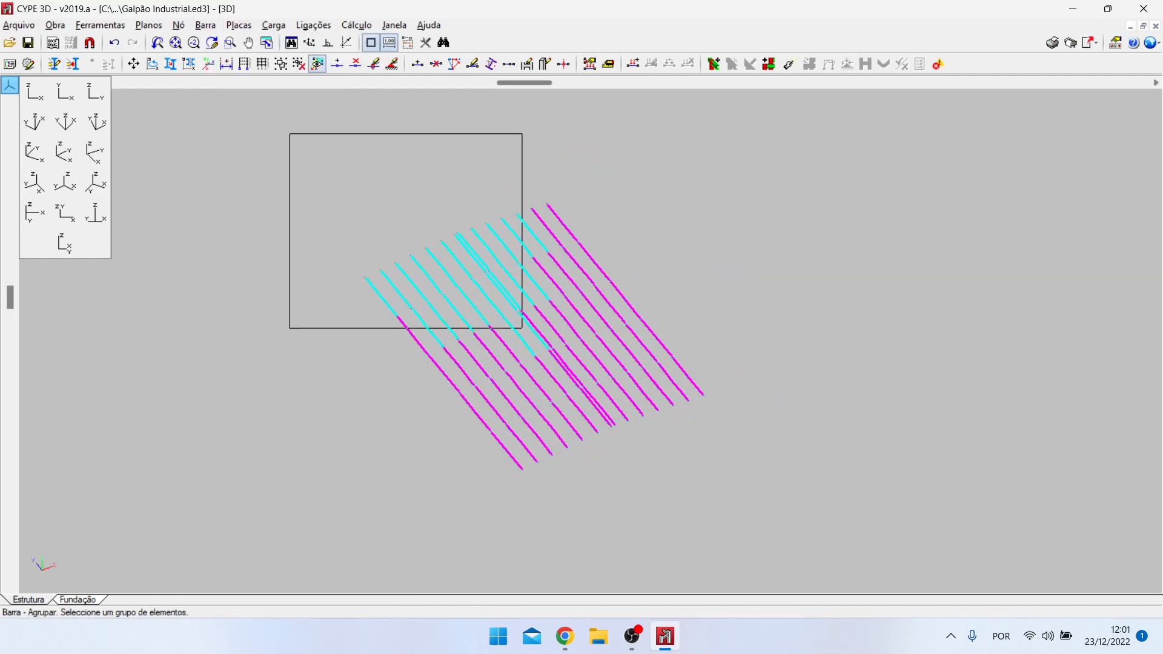
click(827, 519)
click(498, 351)
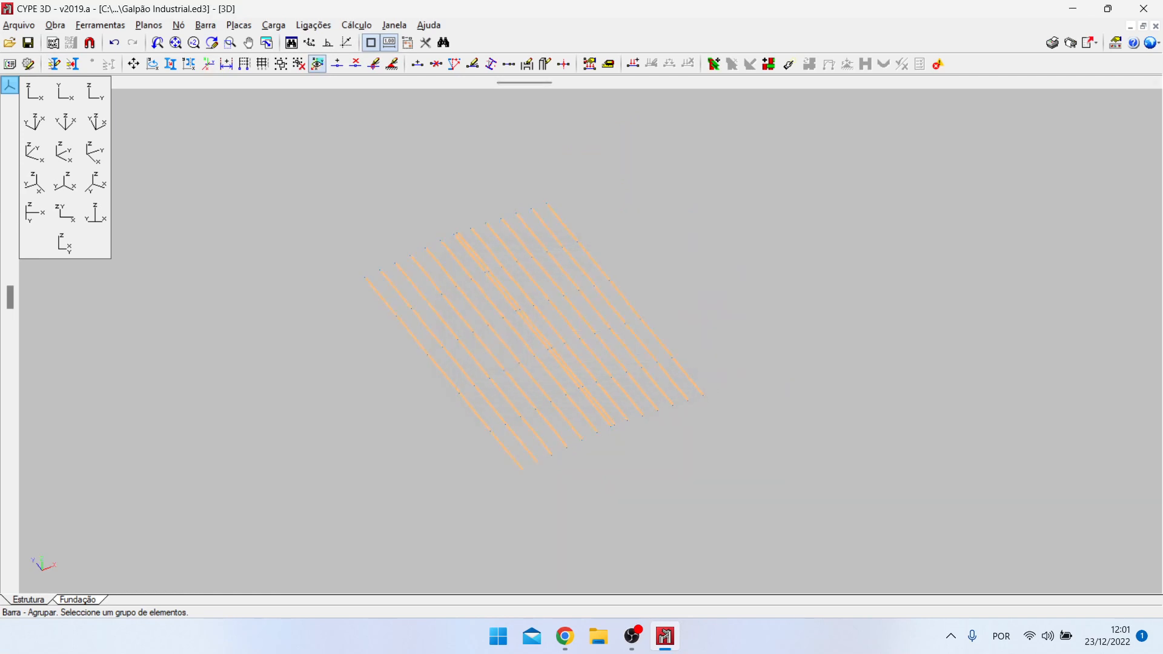
Step: Hide the Terça de Cobertura layer, show only Terça Lateral and make it the active layer
click(149, 25)
mouse_move(101, 25)
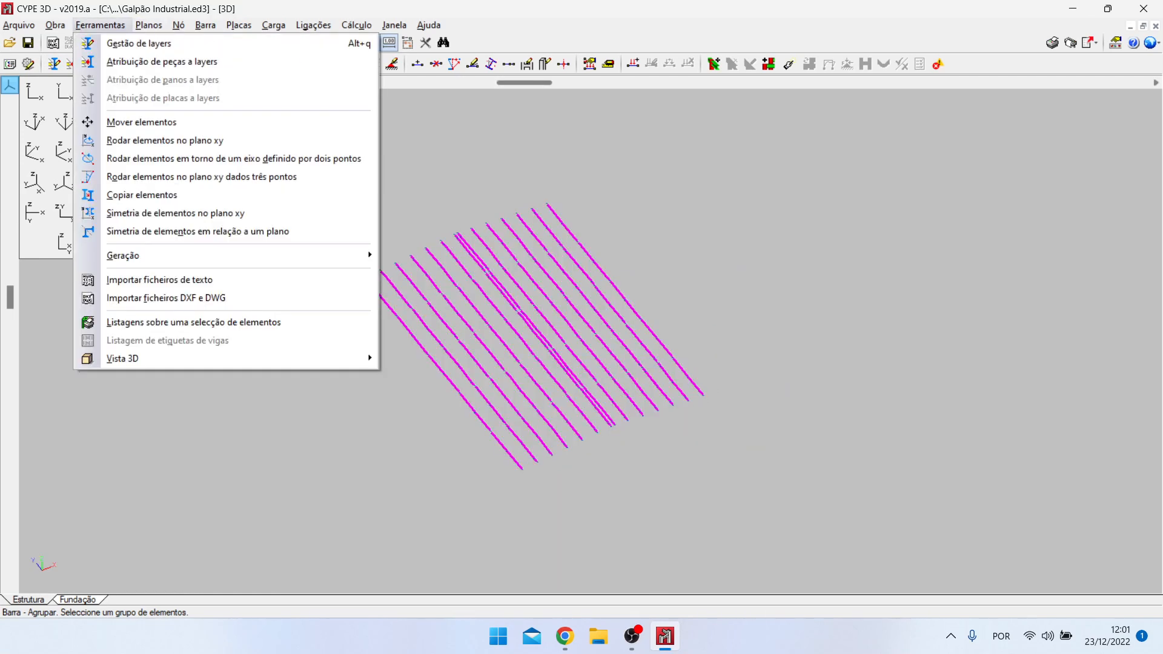
click(139, 43)
click(842, 299)
click(842, 314)
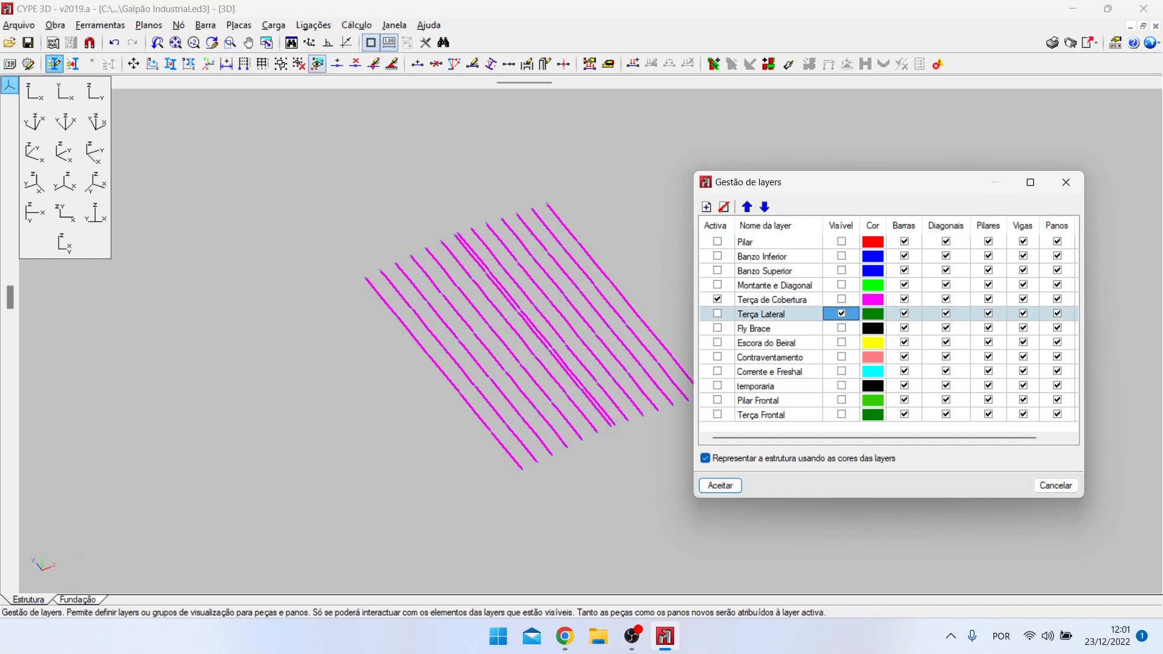
click(718, 314)
click(720, 486)
Step: Group all the side-wall purlins of the Terça Lateral layer
click(246, 148)
click(890, 537)
right_click(889, 536)
click(497, 352)
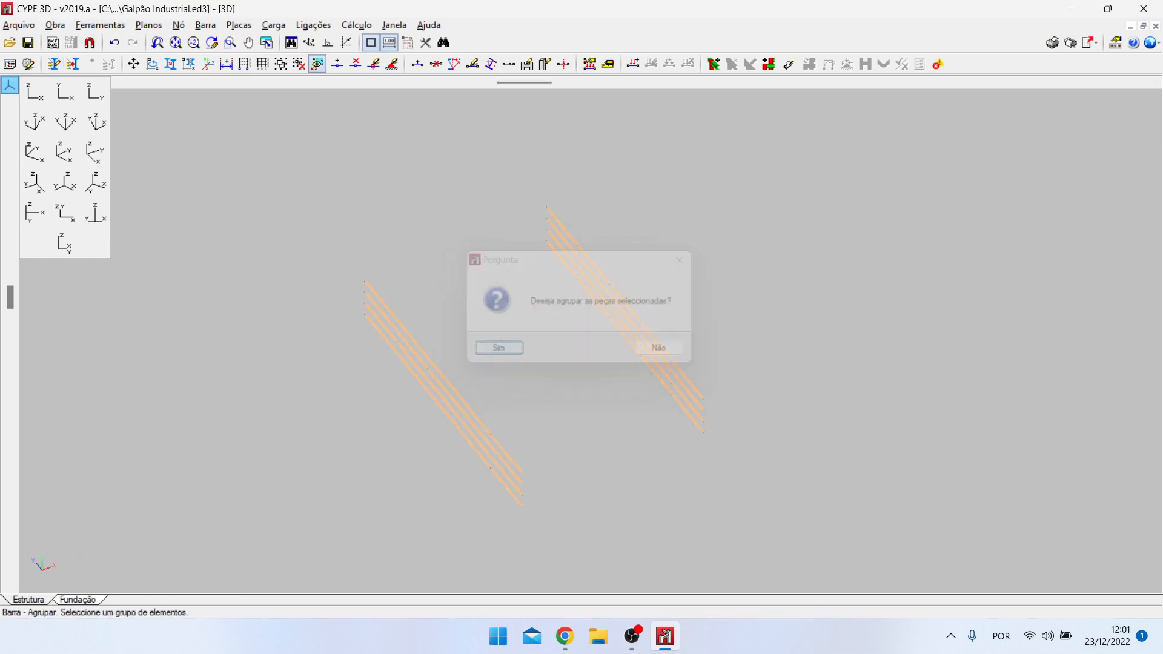
Step: Hide the Terça Lateral layer, show only Fly Brace and make it the active layer
click(100, 26)
click(137, 43)
click(842, 314)
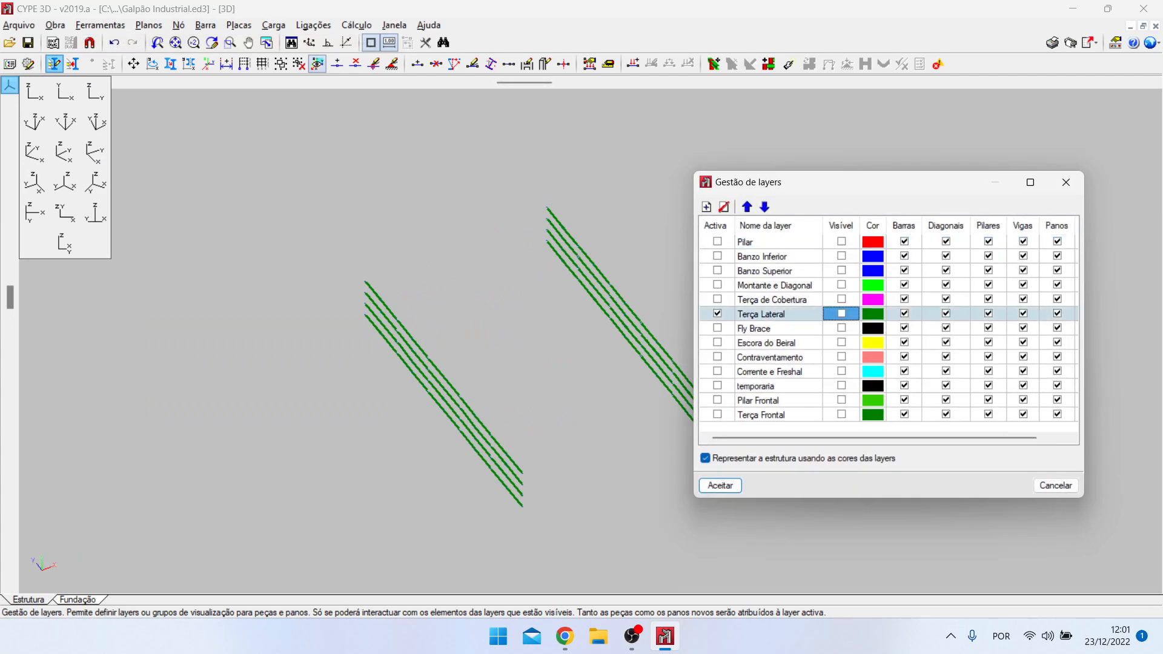
click(842, 328)
click(717, 328)
click(721, 486)
Step: Group all the bars of the Fly Brace layer
click(291, 164)
click(906, 550)
click(496, 350)
Step: Hide the Fly Brace layer, show only Escora do Beiral and make it the active layer
click(100, 25)
click(137, 43)
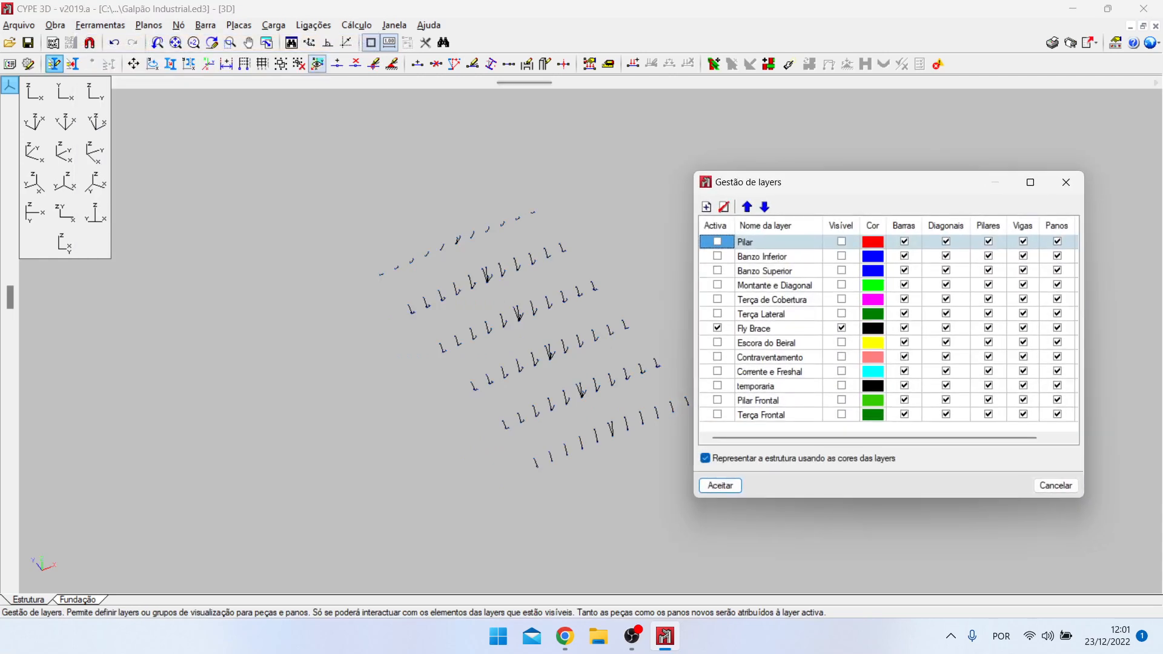
click(842, 329)
click(842, 343)
click(718, 343)
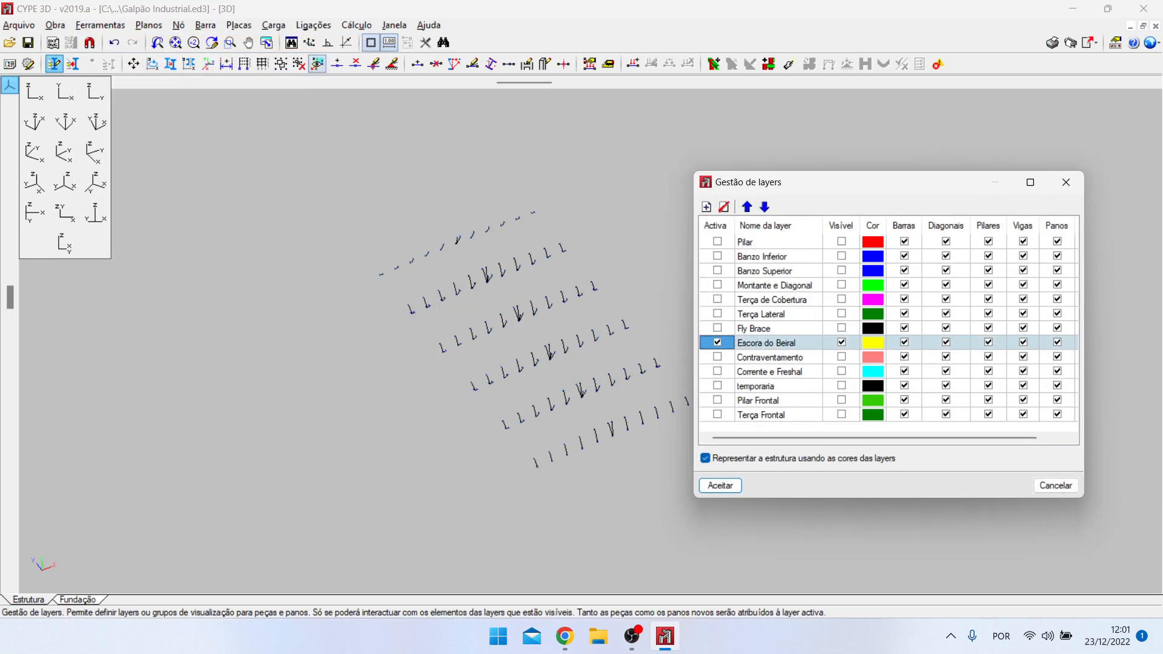
click(720, 486)
Step: Group all the eave struts of the Escora do Beiral layer
click(304, 157)
click(843, 486)
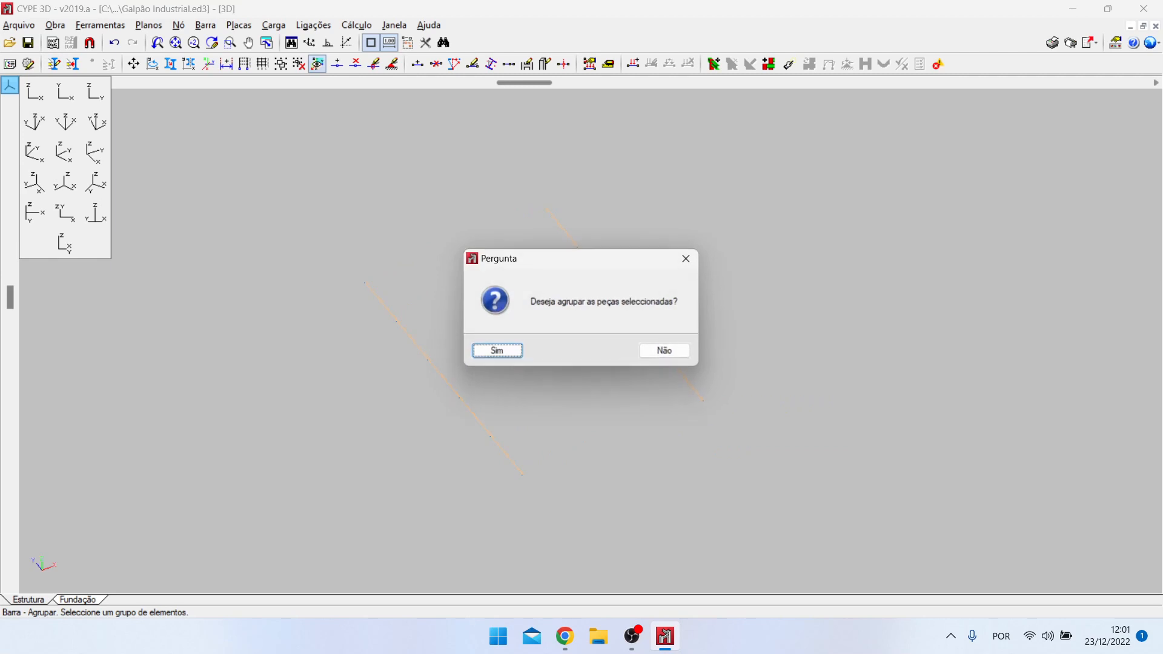
click(498, 351)
Step: Hide the Escora do Beiral layer, show only Contraventamento and make it the active layer
click(100, 26)
click(133, 43)
click(841, 343)
click(842, 357)
click(717, 357)
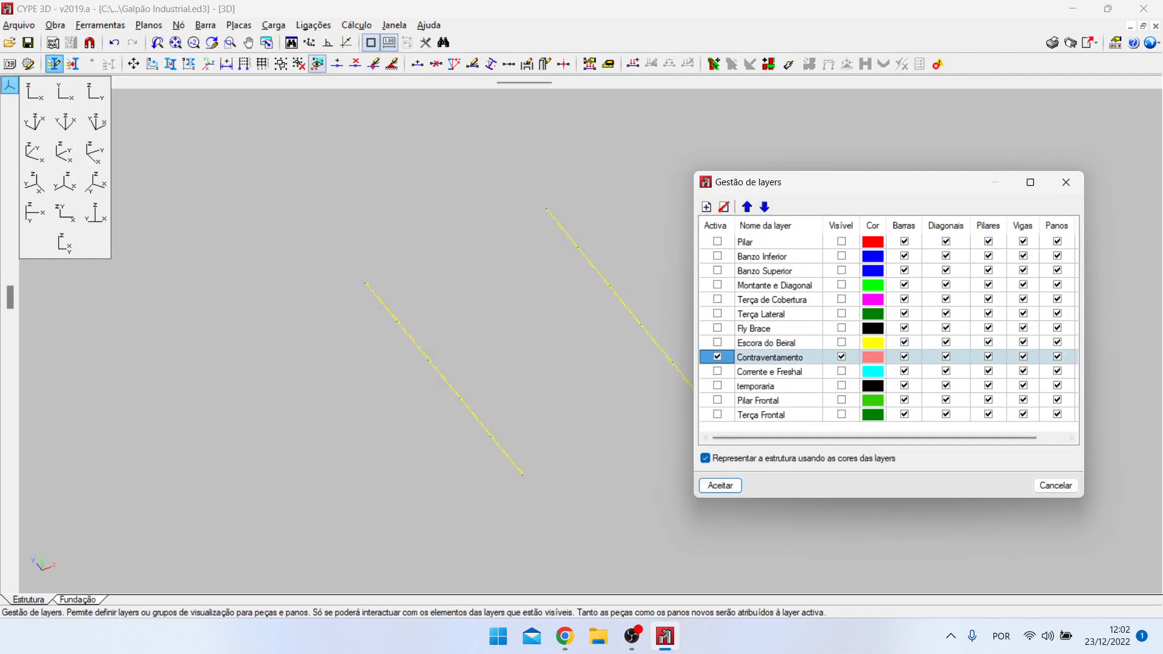
click(721, 486)
Step: Group all the bracing bars of the Contraventamento layer
click(303, 180)
click(911, 527)
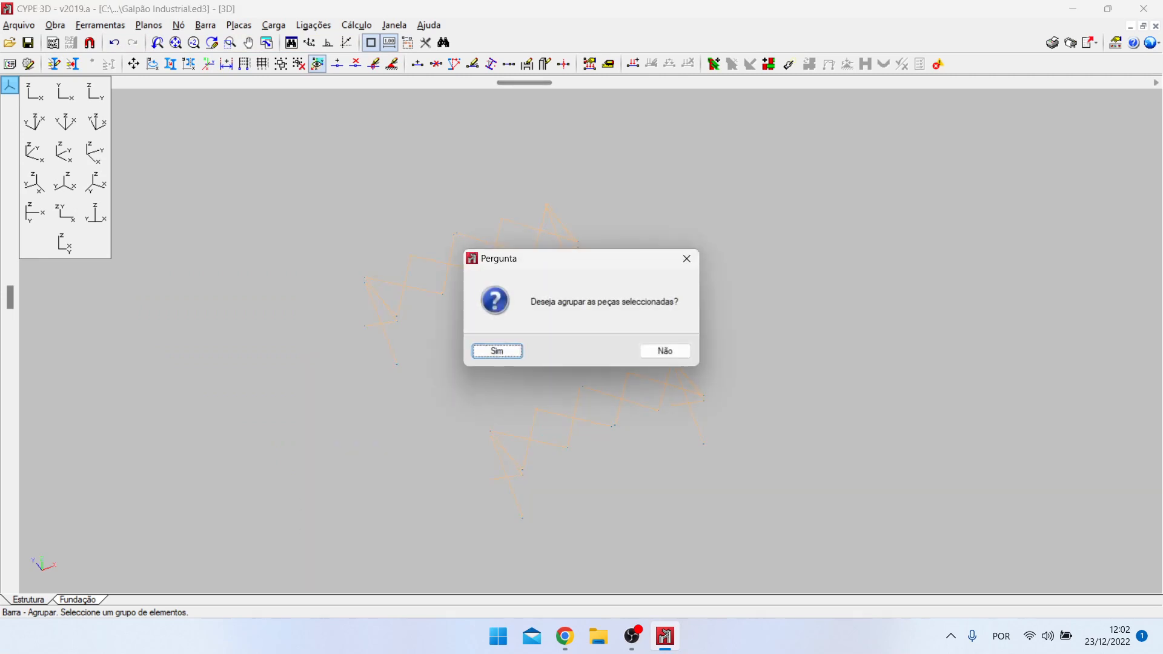
click(497, 351)
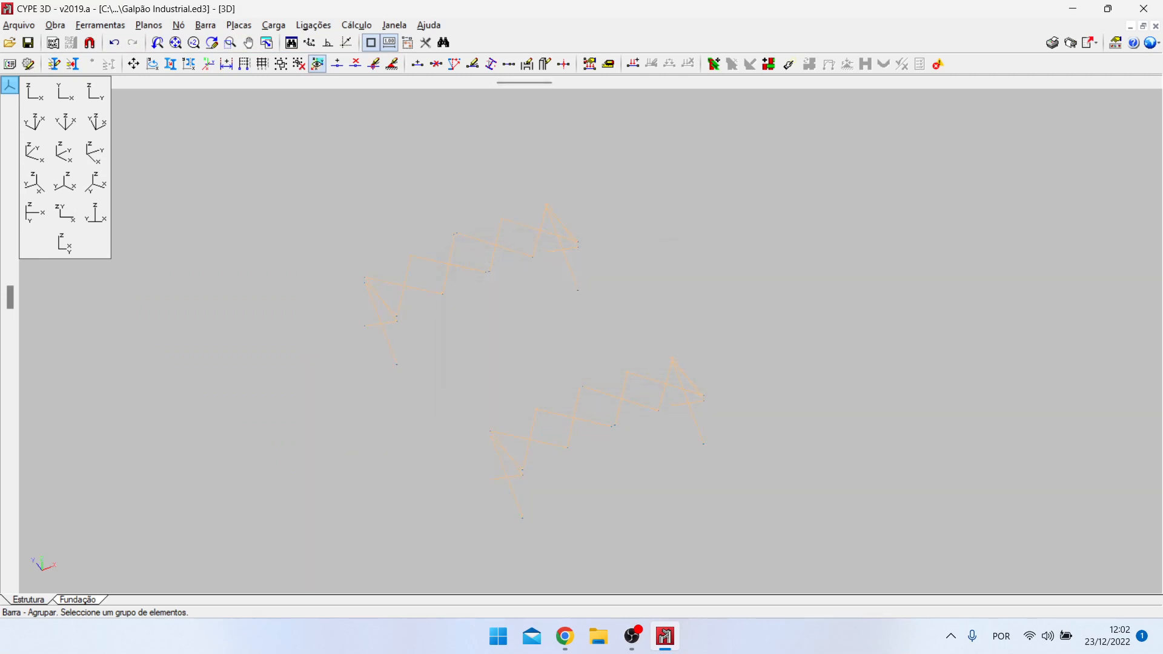
Step: Hide the Contraventamento layer, show only Corrente e Freshal and make it the active layer
click(100, 25)
click(133, 42)
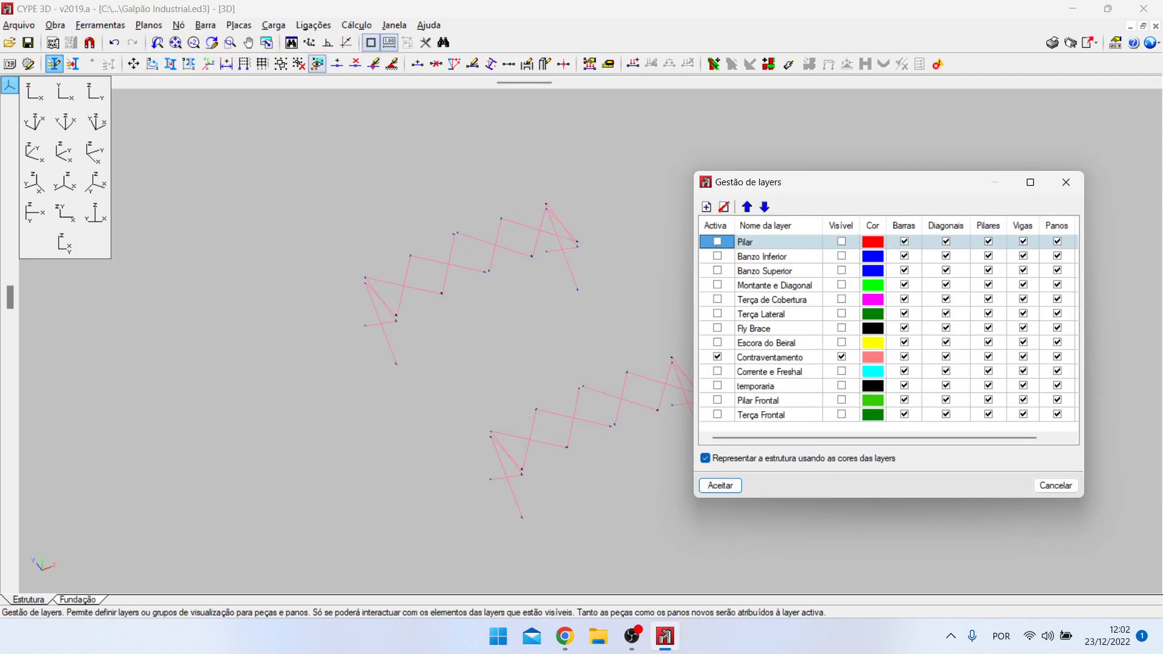
click(841, 358)
click(842, 371)
click(717, 372)
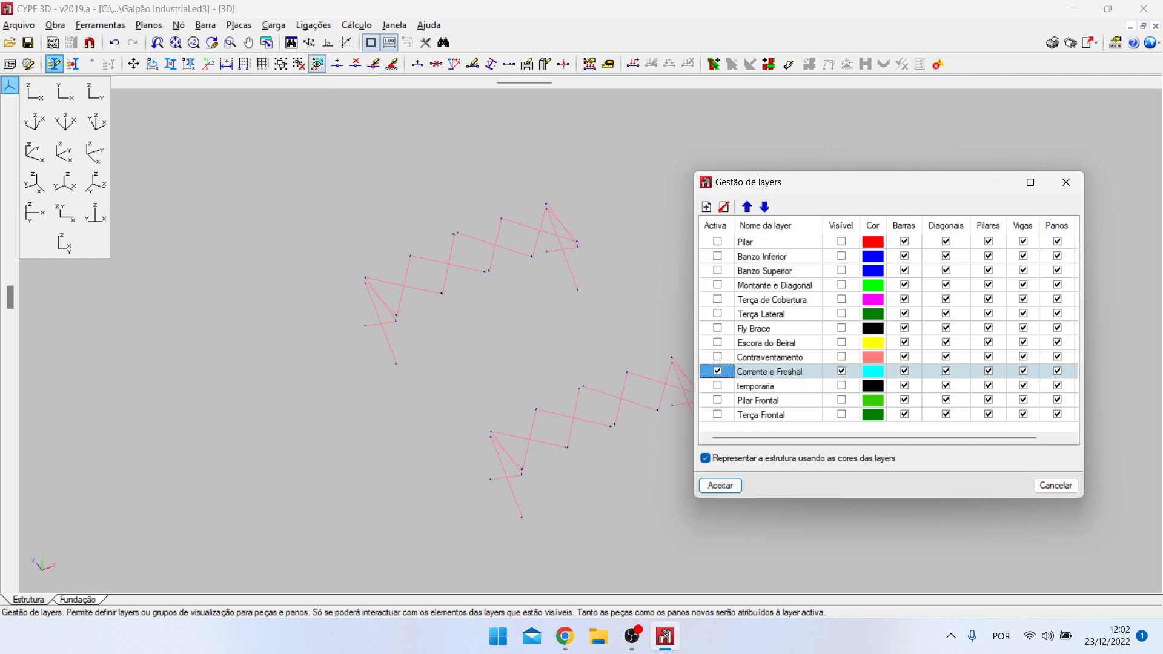
key(Return)
Step: Cancel grouping all the Corrente e Freshal bars at once and examine the profiles assigned to the individual members
drag(284, 135, 936, 584)
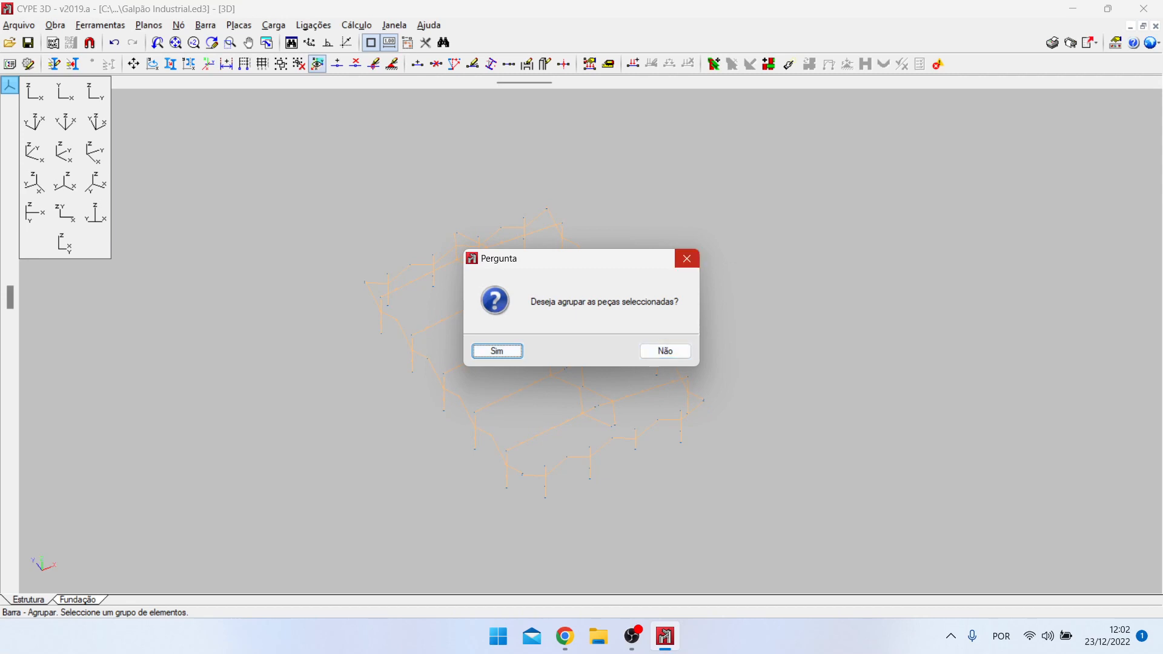
click(687, 258)
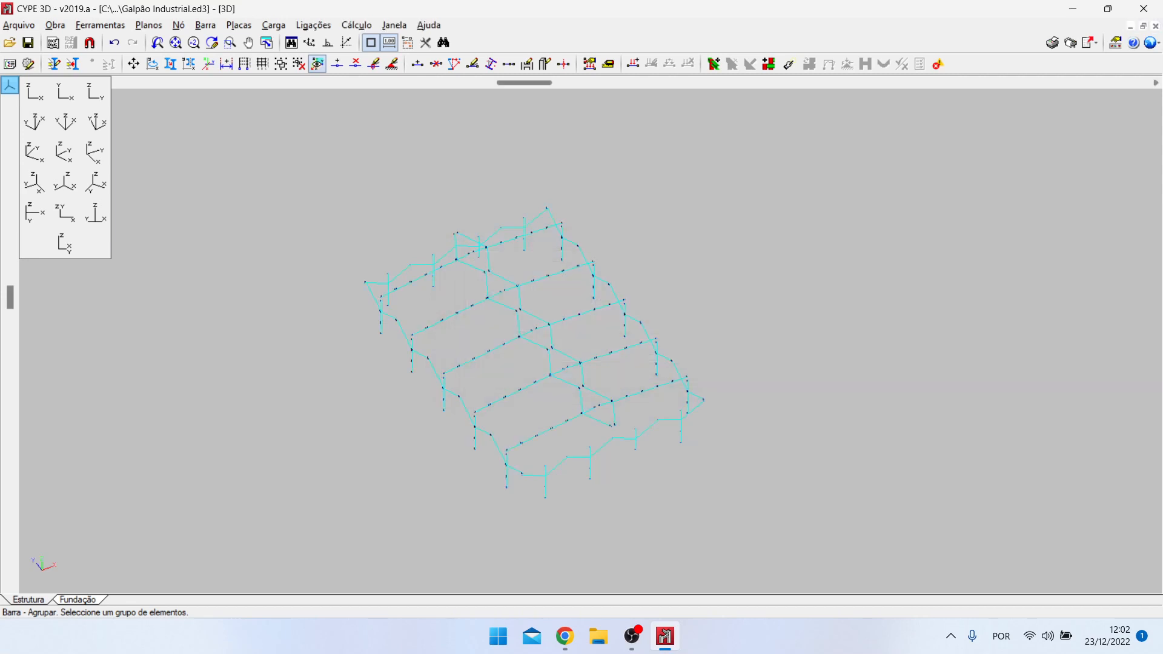
scroll(449, 382, up, 3)
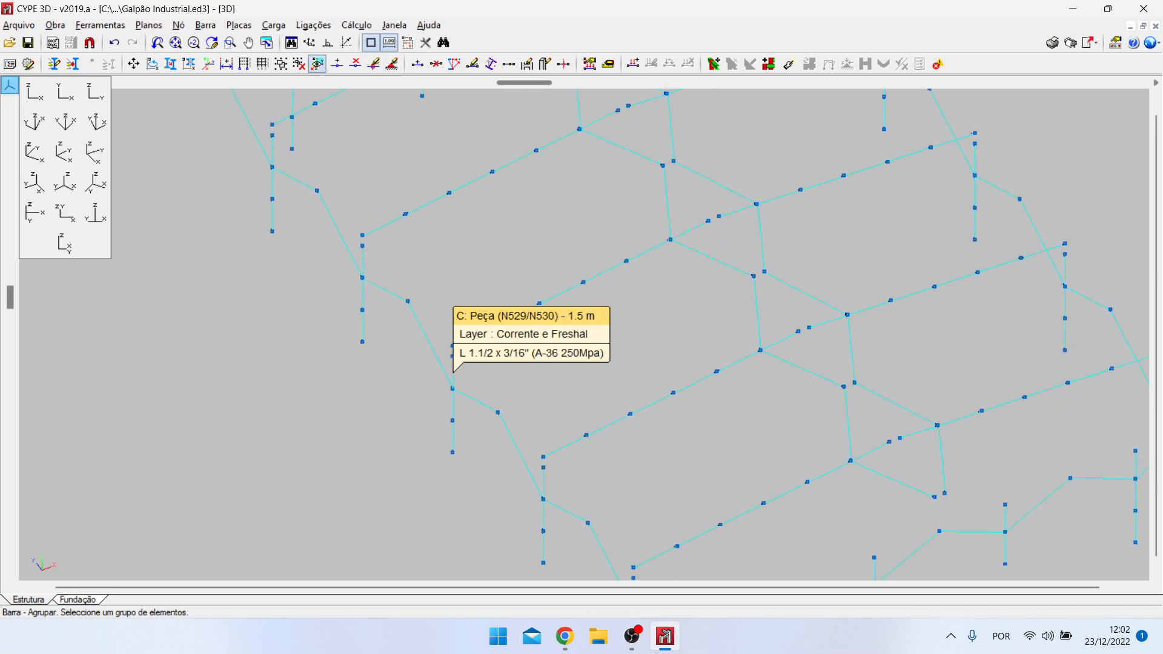
scroll(452, 371, up, 3)
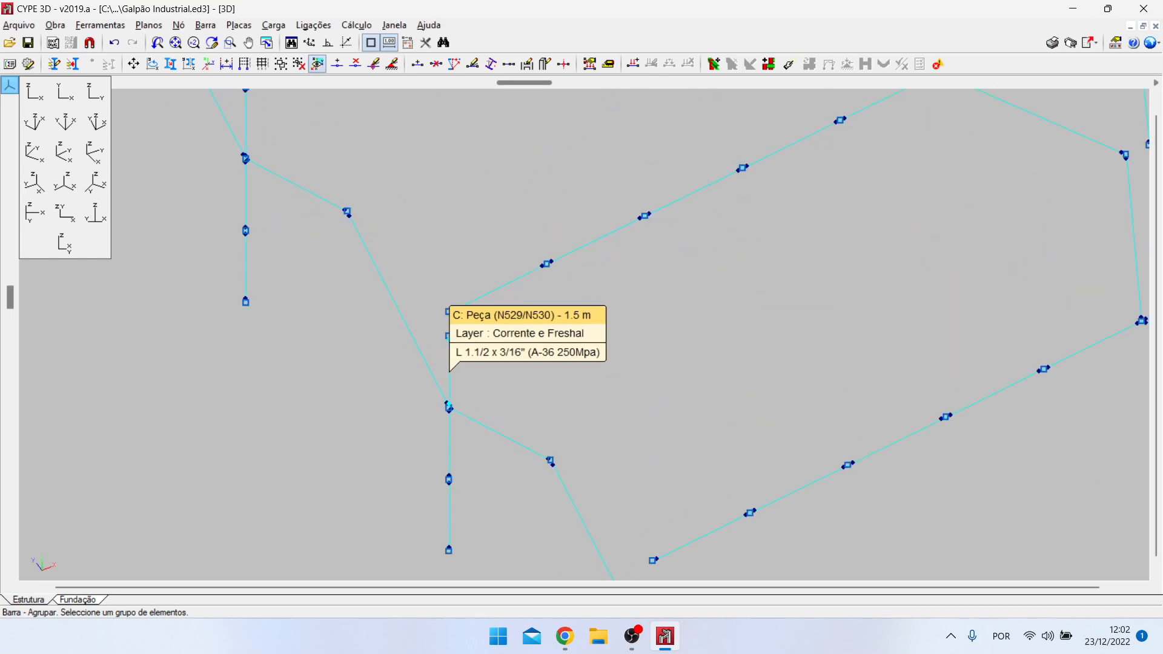
scroll(451, 371, down, 5)
scroll(454, 382, up, 1)
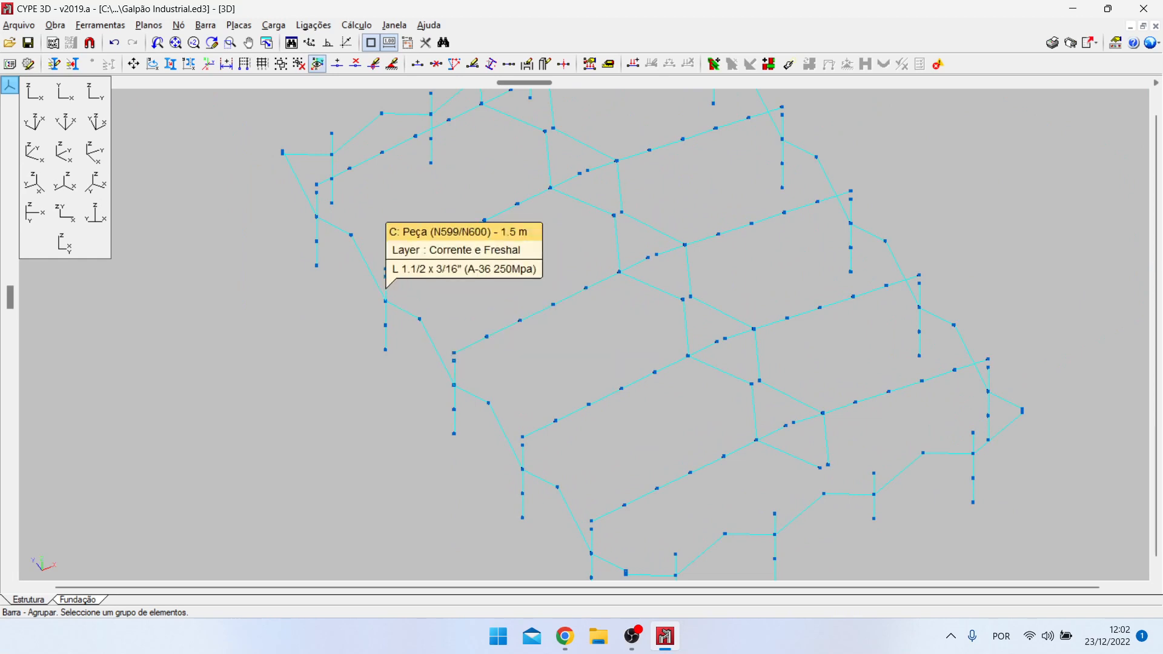
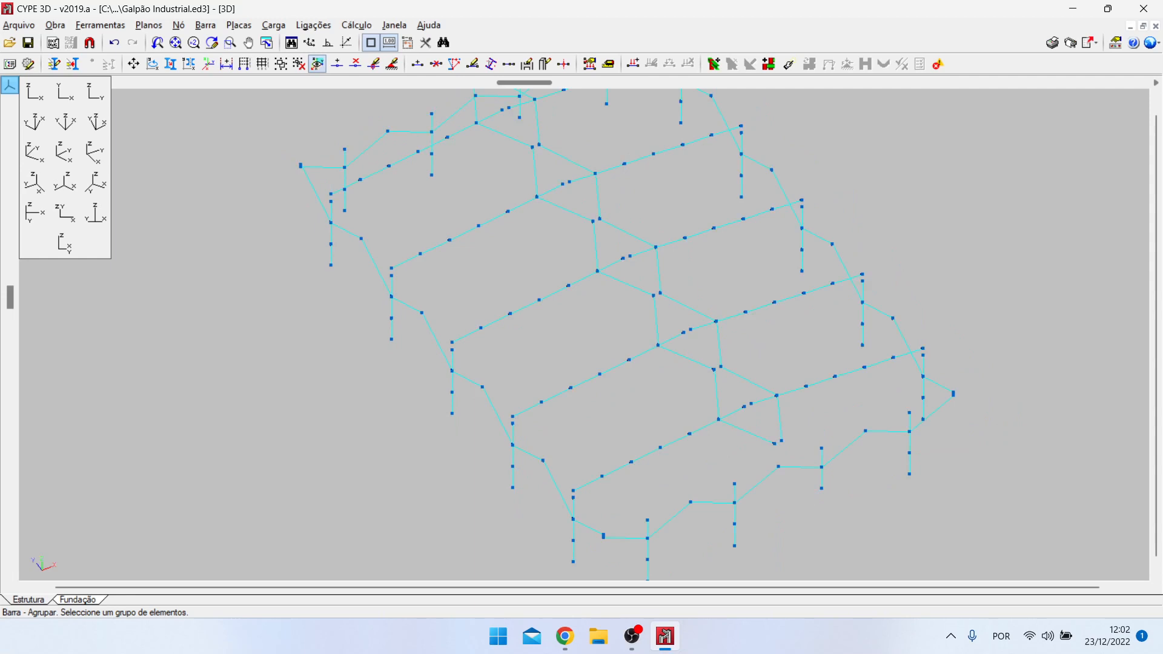
scroll(424, 258, down, 3)
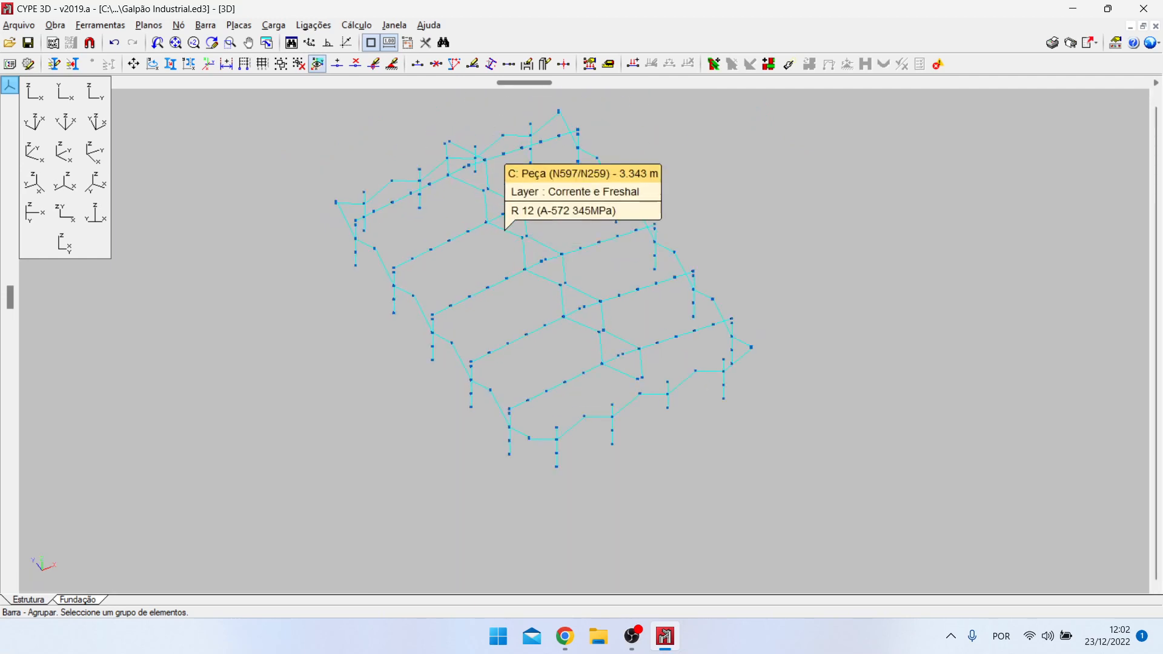
scroll(512, 233, down, 2)
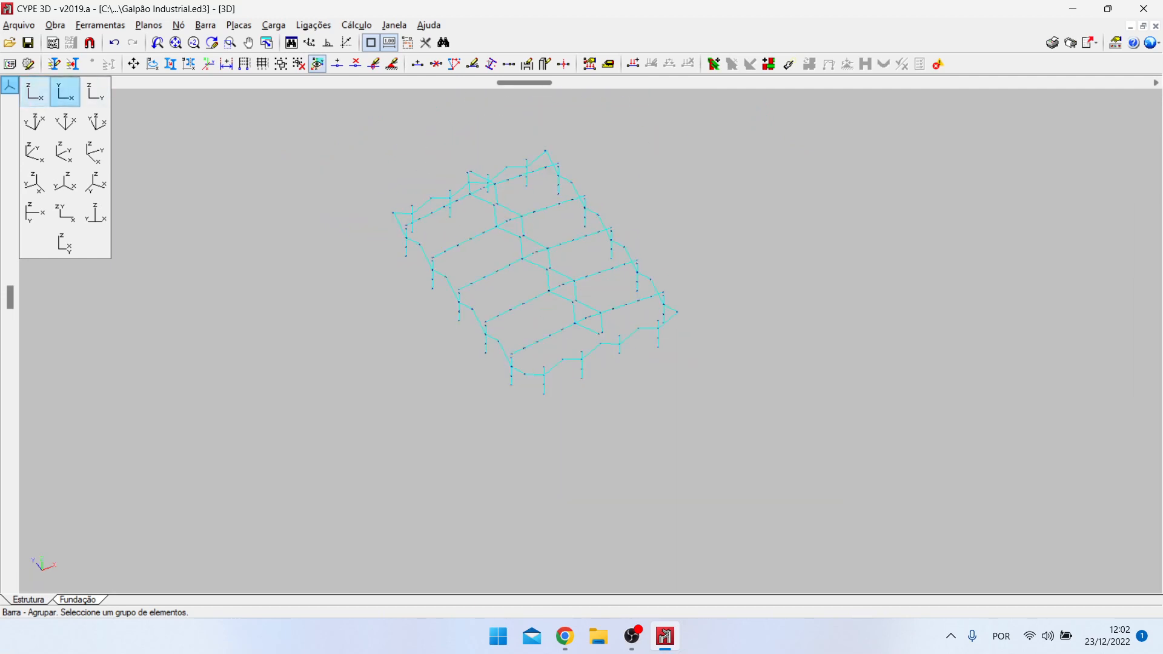
Step: Group the diagonal rods and the vertical rods below them on the end walls, selecting them in the XZ front view and checking in 3D
click(35, 93)
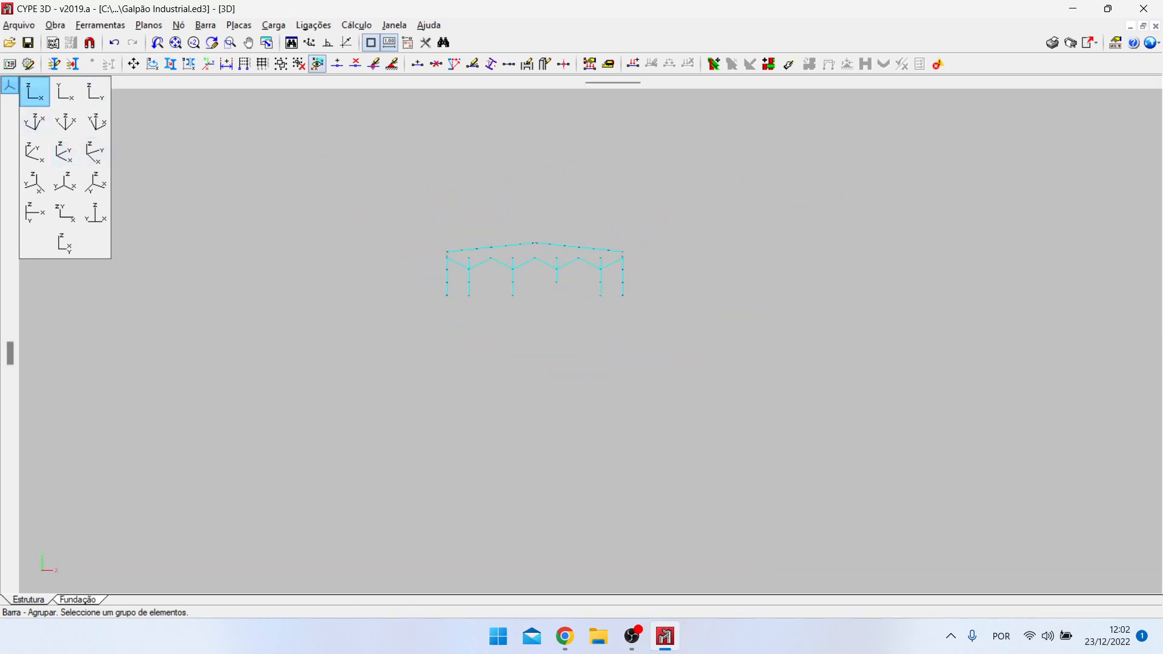
scroll(580, 327, up, 3)
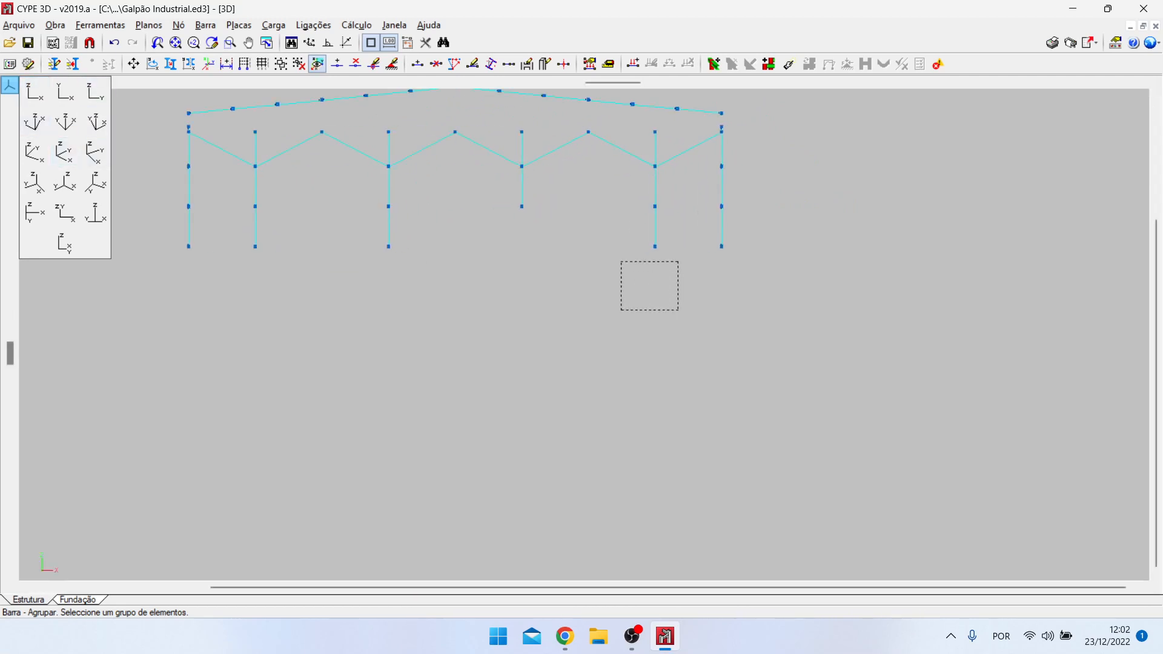
scroll(469, 397, down, 2)
scroll(326, 176, up, 3)
click(317, 225)
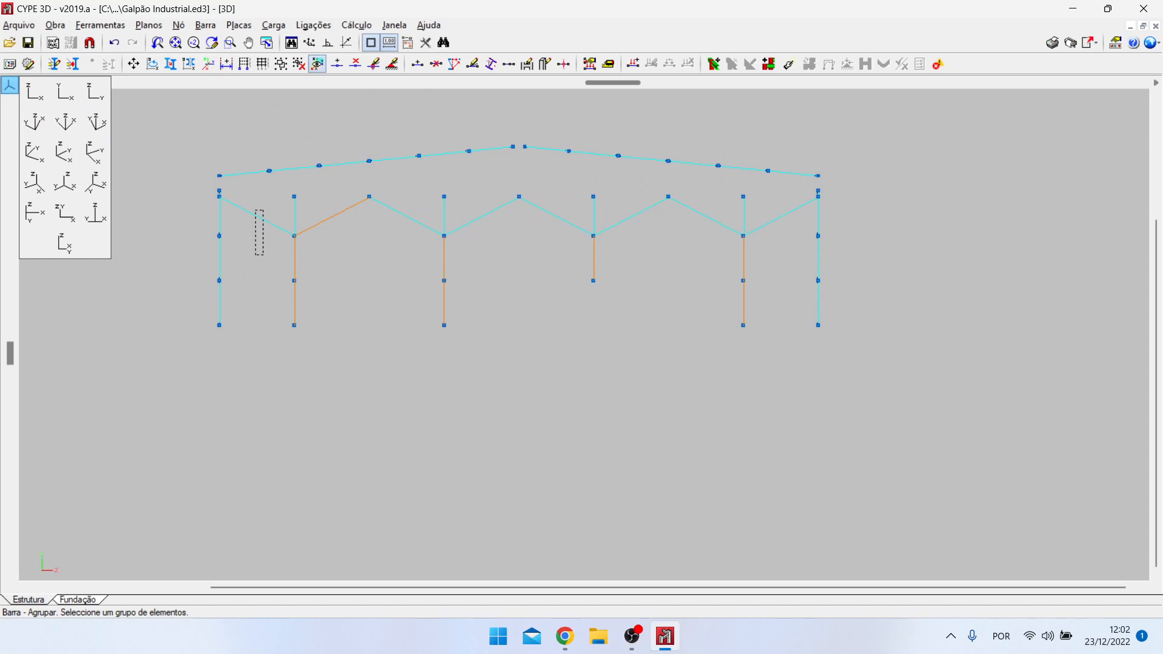
drag(263, 194, 245, 256)
drag(410, 200, 424, 247)
drag(642, 246, 642, 246)
drag(789, 241, 776, 216)
scroll(894, 394, down, 1)
click(96, 122)
scroll(950, 544, down, 5)
scroll(656, 257, up, 3)
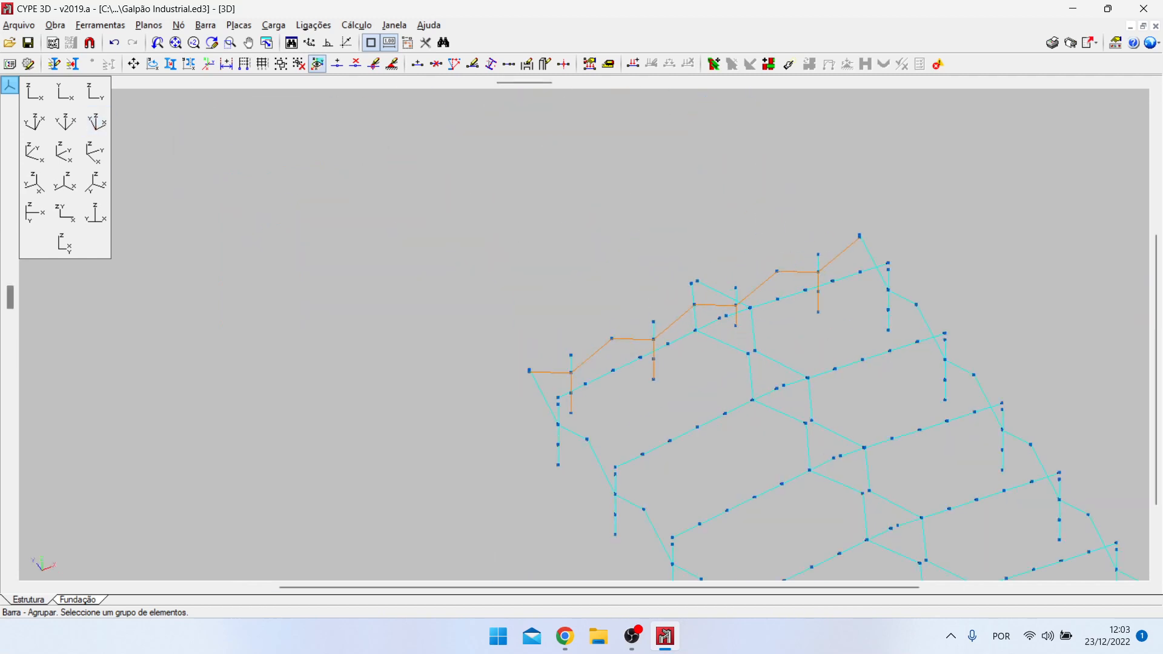
scroll(498, 216, down, 4)
right_click(498, 217)
click(498, 351)
scroll(377, 306, down, 3)
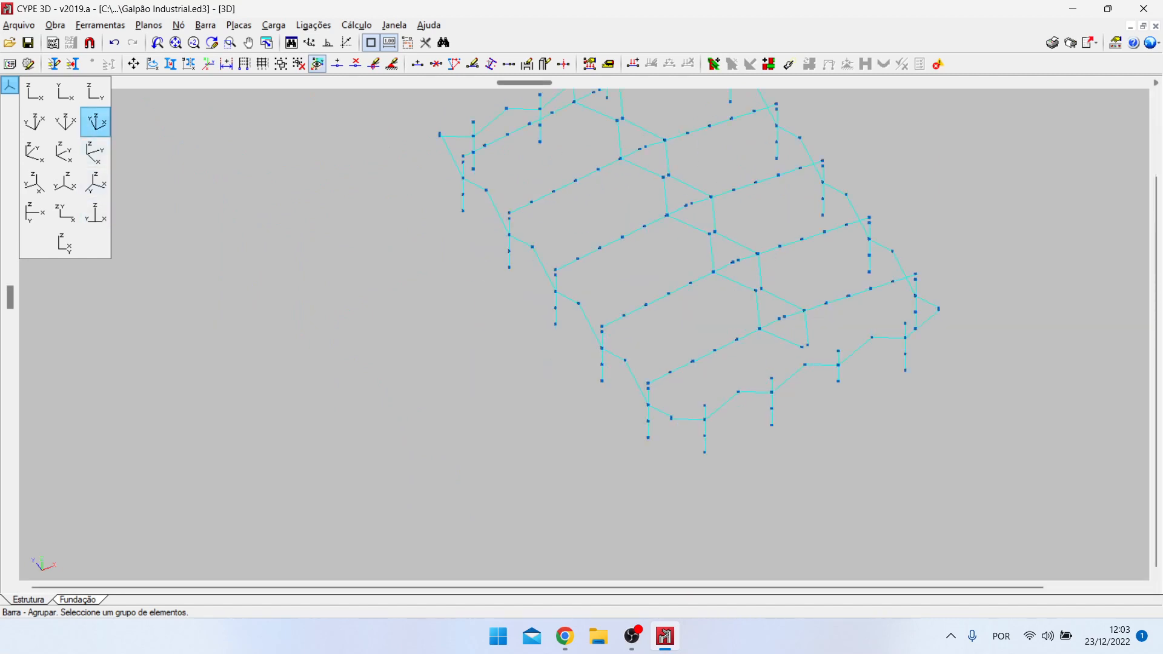
Step: Group the diagonal rods and the vertical rods below them on both side walls, selecting them in the YZ side view and checking in 3D
click(95, 92)
scroll(454, 415, down, 1)
scroll(509, 314, up, 3)
drag(806, 277, 472, 235)
scroll(673, 409, down, 2)
scroll(550, 232, up, 3)
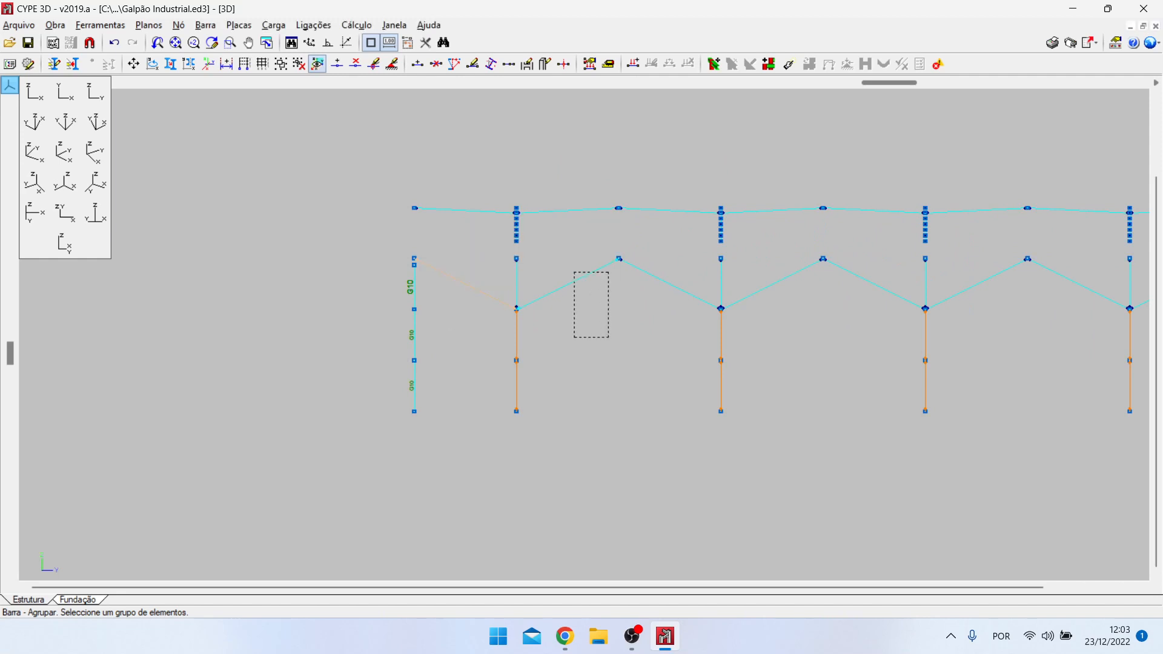
drag(846, 295, 793, 257)
scroll(793, 297, down, 1)
drag(788, 345, 753, 300)
scroll(758, 315, down, 1)
scroll(945, 351, up, 2)
drag(809, 271, 805, 267)
scroll(726, 347, down, 2)
scroll(966, 352, up, 2)
scroll(952, 424, down, 2)
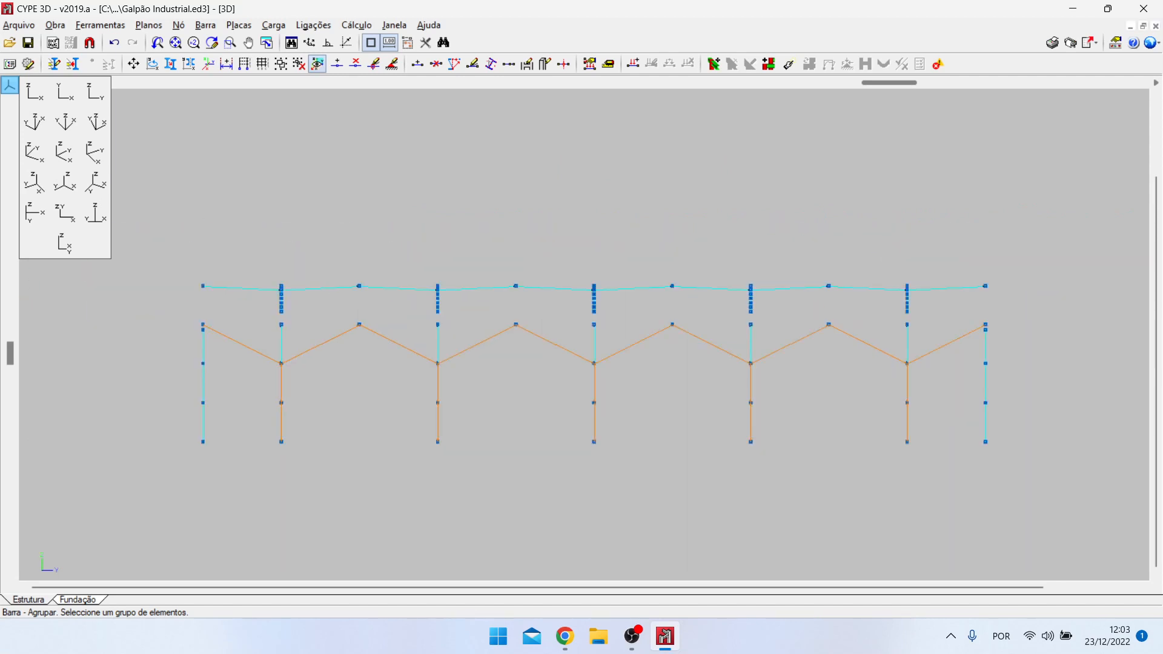
scroll(642, 298, down, 2)
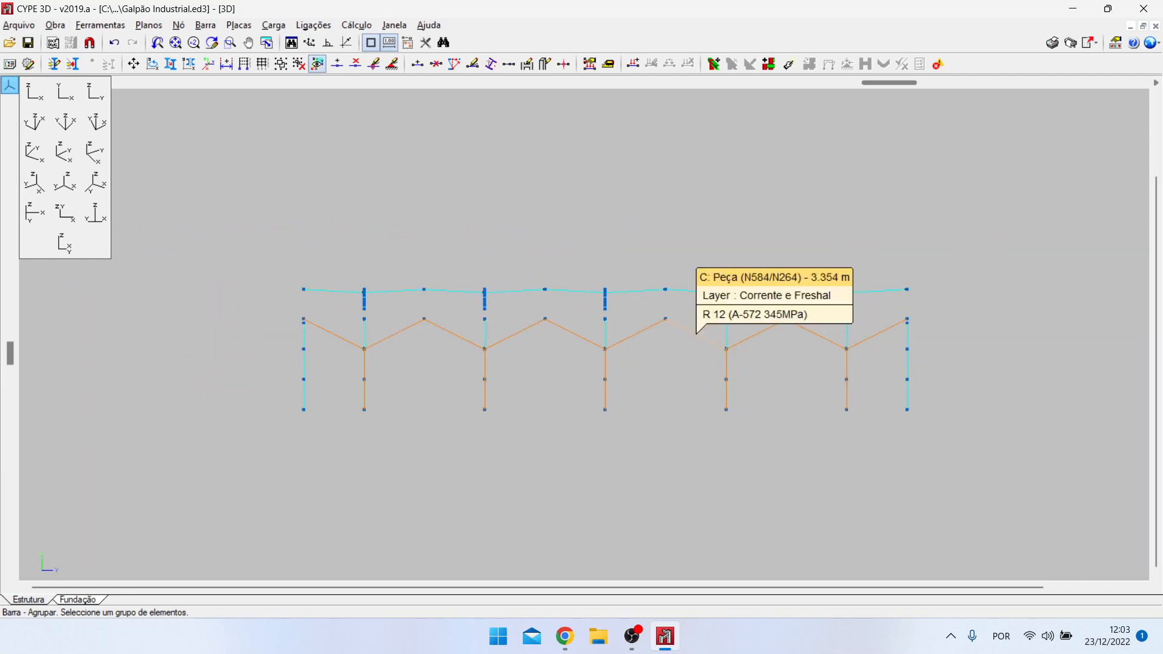
click(95, 122)
scroll(289, 298, down, 3)
right_click(326, 312)
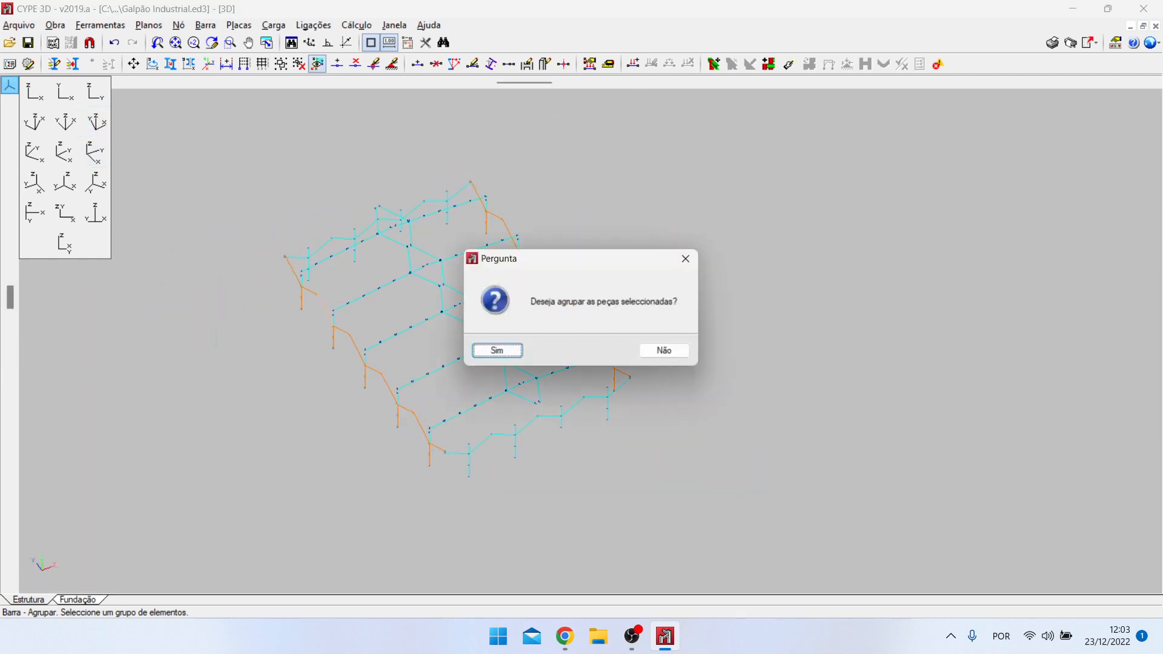
click(485, 351)
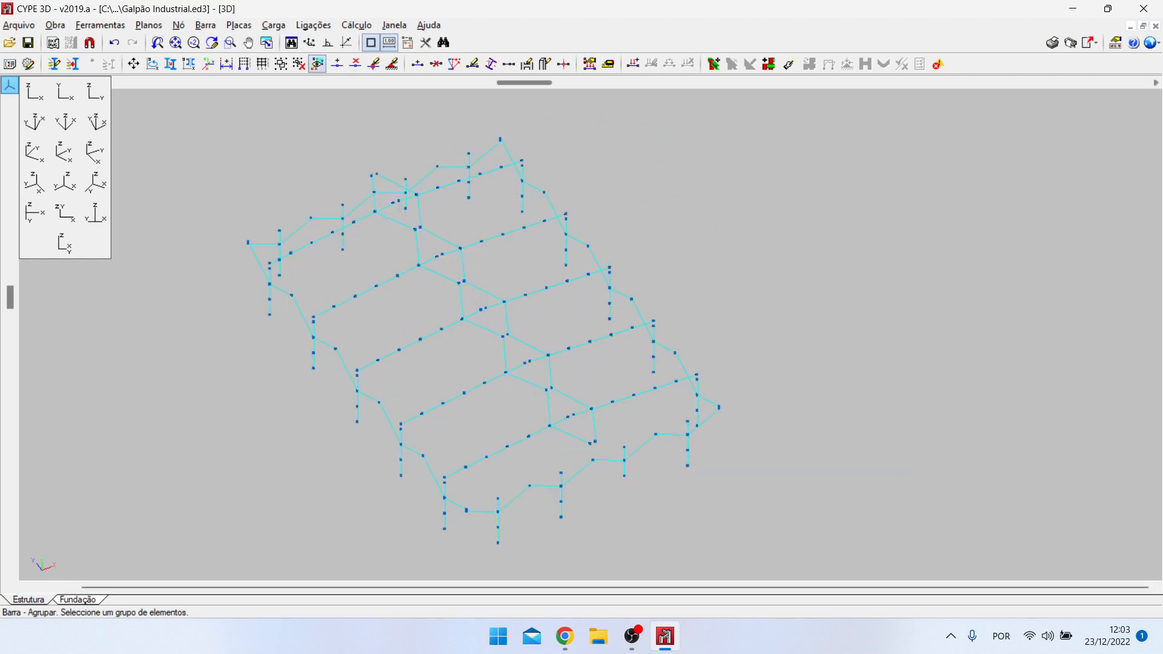
Step: Start grouping in the XY plan view and select the horizontal roof rods on both sides of the ridge
click(66, 91)
scroll(498, 342, down, 3)
scroll(550, 232, up, 2)
scroll(523, 223, down, 3)
scroll(575, 460, up, 2)
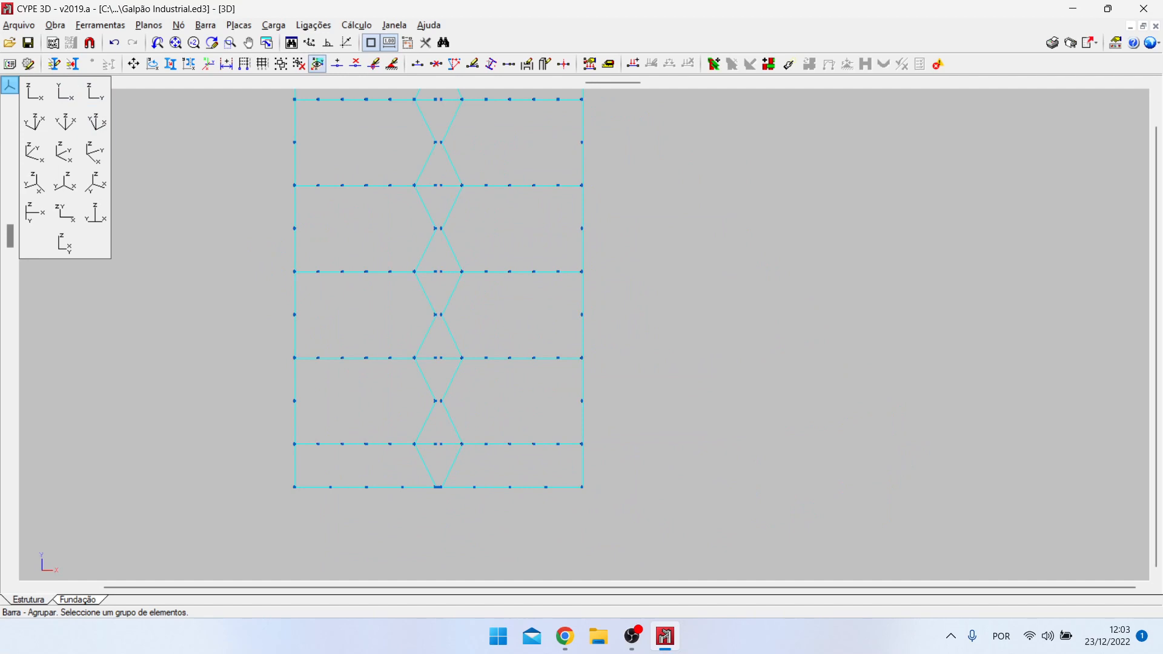
click(582, 466)
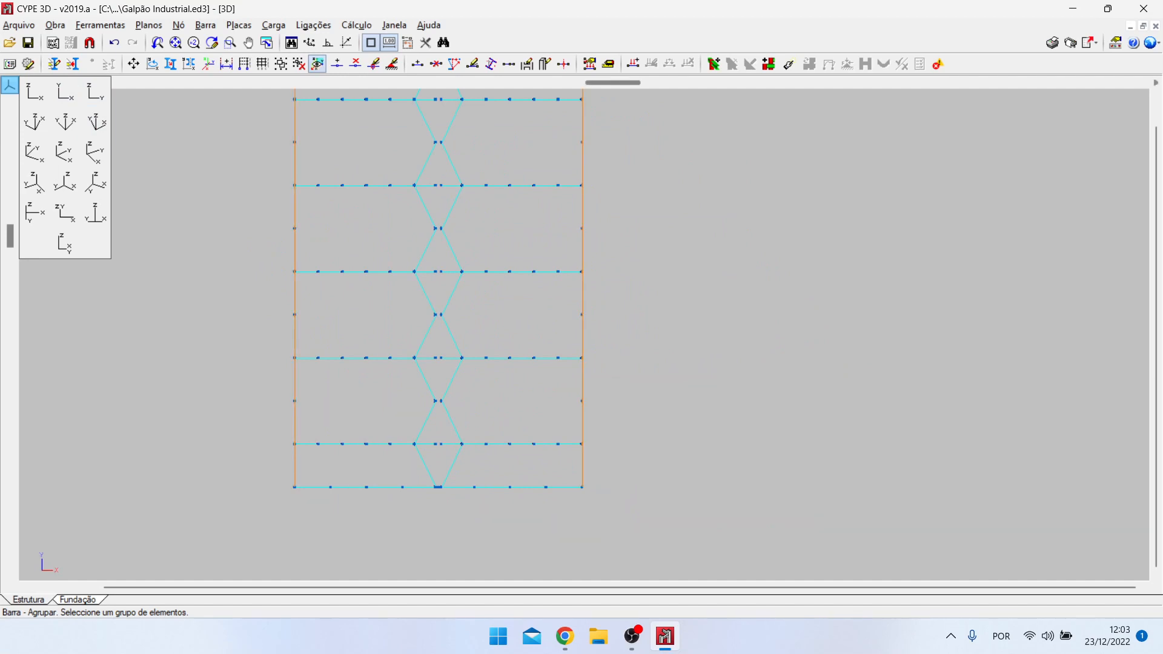
click(582, 466)
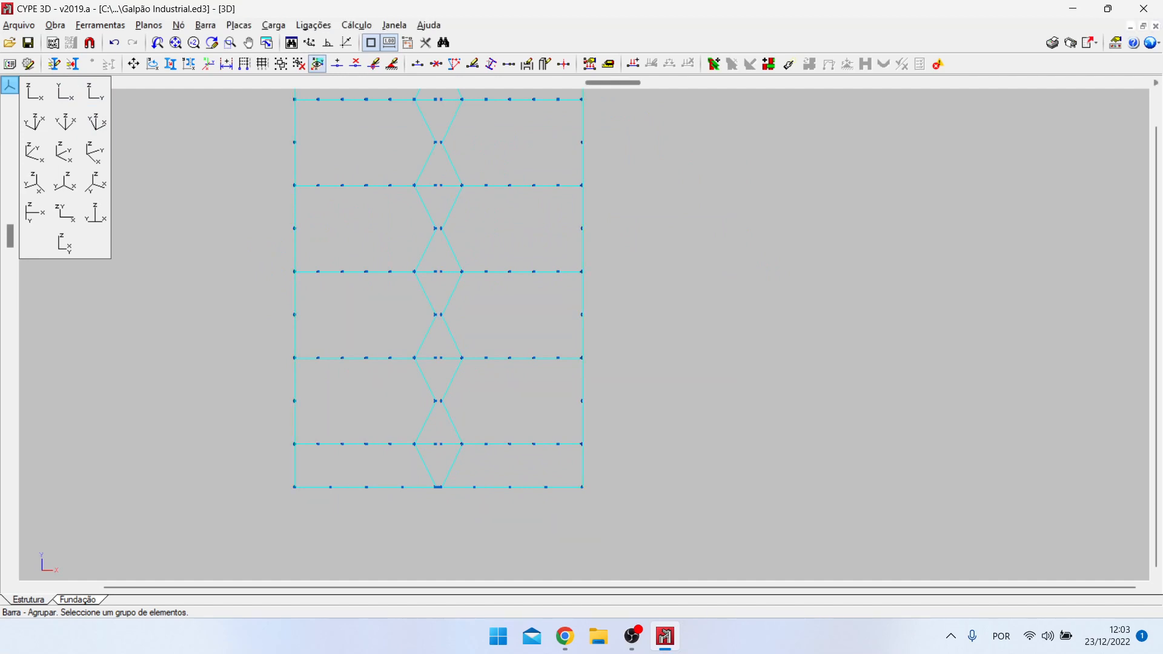
click(572, 467)
scroll(628, 576, down, 2)
click(551, 320)
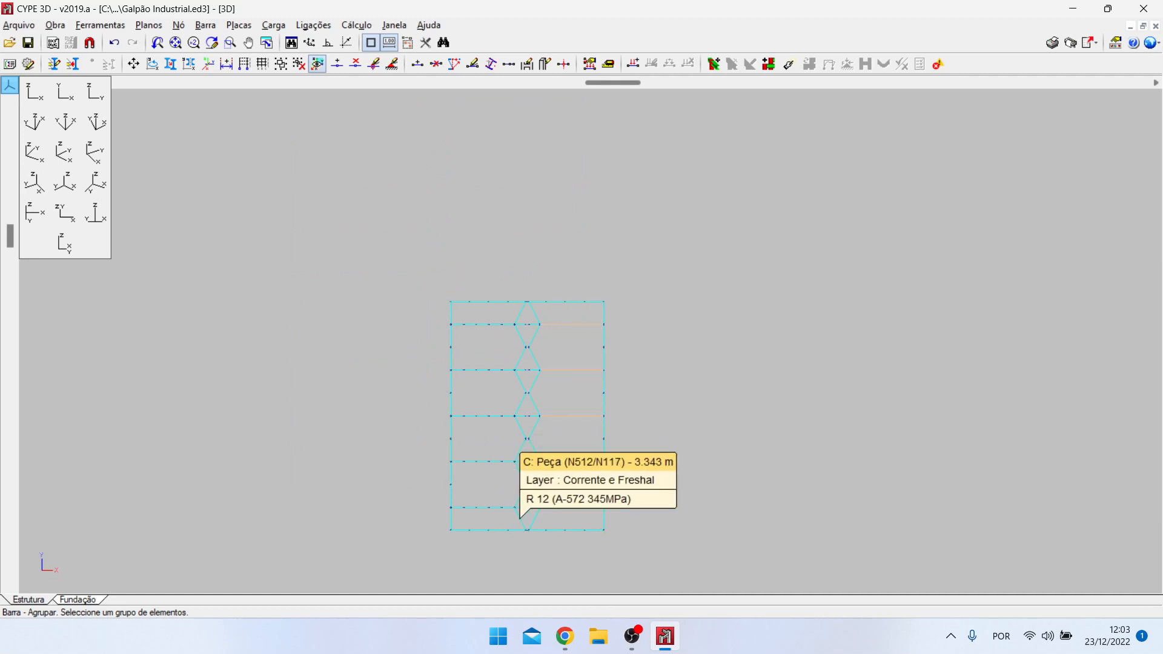
scroll(521, 518, up, 5)
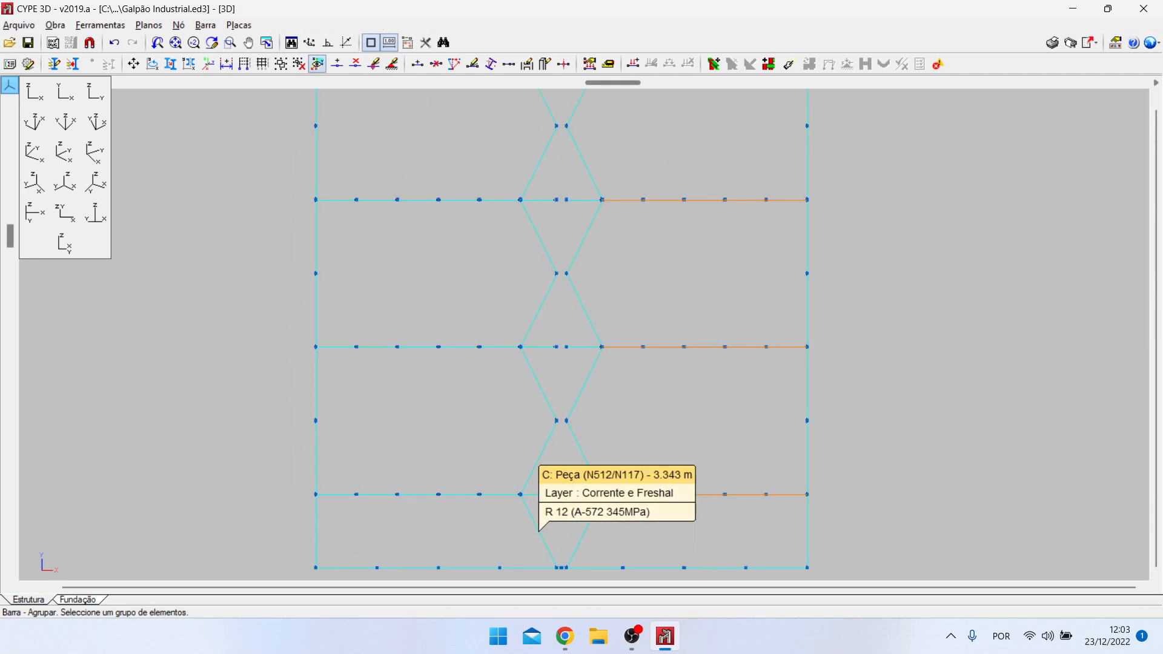
click(503, 525)
scroll(528, 568, down, 4)
scroll(463, 320, up, 2)
click(411, 182)
scroll(419, 189, down, 1)
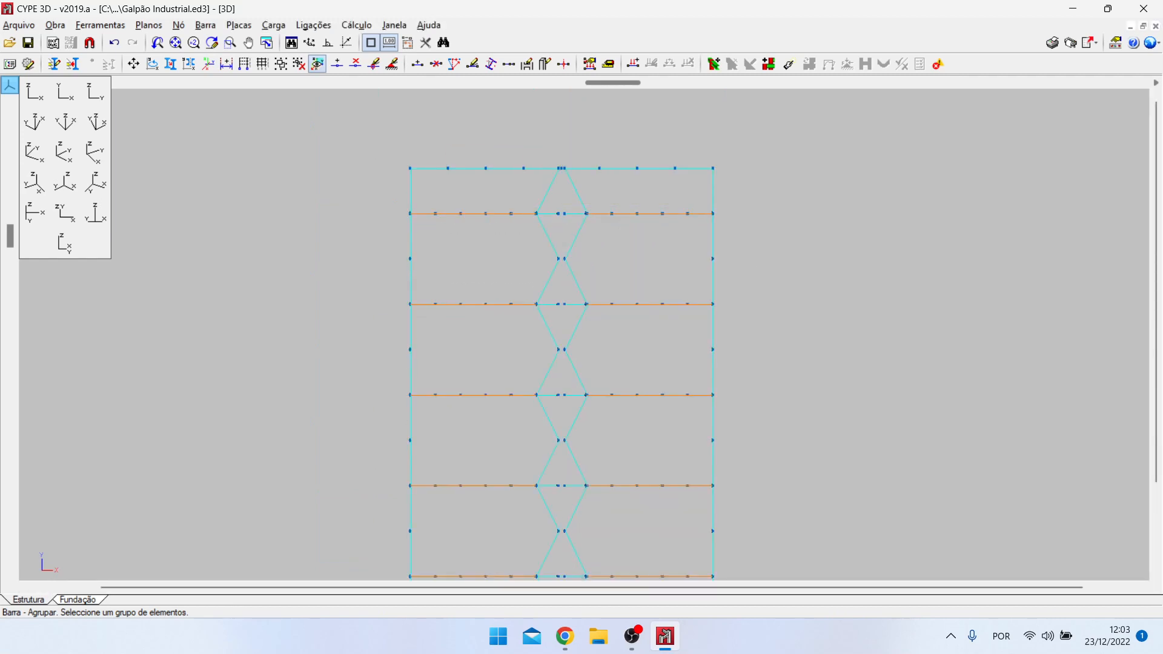
Step: Add the diagonal roof rods along the ridge to the selection and group them with the horizontal rods
scroll(556, 186, up, 2)
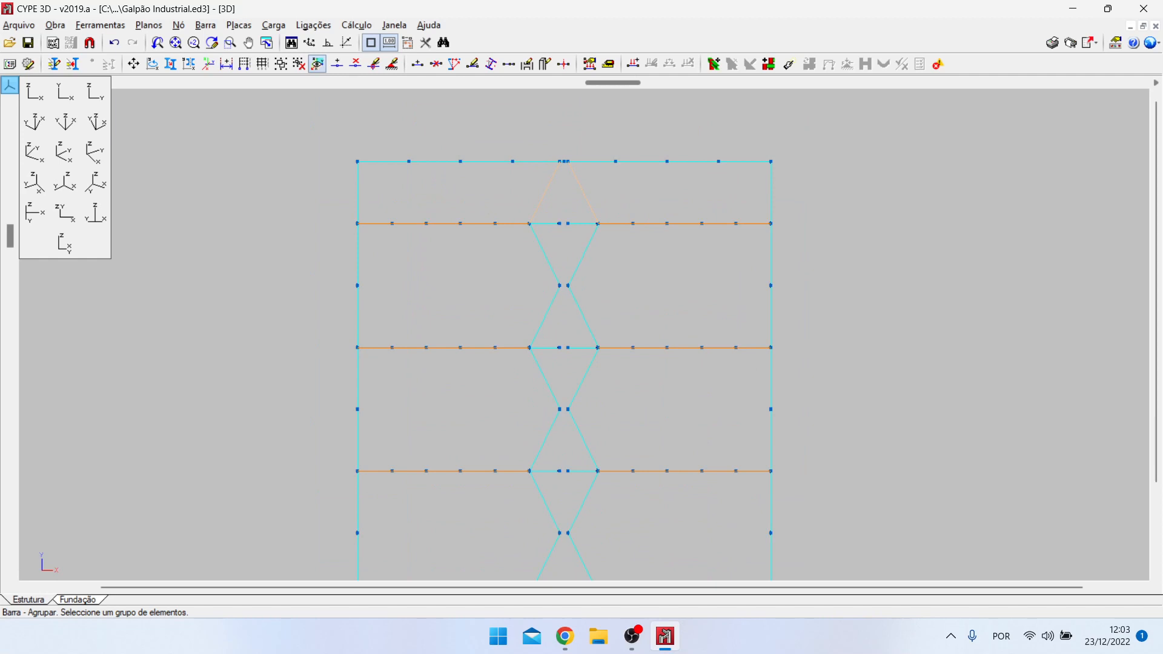
click(623, 310)
click(514, 263)
scroll(529, 230, down, 3)
scroll(583, 357, up, 2)
click(481, 311)
scroll(530, 291, down, 2)
scroll(556, 446, up, 2)
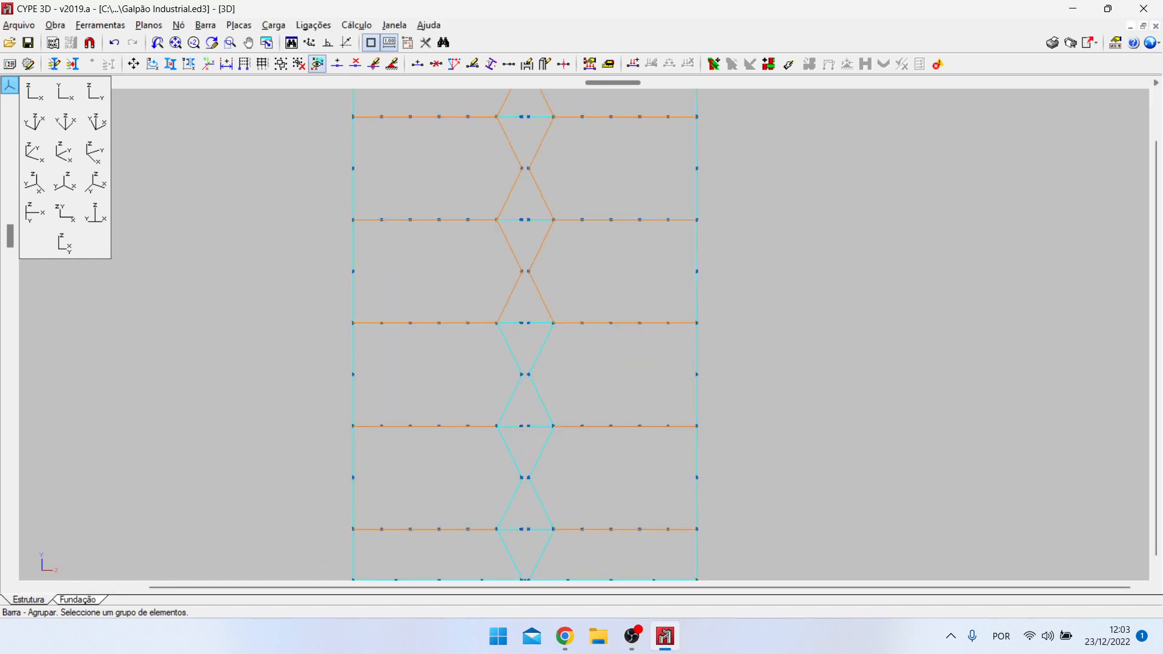
scroll(520, 328, down, 2)
scroll(557, 497, up, 1)
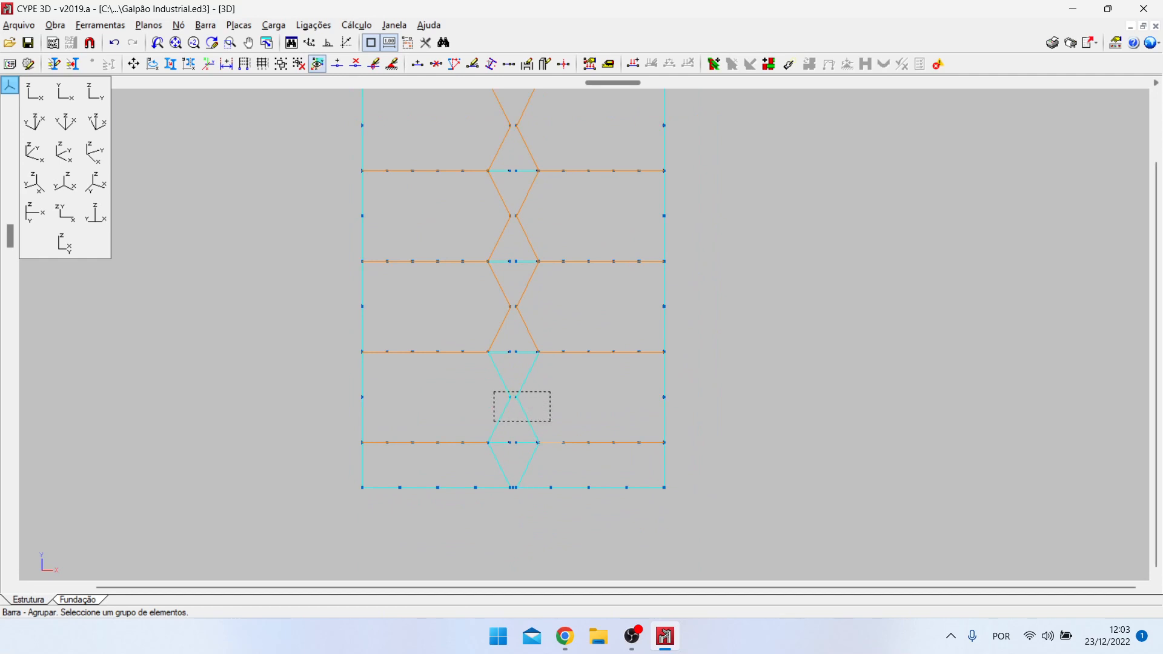
scroll(533, 500, up, 2)
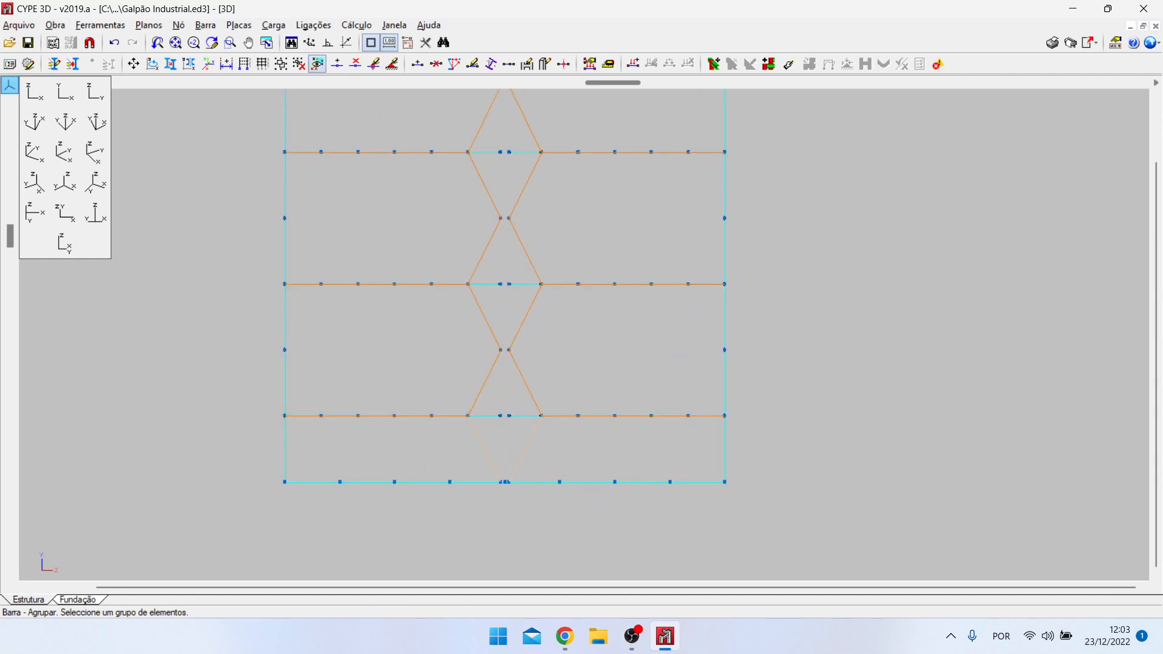
right_click(533, 500)
key(Return)
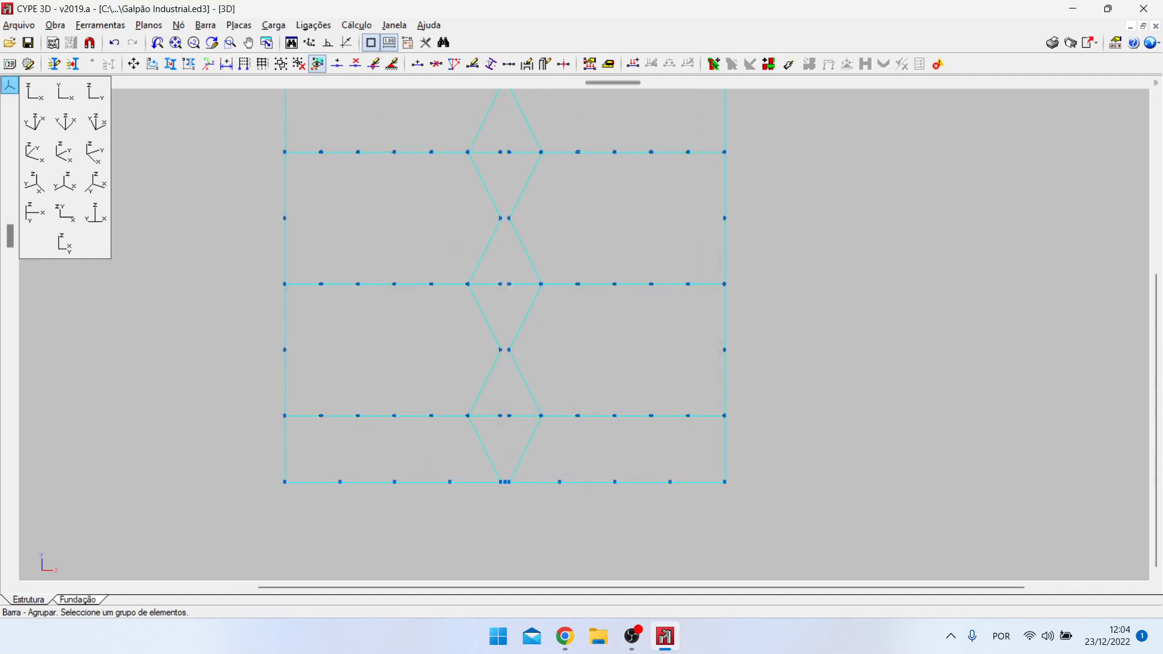
Step: Combine the R 12 rods of the side walls, end walls and roof into one group, selecting them in the 3D view
click(96, 122)
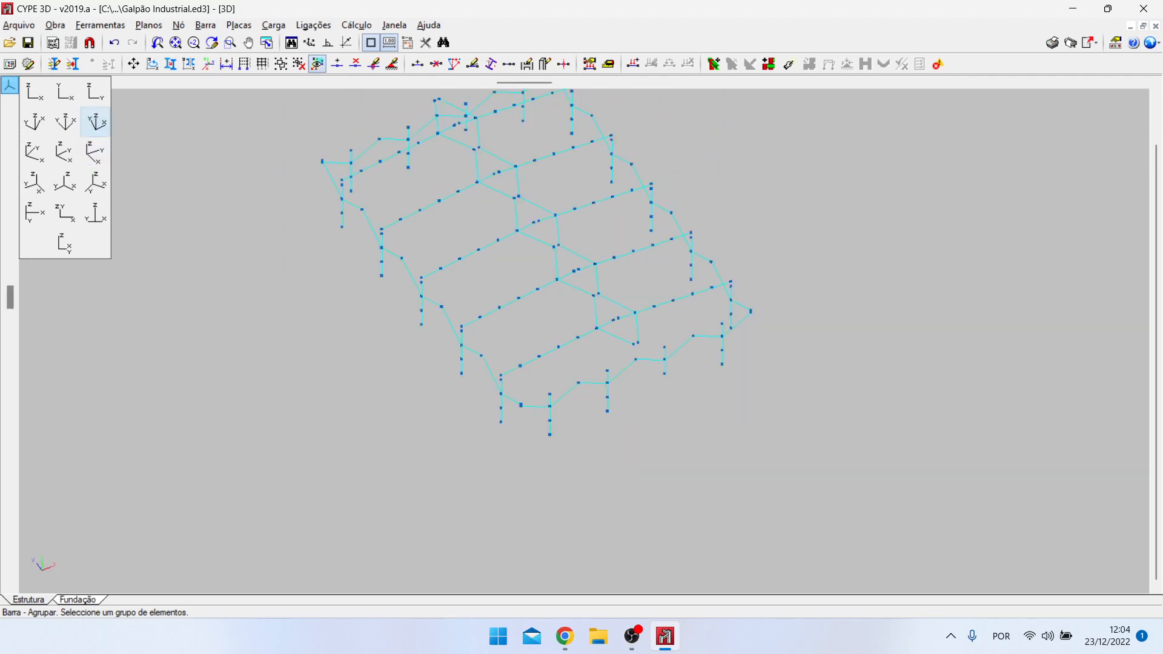
scroll(486, 452, up, 1)
scroll(485, 454, down, 2)
scroll(523, 413, up, 2)
click(494, 418)
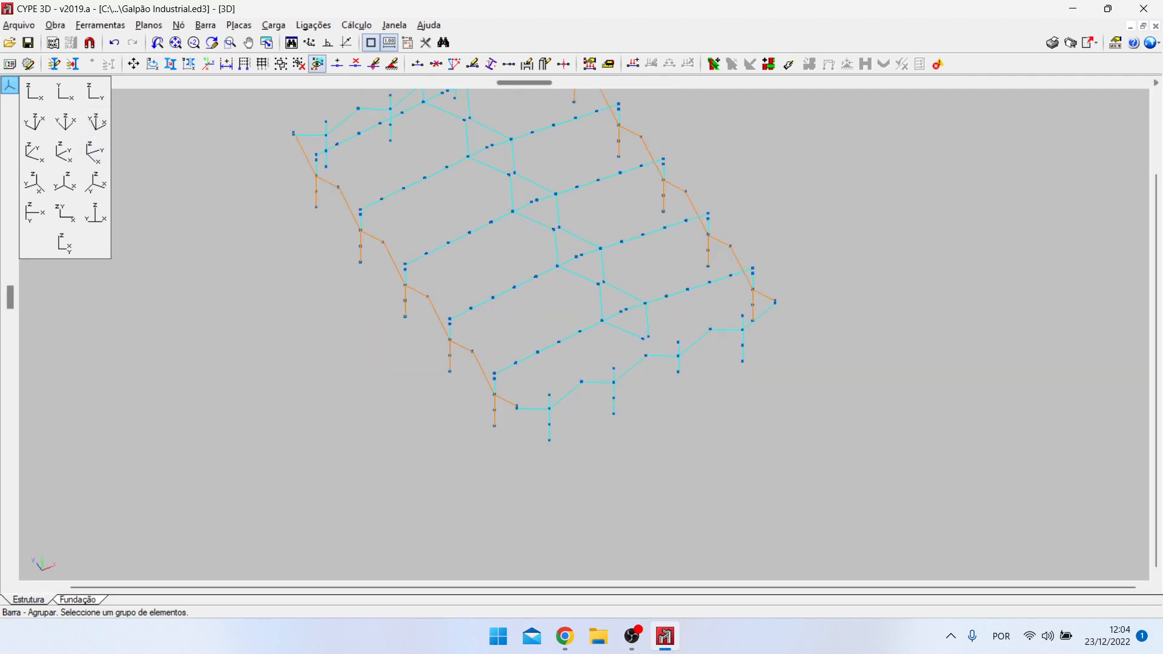
click(614, 407)
scroll(818, 484, down, 2)
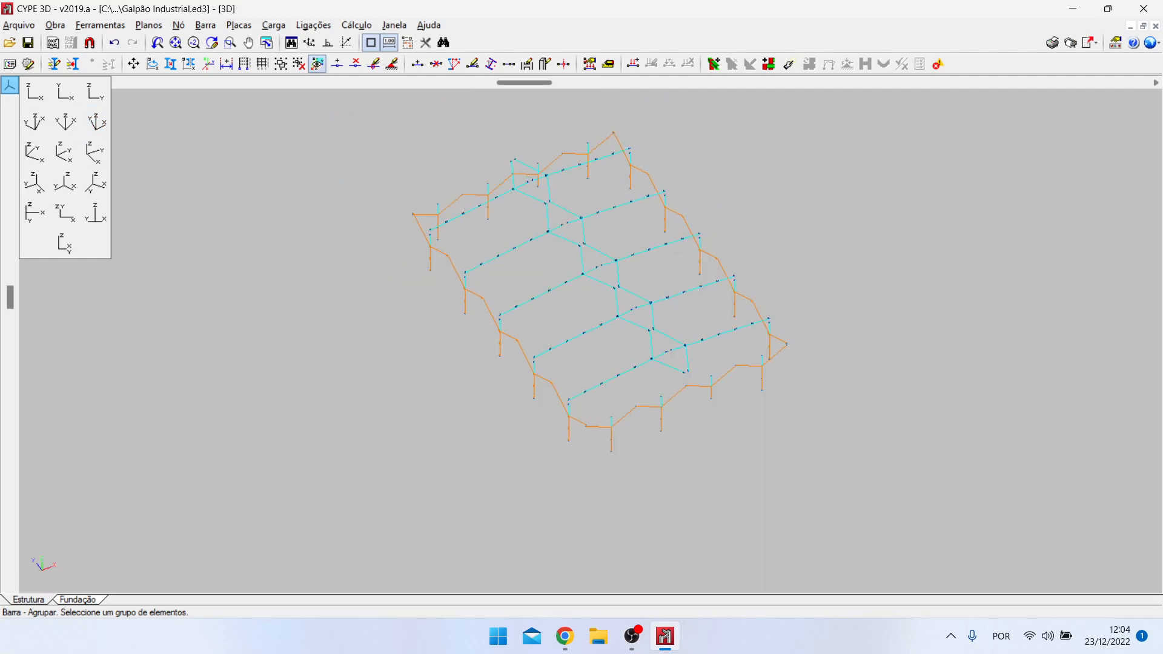
click(612, 378)
right_click(612, 379)
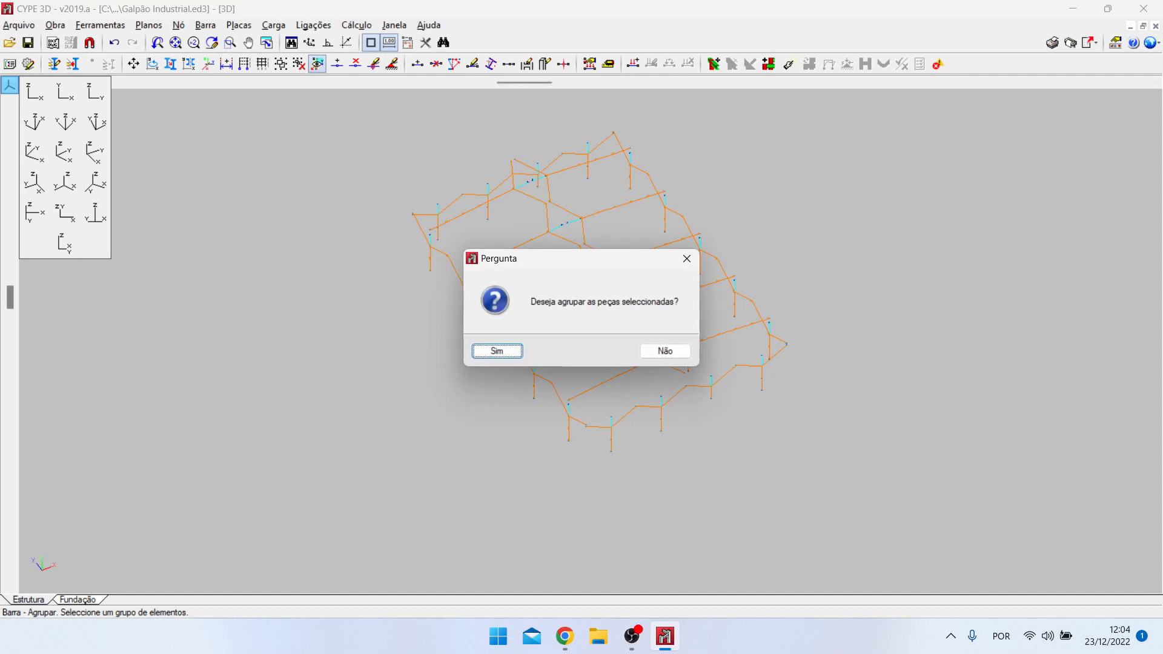
click(496, 351)
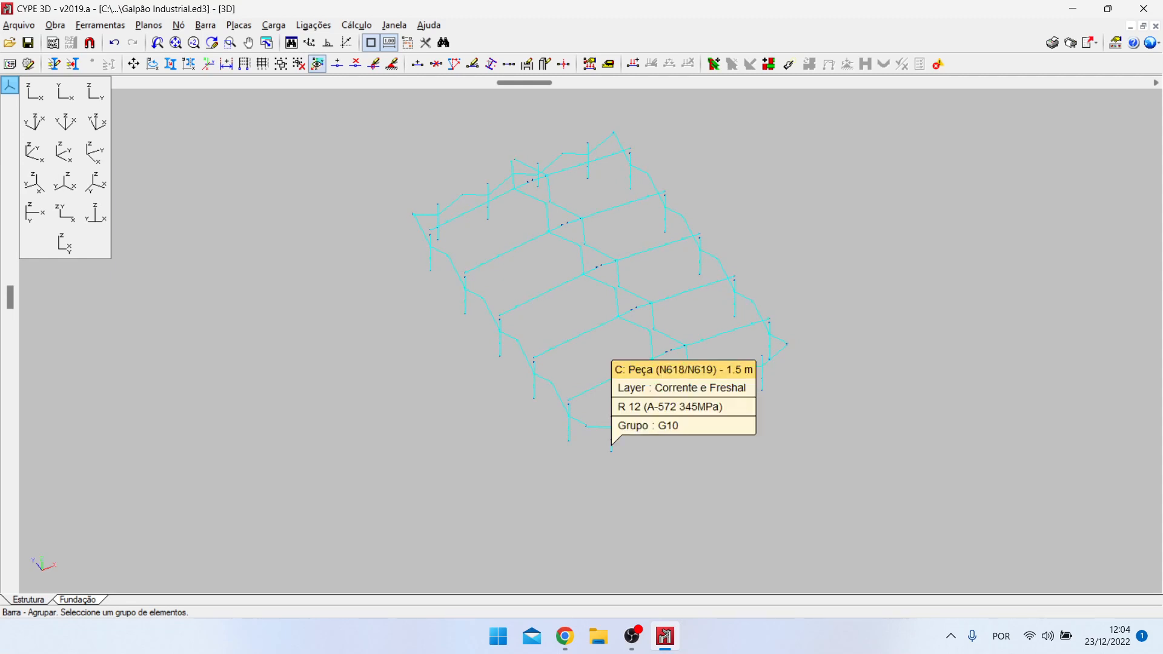
Step: Group the short L 1.1/2 x 3/16" members across the ridge between the roof diagonals, selecting them in the XY plan view
scroll(669, 394, up, 3)
scroll(557, 321, up, 2)
click(540, 325)
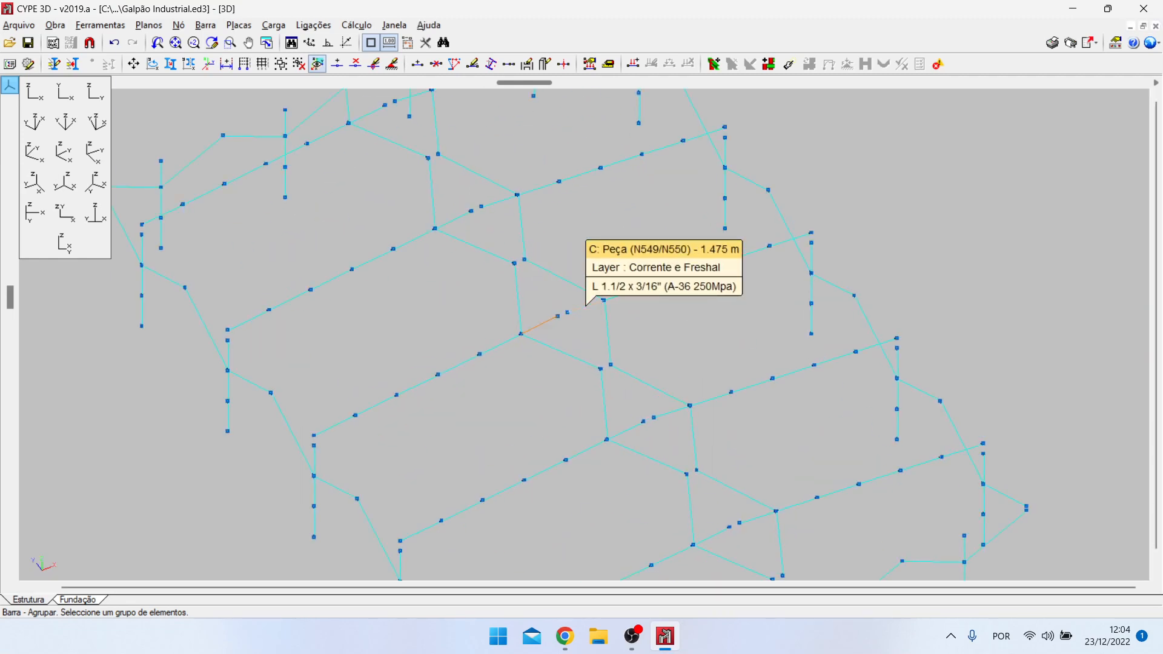
scroll(585, 305, down, 5)
click(34, 92)
click(95, 92)
click(65, 92)
click(538, 219)
click(520, 219)
scroll(522, 107, down, 3)
scroll(542, 121, up, 2)
scroll(539, 103, down, 1)
middle_drag(538, 90, 545, 162)
scroll(545, 156, up, 2)
scroll(537, 140, down, 2)
scroll(522, 400, up, 1)
scroll(506, 481, up, 1)
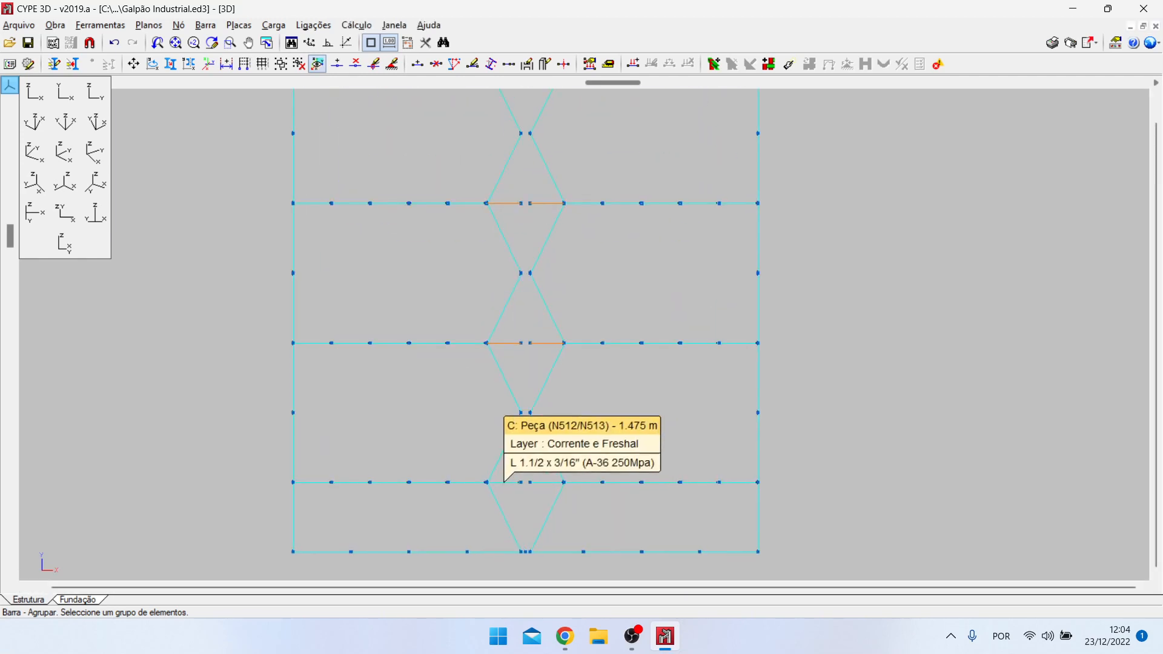
scroll(700, 480, down, 1)
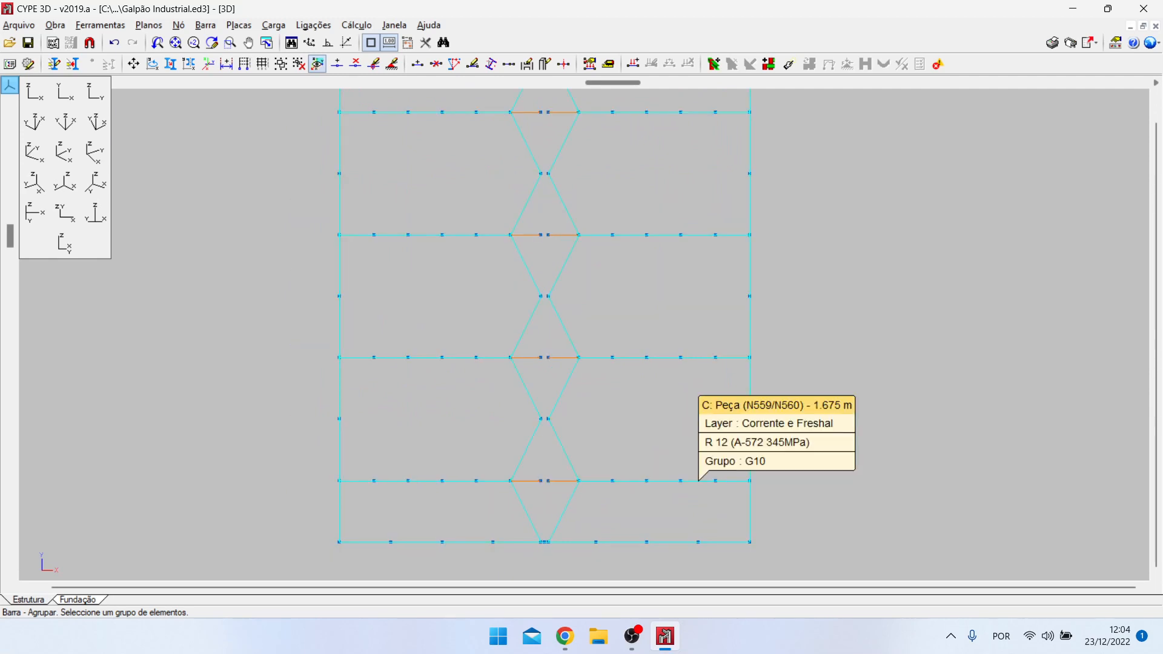
scroll(698, 481, down, 2)
right_click(699, 481)
key(Return)
Step: Group the upper vertical L 1.1/2 x 3/16" members of the end walls, selecting them in the XZ front view
click(35, 92)
scroll(448, 300, up, 6)
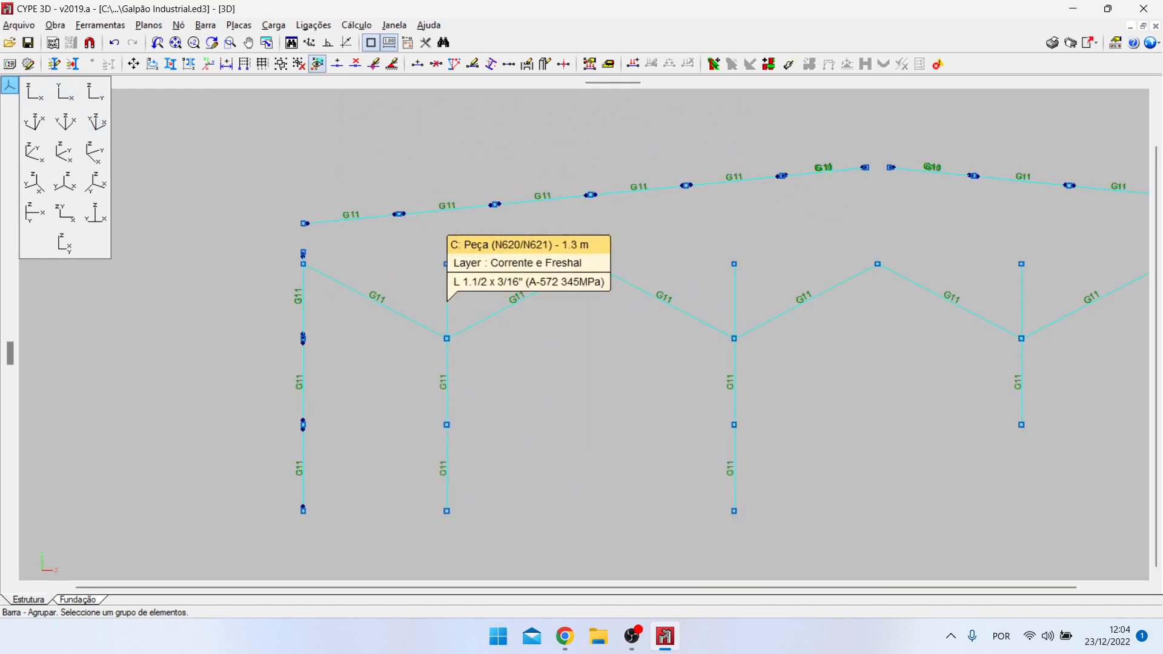
click(475, 295)
click(430, 272)
scroll(364, 250, down, 2)
scroll(730, 287, up, 2)
scroll(429, 267, down, 2)
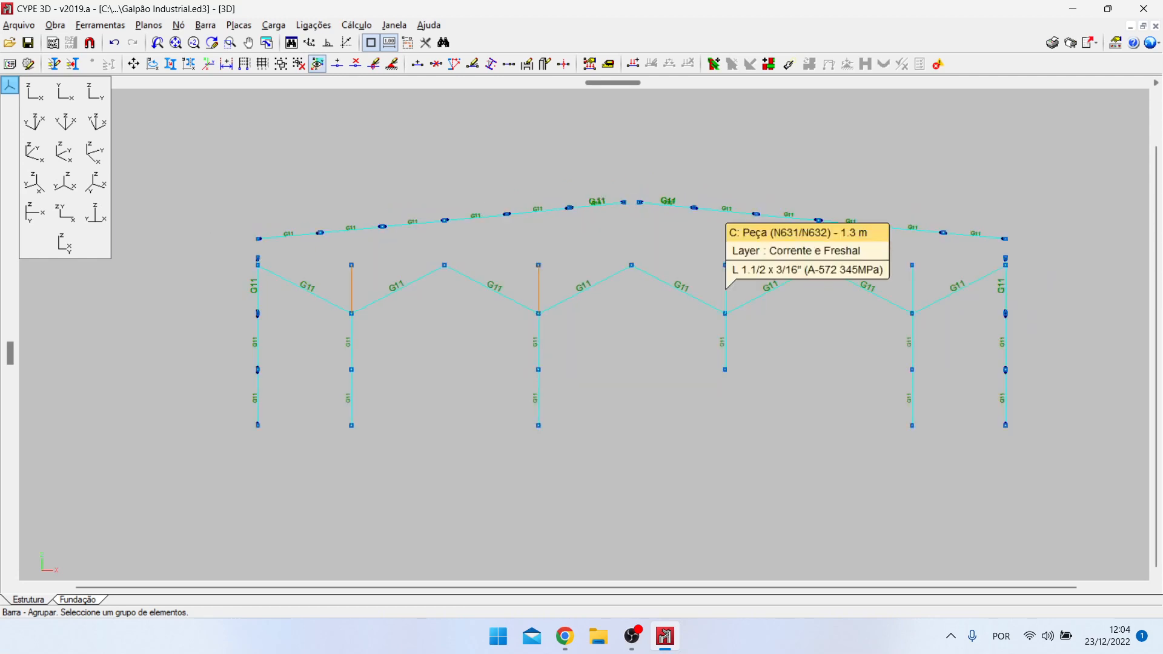
scroll(732, 282, up, 2)
click(737, 291)
click(708, 279)
scroll(692, 364, down, 2)
scroll(932, 298, up, 2)
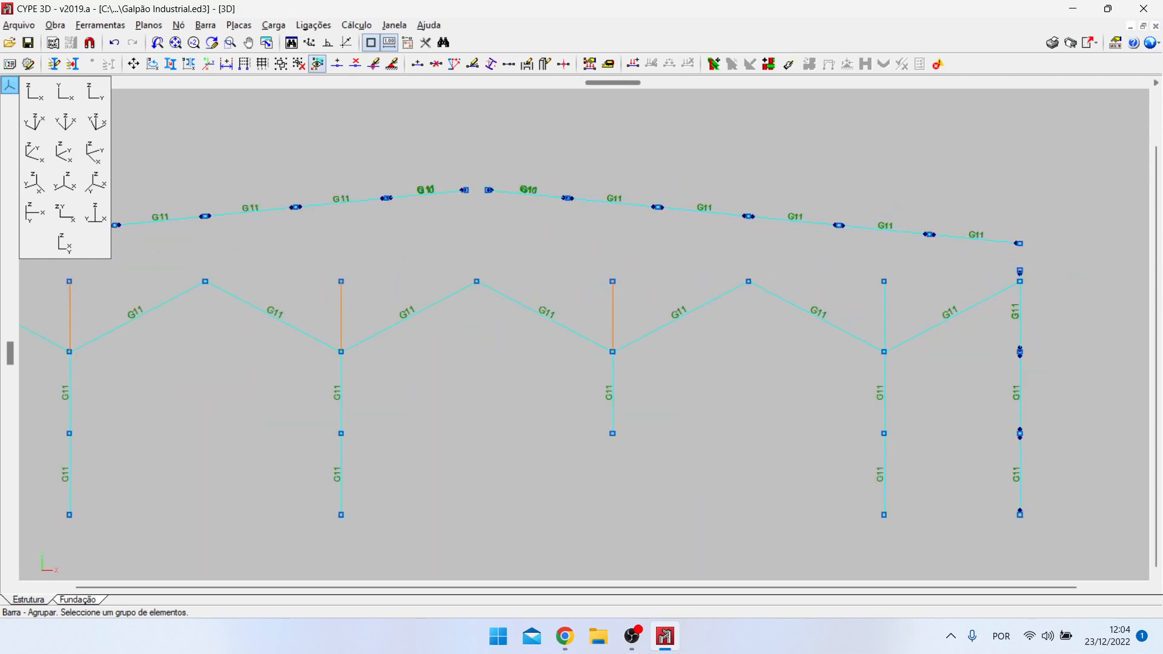
click(877, 313)
right_click(872, 315)
key(Return)
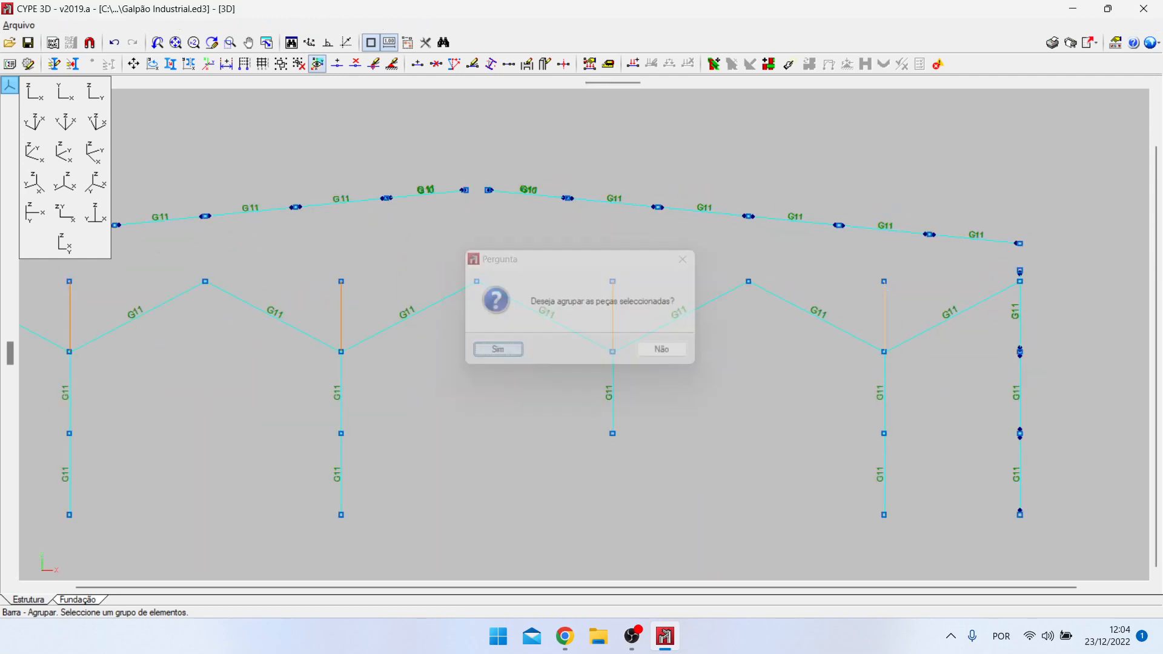
Step: Group the upper vertical members between the diagonal rods of both side walls, selecting them in the YZ side view
scroll(761, 316, down, 2)
click(96, 91)
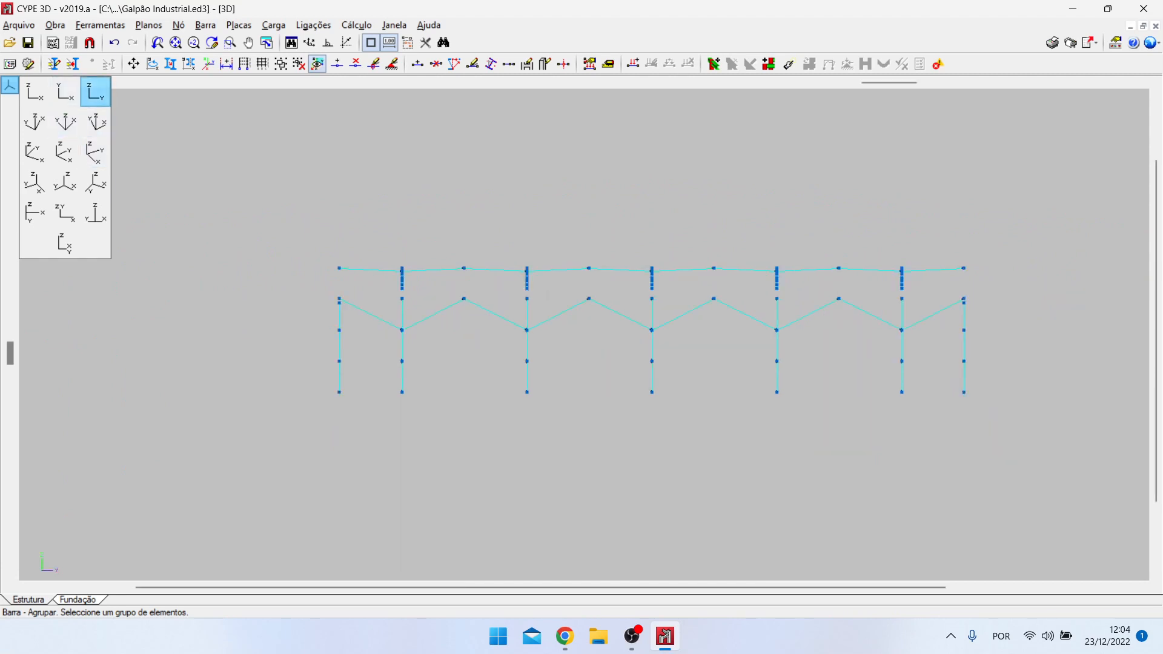
scroll(403, 310, up, 3)
click(730, 314)
click(657, 313)
scroll(648, 312, down, 4)
scroll(839, 315, up, 3)
click(676, 295)
click(649, 298)
scroll(494, 312, down, 1)
scroll(938, 283, up, 1)
click(707, 326)
click(917, 322)
scroll(1065, 456, down, 3)
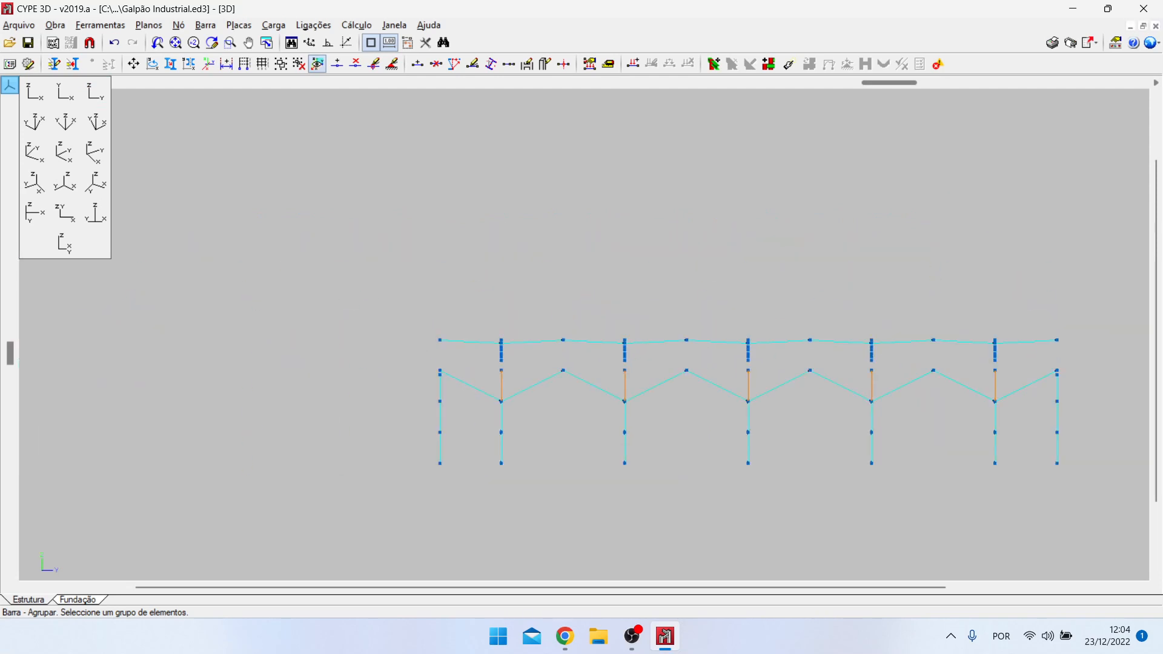
right_click(1065, 457)
key(Return)
Step: Combine the ridge, end-wall and side-wall L 1.1/2 x 3/16" members into one group in the 3D view
click(96, 122)
scroll(579, 446, up, 4)
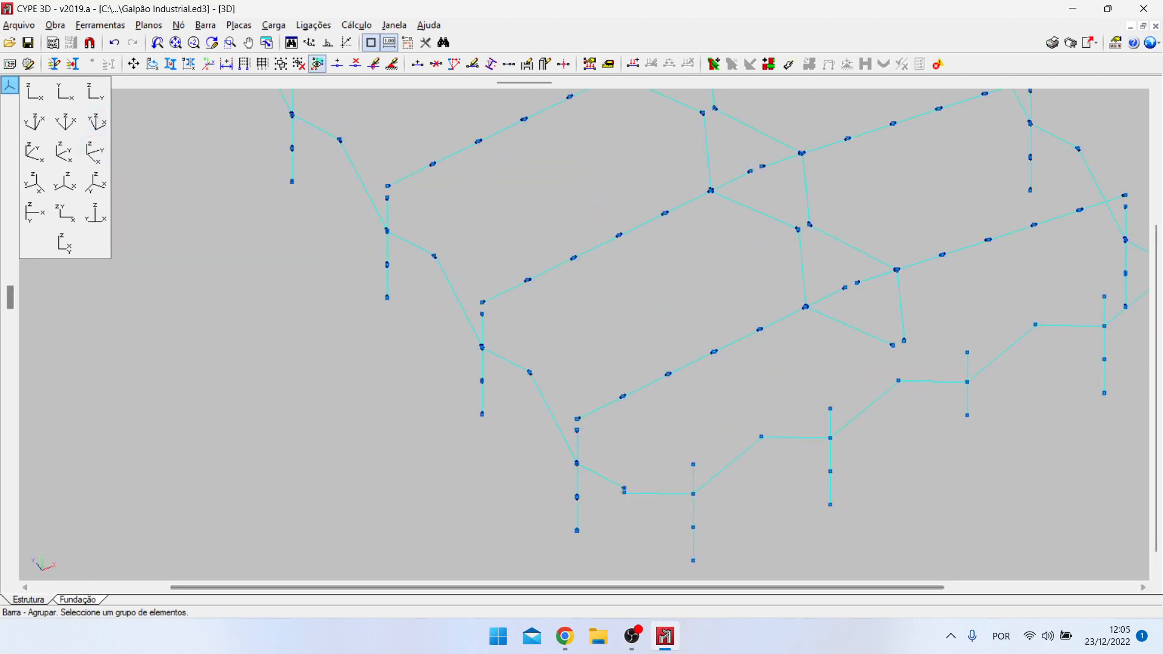
scroll(578, 447, down, 3)
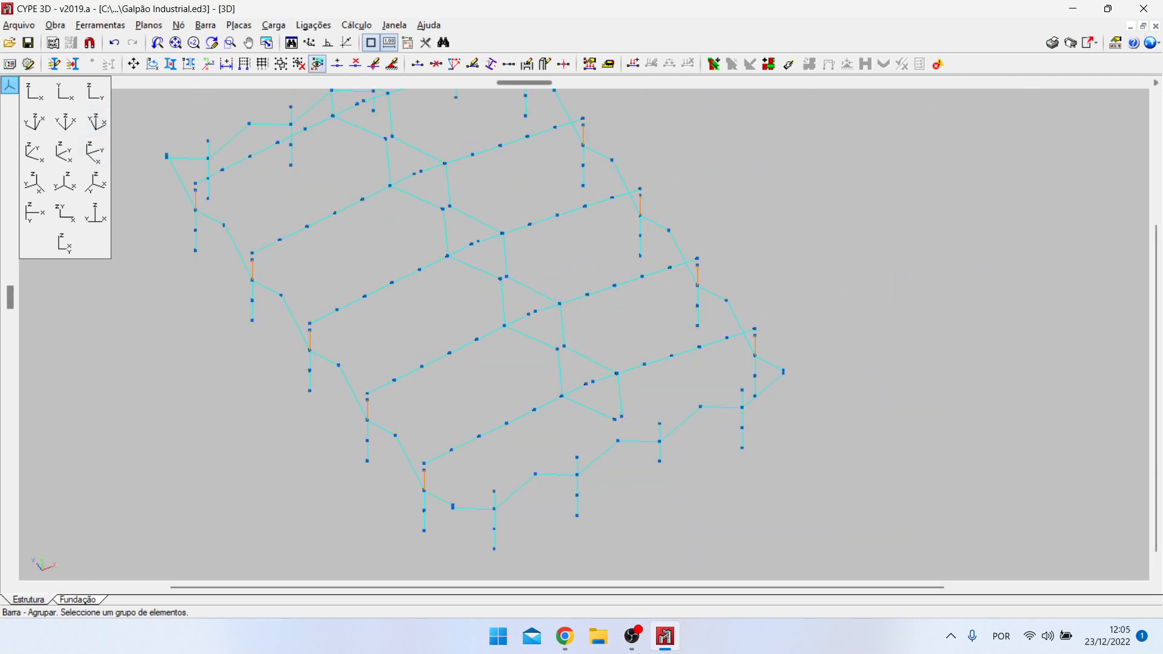
scroll(705, 515, up, 2)
click(633, 388)
scroll(968, 493, down, 1)
scroll(973, 491, down, 1)
scroll(635, 294, up, 1)
click(631, 294)
scroll(1033, 285, down, 4)
right_click(1033, 285)
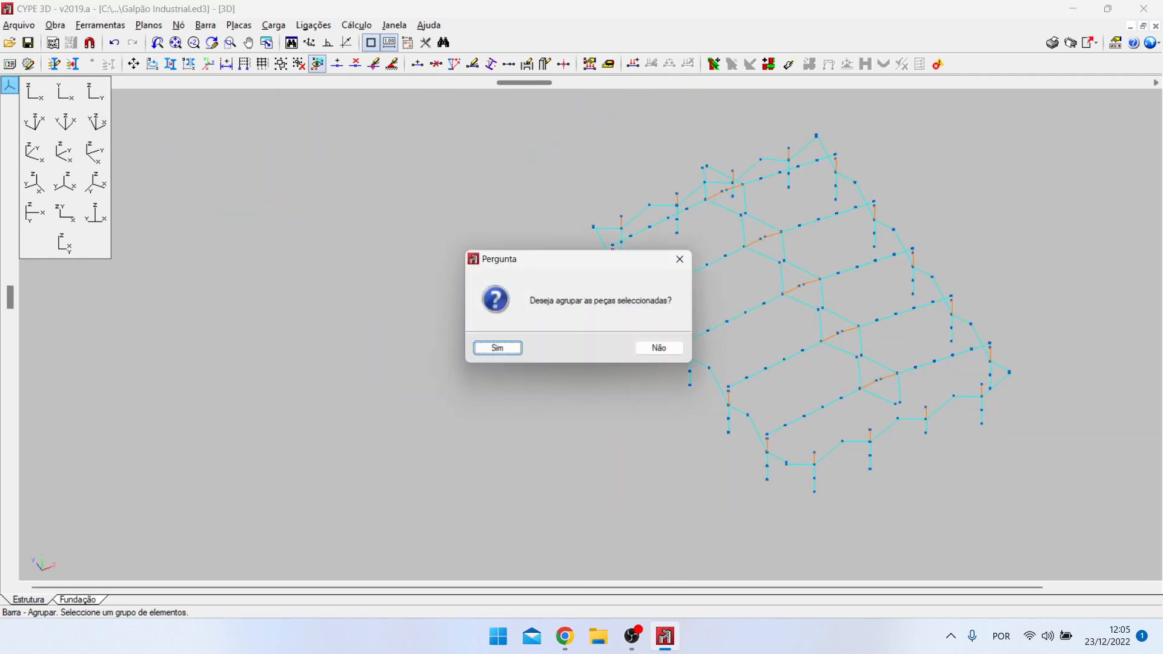
key(Return)
scroll(545, 494, up, 2)
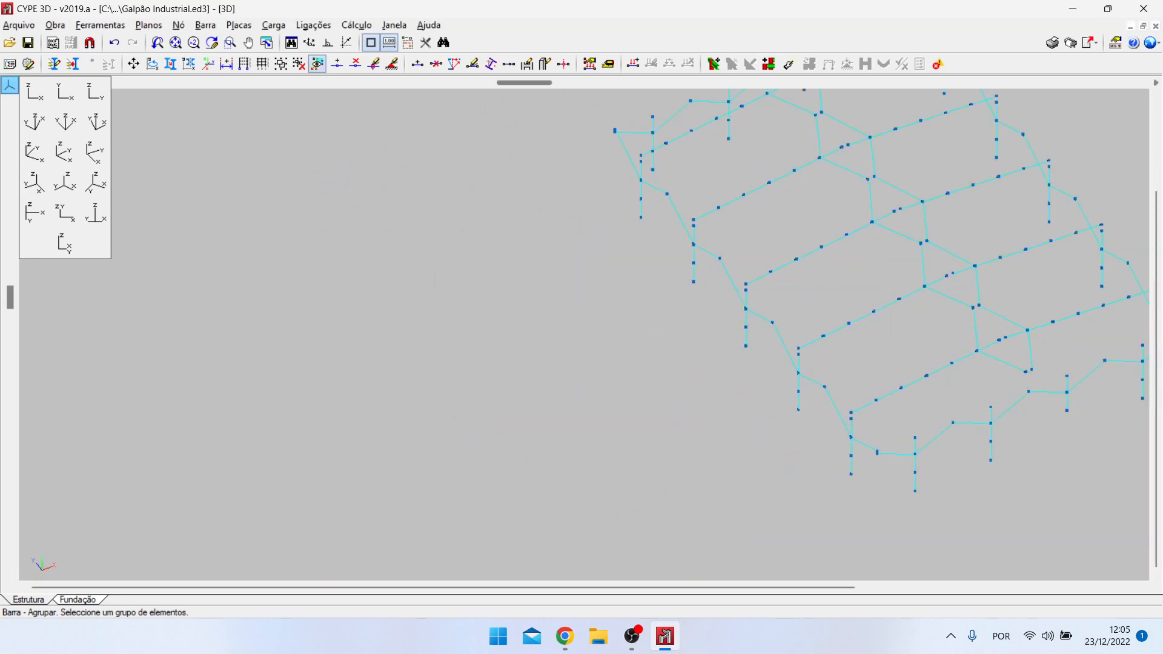
scroll(307, 449, down, 3)
Step: Hide the Corrente e Freshal layer and delete the temporaria layer
click(100, 26)
click(127, 42)
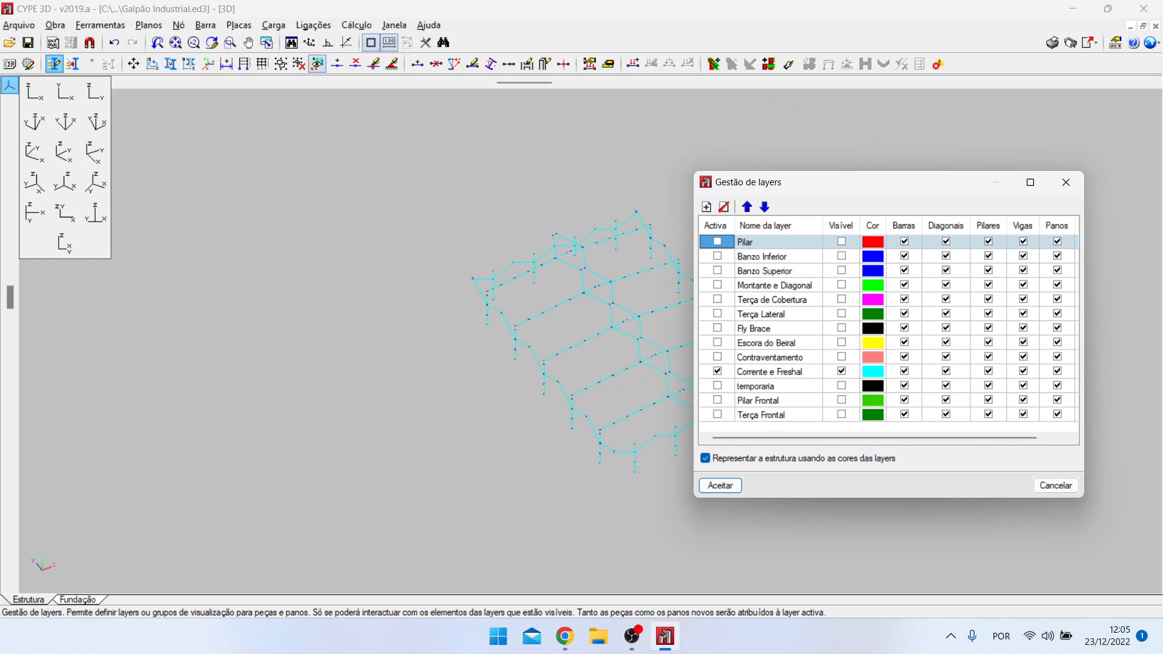
click(841, 386)
click(841, 371)
click(718, 386)
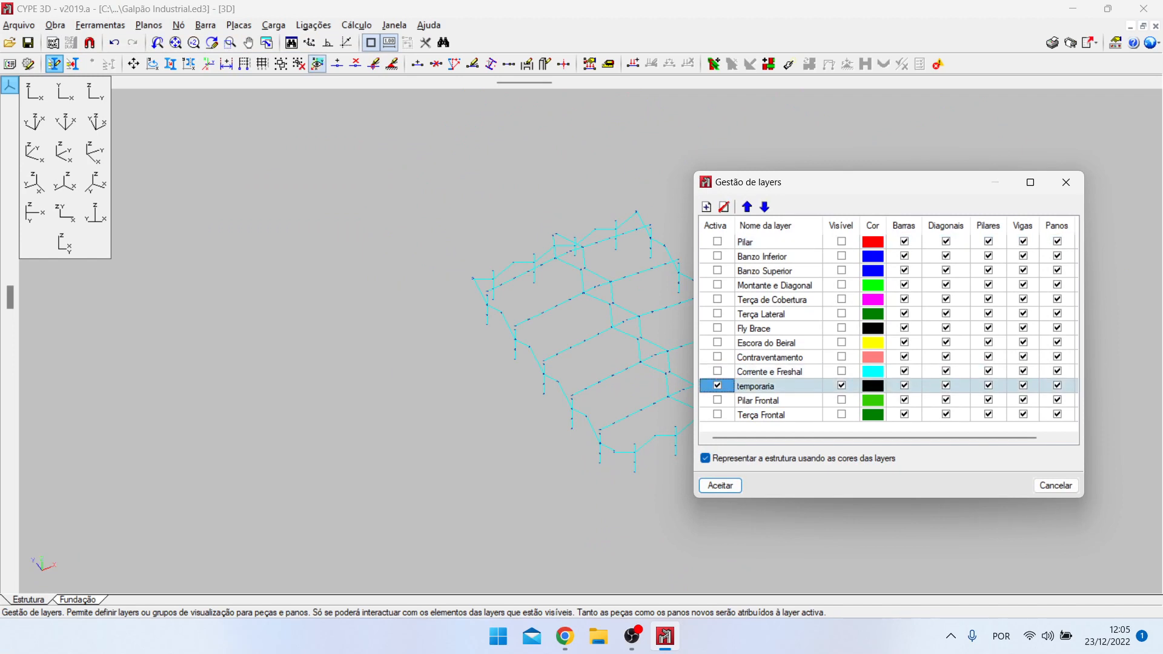
right_click(773, 387)
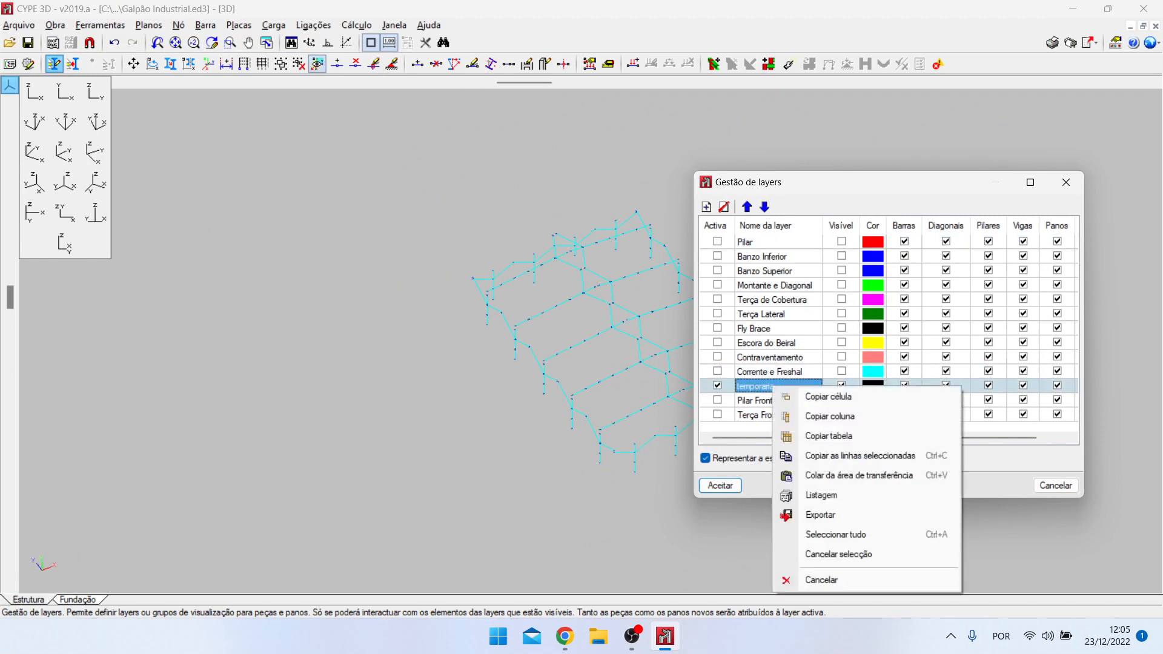
click(724, 207)
key(Return)
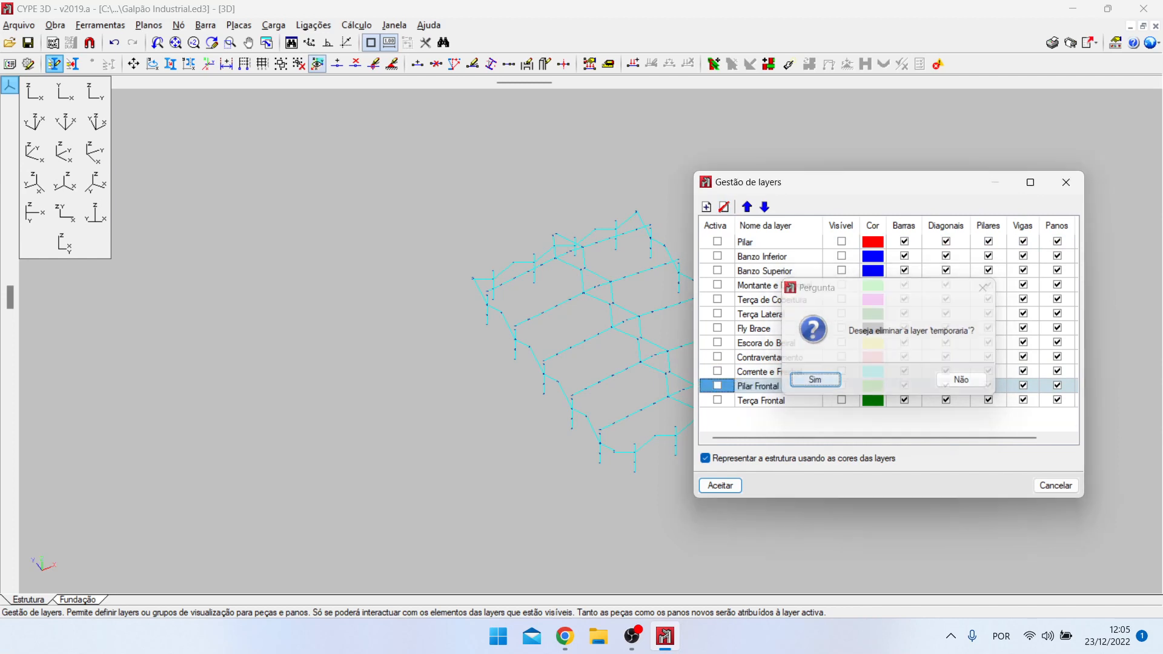
Step: Make Pilar Frontal the active layer and group all of its columns
click(718, 386)
key(Return)
drag(441, 181, 882, 532)
key(Return)
Step: Show the Terça Frontal layer and make it the active layer in place of Pilar Frontal
click(101, 25)
click(121, 43)
click(841, 400)
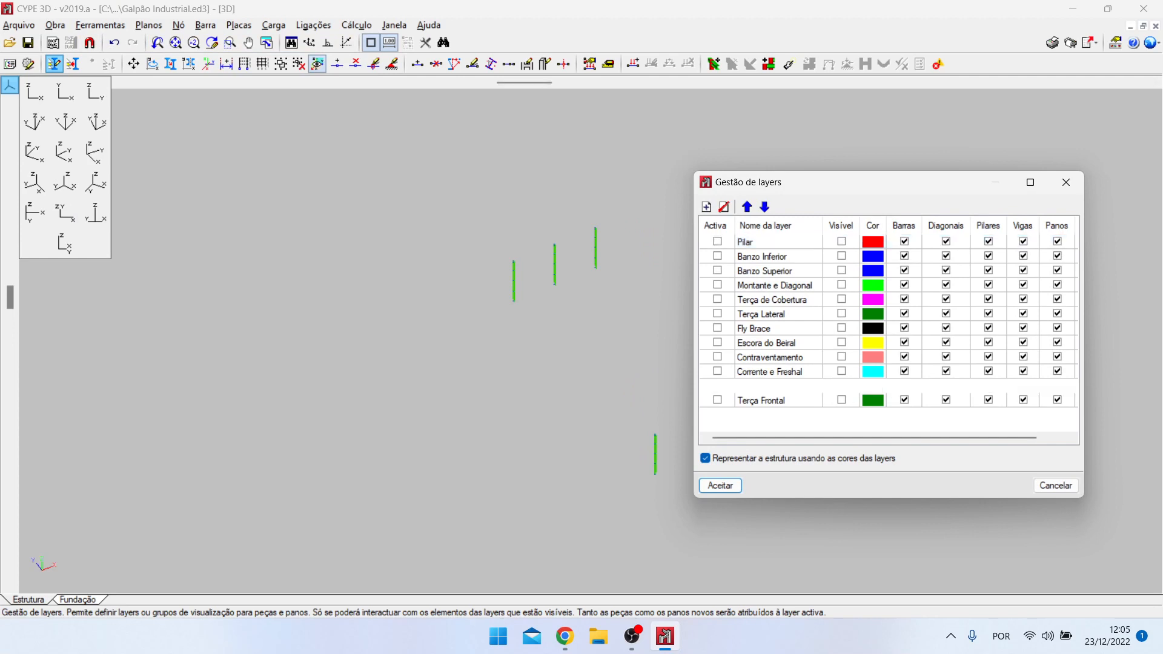
click(717, 400)
key(Return)
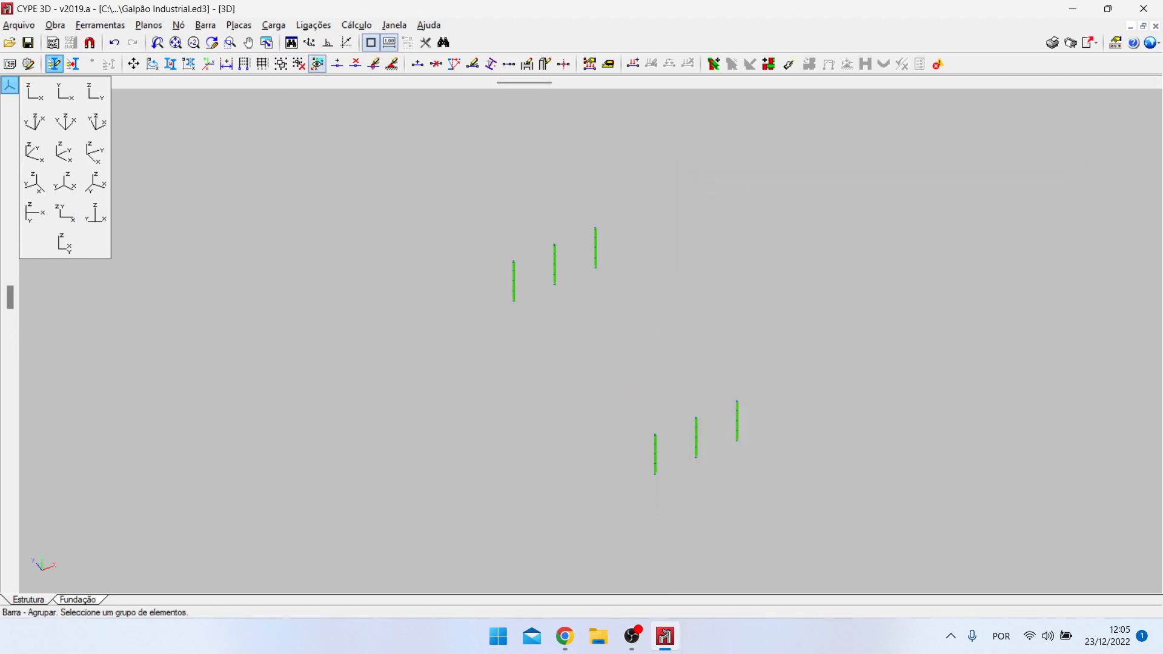
Step: Group all of the front purlins on the Terça Frontal layer
drag(382, 185, 840, 496)
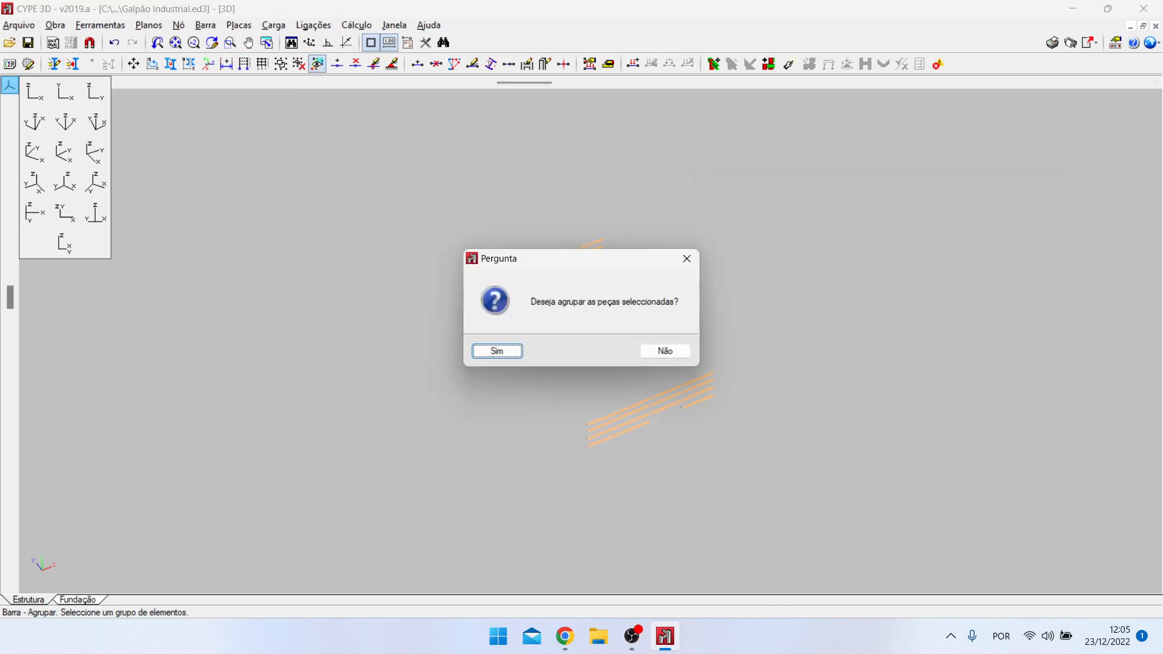
key(Return)
Step: Make all the hidden layers visible again, from Pilar through Pilar Frontal, keeping Terça Frontal active
click(100, 25)
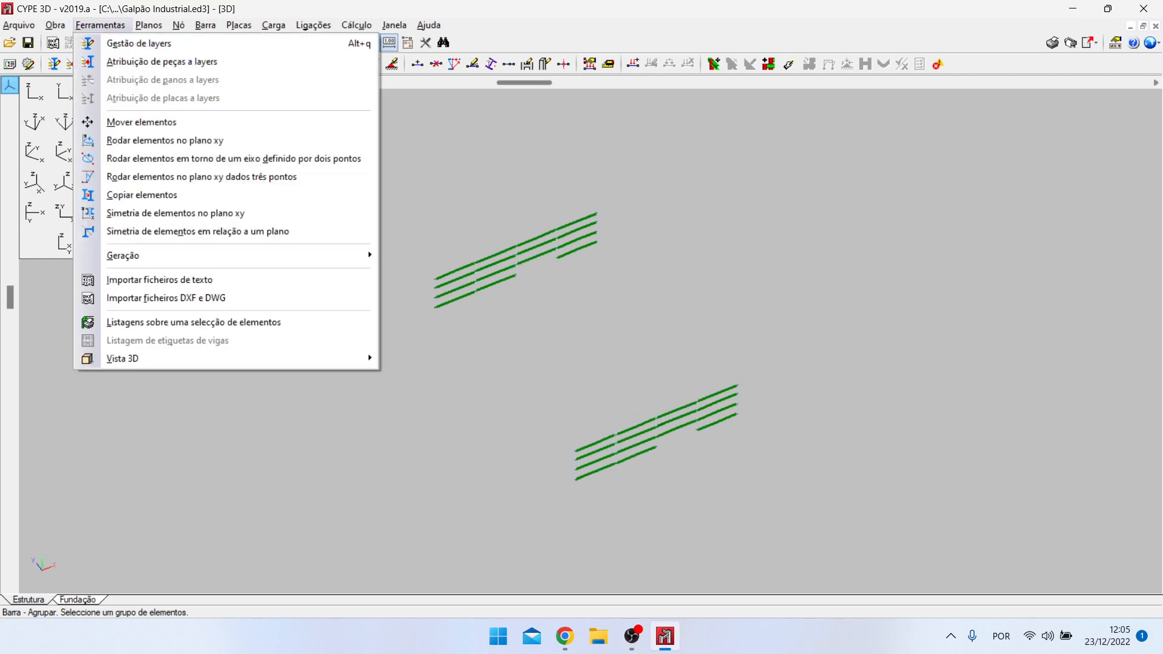
click(137, 43)
click(841, 242)
click(841, 257)
click(842, 271)
click(841, 285)
click(841, 299)
click(842, 314)
click(841, 329)
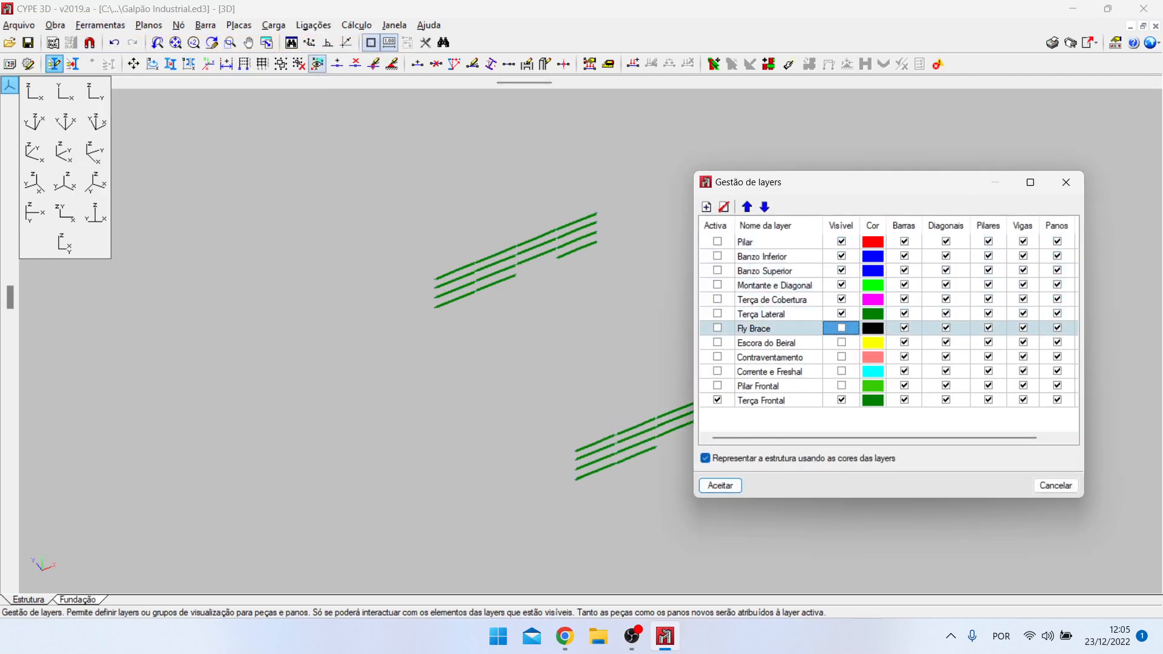
click(842, 343)
click(842, 358)
click(842, 372)
click(842, 386)
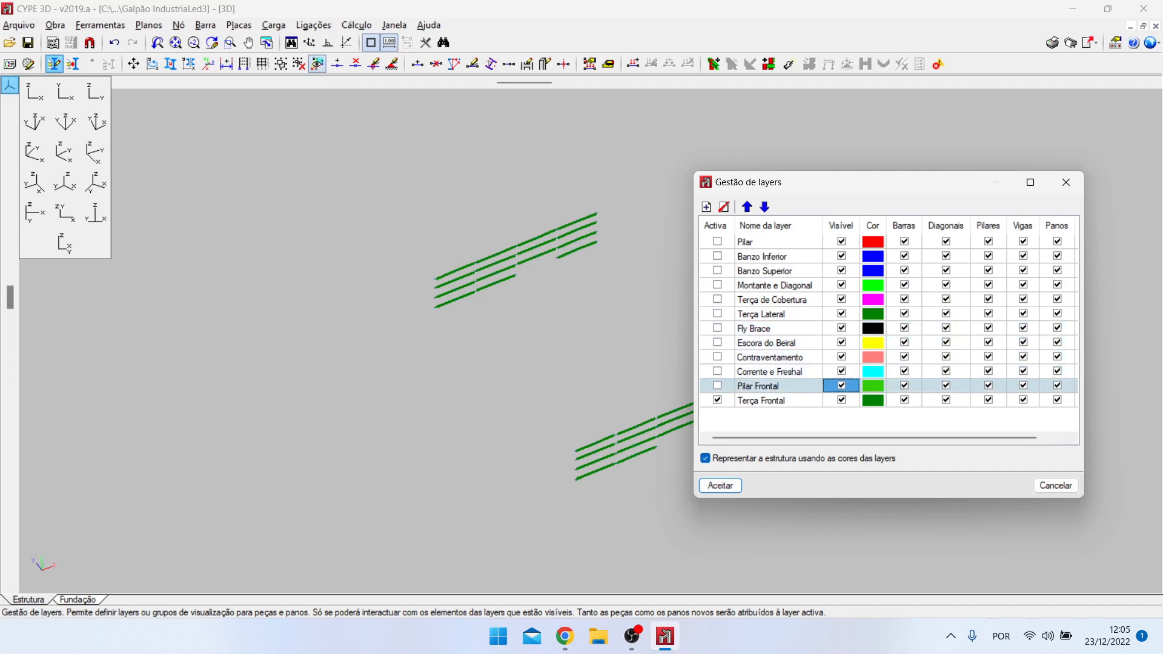
key(Return)
Step: Check the group of a corner column on the Pilar layer and review the layer list without changing it
scroll(469, 393, up, 3)
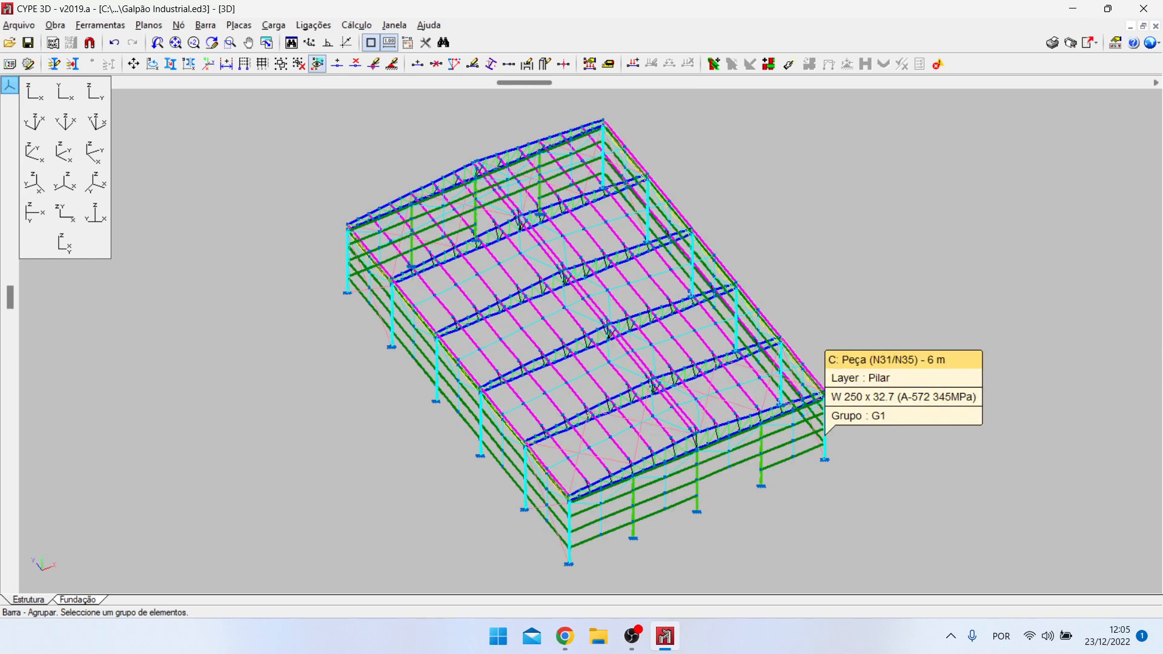
click(825, 431)
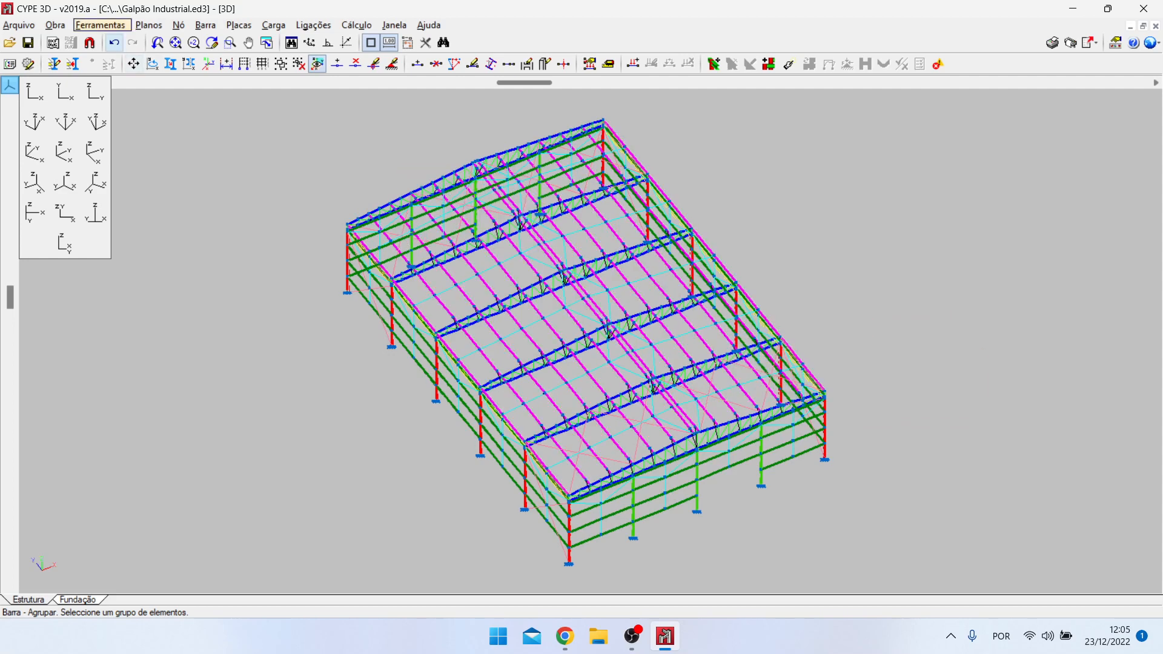
click(100, 25)
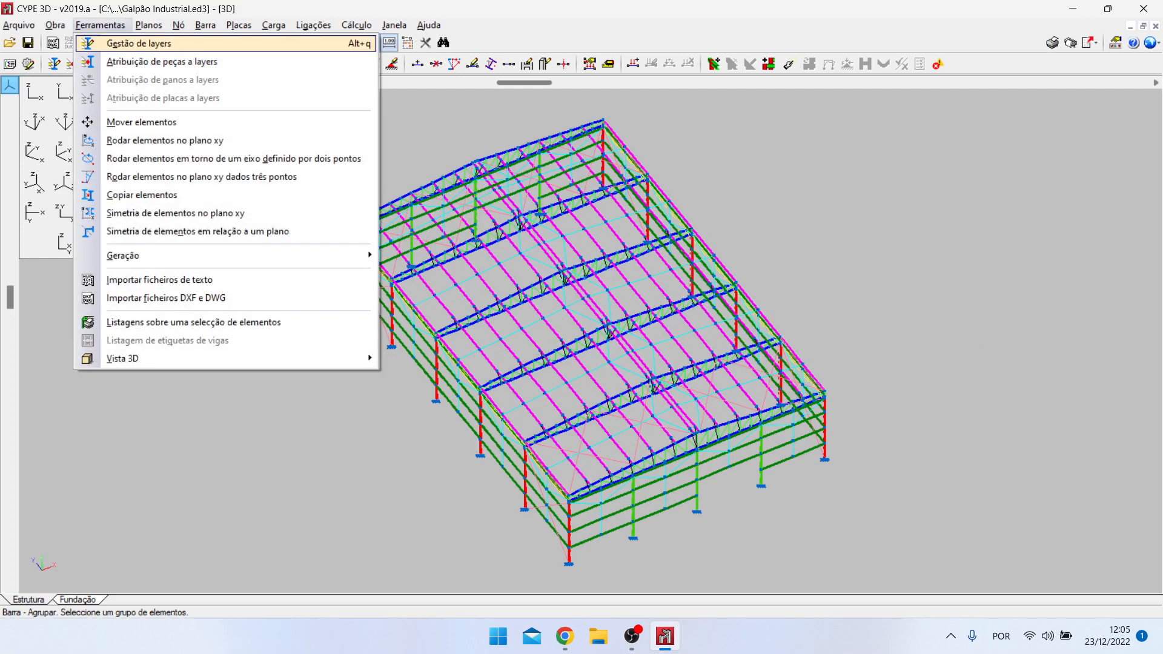
click(138, 44)
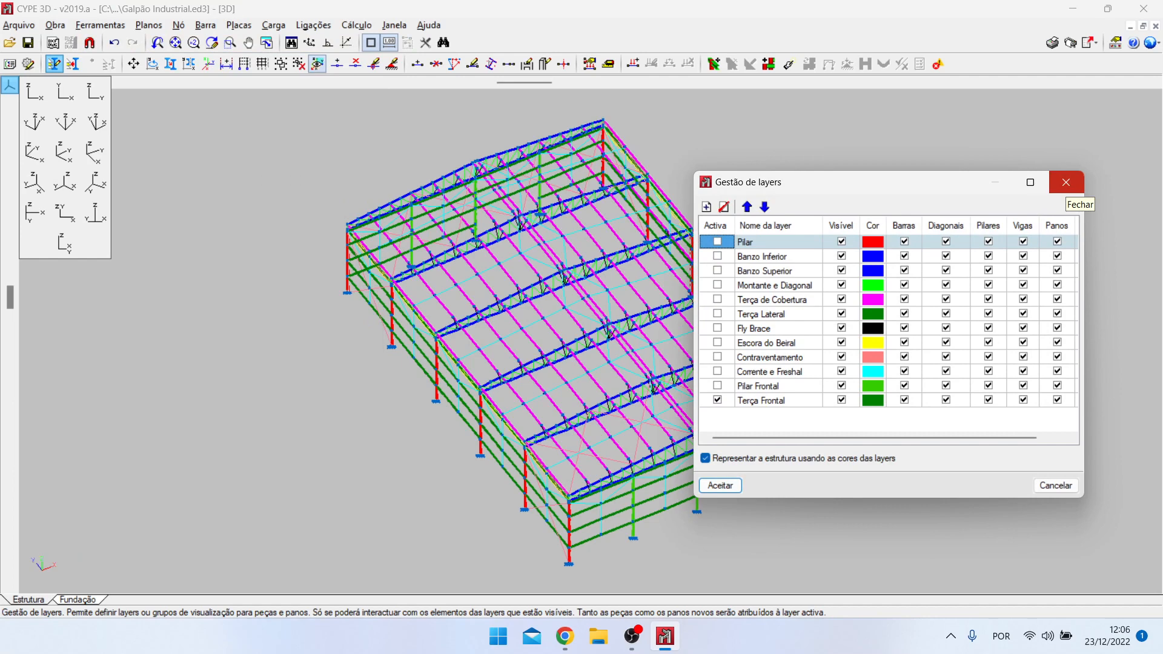
click(1066, 182)
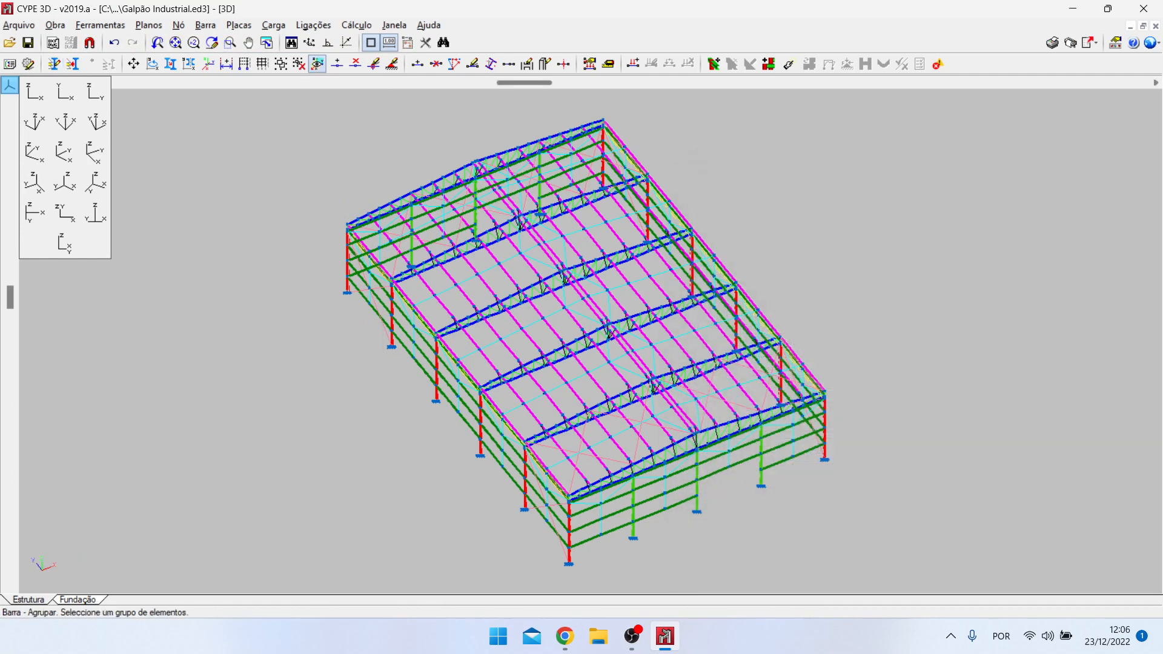
Step: Examine the group assignments of the roof purlins and truss web members across the complete shed
scroll(905, 502, up, 2)
scroll(906, 502, down, 3)
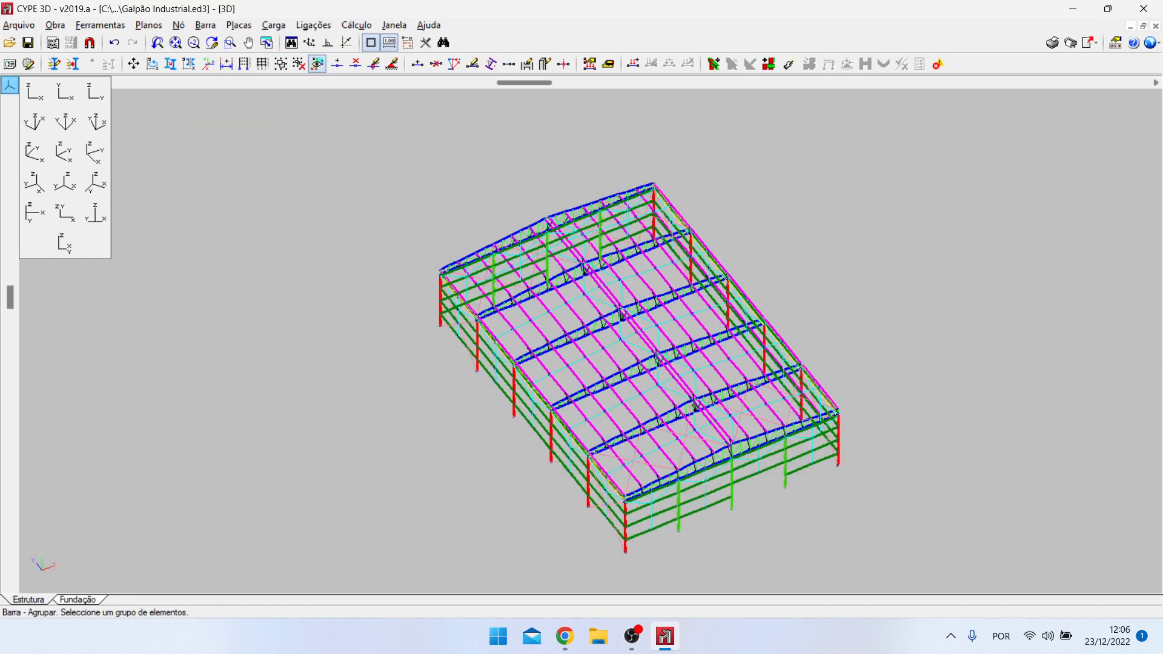
scroll(905, 498, up, 2)
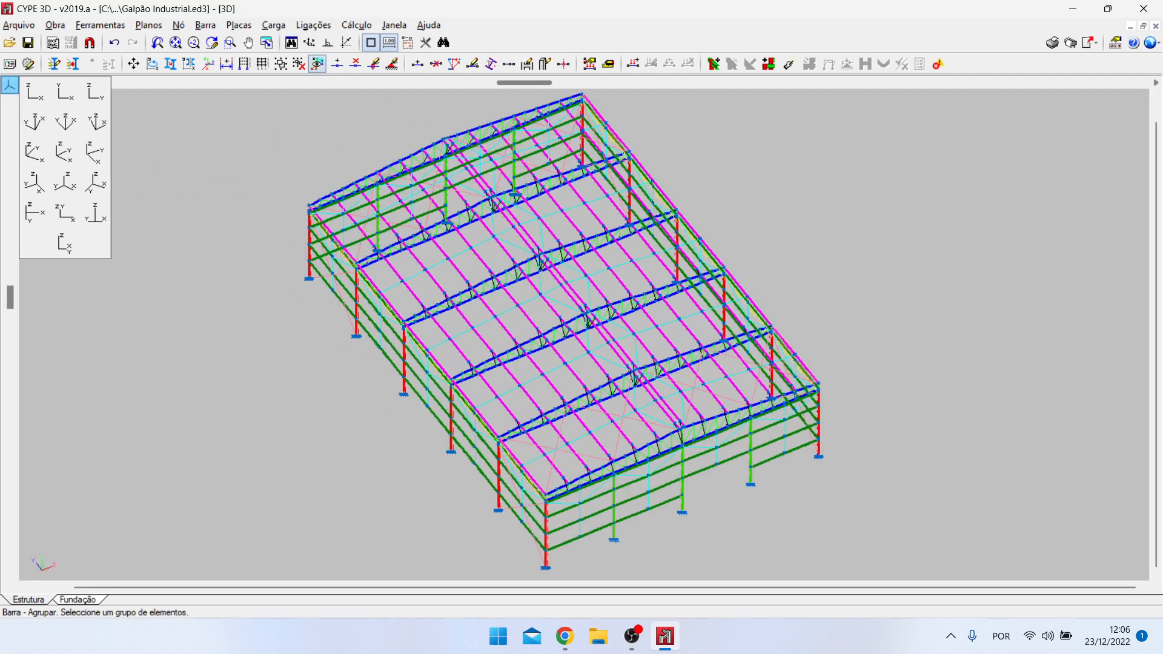
scroll(872, 499, down, 2)
scroll(872, 499, up, 3)
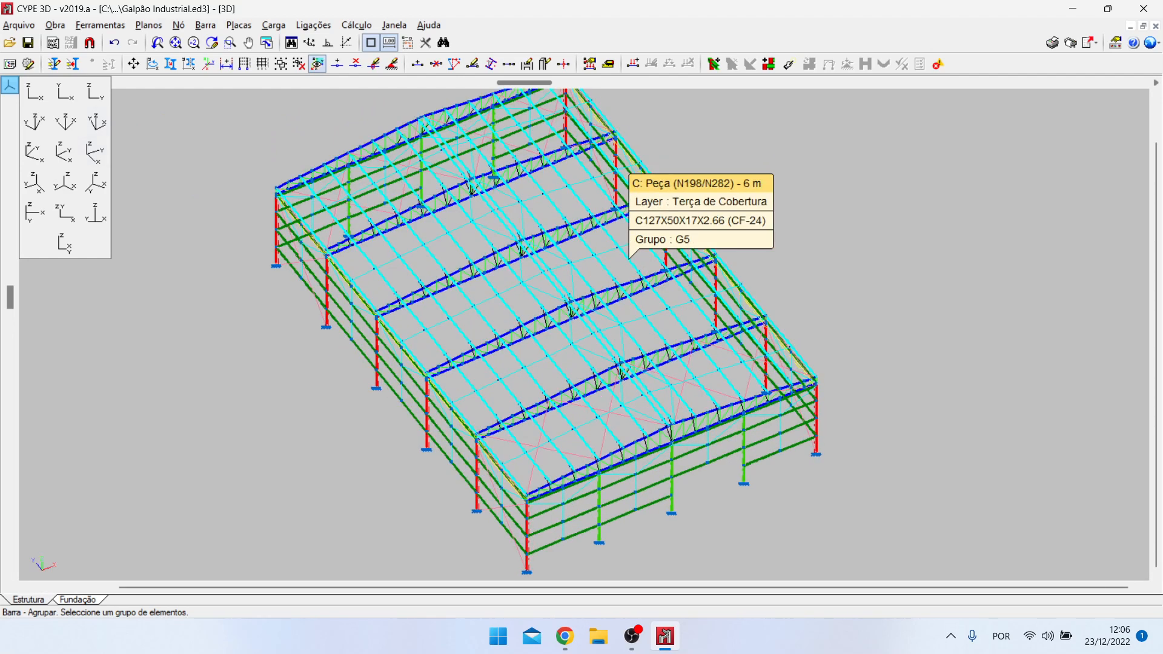
scroll(826, 385, down, 1)
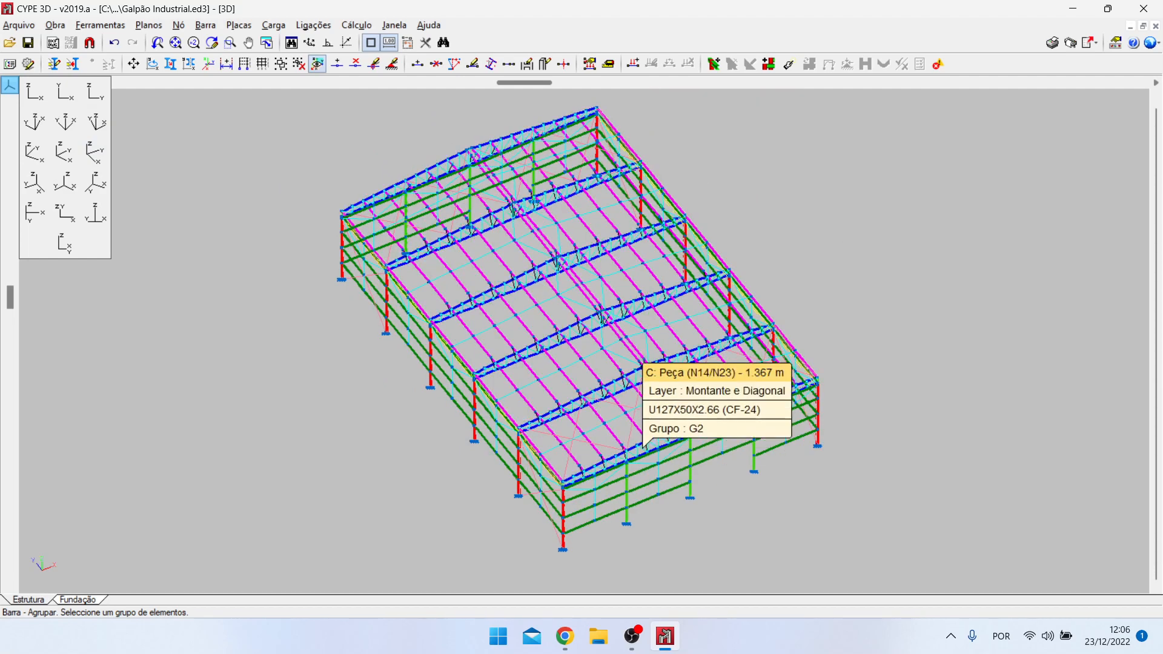
scroll(866, 569, up, 1)
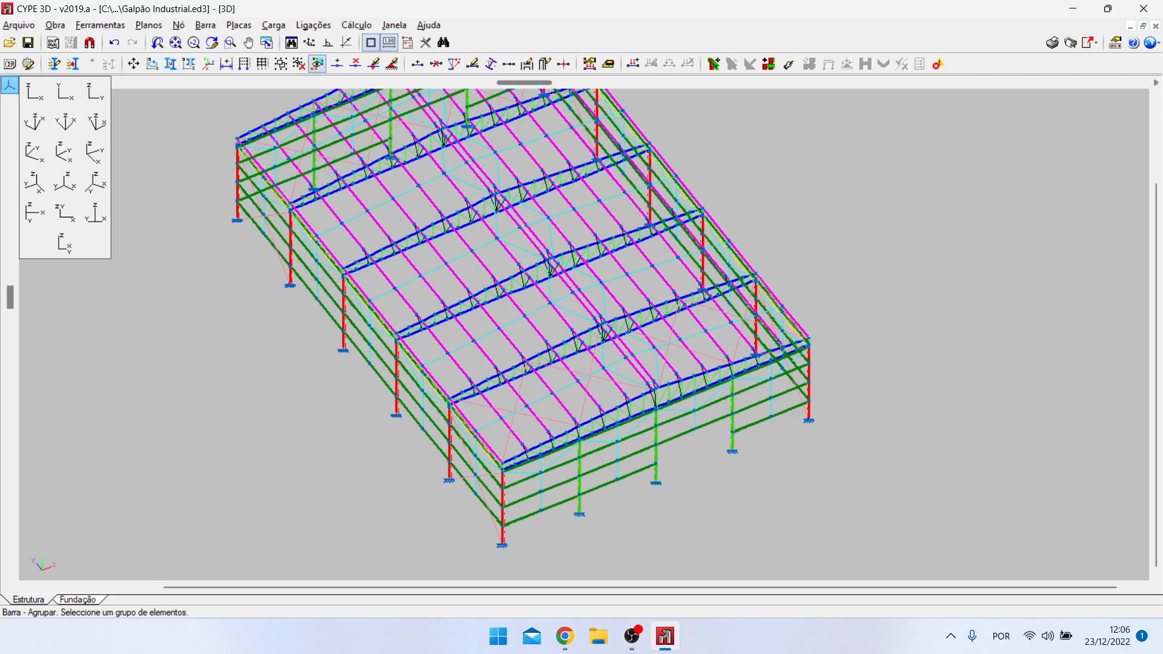
scroll(848, 569, down, 1)
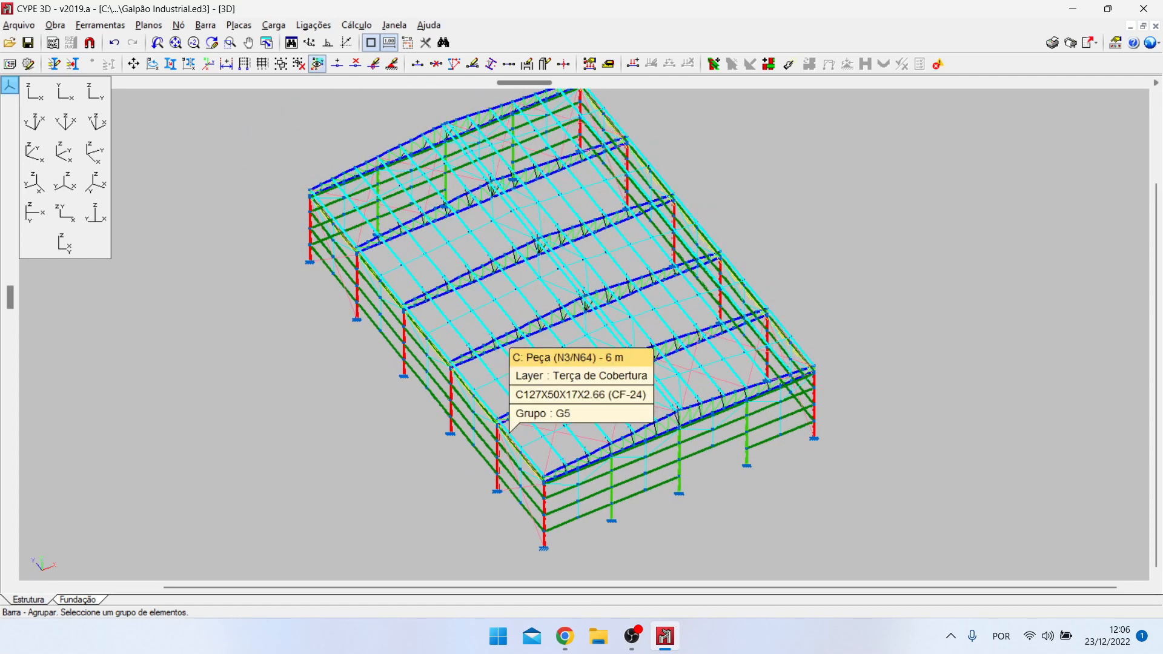